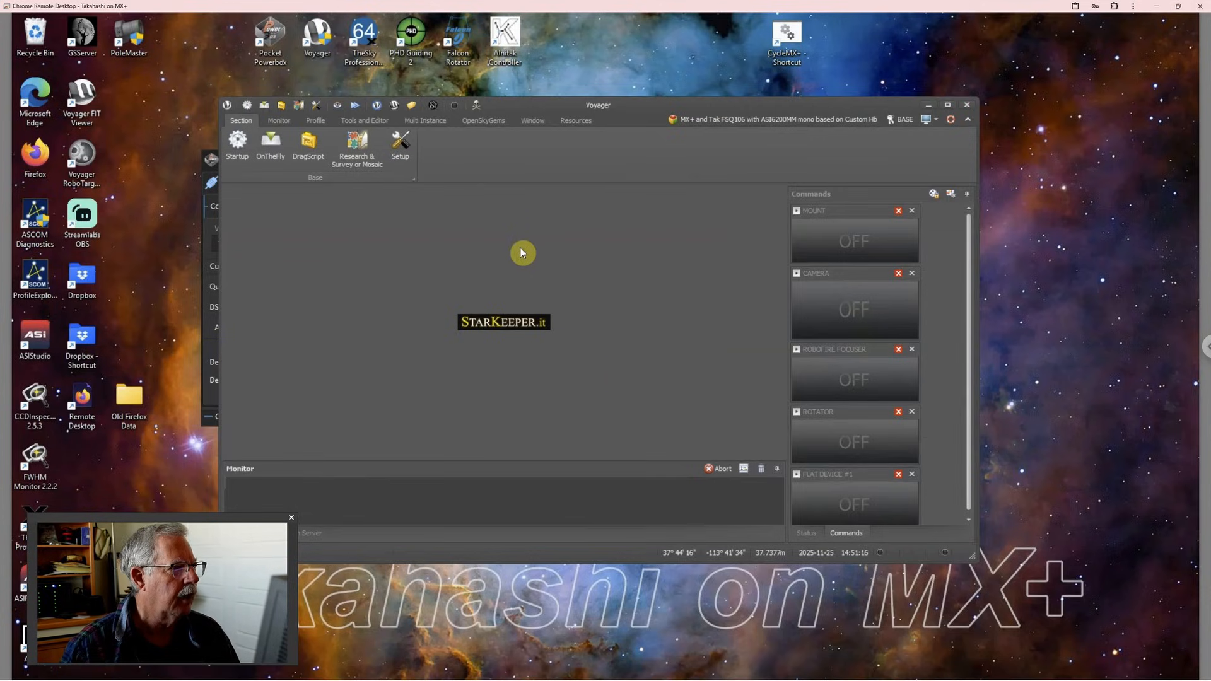
Open the equipment setup form and show the mount settings
mouse_move(630, 105)
mouse_down()
mouse_move(615, 39)
mouse_move(627, 103)
mouse_up()
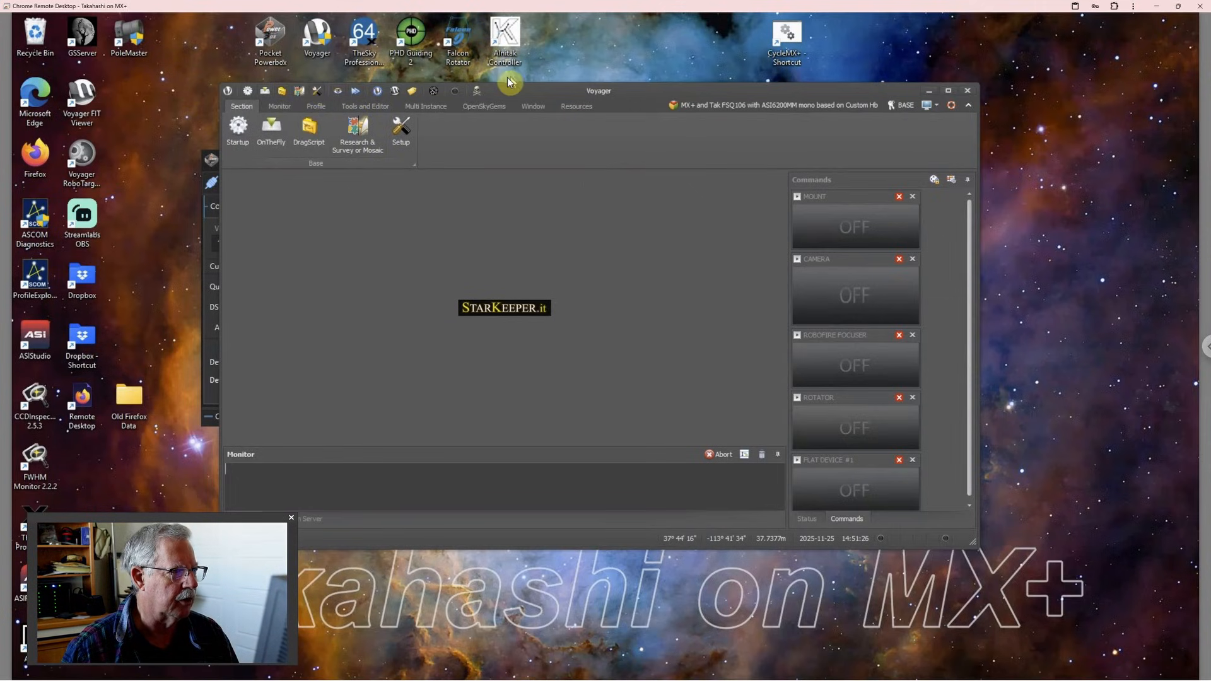
drag(522, 84, 528, 88)
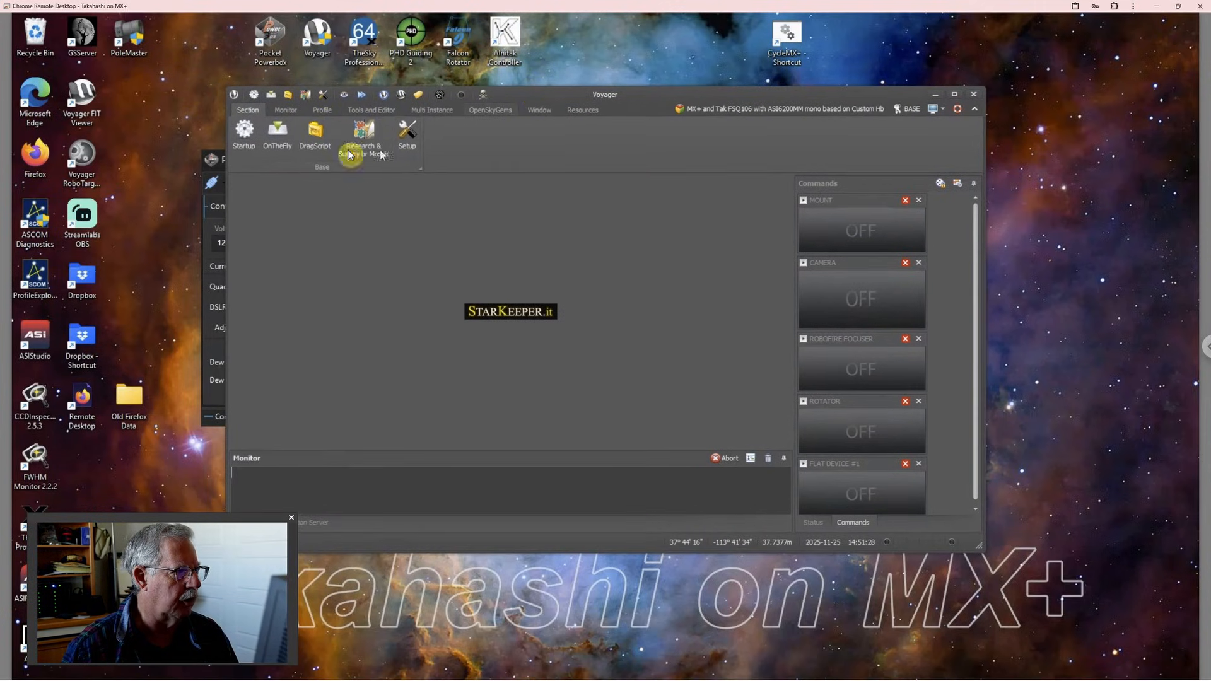
click(324, 99)
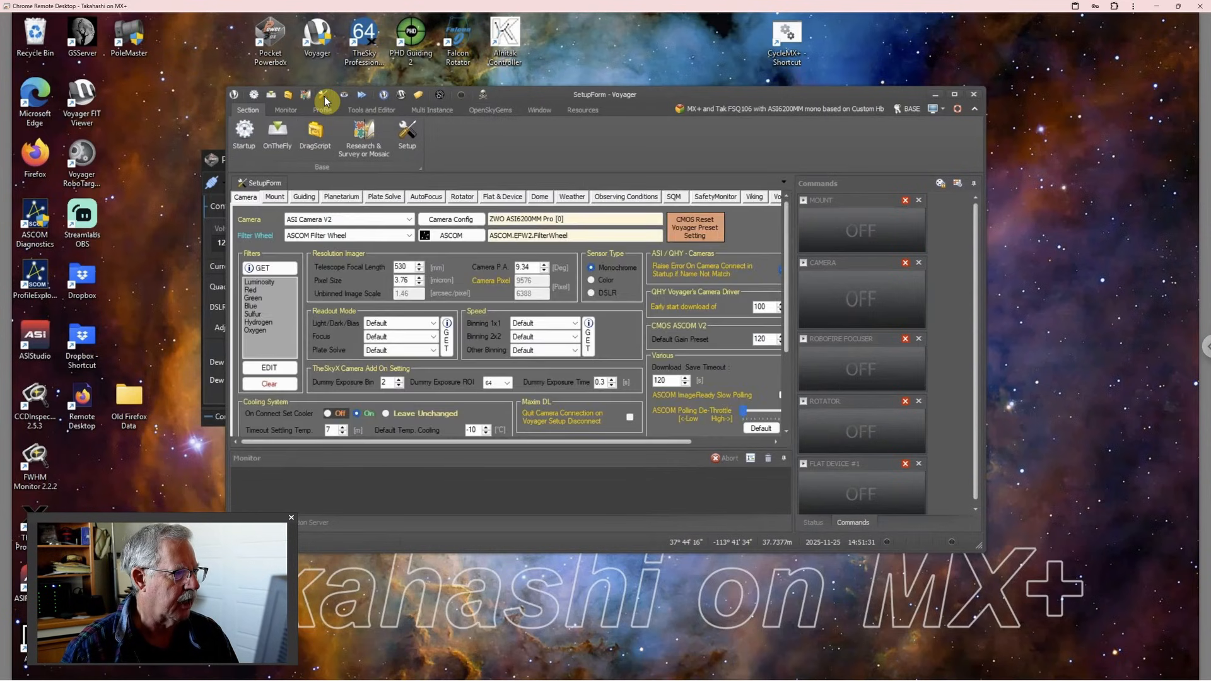
click(271, 196)
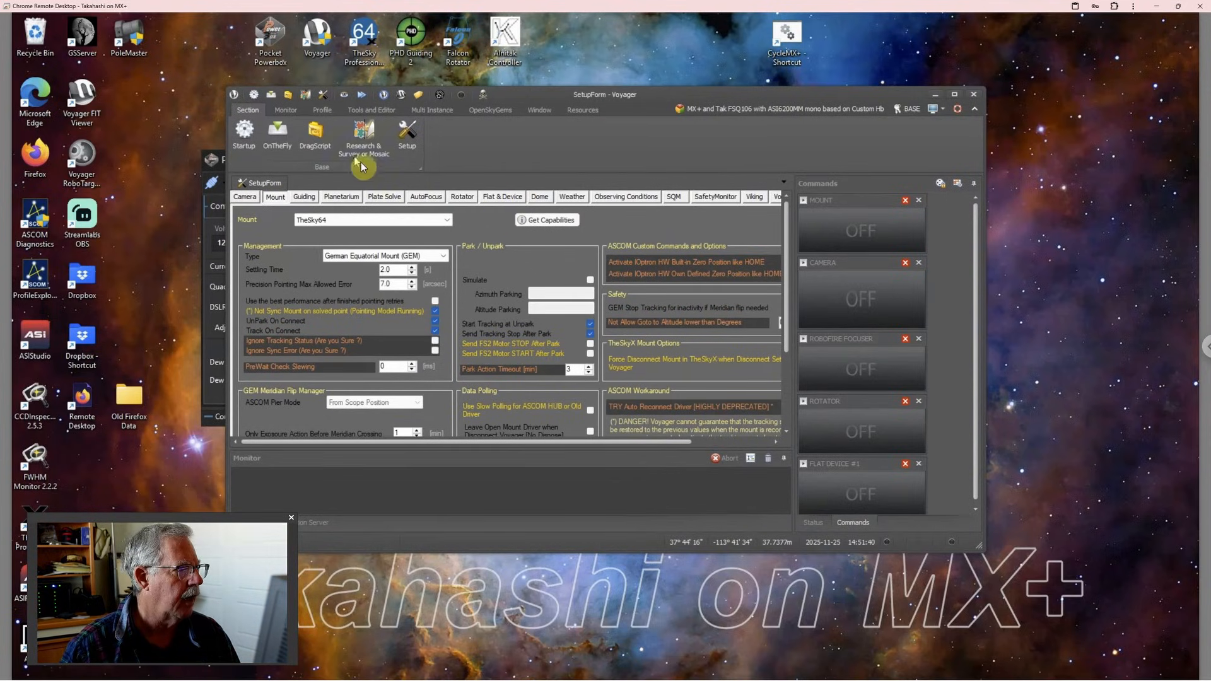
Load the most recent Heart FSQ NB sequence file into the Sequence Editor
click(363, 111)
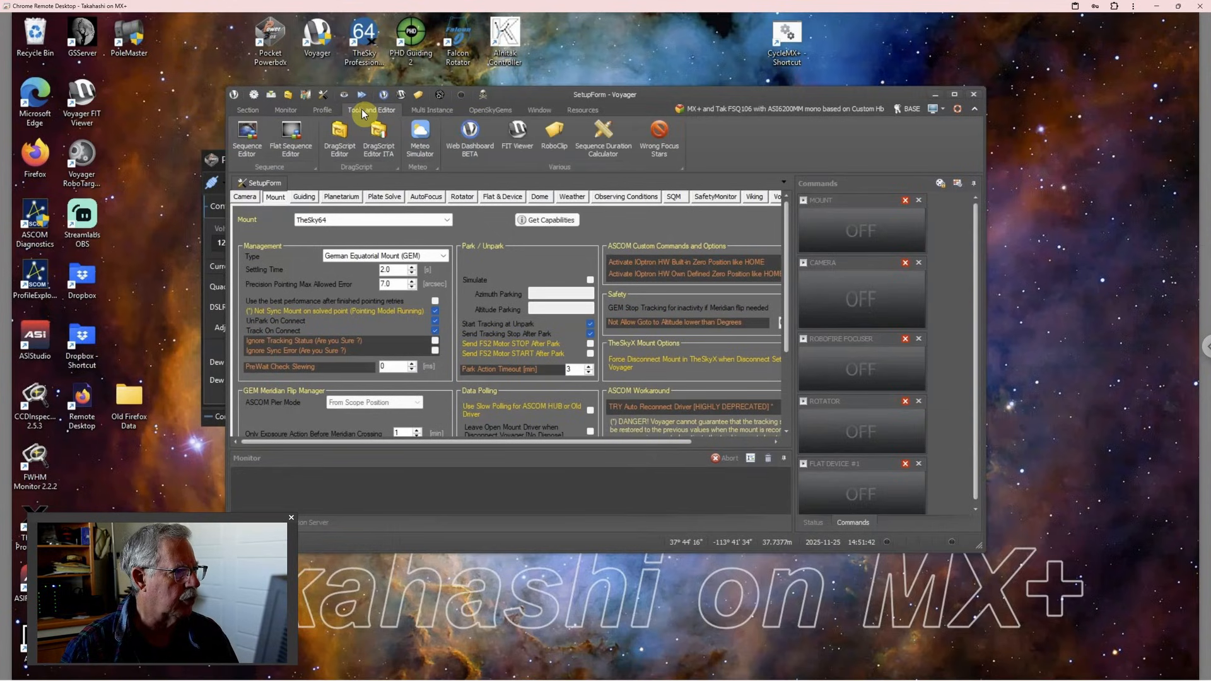
click(249, 141)
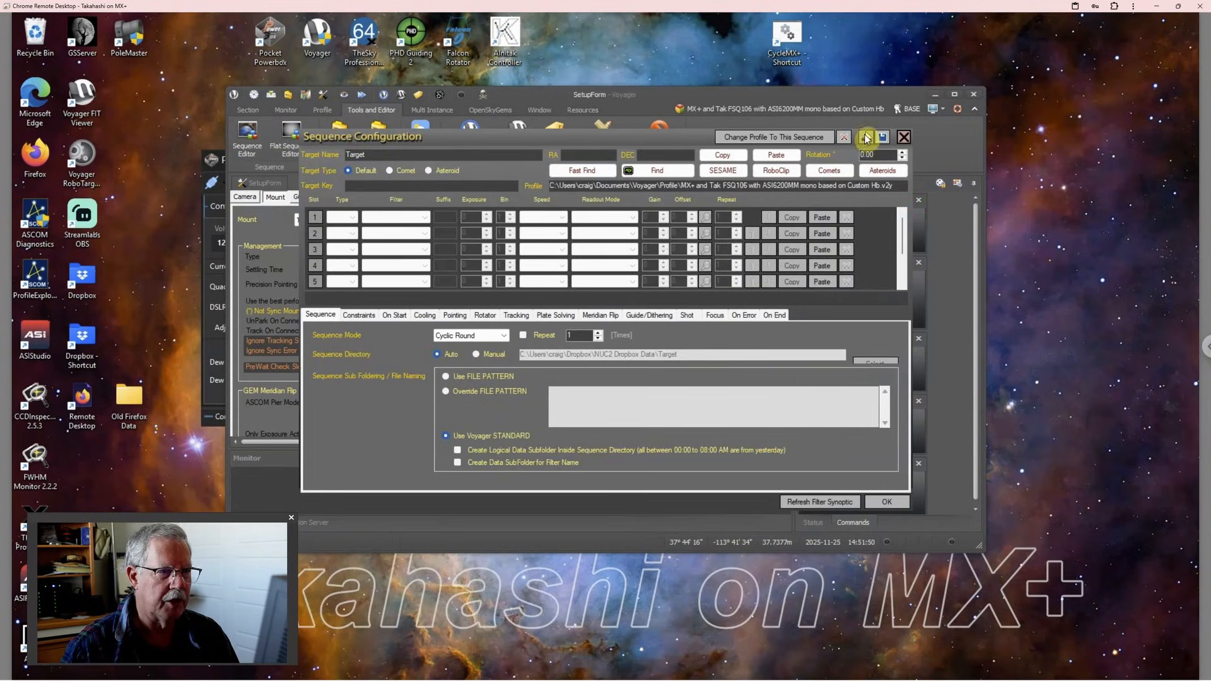
click(866, 138)
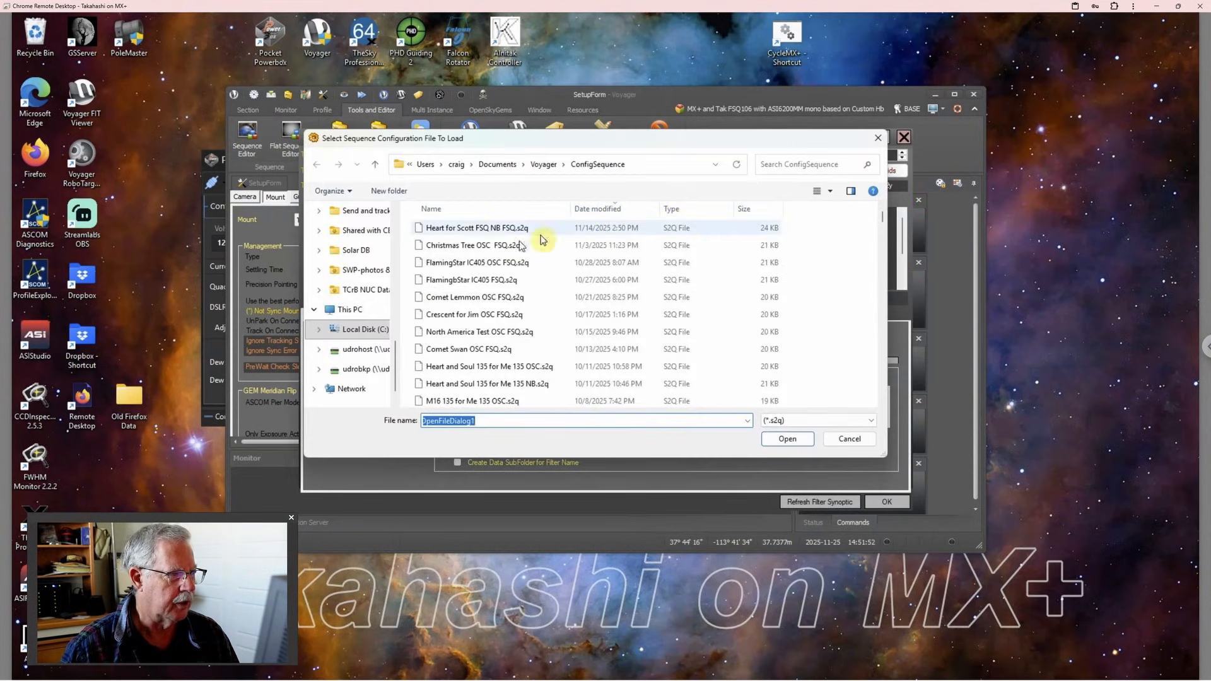
double_click(444, 228)
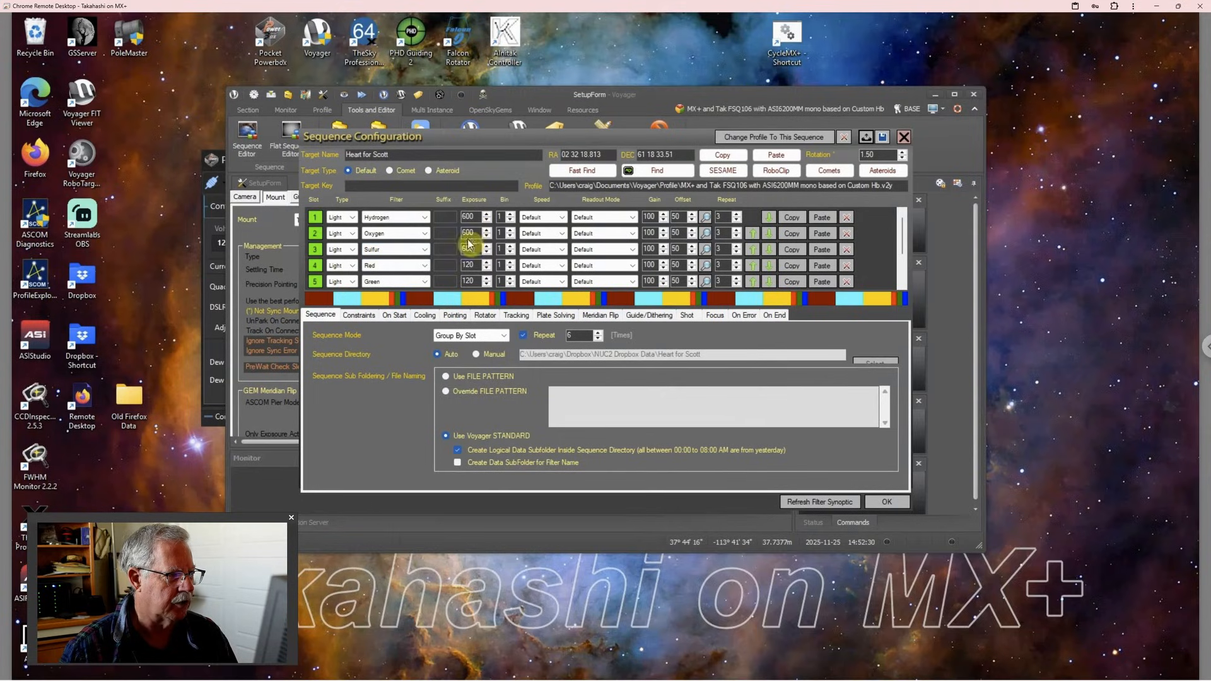
Review the filter and exposure slots of the Heart sequence, and close the sequence configuration
click(900, 290)
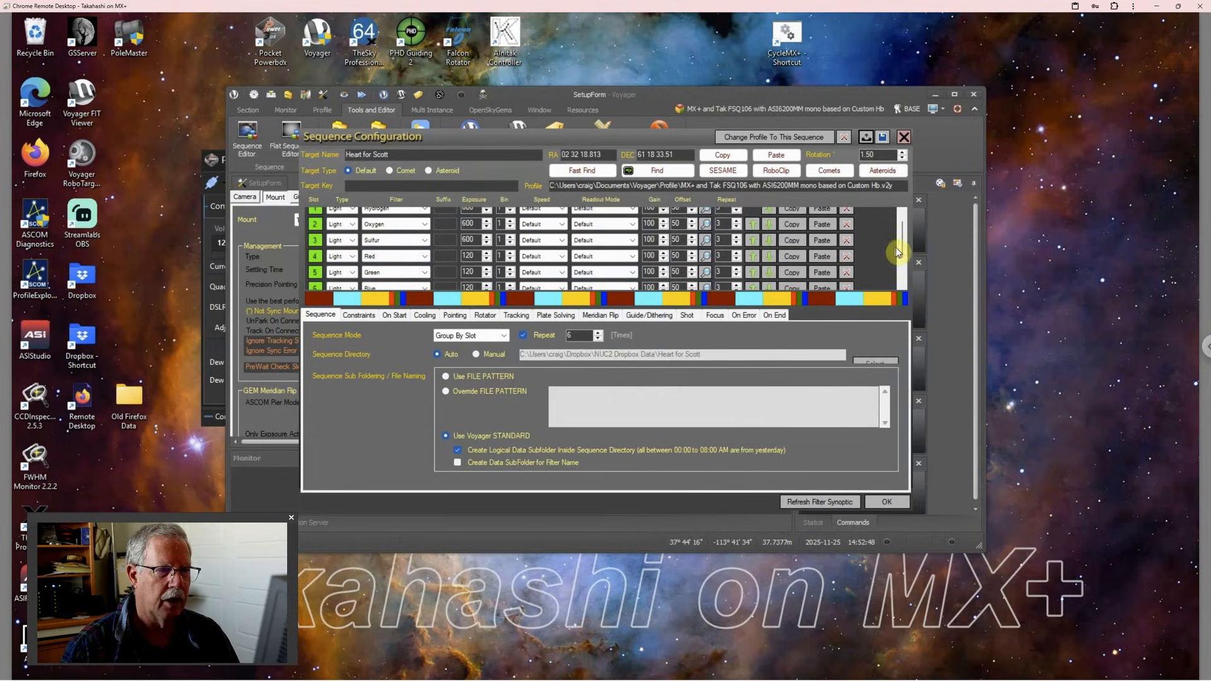
scroll(903, 242, up, 1)
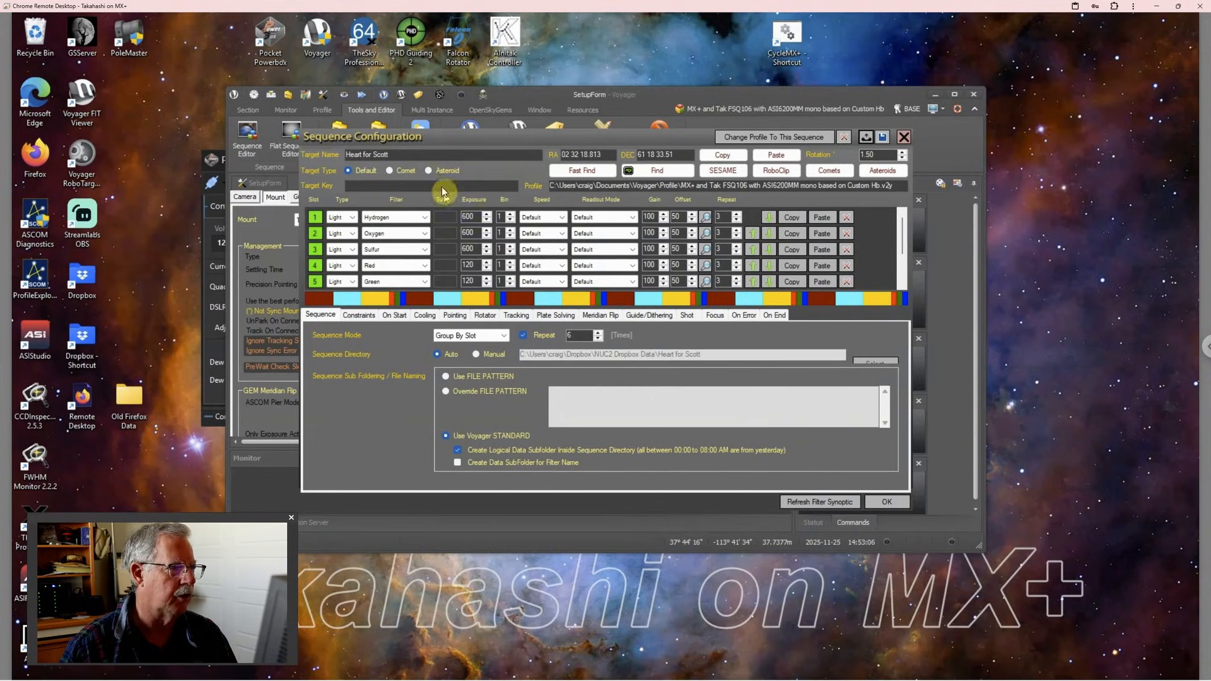
click(904, 137)
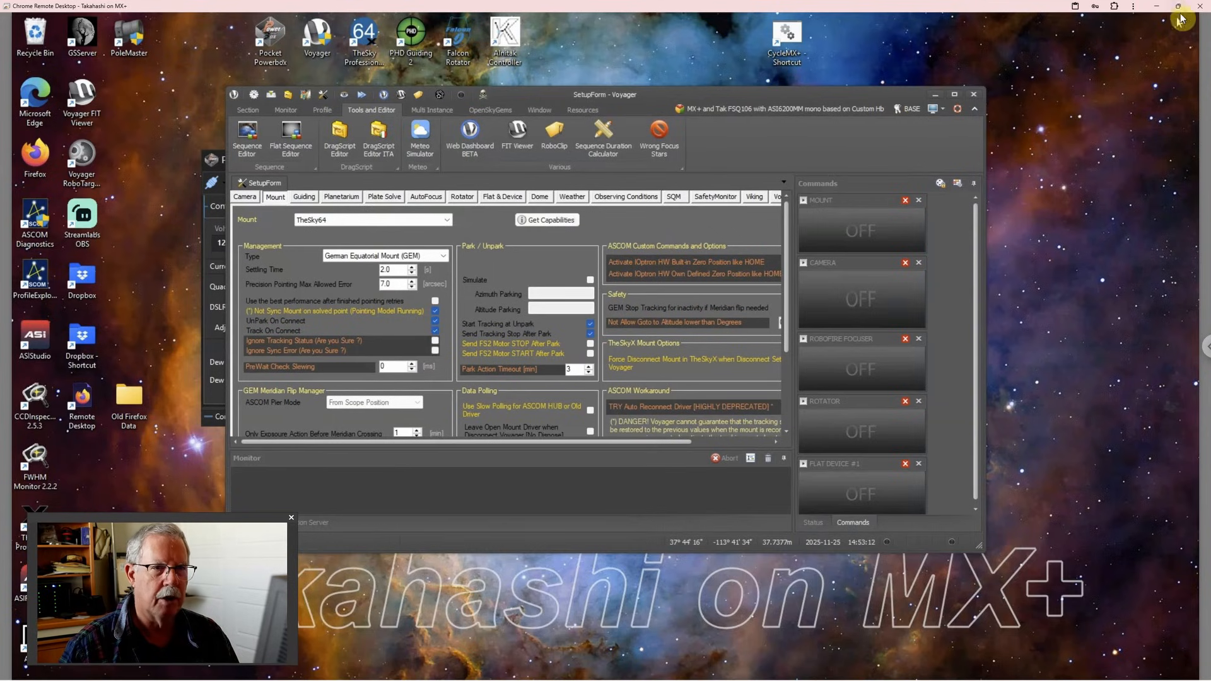
Leave the remote desktop for PixInsight and close the two open 2-panel mosaic images
click(1158, 8)
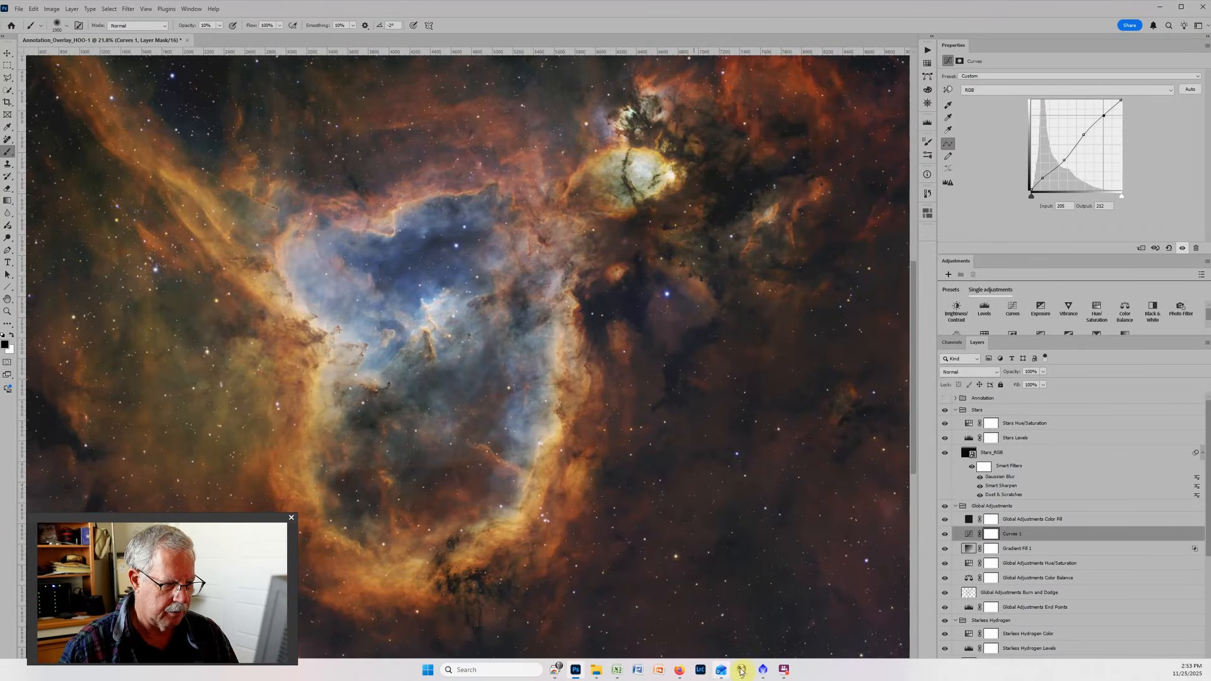
click(762, 670)
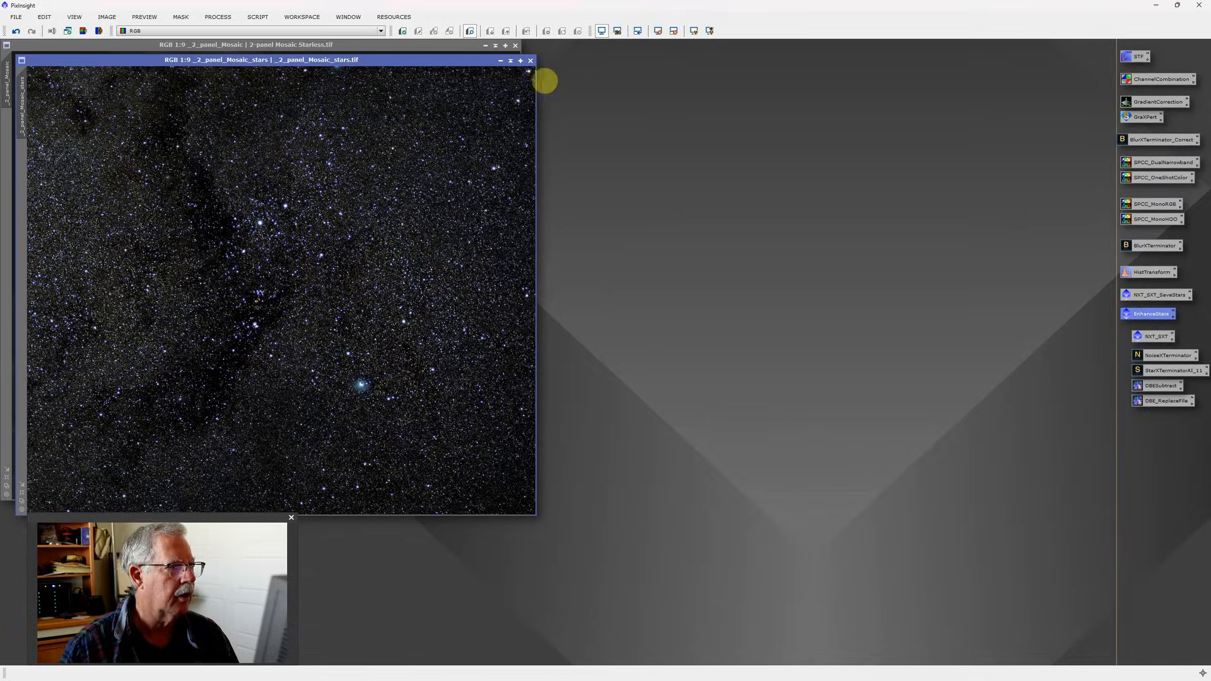
click(515, 46)
click(531, 61)
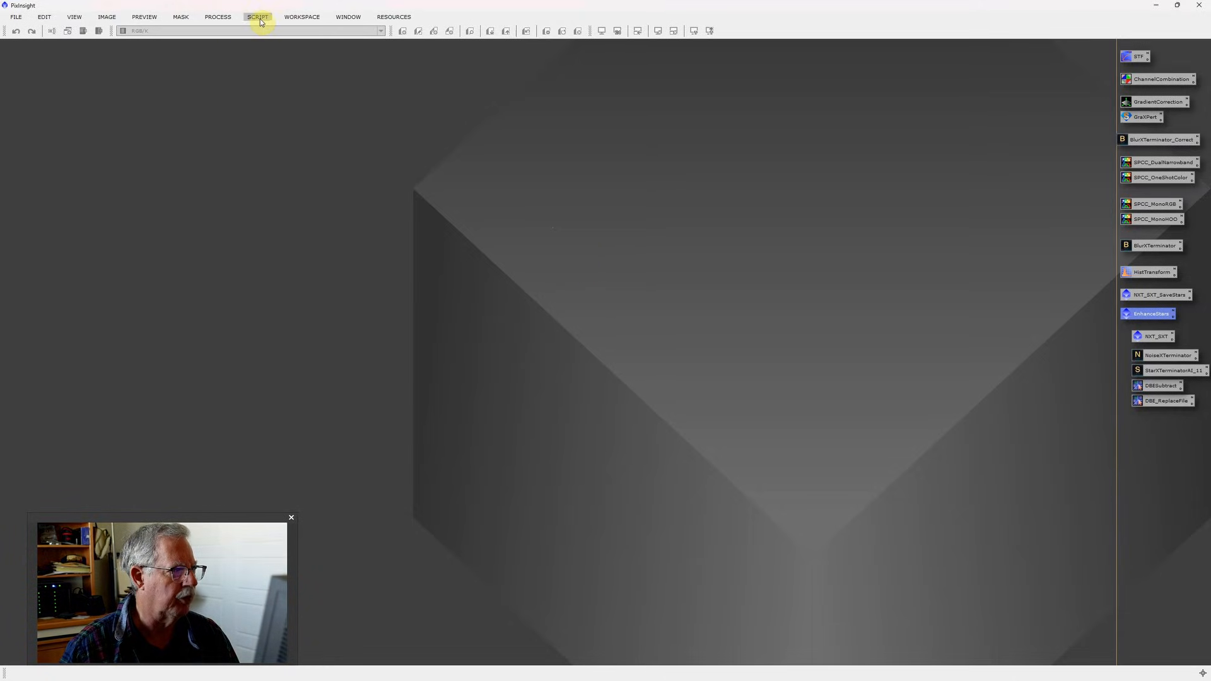
Open the Blink image inspection process
click(217, 17)
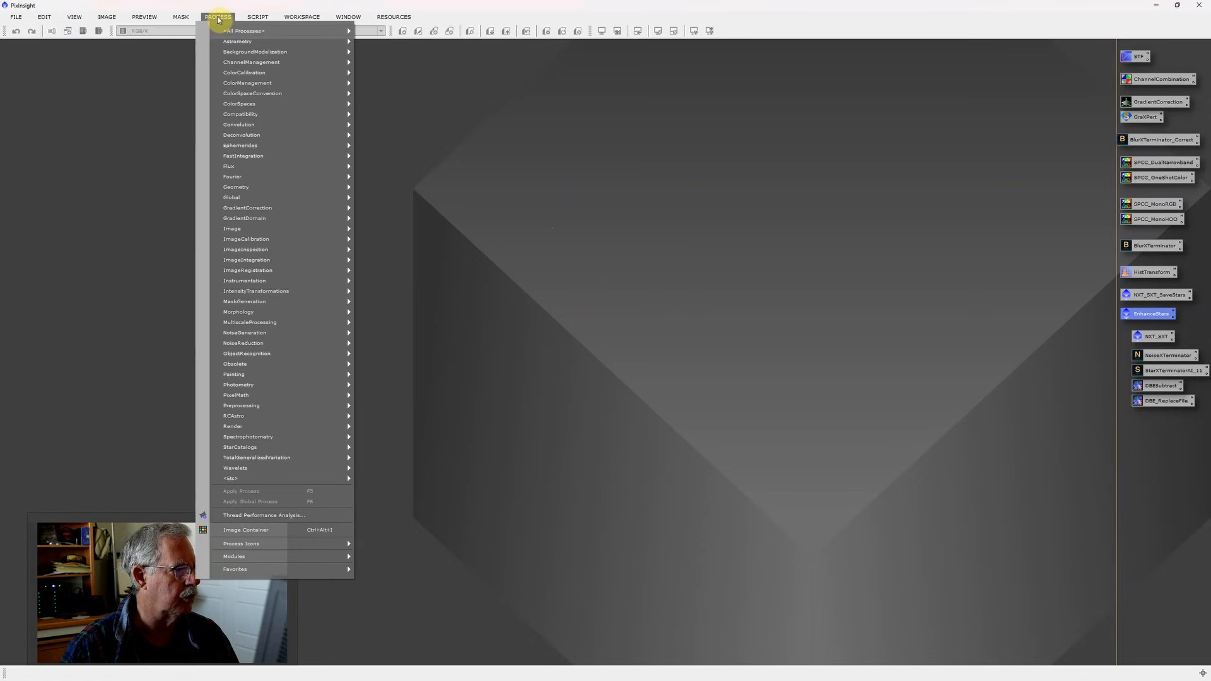
mouse_move(279, 263)
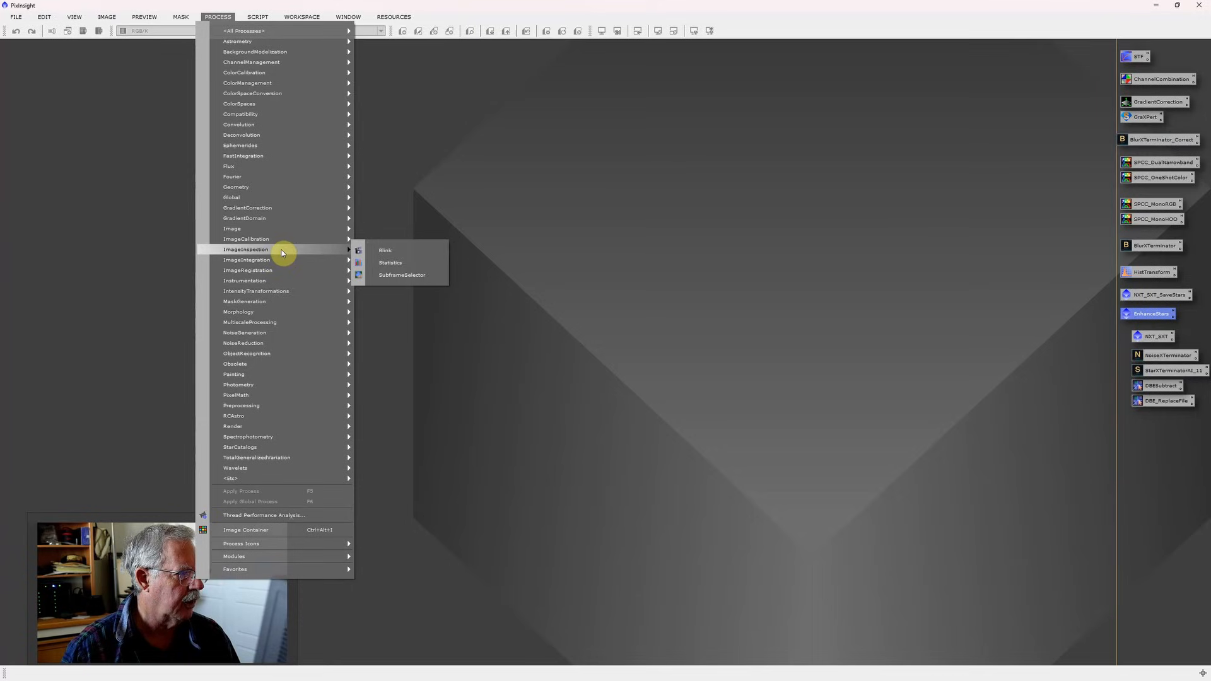
click(392, 252)
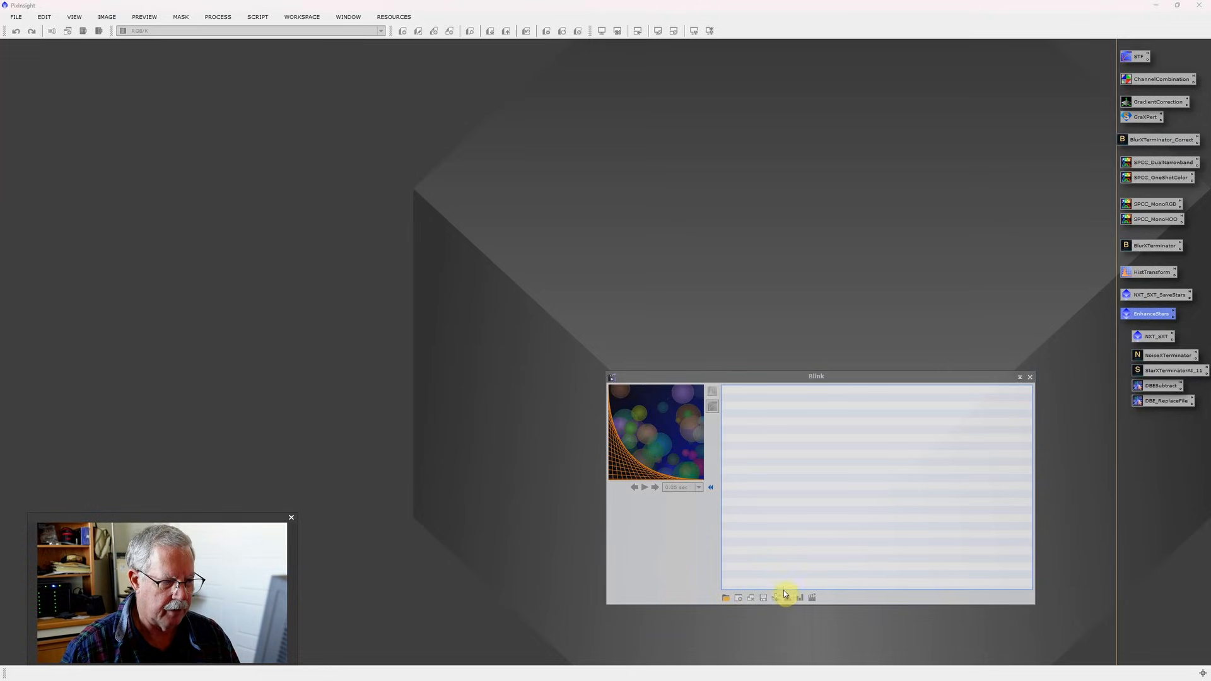
Load all light frames from the Heart target's 2025-11-24 folder in DATA (D:) > Astro > NUC2 Data into Blink
click(728, 597)
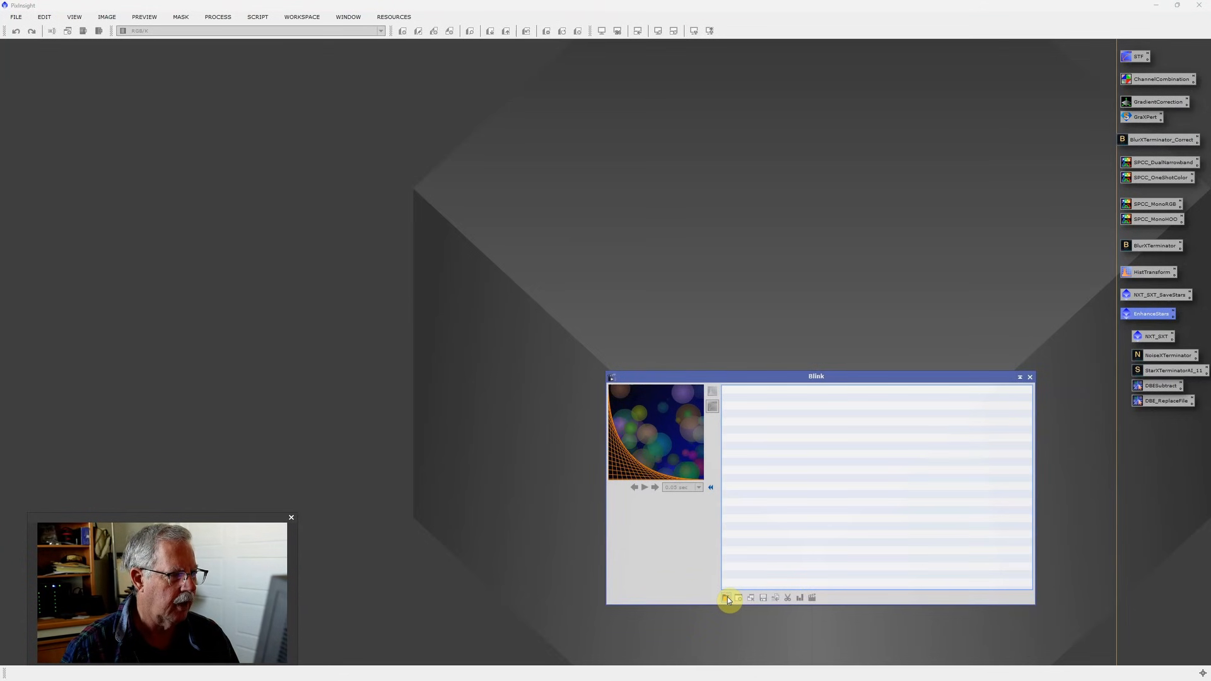
click(728, 597)
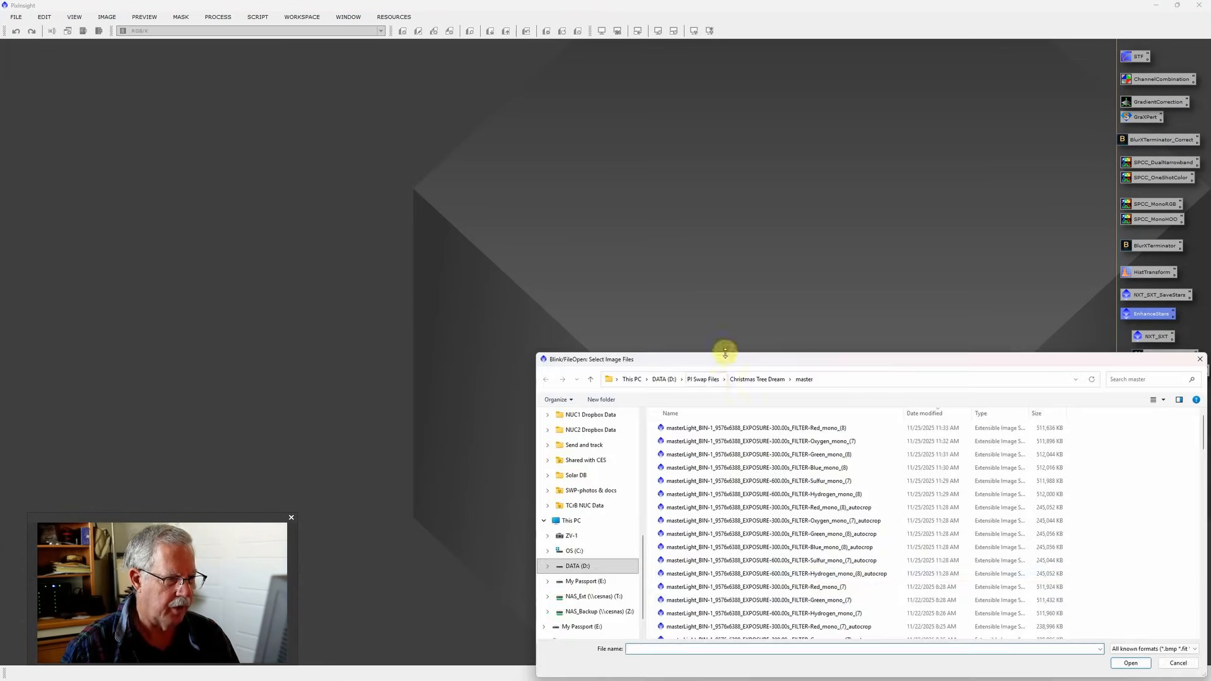
drag(725, 359, 619, 223)
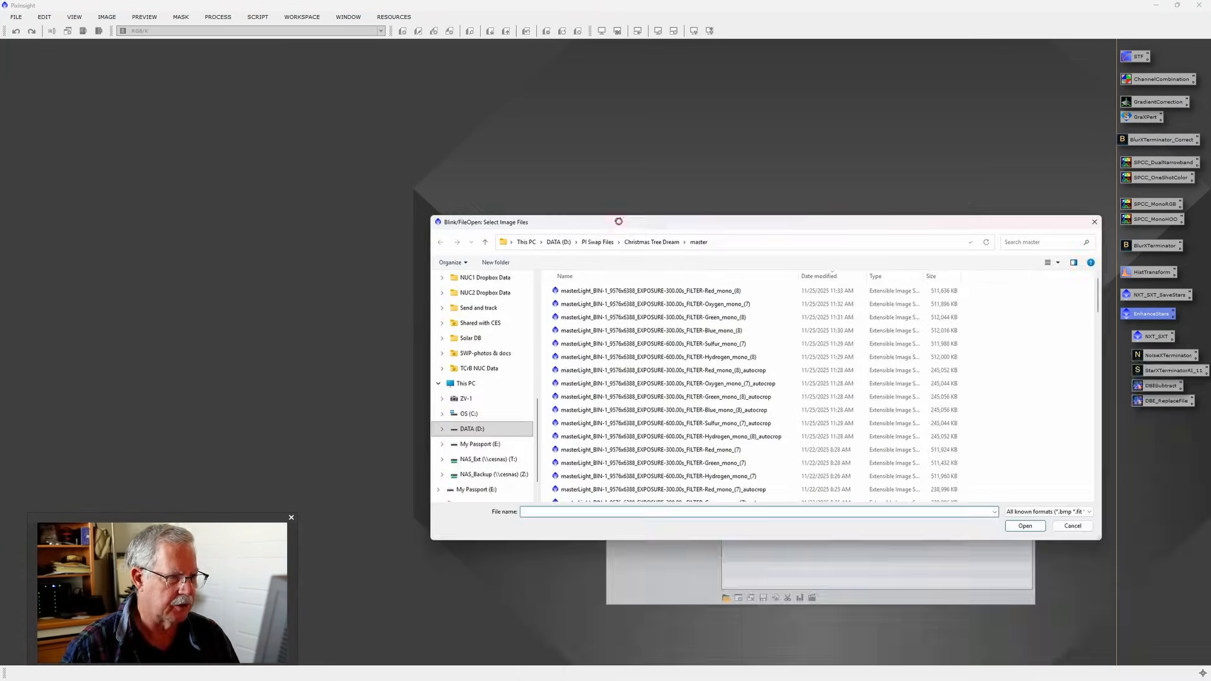
click(557, 243)
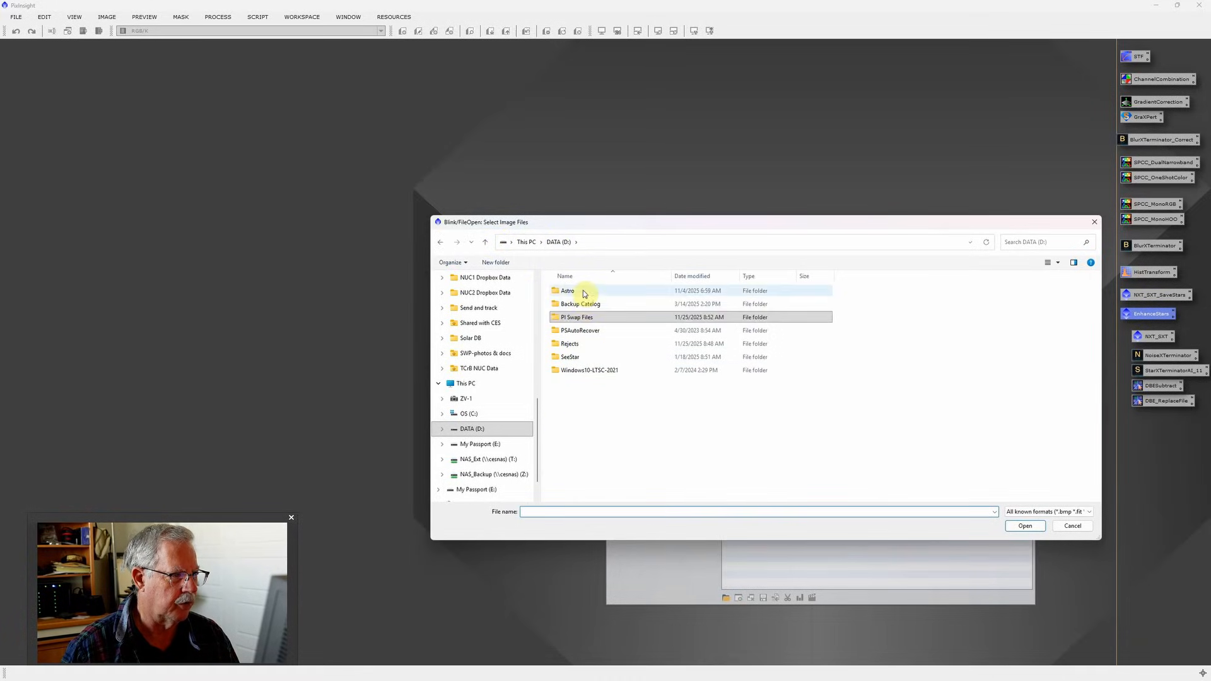
double_click(583, 293)
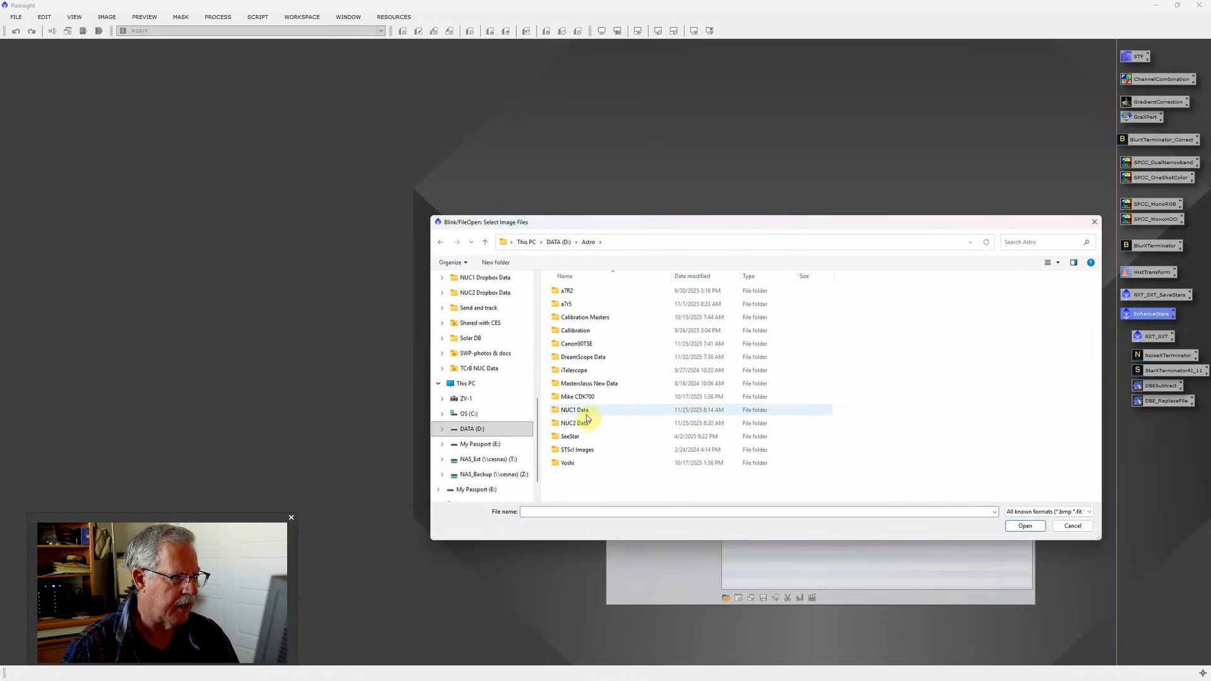
double_click(577, 423)
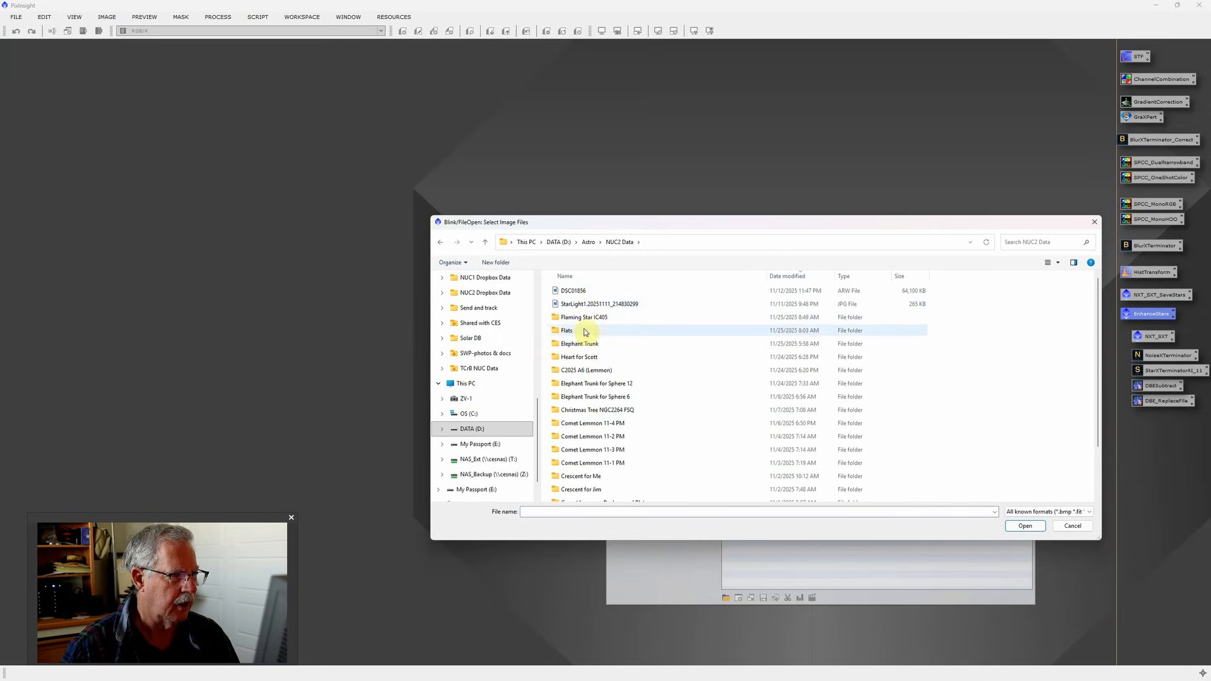
double_click(576, 355)
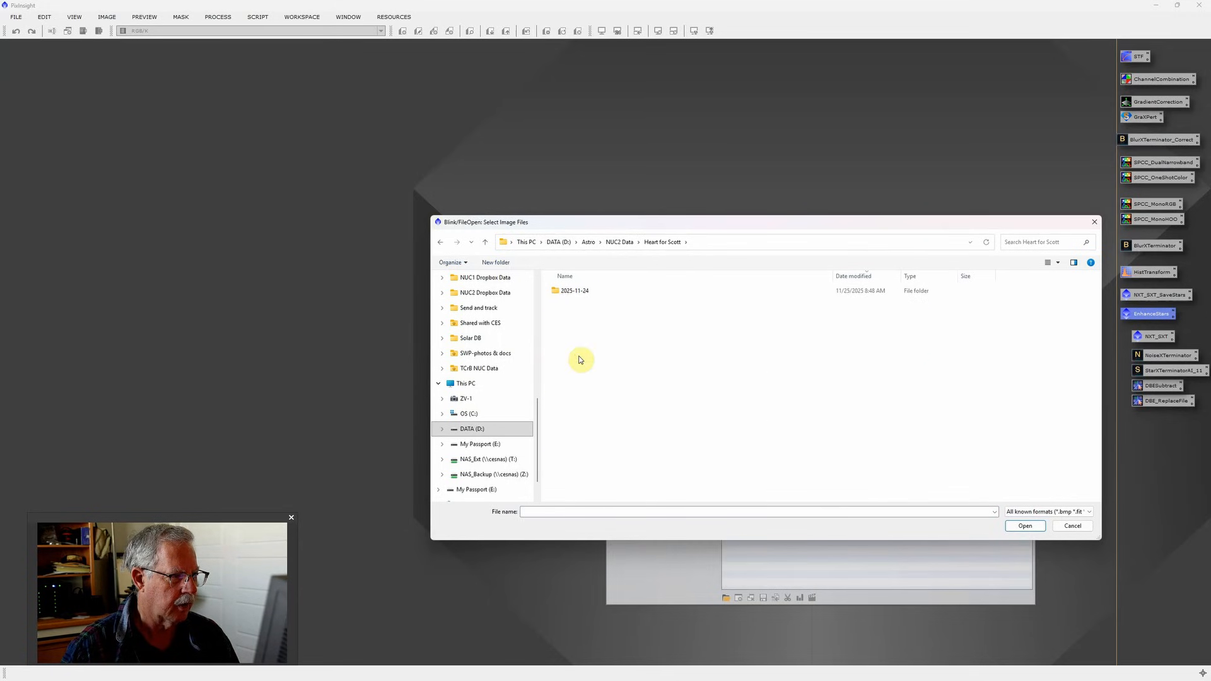
double_click(585, 293)
click(583, 291)
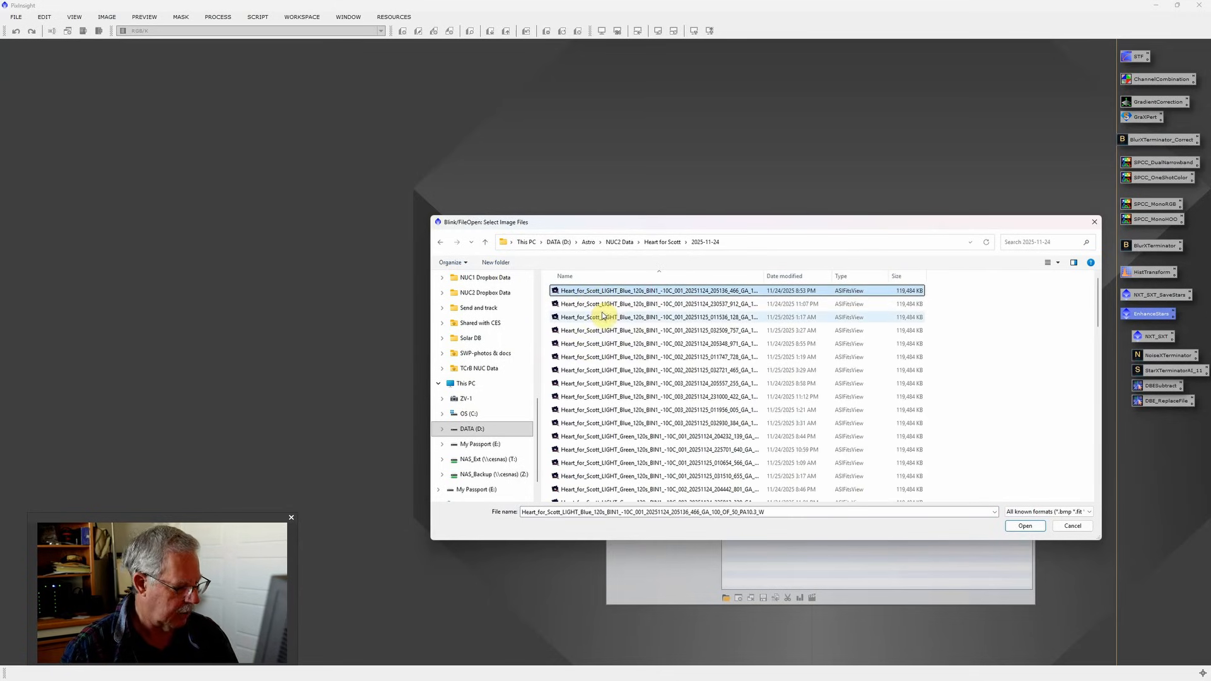
key(ctrl+a)
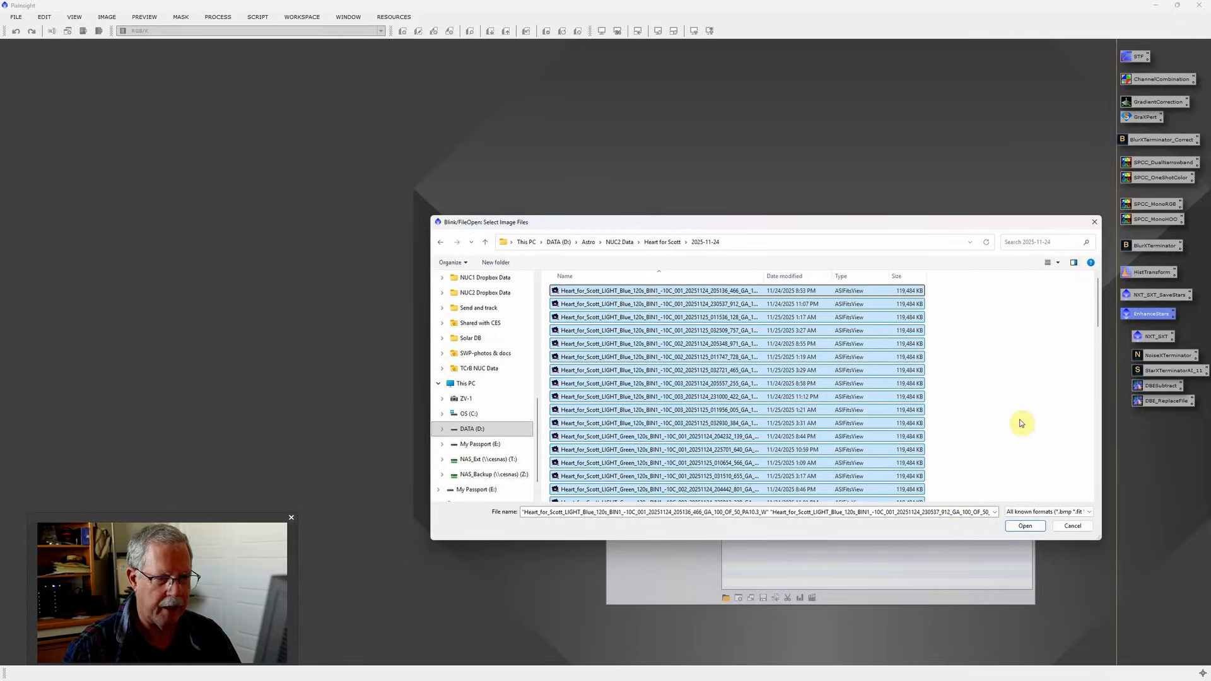
click(1024, 526)
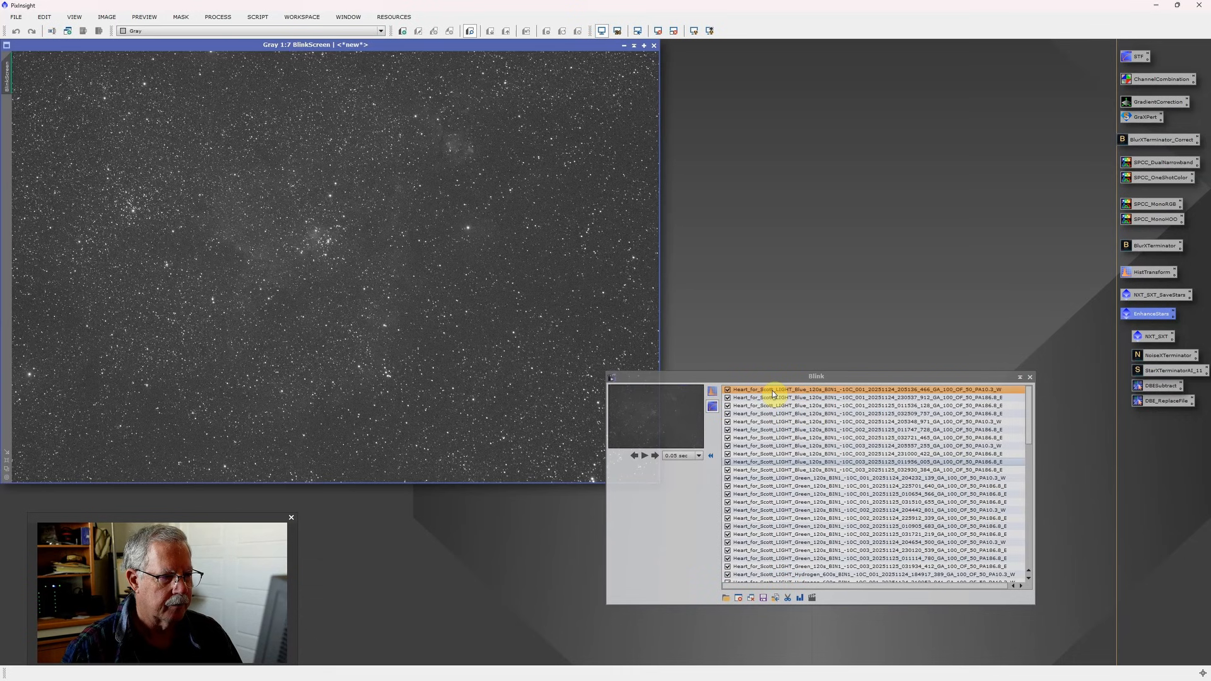
Apply Blink's automatic histogram stretch and inspect the blue and green frames one by one, continuing into the Hydrogen frames
click(712, 393)
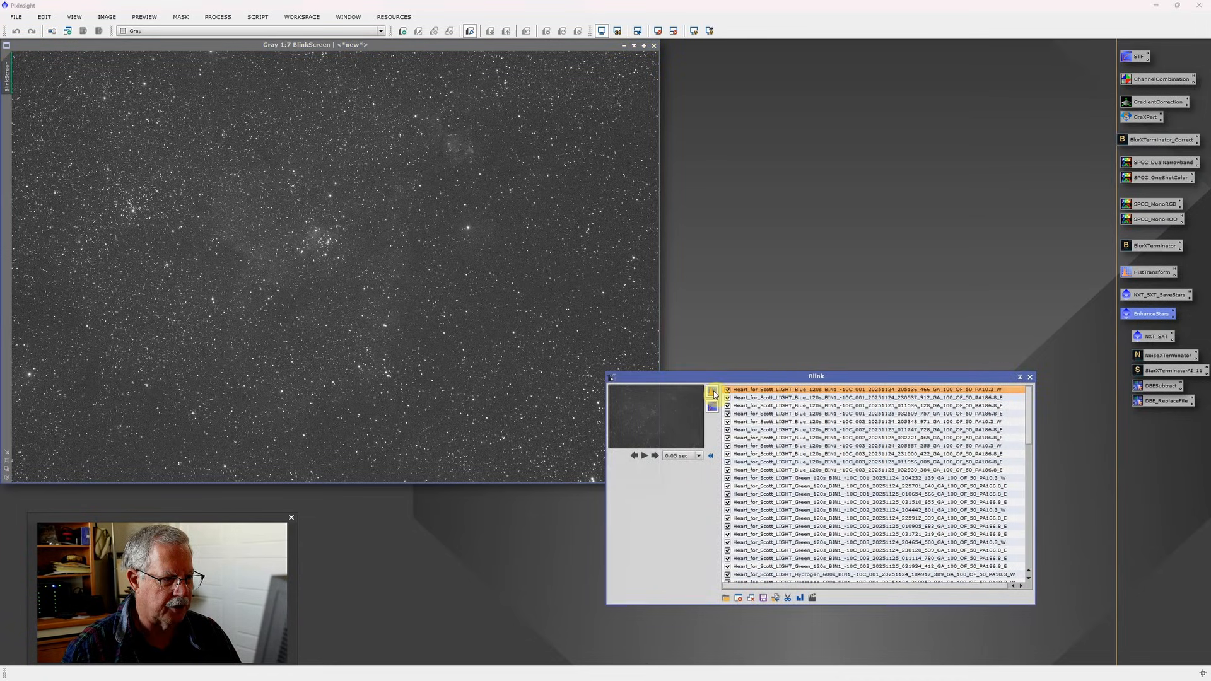
click(712, 394)
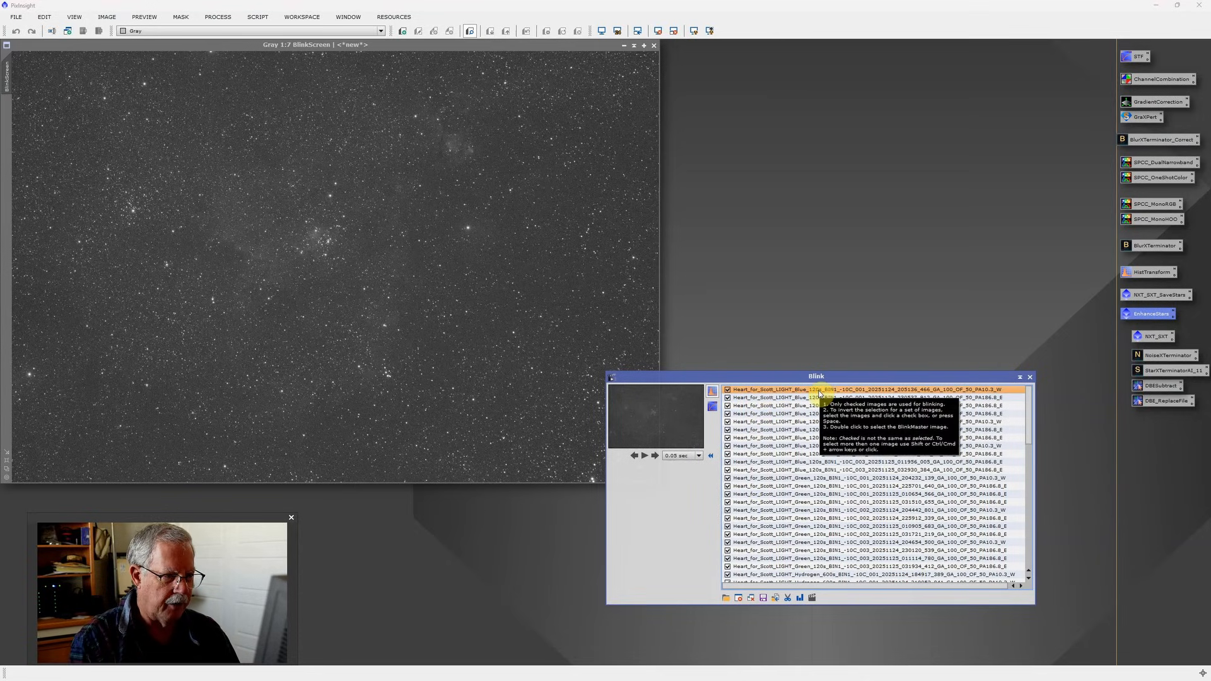
key(Down)
key(Down)
key(Down)
key(Down)
key(Down)
key(Down)
key(Down)
key(Down)
key(Down)
key(Down)
key(Down)
key(Down)
key(Down)
key(Down)
key(Down)
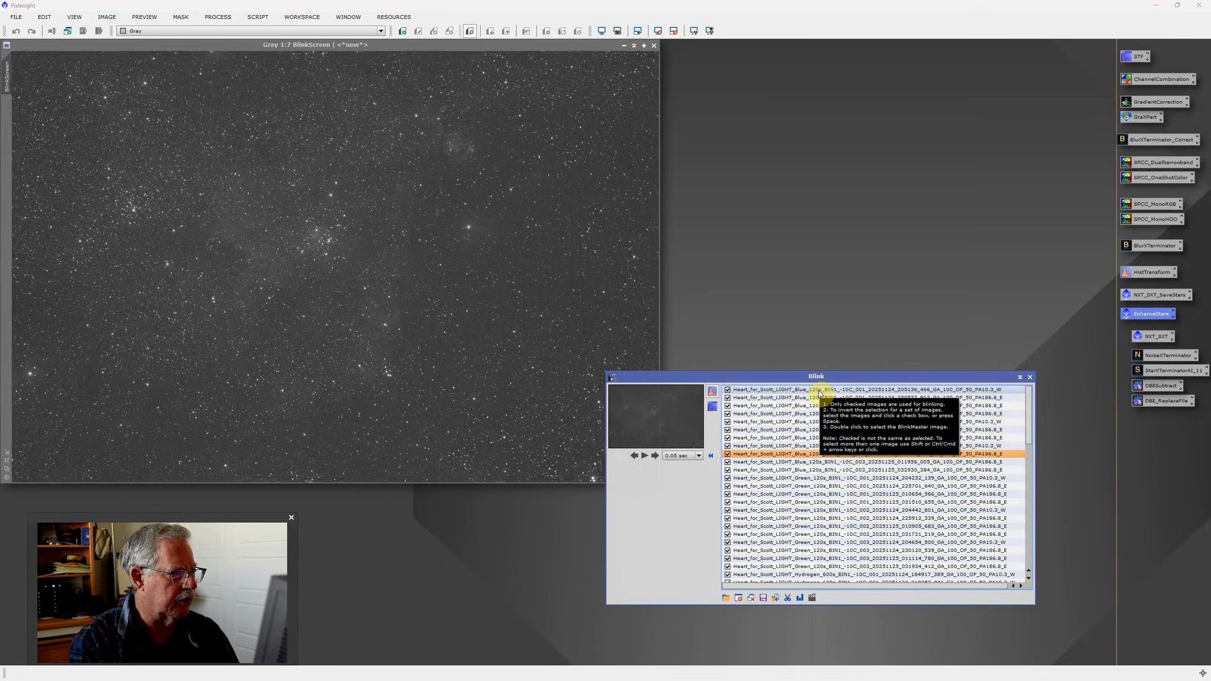
key(Down)
key(Down)
key(Down)
key(Down)
key(Down)
key(Down)
key(Down)
key(Down)
key(Down)
key(Down)
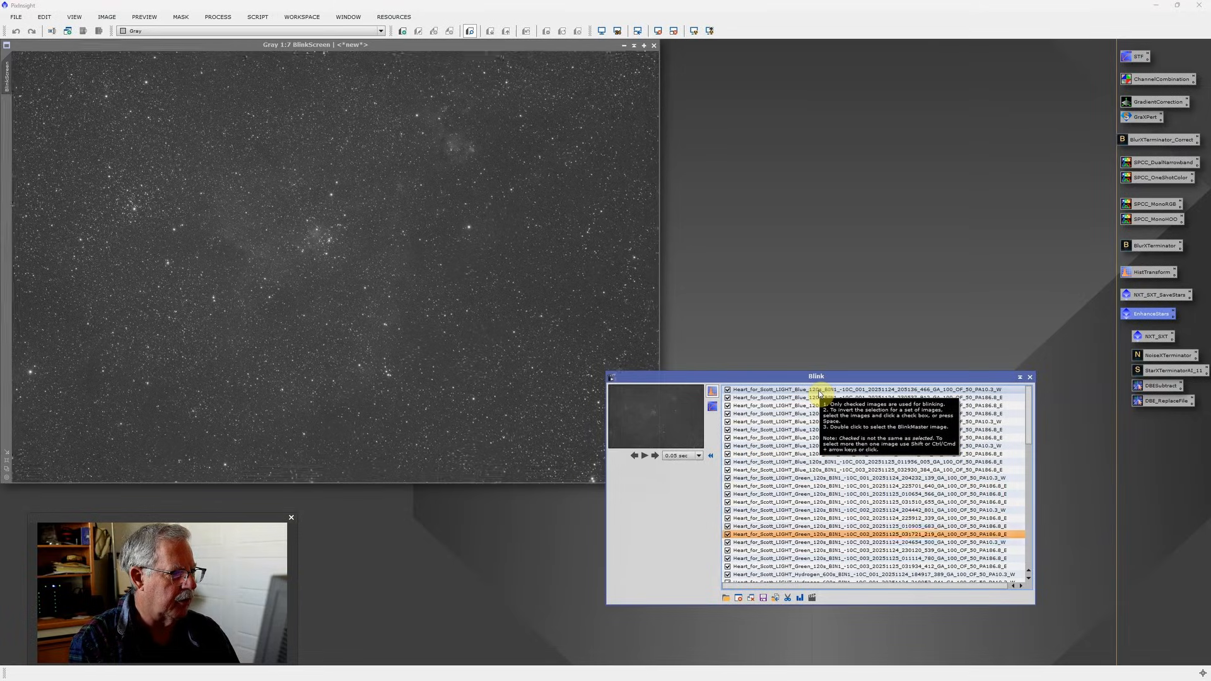
key(Down)
key(Down)
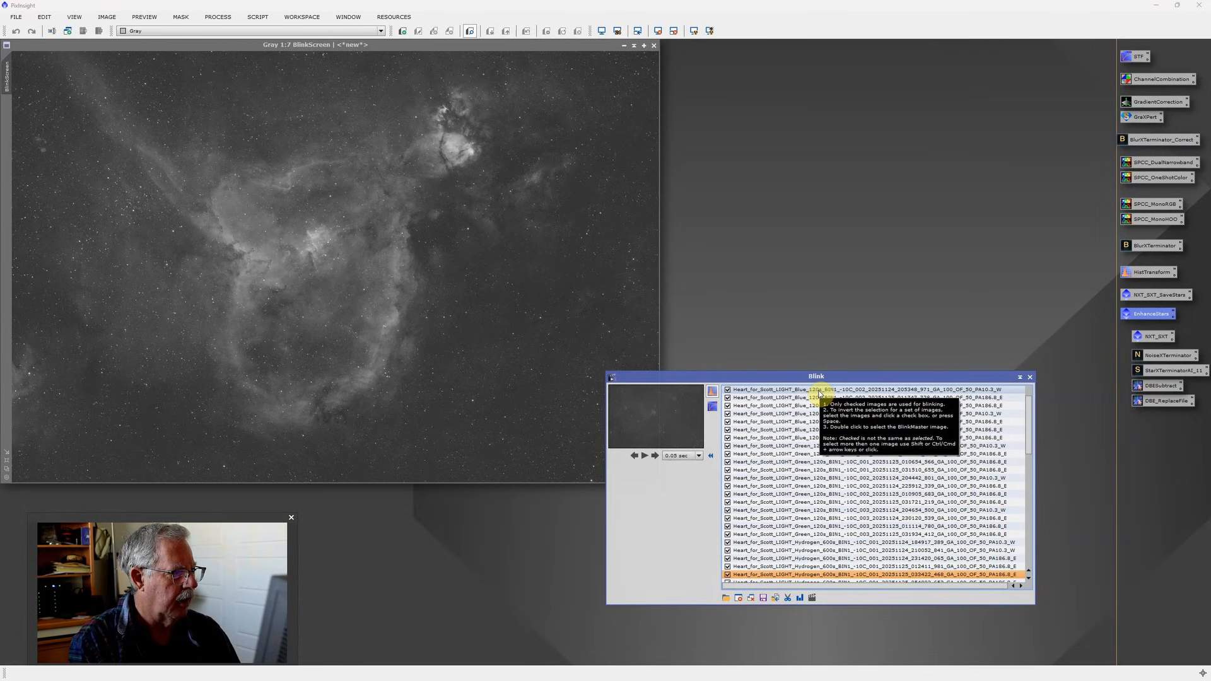
Step back into the green frames and forward again to the first 600 s Hydrogen frame for comparison
key(Up)
key(Up)
key(Up)
key(Up)
key(Up)
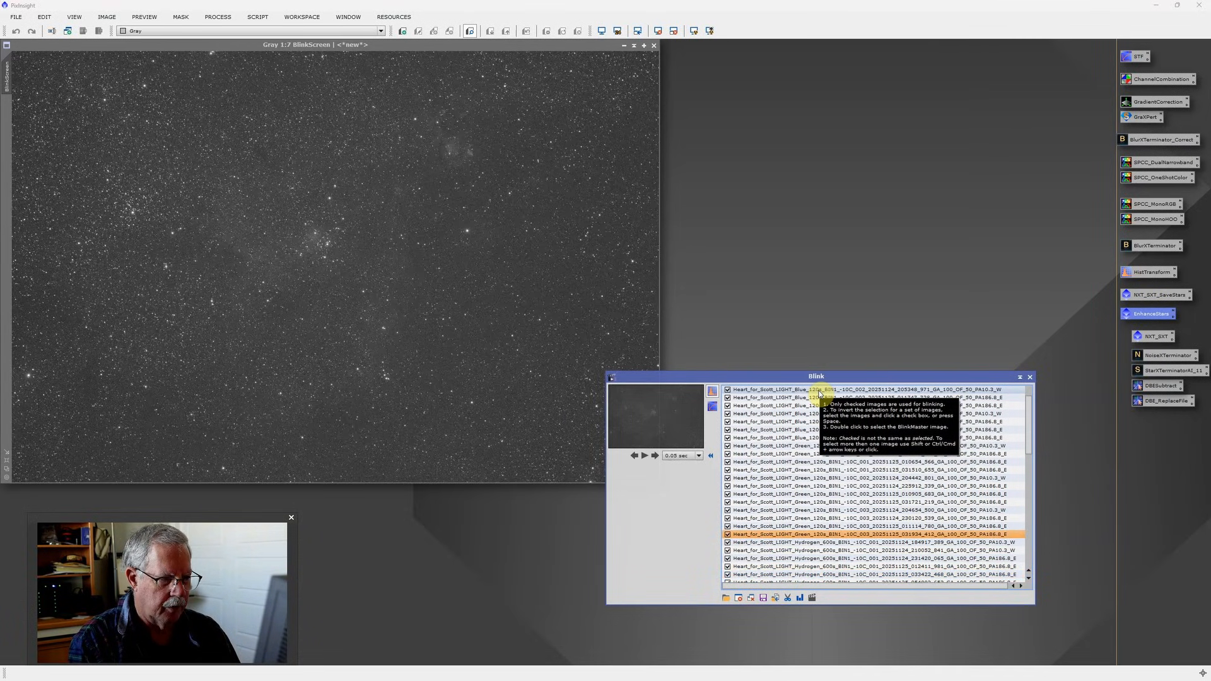
key(Up)
key(Up)
key(Up)
key(Up)
key(Up)
key(Up)
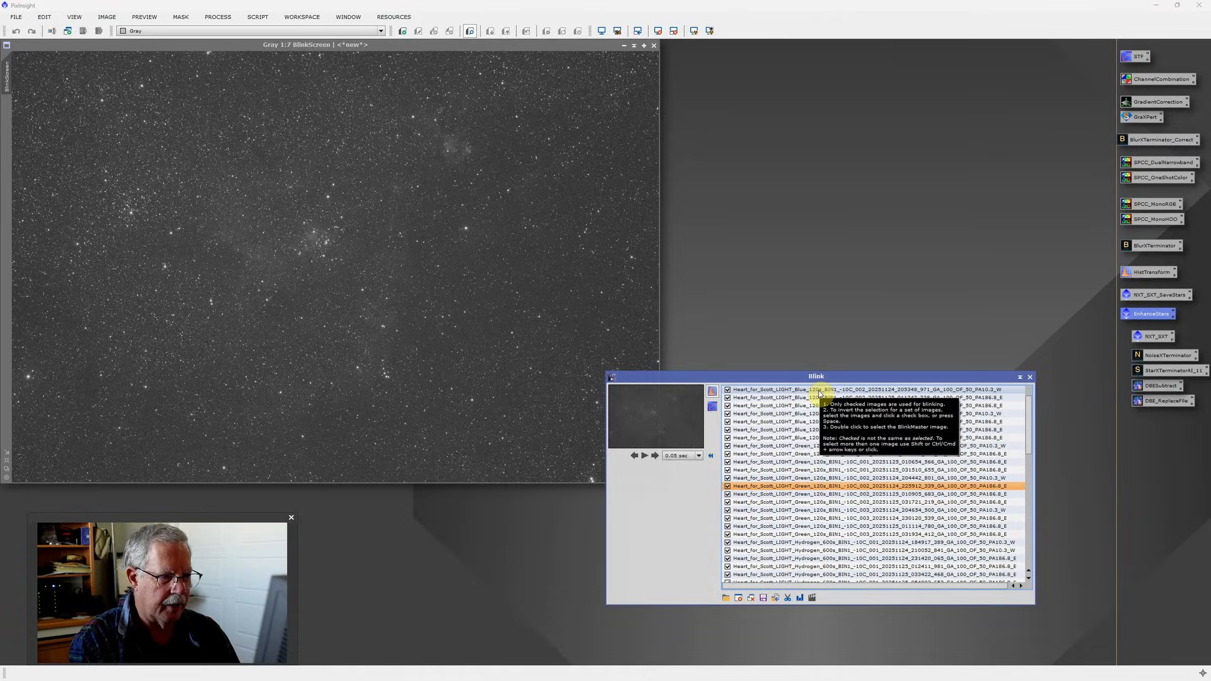
key(Down)
key(Down)
key(Down)
key(Down)
key(Down)
key(Down)
key(Down)
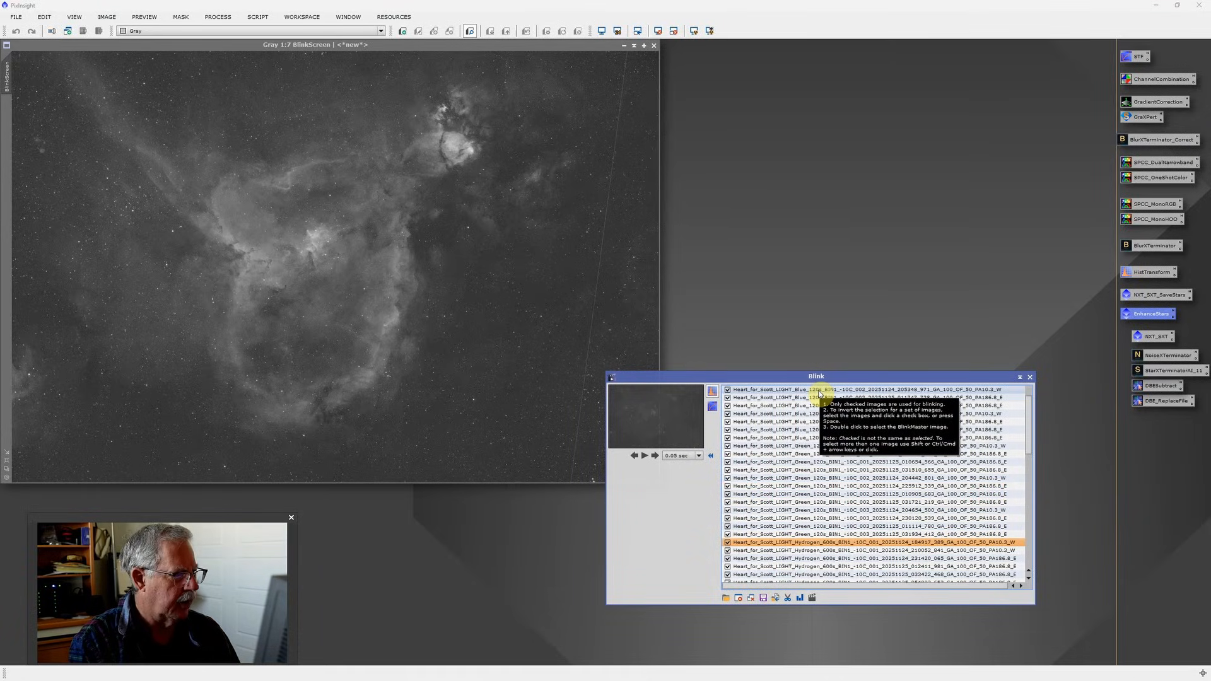
Step through the 600 s Hydrogen frames one by one in Blink, comparing the nebula and background in each
key(Down)
key(Down)
key(Down)
key(Down)
key(Down)
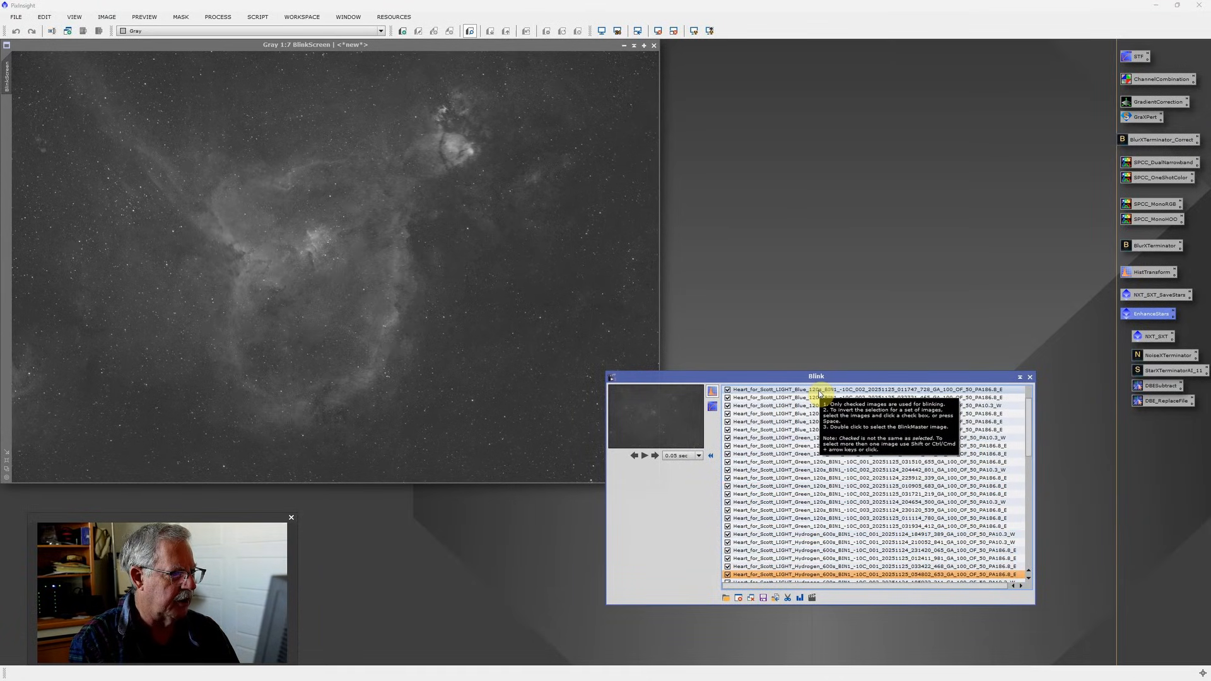
key(Down)
key(Down)
key(Down)
key(Down)
key(Down)
key(Down)
key(Down)
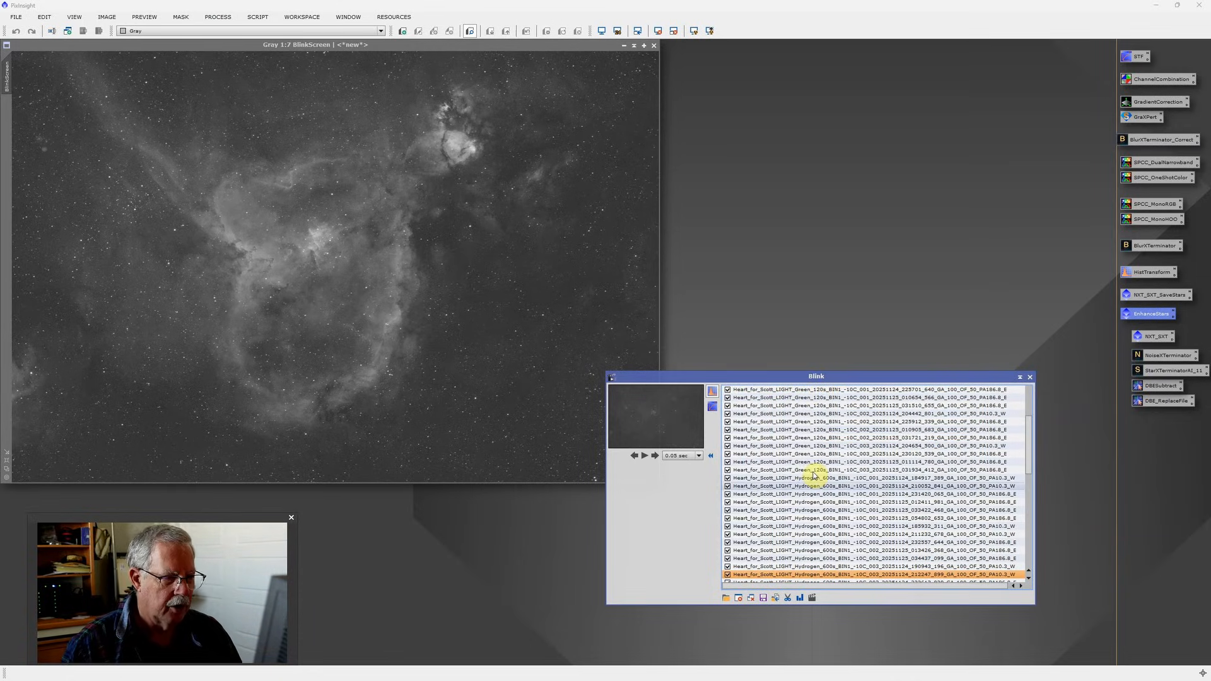
Close all images loaded in Blink and close the Blink process
click(751, 598)
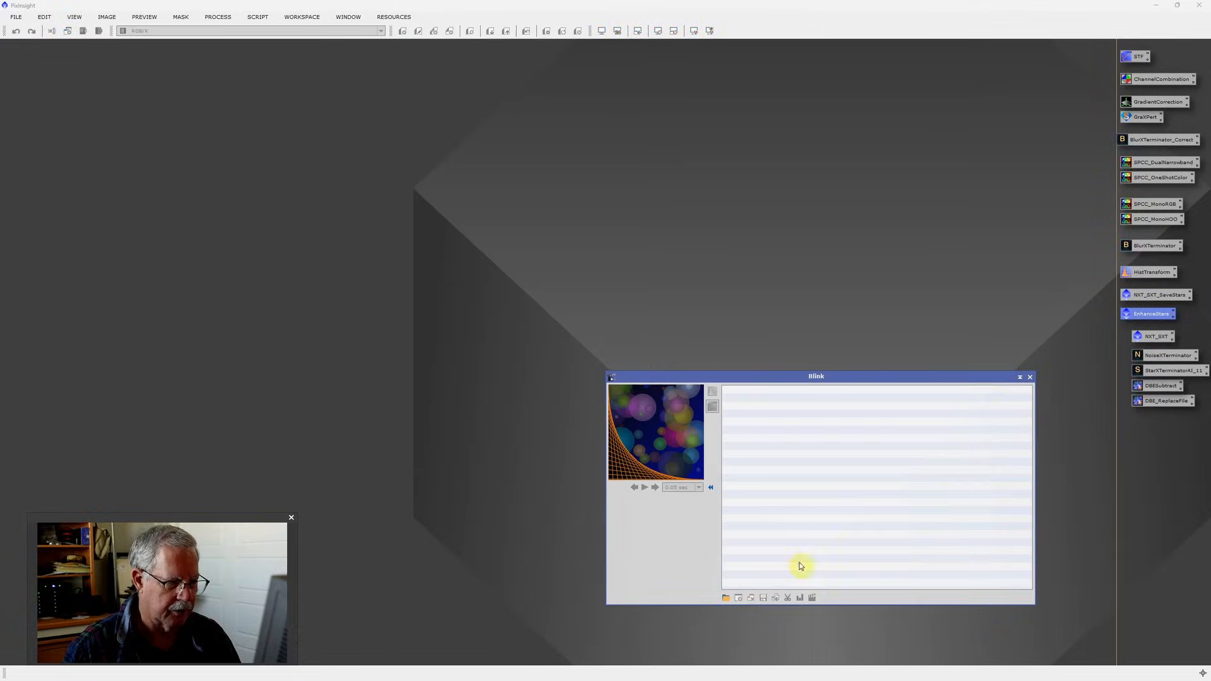
click(1030, 377)
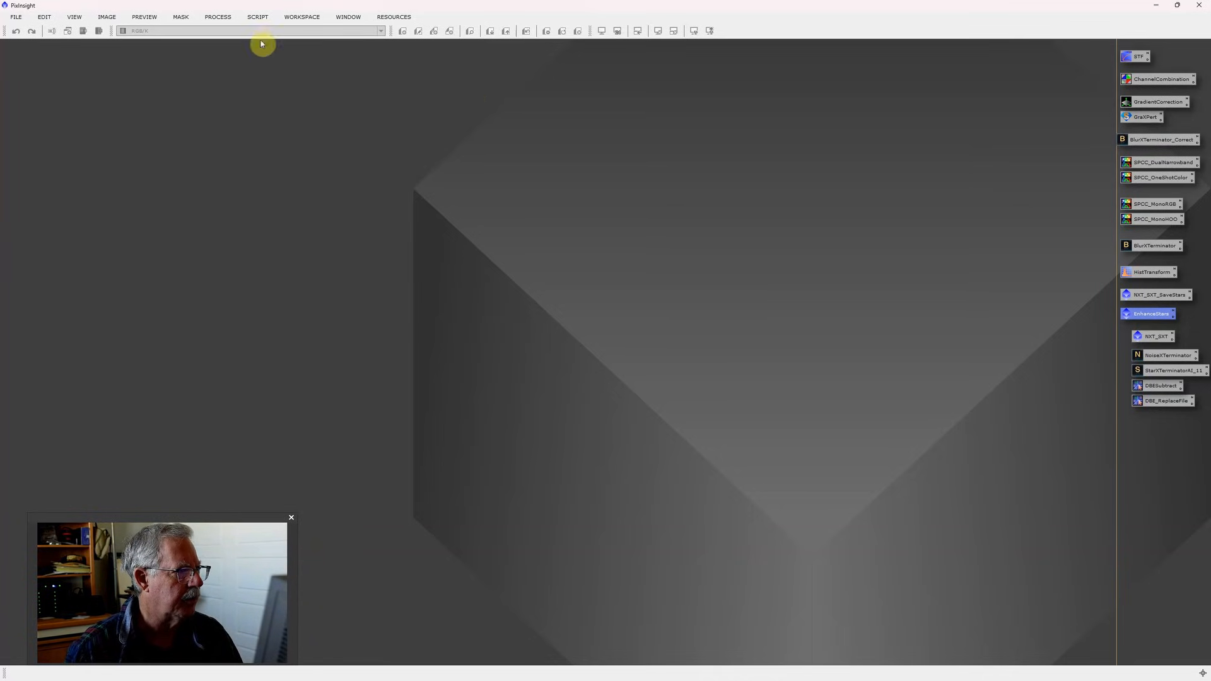
Open the Weighted Batch Preprocessing script from the batch processing scripts
click(258, 17)
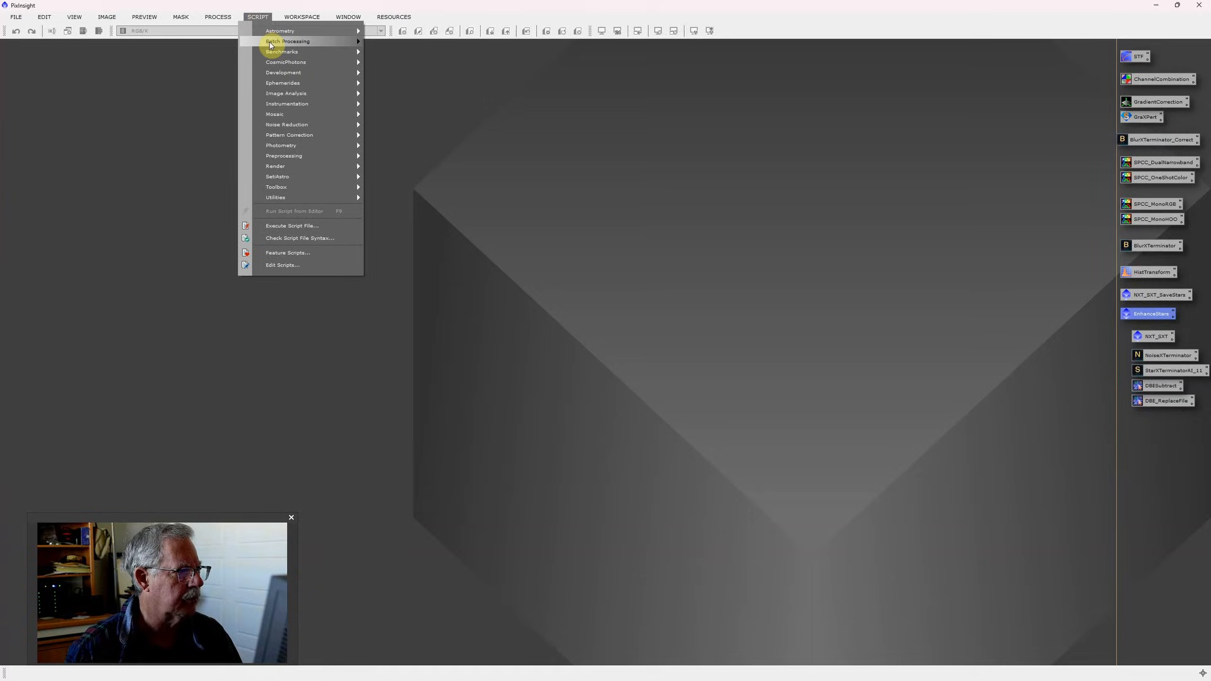
mouse_move(271, 41)
click(439, 129)
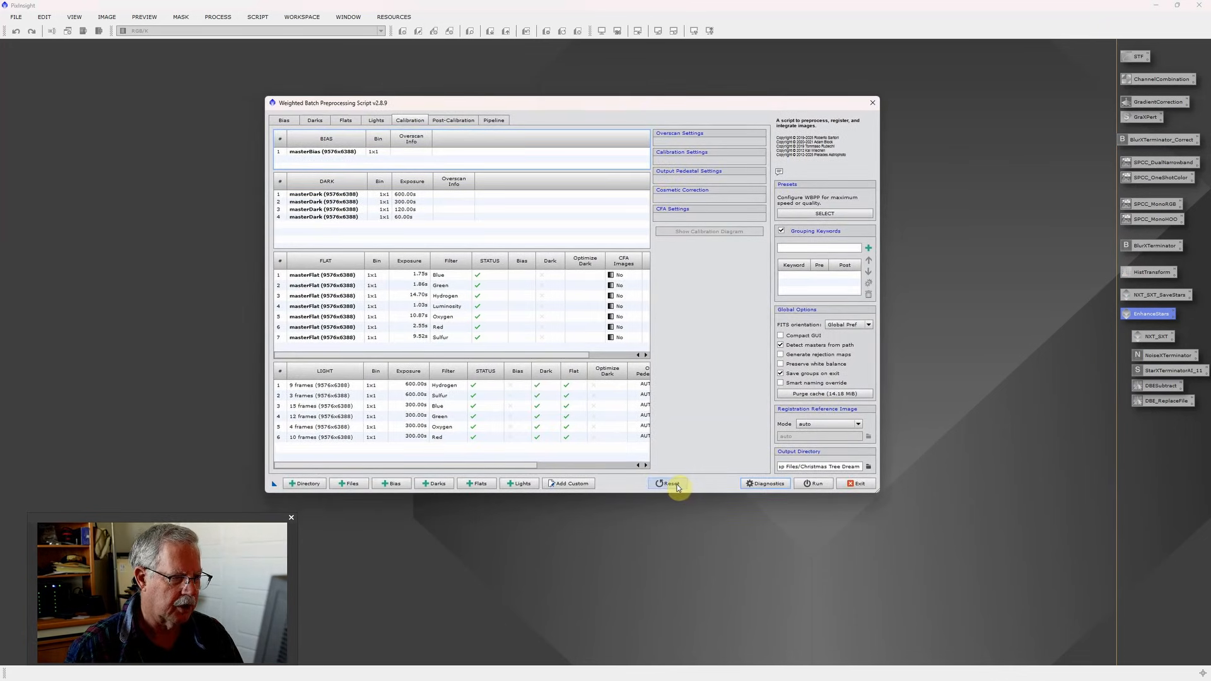
Reset the script with last-session settings chosen, all file lists cleared and no cache purge, and check the Lights, Flats, Darks and Bias lists
click(669, 484)
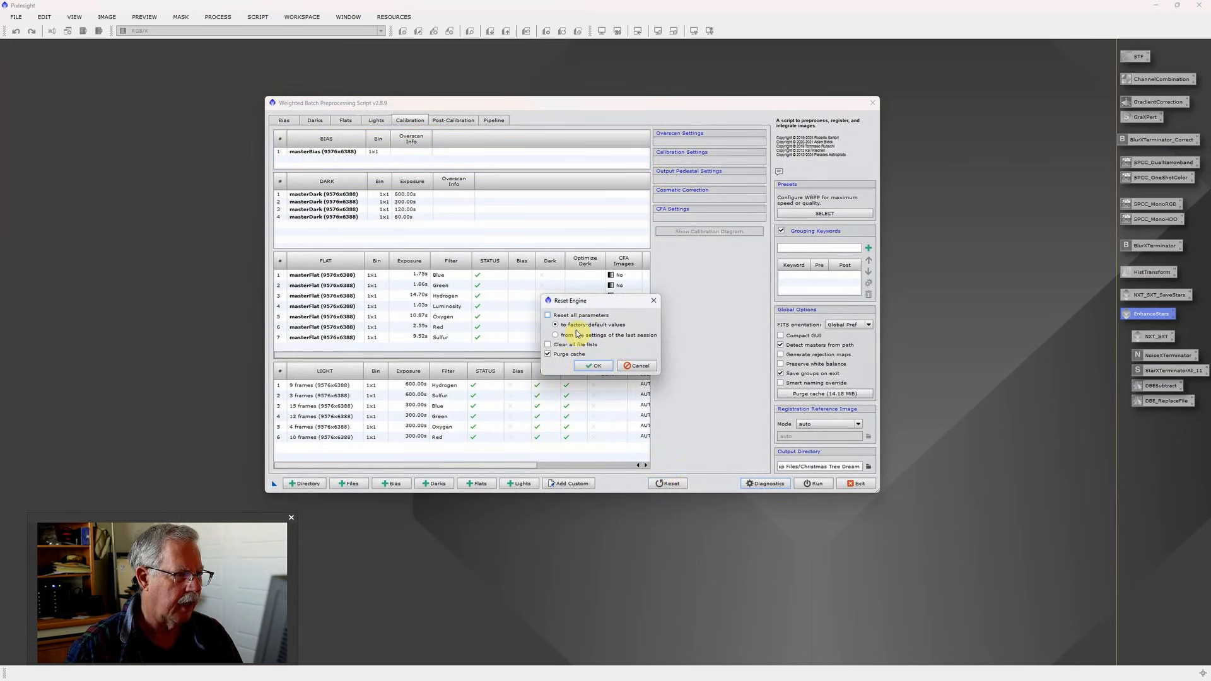
click(577, 336)
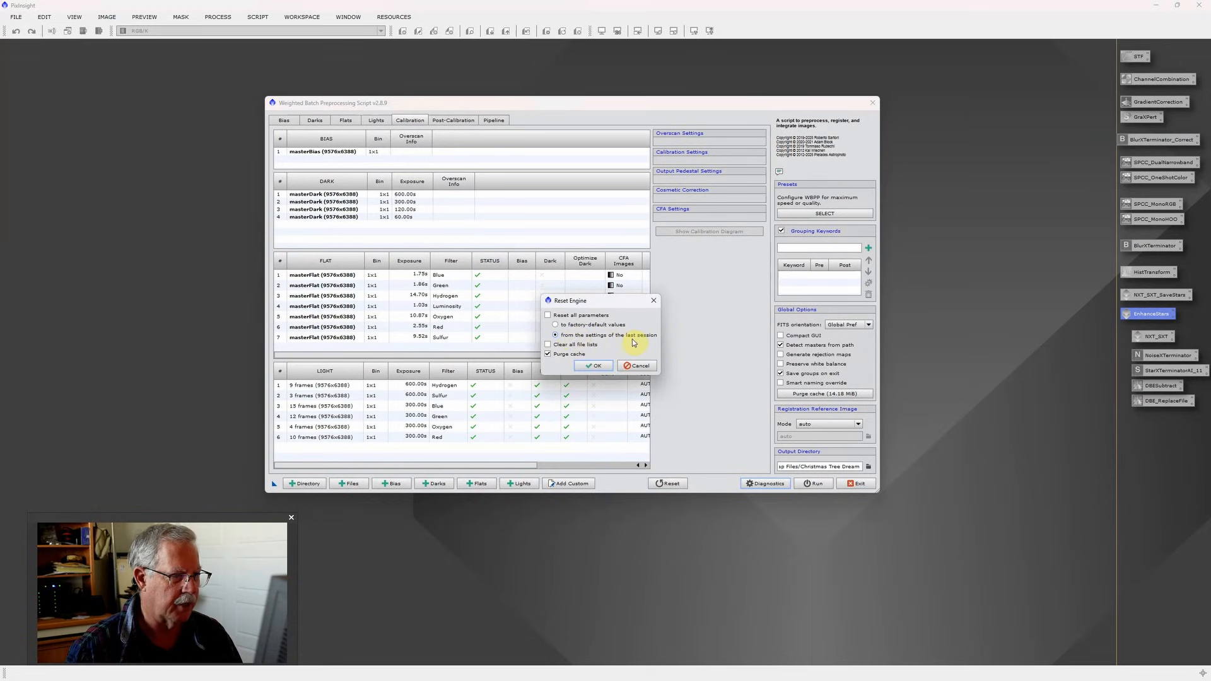
click(577, 345)
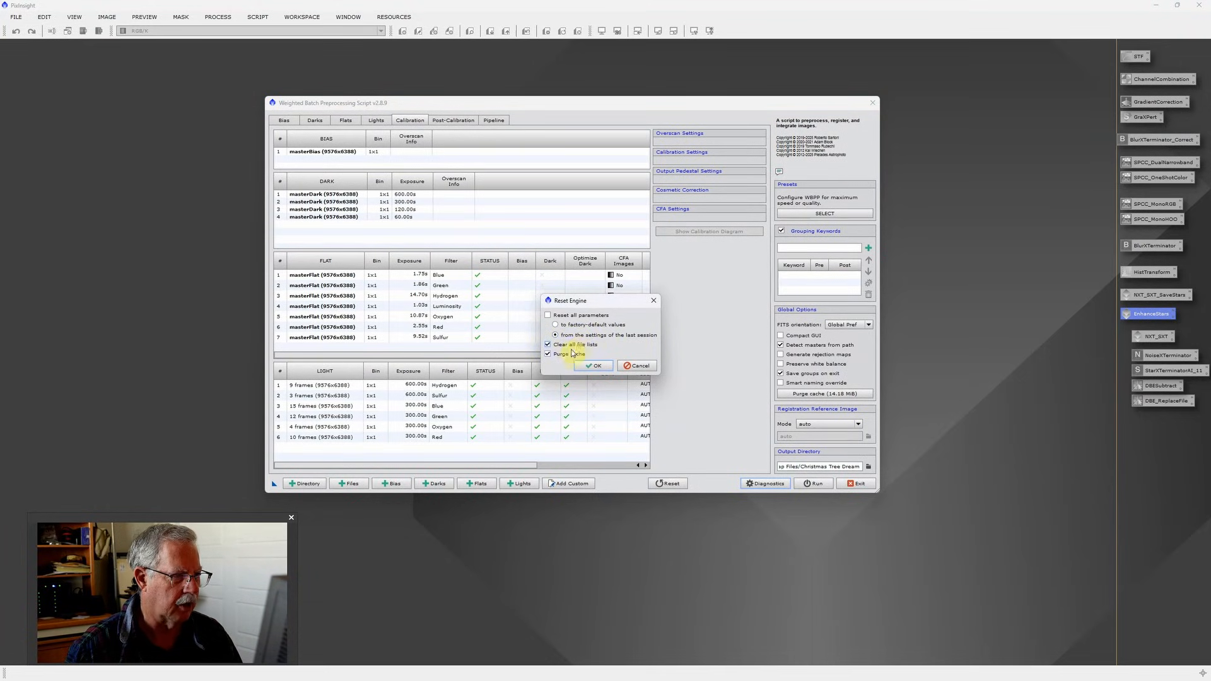
click(564, 357)
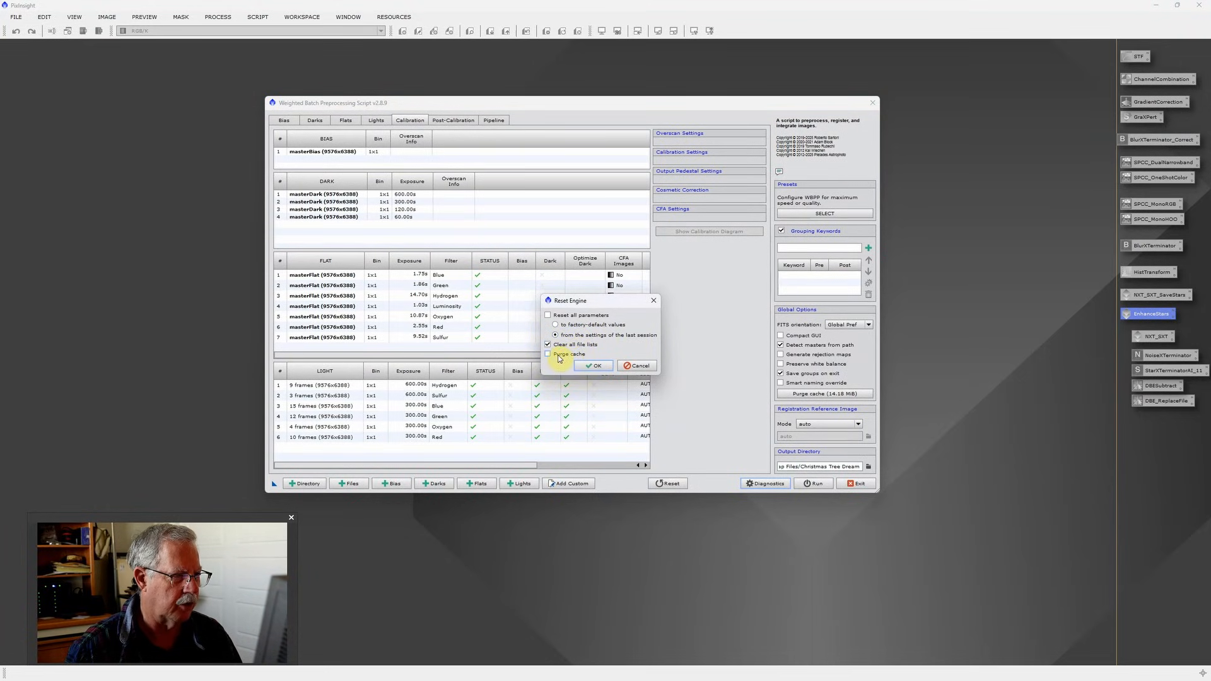
click(600, 365)
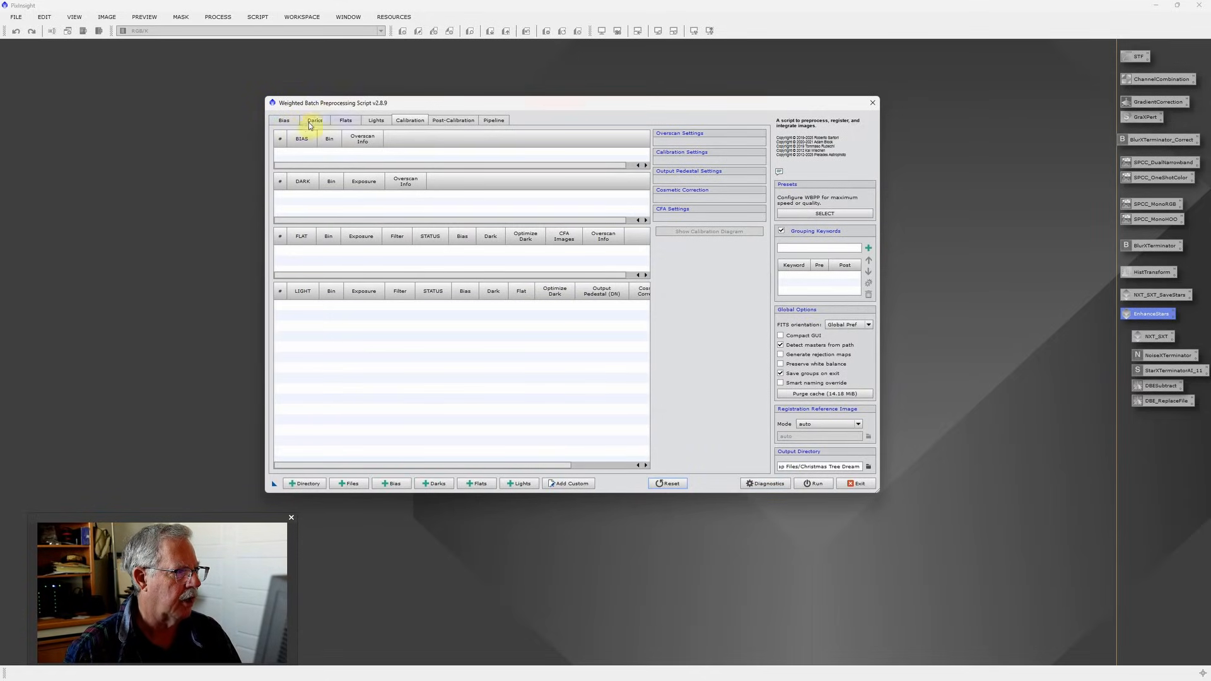
click(381, 122)
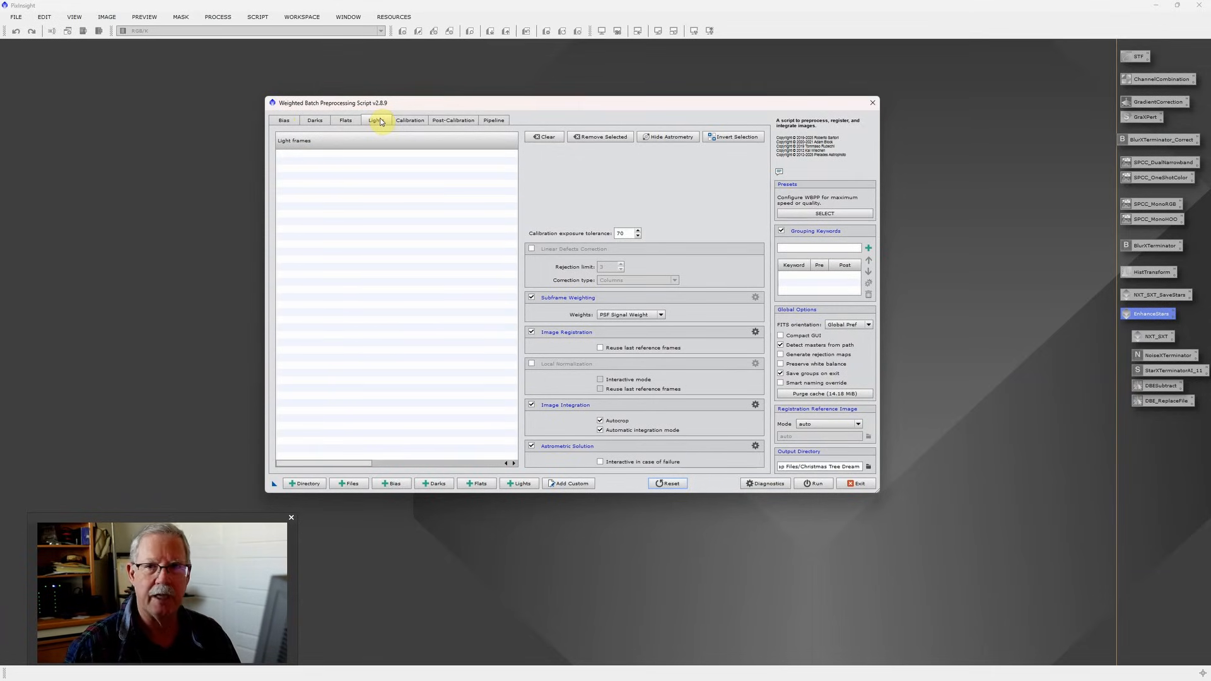
click(347, 122)
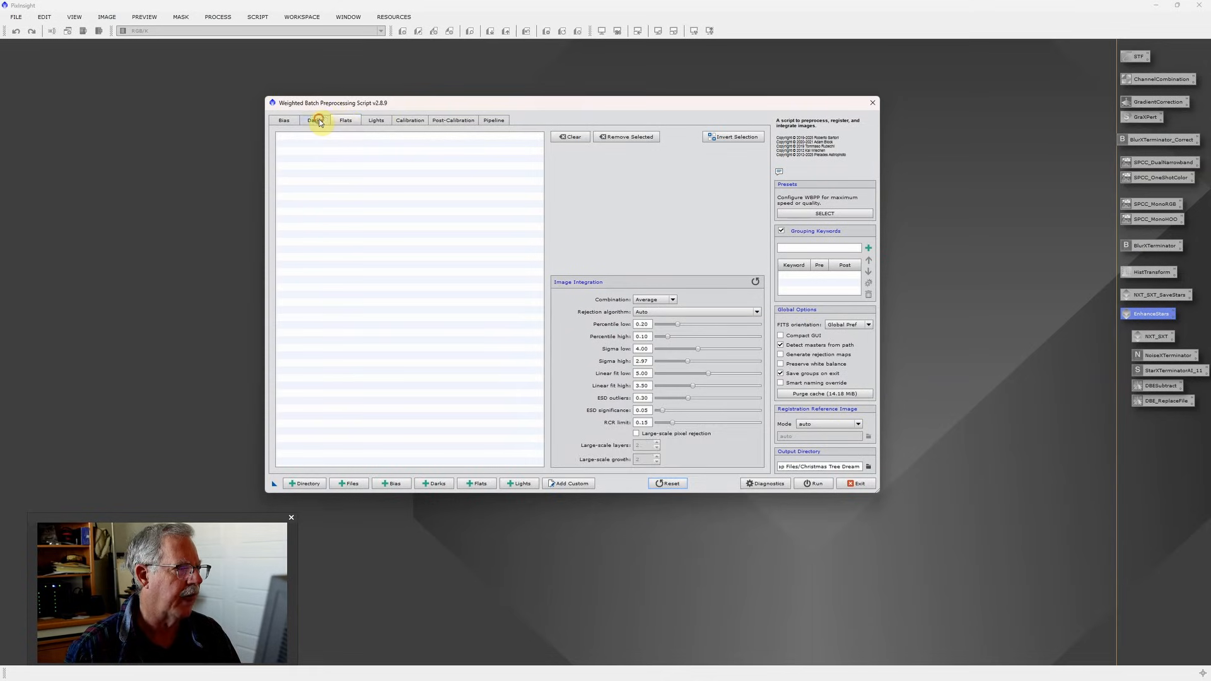
click(315, 122)
click(287, 124)
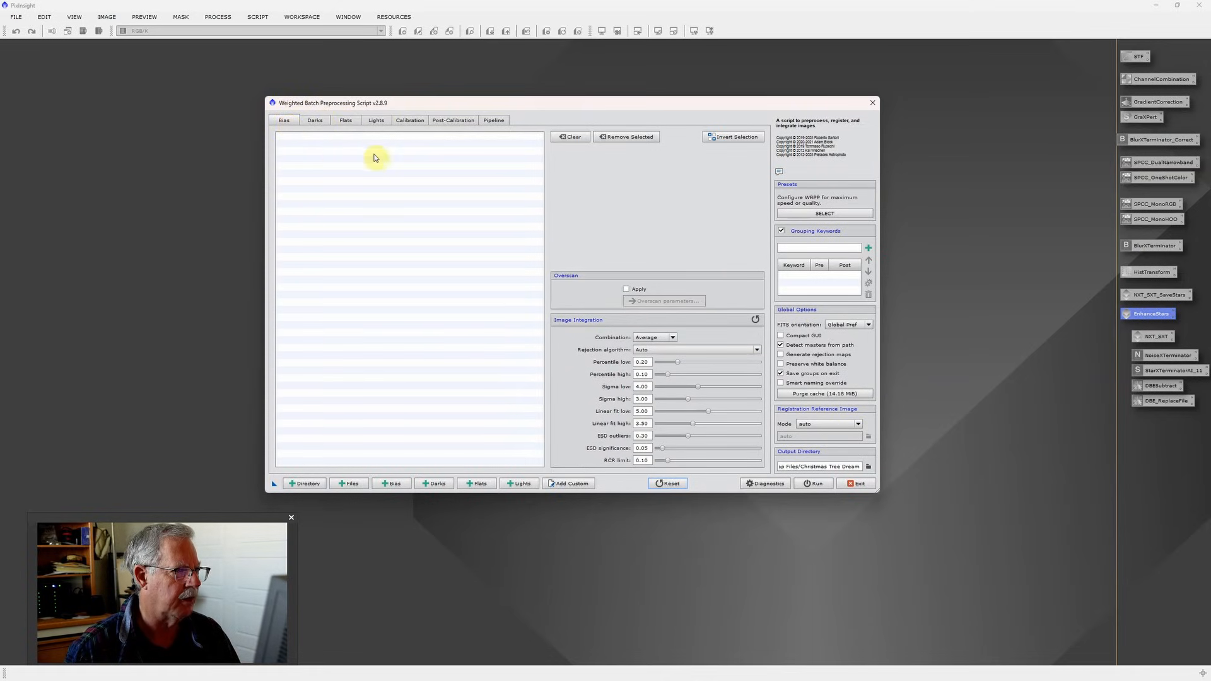
Add every light frame from the Heart target's 2025-11-24 folder and review the list grouped by filter and exposure
click(378, 122)
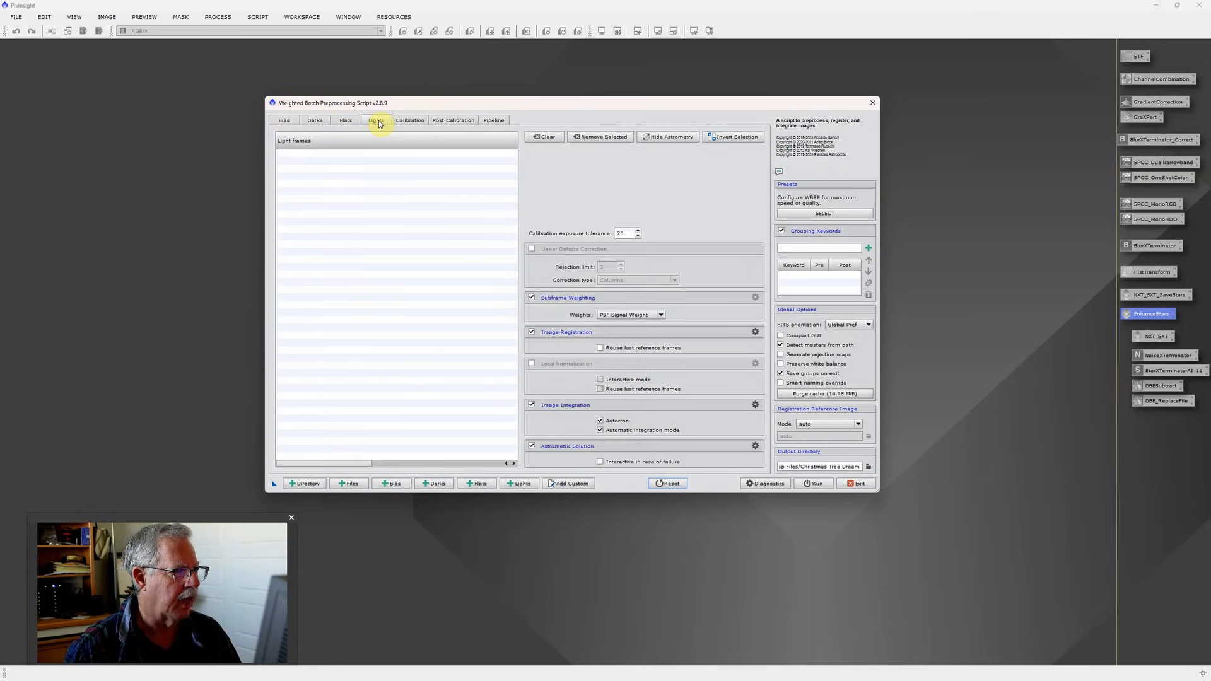
click(521, 486)
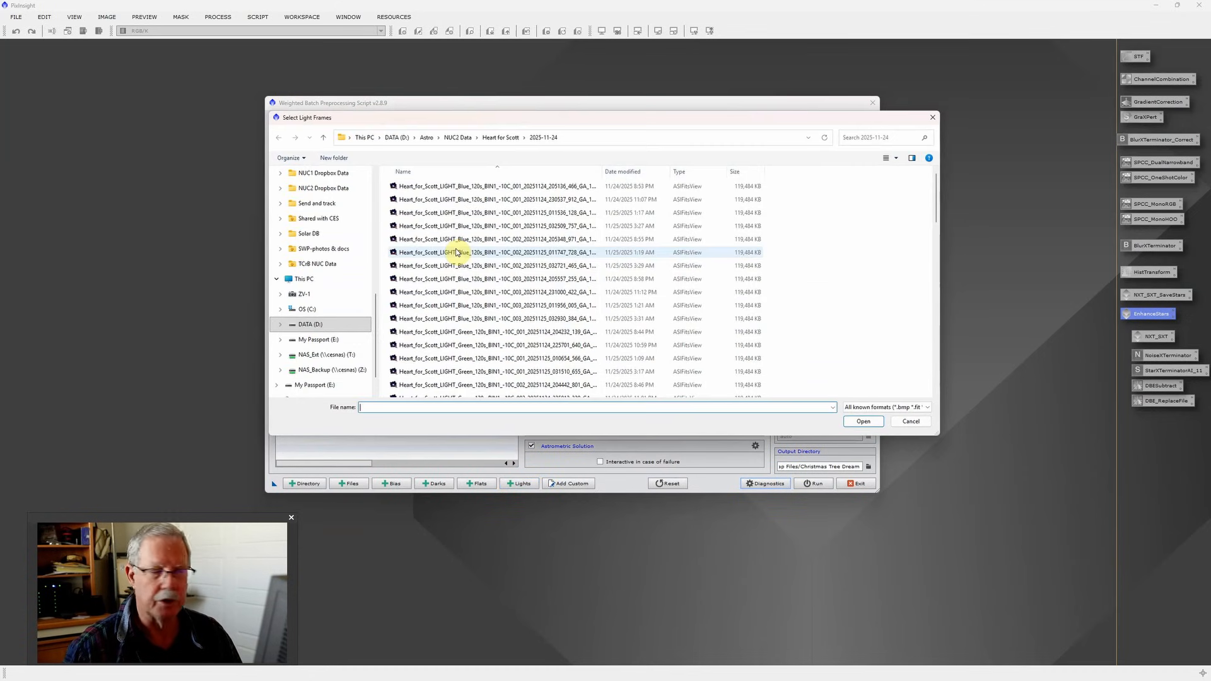
click(467, 187)
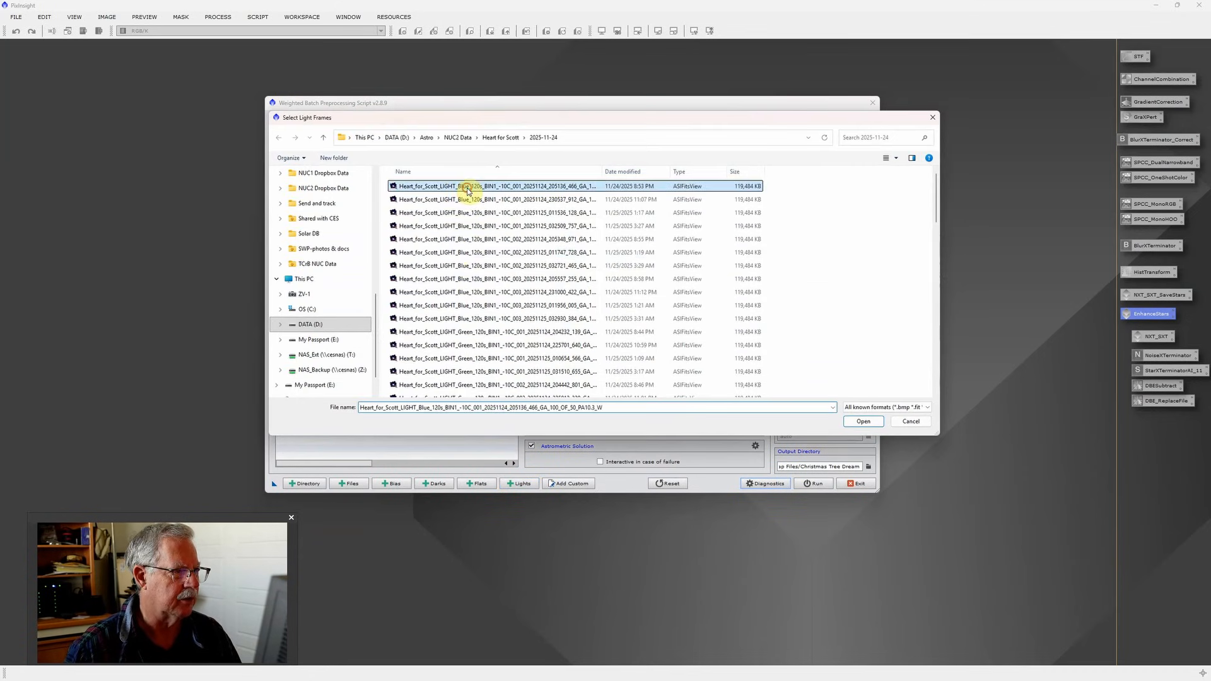
key(ctrl+a)
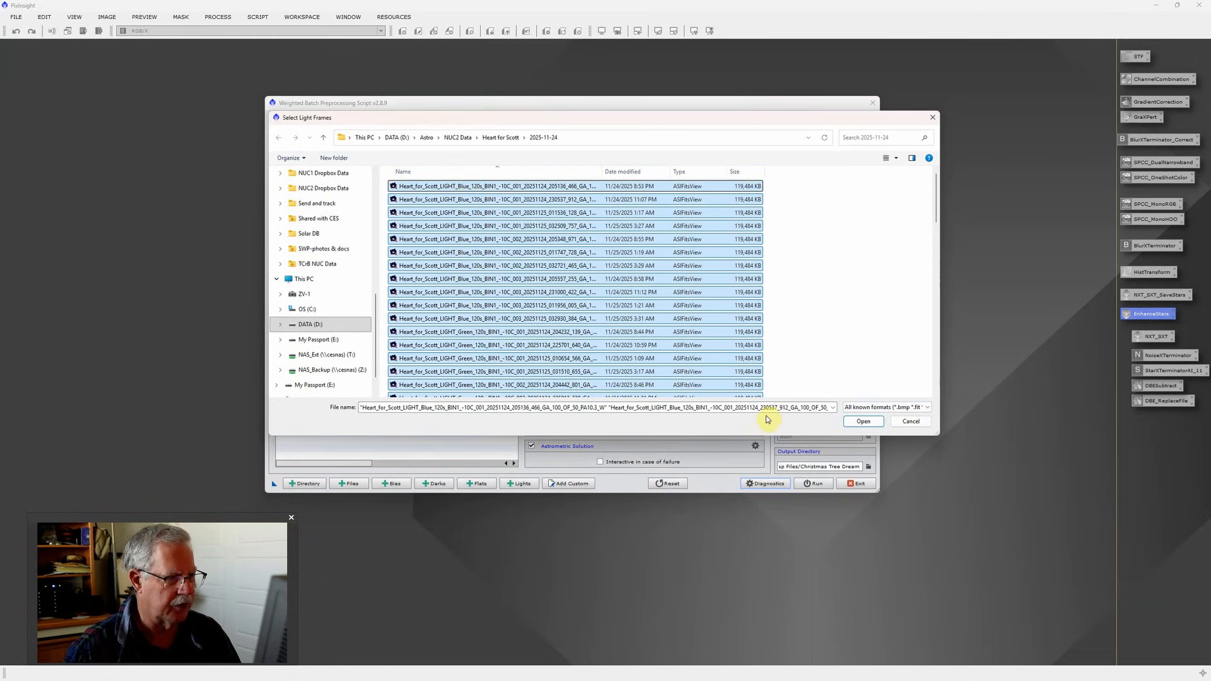
click(865, 421)
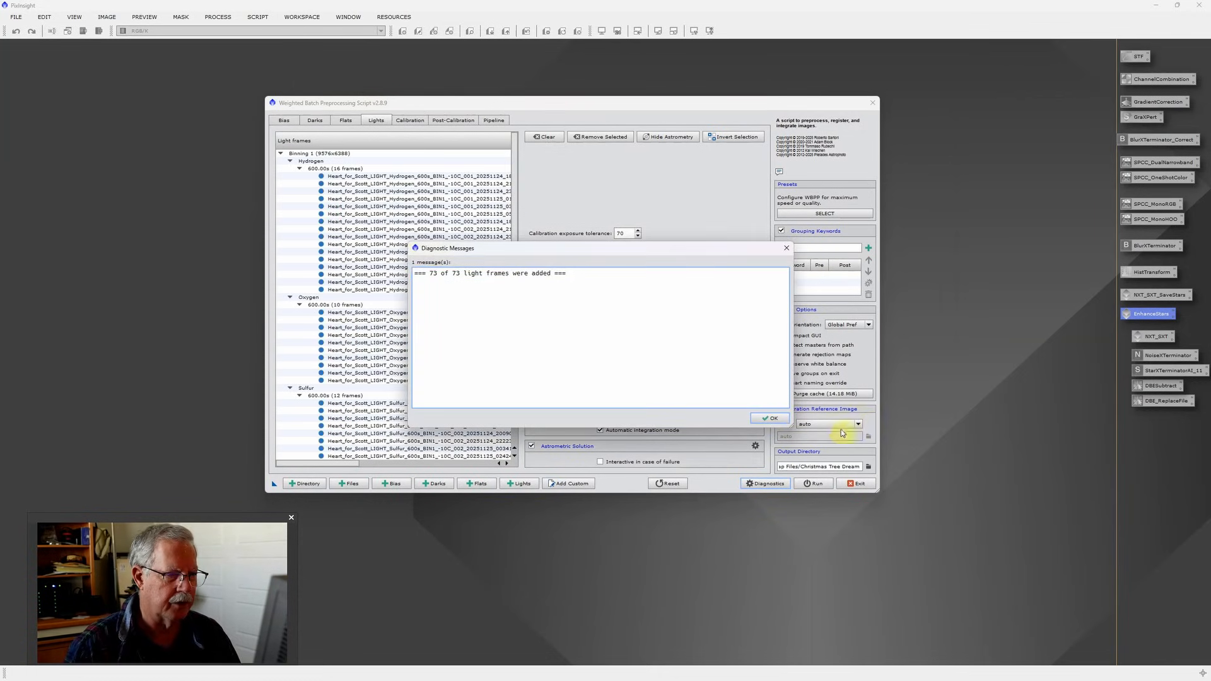
click(773, 419)
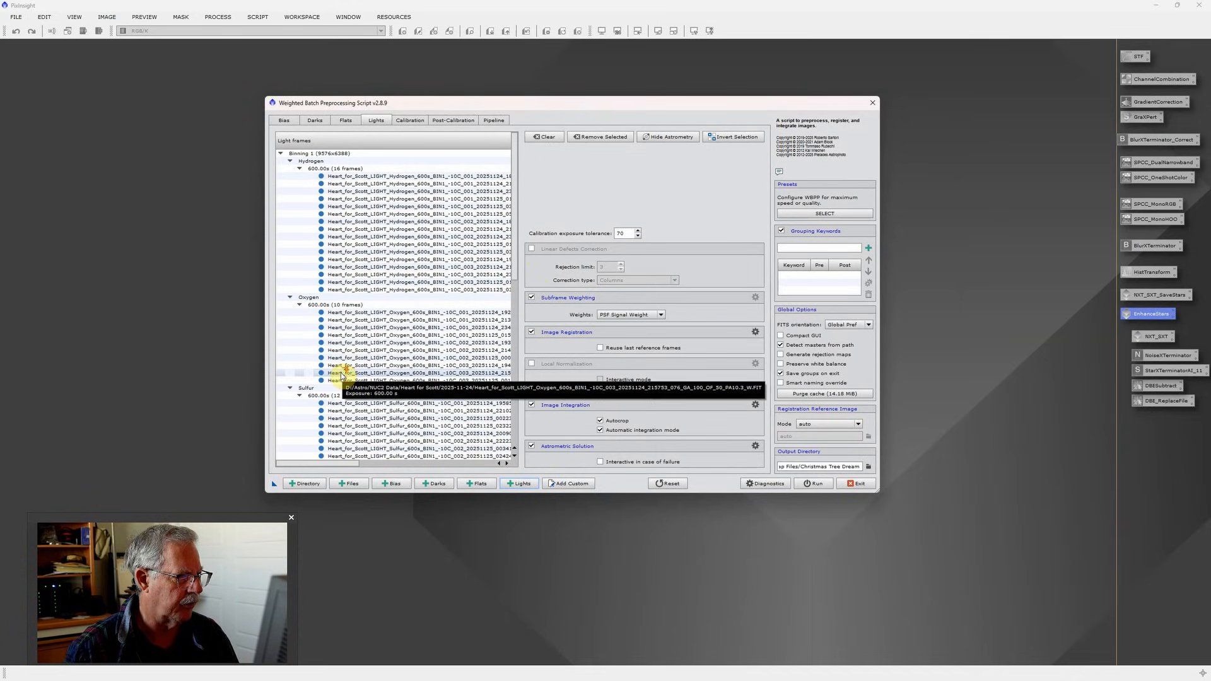
scroll(346, 353, down, 3)
scroll(347, 357, down, 5)
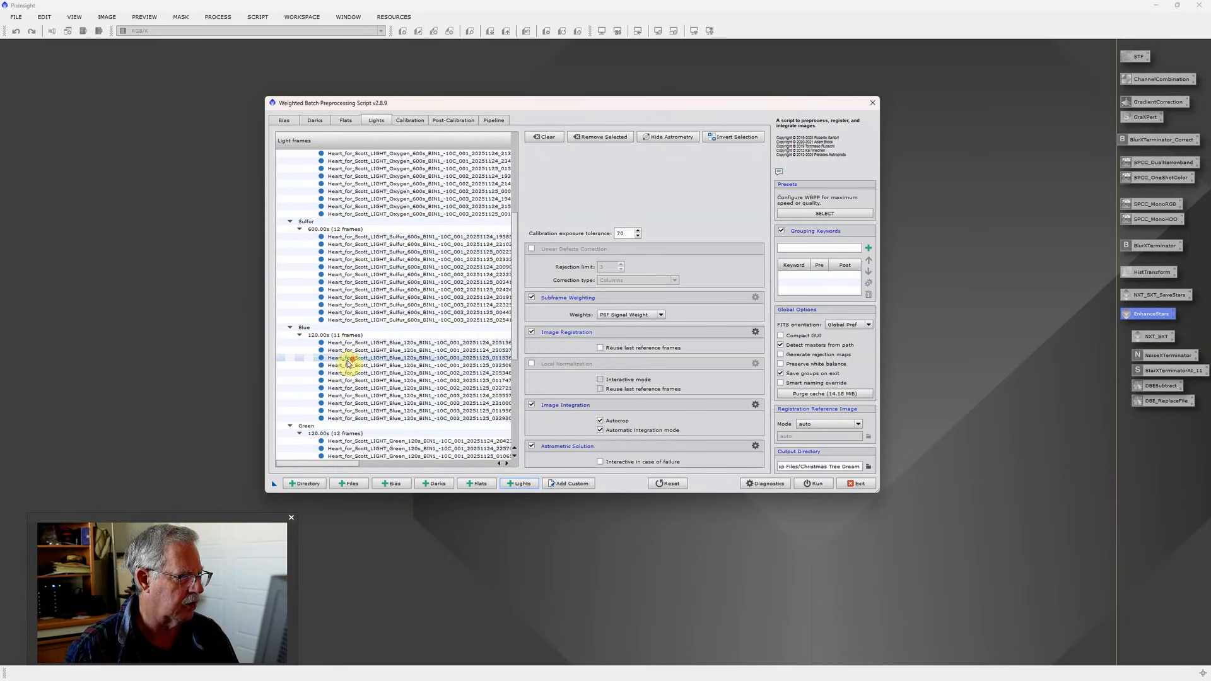
scroll(355, 394, down, 4)
scroll(358, 404, down, 1)
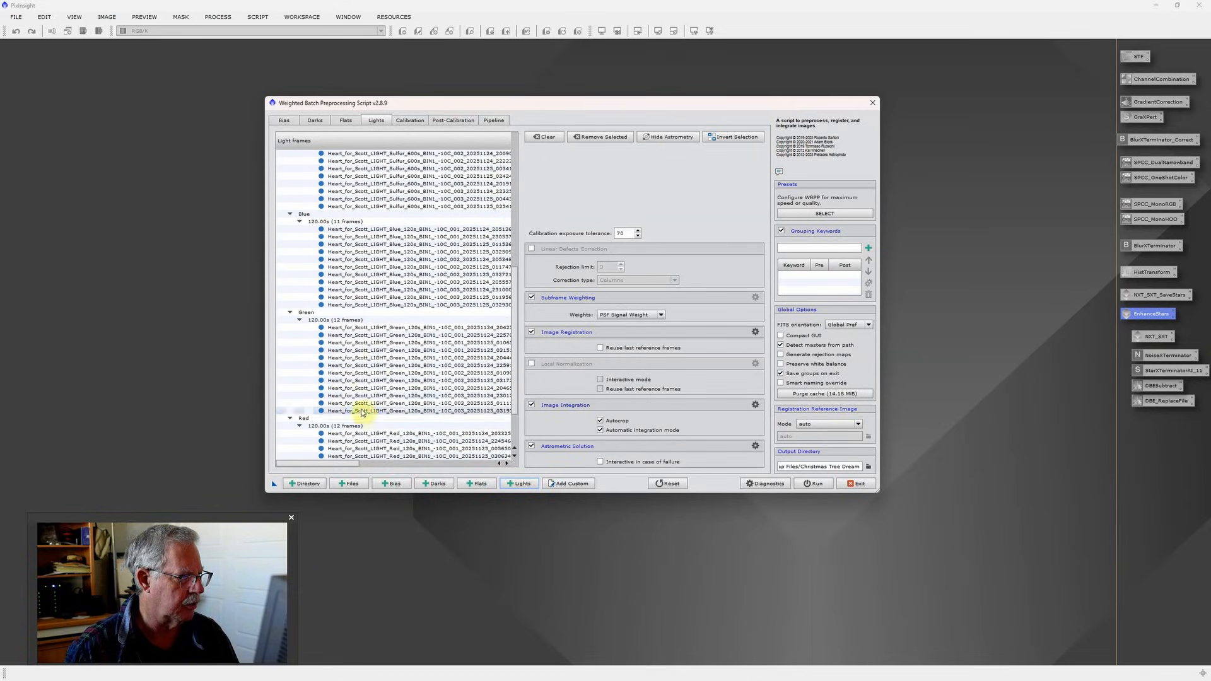
scroll(359, 413, up, 5)
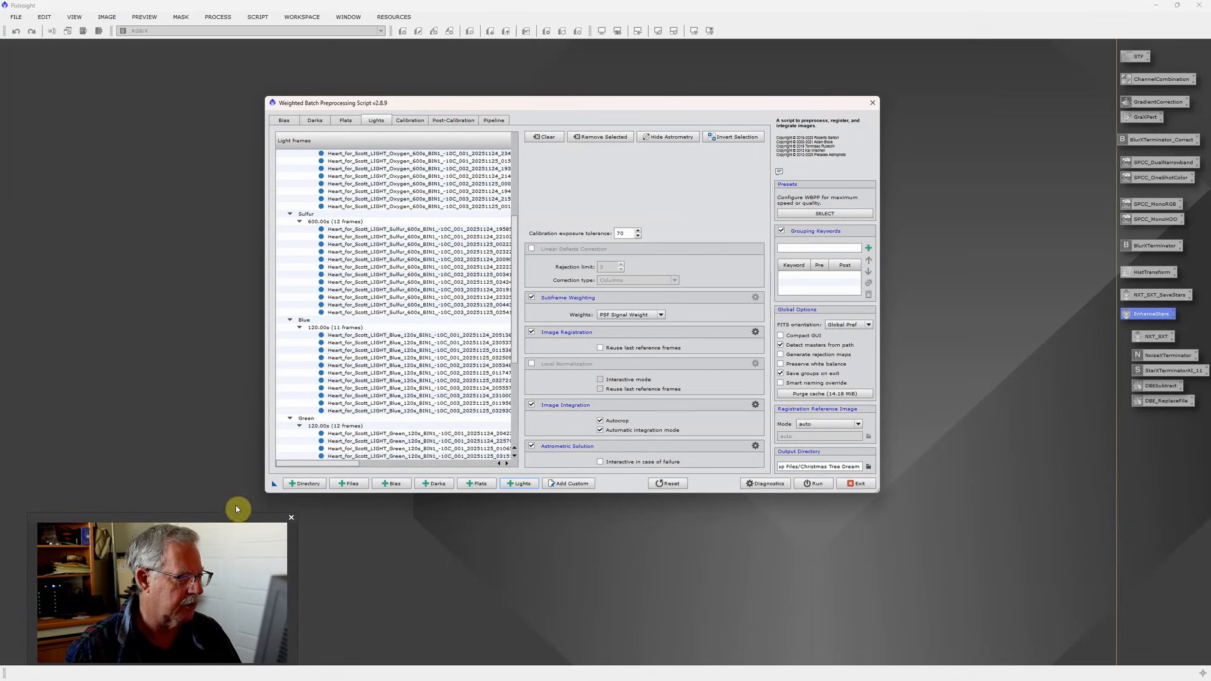
Add the master calibration files from the Takahashi Mono II directory in DATA (D:) > Astro > Calibration Masters
click(299, 485)
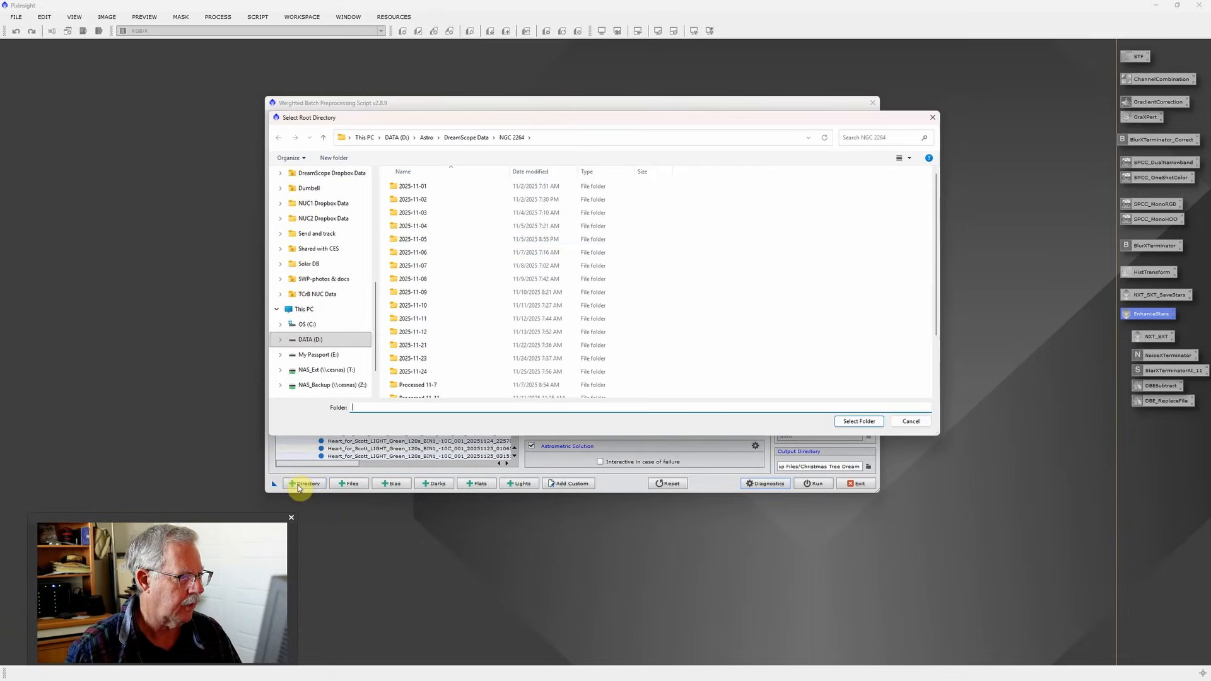
click(433, 139)
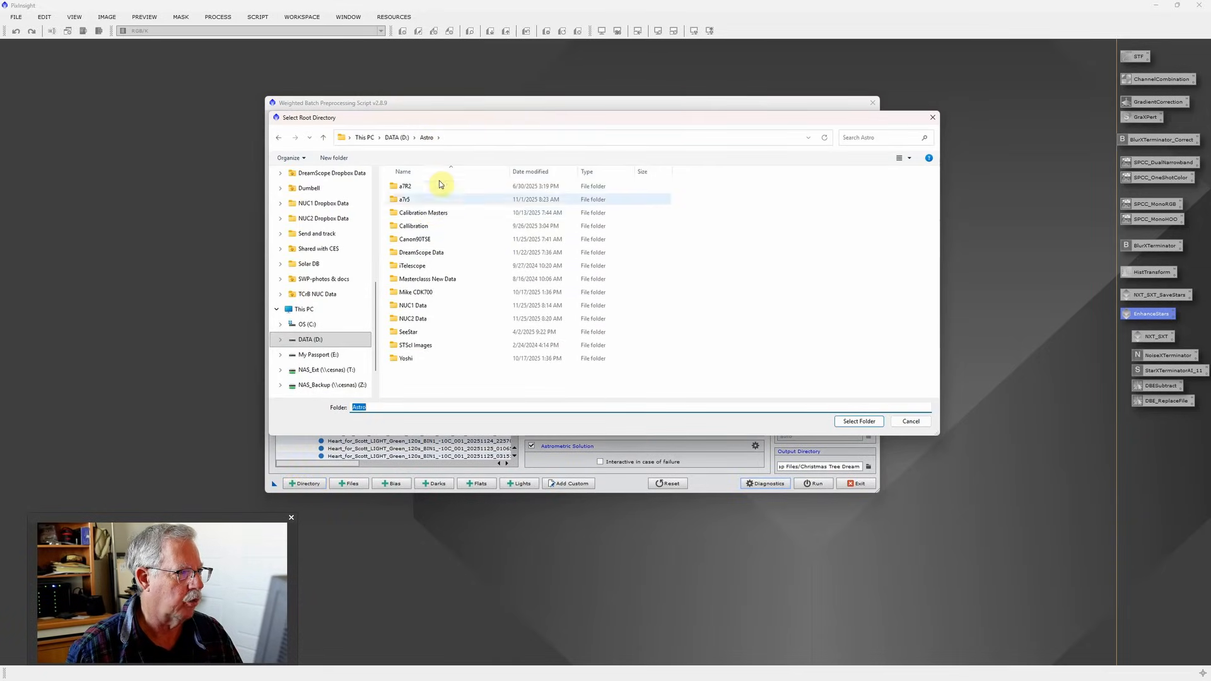
double_click(432, 213)
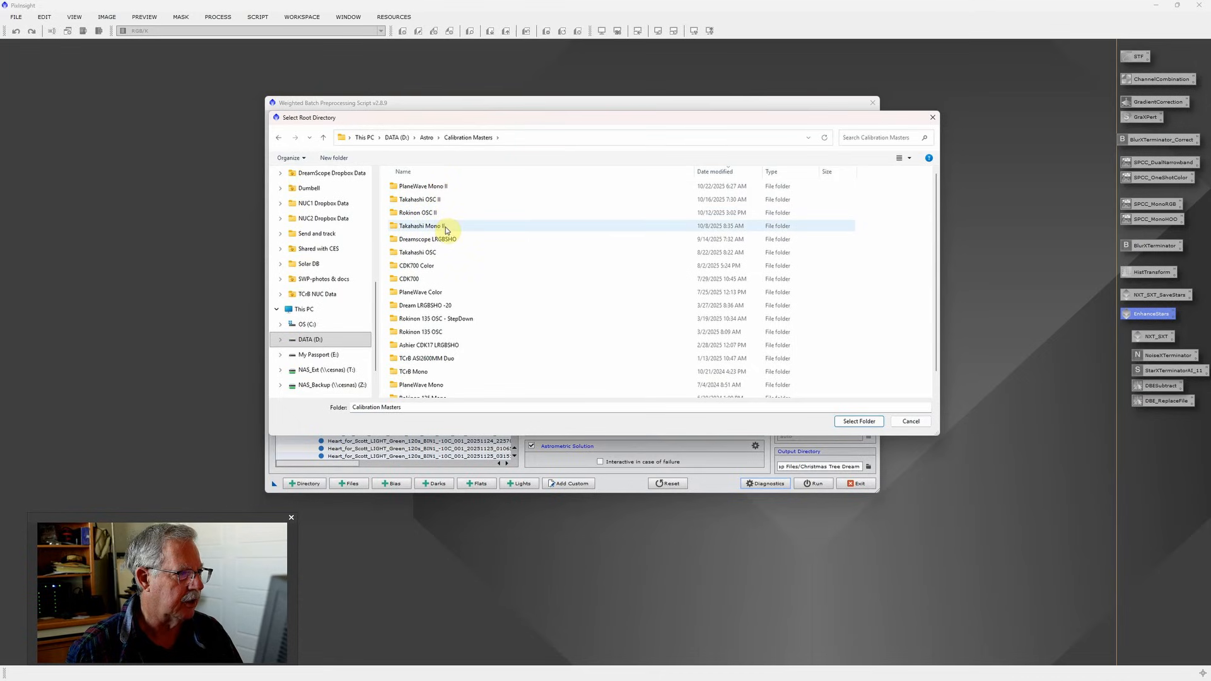
click(443, 228)
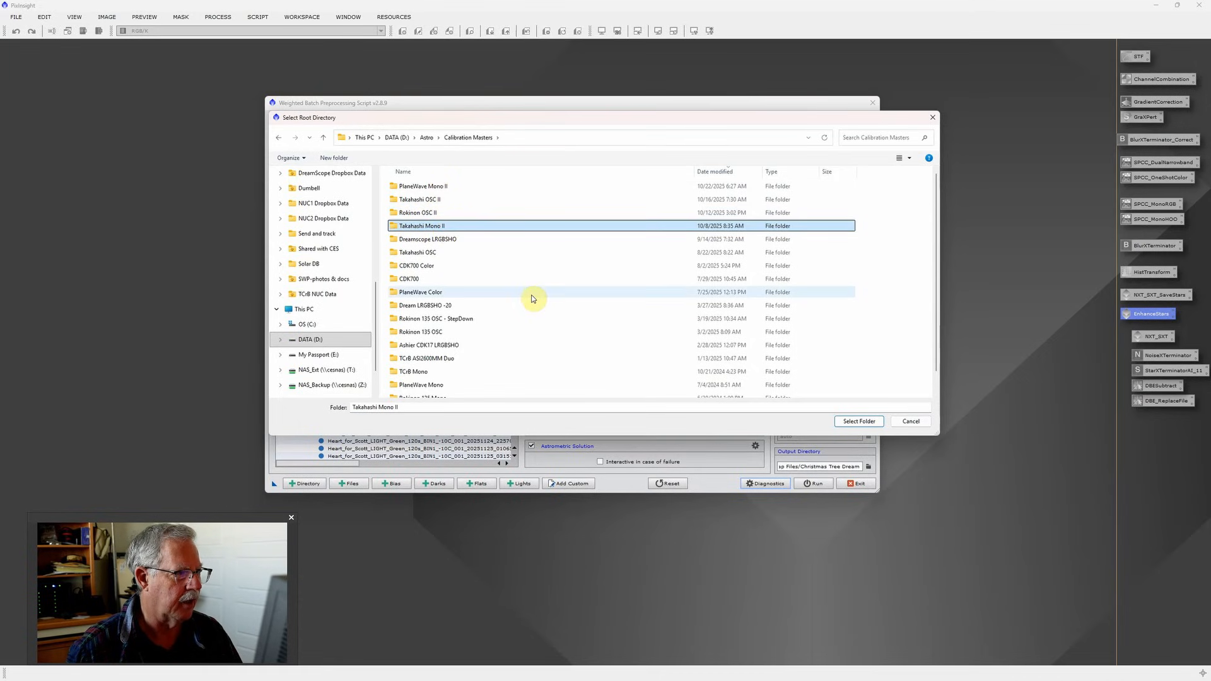
click(860, 422)
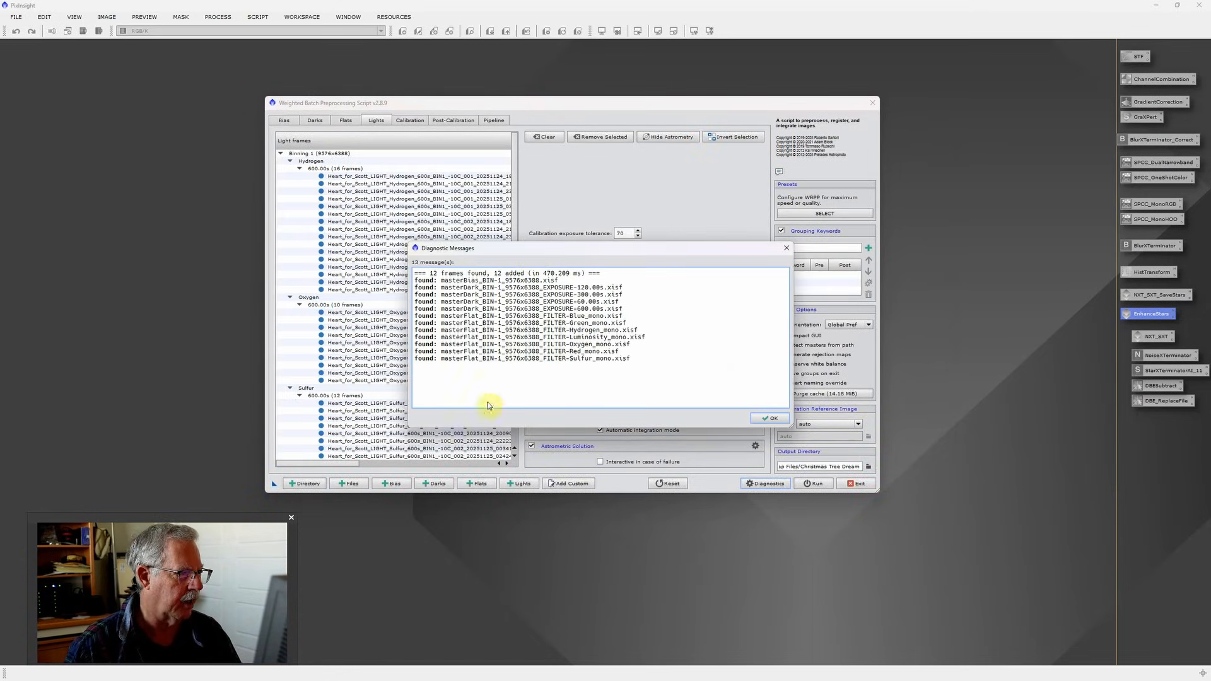
click(779, 421)
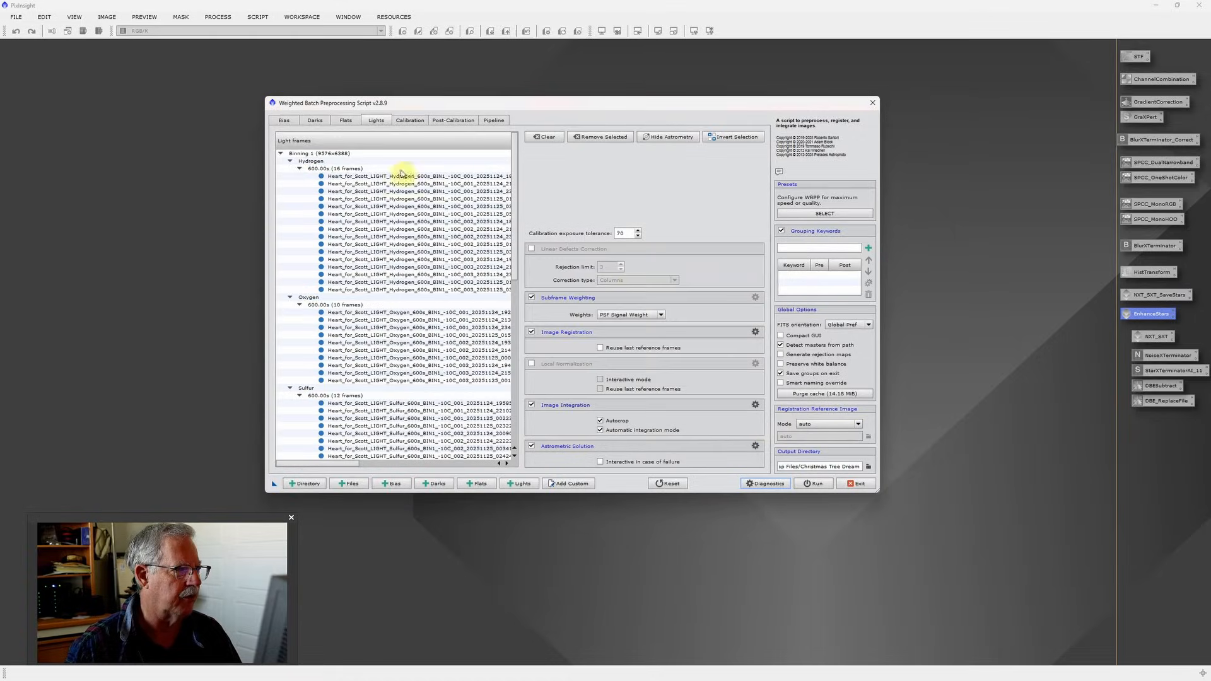
Review the loaded master flats, darks and bias, and inspect which masters are matched to the 600 s Sulfur light frames
click(346, 120)
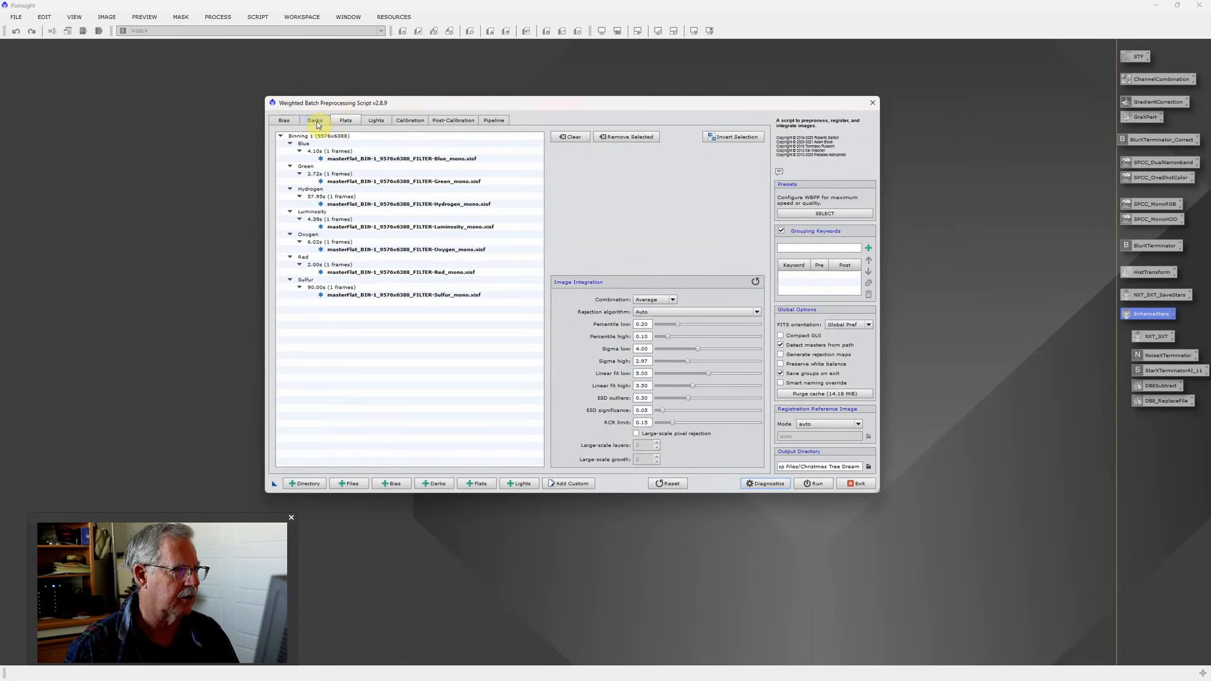
click(316, 120)
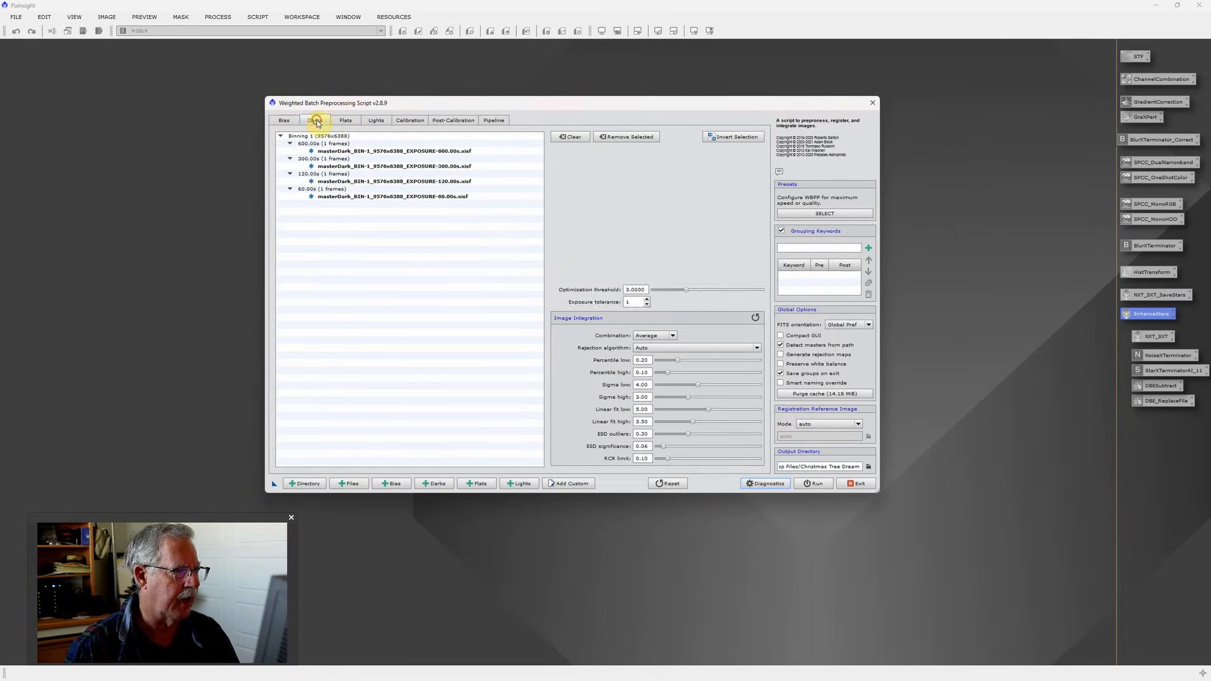
click(285, 121)
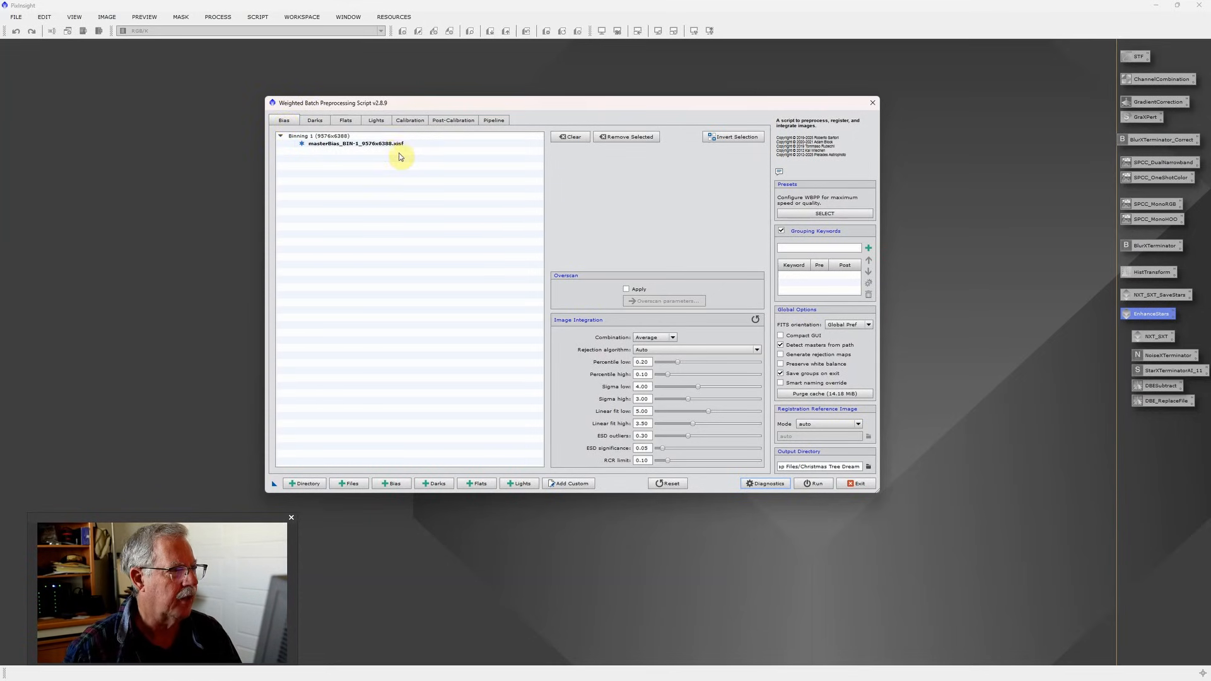
click(412, 121)
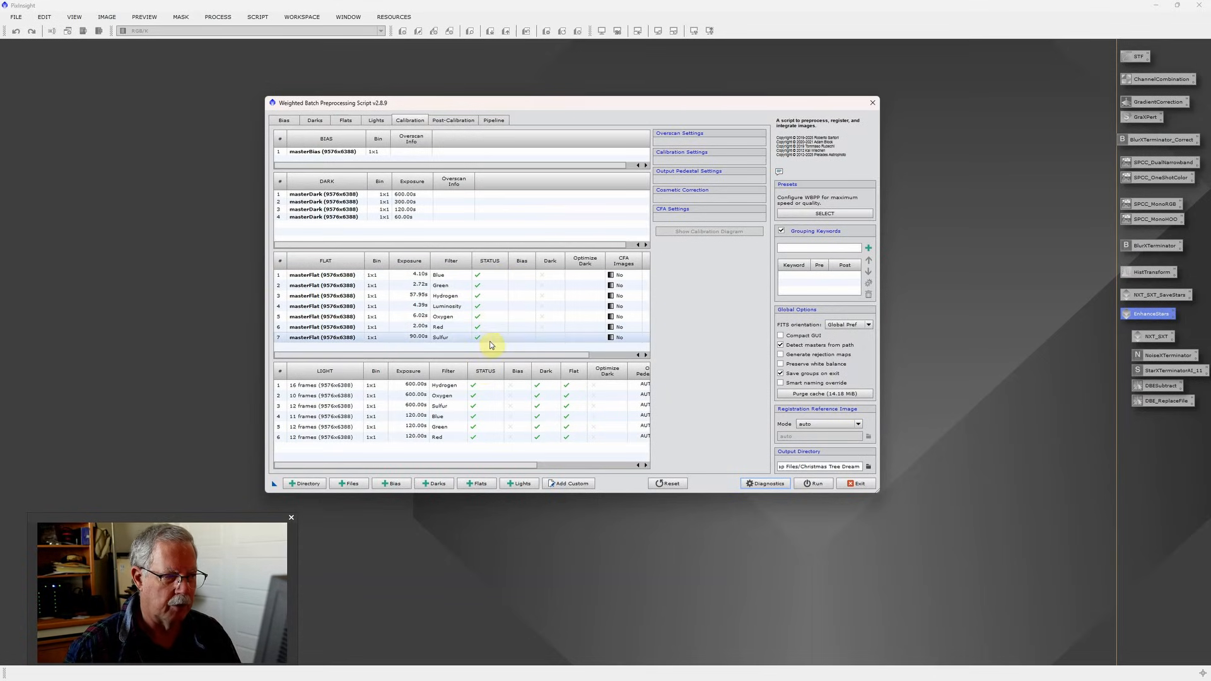
click(486, 405)
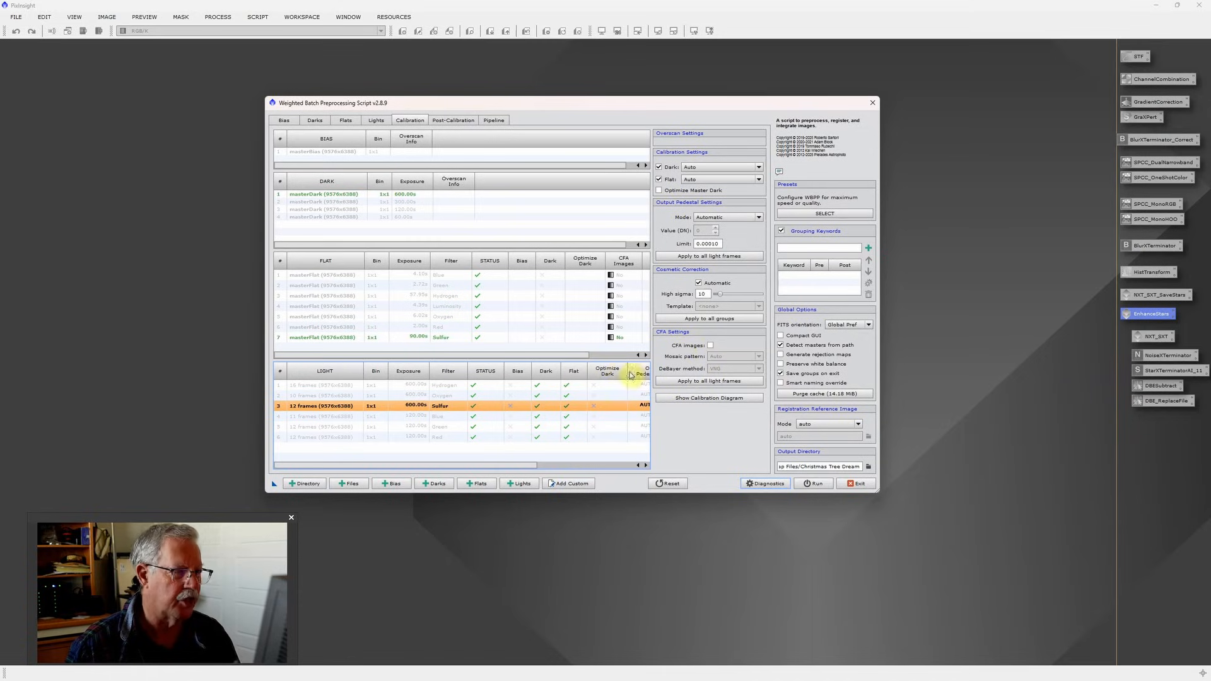
Set the output directory to the 11/25/2025 Heart folder inside DATA (D:) > PI Swap Files
click(869, 467)
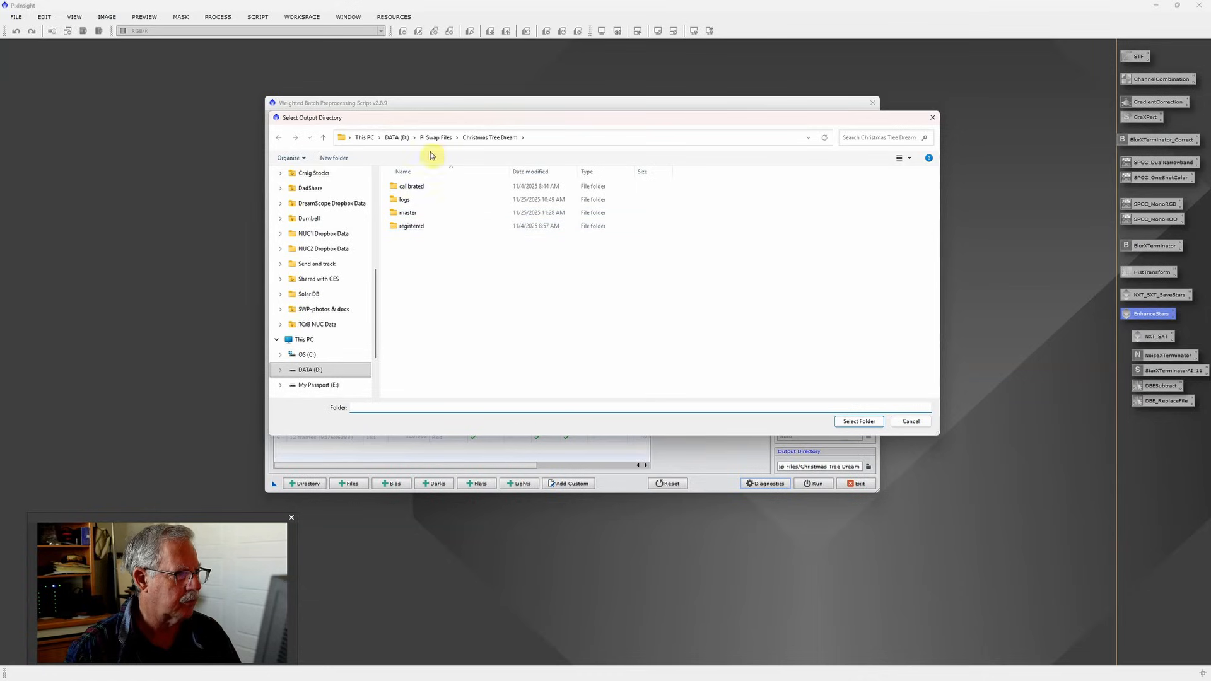
click(434, 137)
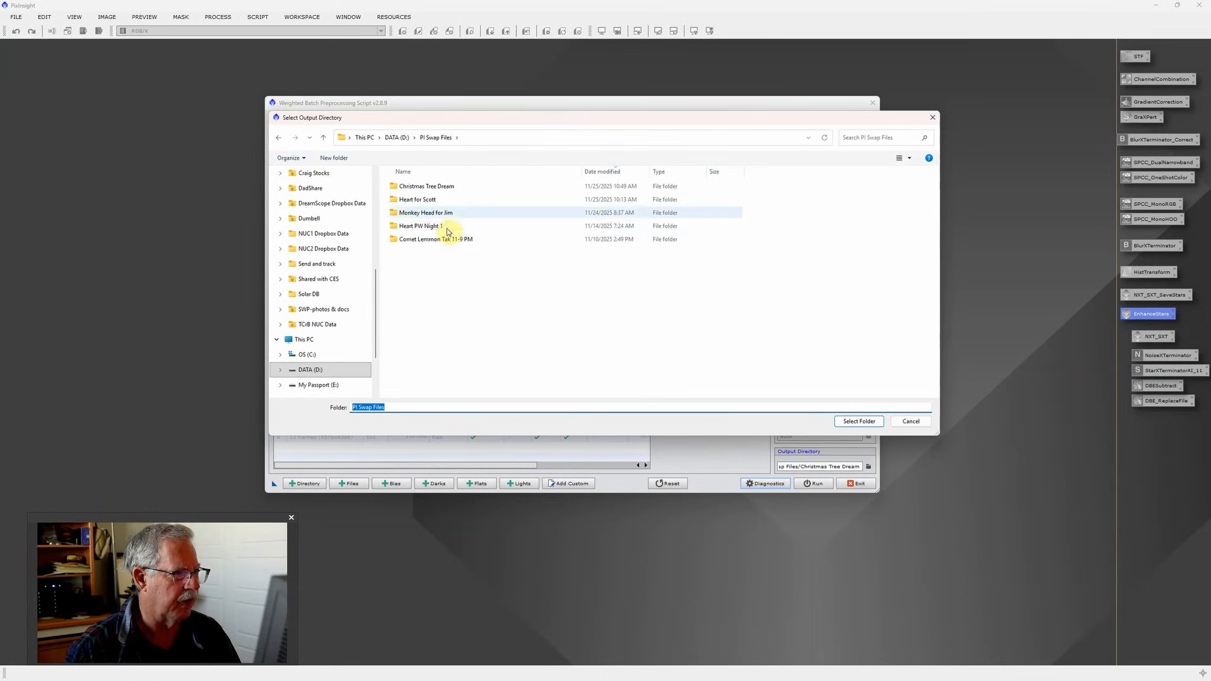
click(431, 202)
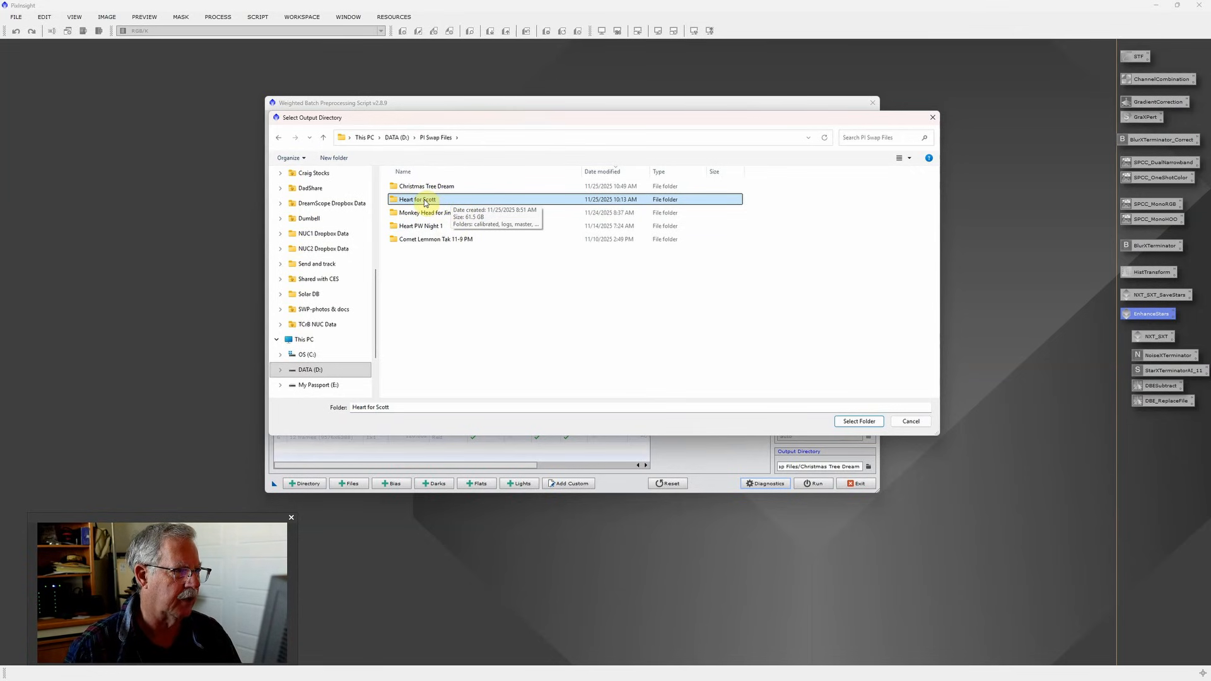
click(846, 420)
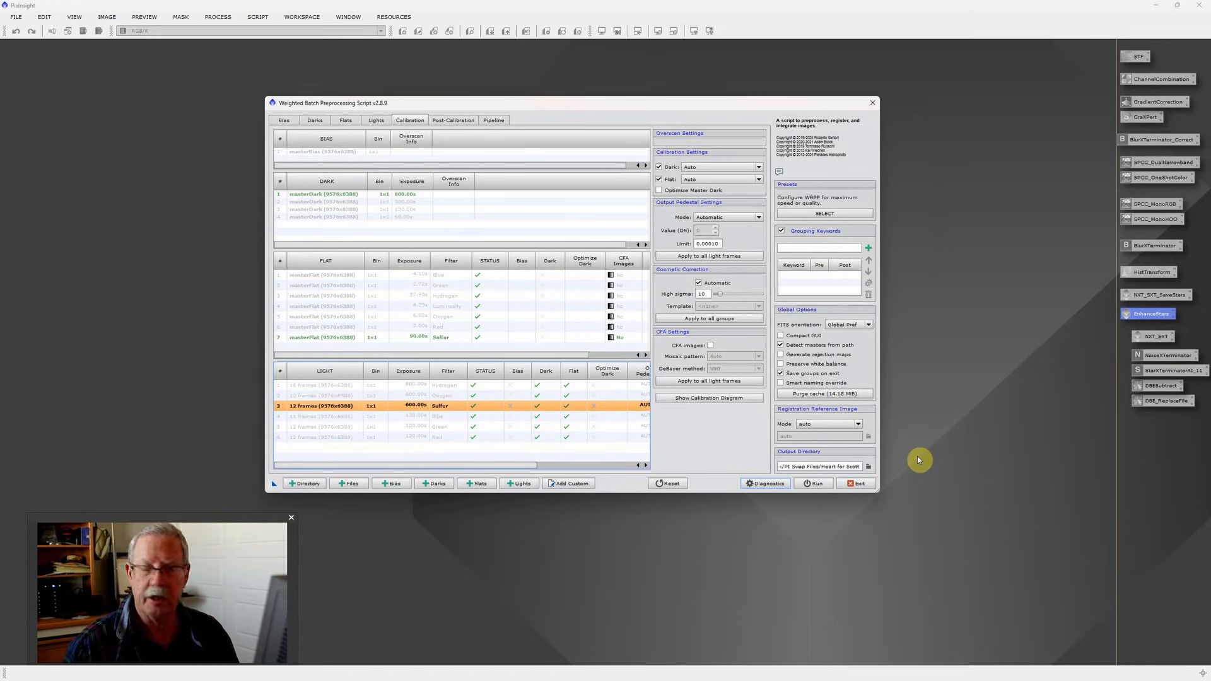
Review the diagnostic messages for the batch run, cancel the run, and exit the script without purging the cache
click(816, 484)
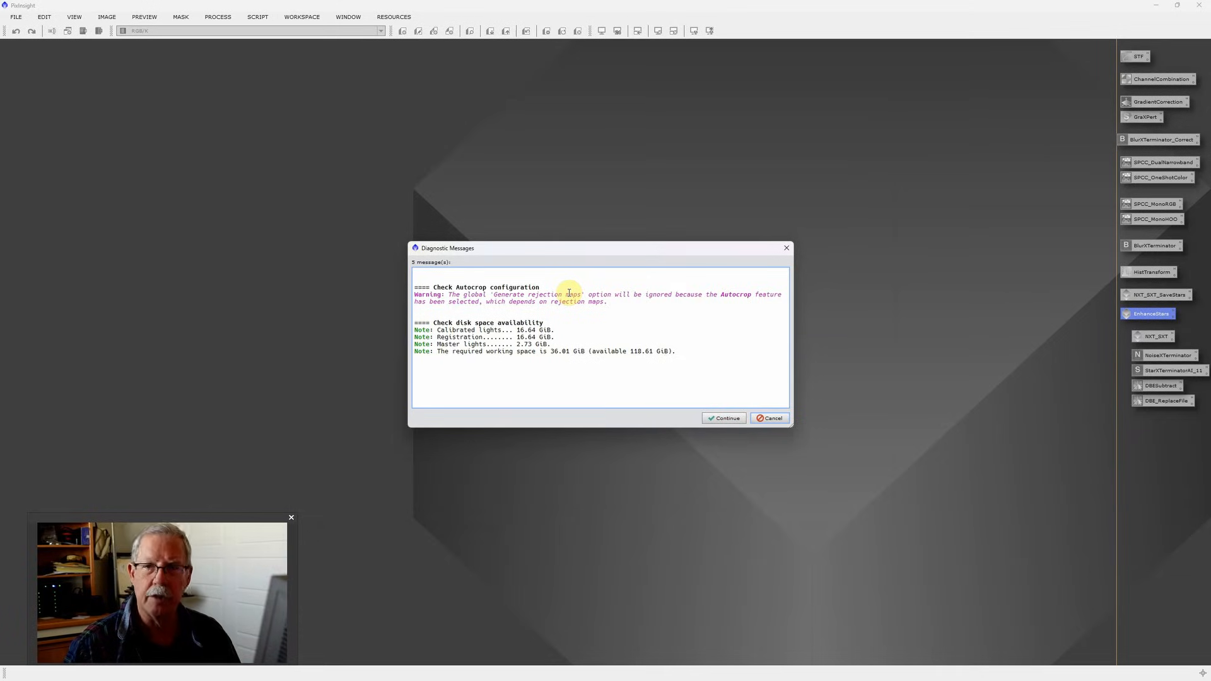
click(768, 420)
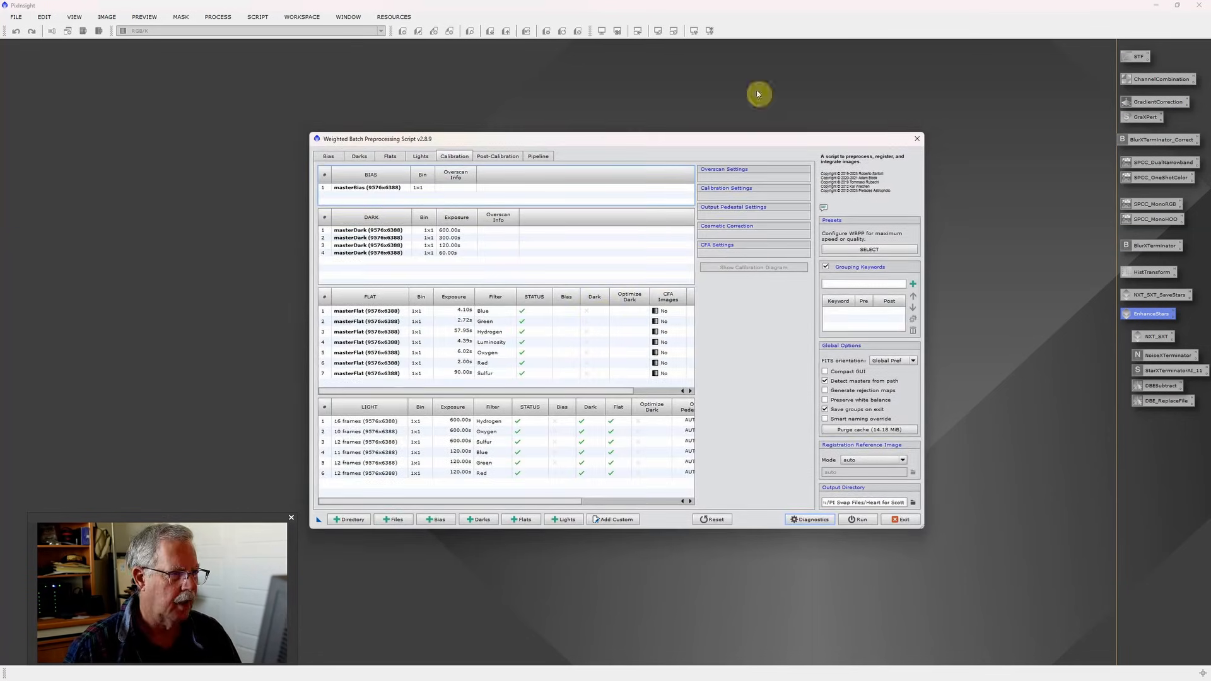
click(917, 142)
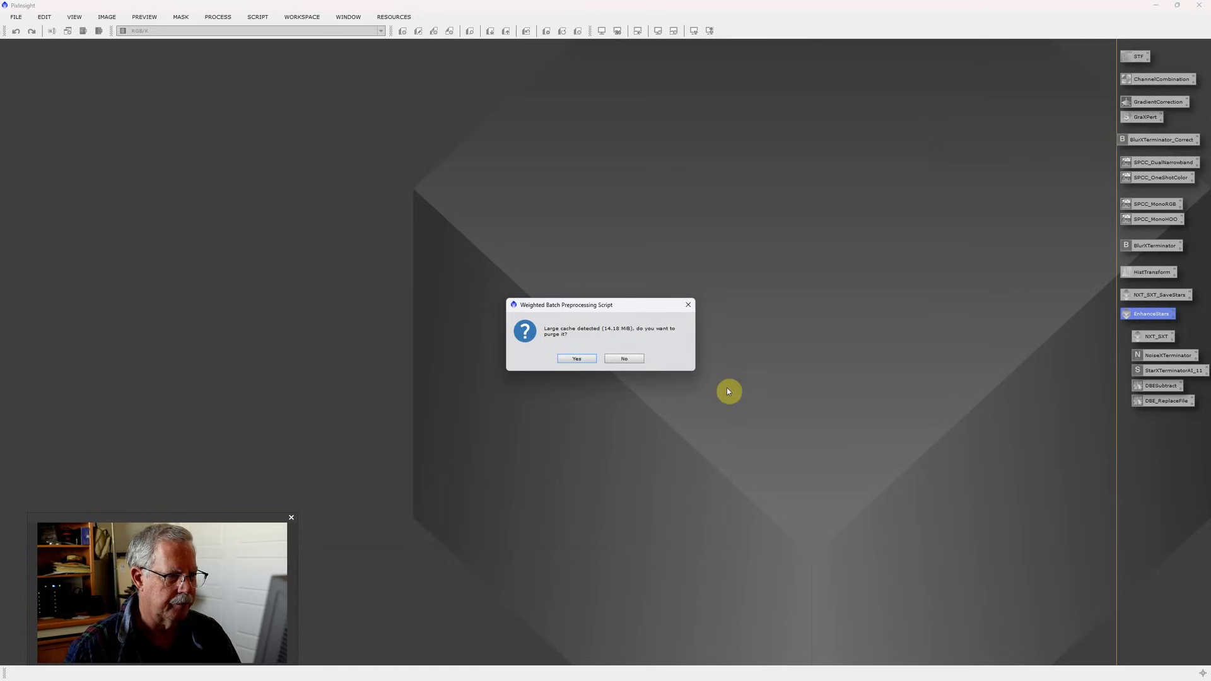
click(624, 358)
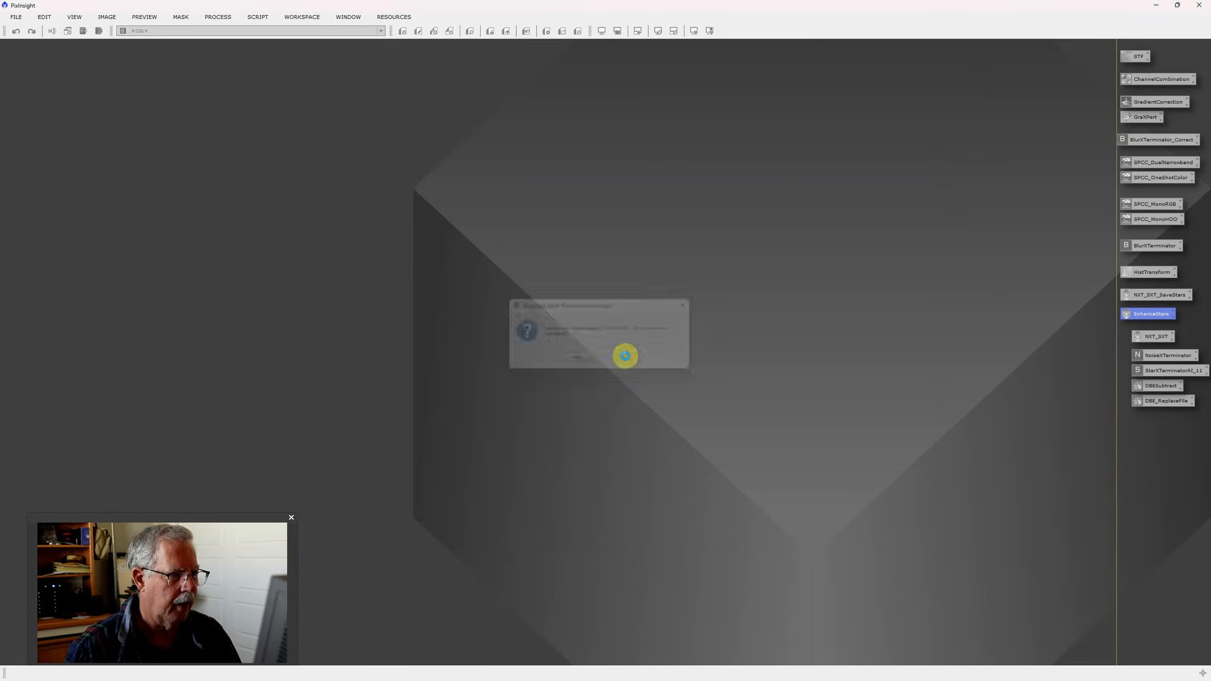
Browse for images to open in the master subfolder of the 11/25/2025 Heart project under DATA (D:) > PI Swap Files
click(663, 283)
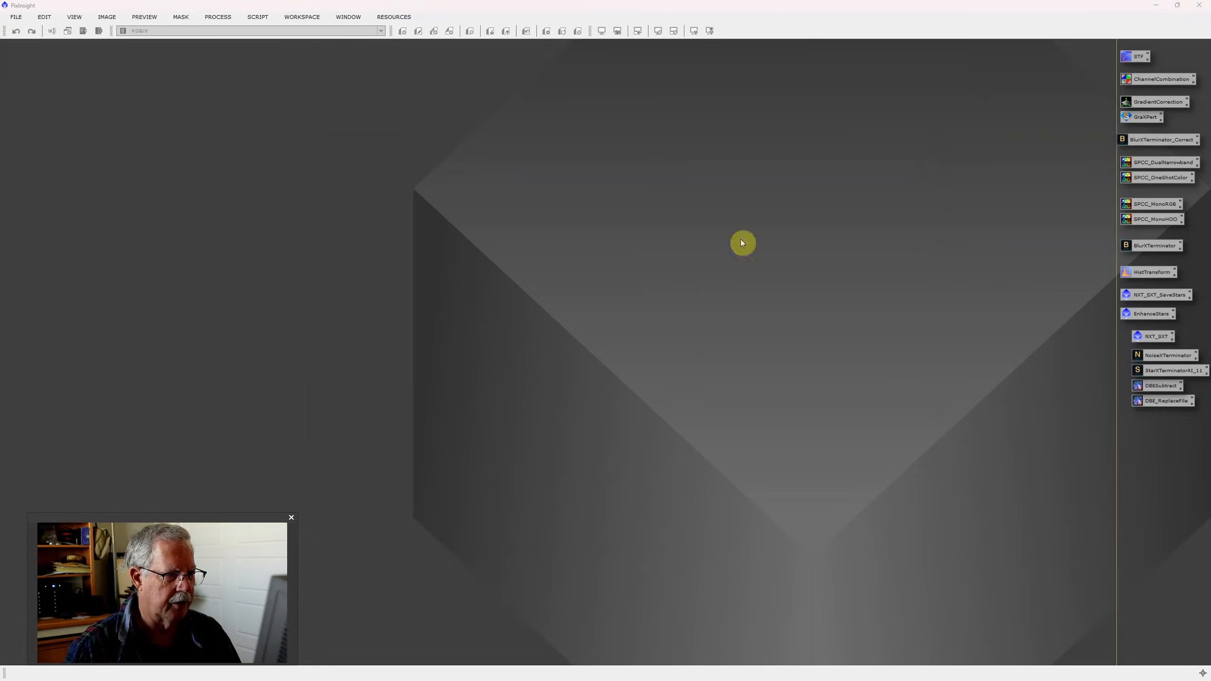
double_click(651, 275)
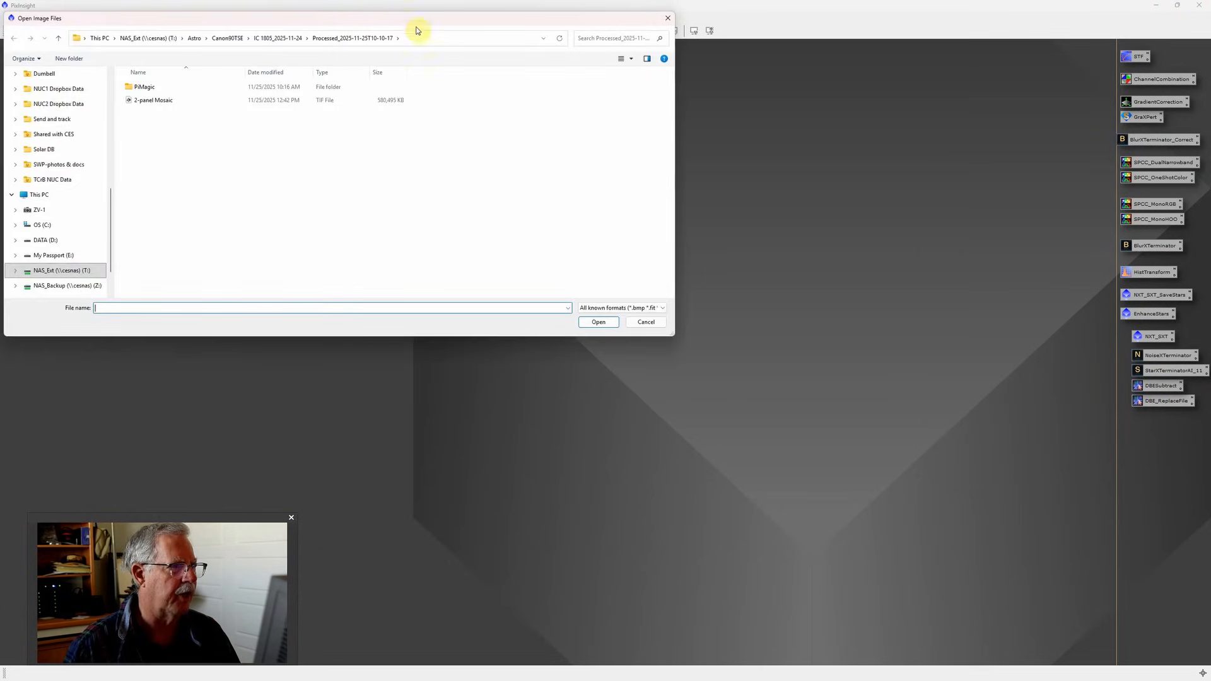
drag(418, 27, 624, 130)
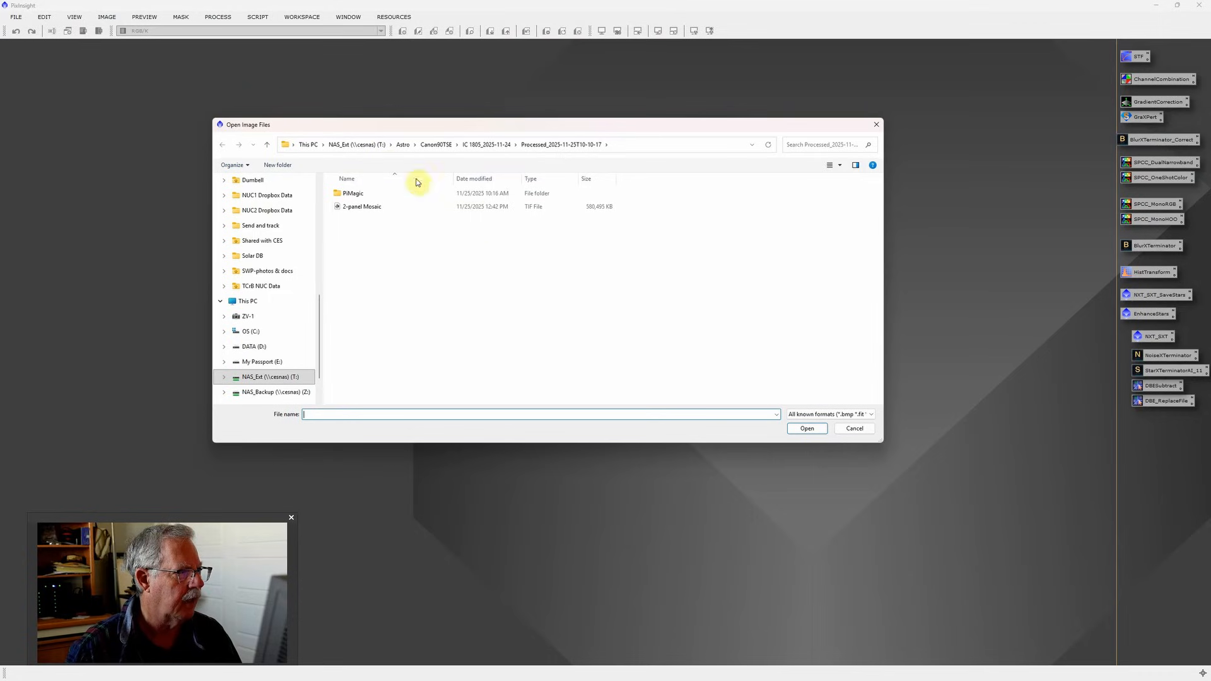
click(268, 345)
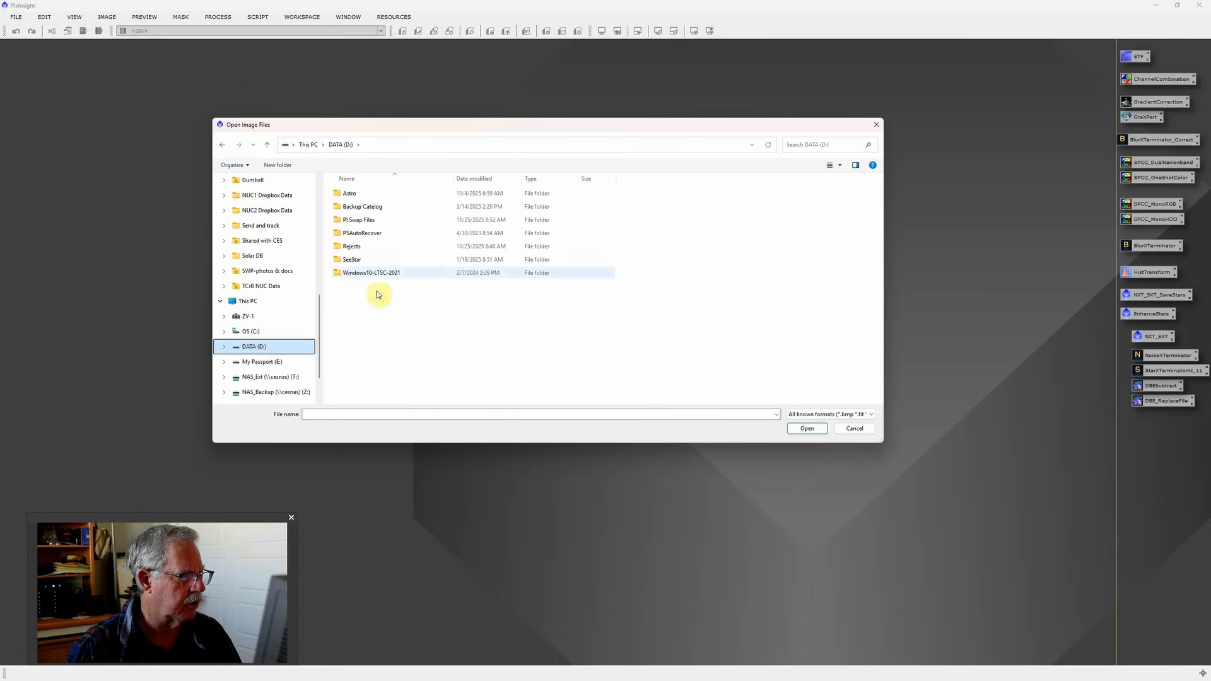
double_click(358, 220)
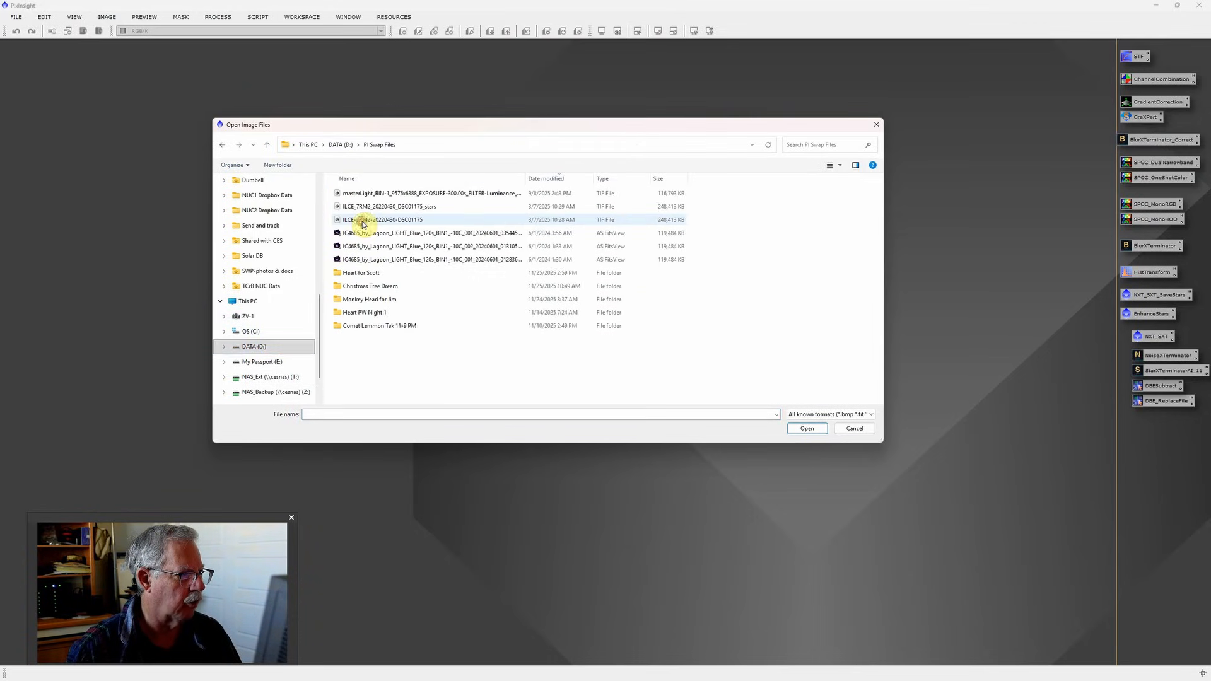
double_click(369, 274)
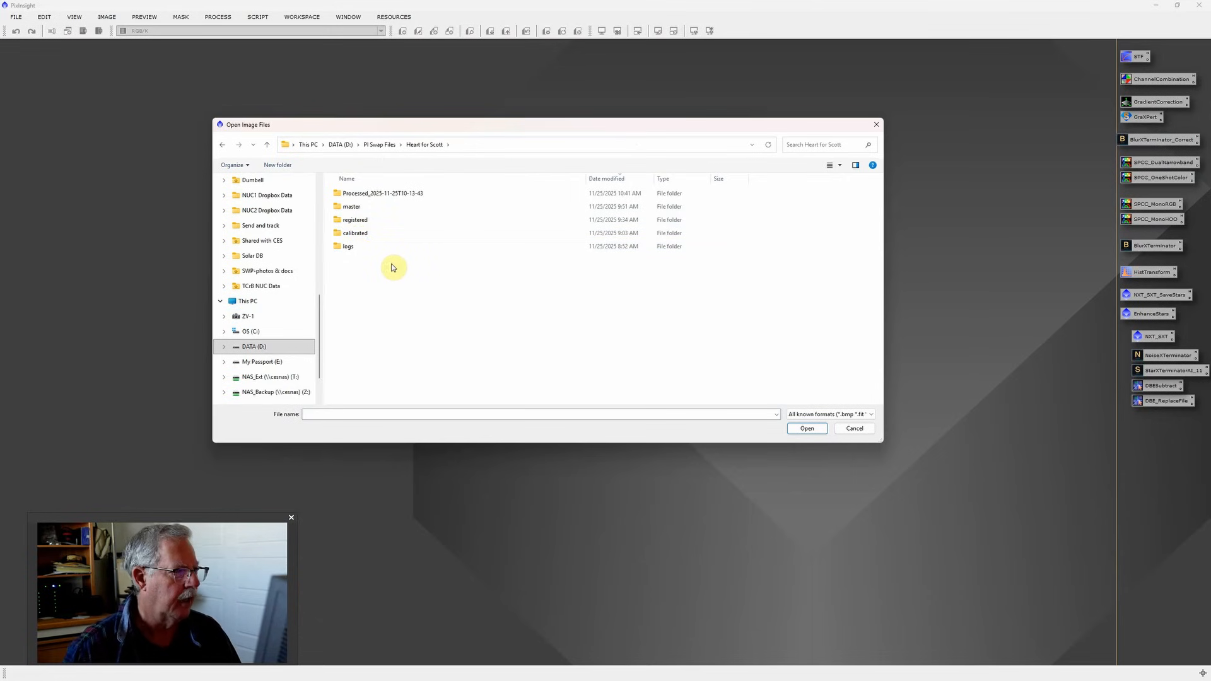
double_click(370, 208)
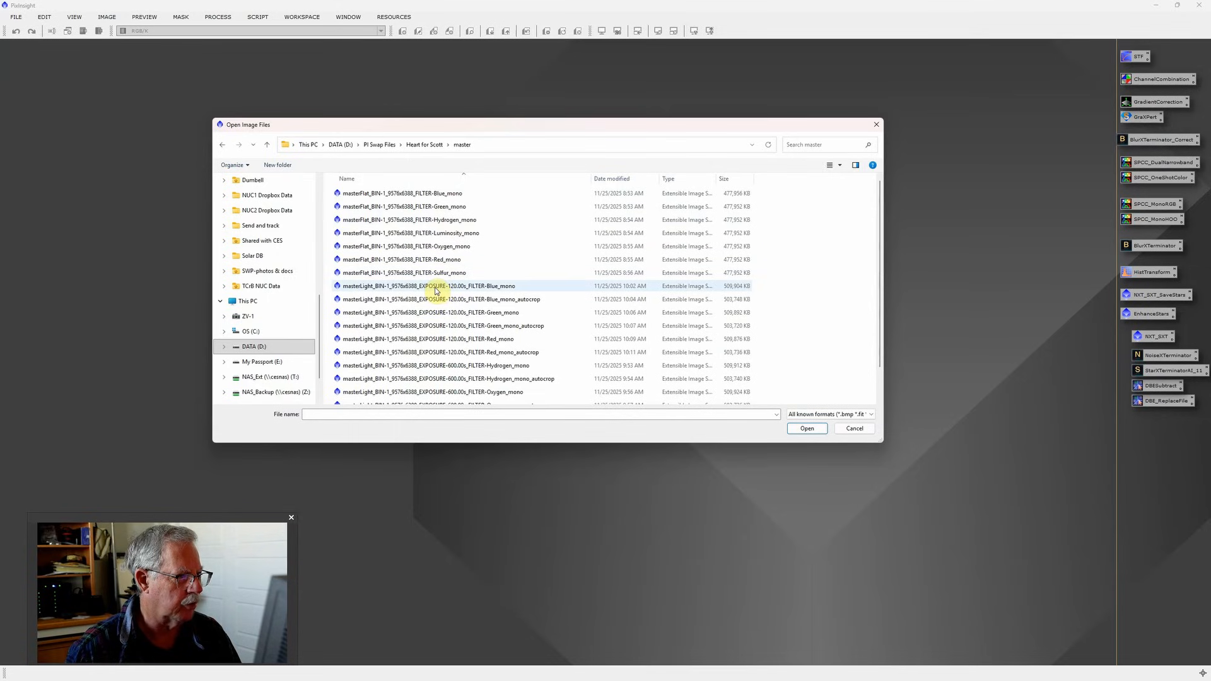
scroll(434, 315, down, 1)
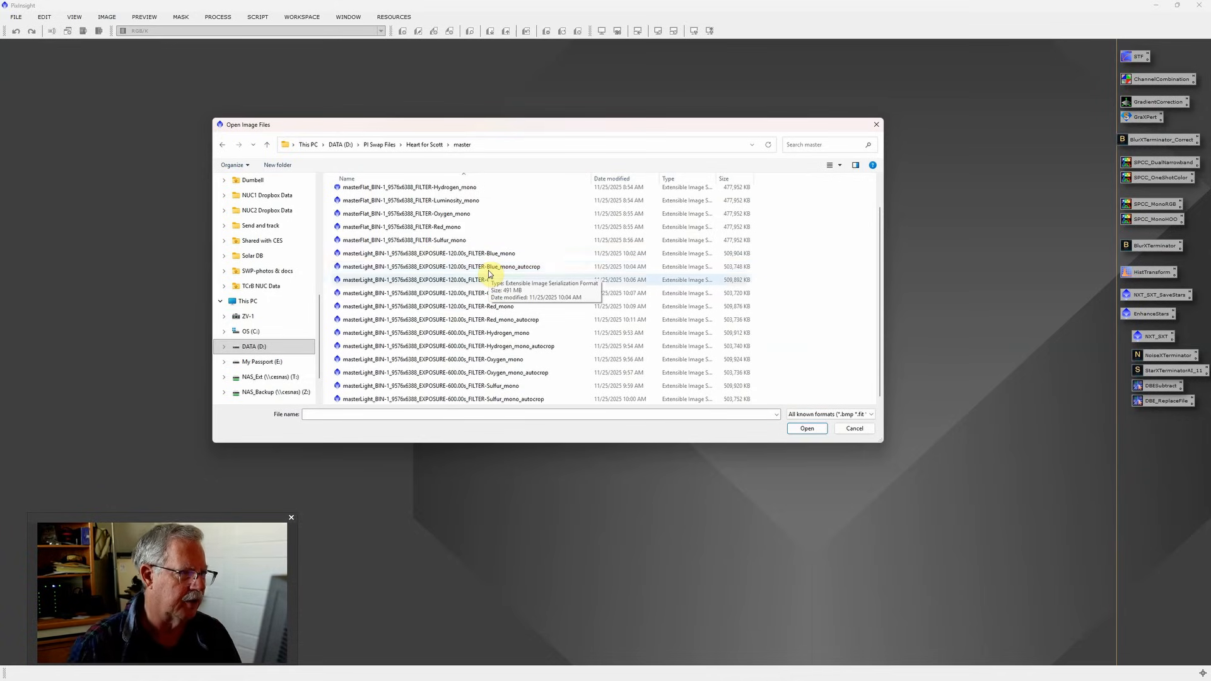
Open the six autocrop master lights: Blue, Green and Red at 120 s, and Hydrogen, Oxygen and Sulfur at 600 s
click(531, 266)
ctrl+click(532, 293)
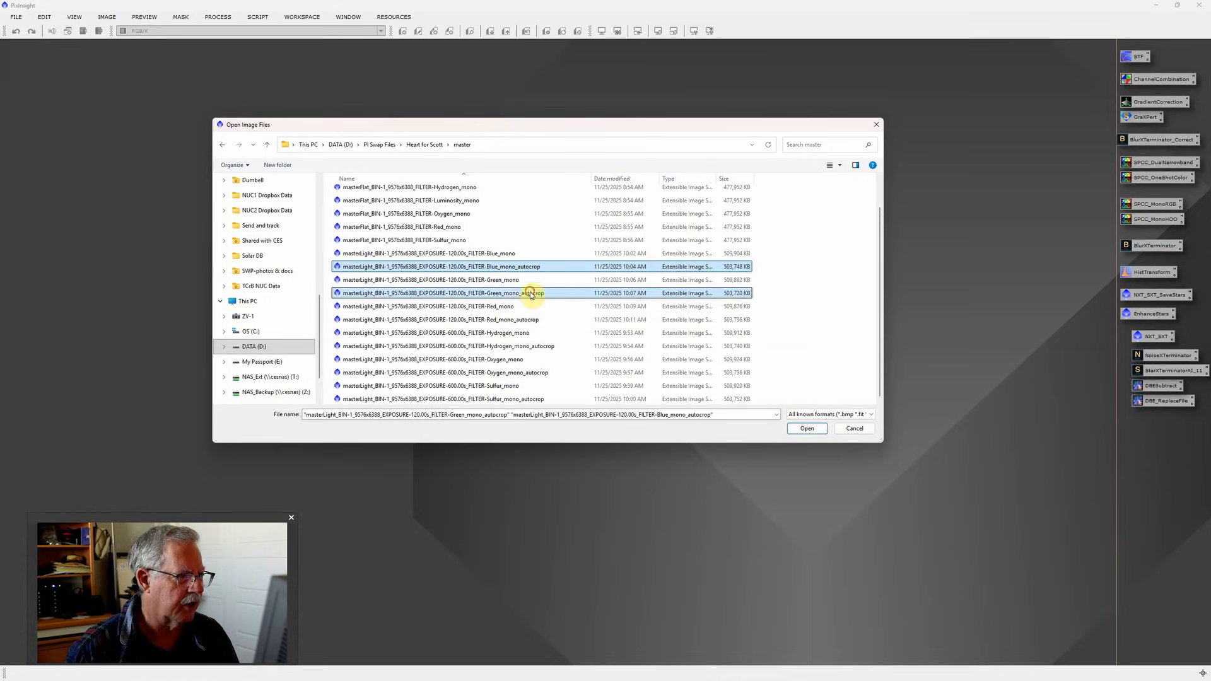
ctrl+click(529, 319)
ctrl+click(527, 346)
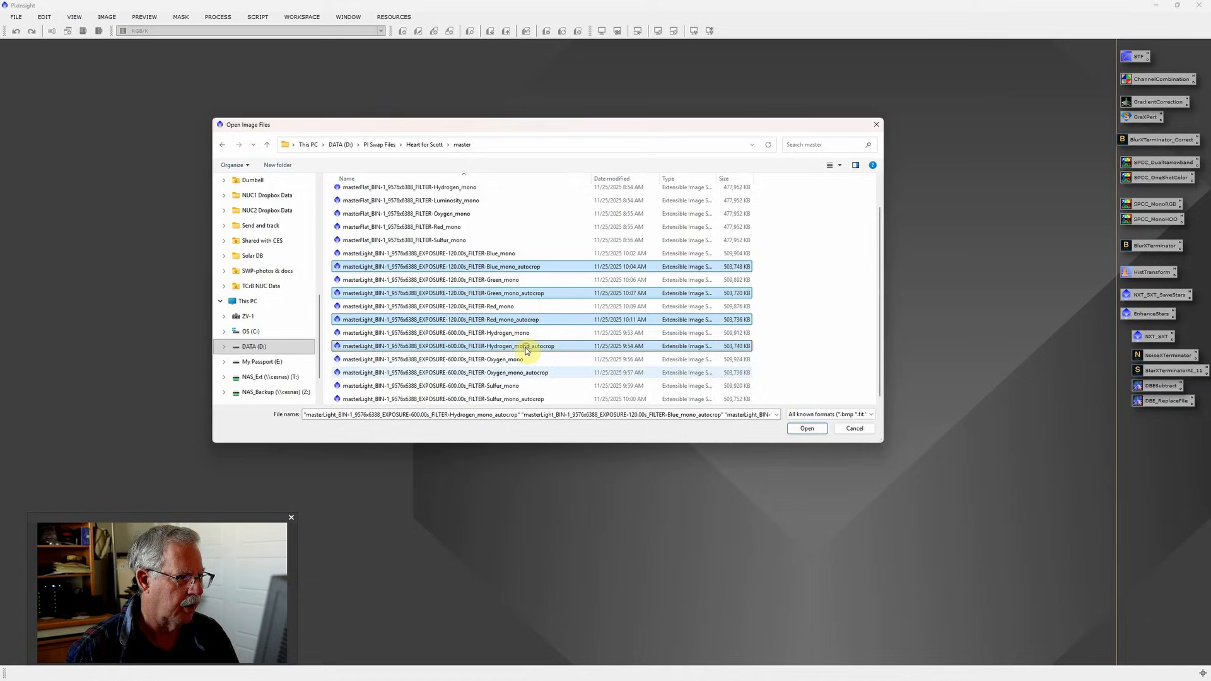
ctrl+click(522, 373)
ctrl+click(522, 398)
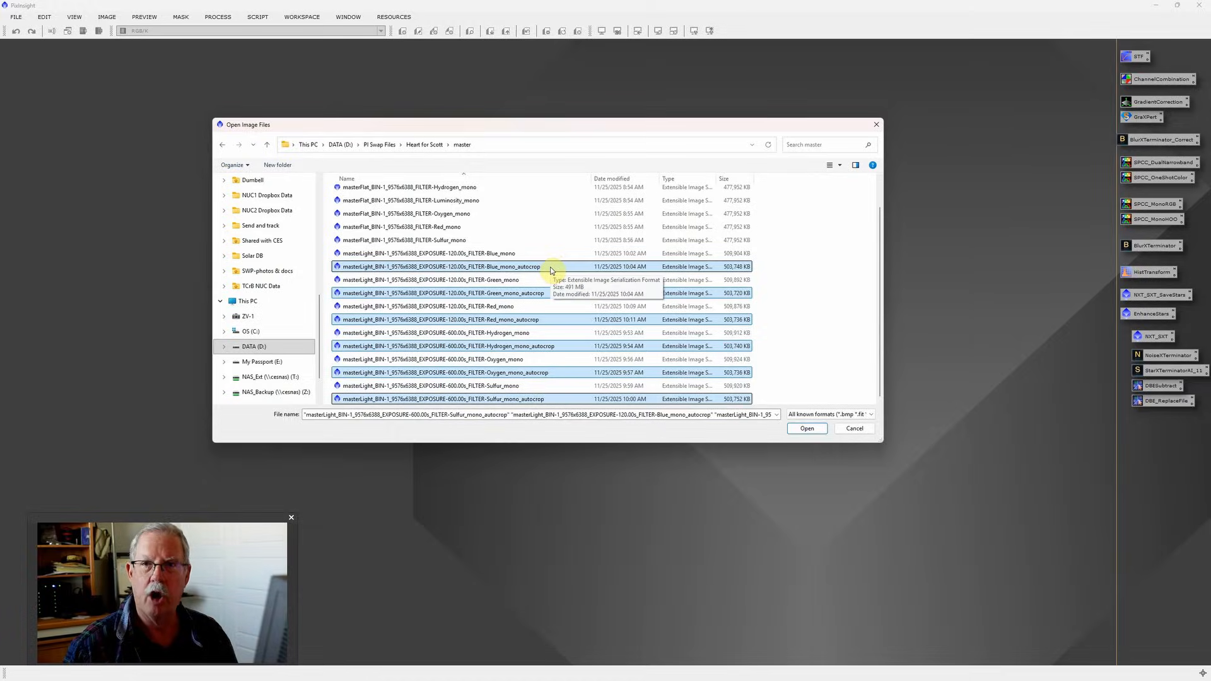
click(818, 429)
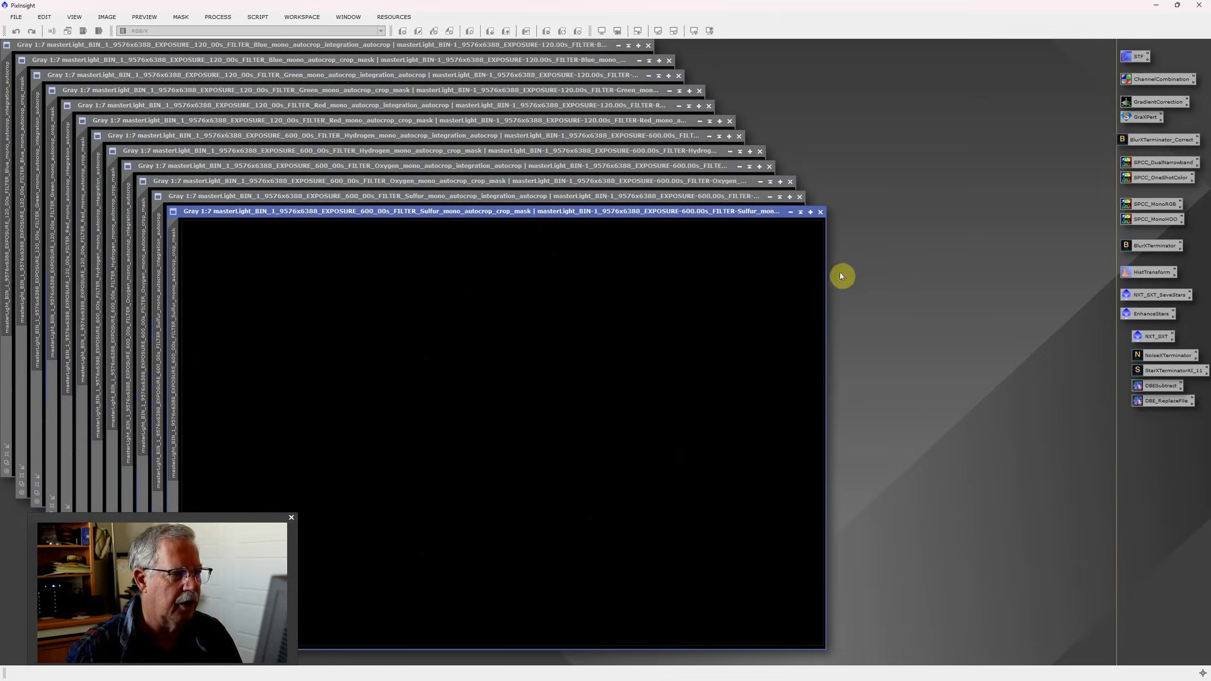
Close the six crop mask images, leaving only the autocropped integration images of each filter open
click(820, 213)
click(790, 182)
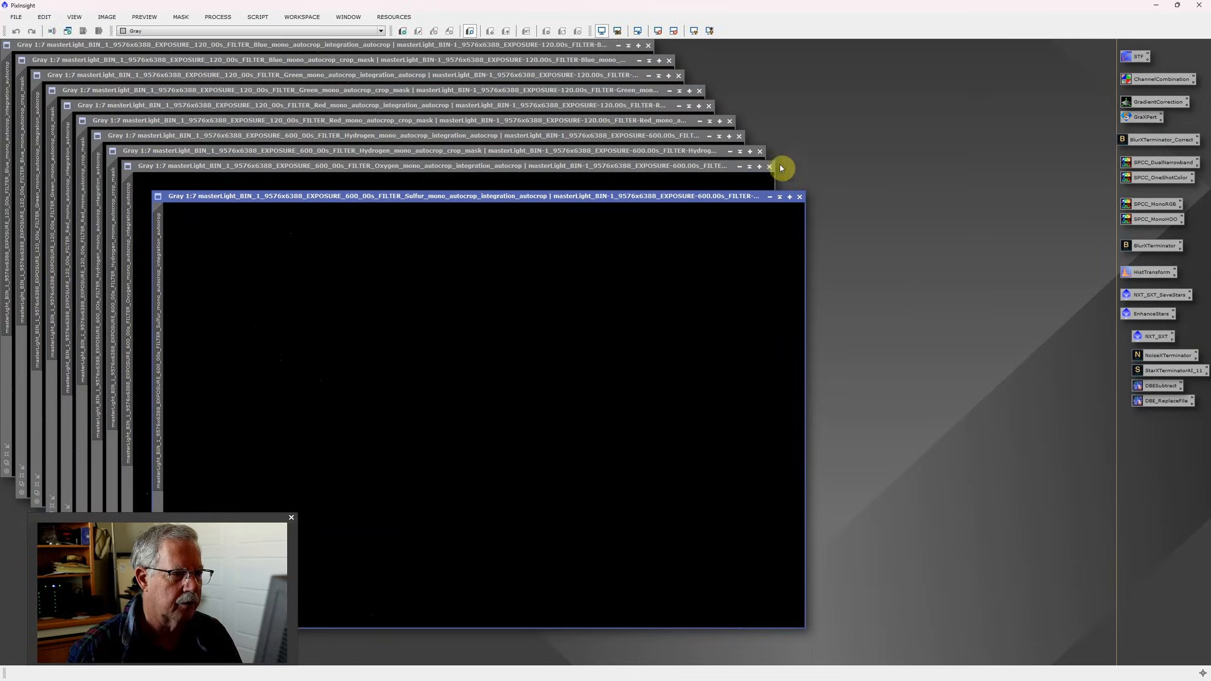
click(760, 151)
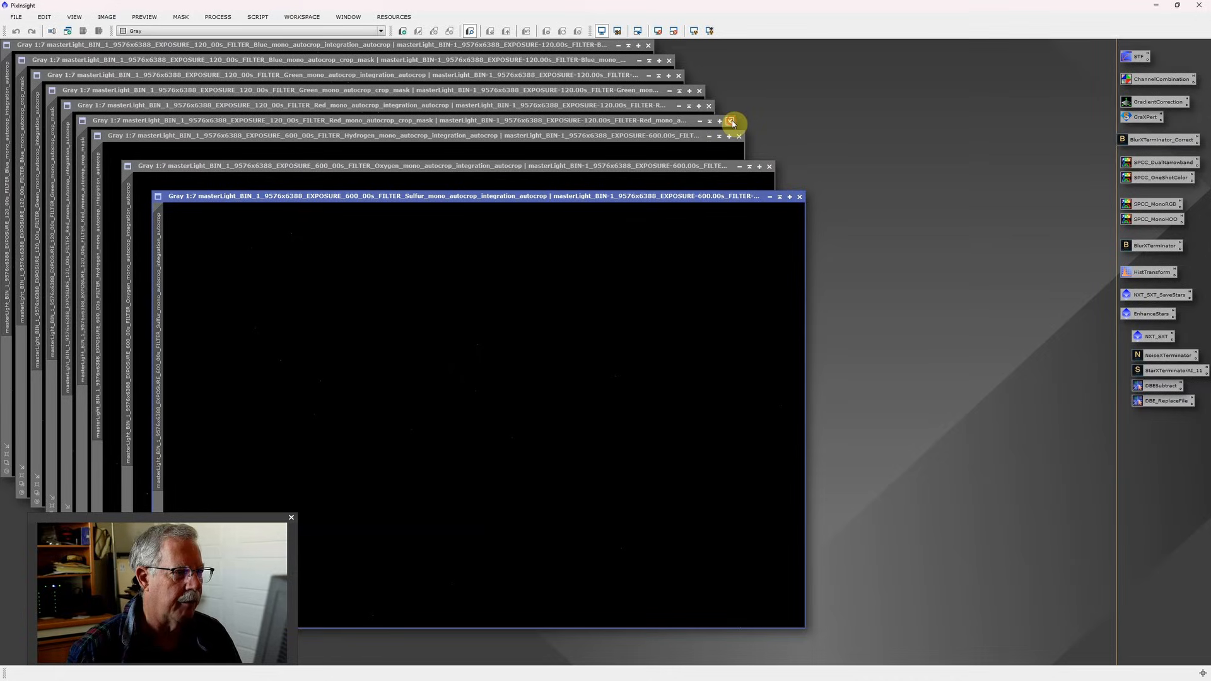
click(730, 121)
click(700, 91)
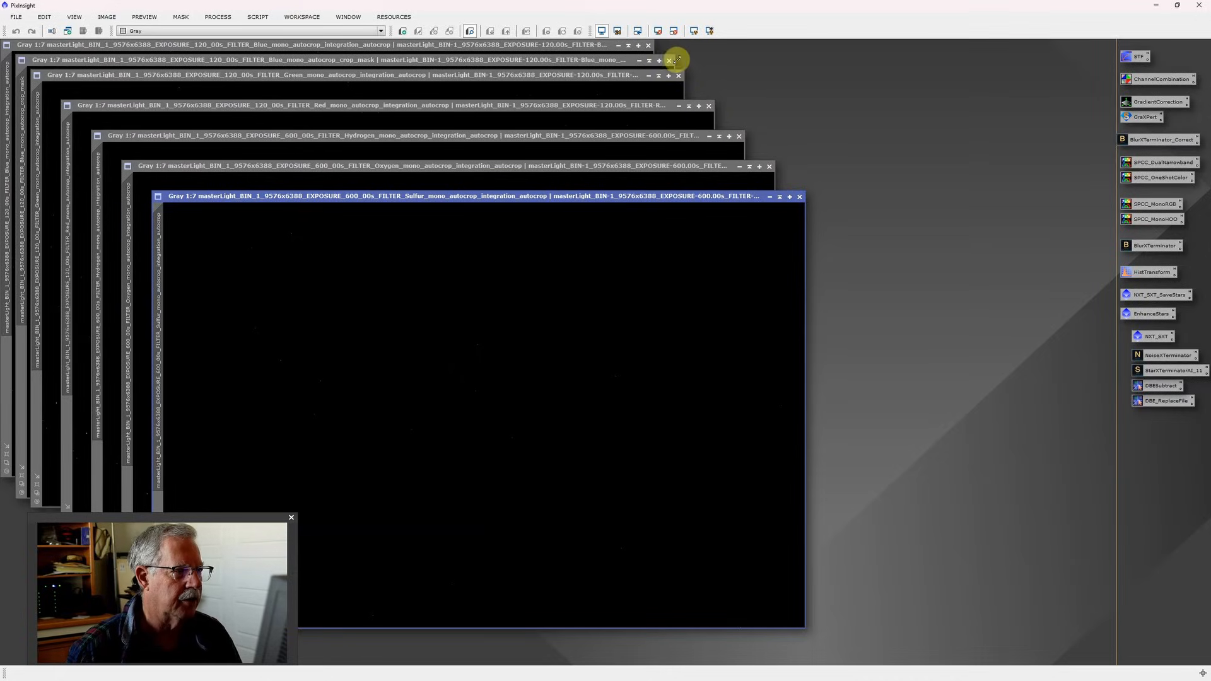
click(669, 60)
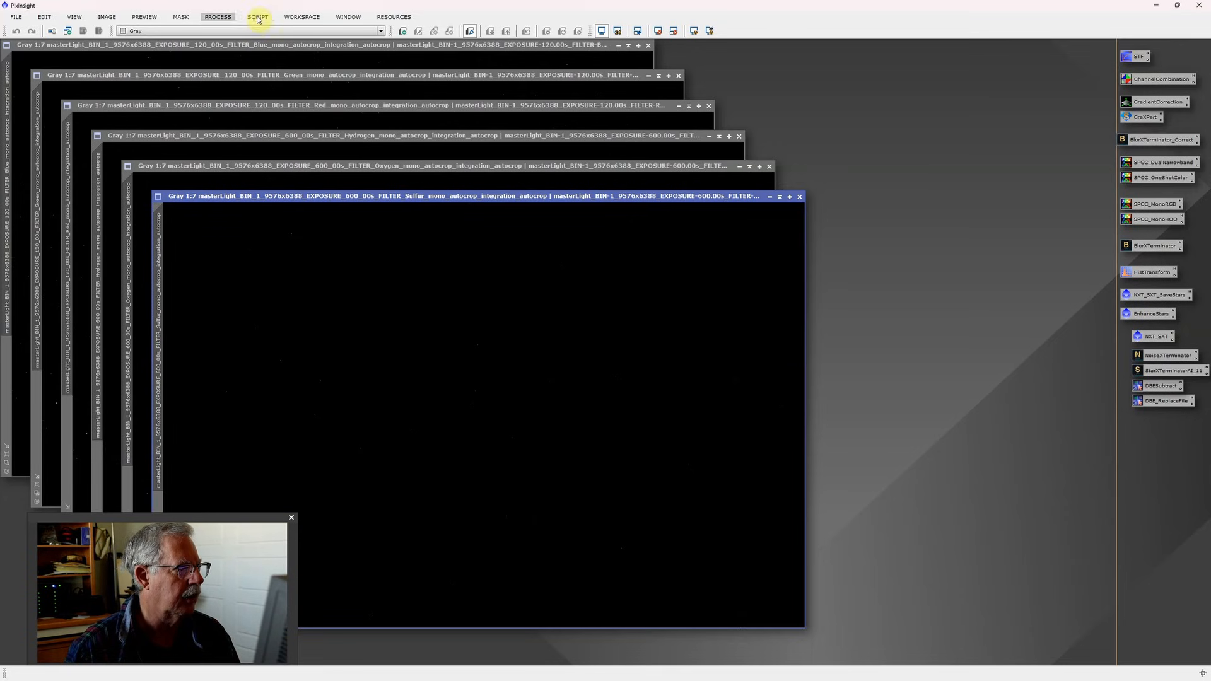
click(217, 19)
mouse_move(237, 18)
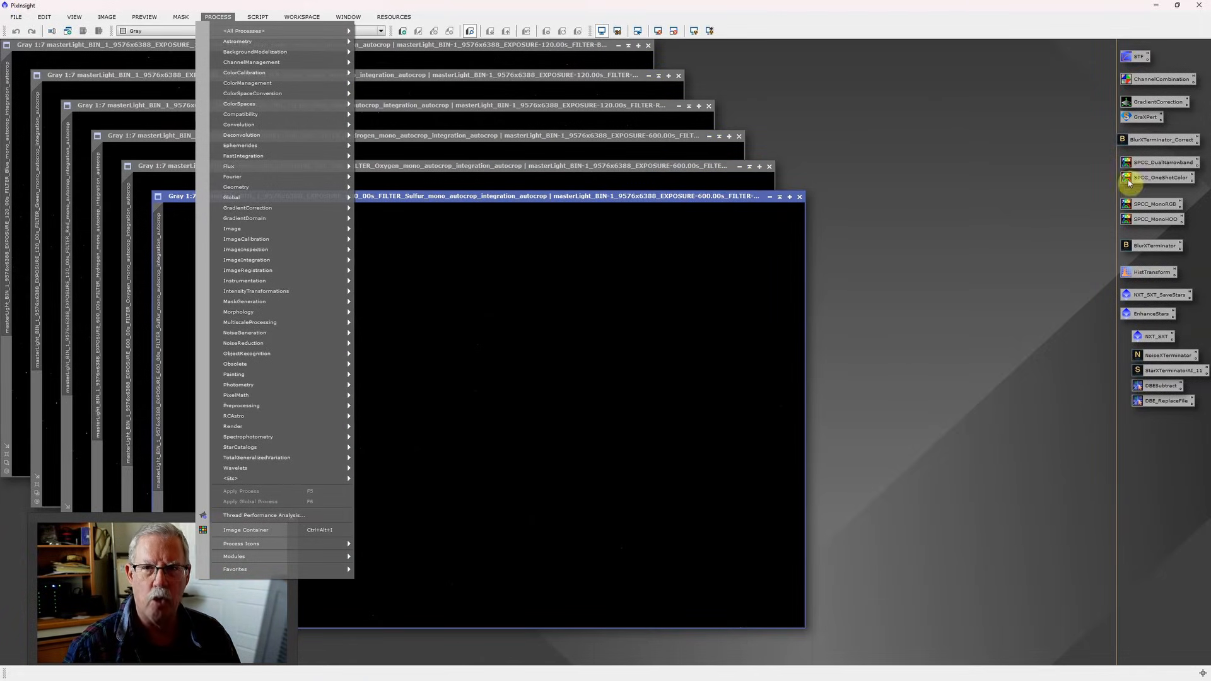
mouse_move(281, 132)
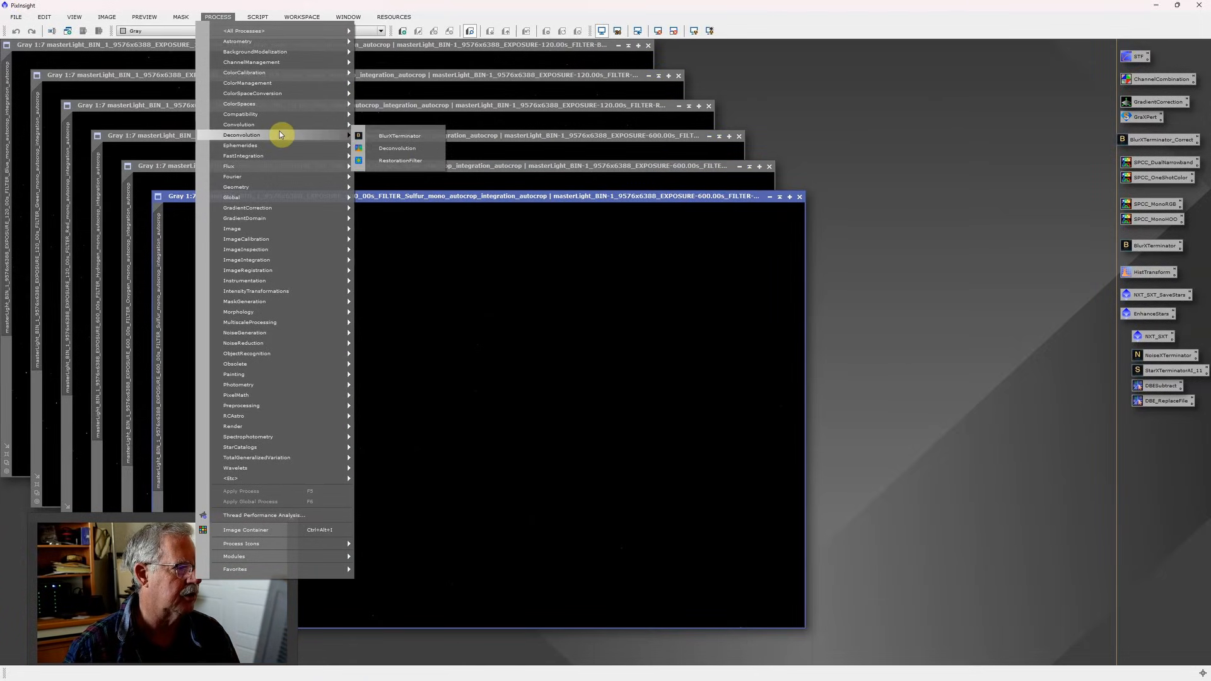
click(884, 137)
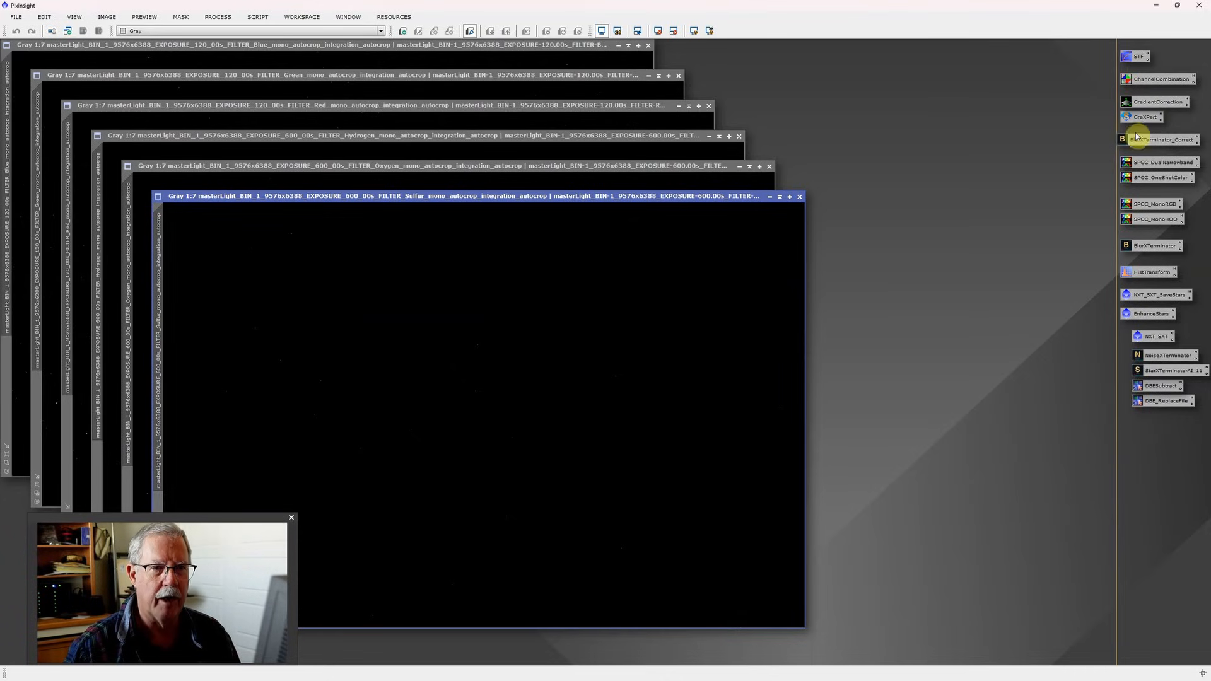
Open the ScreenTransferFunction process and view the list of all available processes
double_click(1137, 58)
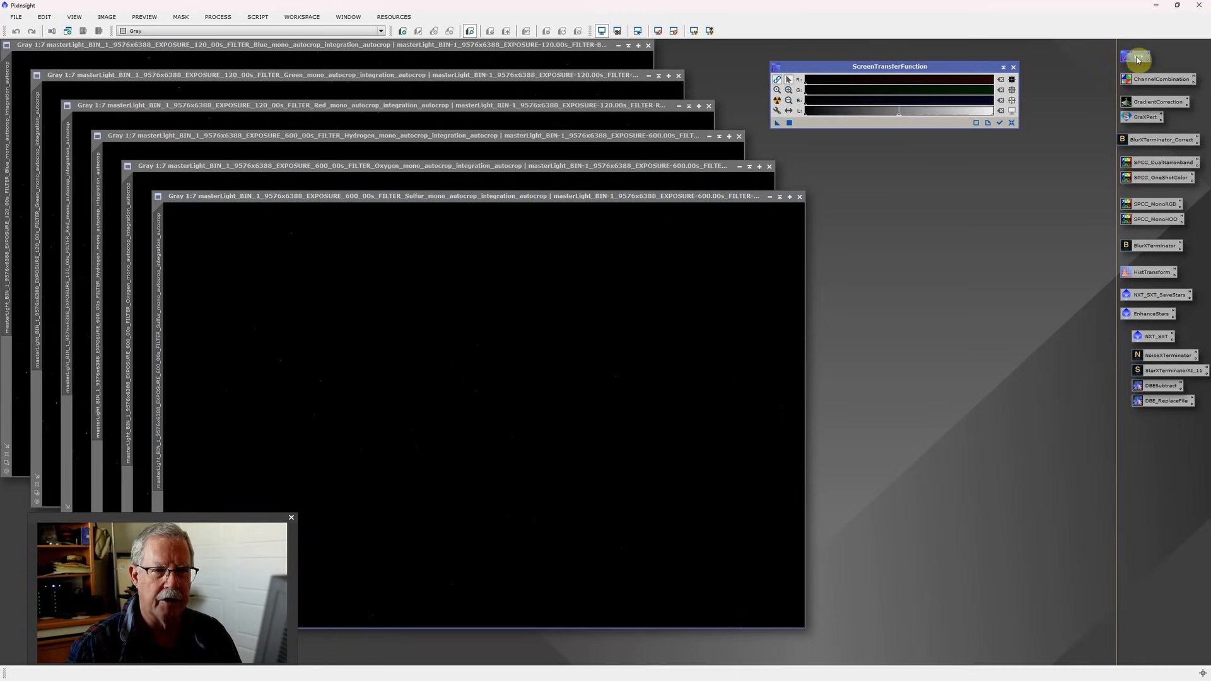
click(221, 18)
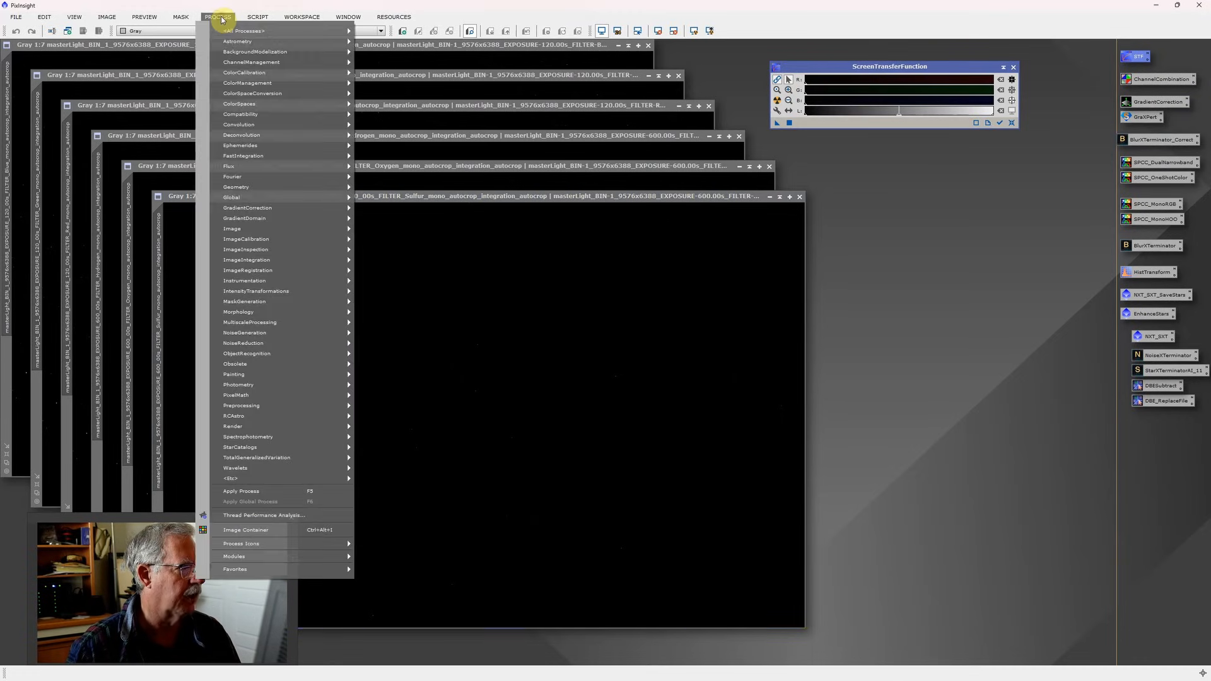
mouse_move(239, 31)
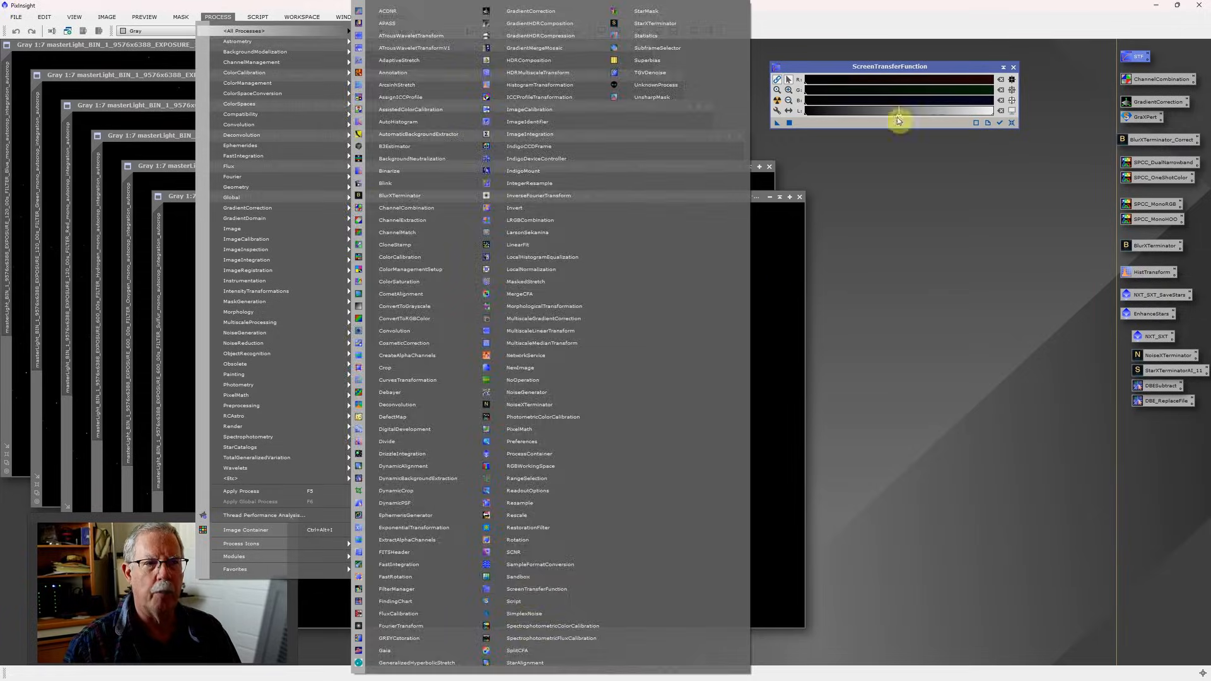
key(Escape)
key(Escape)
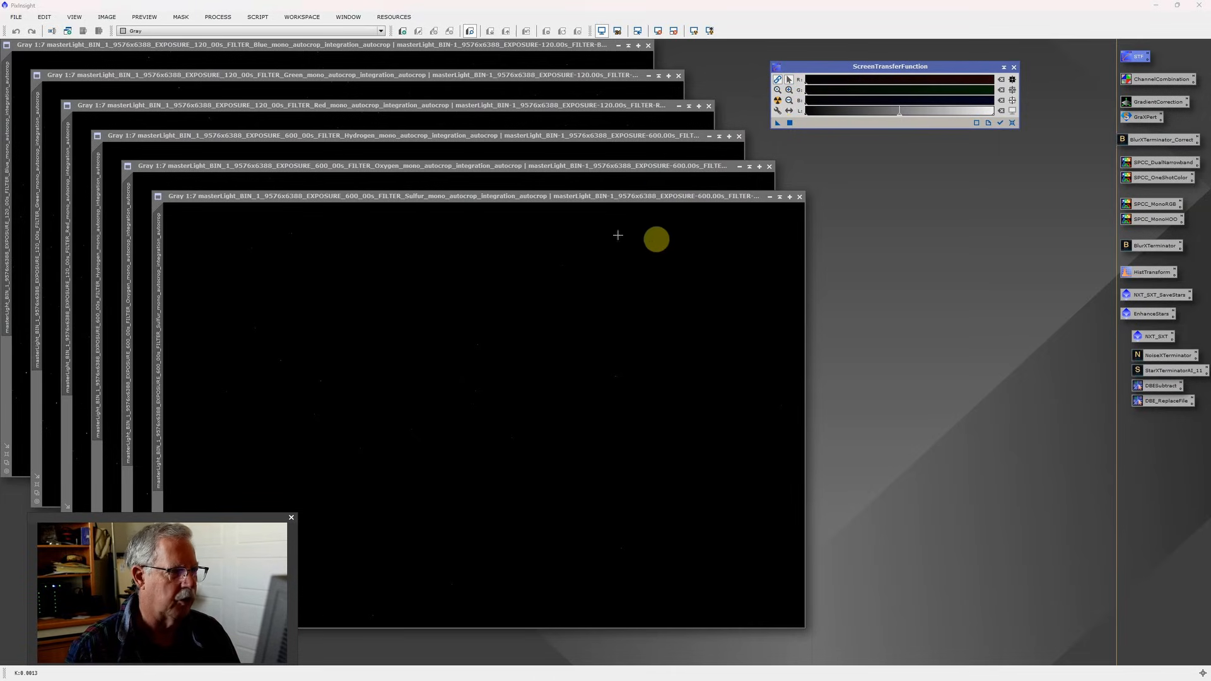
Auto-stretch the Sulfur, Oxygen and Hydrogen master lights with ScreenTransferFunction
click(538, 198)
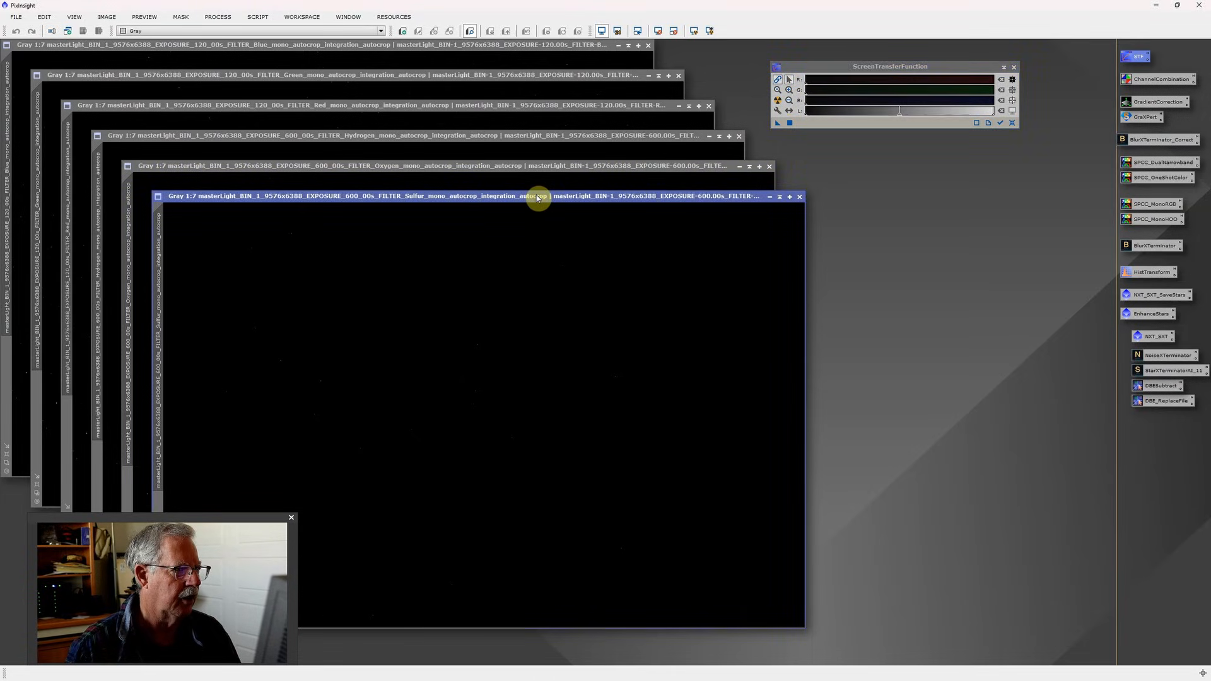
click(777, 102)
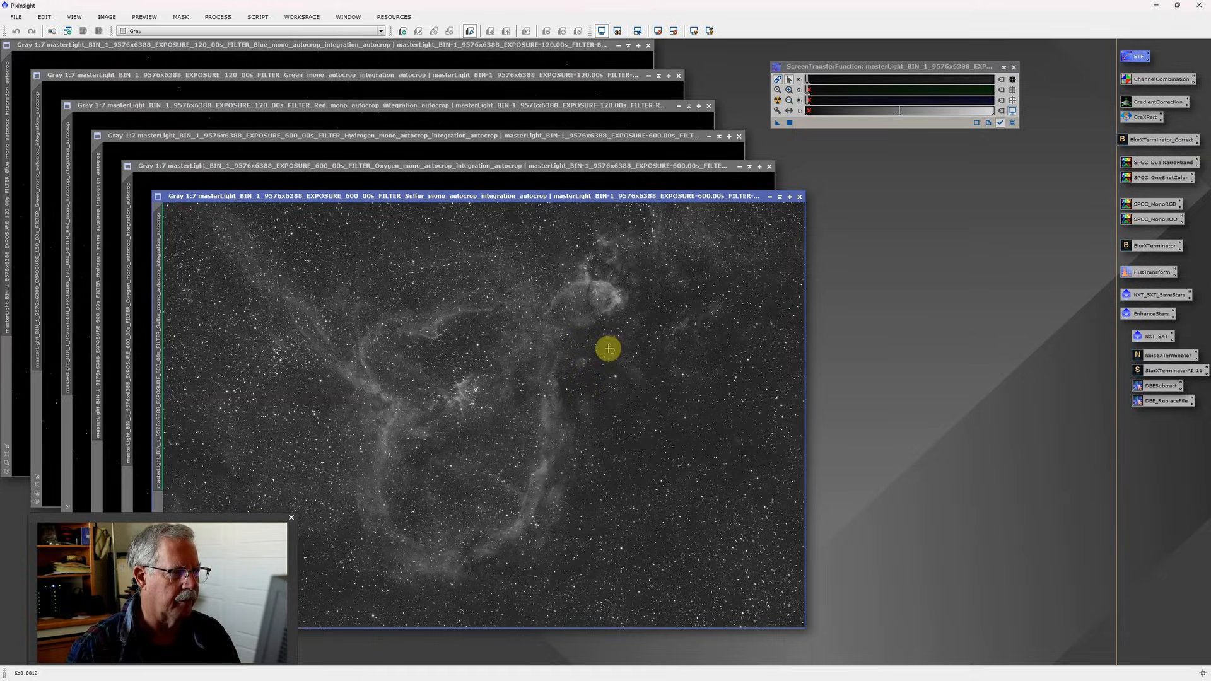
click(604, 170)
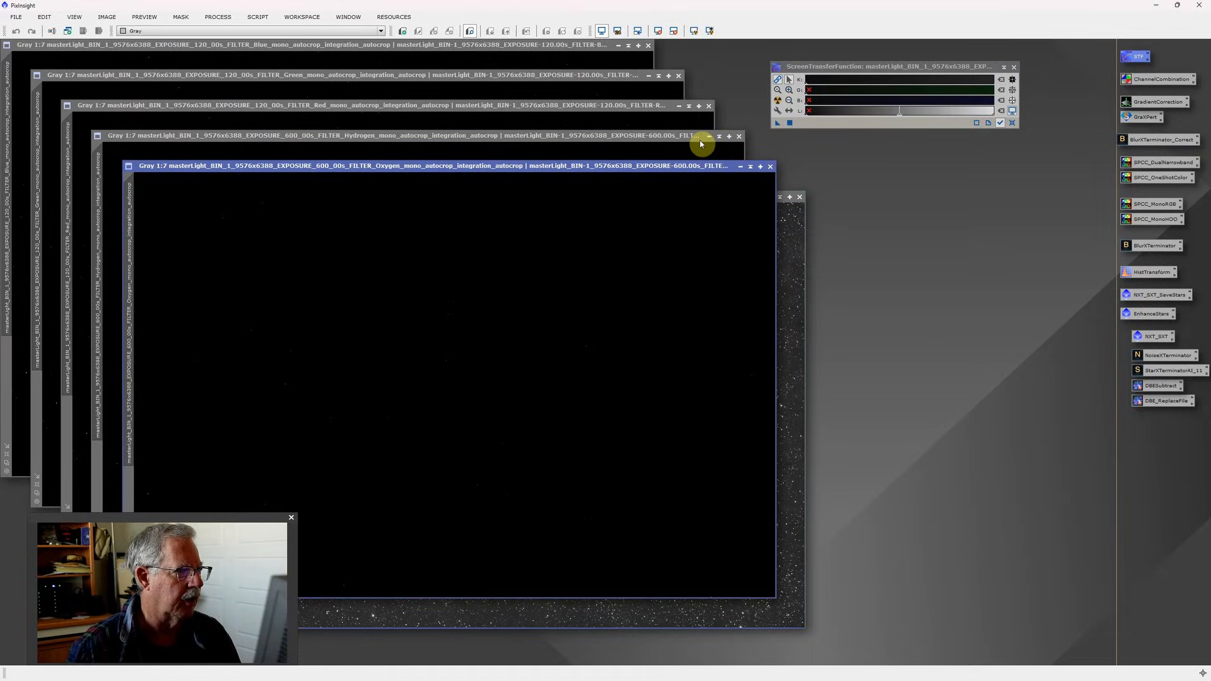
click(781, 101)
click(601, 139)
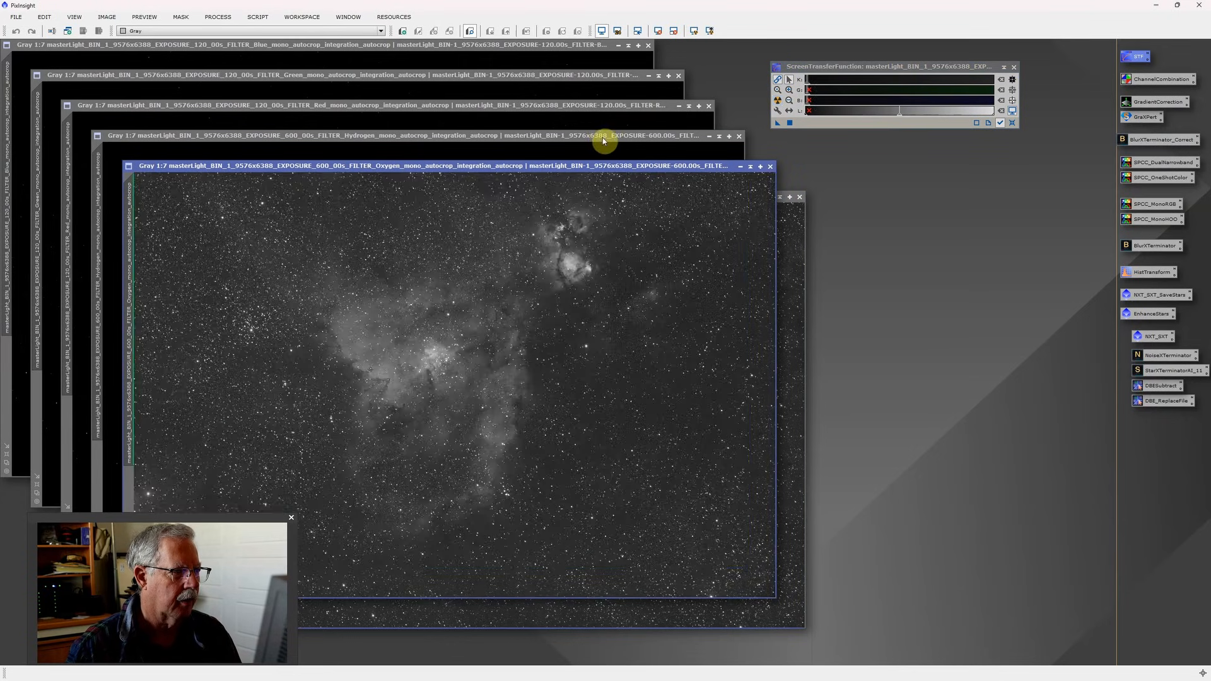
click(603, 139)
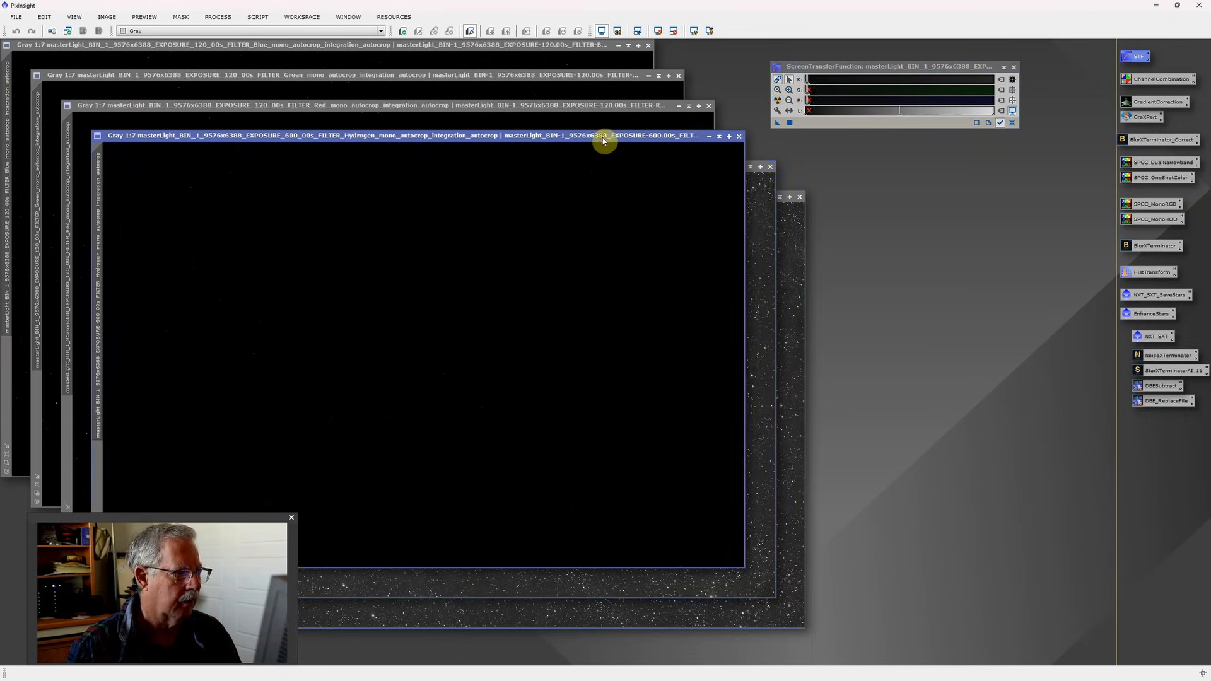
click(778, 101)
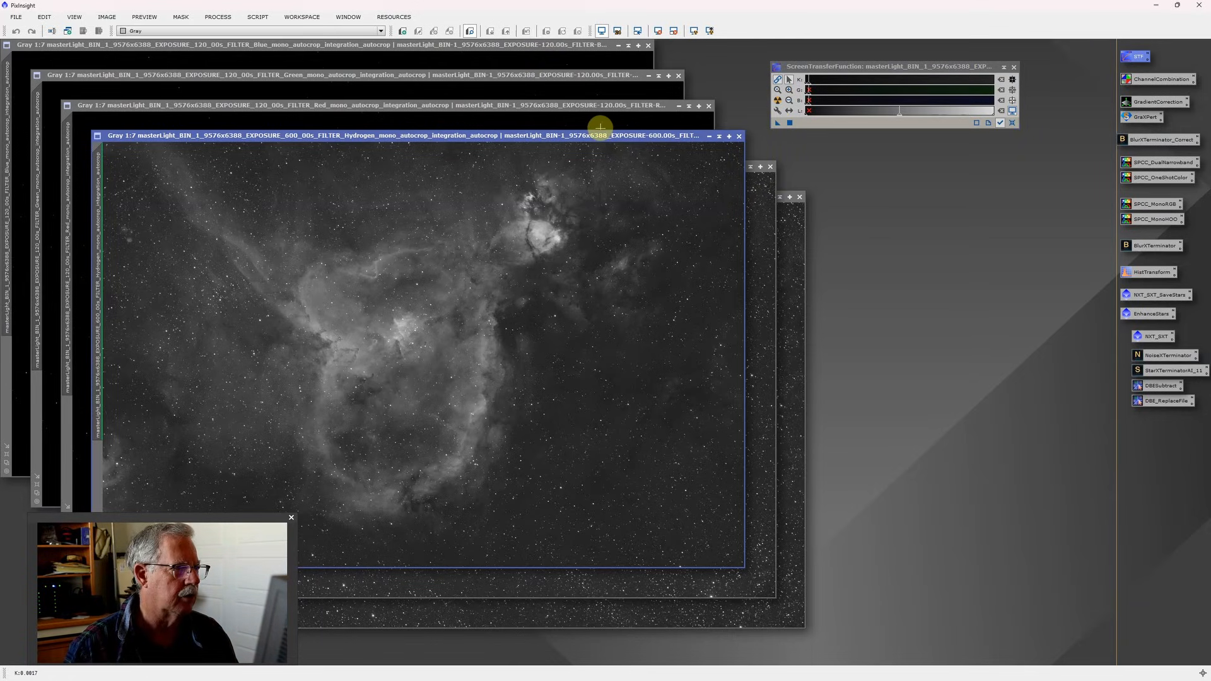
click(1014, 68)
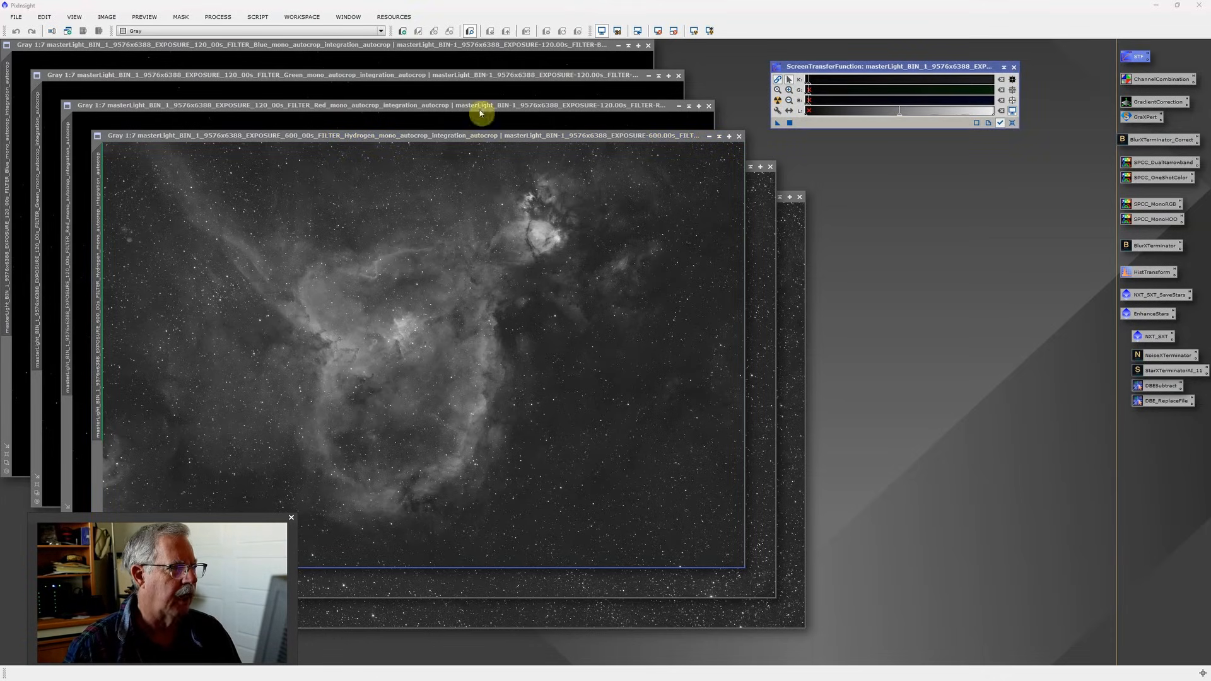
Open the saved ChannelCombination process and auto-stretch the Blue 120 s master light
double_click(1158, 80)
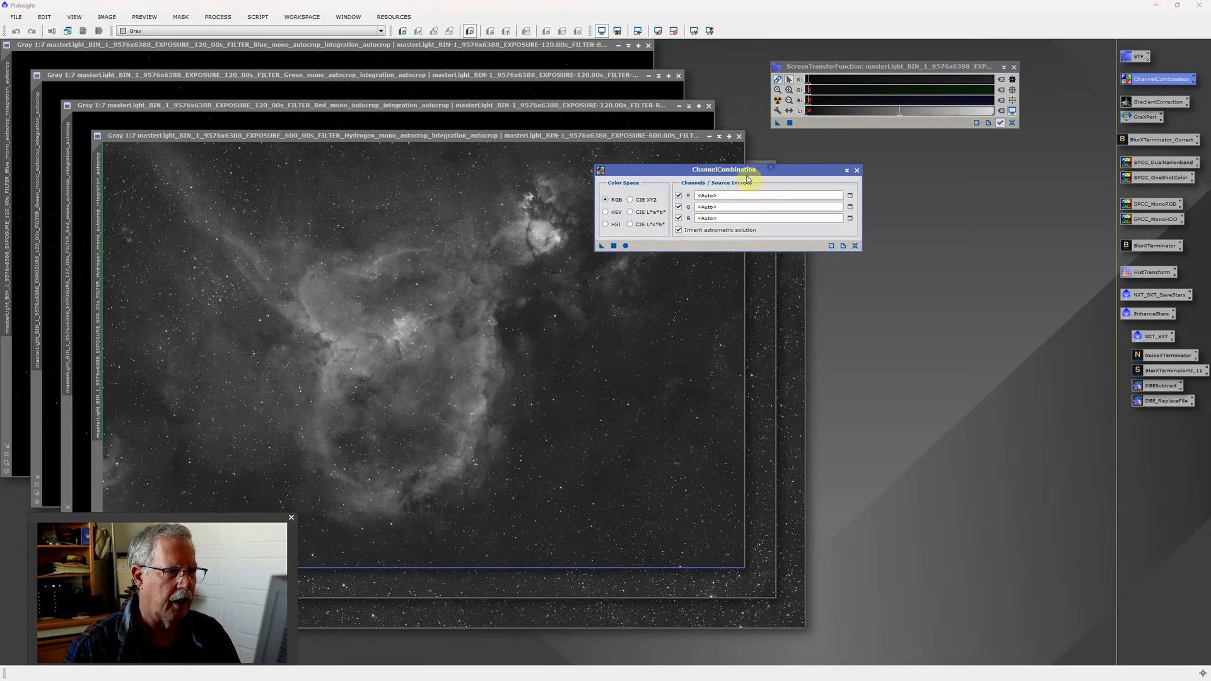
drag(748, 179, 711, 192)
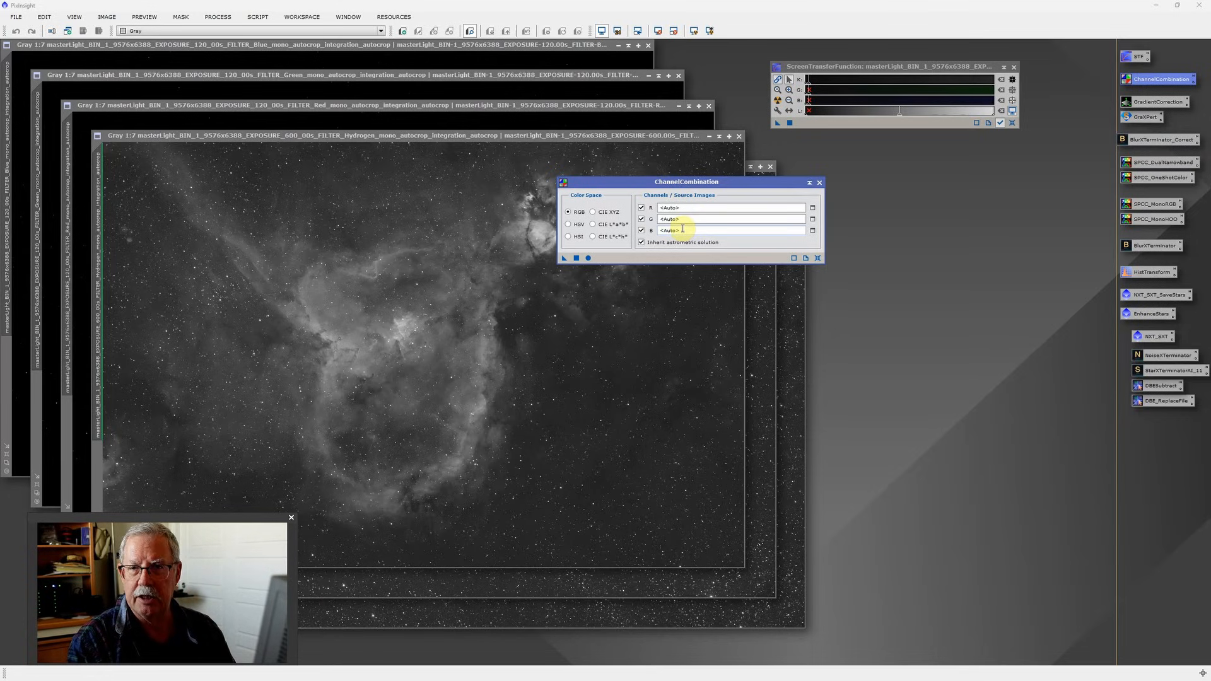
click(392, 47)
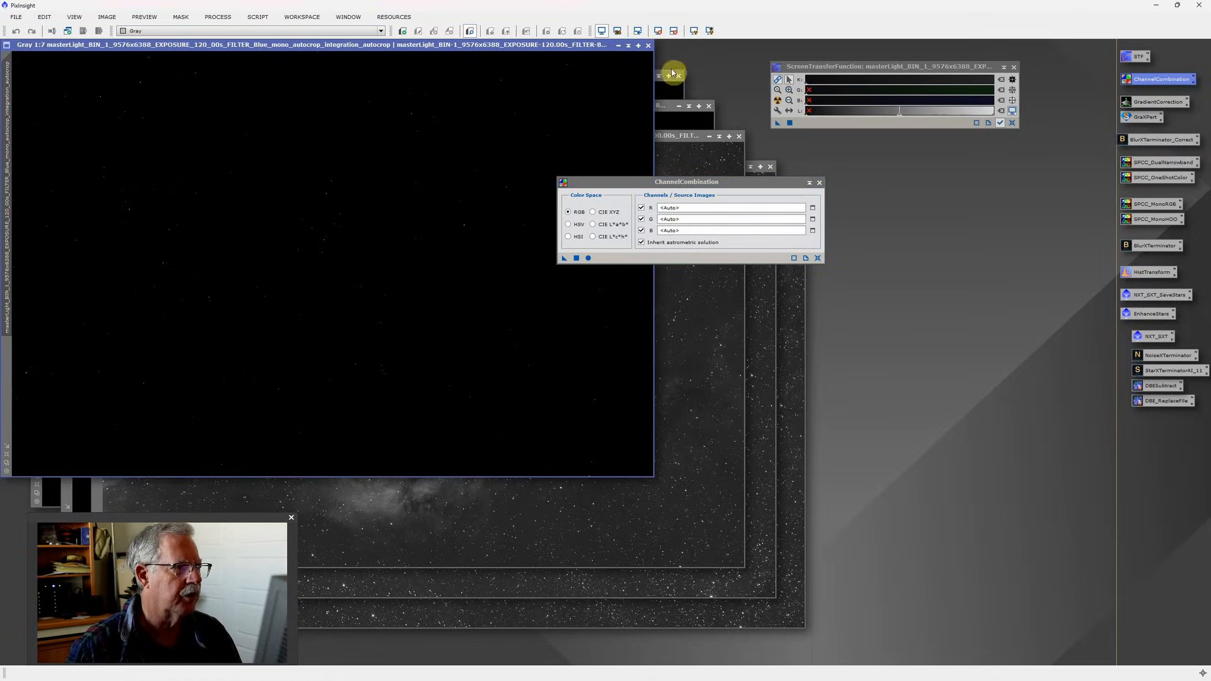
click(777, 102)
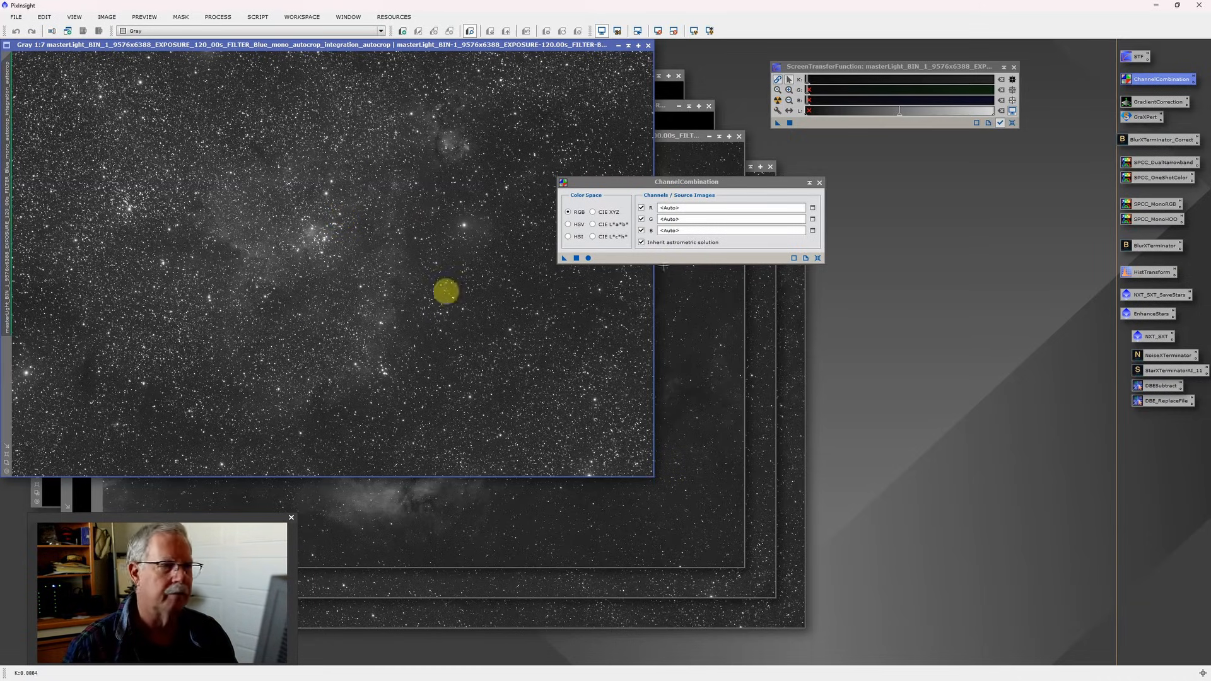
Assign the Red, Green and Blue autocrop master lights as the R, G and B source images in ChannelCombination
click(813, 209)
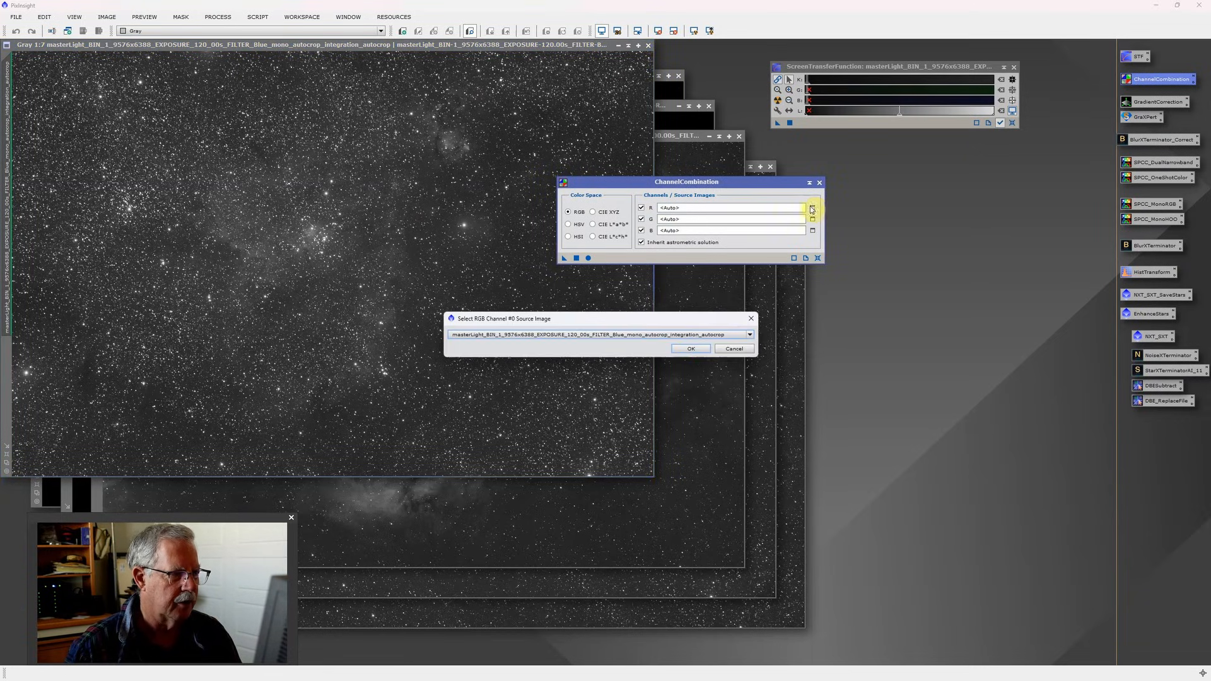
click(749, 335)
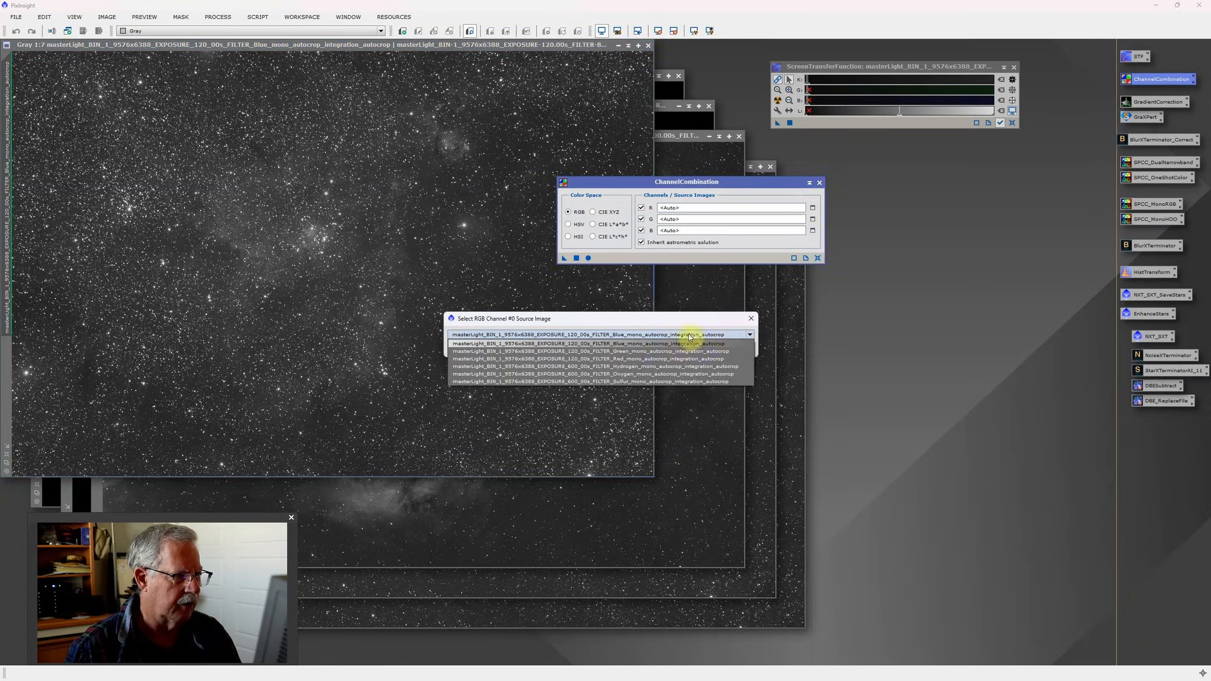
click(659, 358)
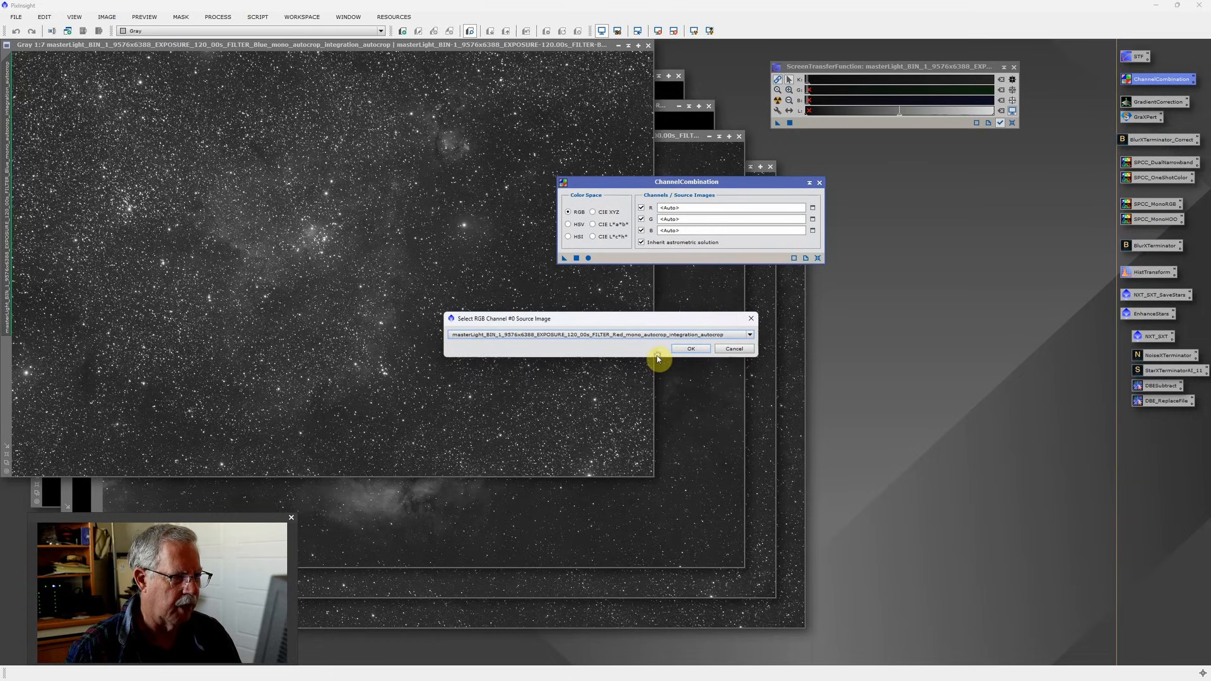
click(701, 347)
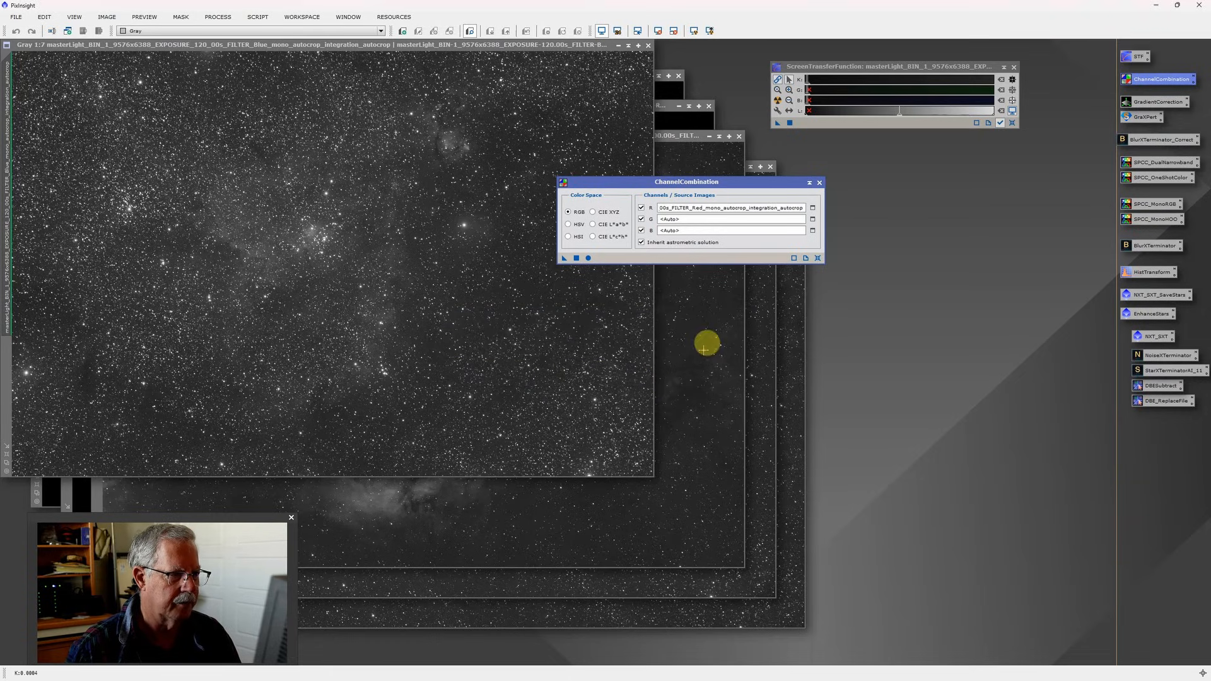
click(814, 221)
click(749, 334)
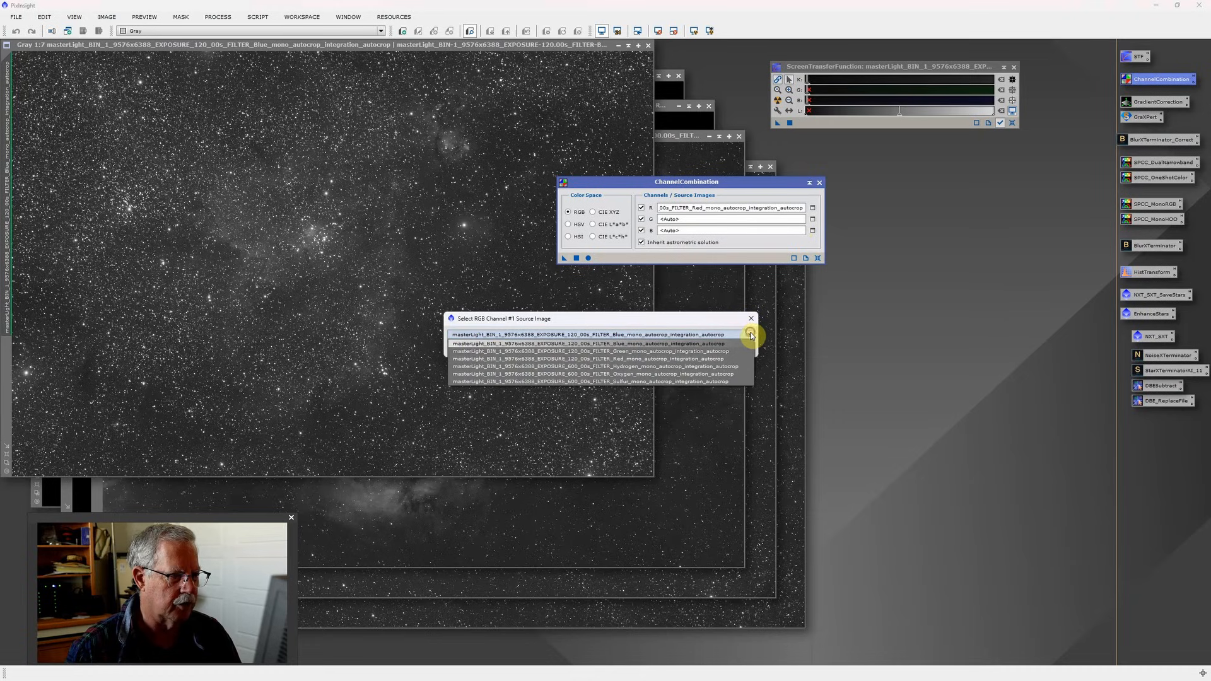
click(655, 353)
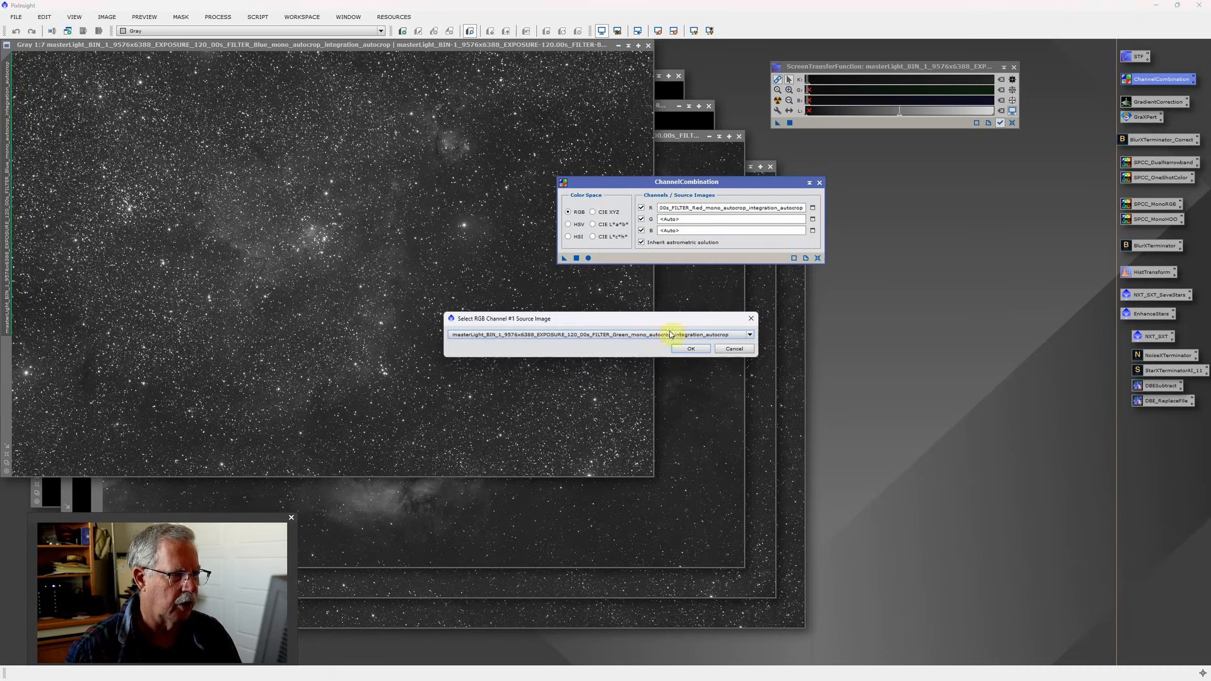
click(694, 346)
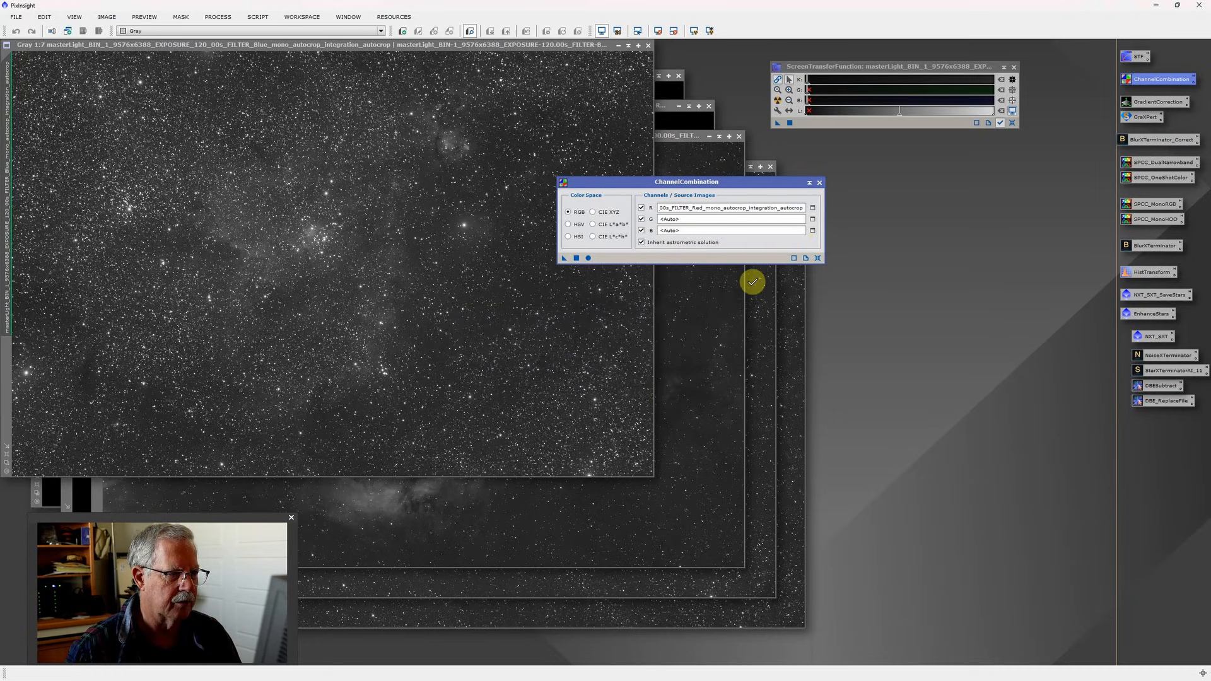
click(813, 230)
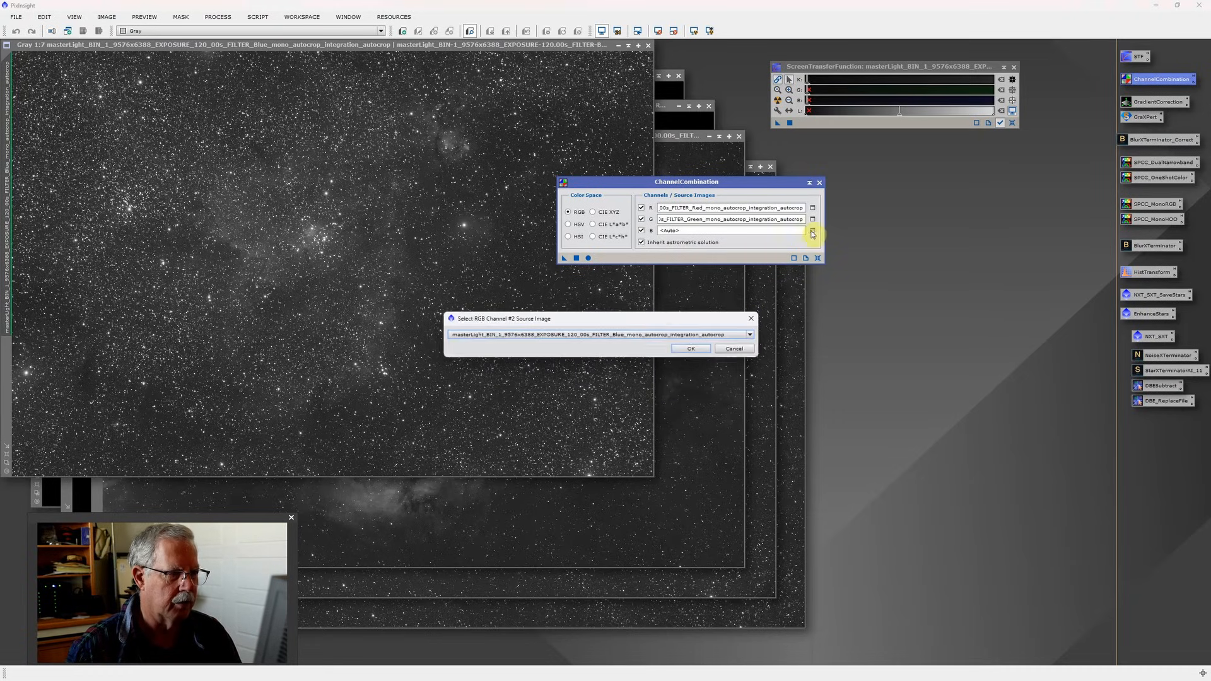
click(750, 335)
click(602, 346)
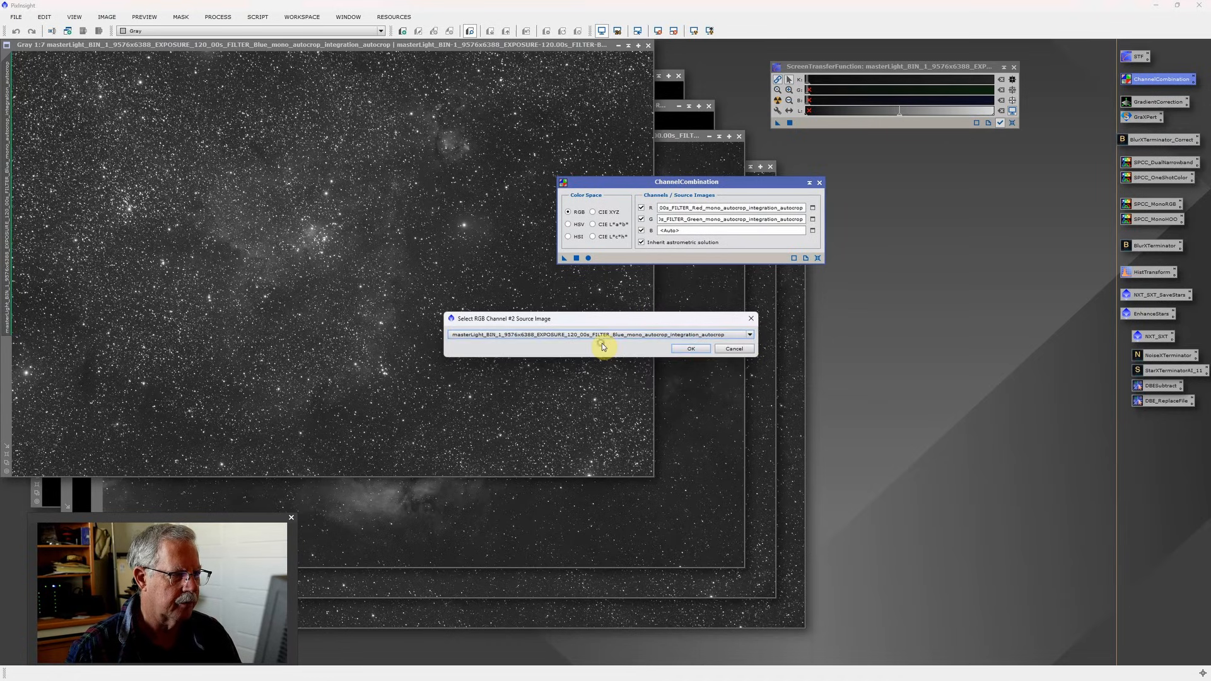
click(693, 346)
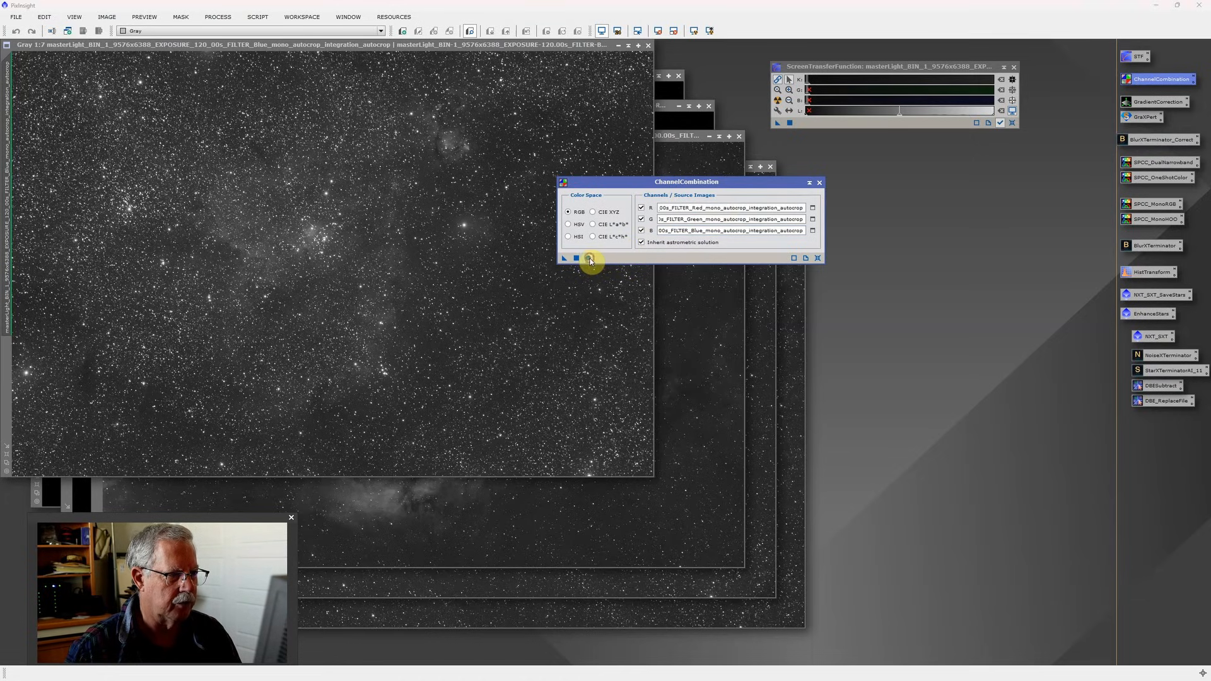
Create the combined RGB image from the assigned channels and auto-stretch it with linked channels
click(589, 259)
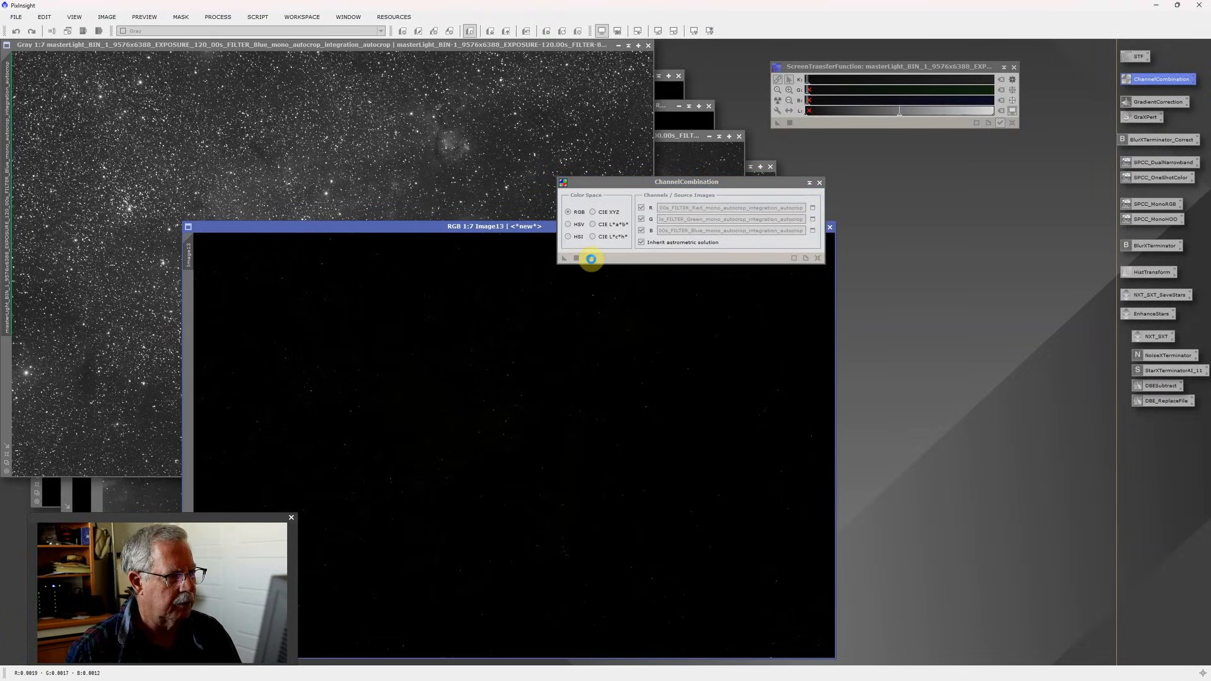
click(820, 183)
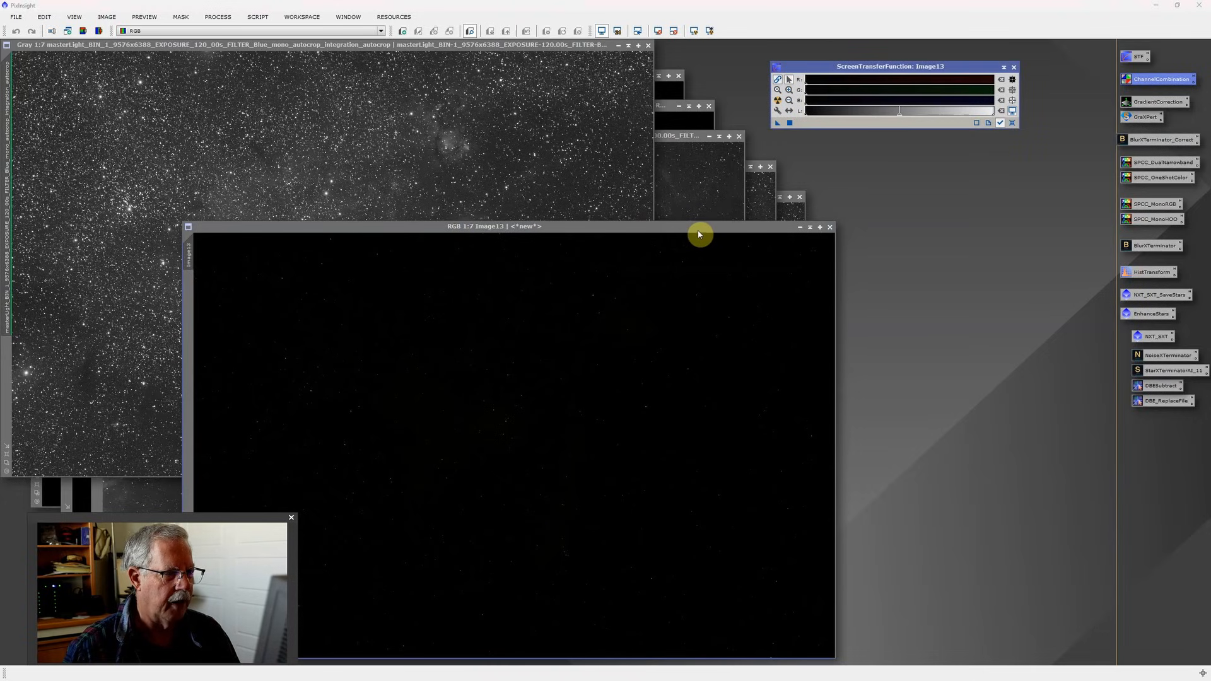
drag(699, 230, 706, 176)
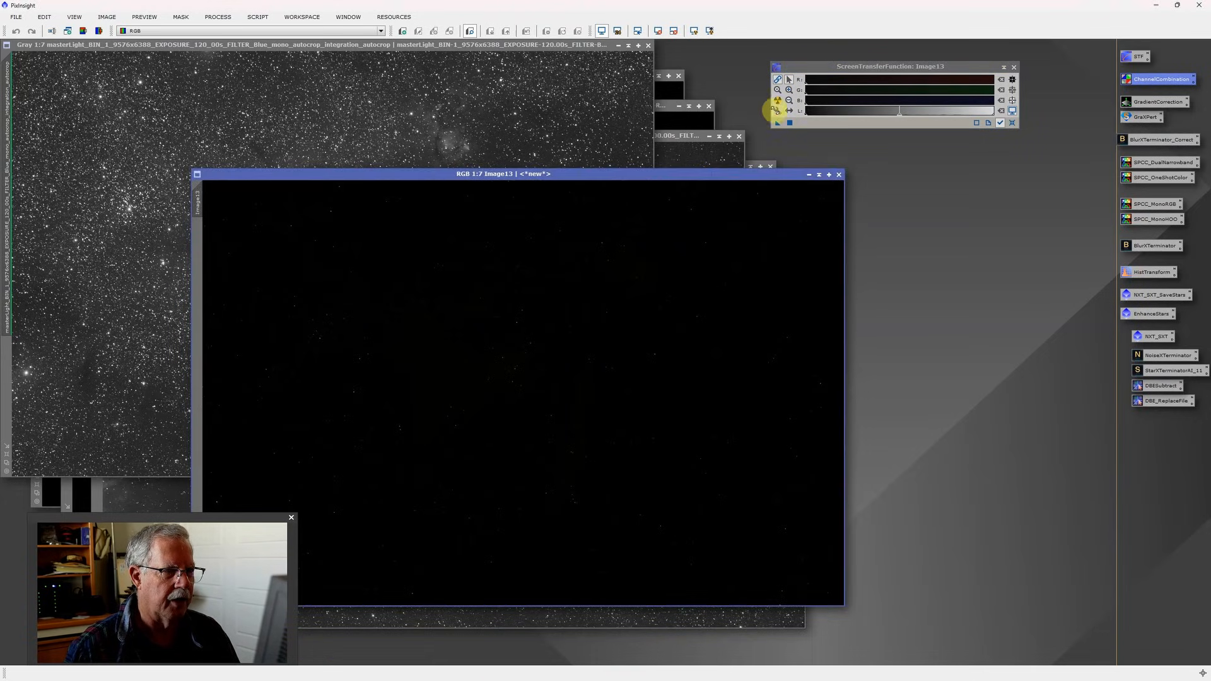
click(779, 102)
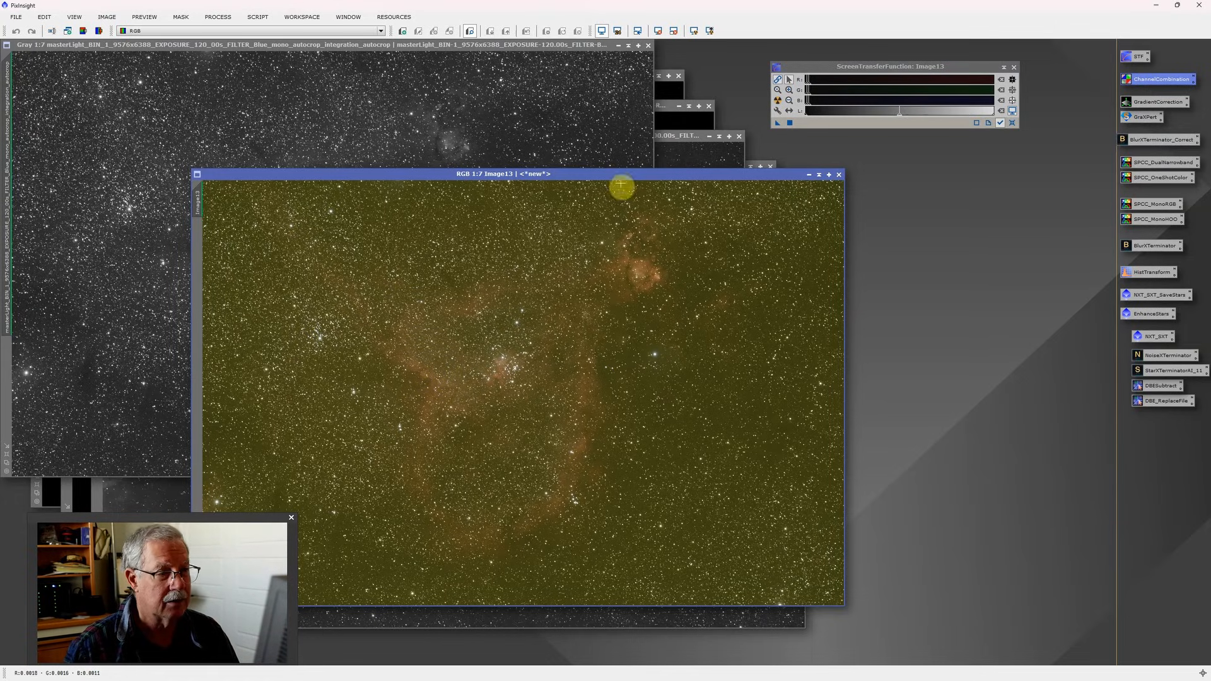
drag(619, 174, 630, 192)
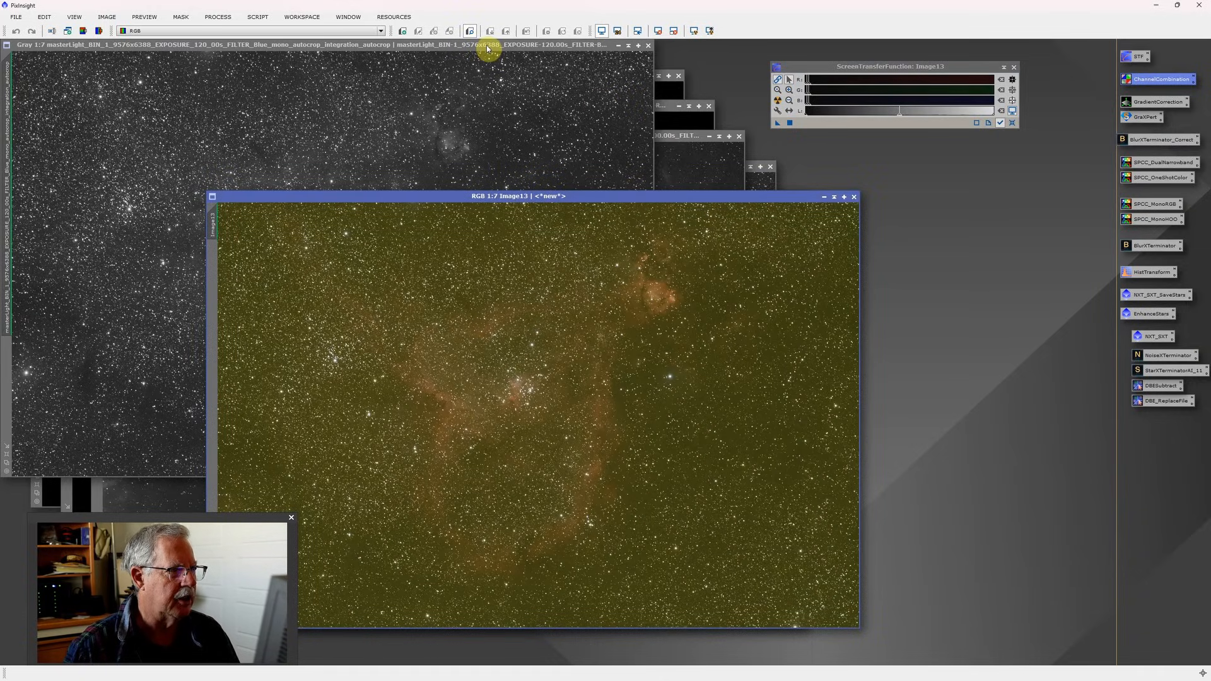
Close the separate Blue, Green and Red master light images
click(648, 45)
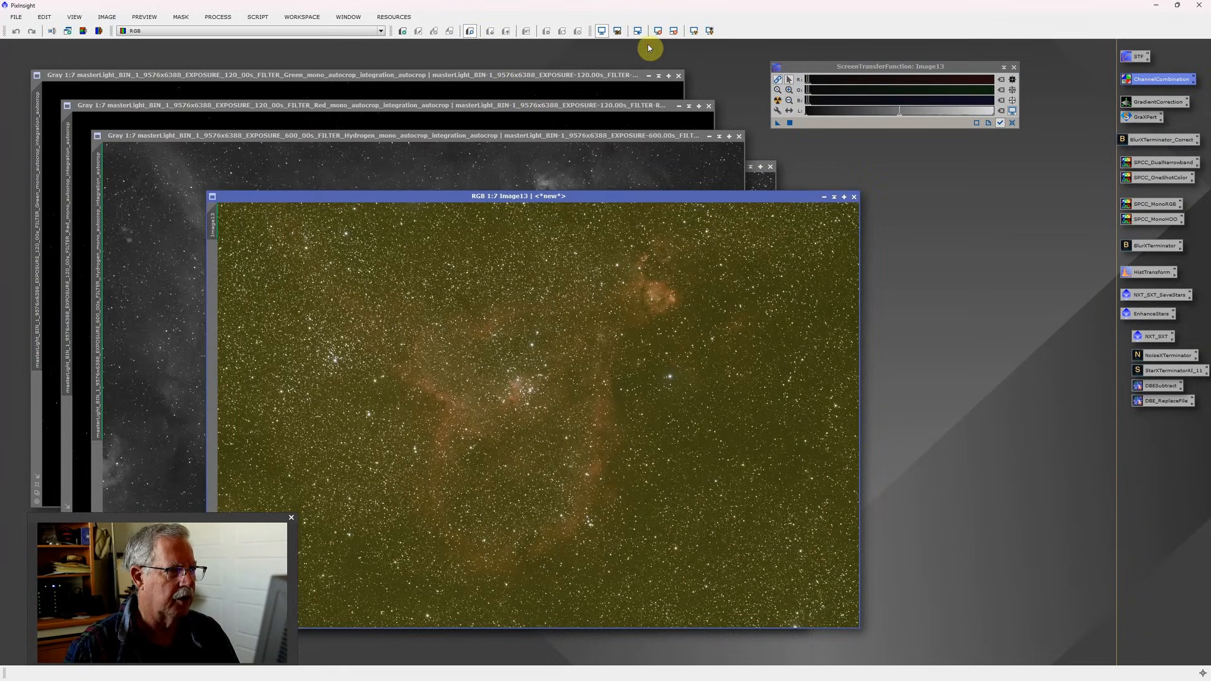
click(678, 76)
click(709, 107)
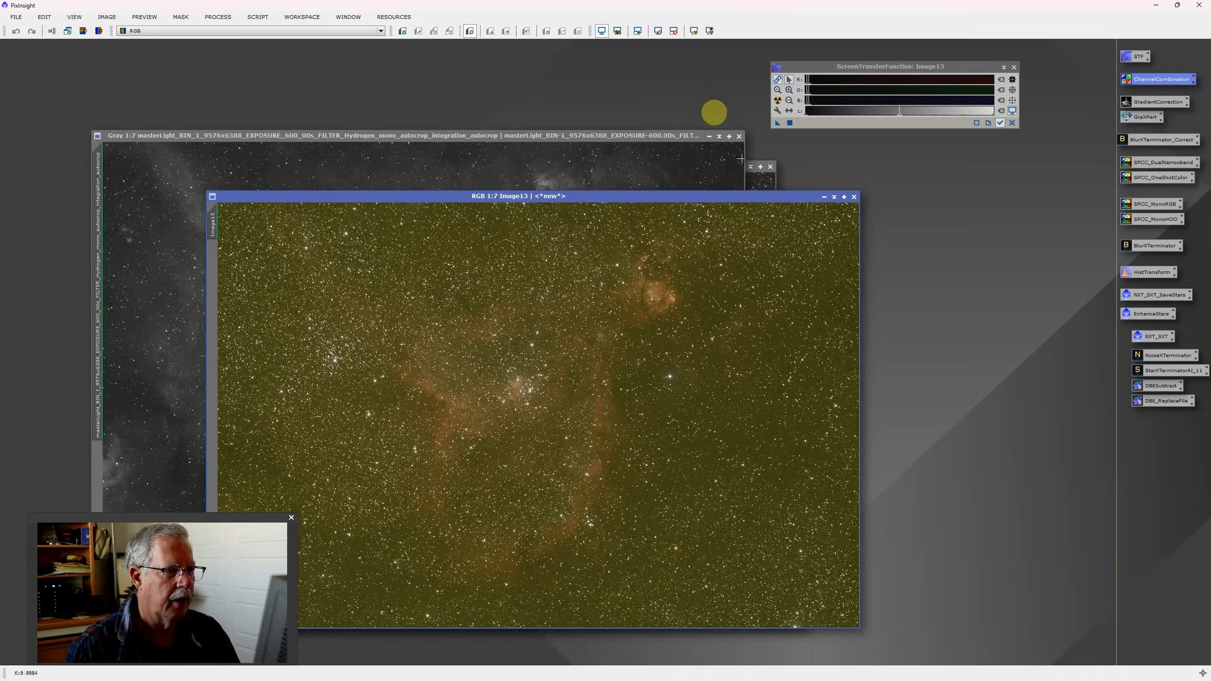
Tile the RGB, Hydrogen, Oxygen and Sulfur image windows across the workspace
drag(700, 196, 698, 273)
click(354, 20)
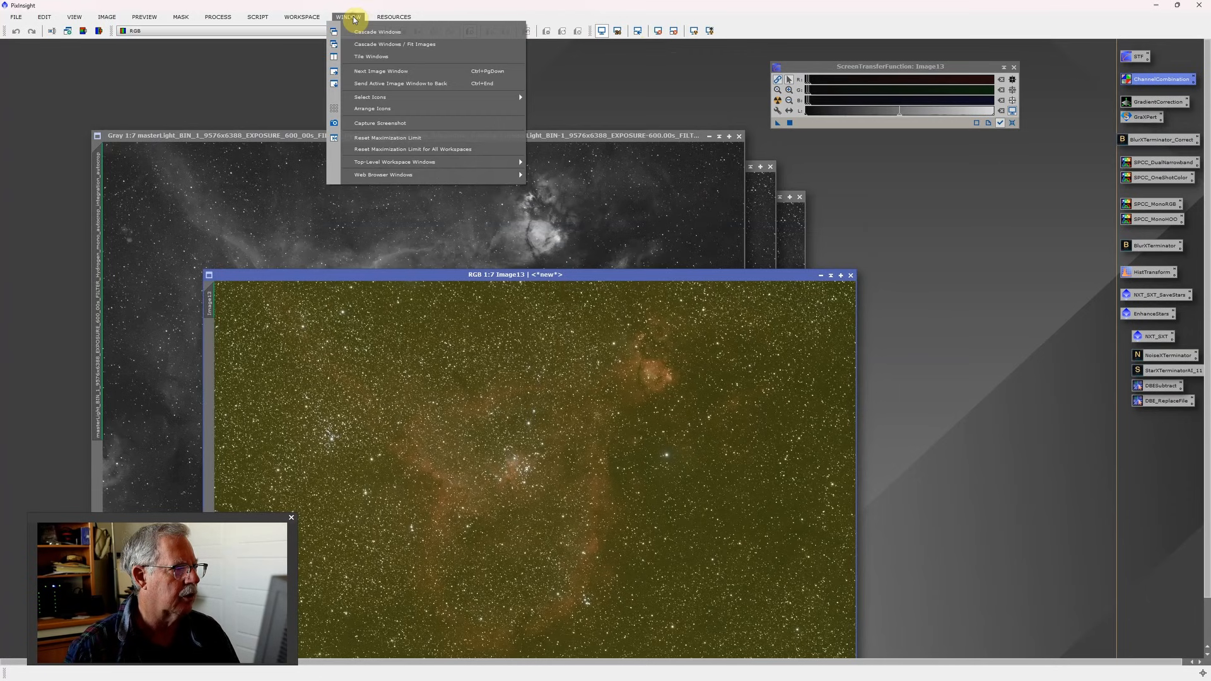
click(364, 58)
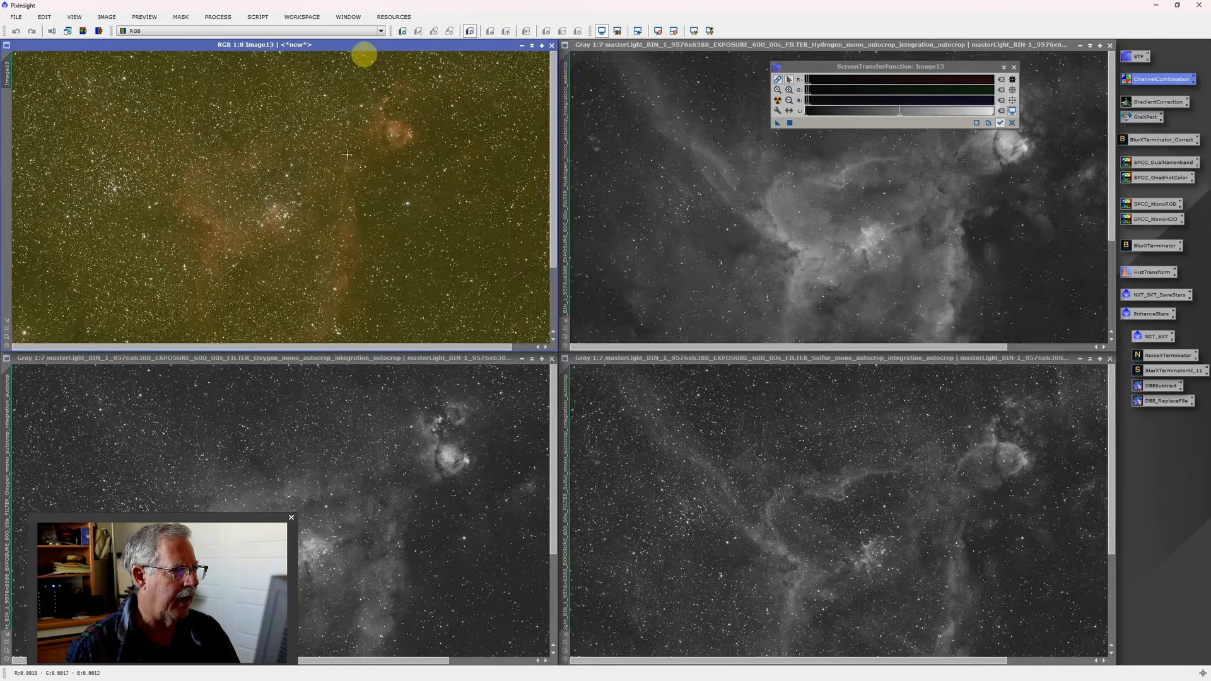
View the full frames of the tiled RGB, Hydrogen, Sulfur and Oxygen images, ending with the RGB image active
scroll(351, 154, down, 5)
click(695, 205)
scroll(697, 208, down, 3)
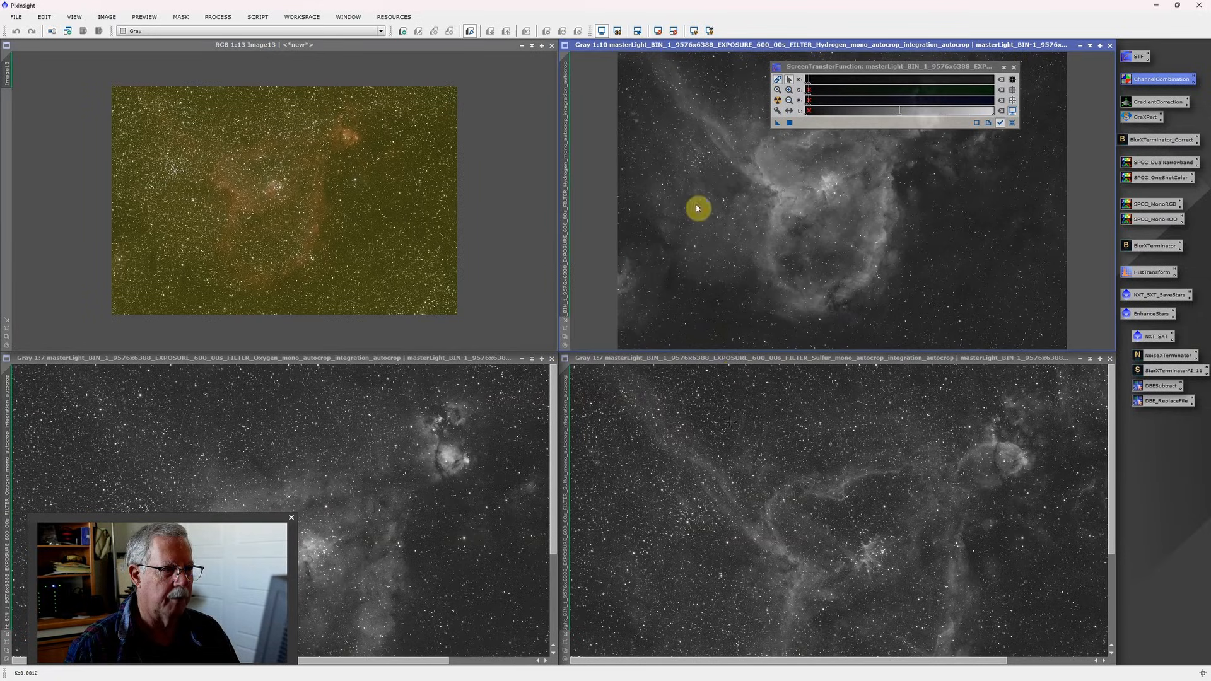
click(732, 459)
scroll(738, 461, down, 5)
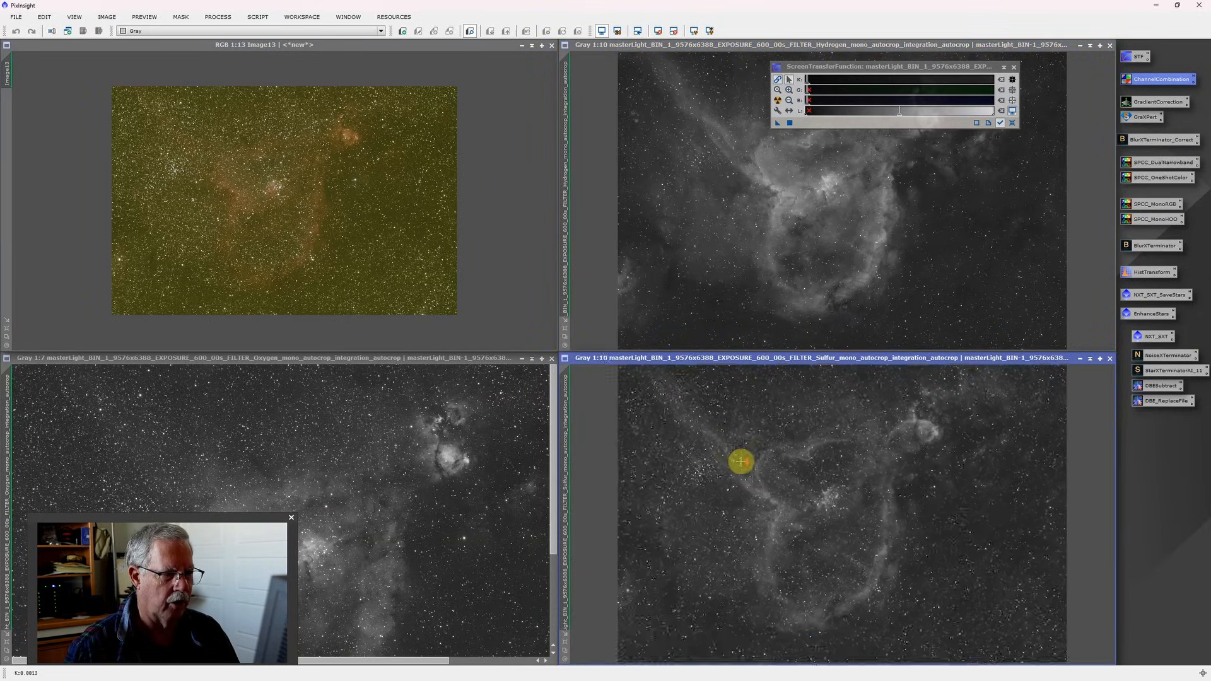
click(444, 469)
scroll(449, 464, down, 6)
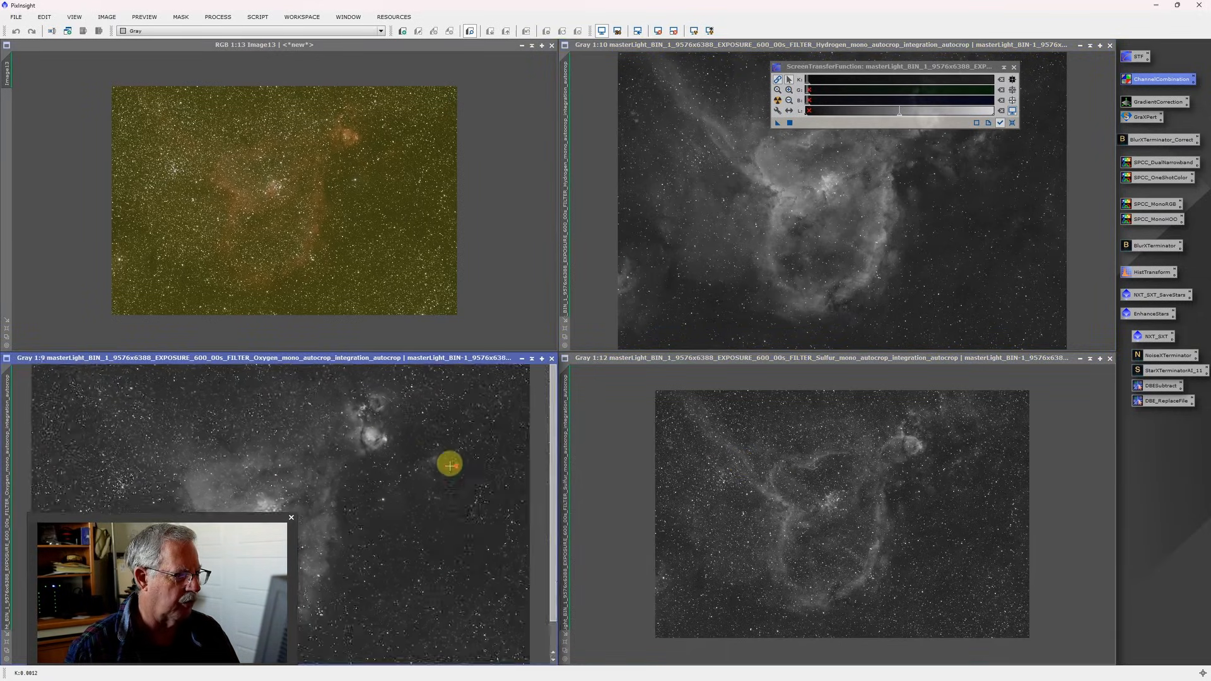
click(759, 257)
scroll(759, 257, down, 2)
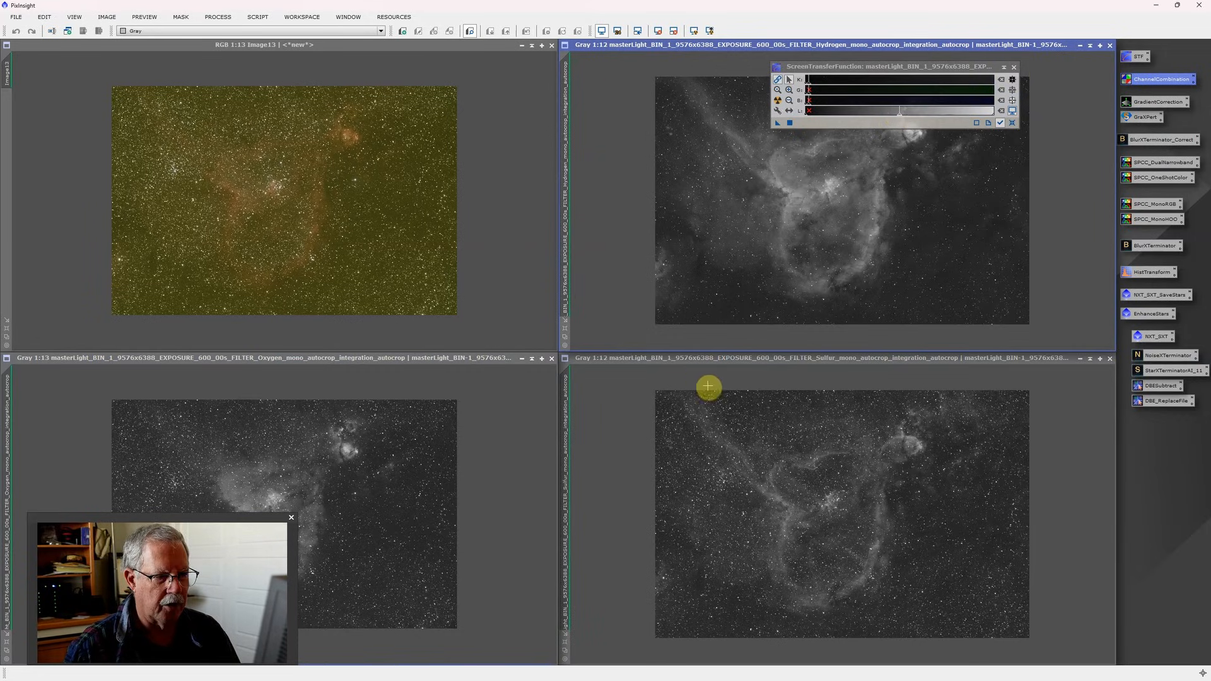
click(280, 177)
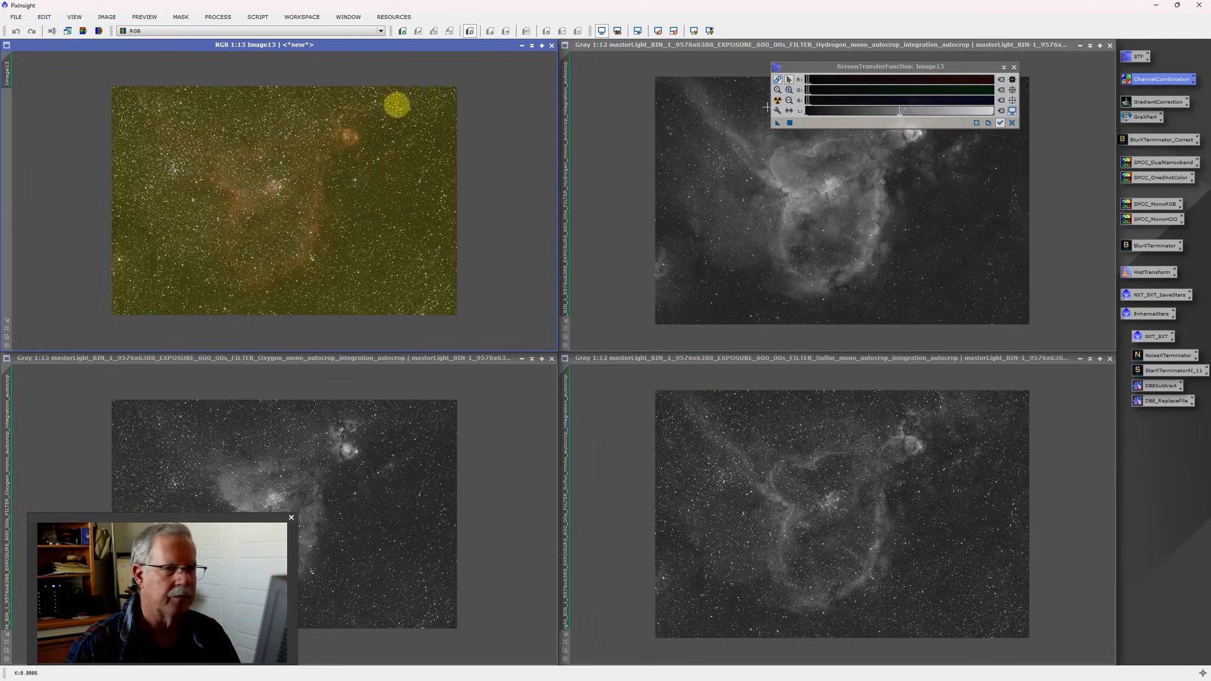
Apply the GradientCorrection process to the combined RGB image
click(1153, 102)
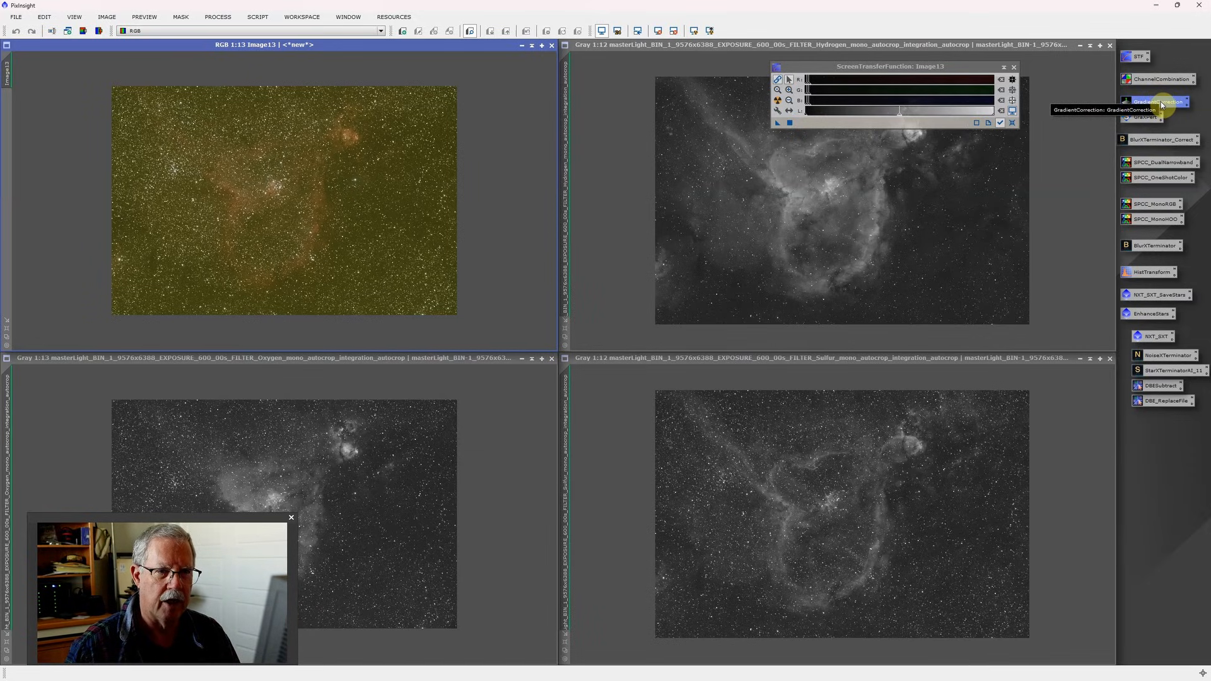
drag(1160, 101, 408, 153)
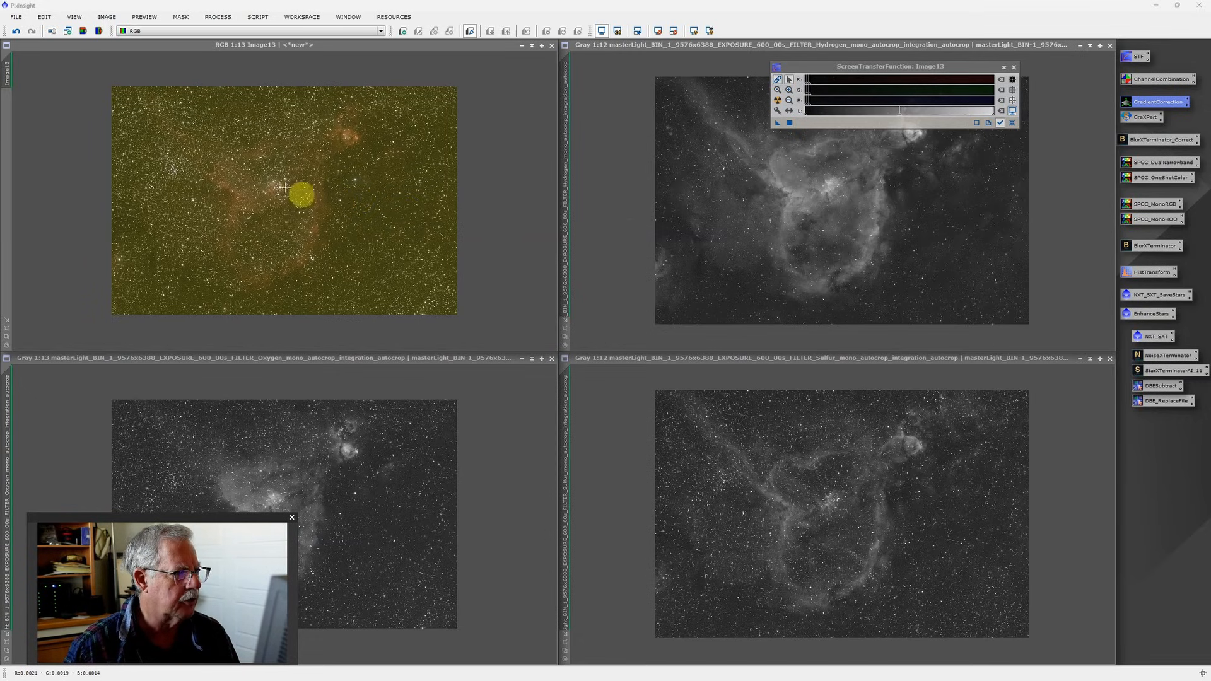
Inspect the stars of the RGB image up close and apply the BlurXTerminator_Correct process to it
scroll(285, 187, down, 1)
scroll(285, 187, up, 4)
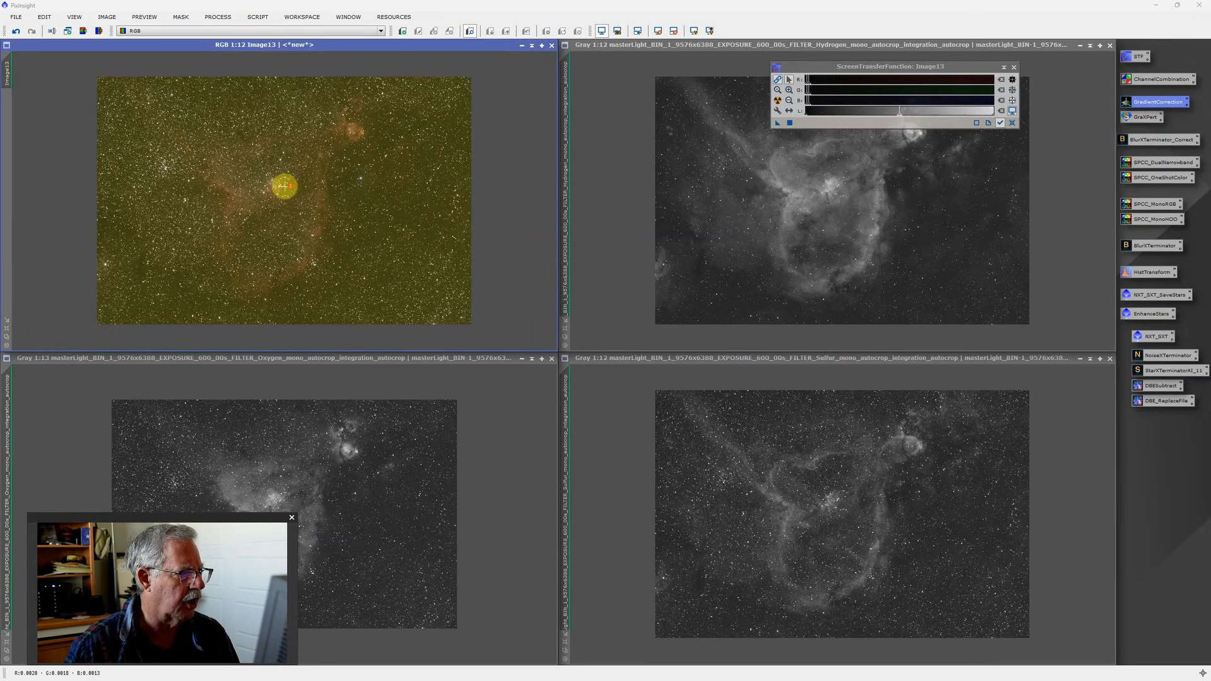
scroll(285, 187, up, 4)
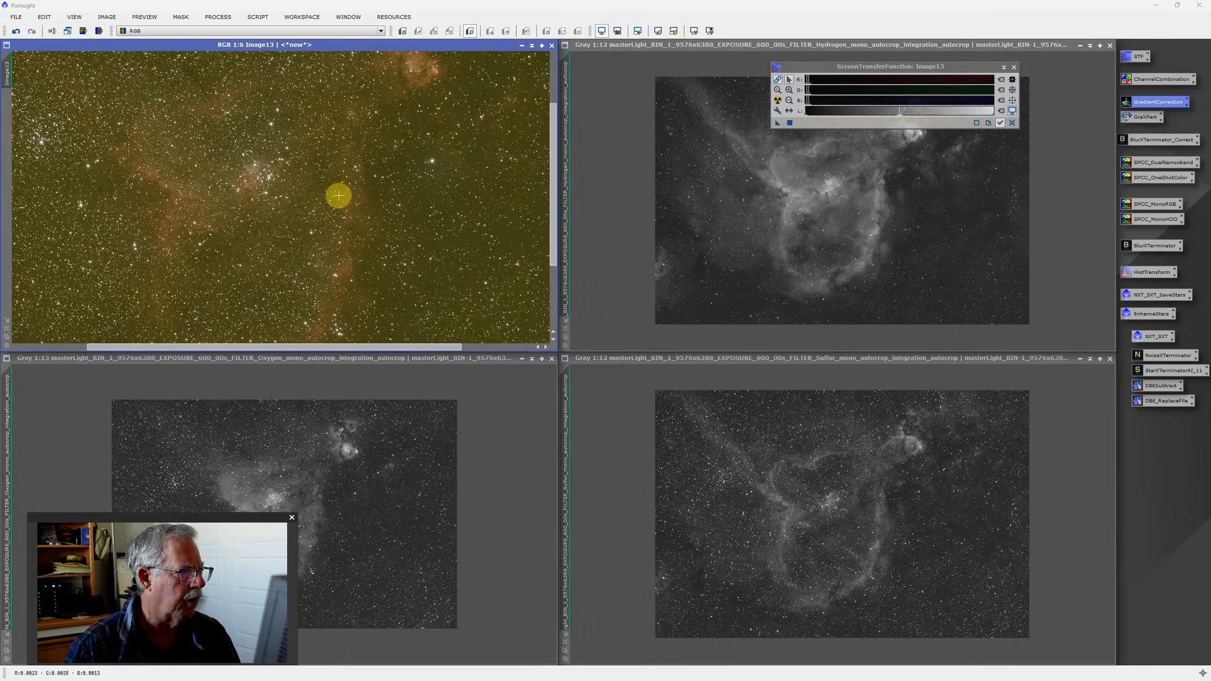
scroll(338, 195, up, 2)
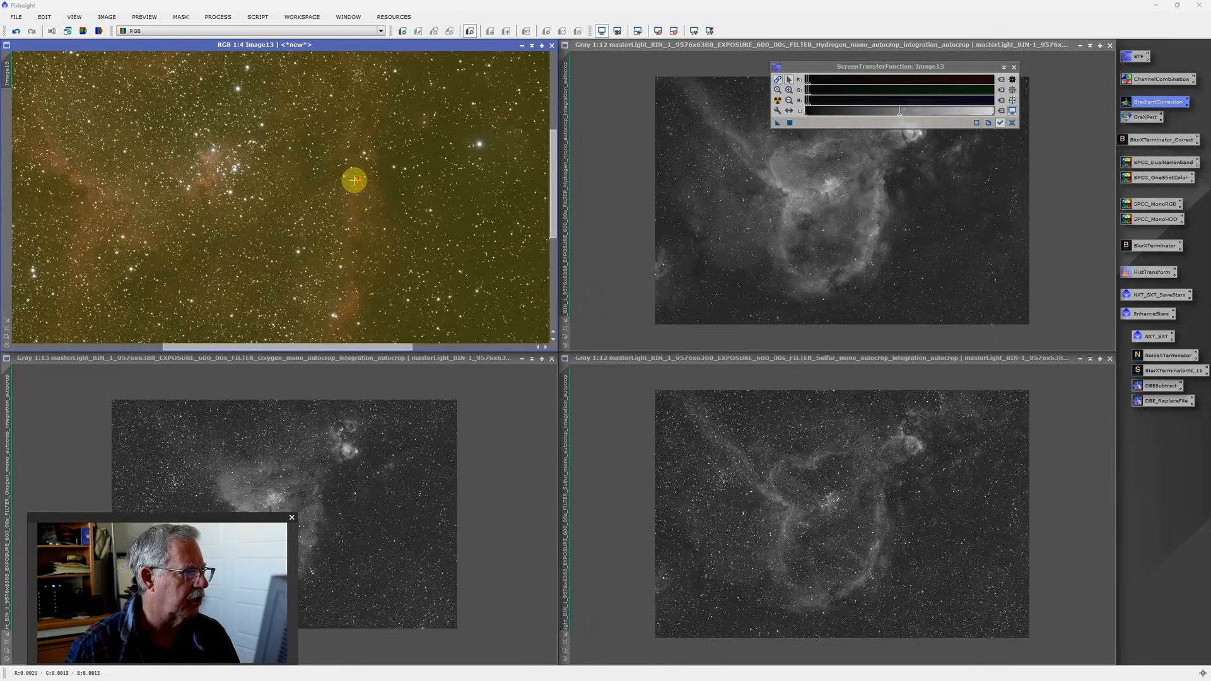
scroll(353, 189, up, 3)
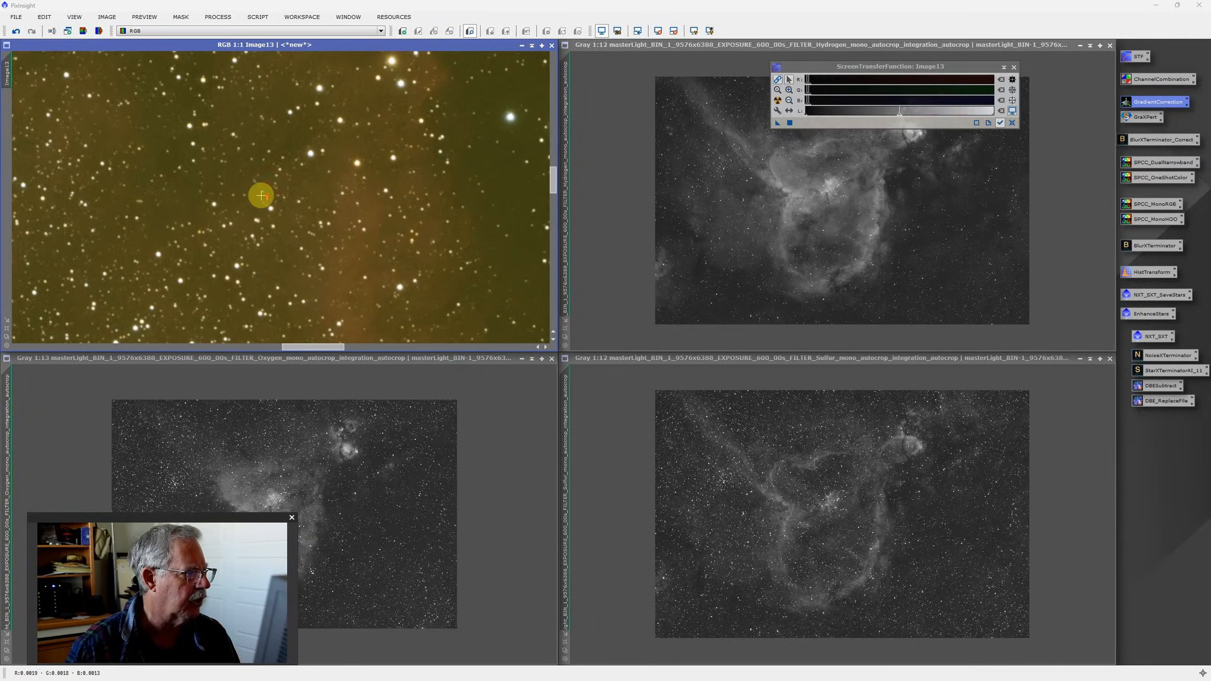
scroll(261, 189, down, 1)
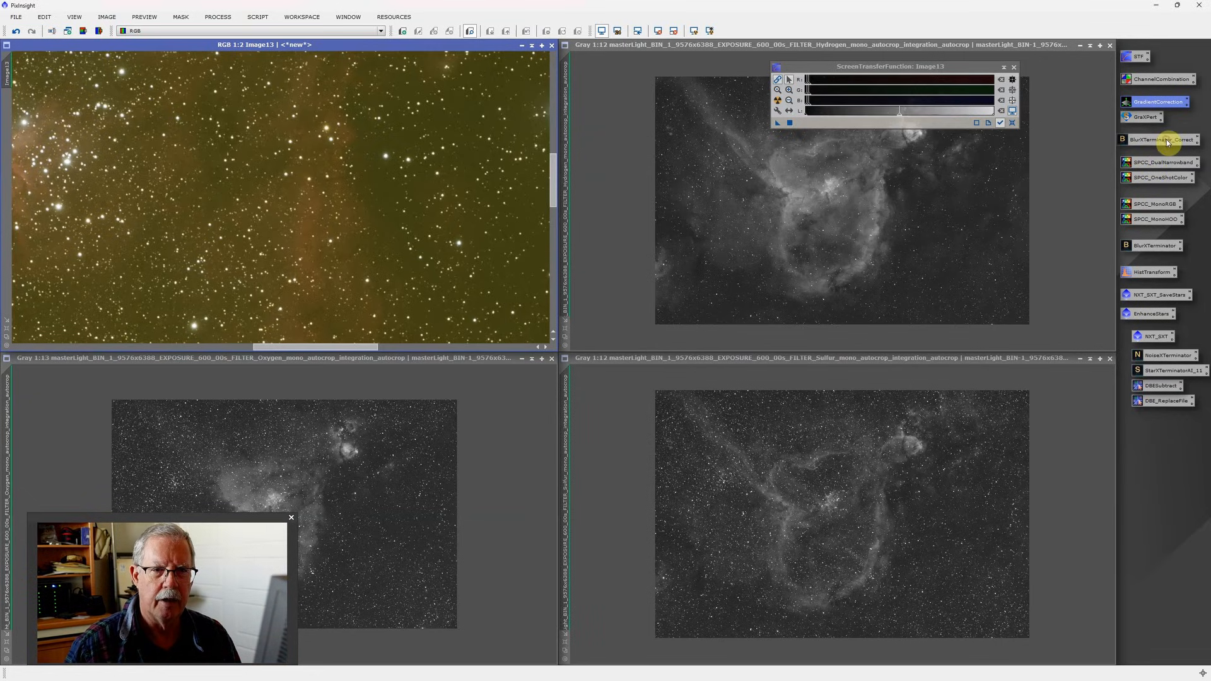
click(1167, 143)
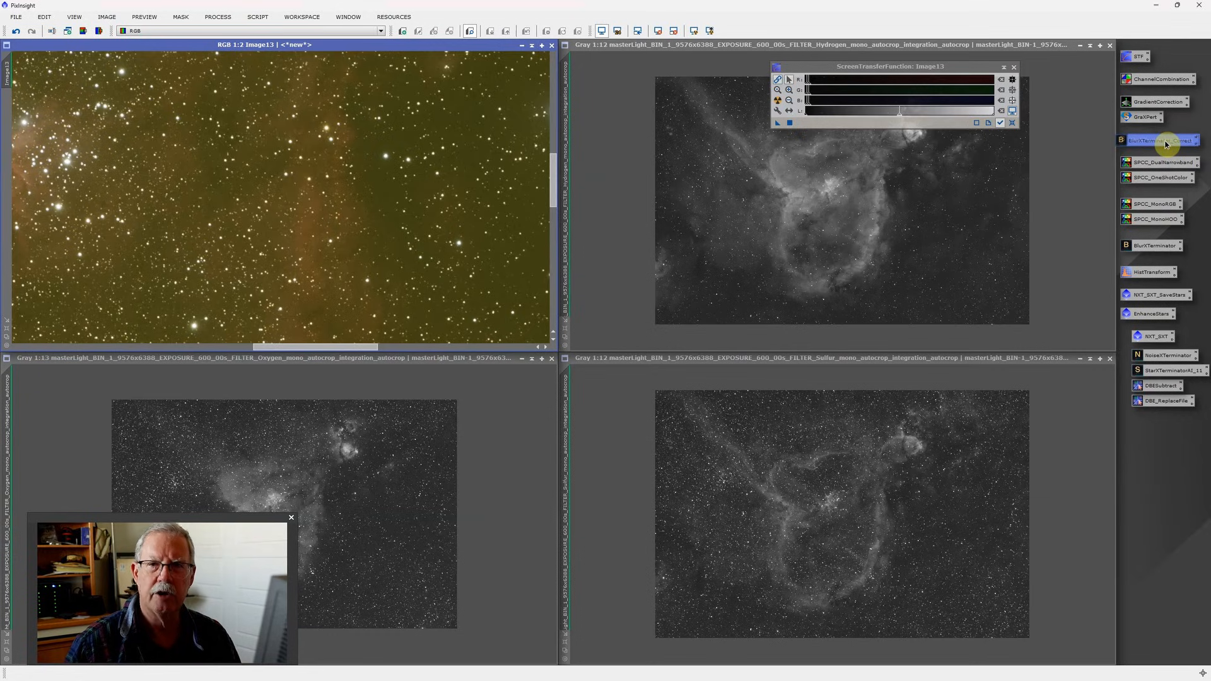
drag(1165, 144, 353, 177)
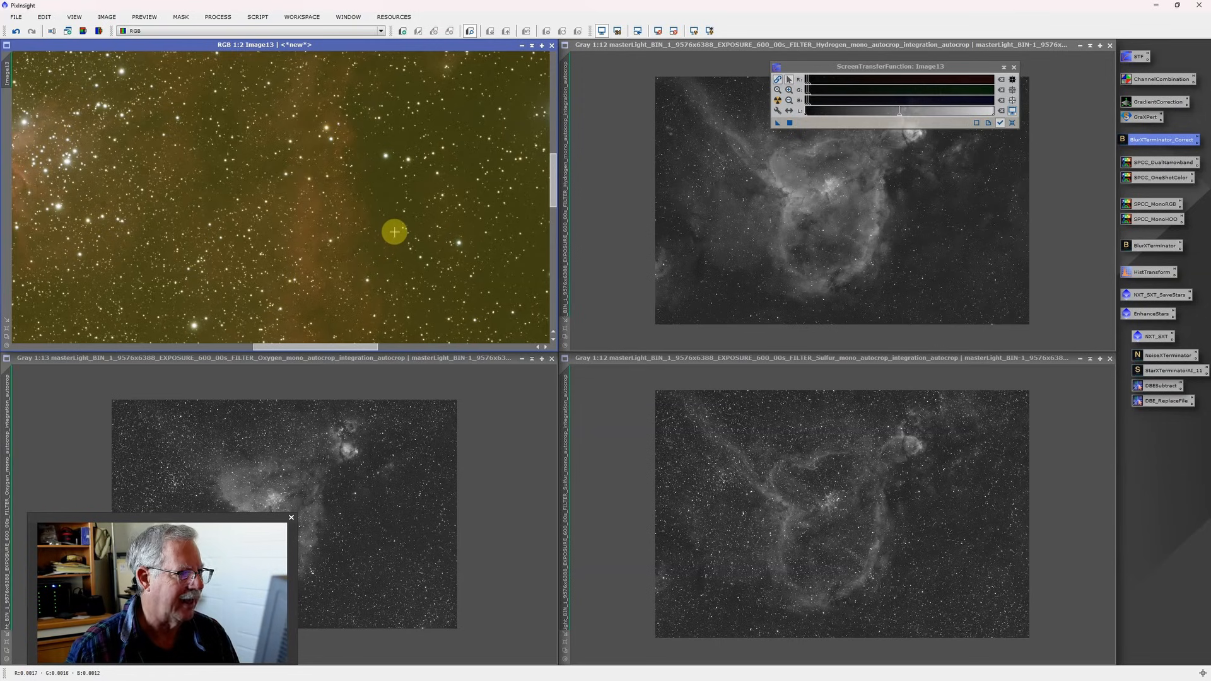
Color-calibrate the RGB image with SPCC_MonoRGB, dismiss the white balance graphs, and auto-stretch its display again
scroll(337, 200, down, 5)
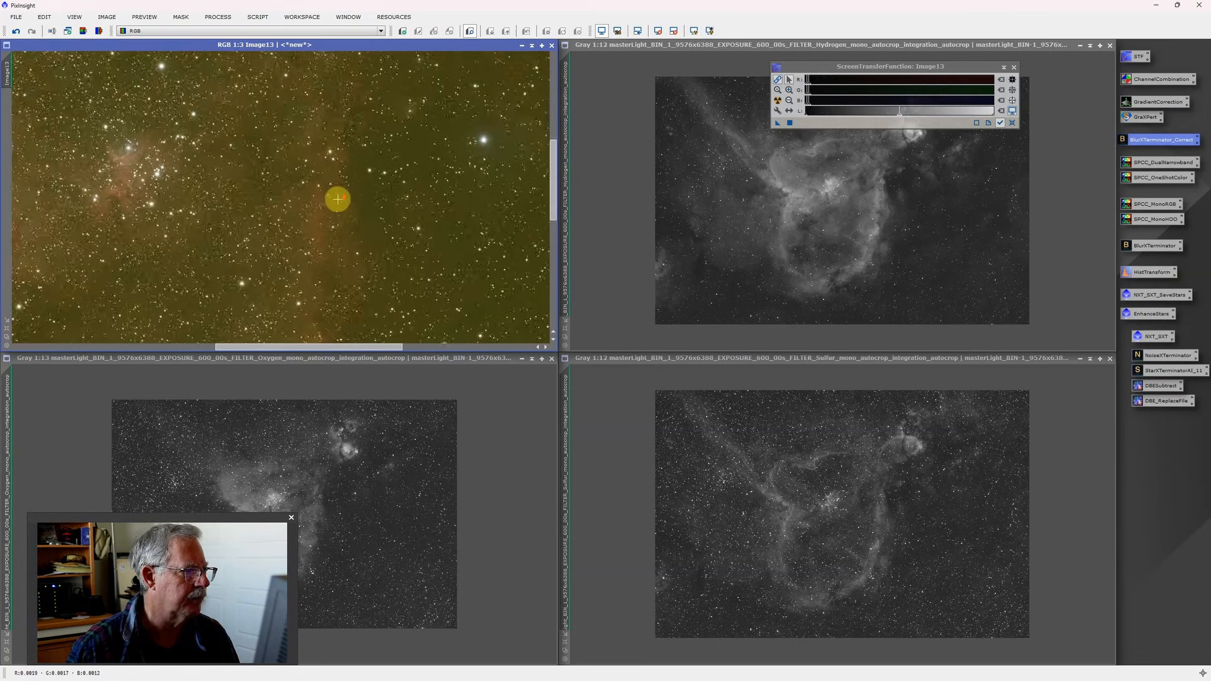
scroll(337, 200, down, 2)
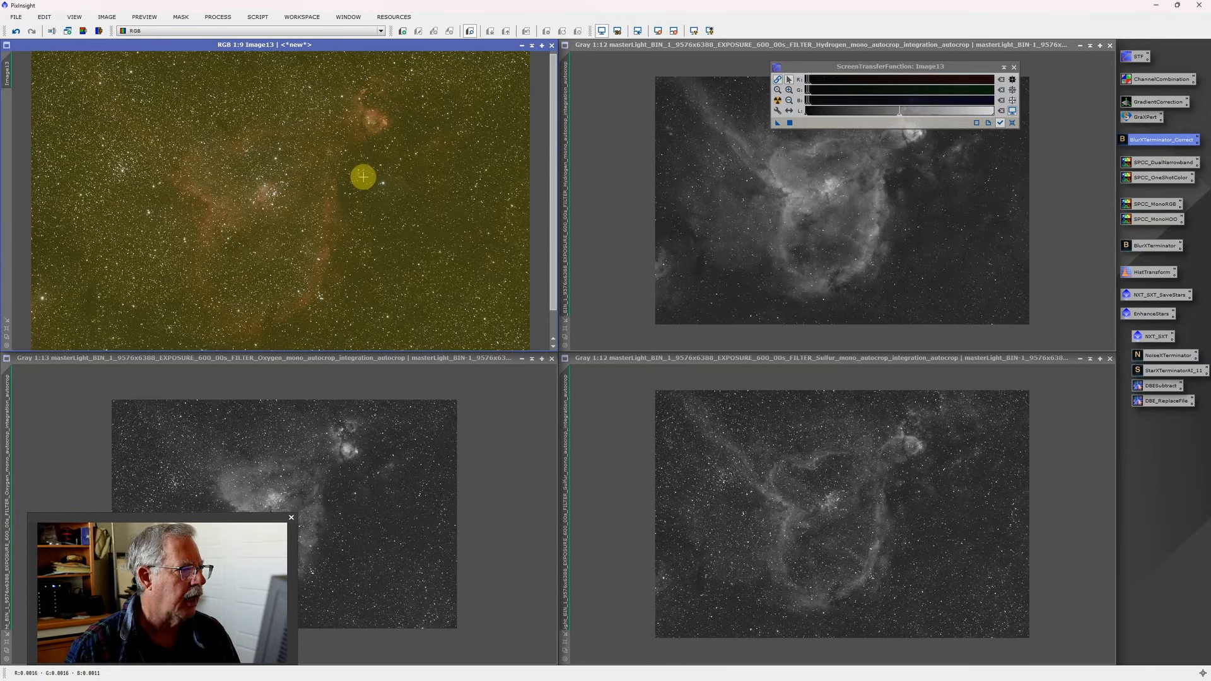
click(1154, 206)
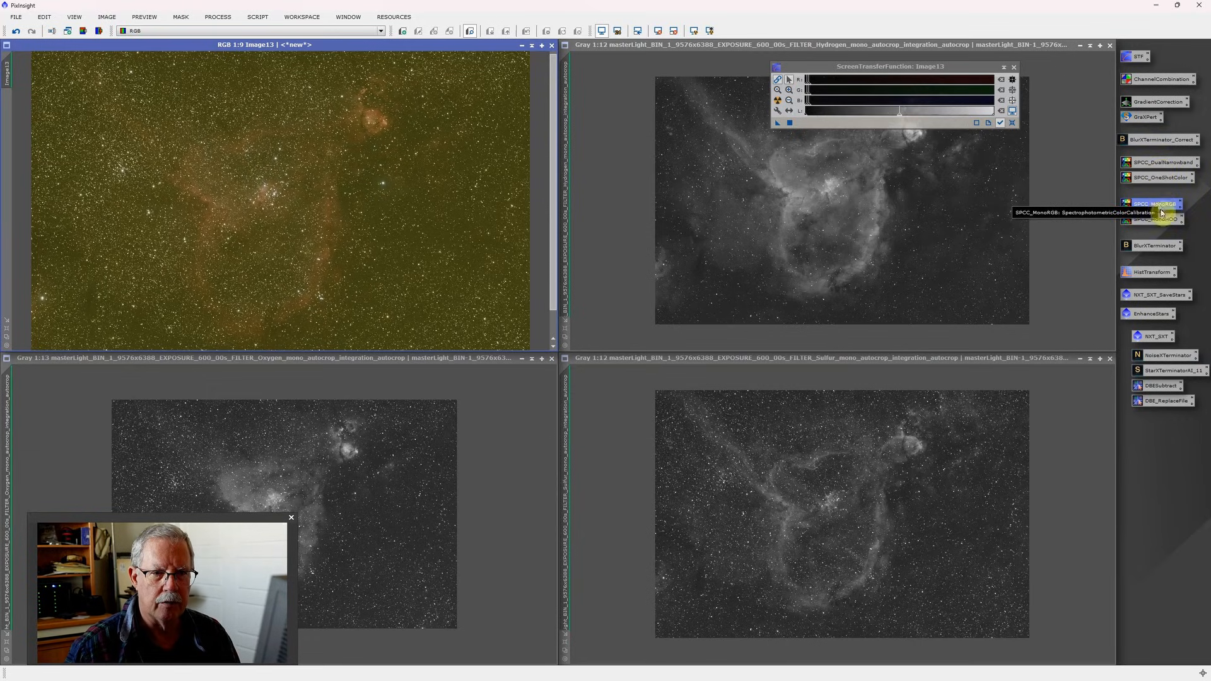
drag(1157, 203, 394, 165)
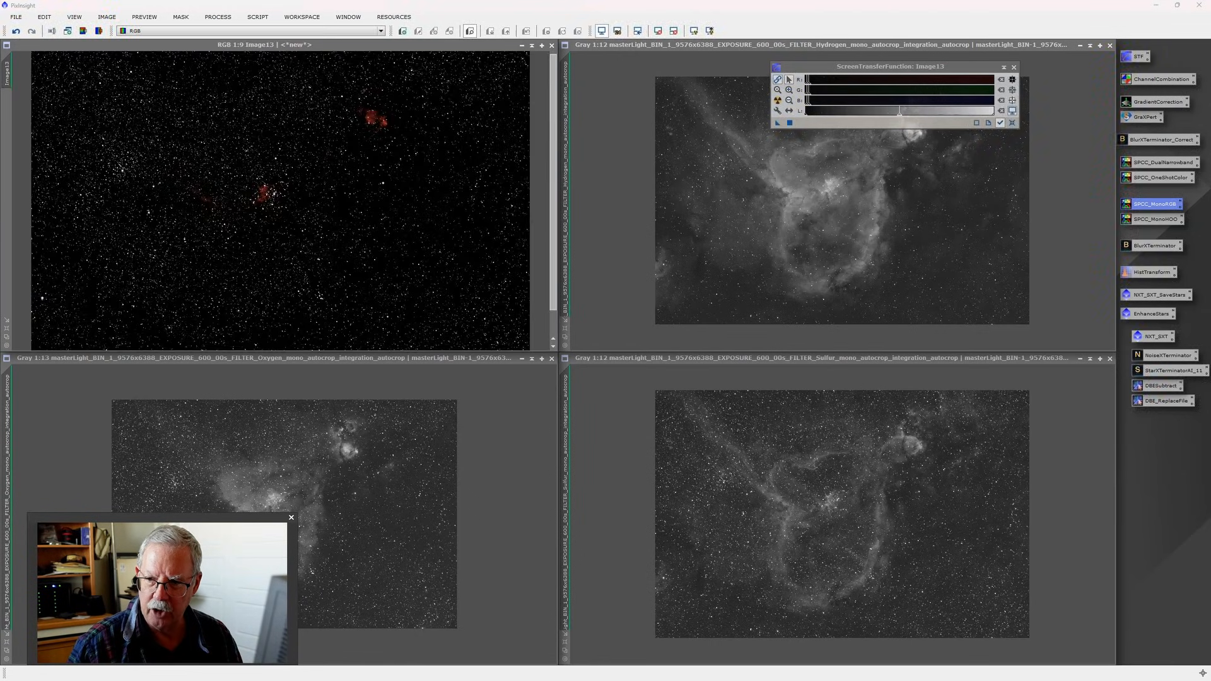
drag(1209, 198, 647, 135)
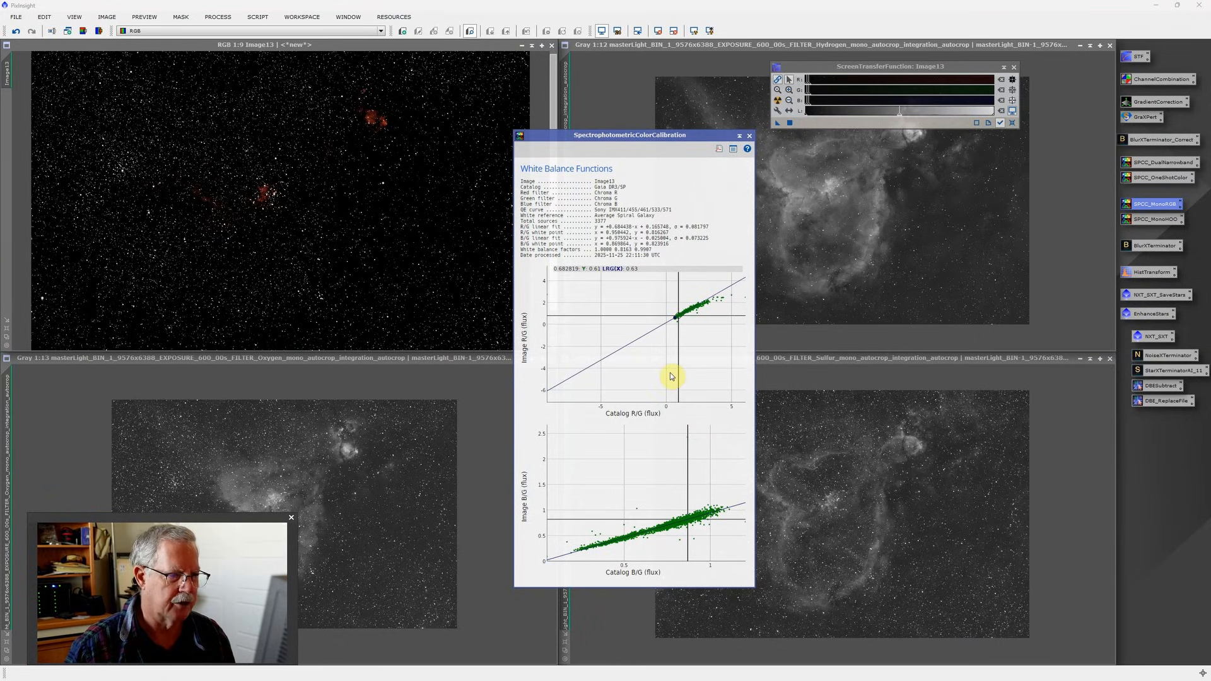
click(749, 136)
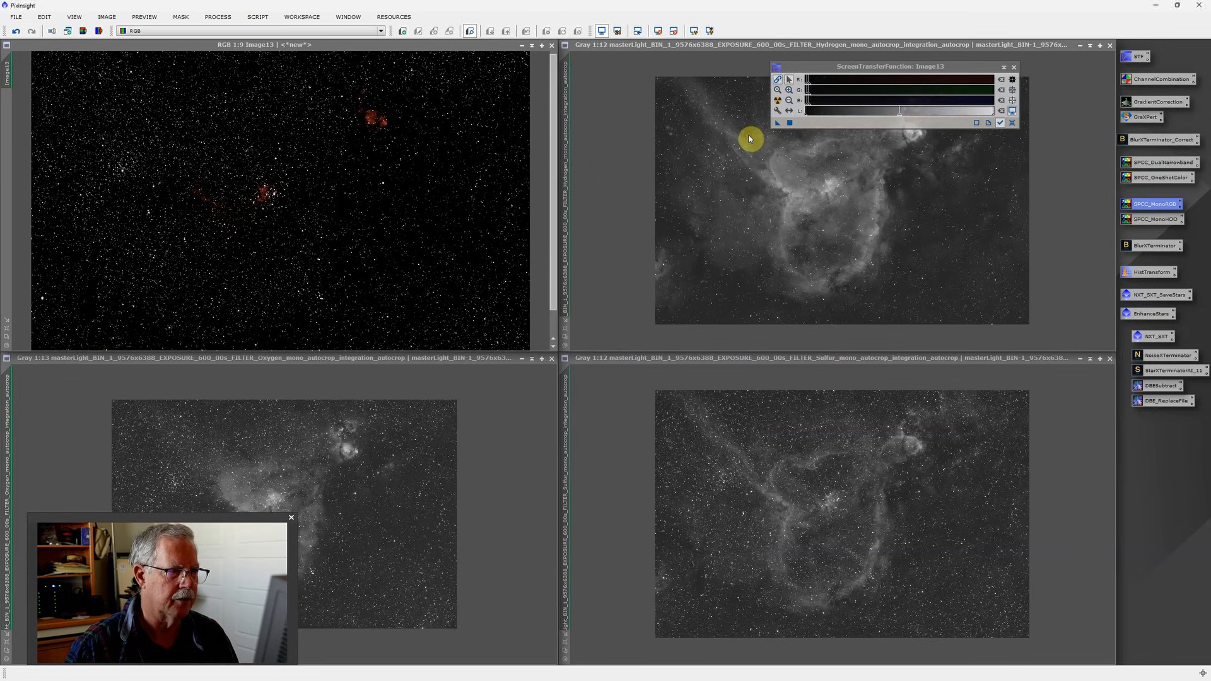
click(778, 101)
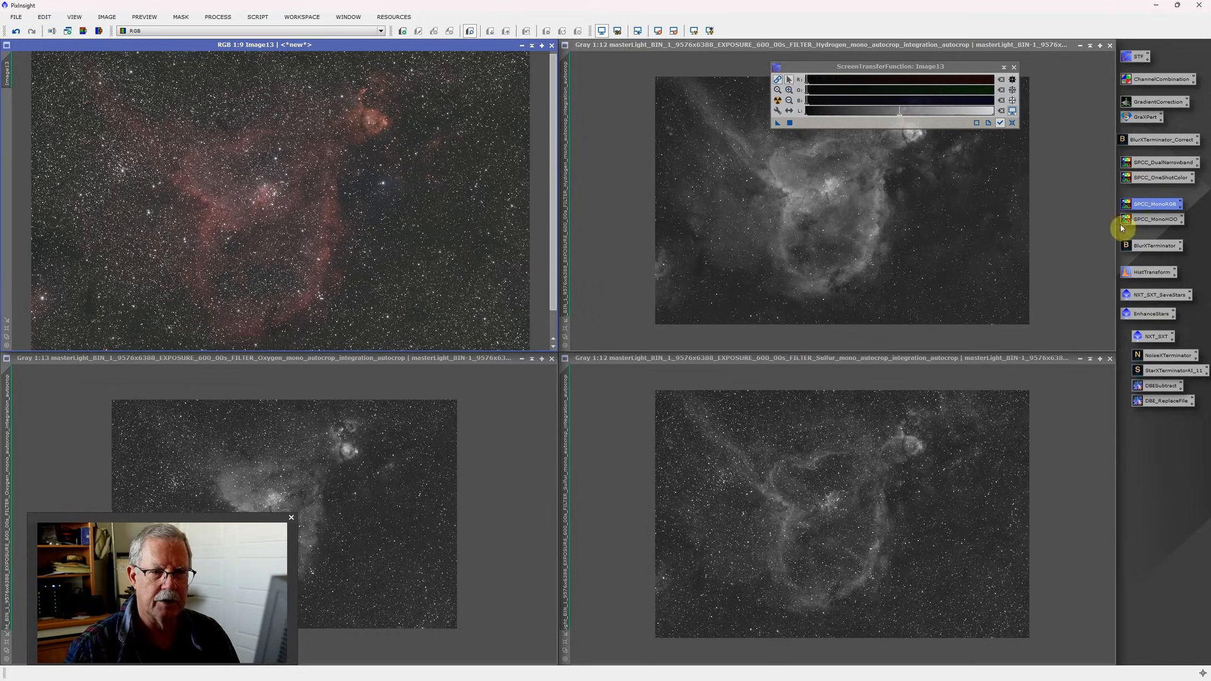
Sharpen the RGB image with the BlurXTerminator process and refresh its auto-stretch
click(1156, 249)
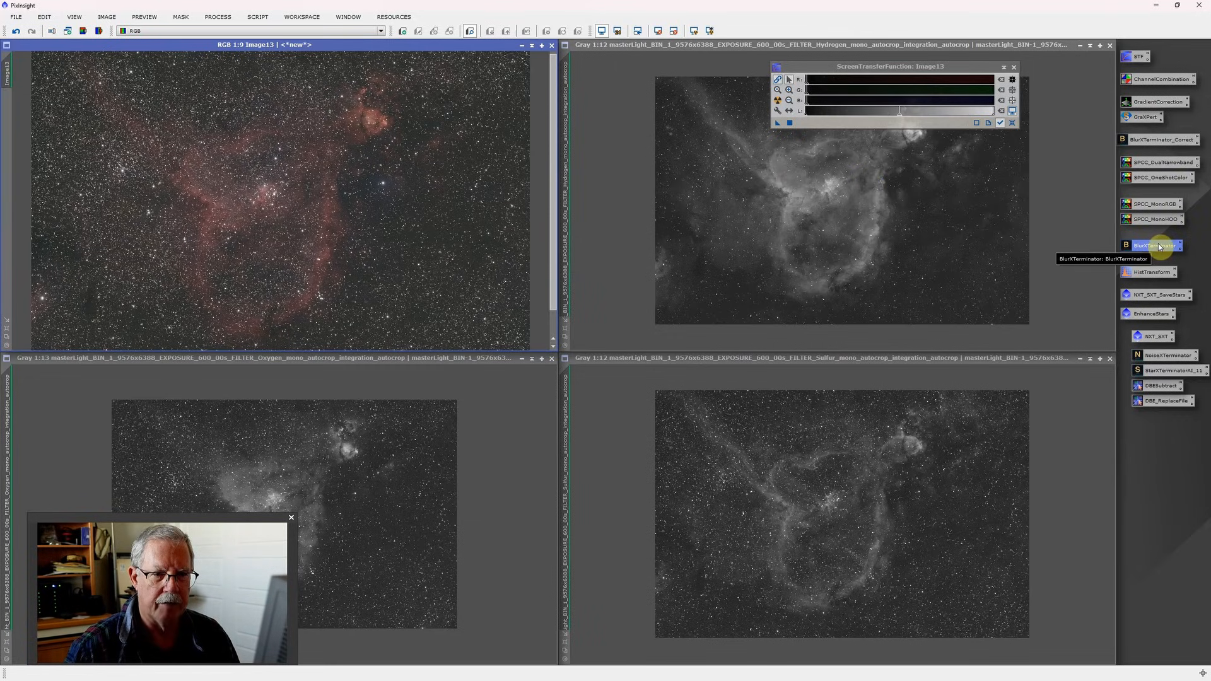
drag(1159, 248, 382, 189)
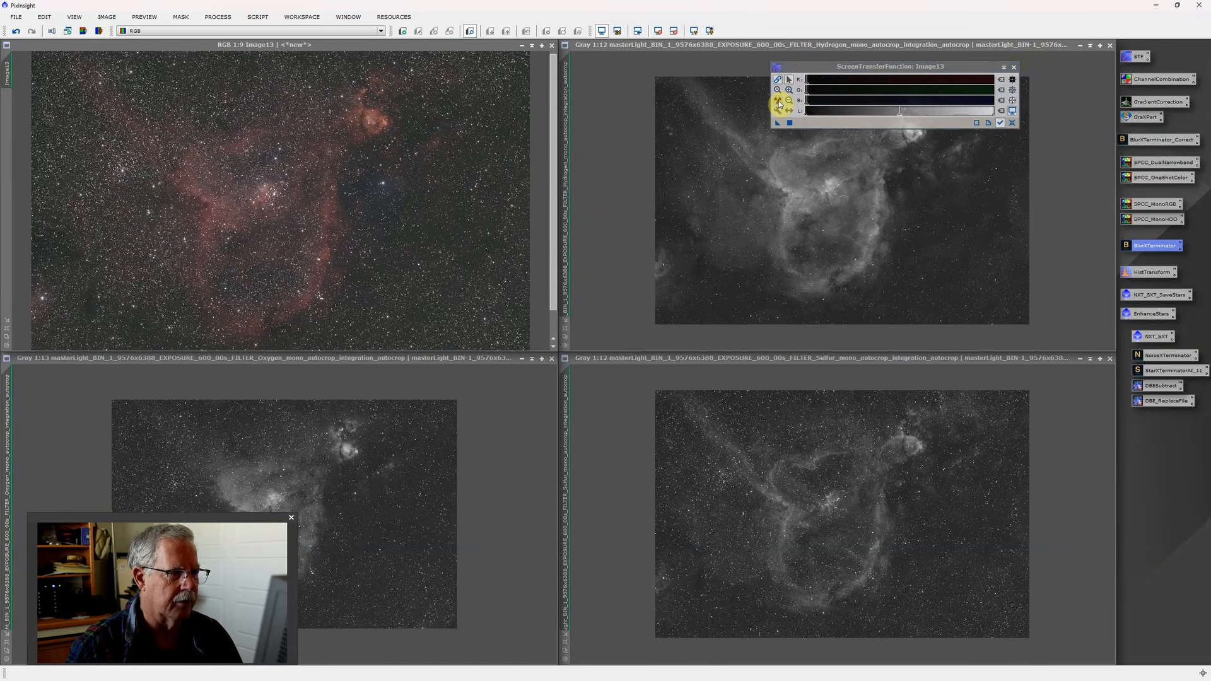
drag(778, 102, 357, 102)
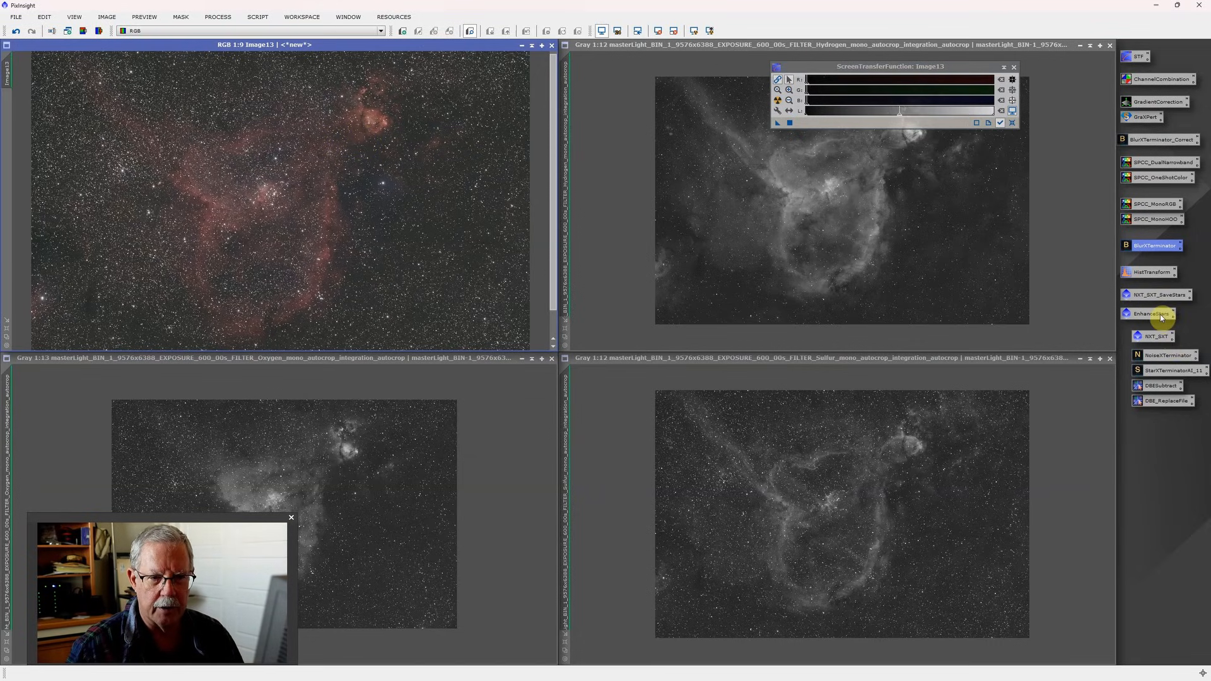
Open HistogramTransformation and darken the RGB image's background by raising the linked shadows point in its screen stretch
double_click(1159, 272)
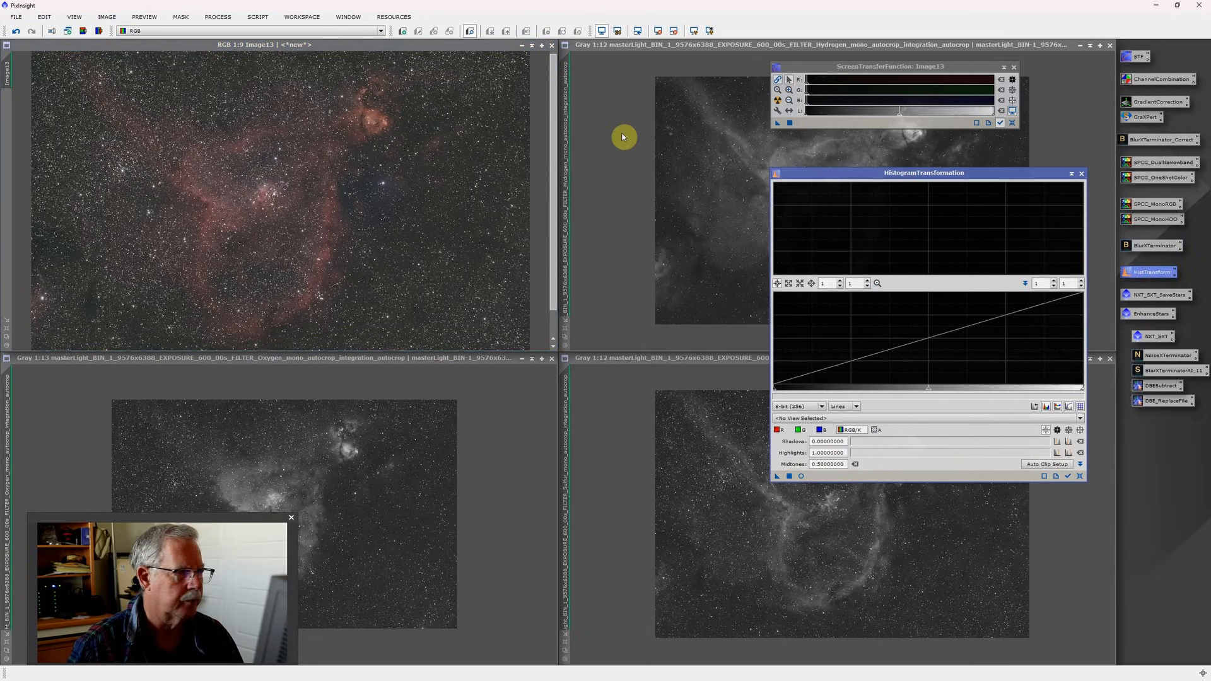
click(817, 84)
scroll(818, 84, down, 5)
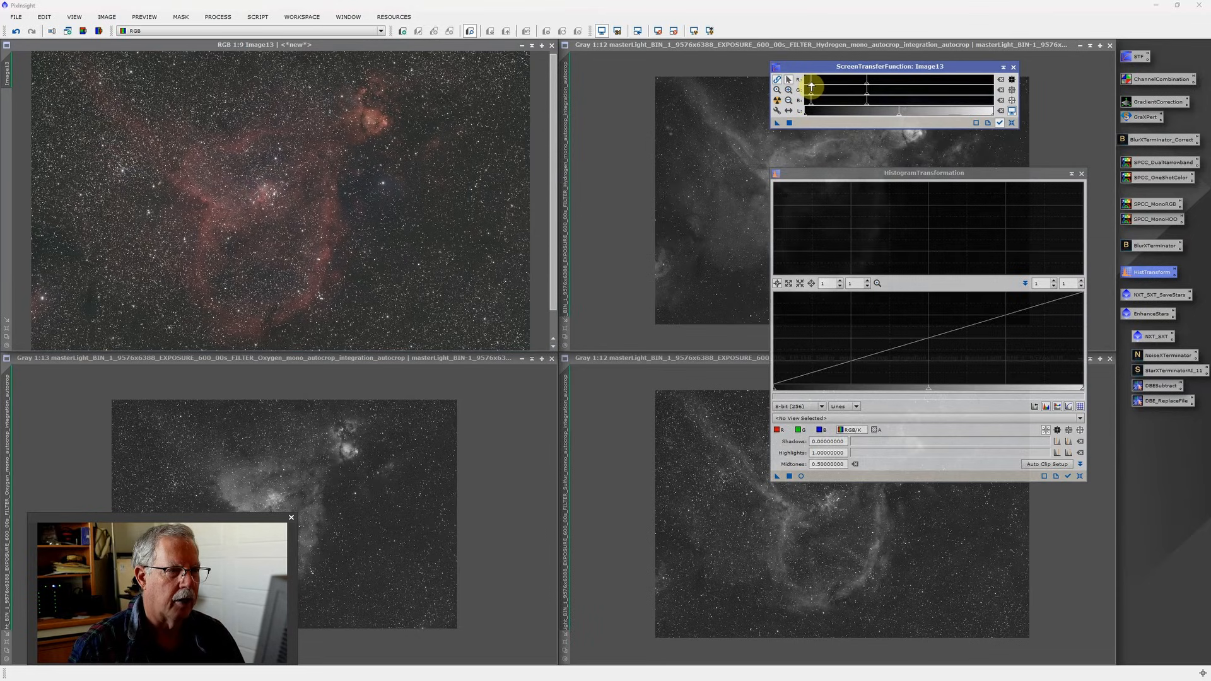
mouse_move(812, 86)
mouse_down()
mouse_move(869, 87)
mouse_move(818, 86)
mouse_up()
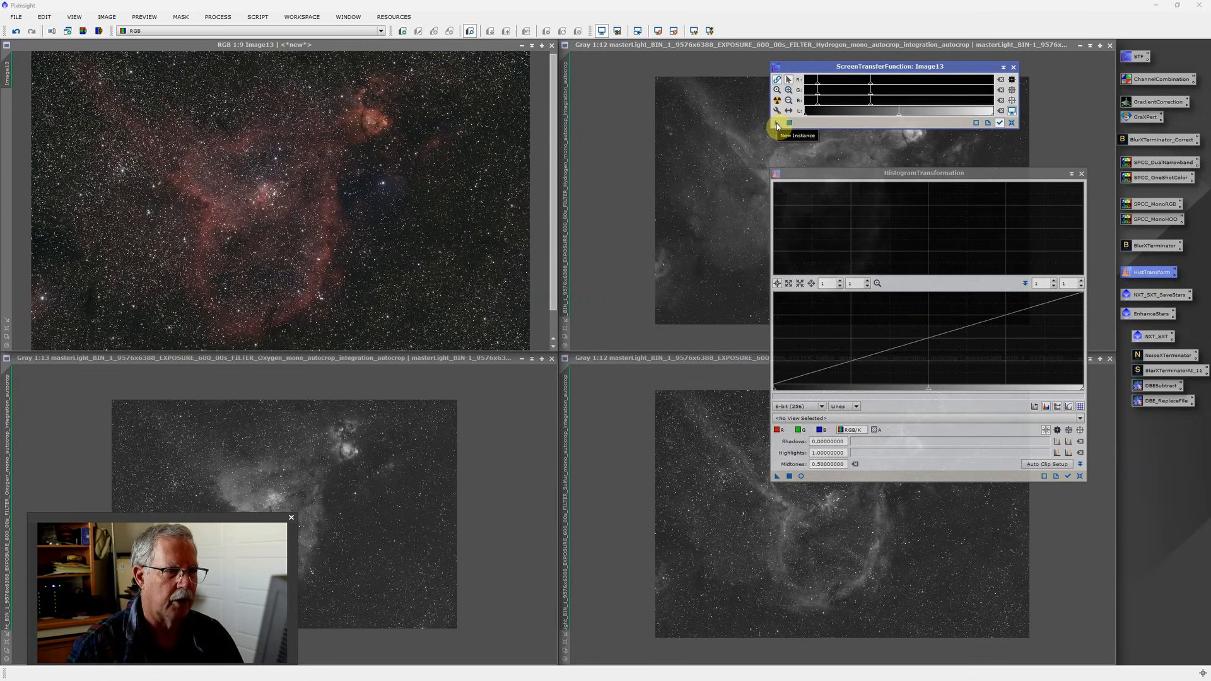
Transfer the RGB screen stretch into HistogramTransformation, apply it permanently to the RGB image, and disable that image's screen stretch
drag(776, 126, 842, 481)
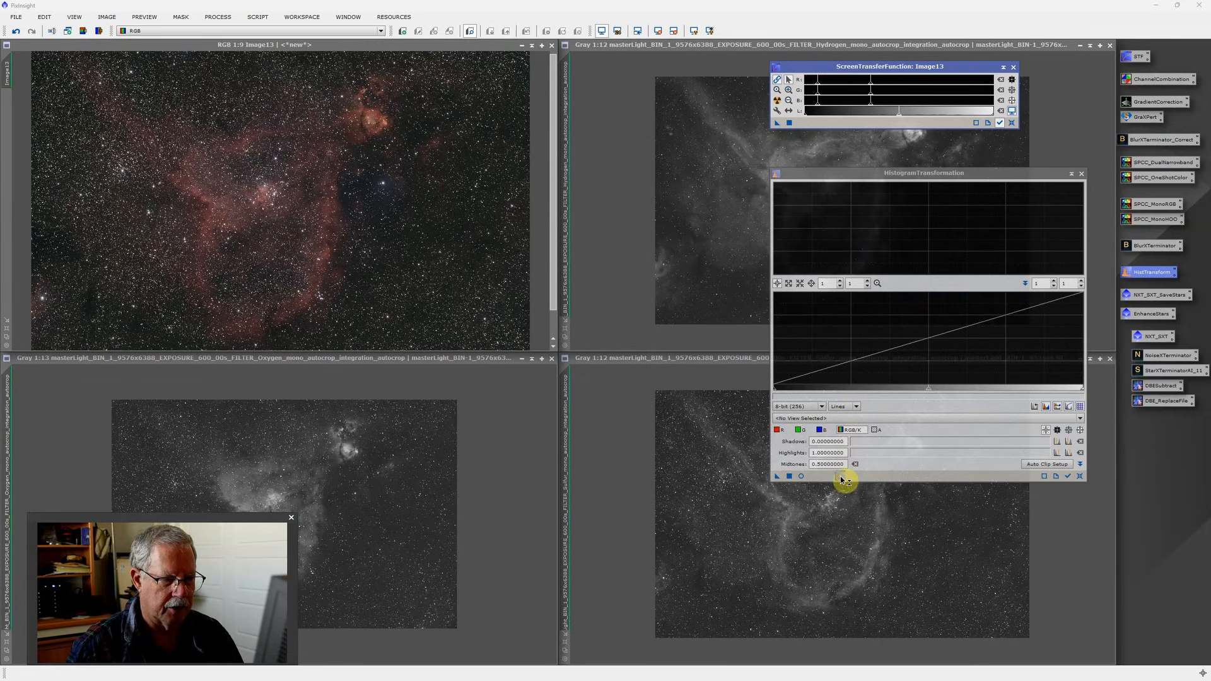
drag(843, 480, 842, 479)
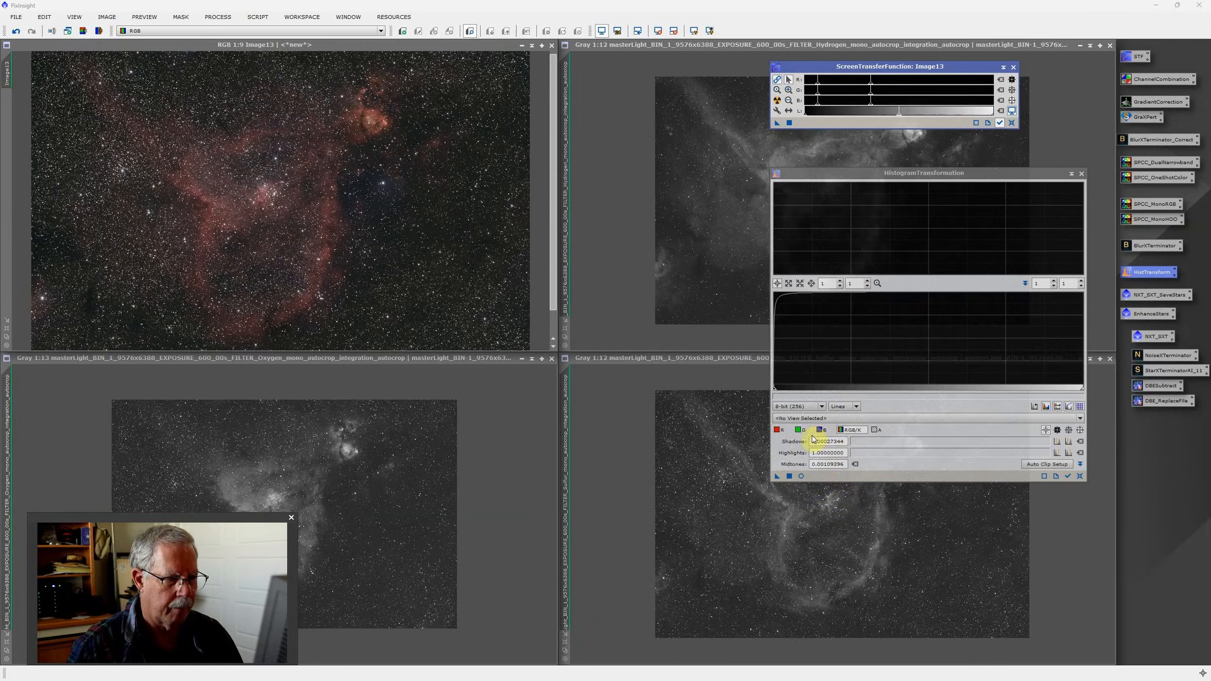
click(789, 477)
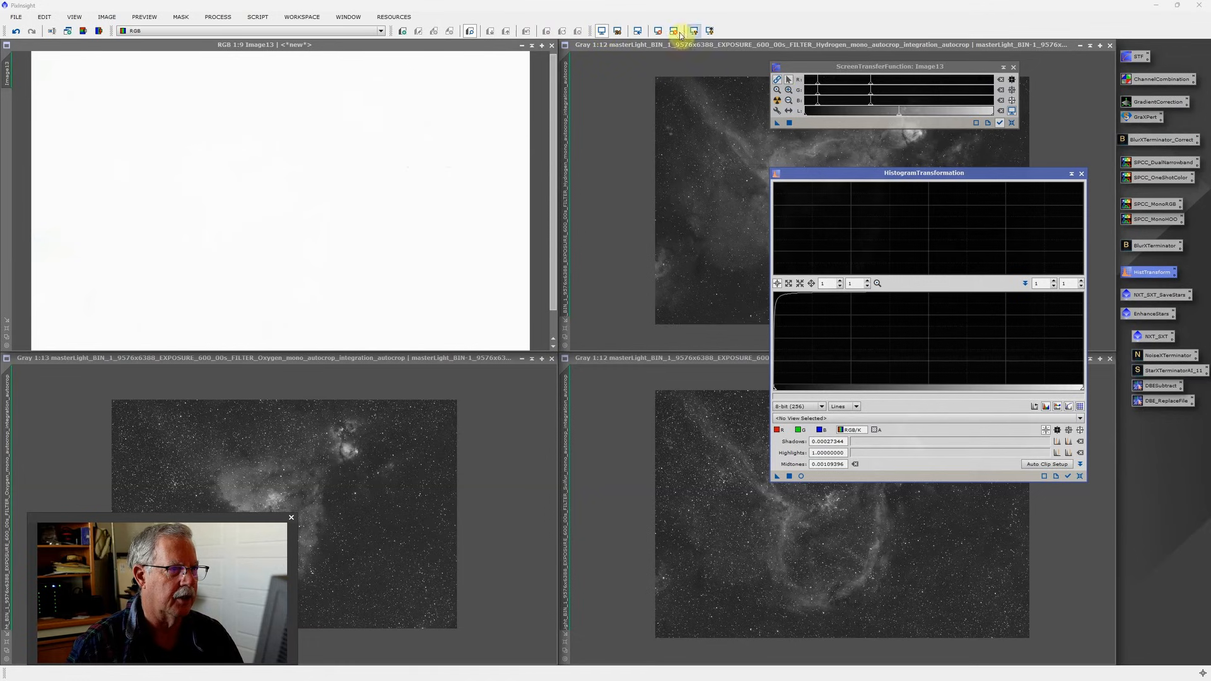
click(602, 31)
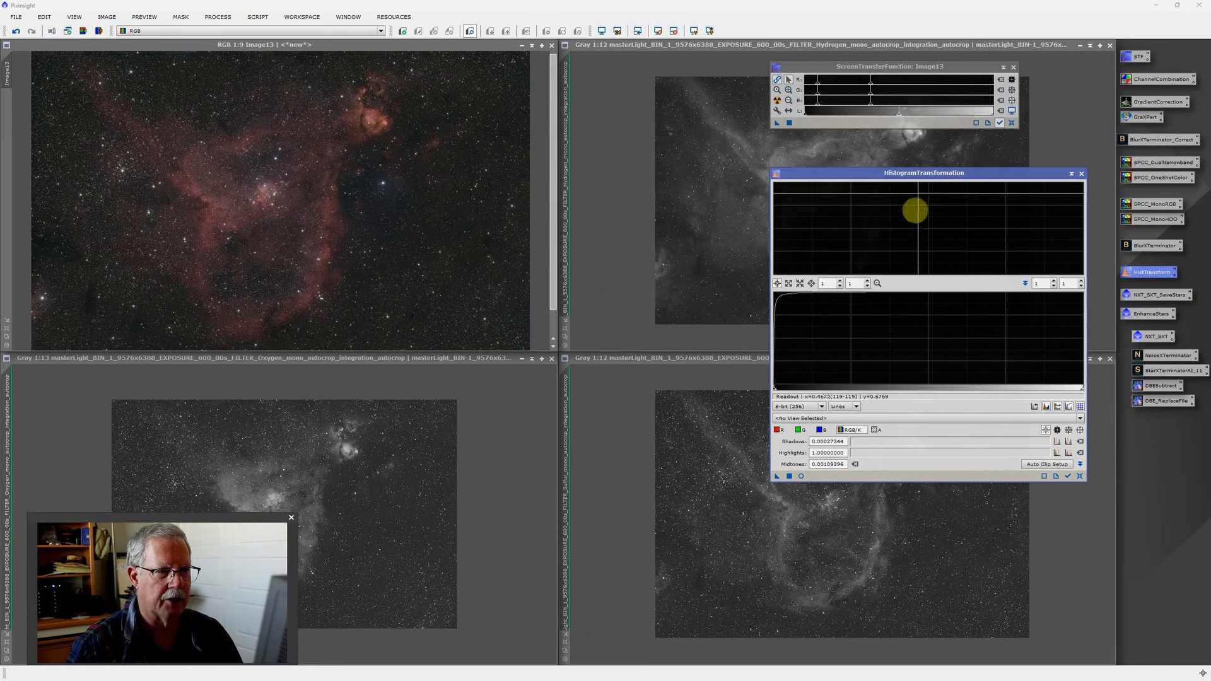
Move HistogramTransformation clear of the Hydrogen image, auto-stretch that image, and fine-tune its shadows and midtones for a darker background
drag(922, 176, 341, 98)
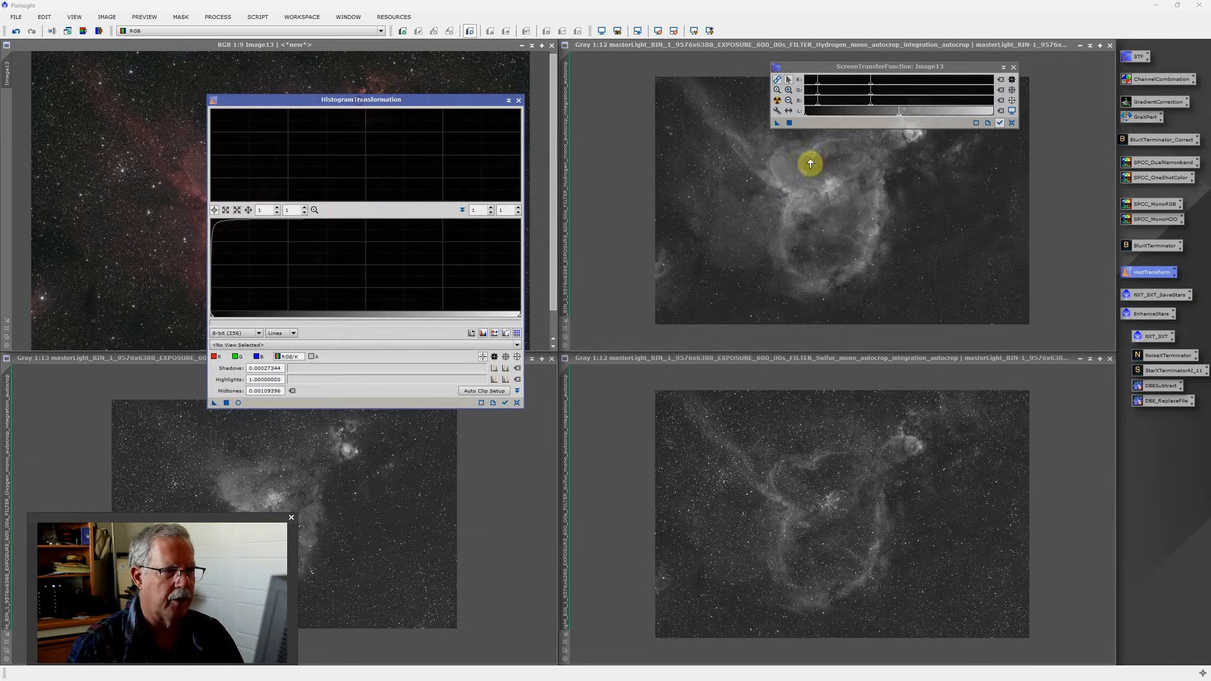
click(637, 73)
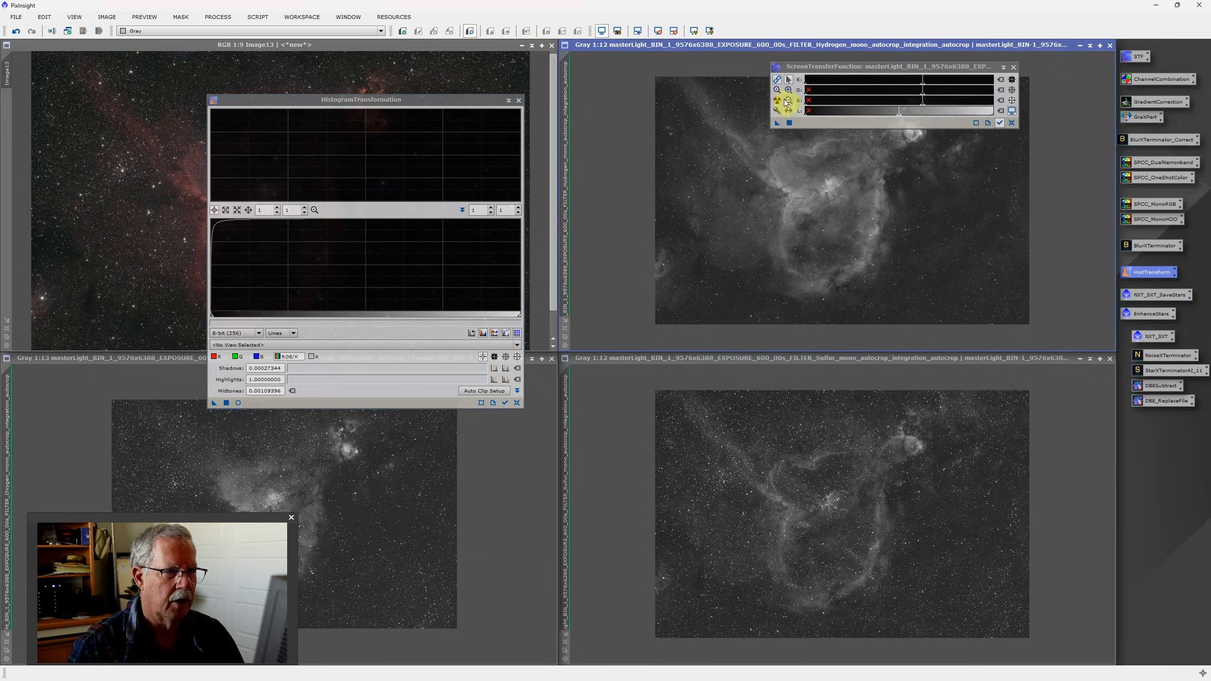
click(776, 100)
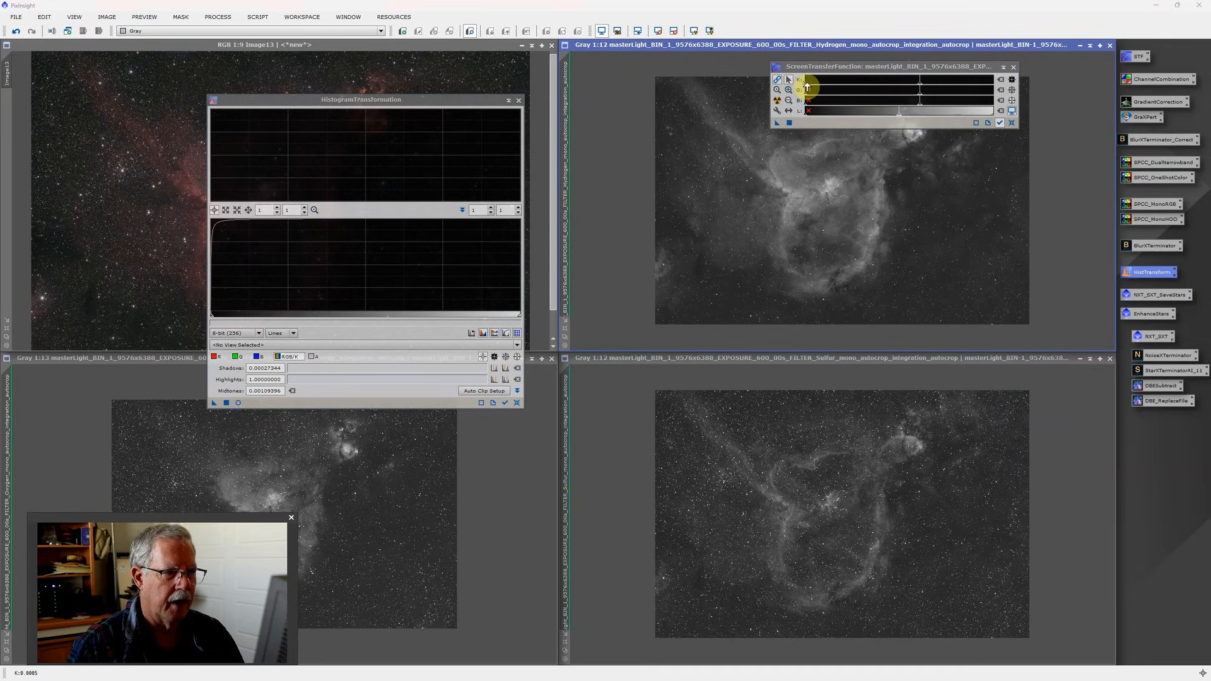
drag(807, 86, 811, 87)
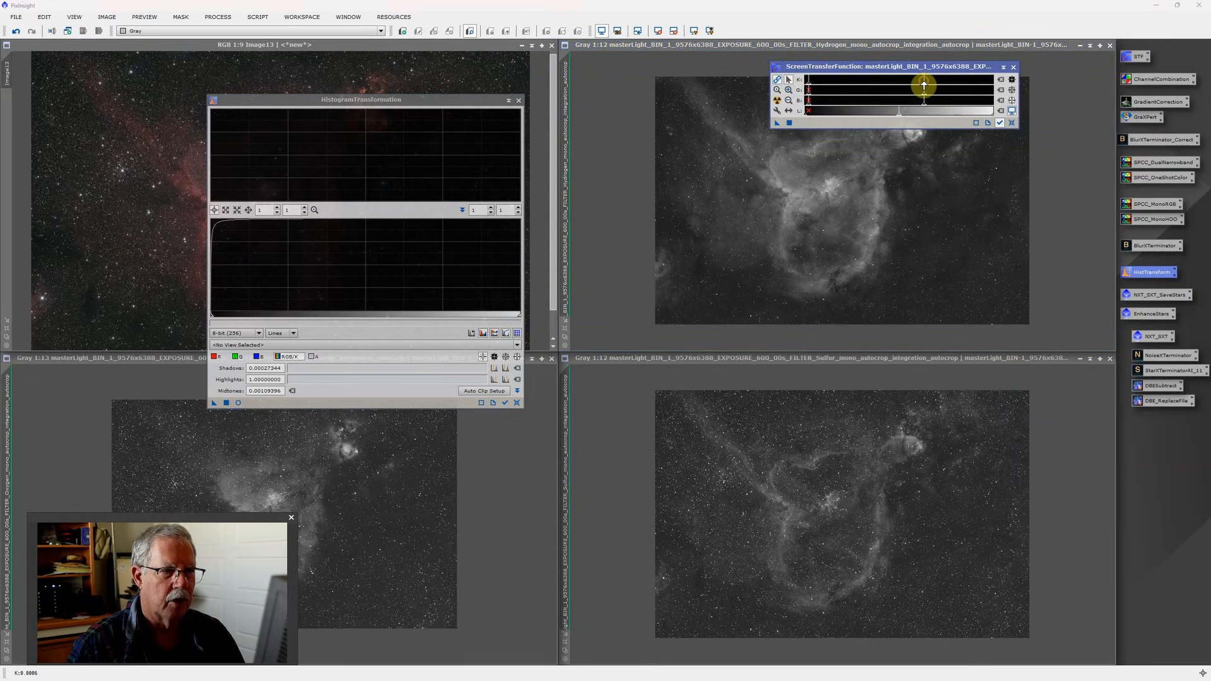
drag(924, 85, 920, 85)
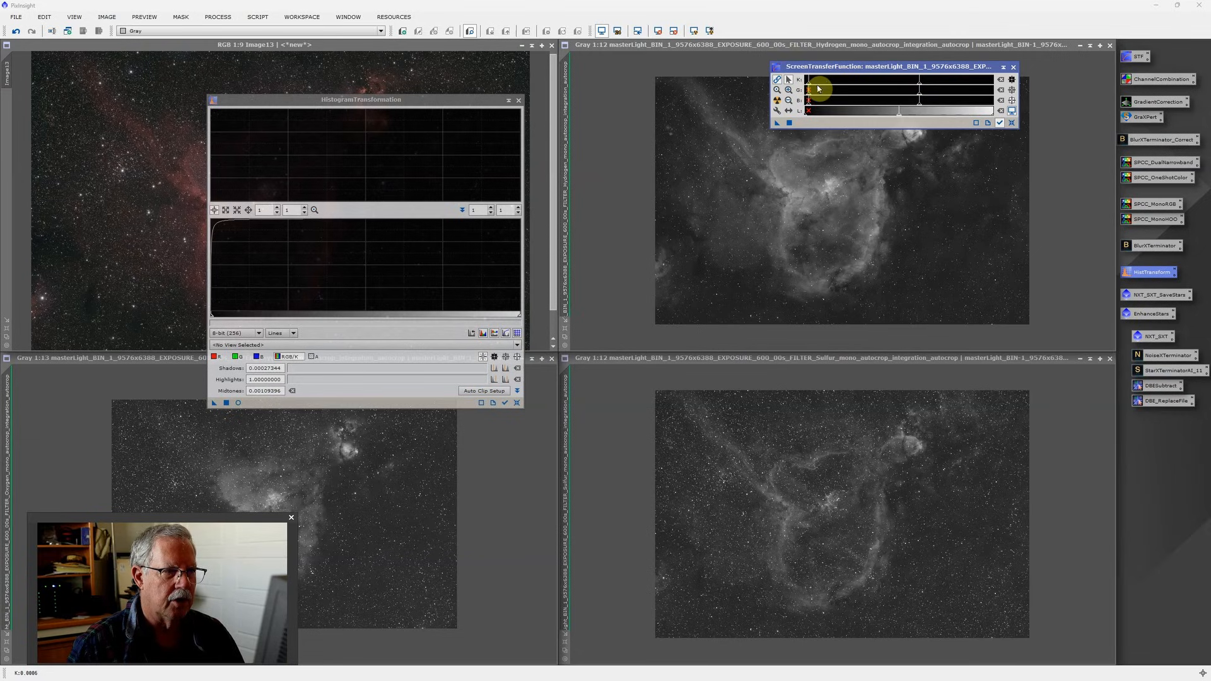
drag(804, 86, 812, 85)
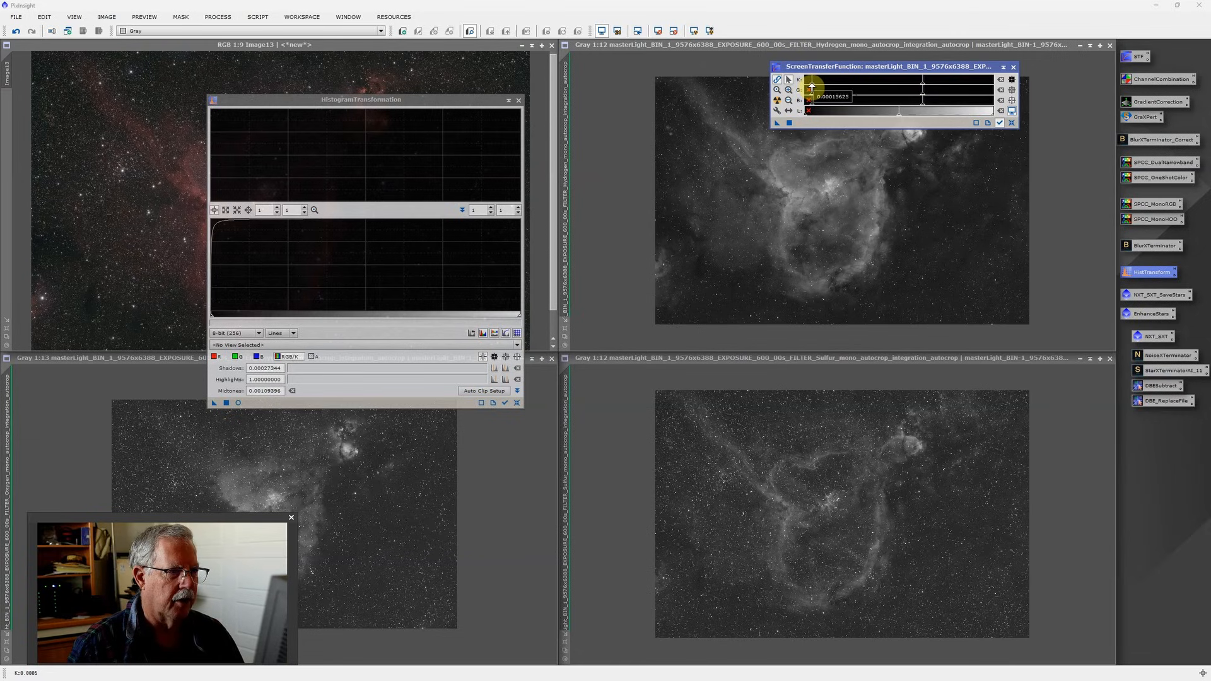
drag(923, 86, 914, 89)
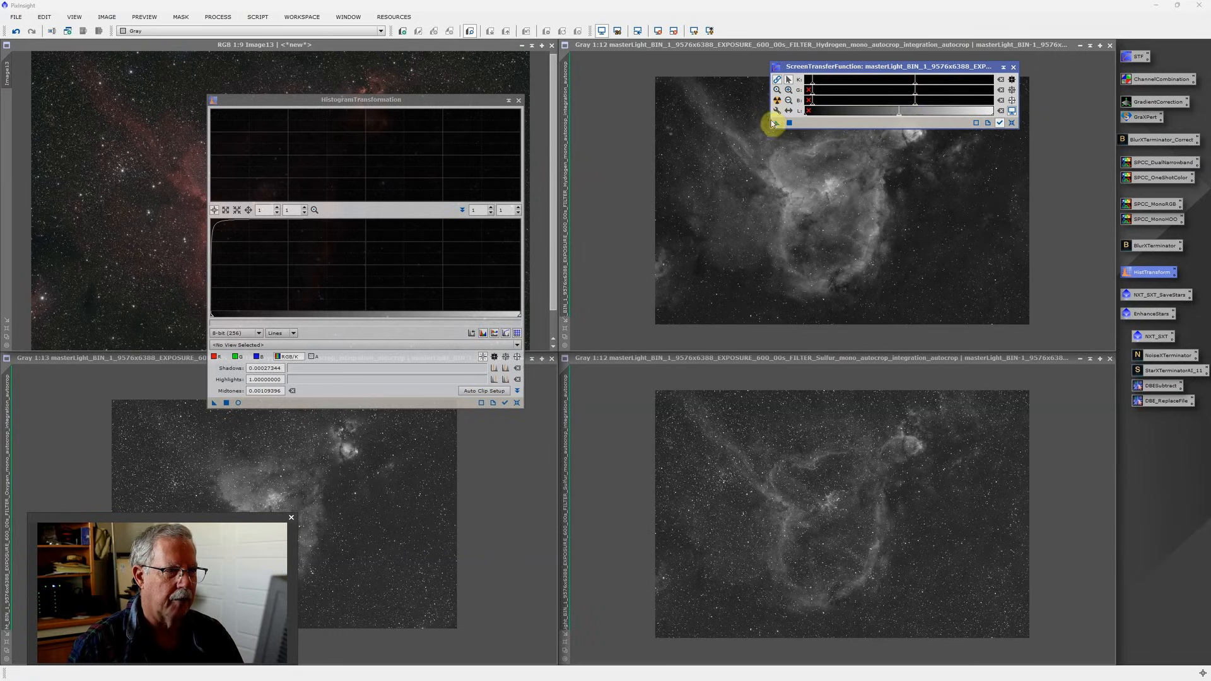
Transfer the Hydrogen screen stretch into HistogramTransformation and apply it permanently to the Hydrogen image
drag(777, 124, 364, 400)
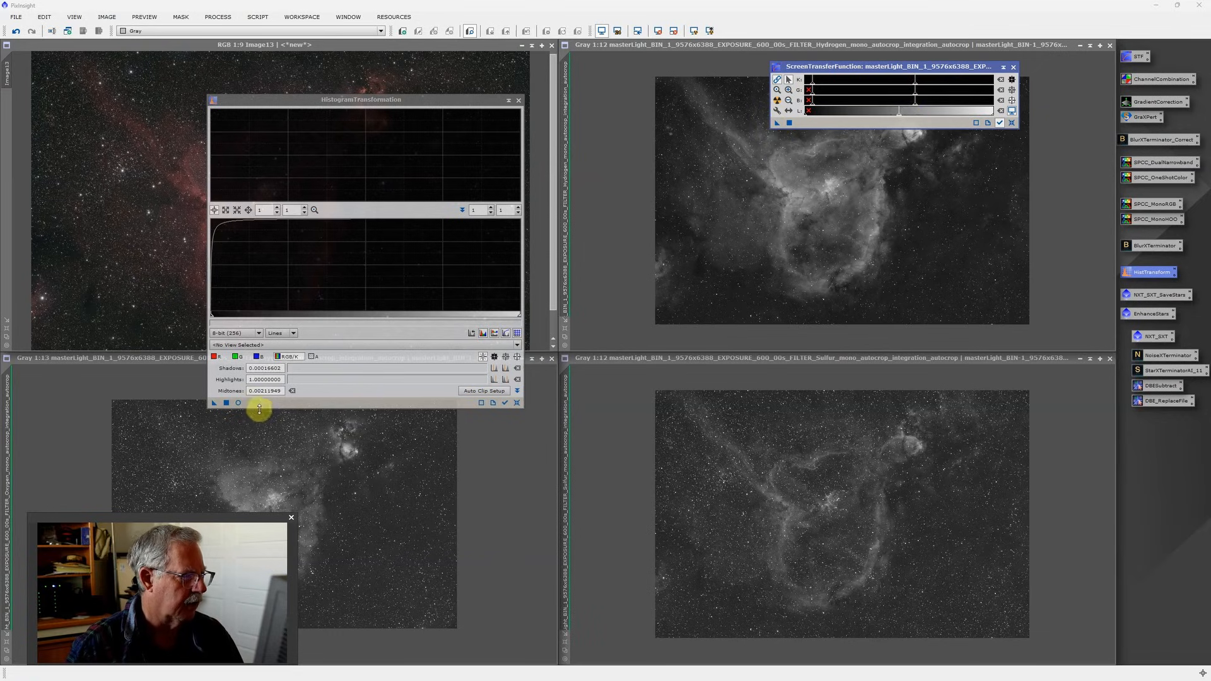
click(226, 402)
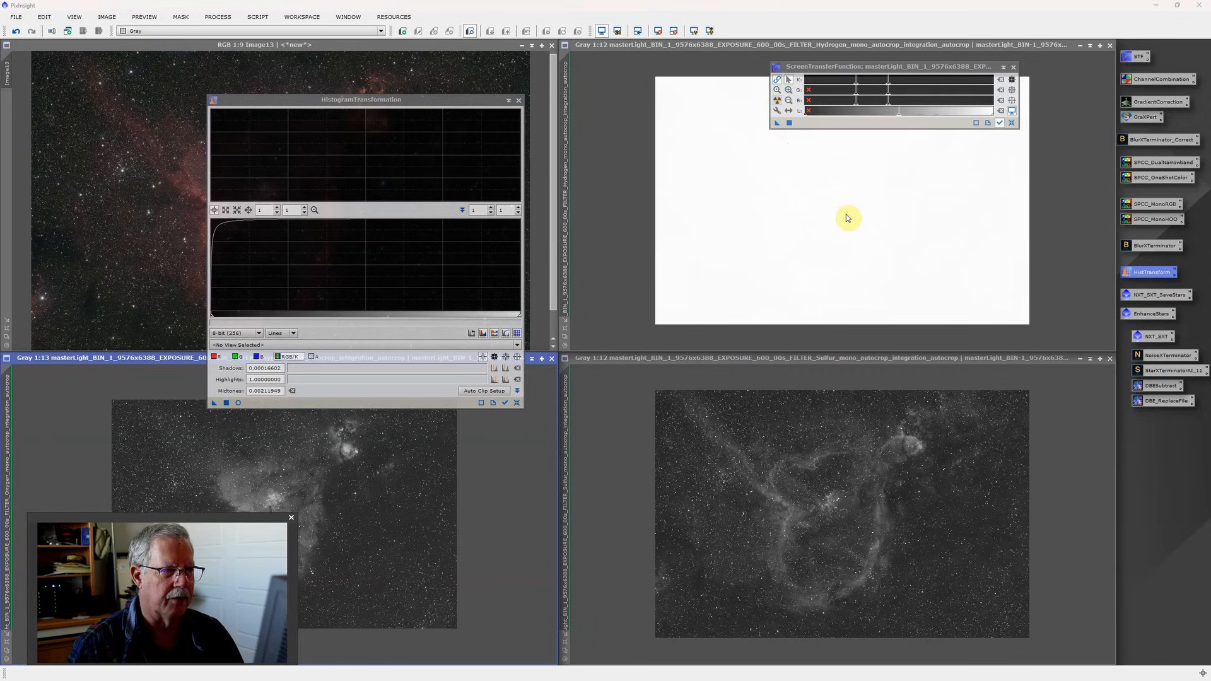
Fine-tune the Oxygen image's screen-stretch shadows and midtones, then transfer the stretch into HistogramTransformation and apply it permanently to that image
click(856, 84)
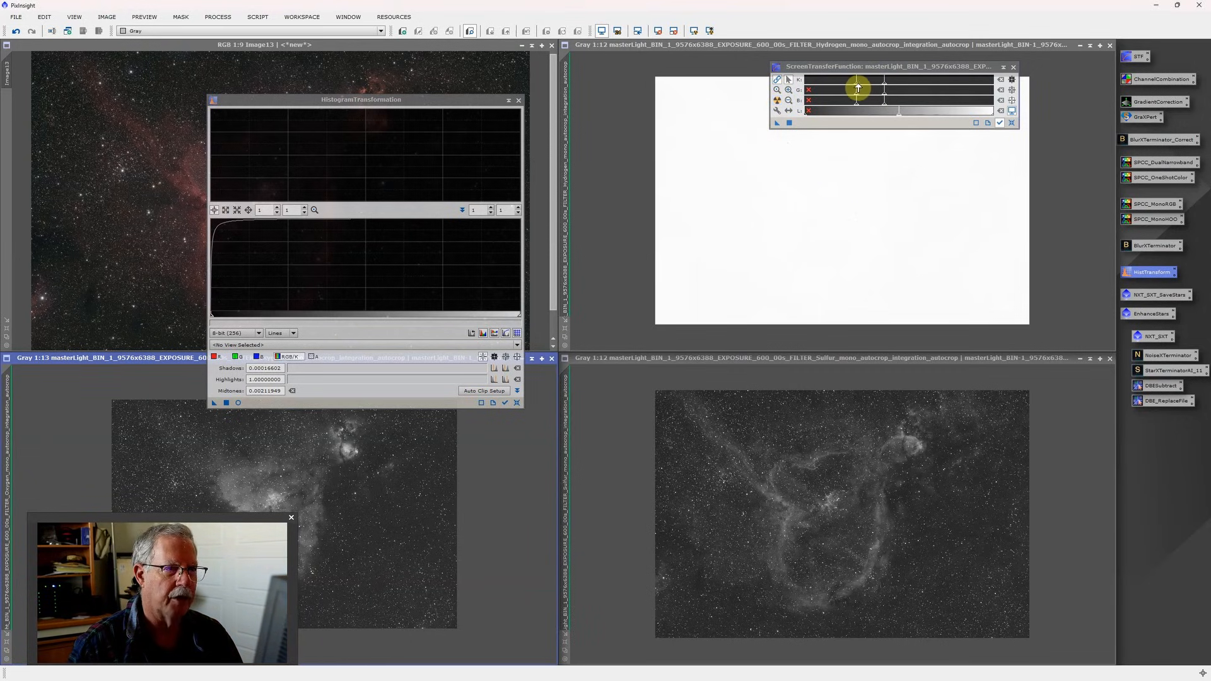
mouse_move(856, 87)
mouse_down()
mouse_move(911, 86)
mouse_move(858, 87)
mouse_up()
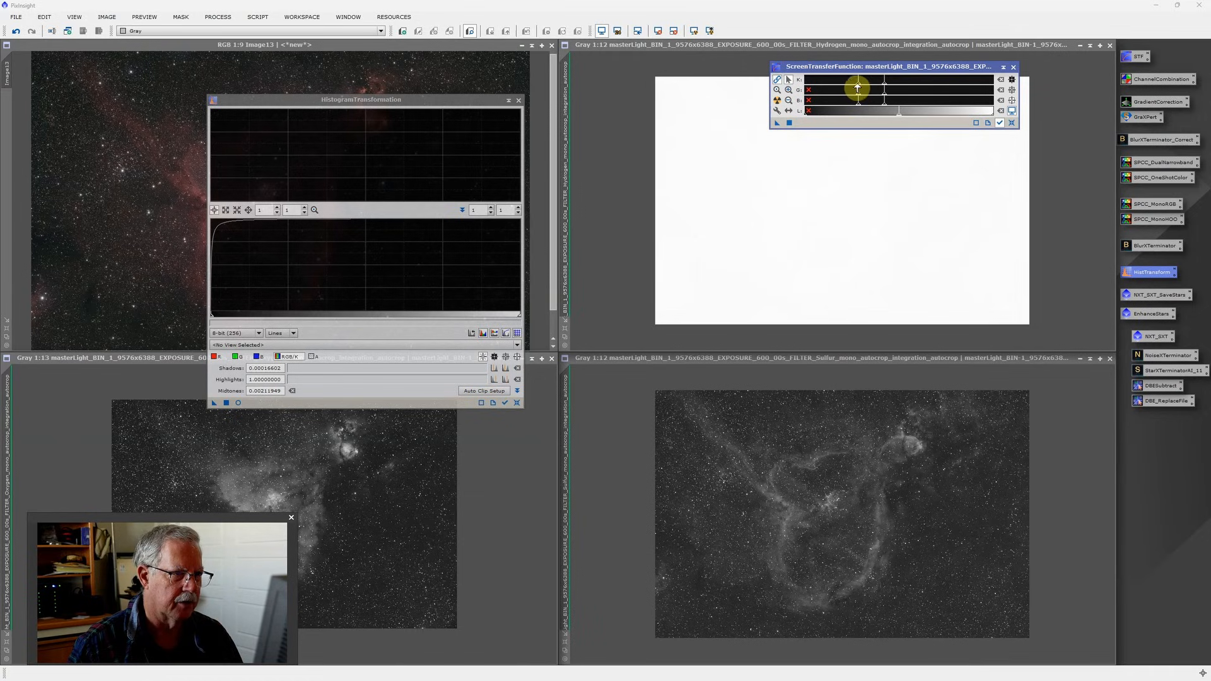
drag(858, 87, 857, 87)
drag(777, 123, 227, 403)
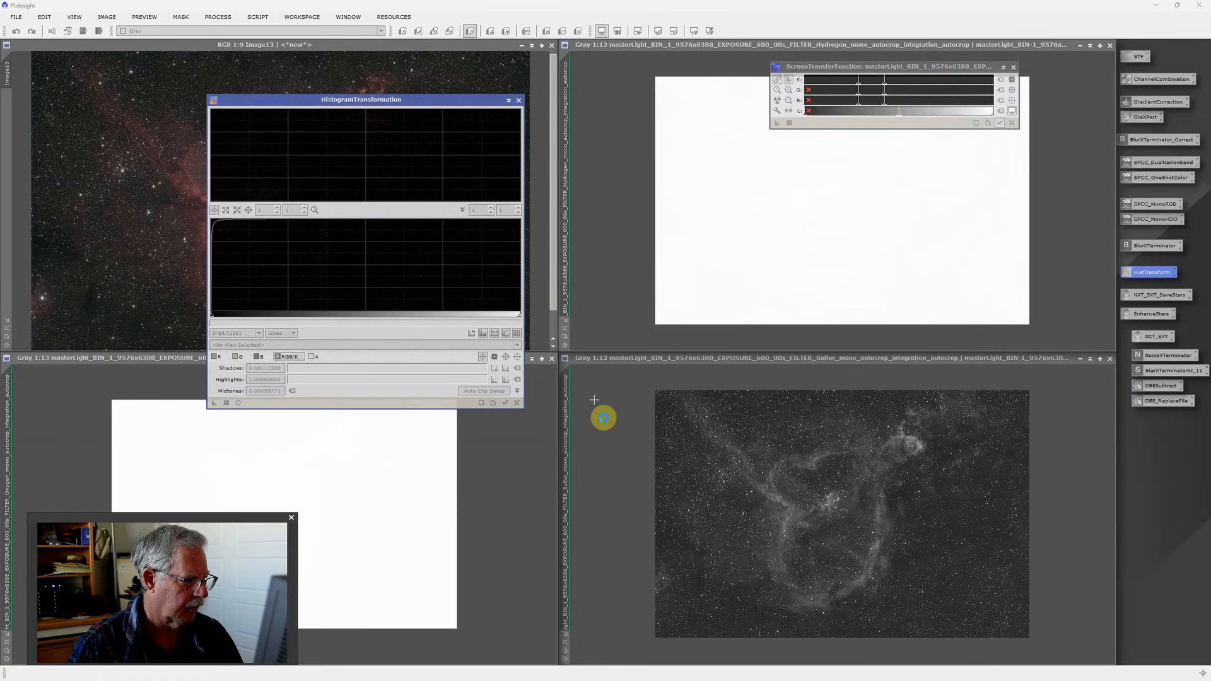
Auto-stretch the Sulfur image, raise its shadows for a darker background, and apply that stretch permanently through HistogramTransformation
click(603, 417)
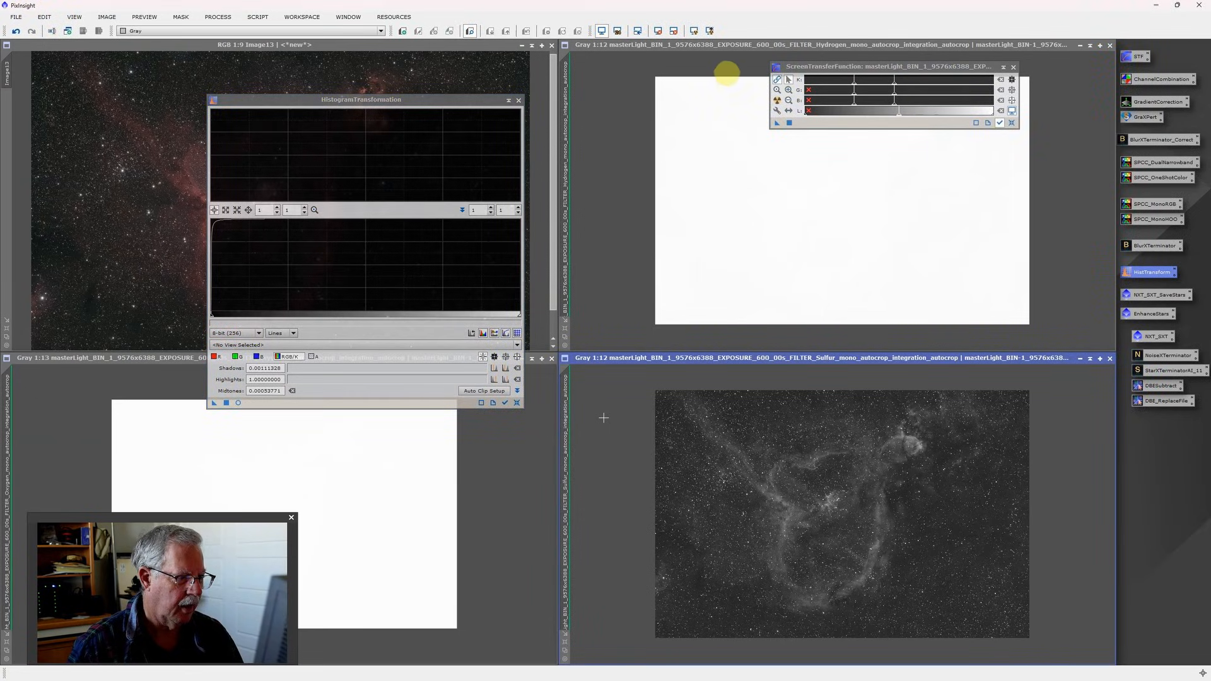
click(781, 104)
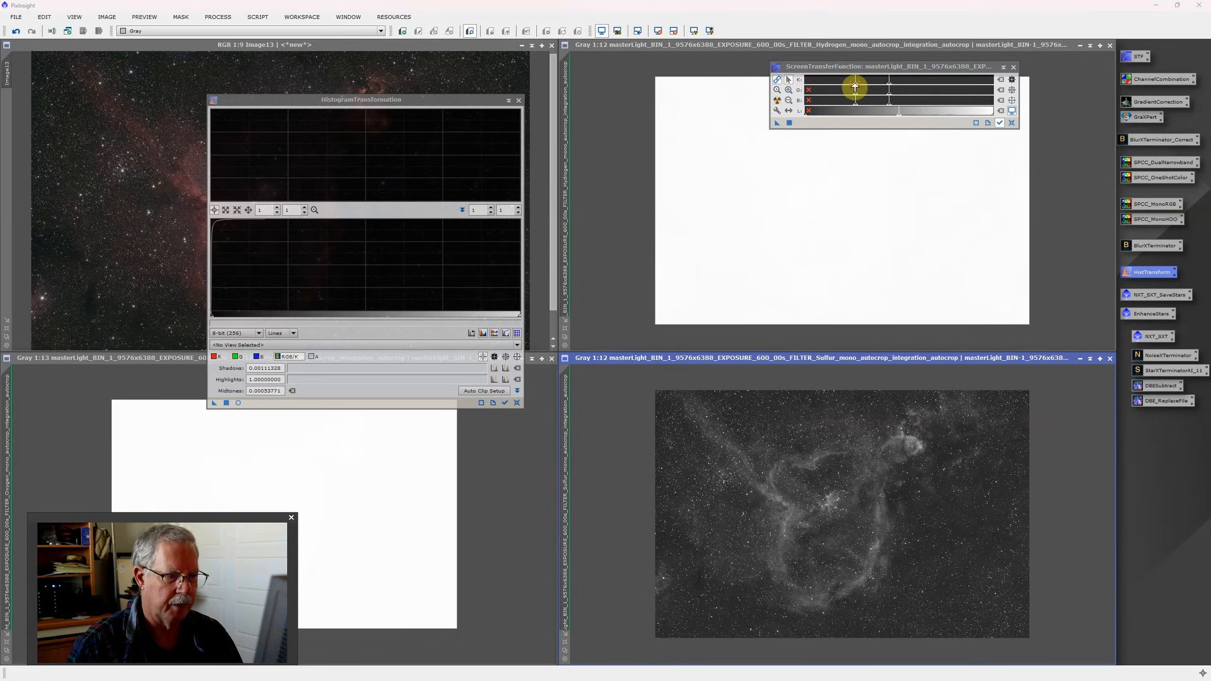
drag(855, 87, 882, 88)
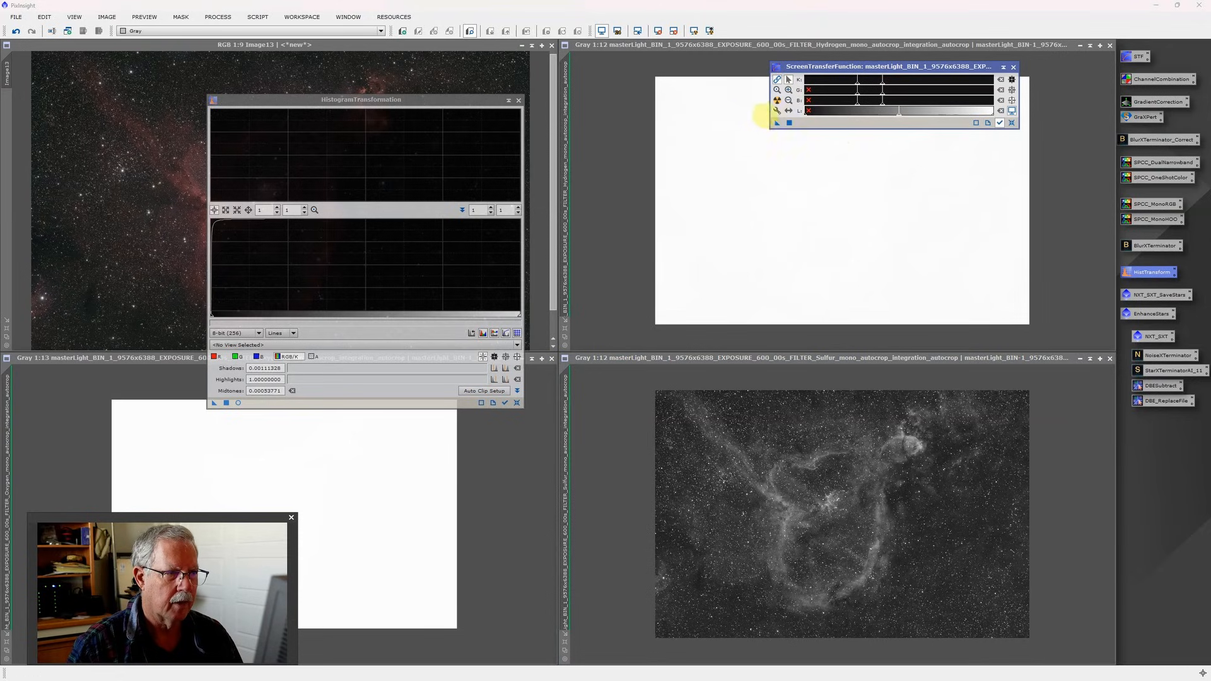
drag(777, 124, 334, 404)
click(226, 404)
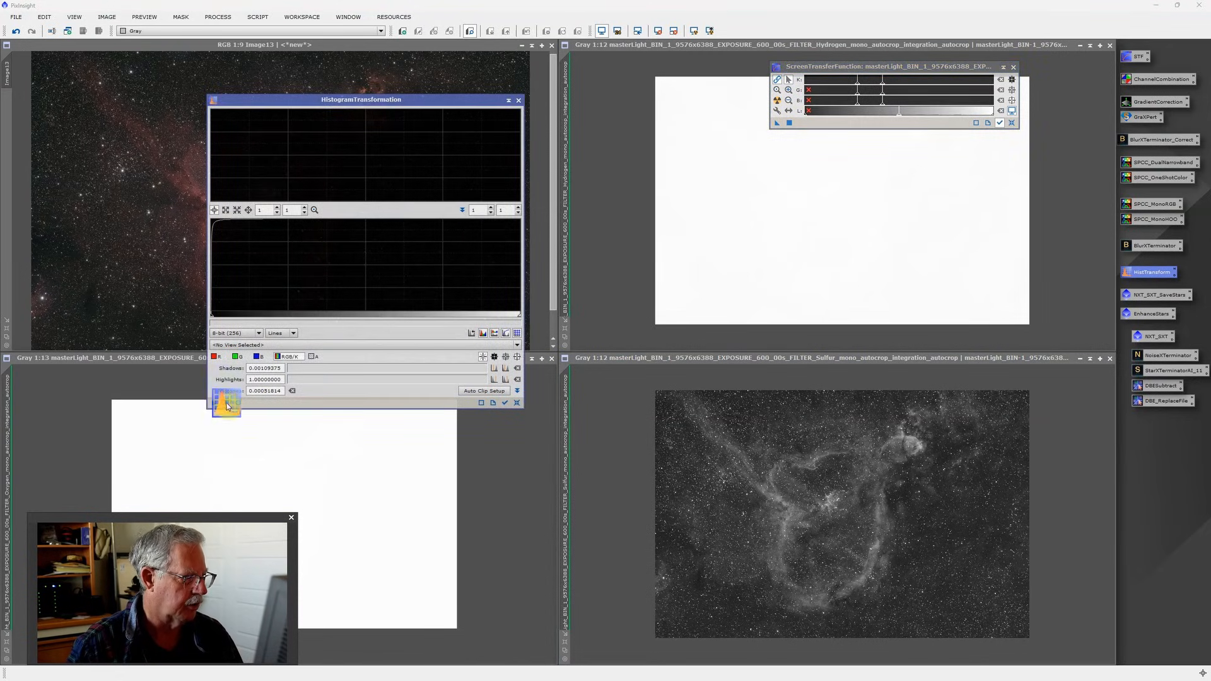
Close HistogramTransformation and ScreenTransferFunction, and disable the screen stretch on the Sulfur, Oxygen and Hydrogen images
click(518, 101)
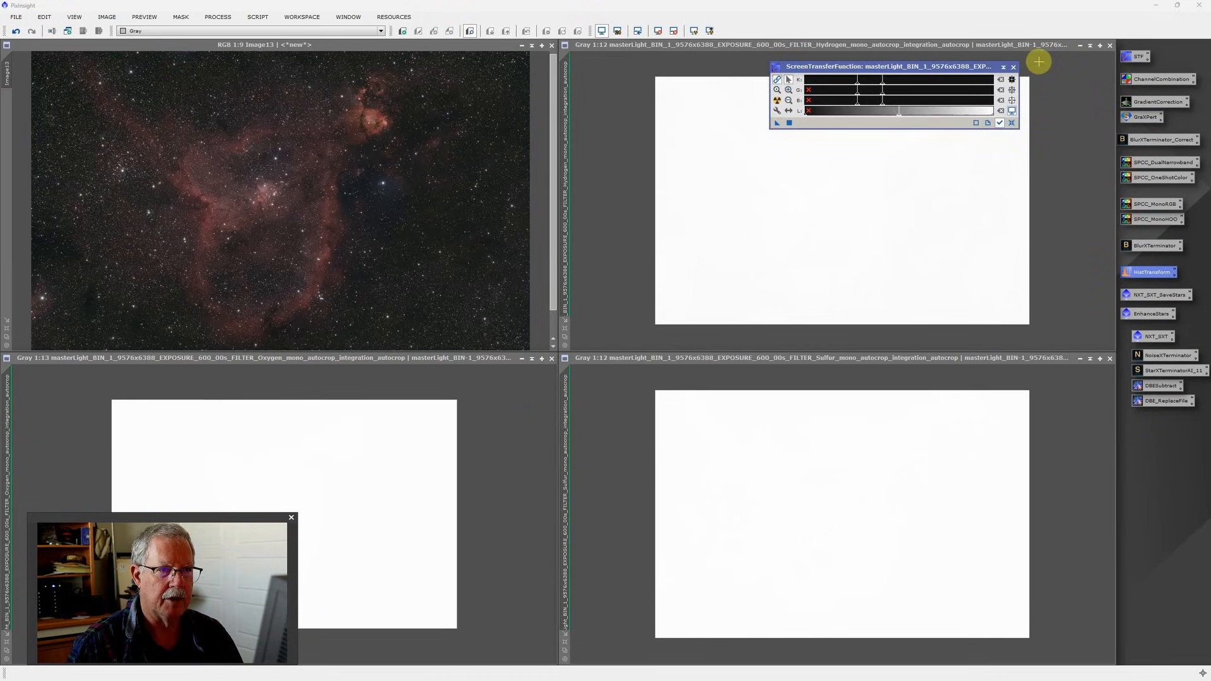
click(1013, 68)
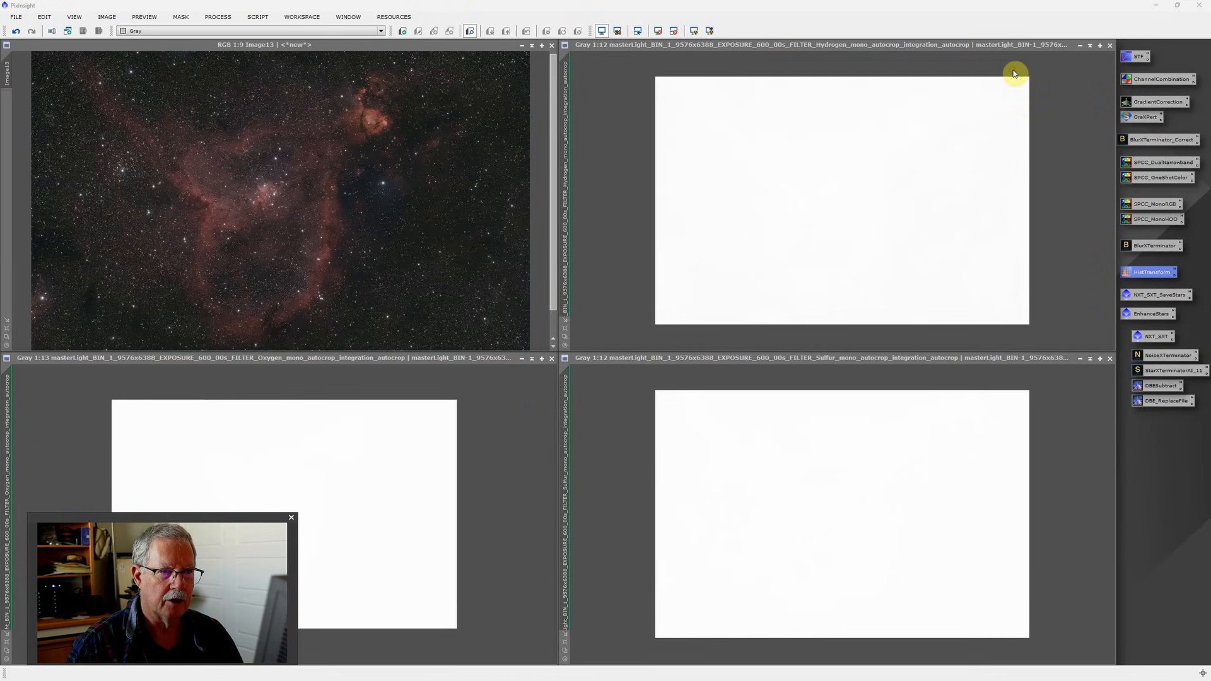
click(1050, 478)
key(F12)
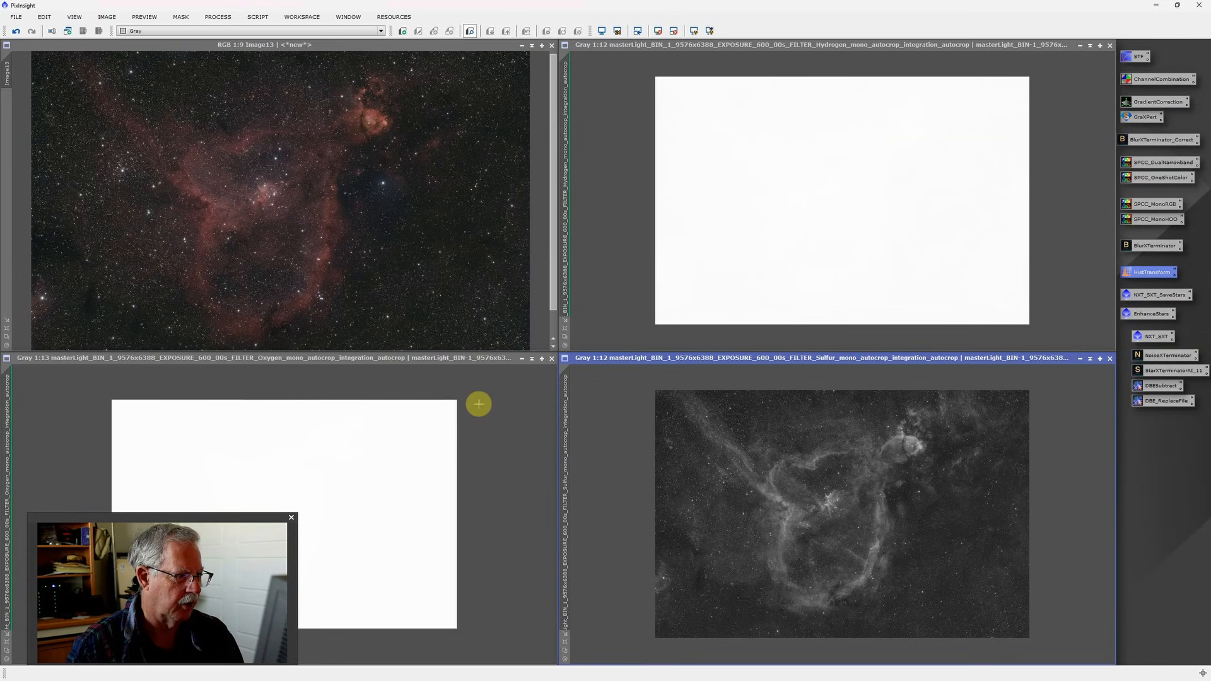
click(497, 401)
key(F12)
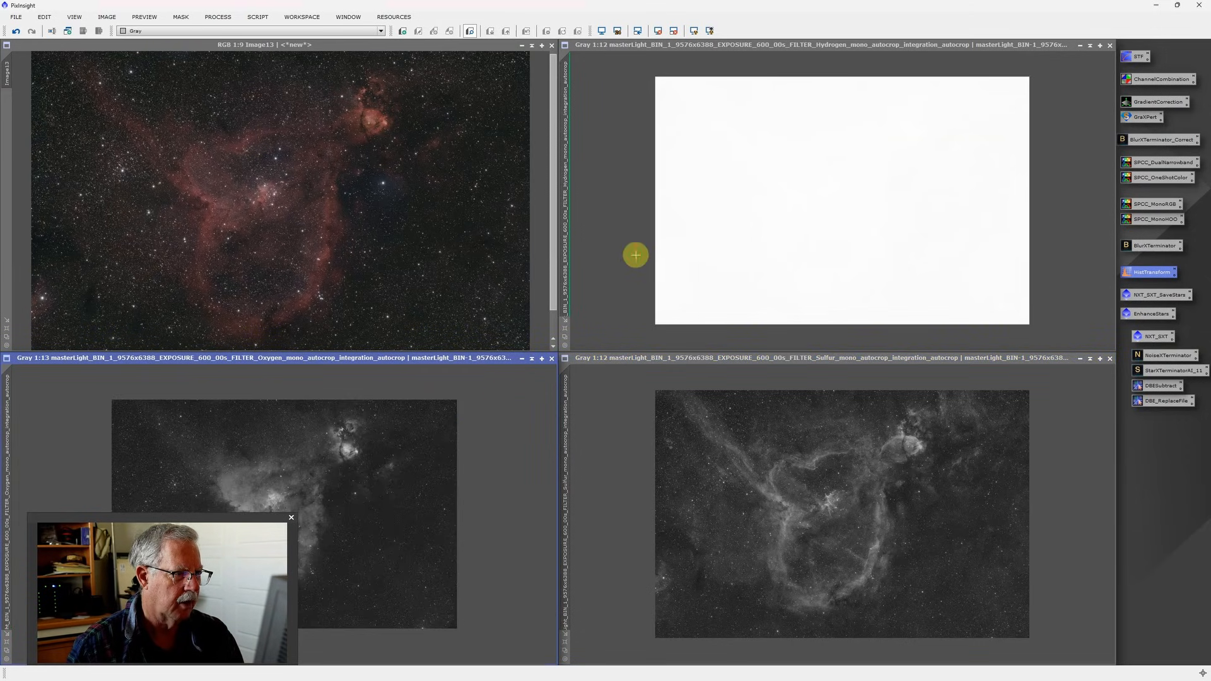
click(636, 255)
key(F12)
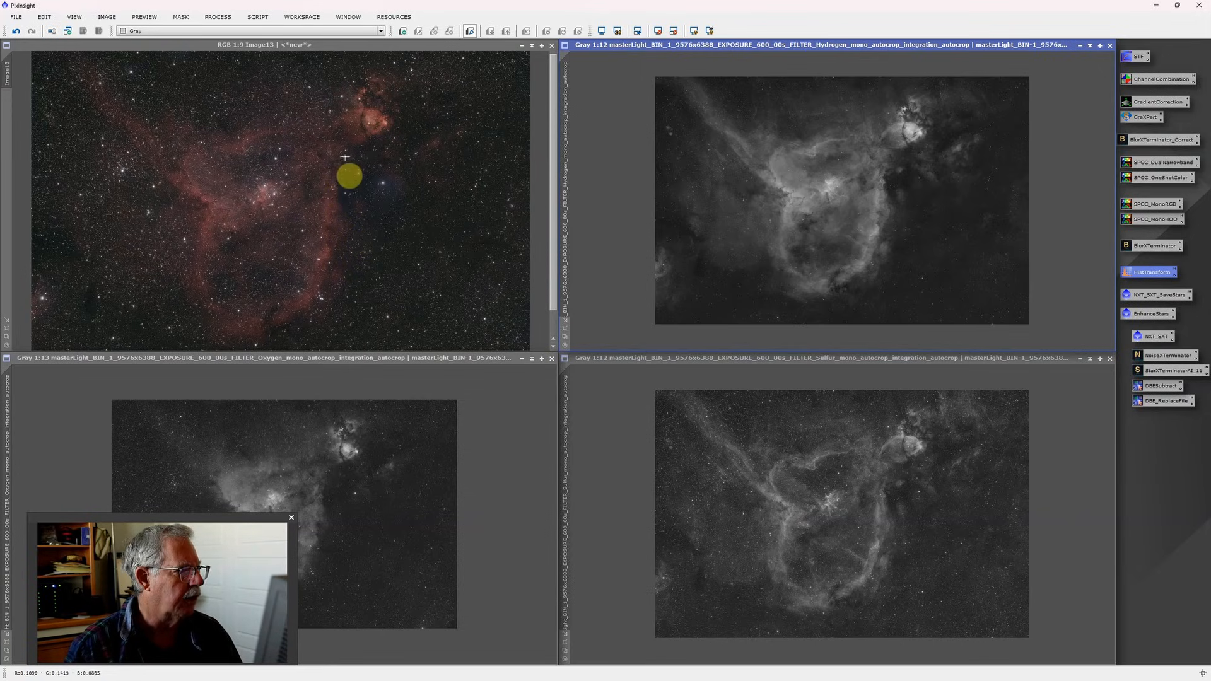
Start saving the RGB image under a new name and browse to the Heart project folder inside D:\Astro\NUC2 Data
click(322, 48)
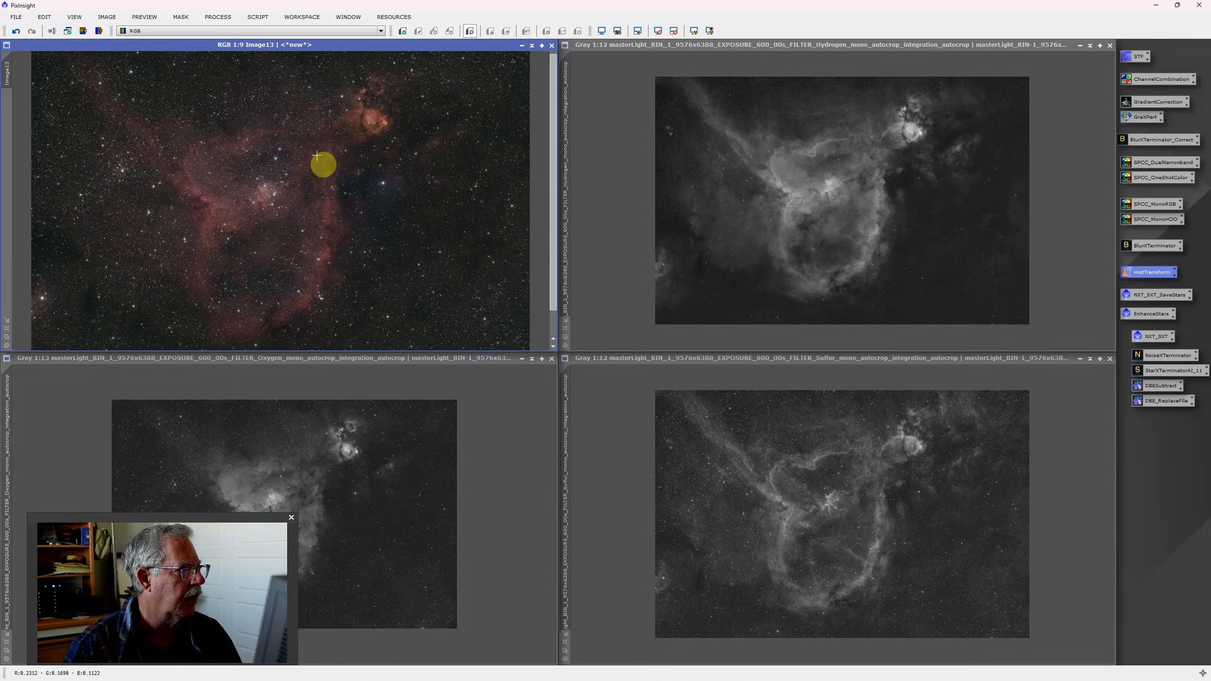
click(17, 17)
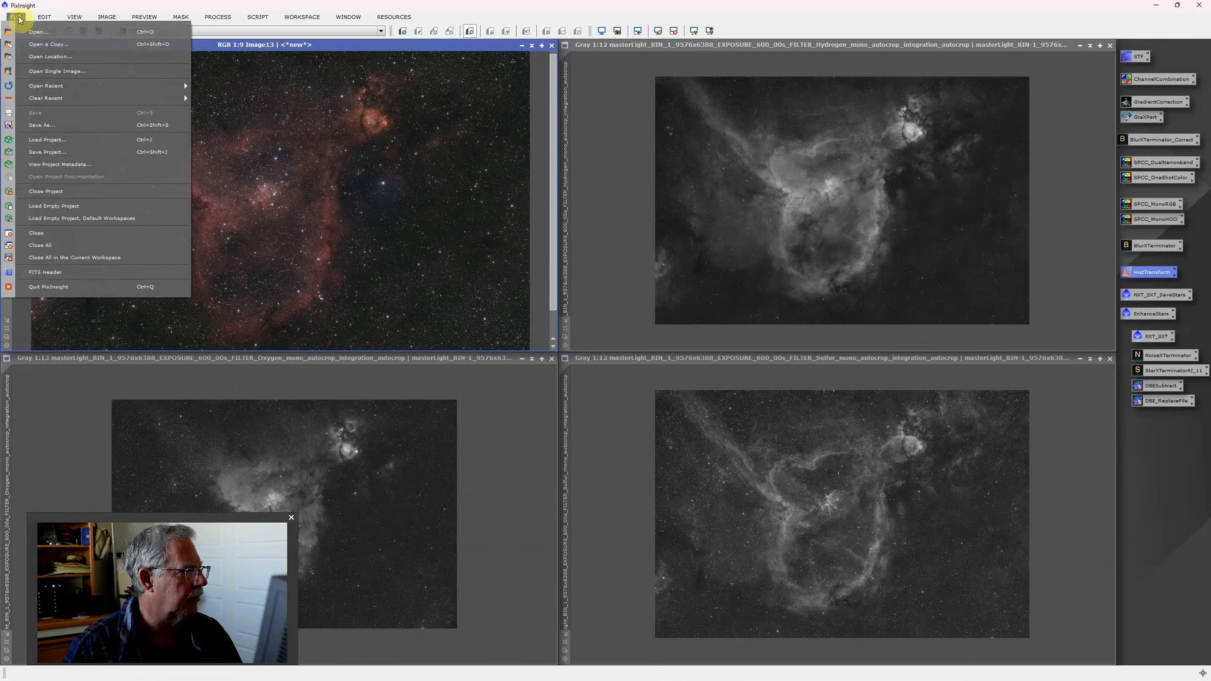
click(44, 125)
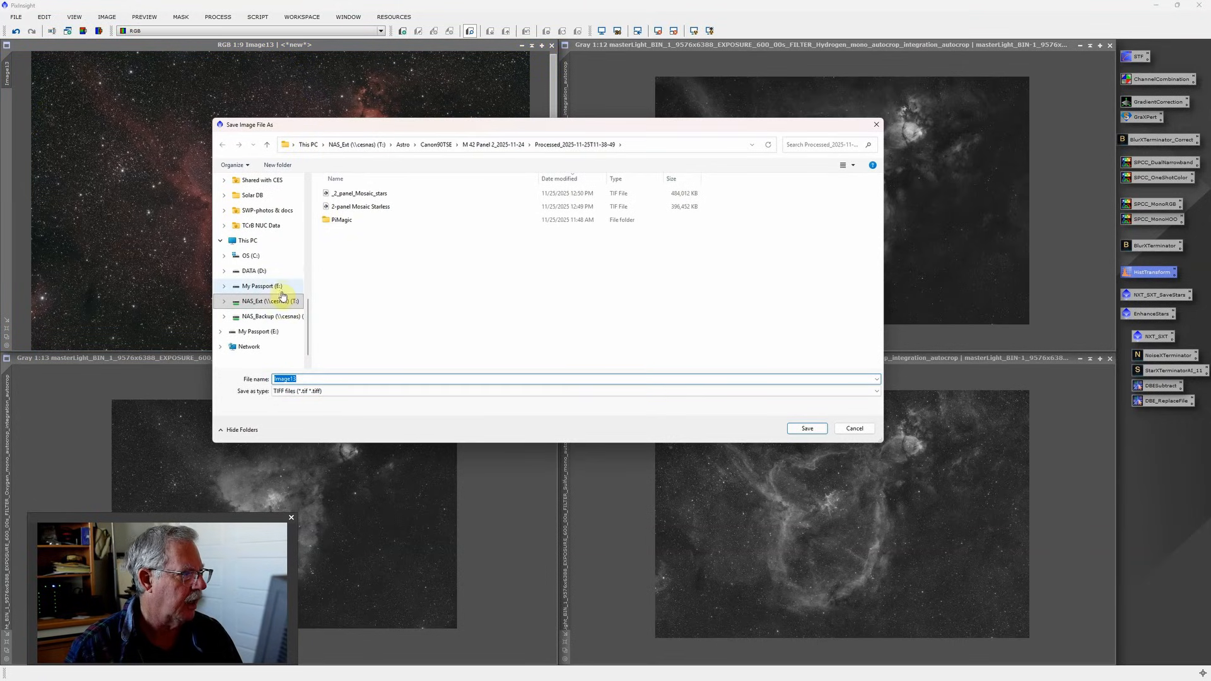
click(268, 271)
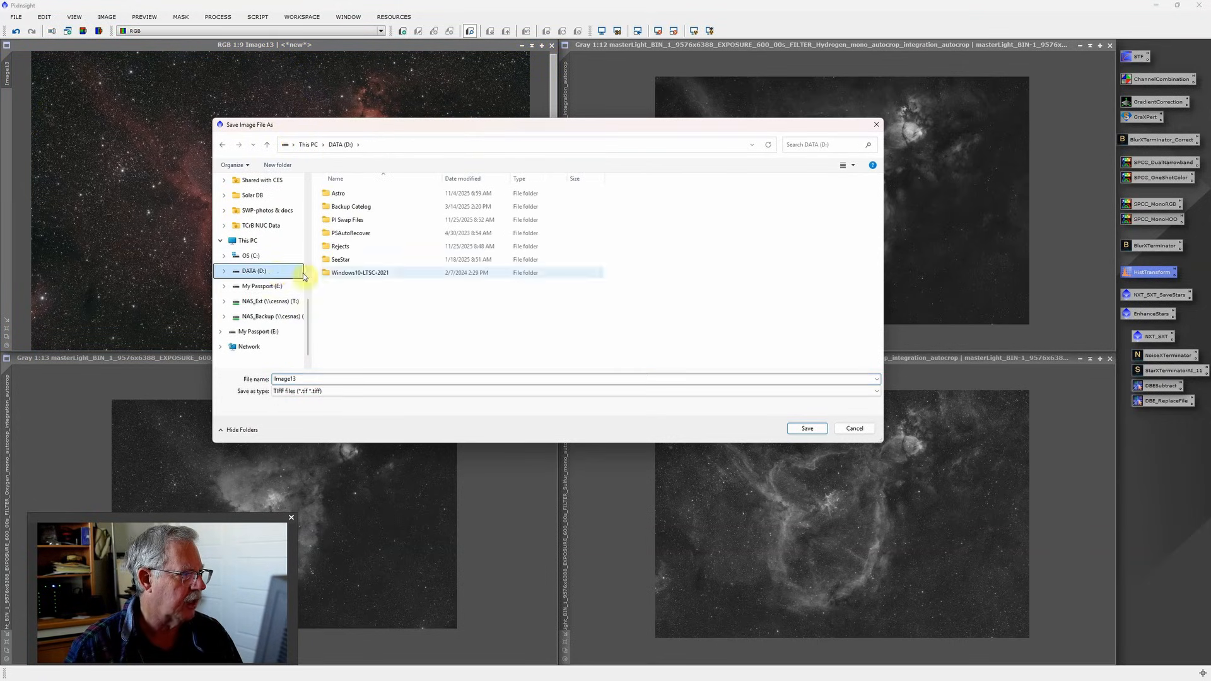
double_click(351, 193)
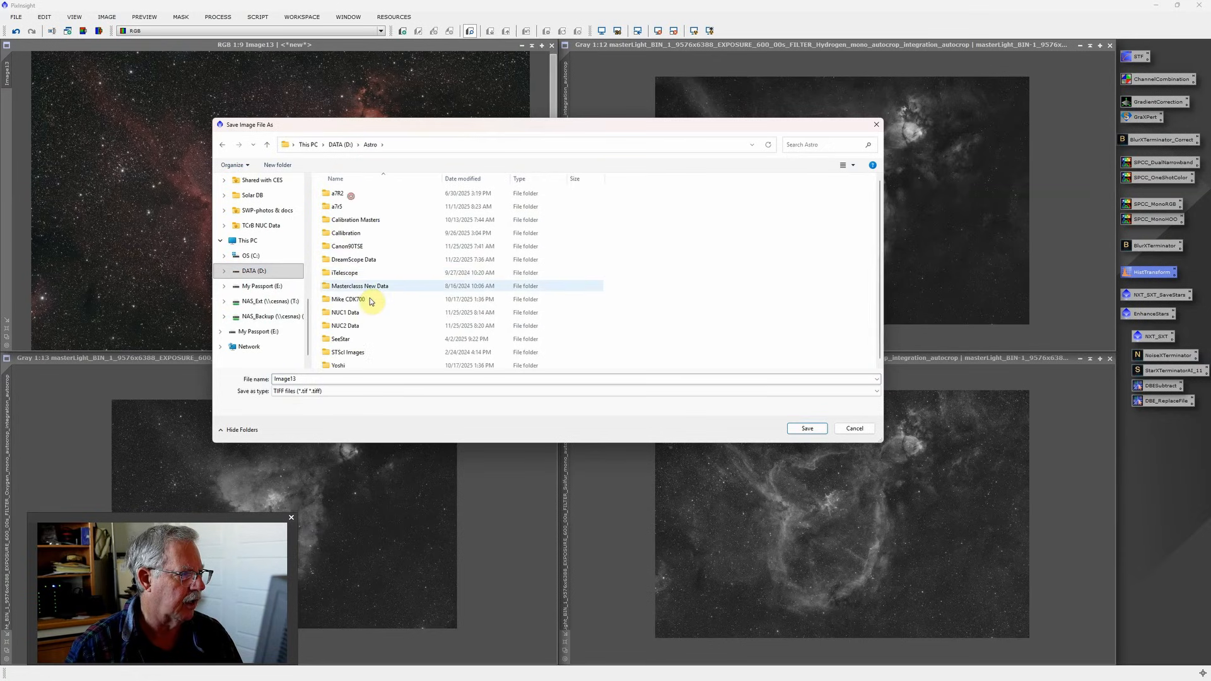
double_click(346, 326)
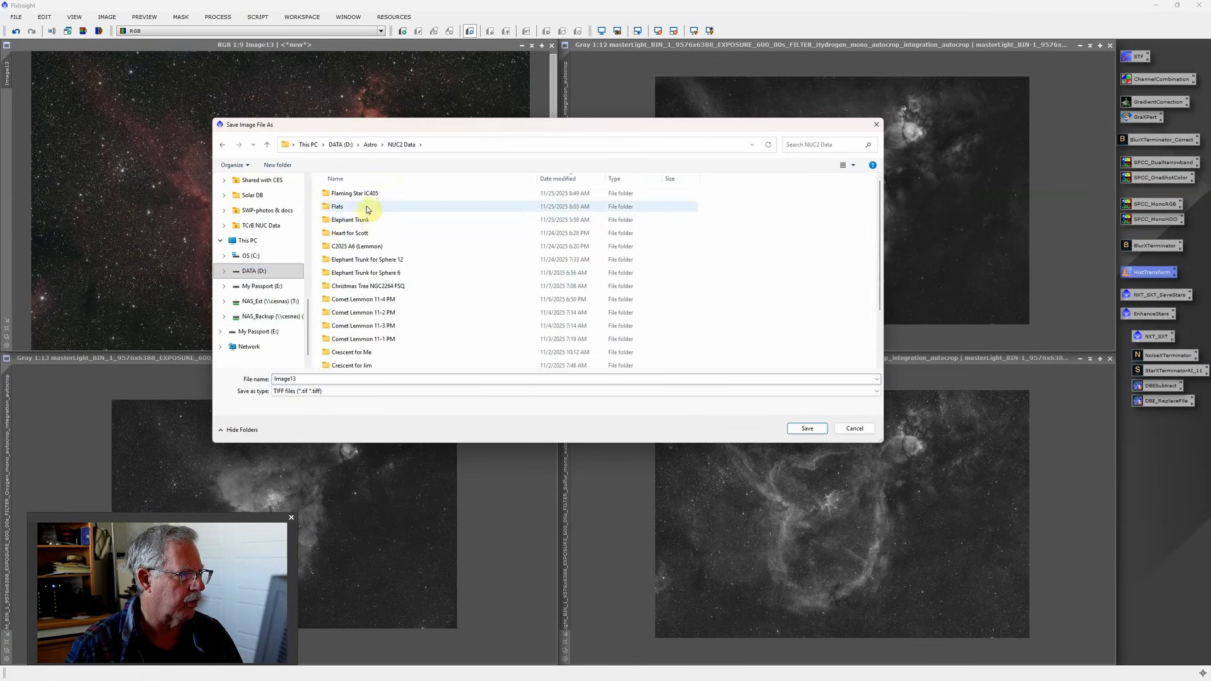
double_click(361, 235)
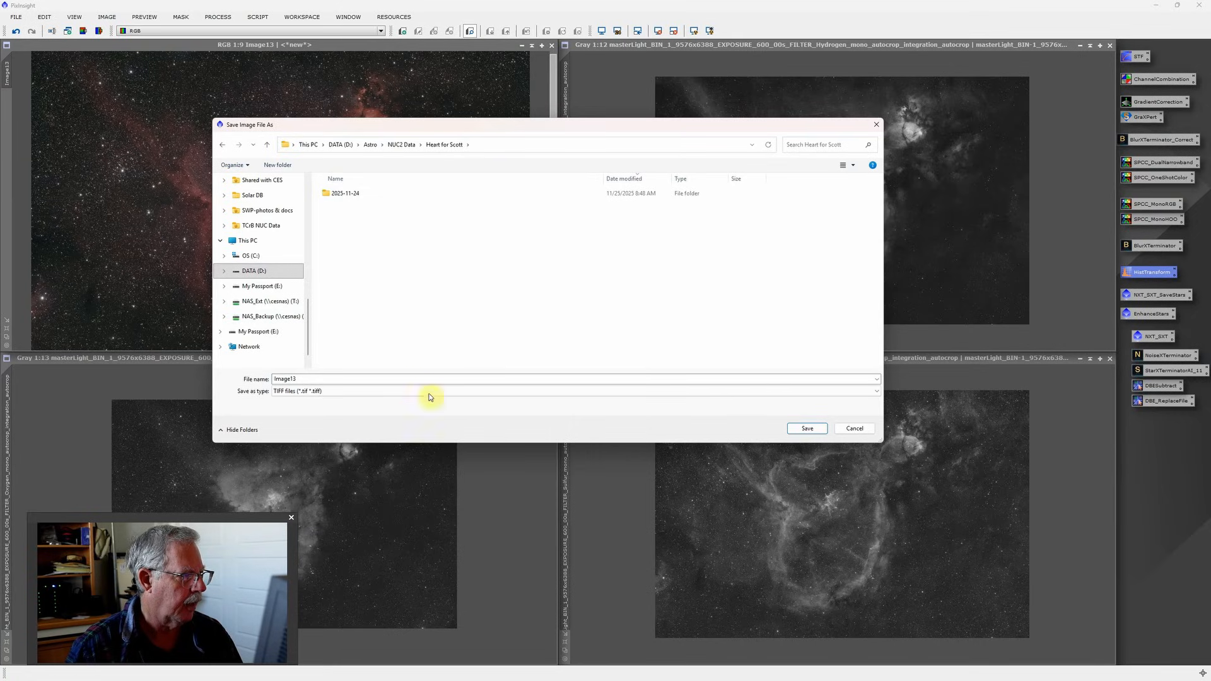
Name the file "RGB Final with Stars" and save it as an uncompressed 16-bit unsigned integer TIFF
double_click(329, 379)
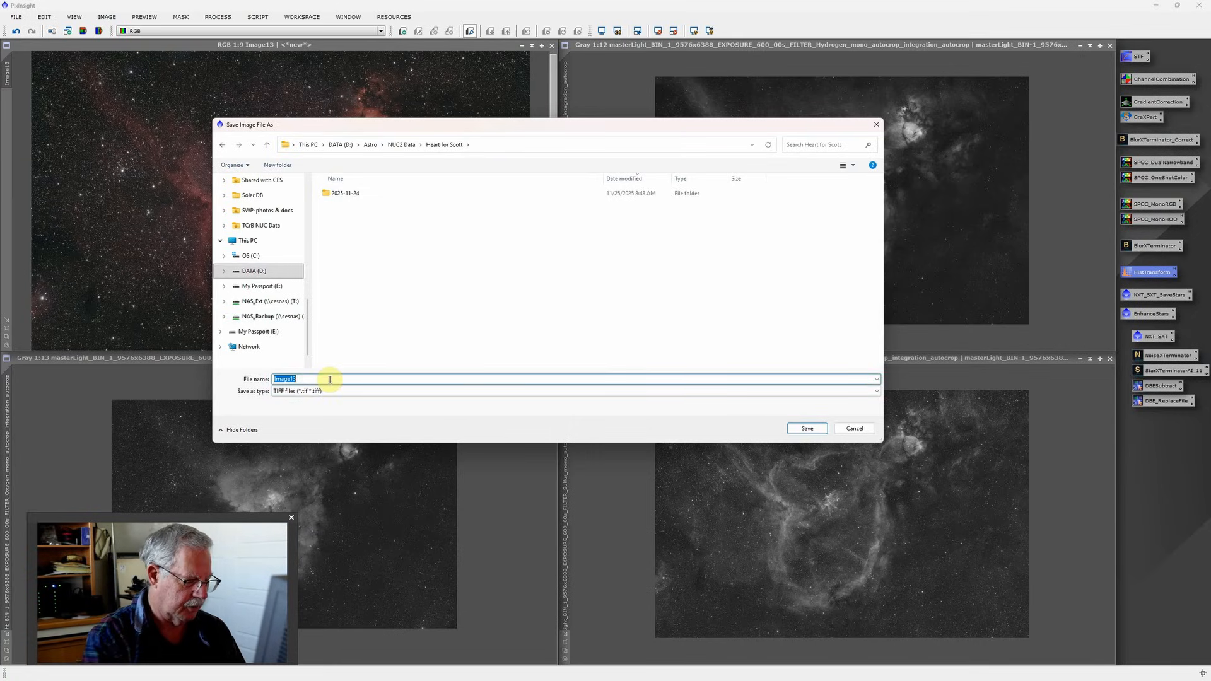
text(RGB Fin)
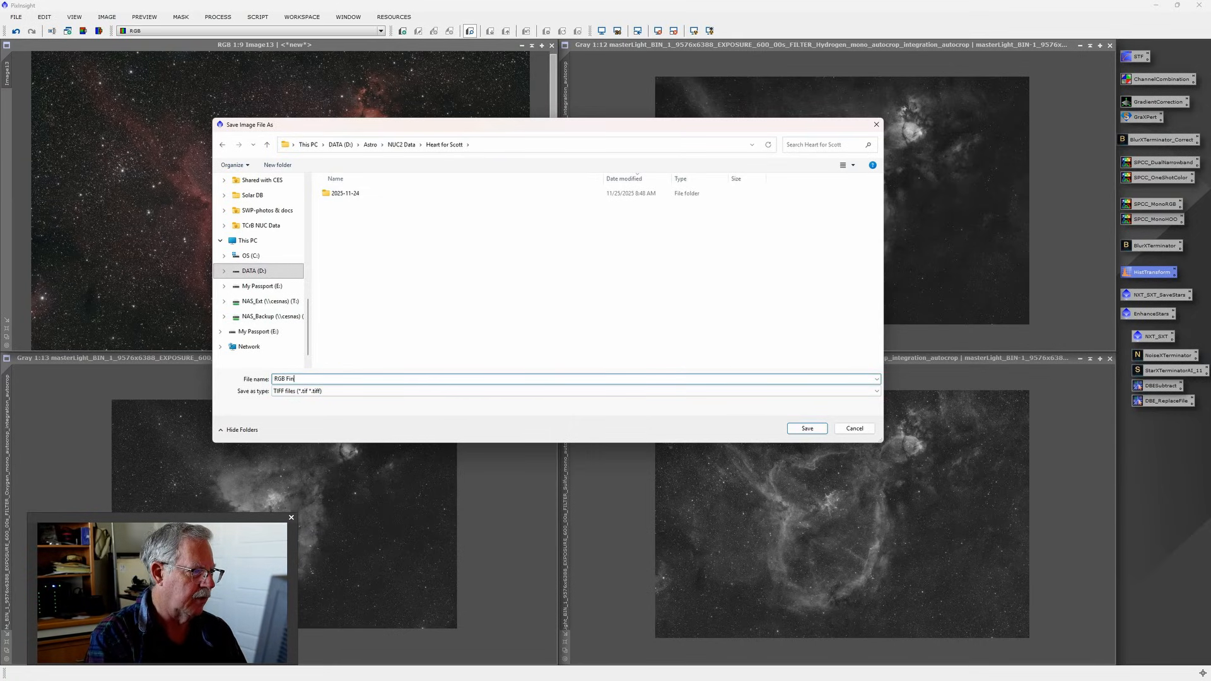
text(al w)
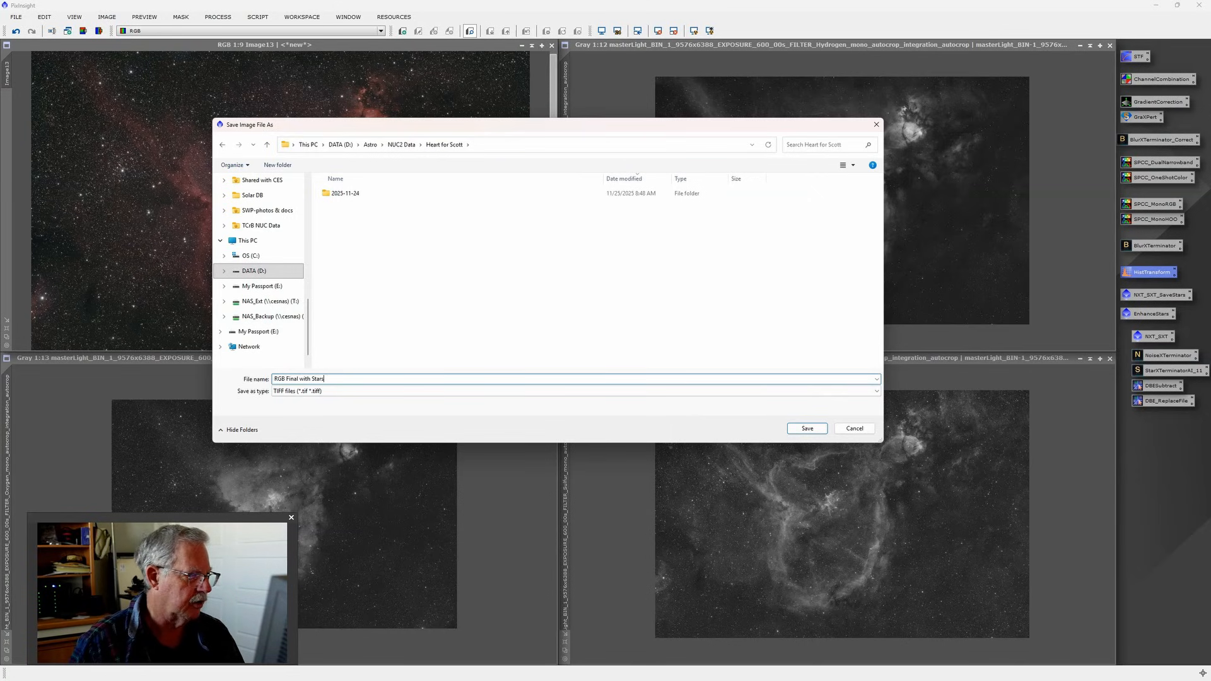
text(ith Stars)
click(806, 428)
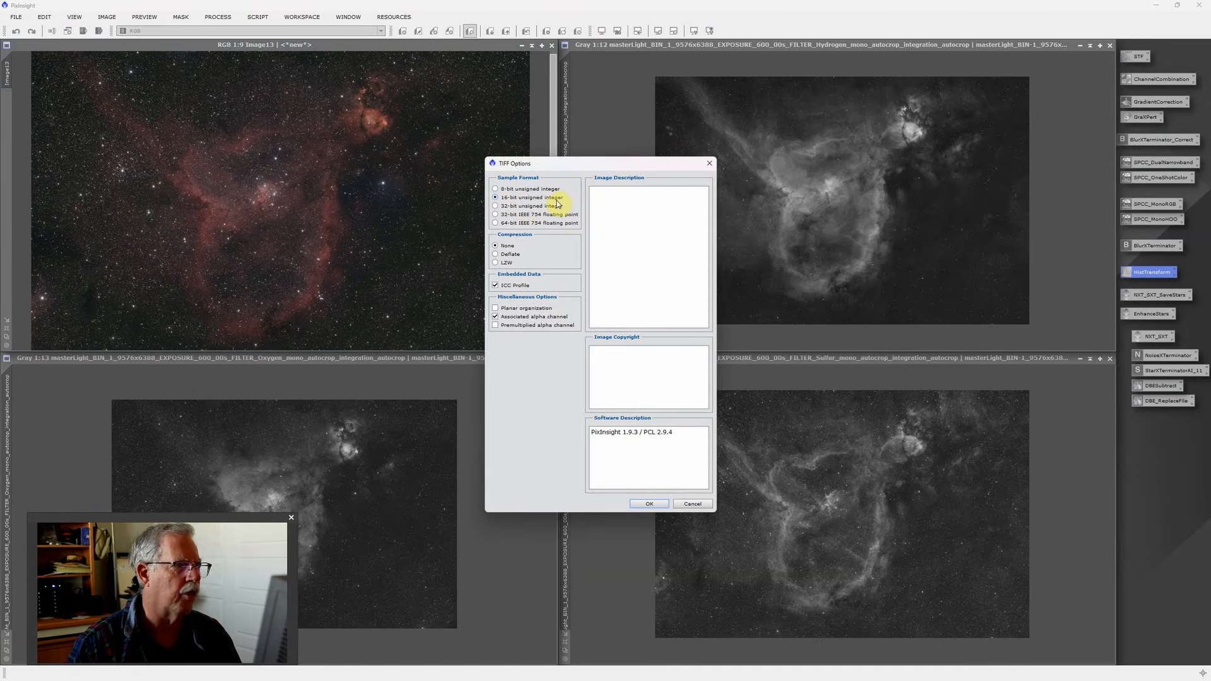
click(651, 502)
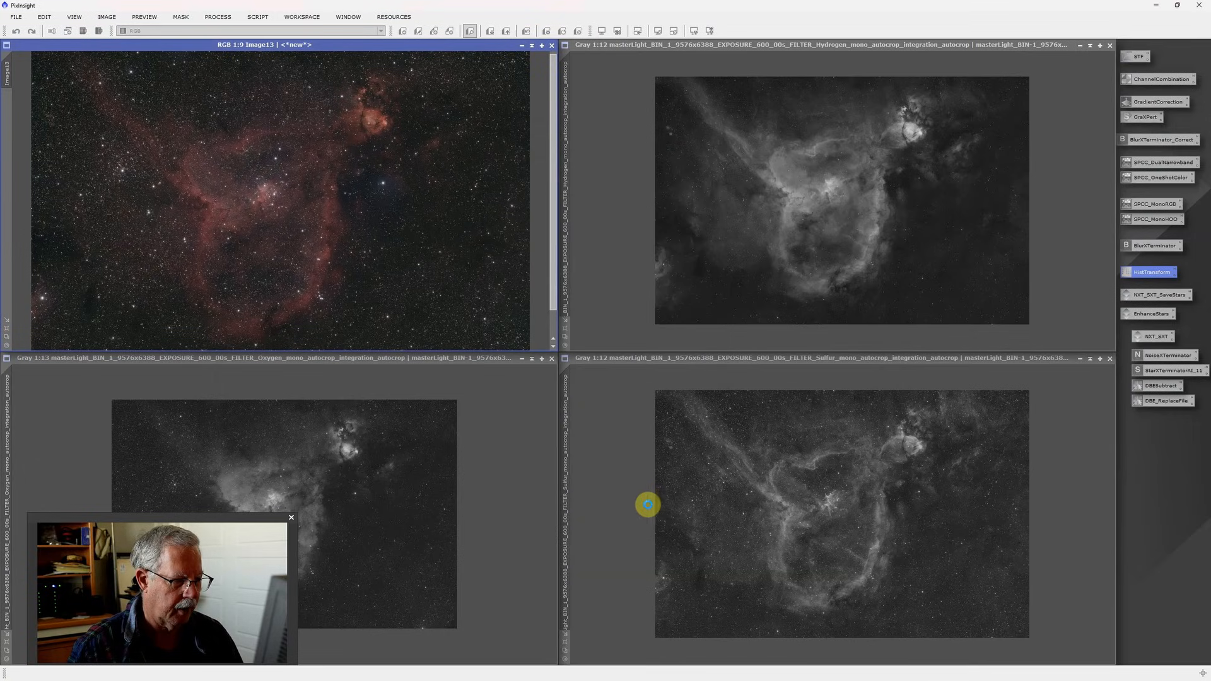
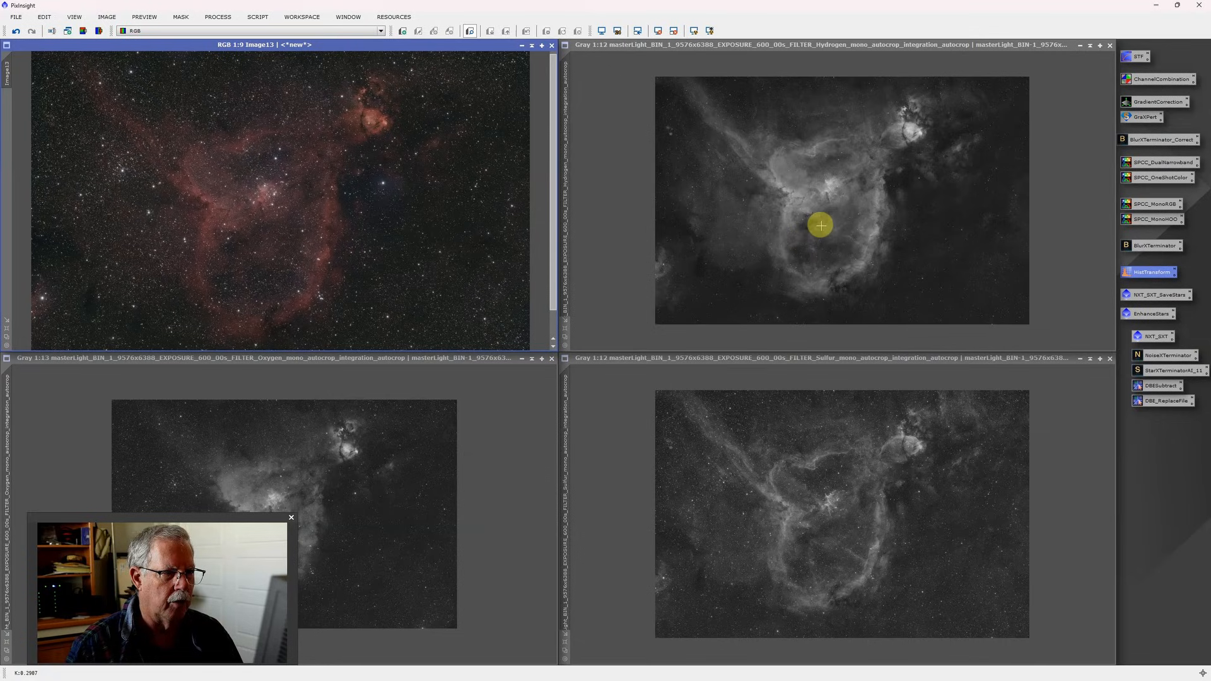
Open ChannelCombination and assign the Hydrogen image to the red channel and the Oxygen image to both green and blue
double_click(1168, 81)
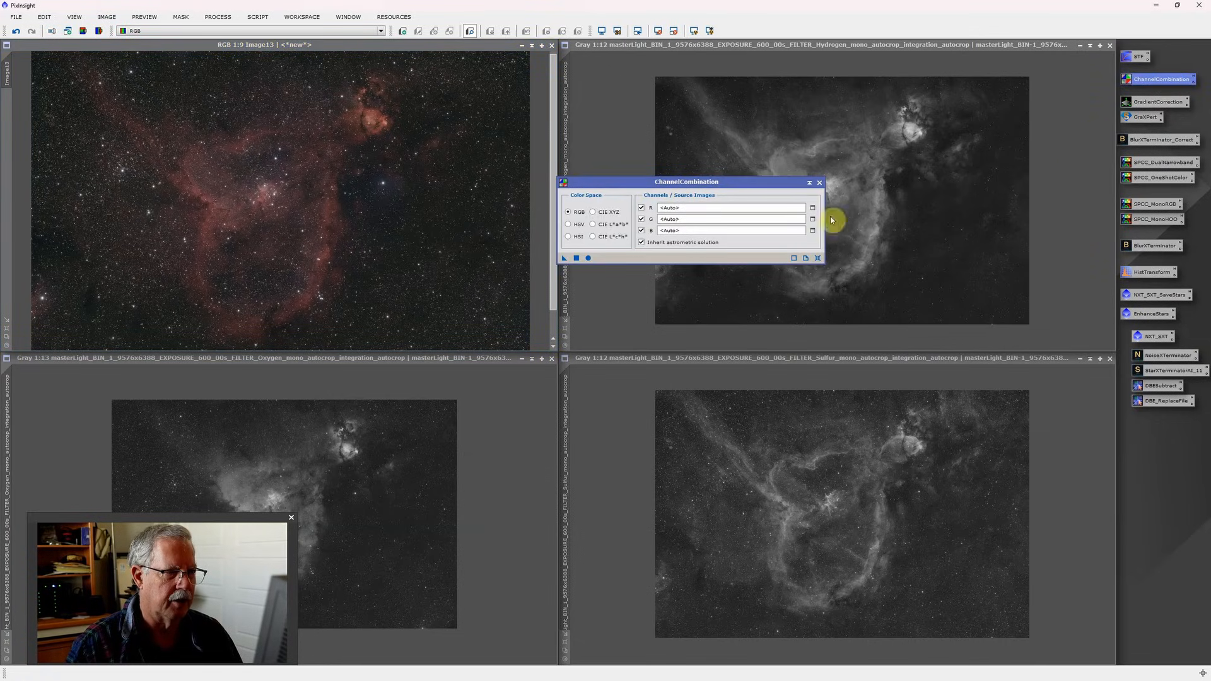
click(812, 208)
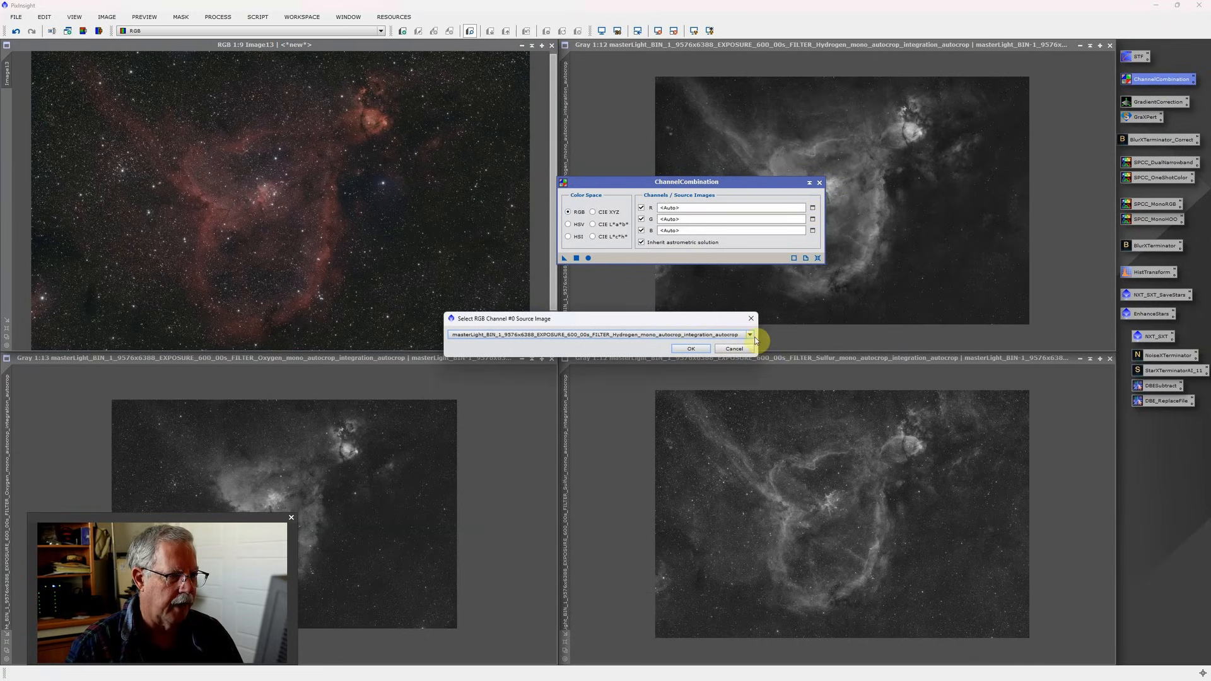
click(692, 348)
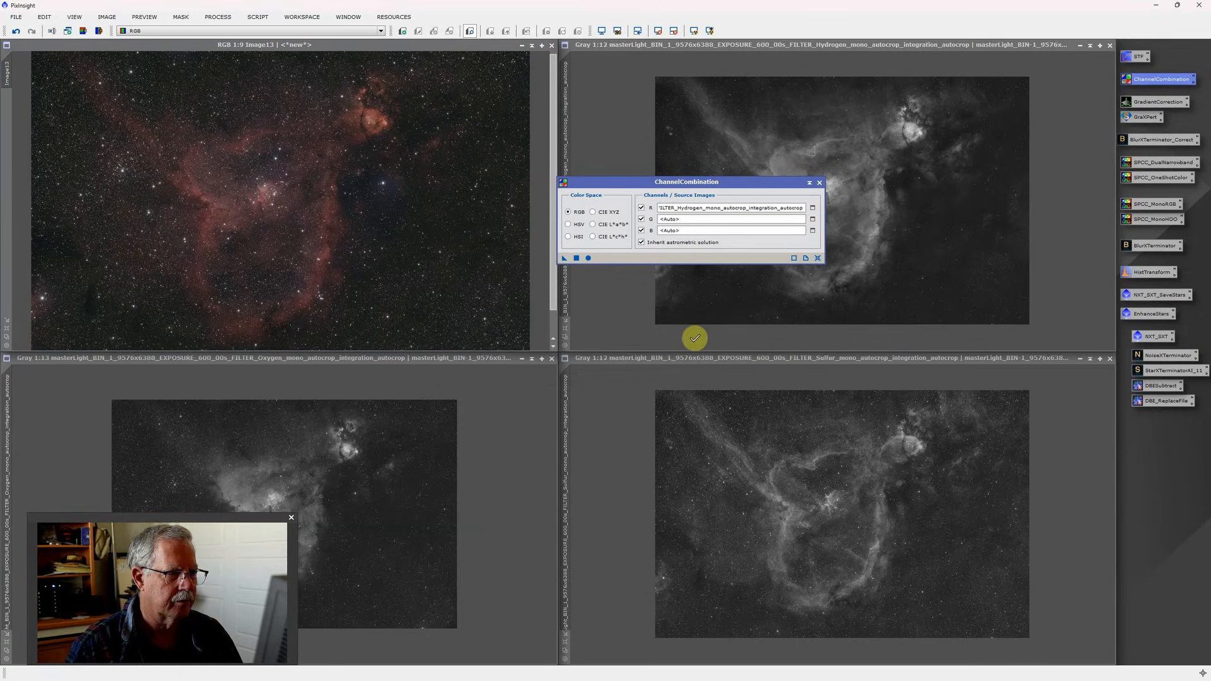
click(813, 221)
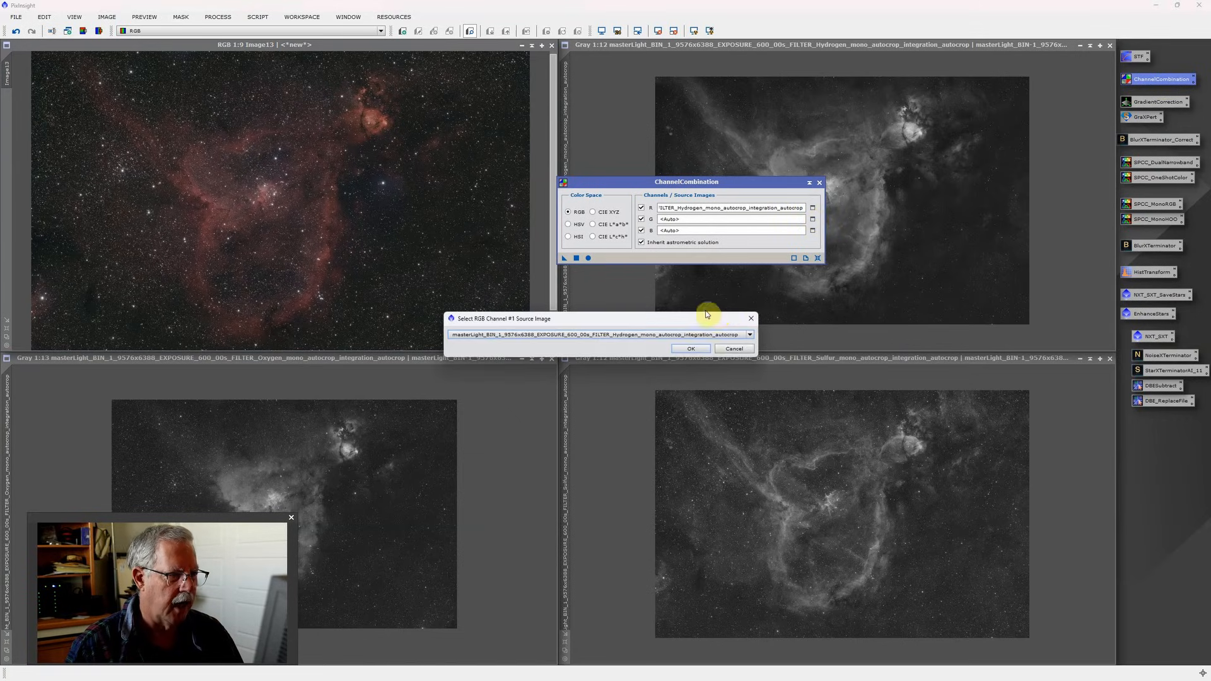
click(750, 335)
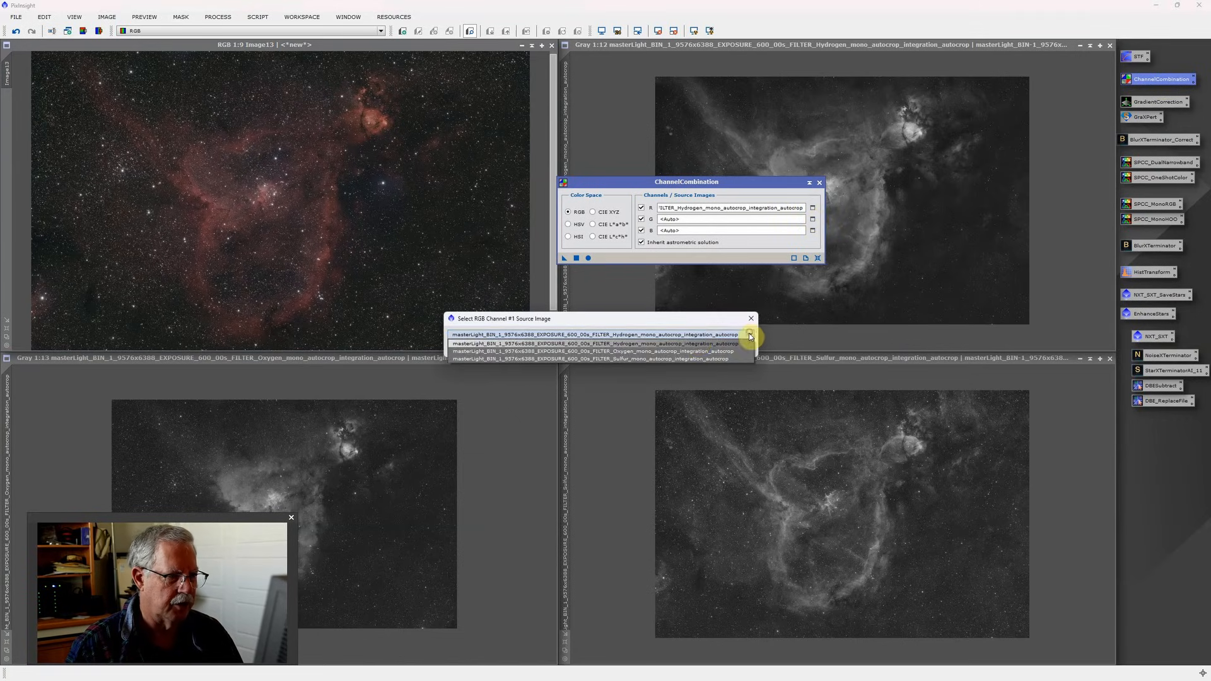
click(664, 352)
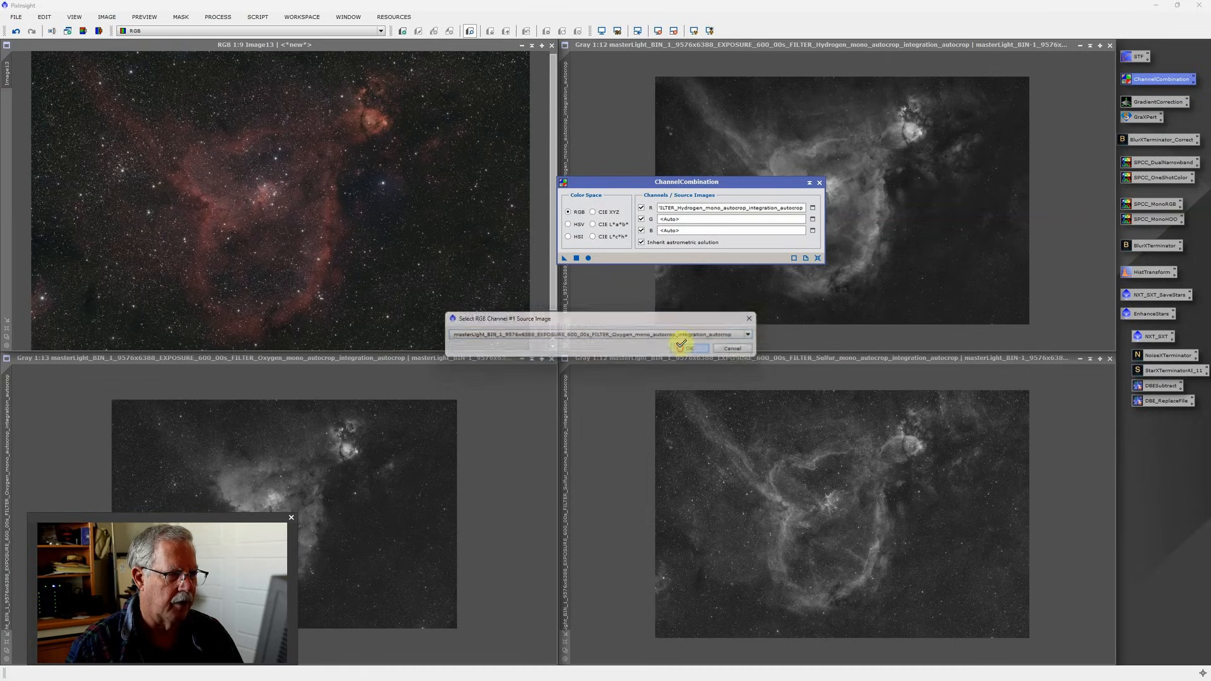
click(696, 349)
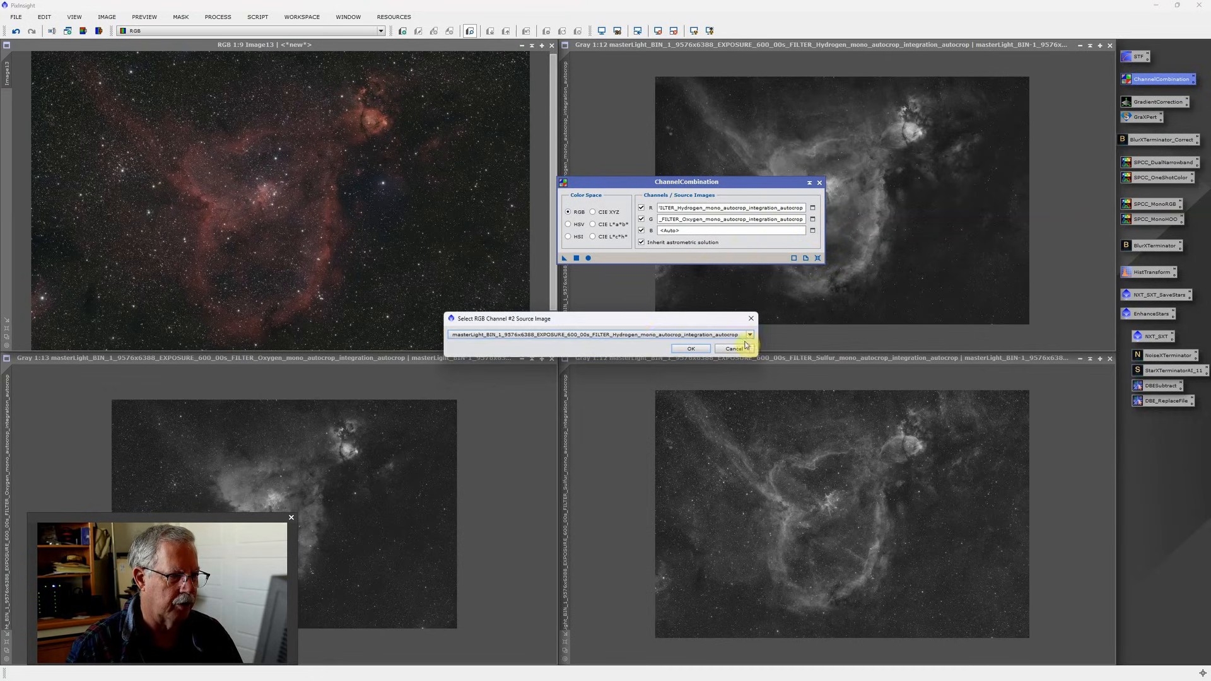
click(750, 335)
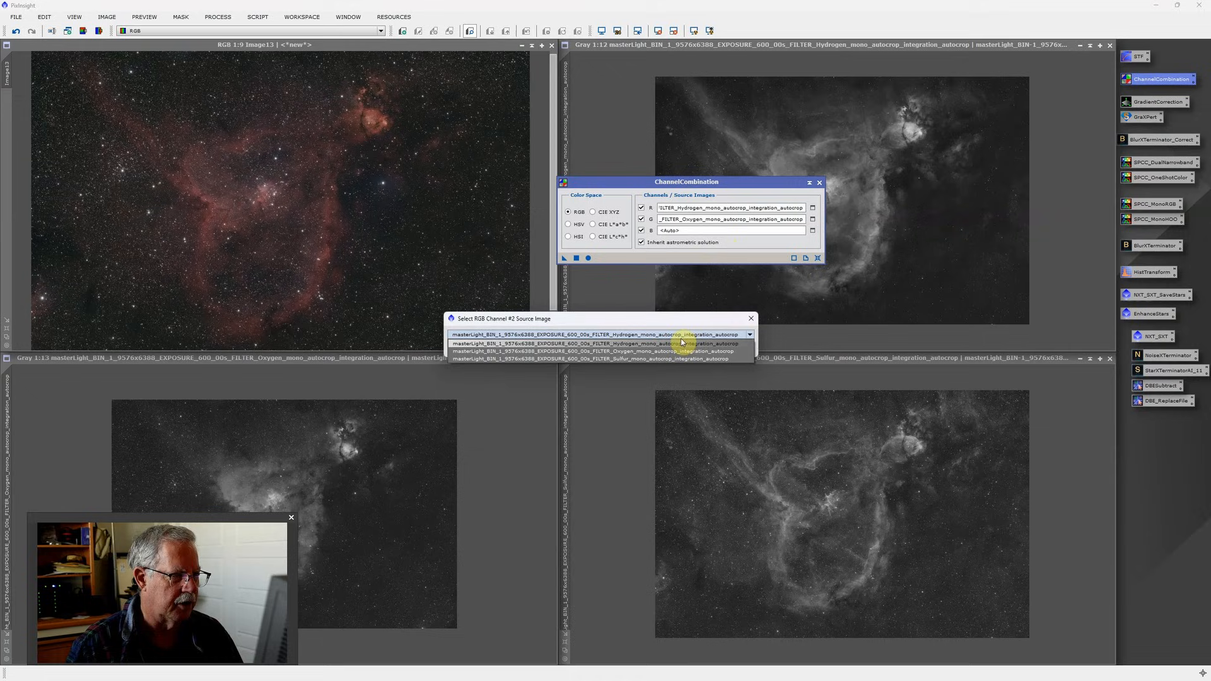
click(650, 352)
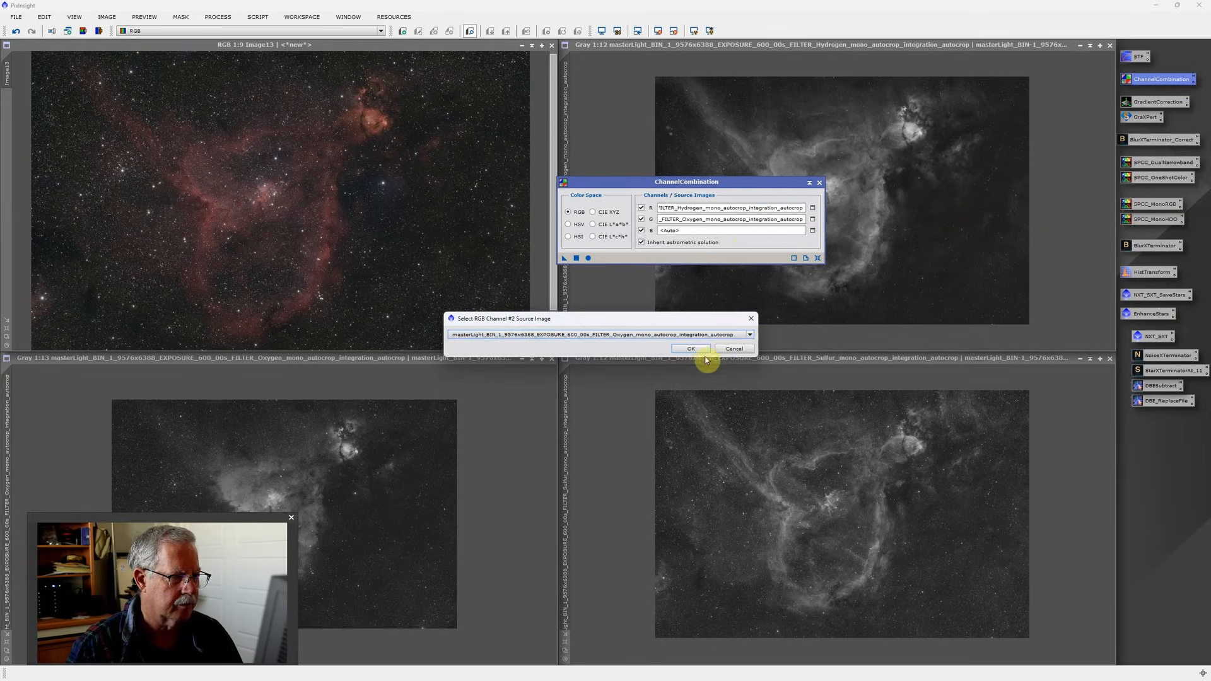
click(693, 347)
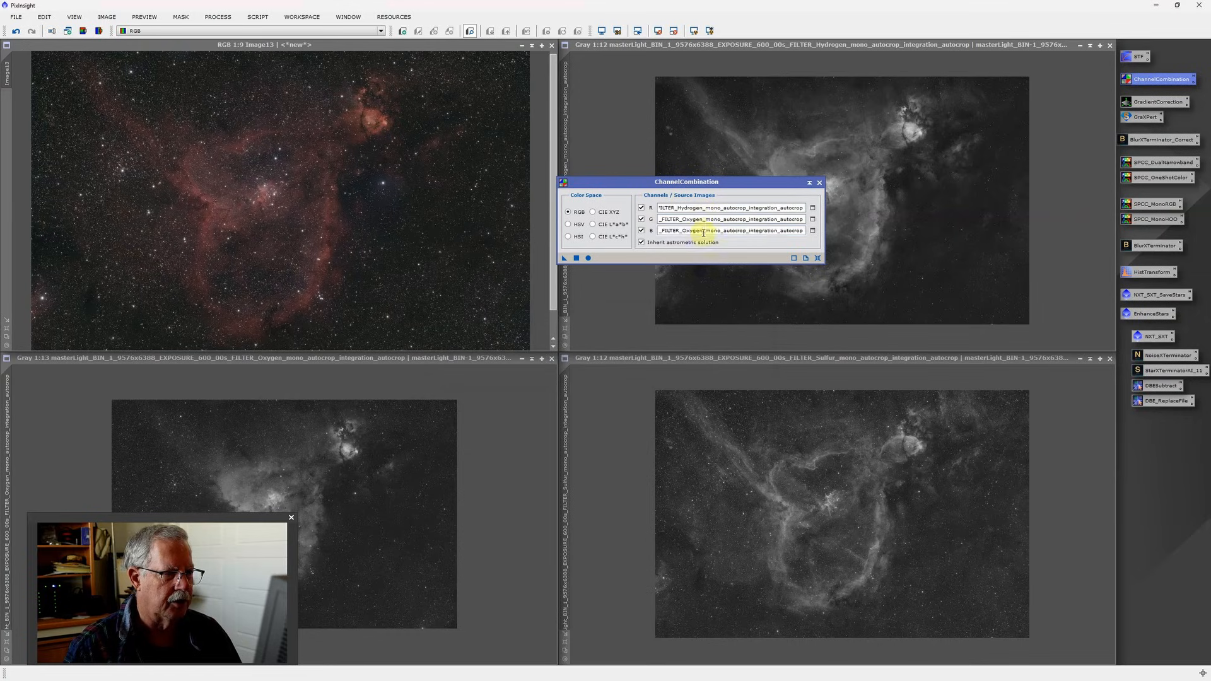
Combine the assigned channels into a new HOO color image, close ChannelCombination, and inspect the stars in the result
click(593, 258)
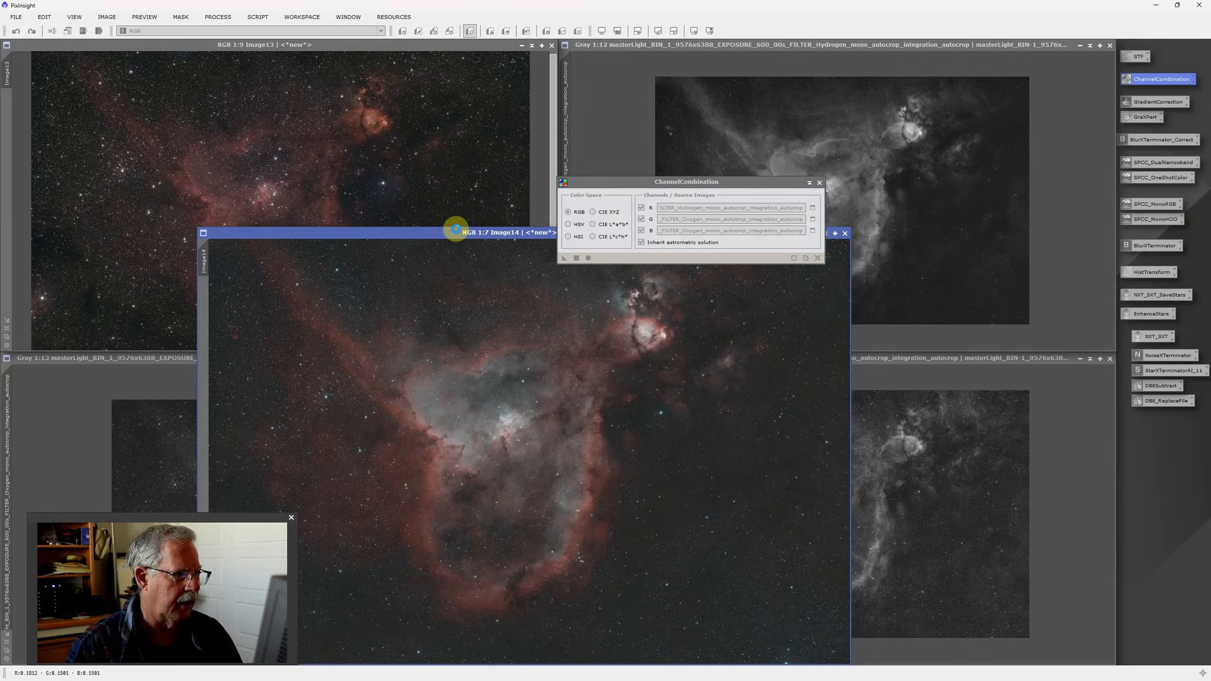
click(820, 182)
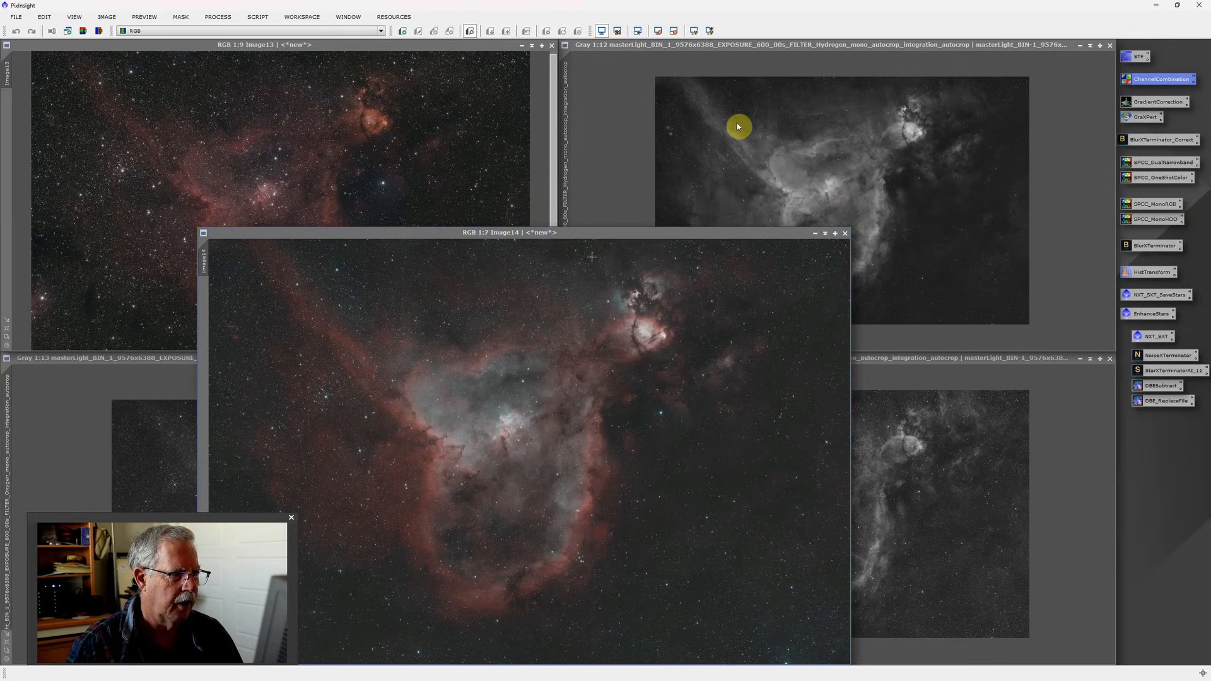
drag(666, 234, 743, 119)
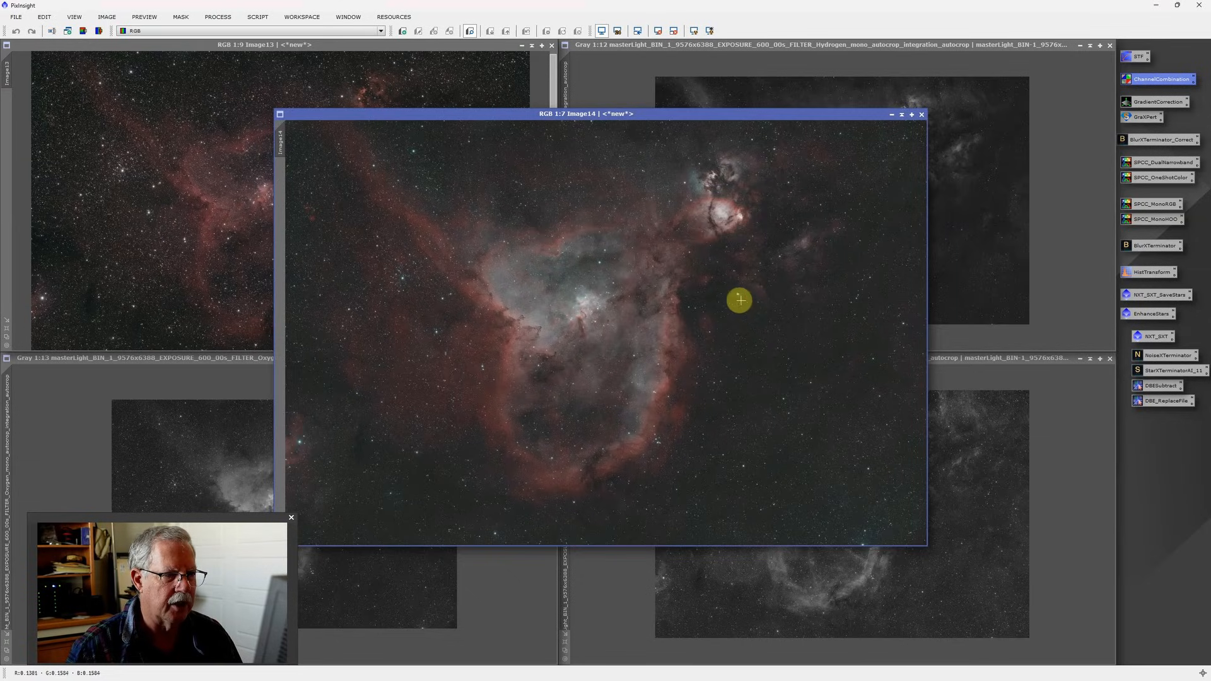
scroll(743, 303, up, 1)
scroll(743, 303, up, 5)
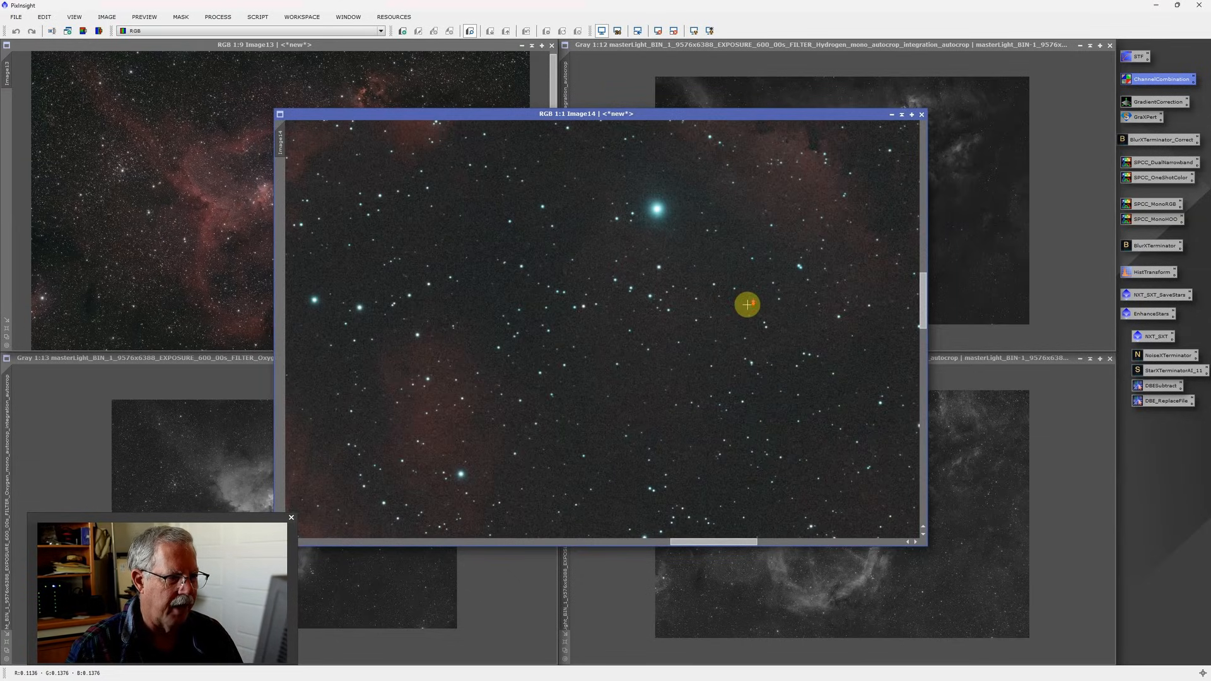
scroll(747, 305, down, 4)
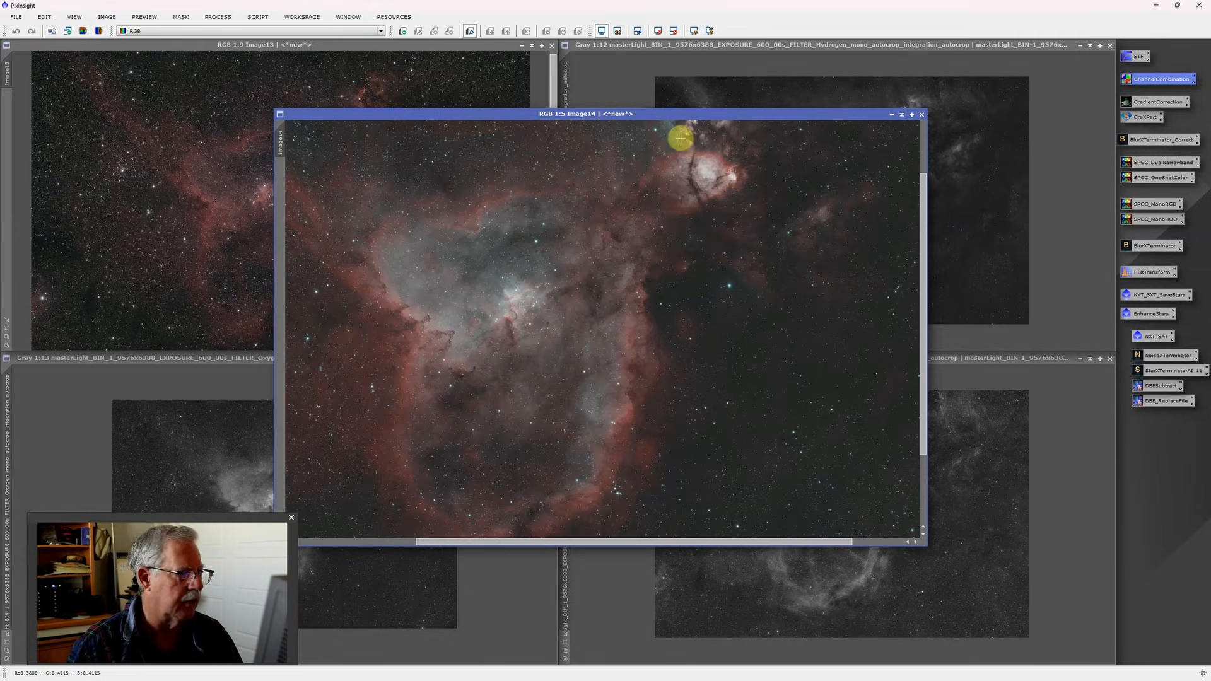
drag(627, 114, 965, 416)
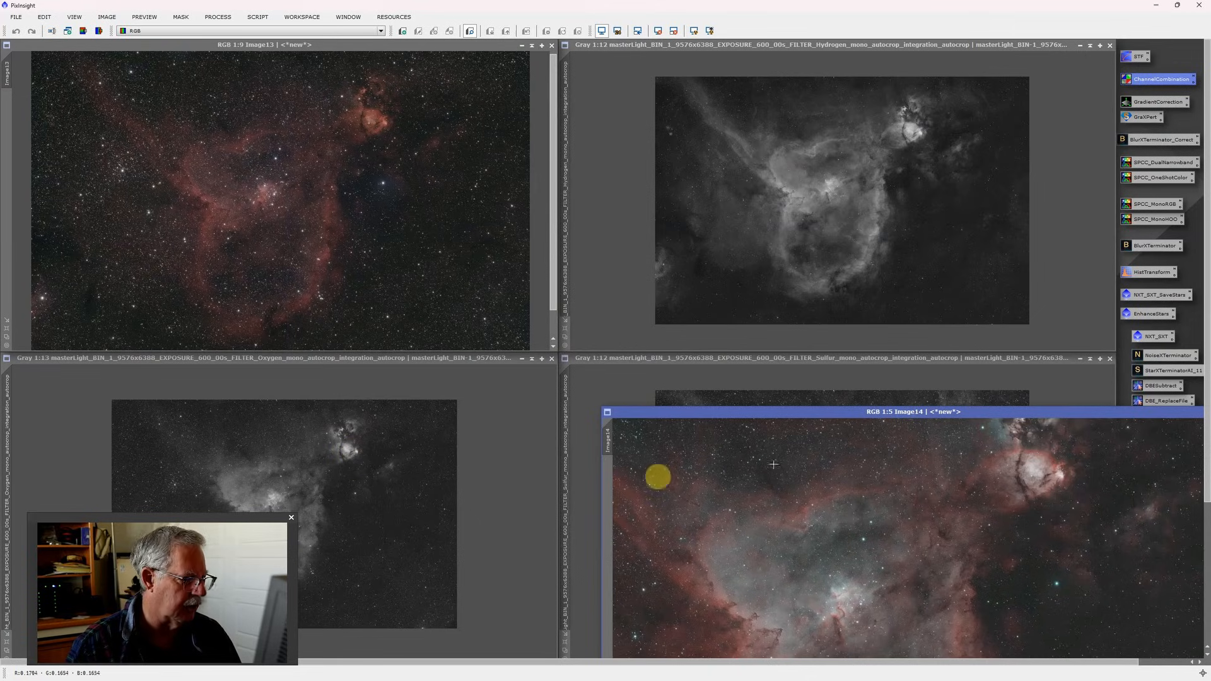
drag(805, 421, 468, 140)
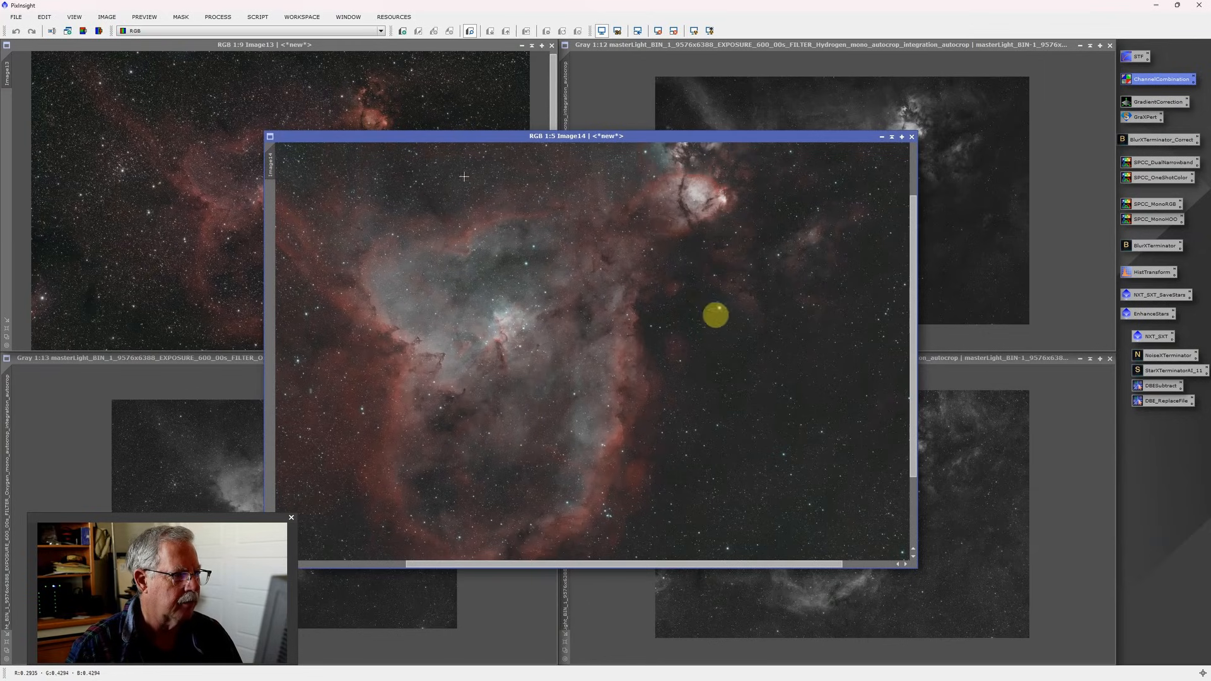
click(256, 17)
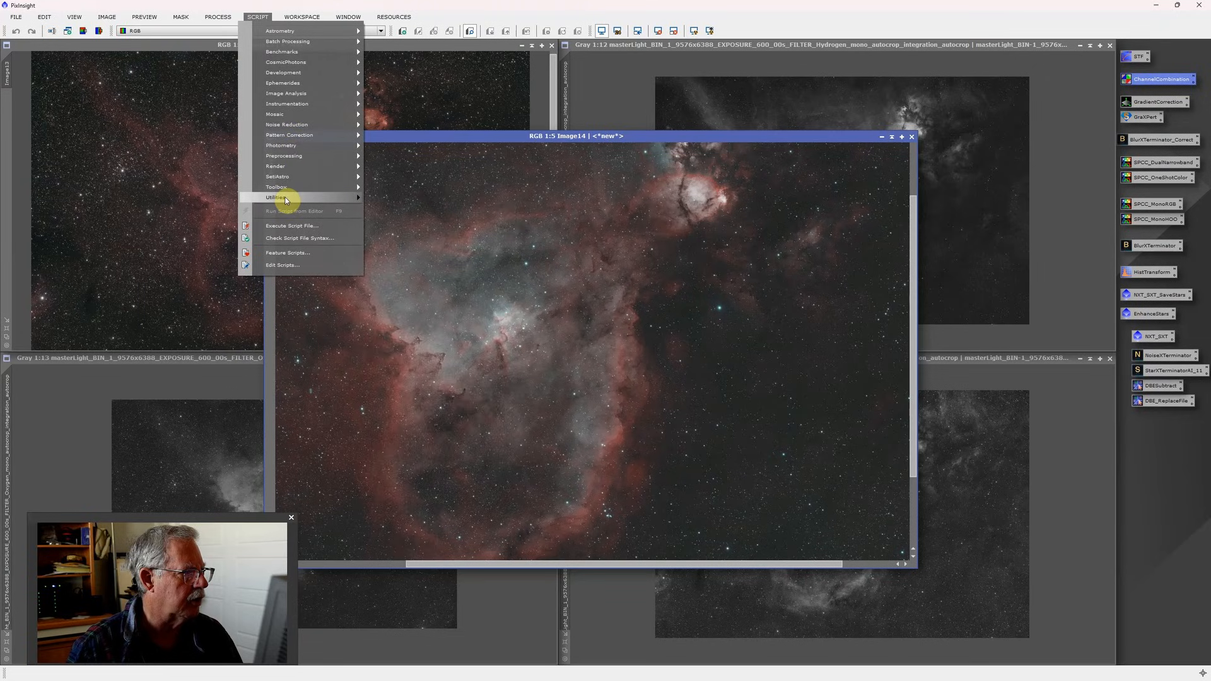
mouse_move(285, 200)
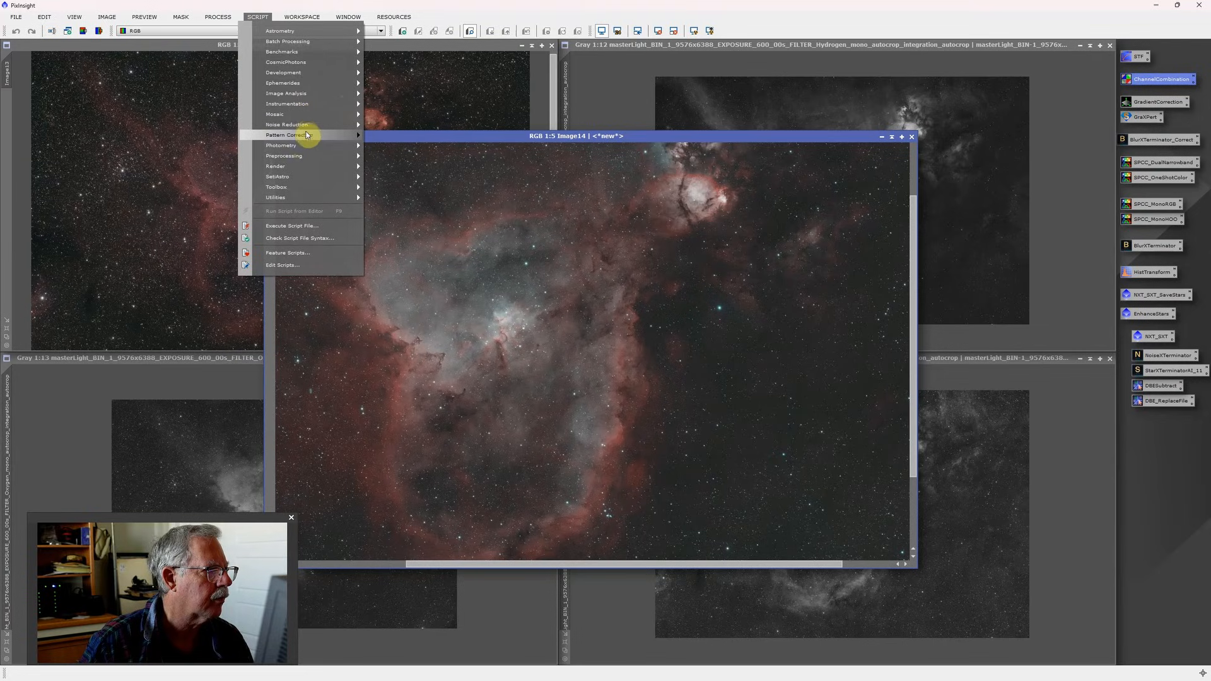
mouse_move(304, 135)
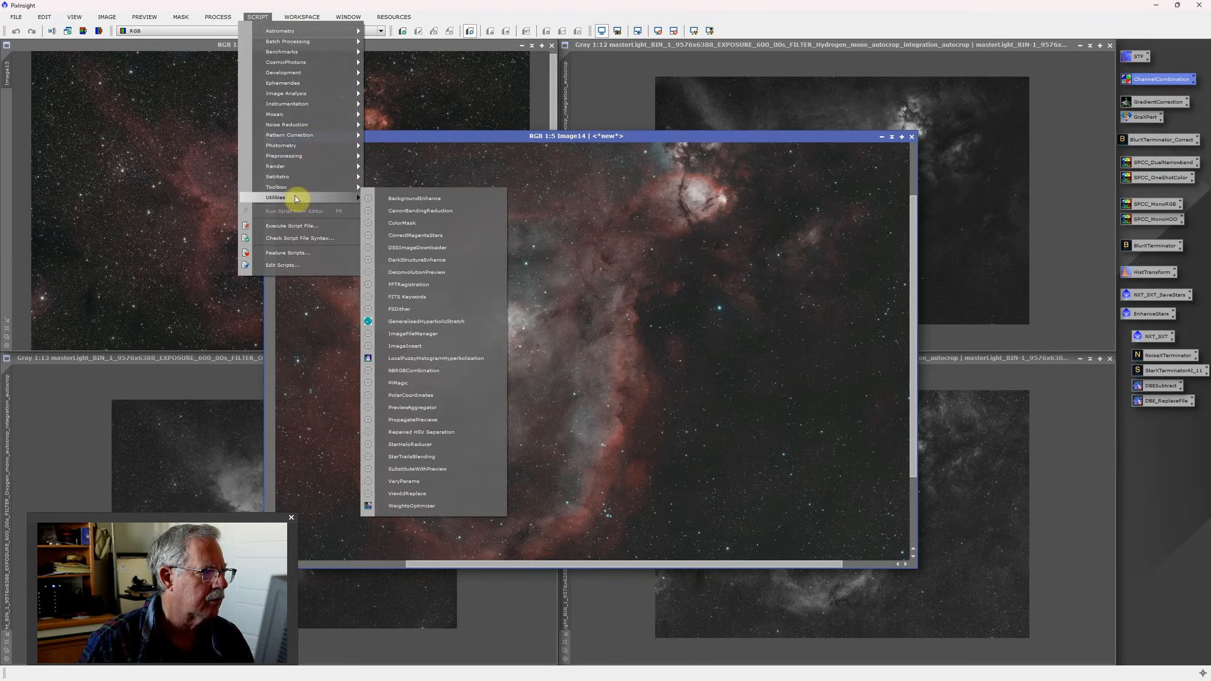
click(417, 236)
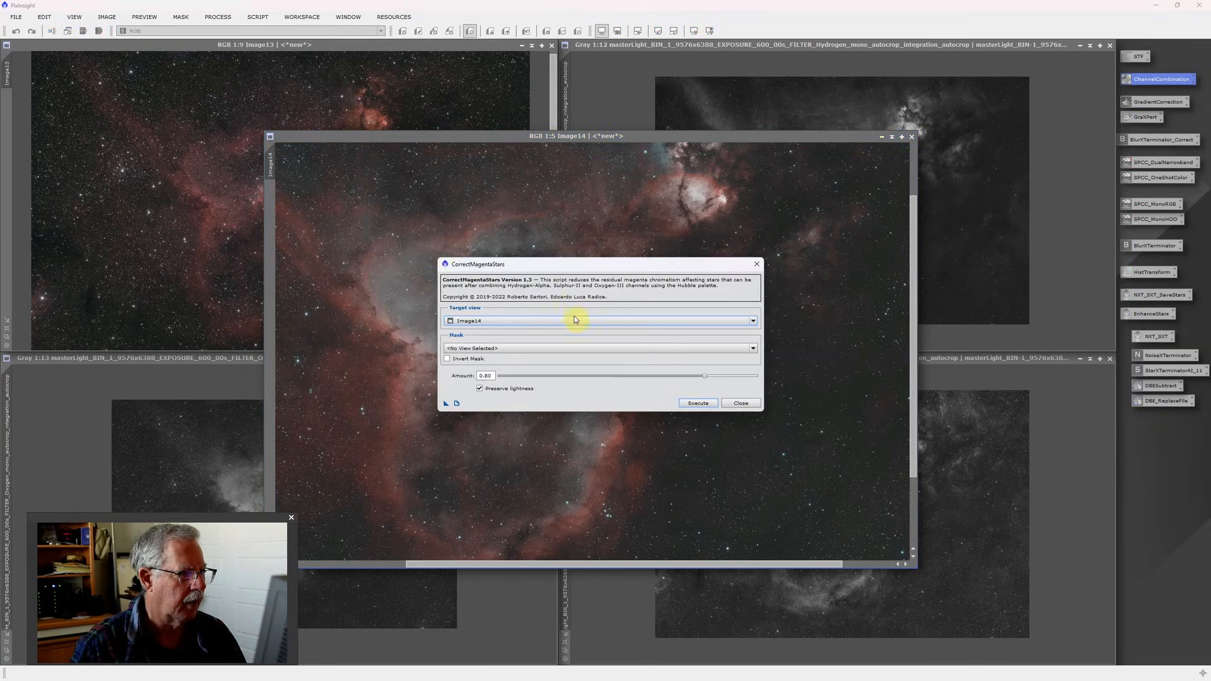
drag(546, 272, 548, 264)
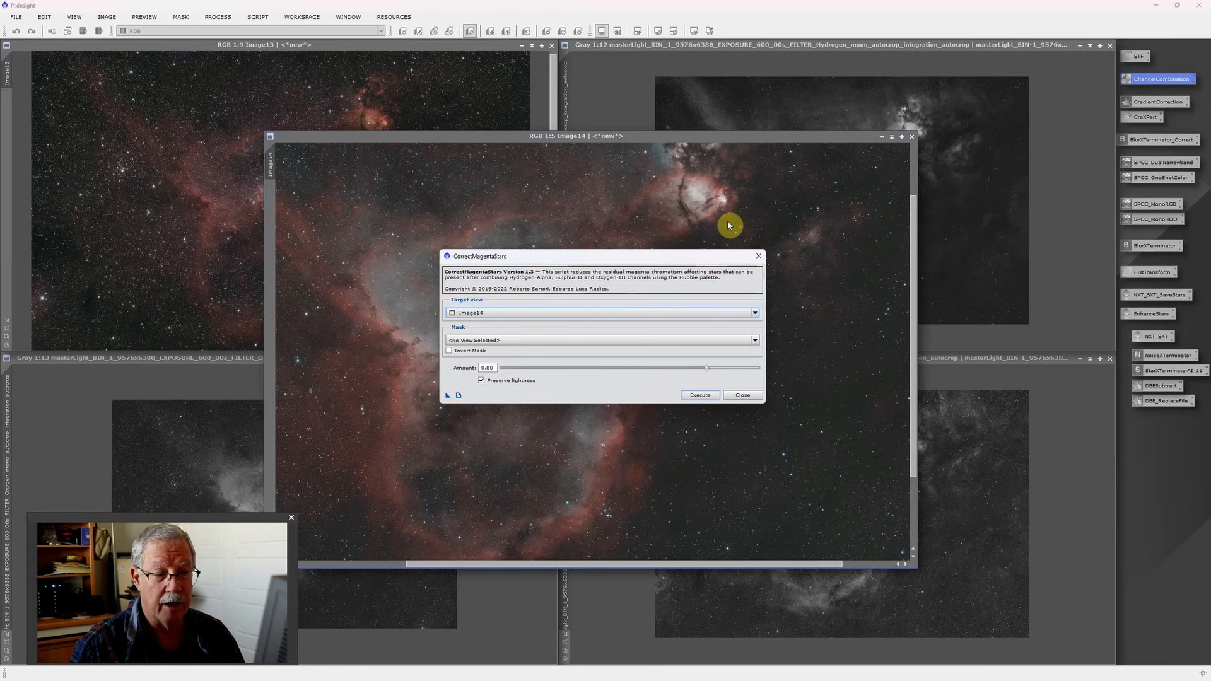
click(744, 395)
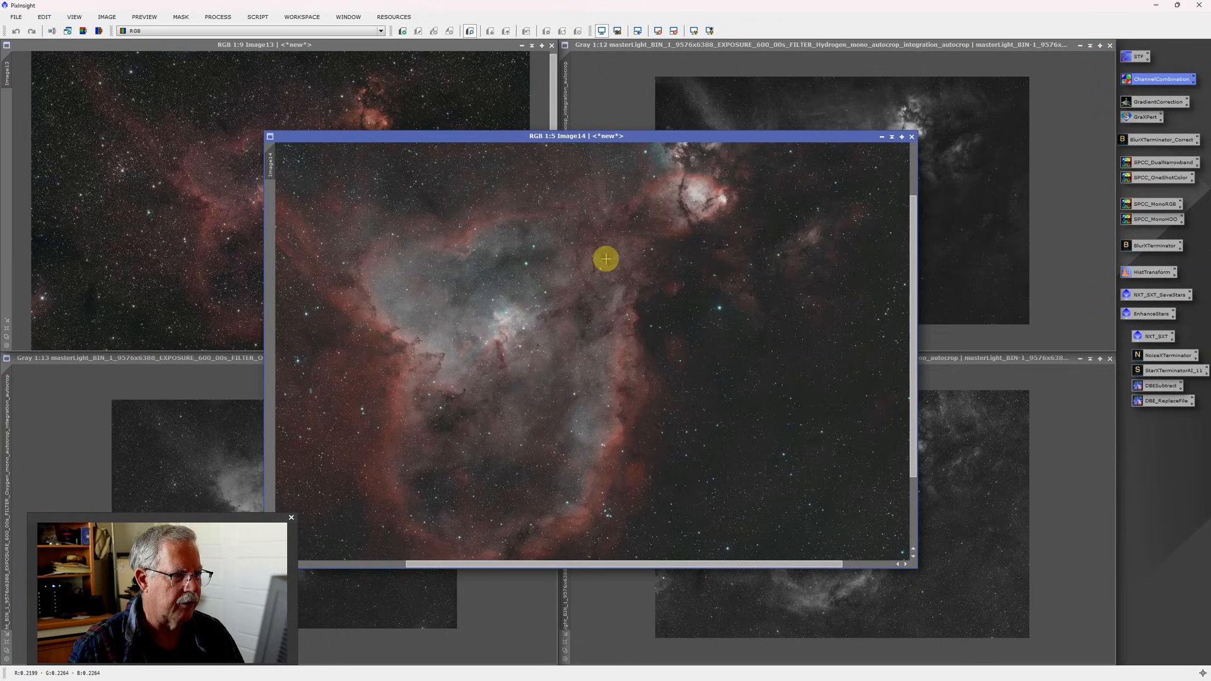
Invert the new HOO color image
right_click(605, 259)
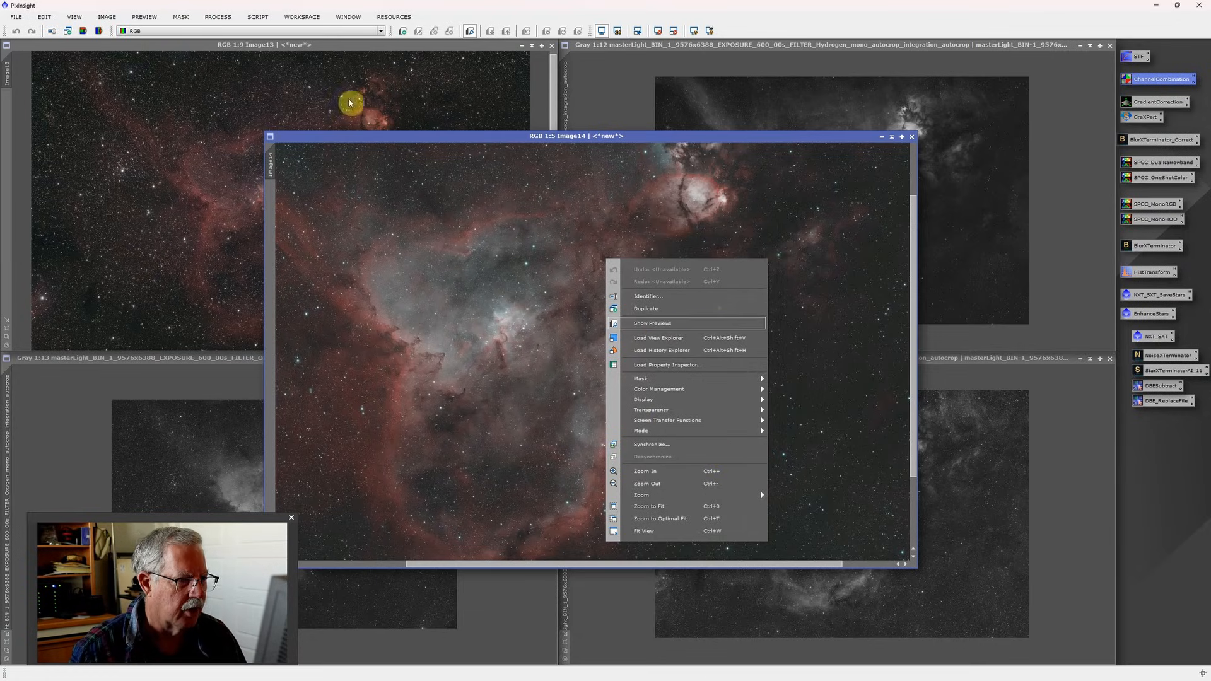
click(44, 17)
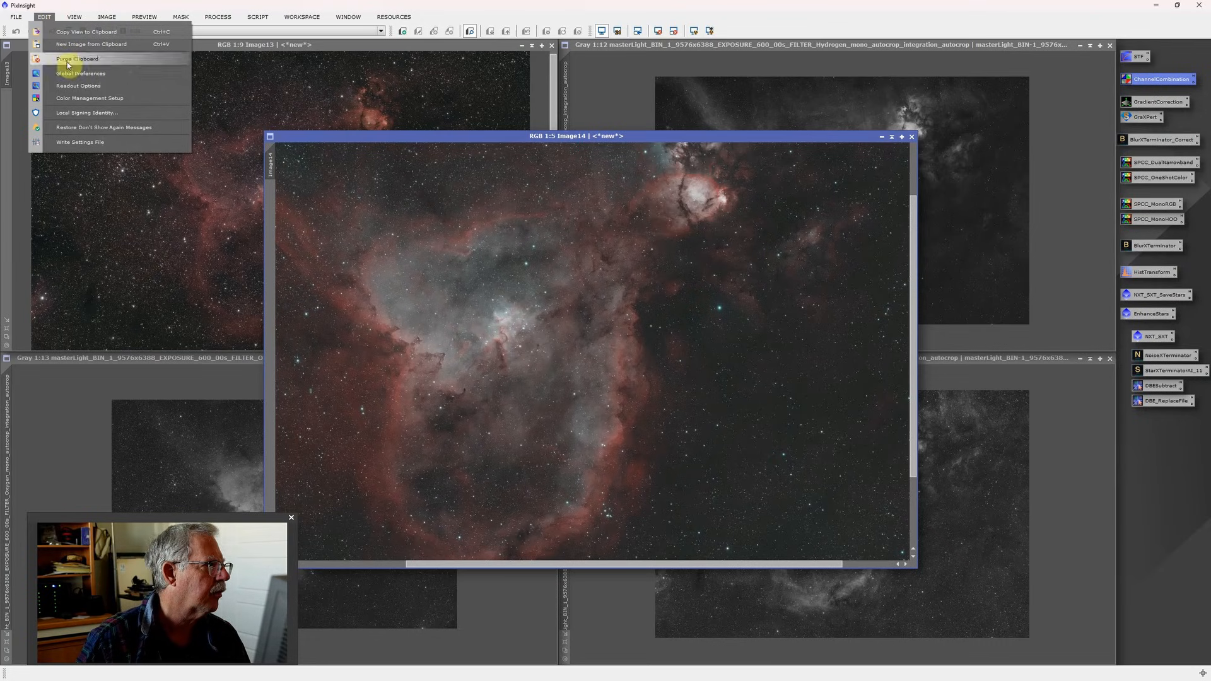
click(429, 134)
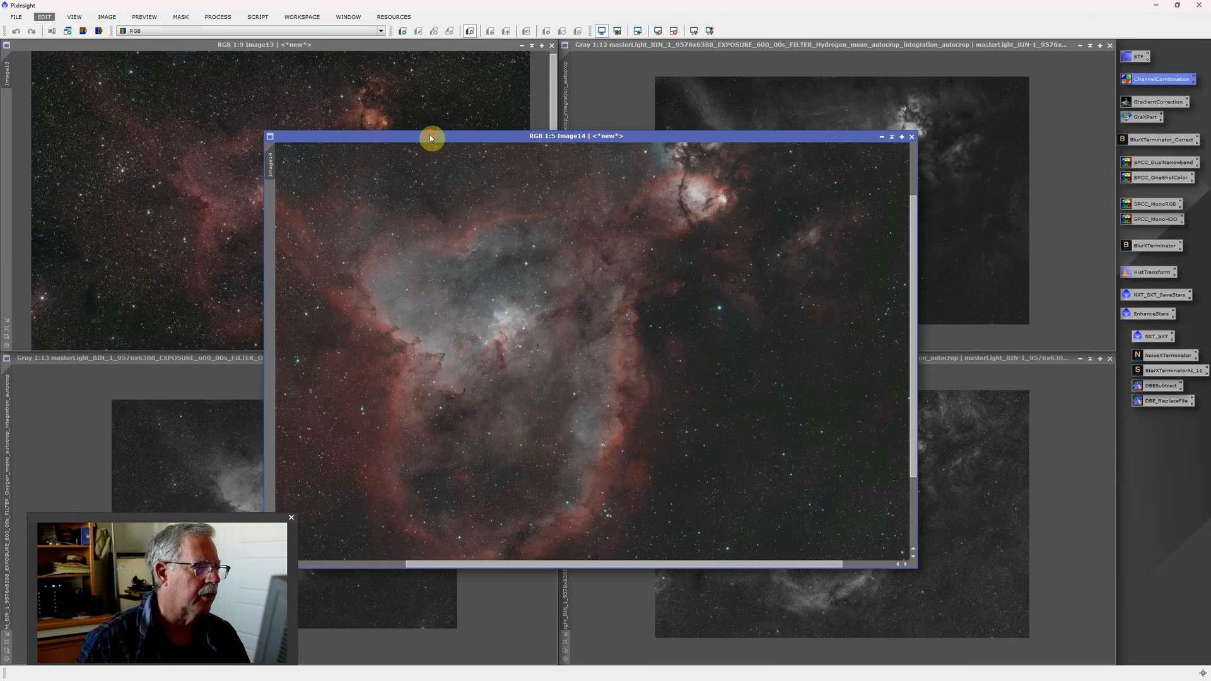
drag(430, 135, 435, 138)
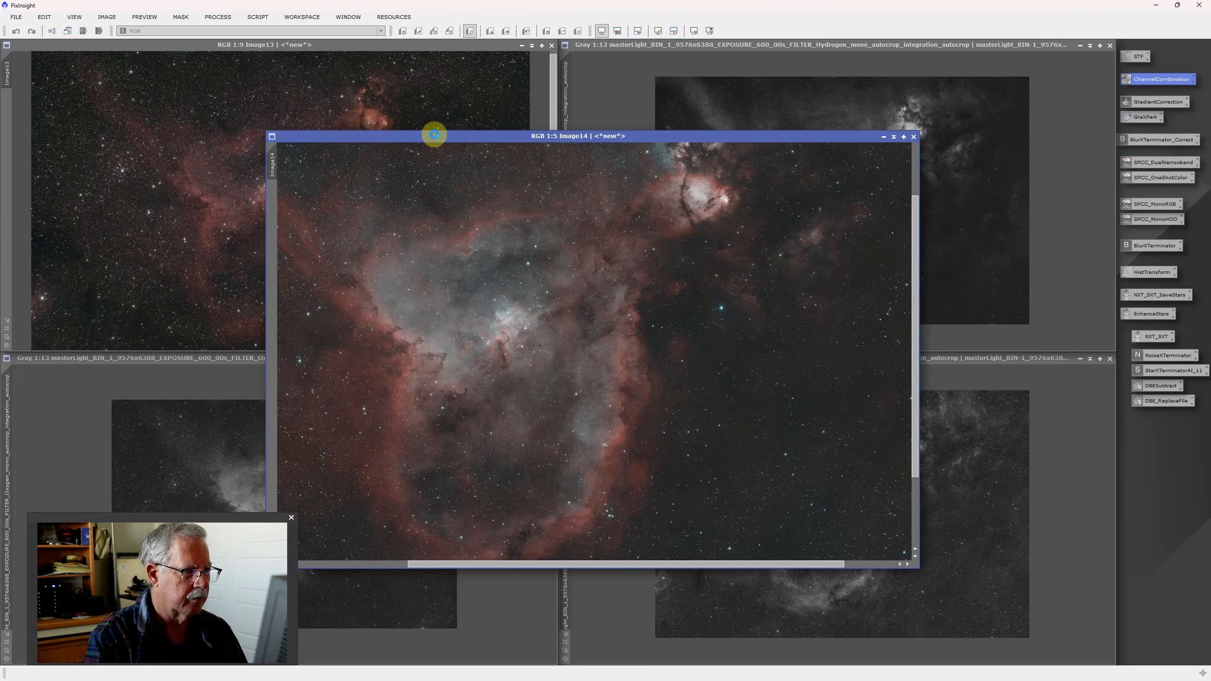
key(ctrl+i)
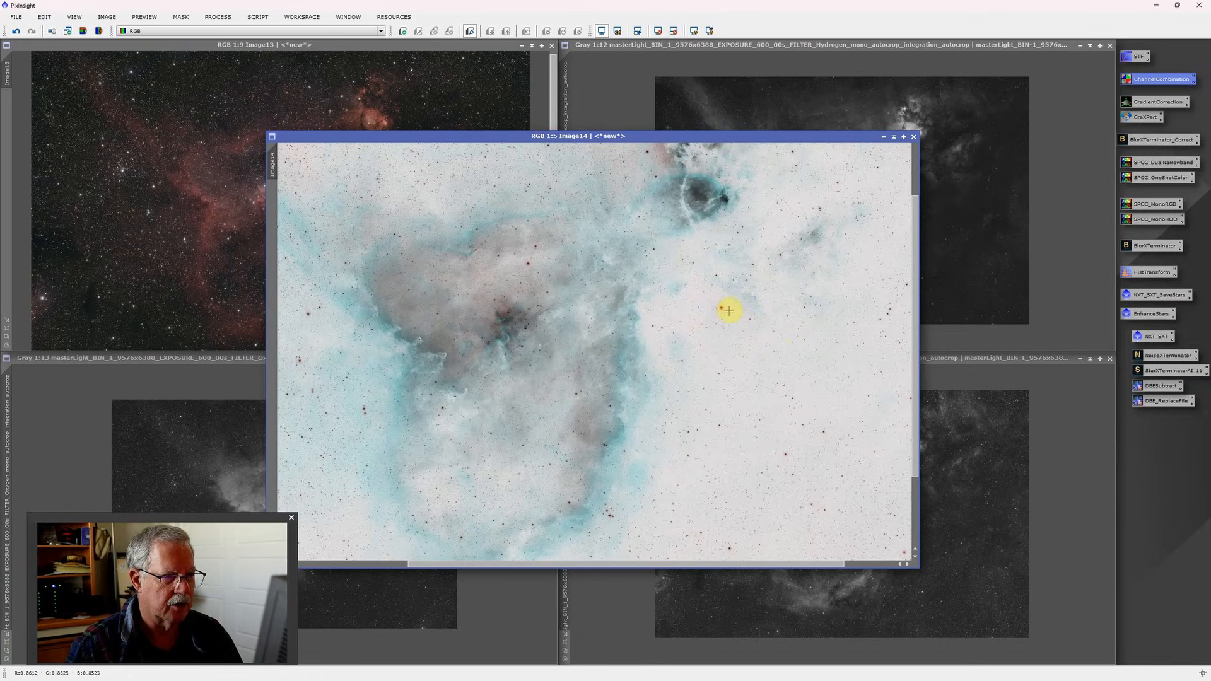
Run CorrectMagentaStars on the inverted HOO image with amount 0.80 and lightness preserved, and invert the image back
click(257, 18)
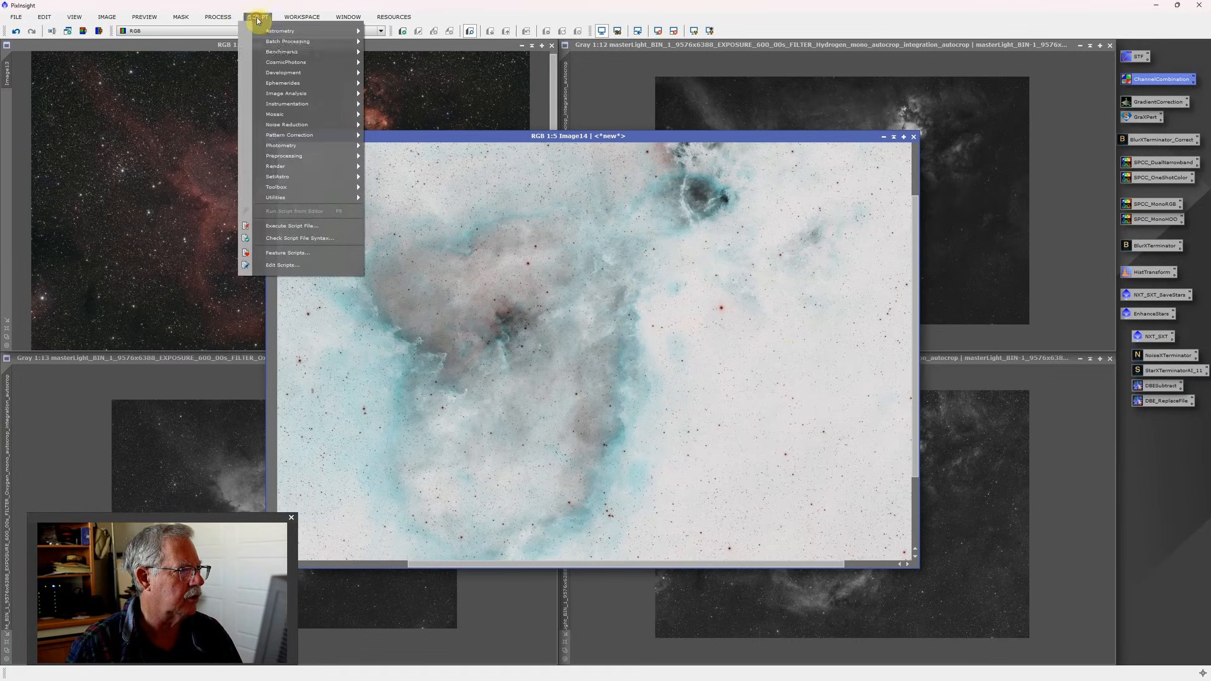
mouse_move(290, 201)
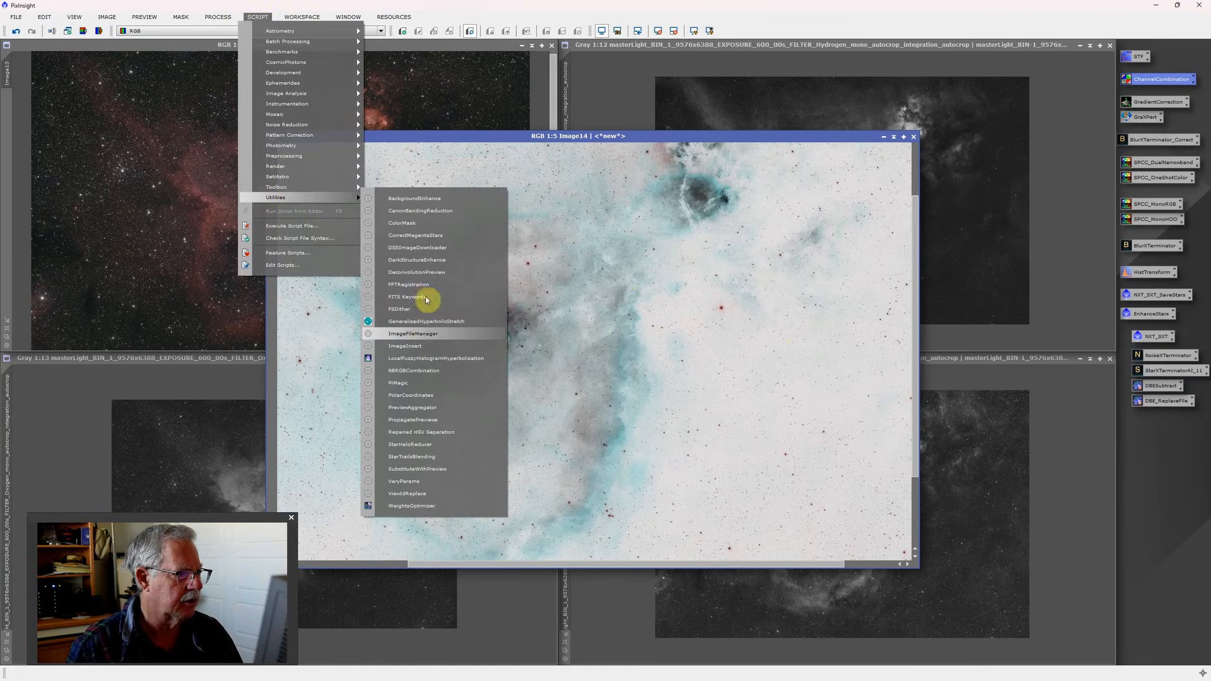
click(445, 236)
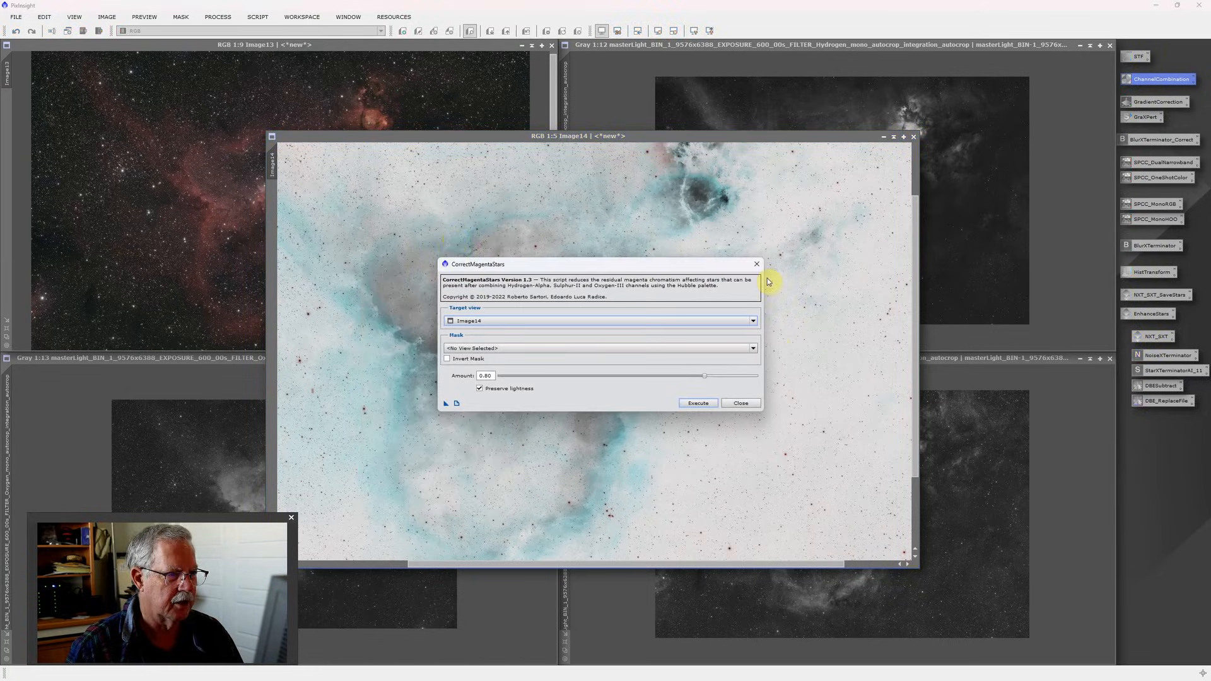
click(697, 402)
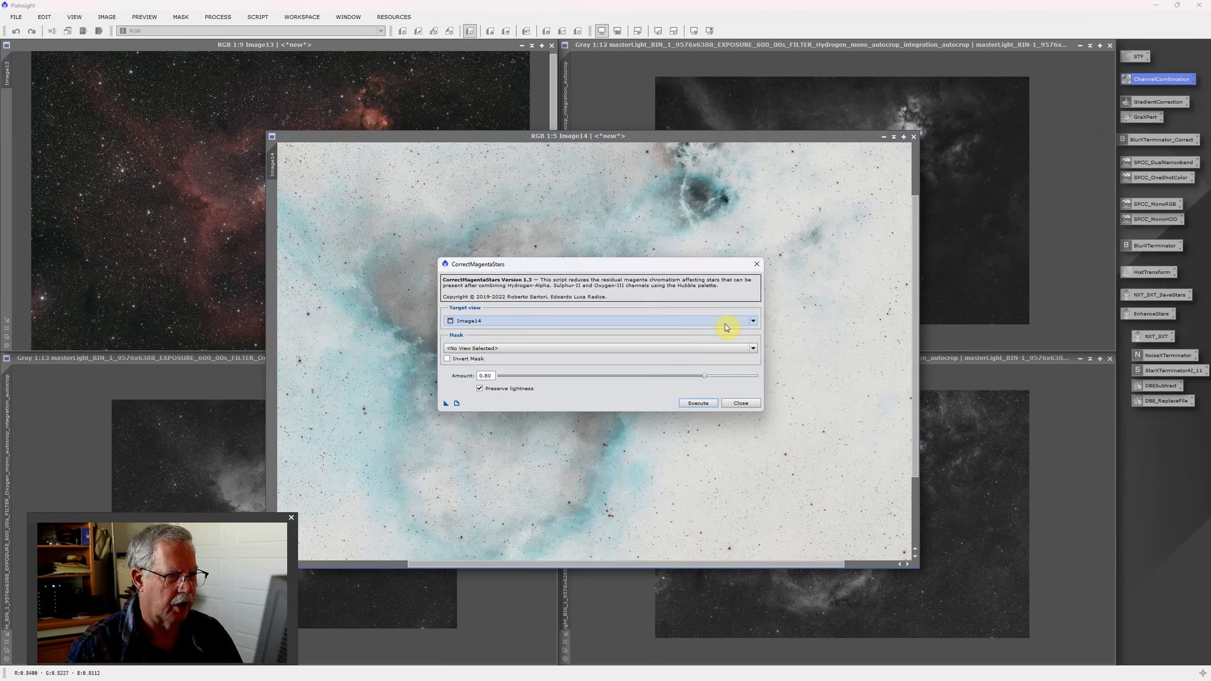
click(740, 404)
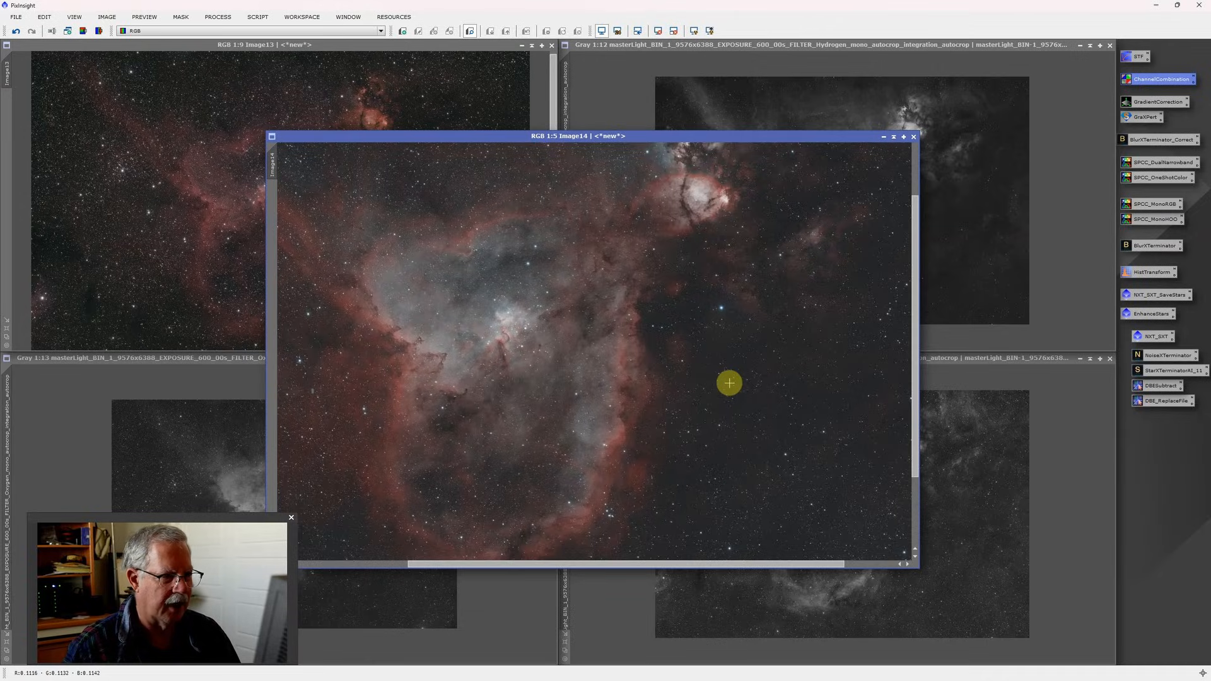
scroll(729, 382, up, 3)
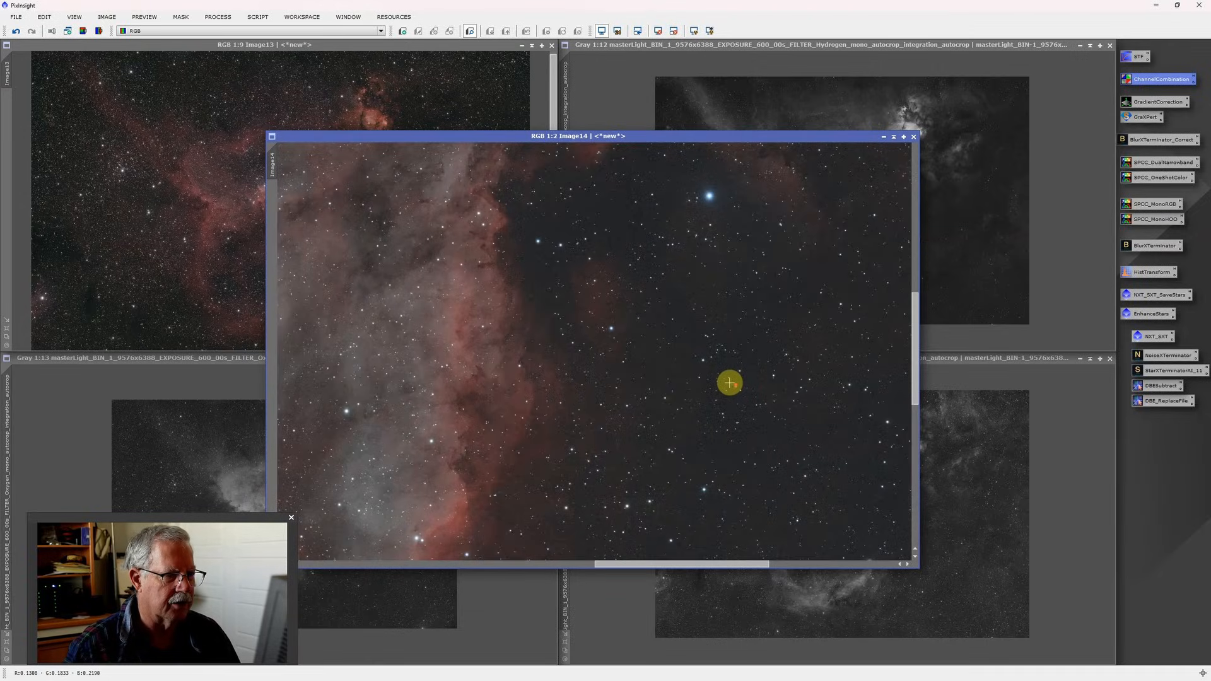
scroll(729, 383, down, 6)
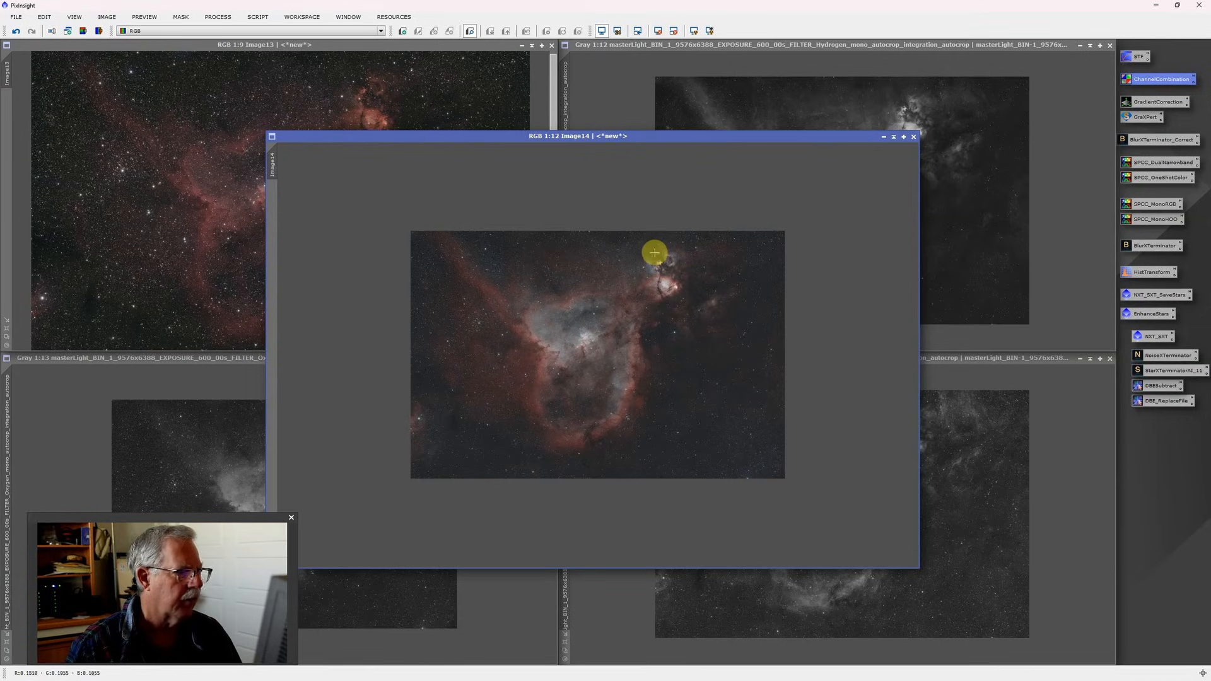
Save the HOO image as "HOO Final with Stars", an uncompressed 16-bit unsigned integer TIFF, in the Heart project folder
click(15, 17)
click(40, 123)
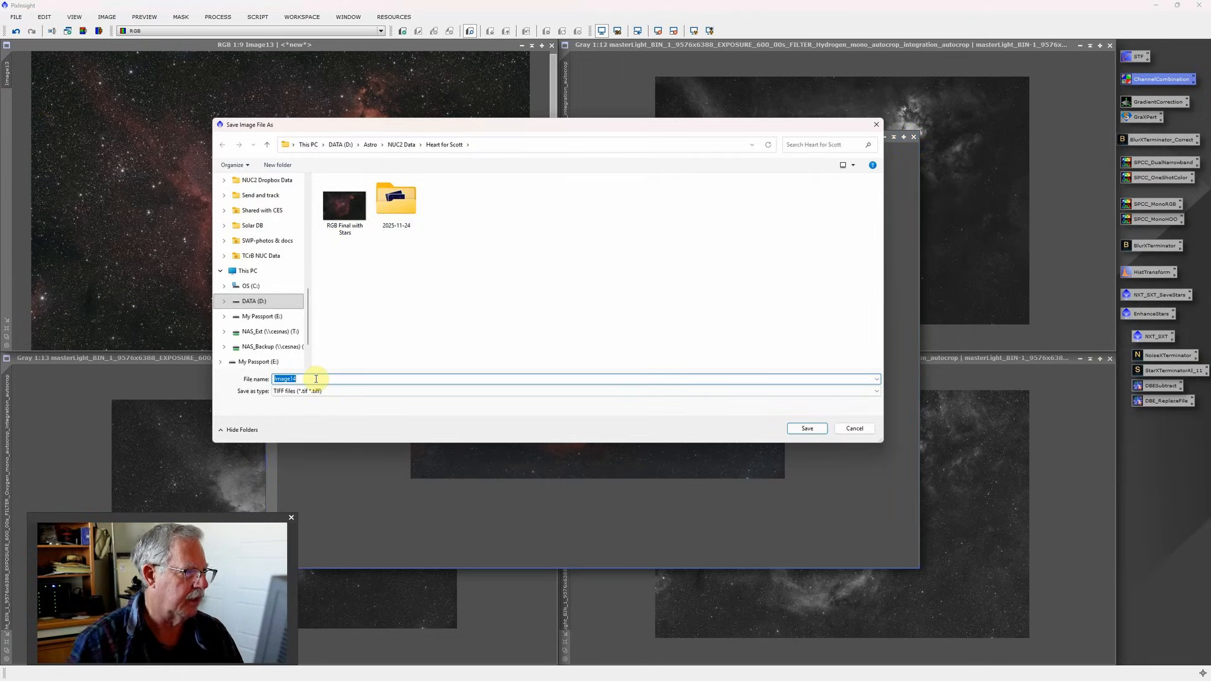
text(HOO Final with Stars)
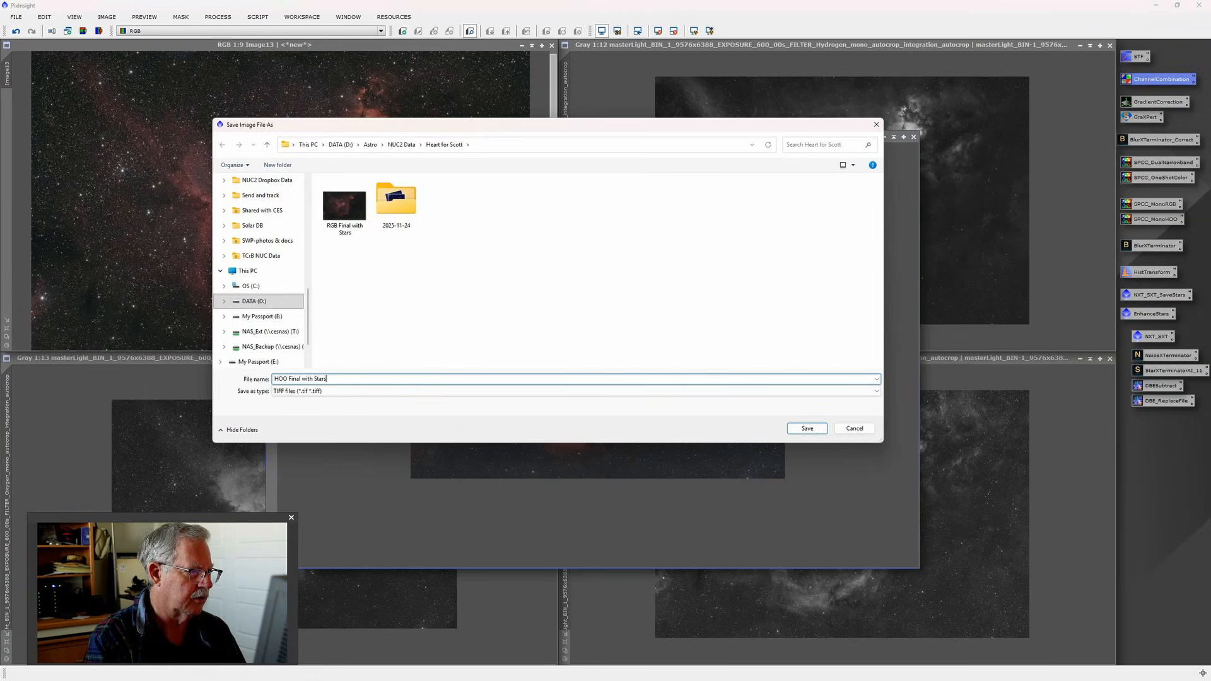
key(Return)
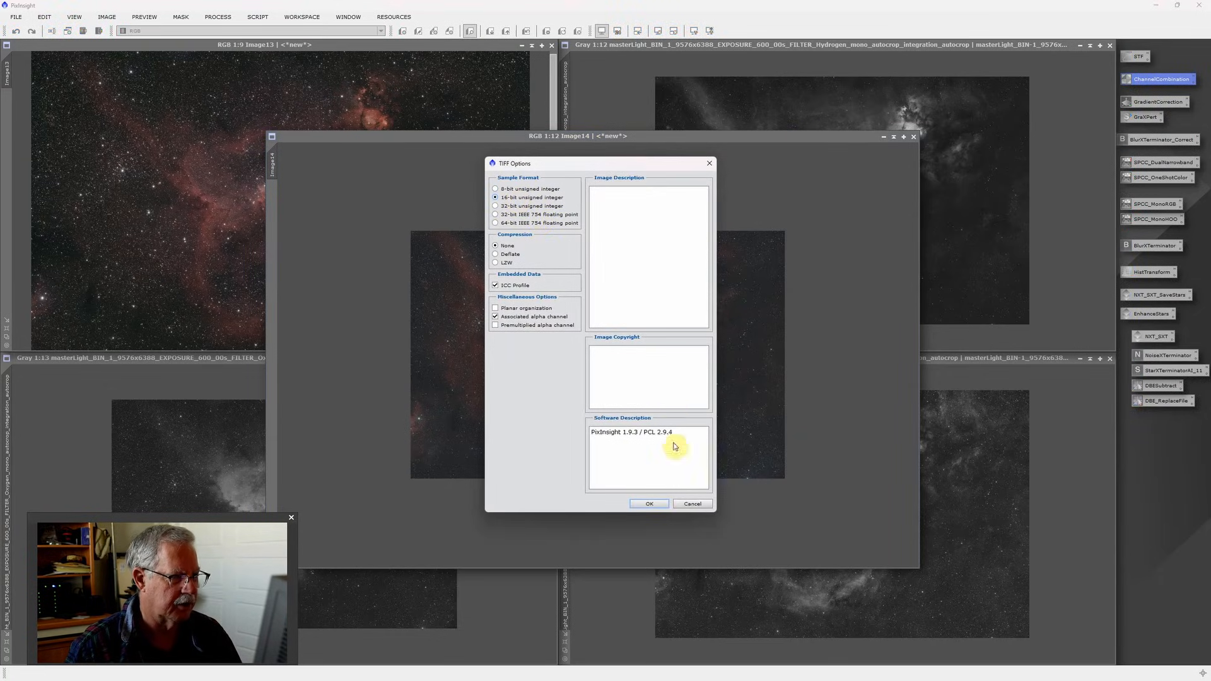
click(654, 504)
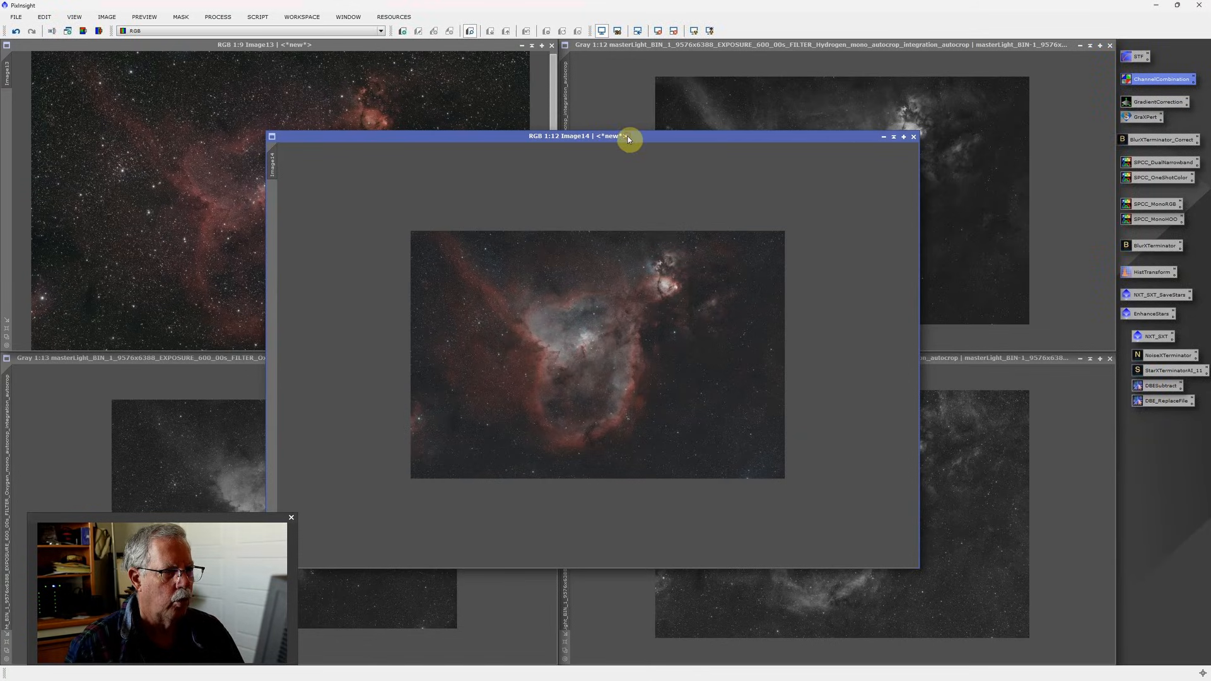
Move the HOO image aside, open ChannelCombination, and assign the Sulfur integration as the red channel source
drag(627, 135, 374, 63)
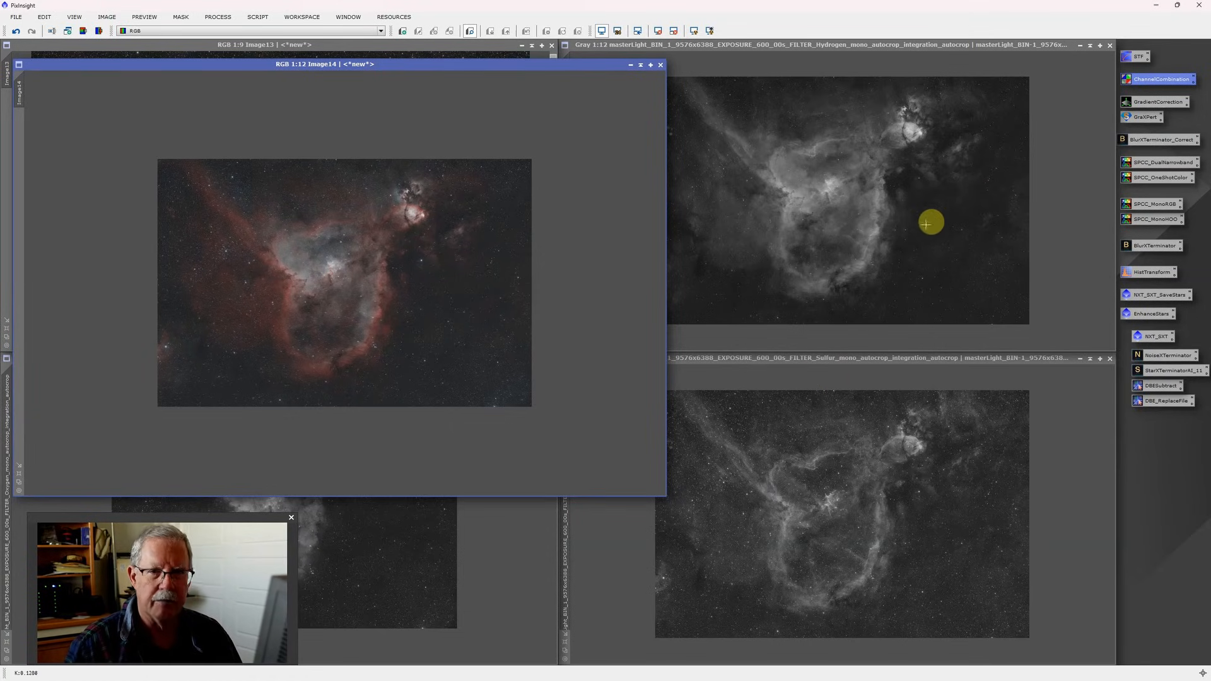
double_click(1158, 80)
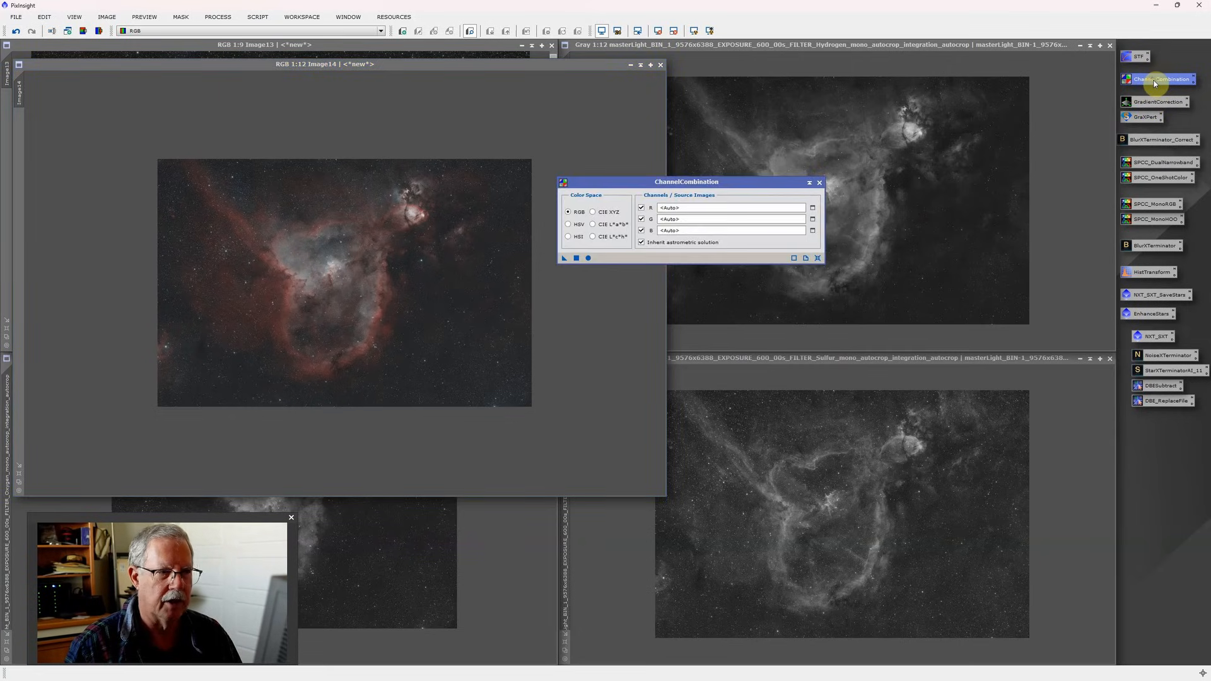
click(814, 209)
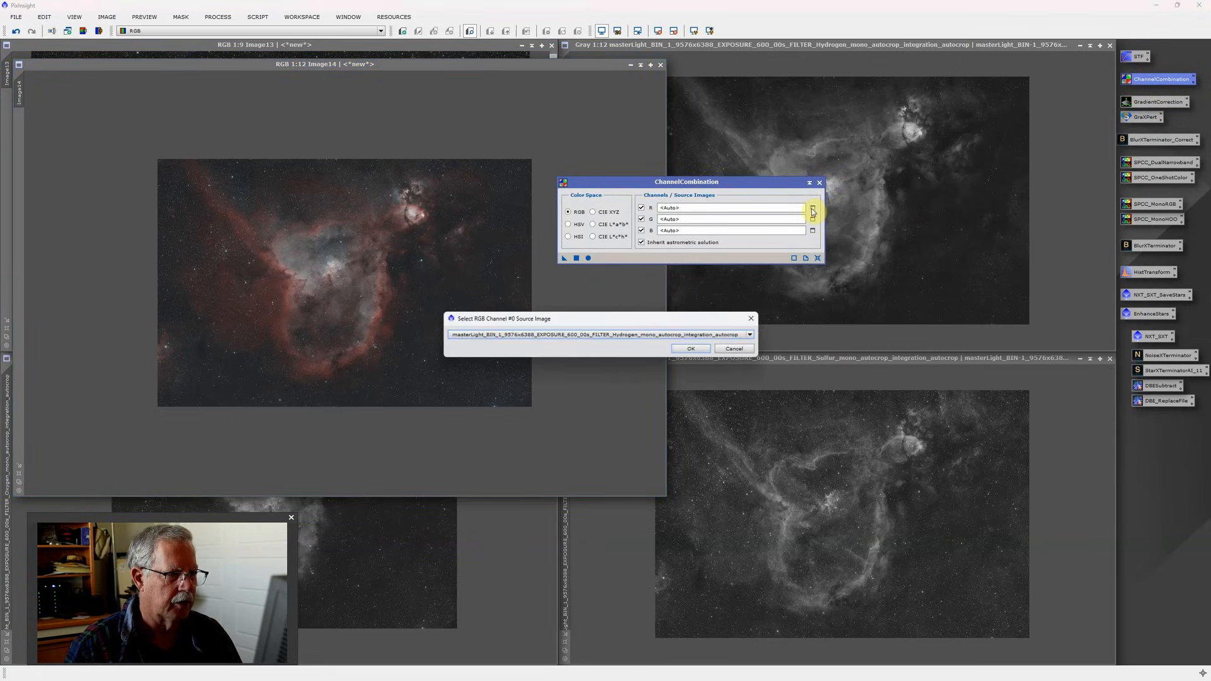
click(749, 335)
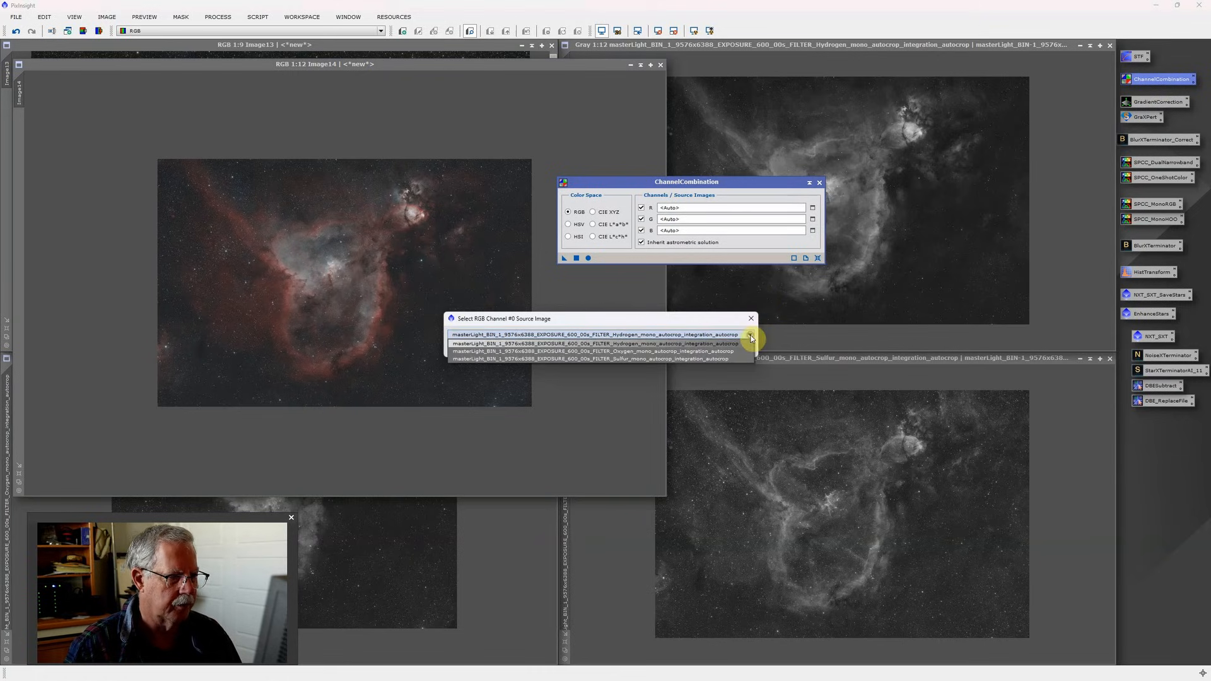
click(633, 358)
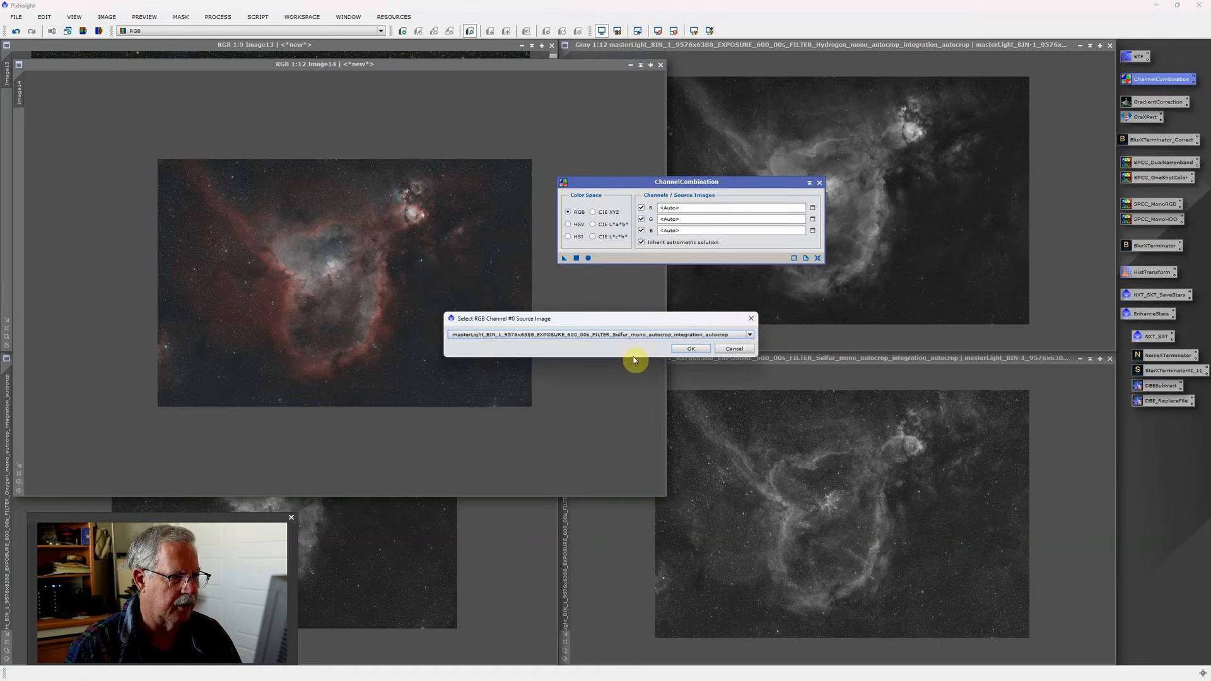
click(688, 346)
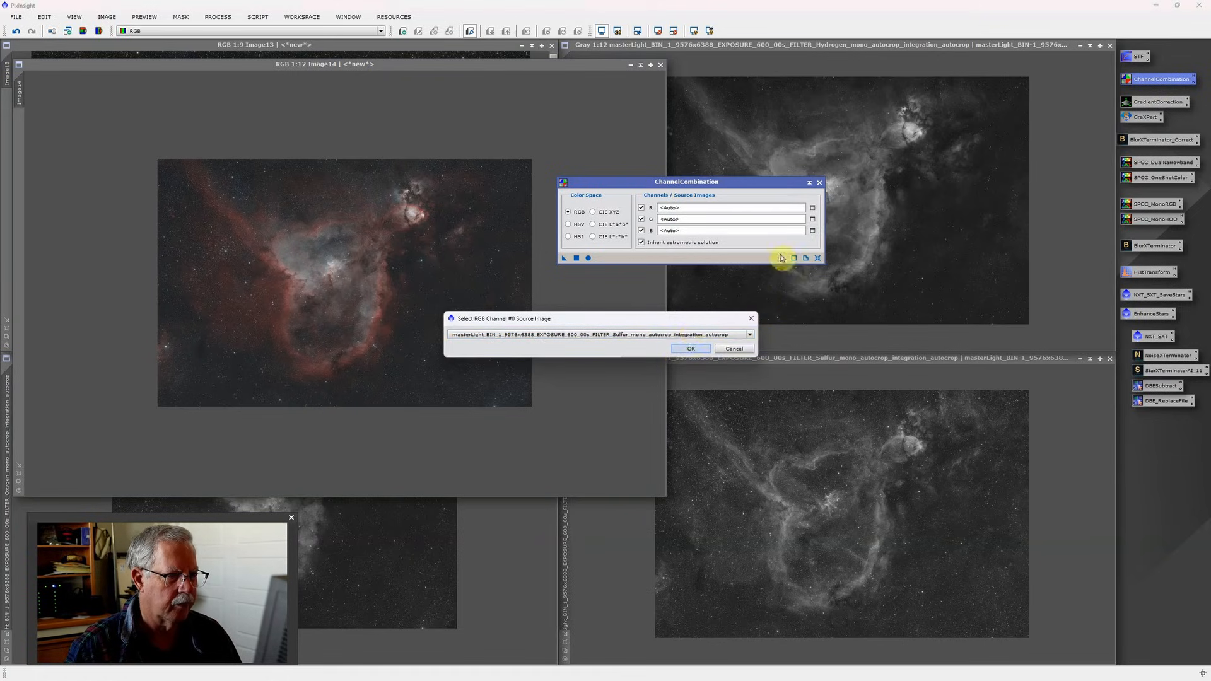
Assign the Hydrogen integration to the green channel and the Oxygen integration to the blue channel in ChannelCombination
click(813, 221)
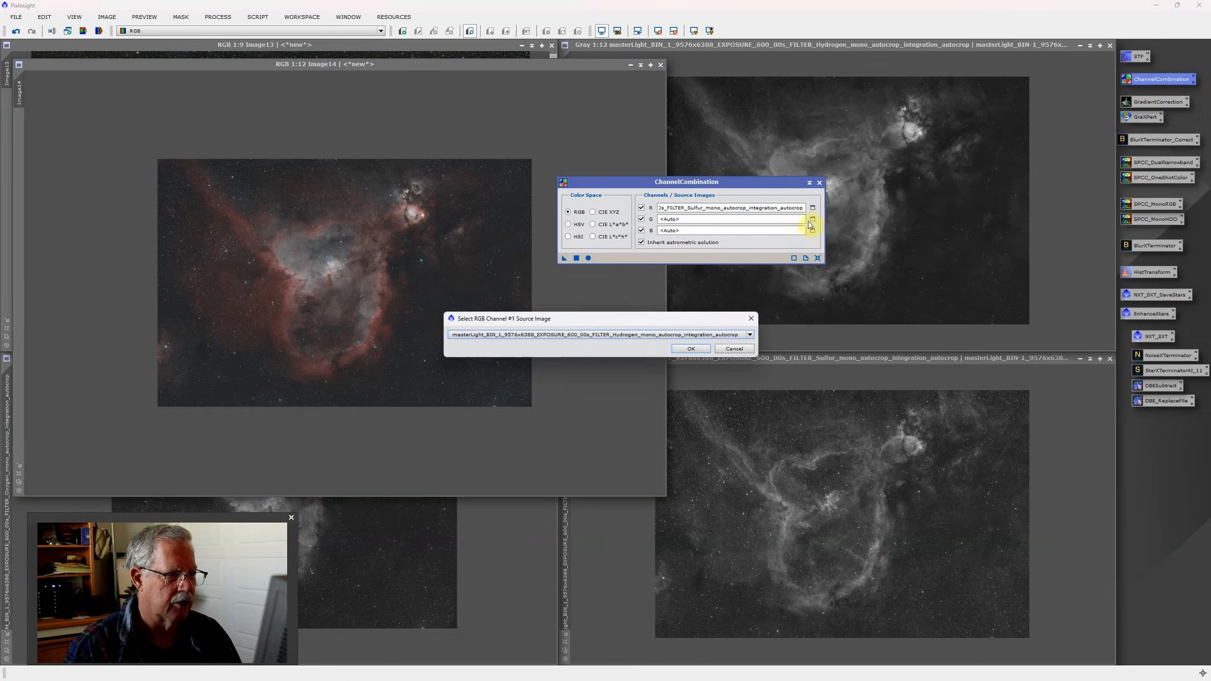
click(751, 335)
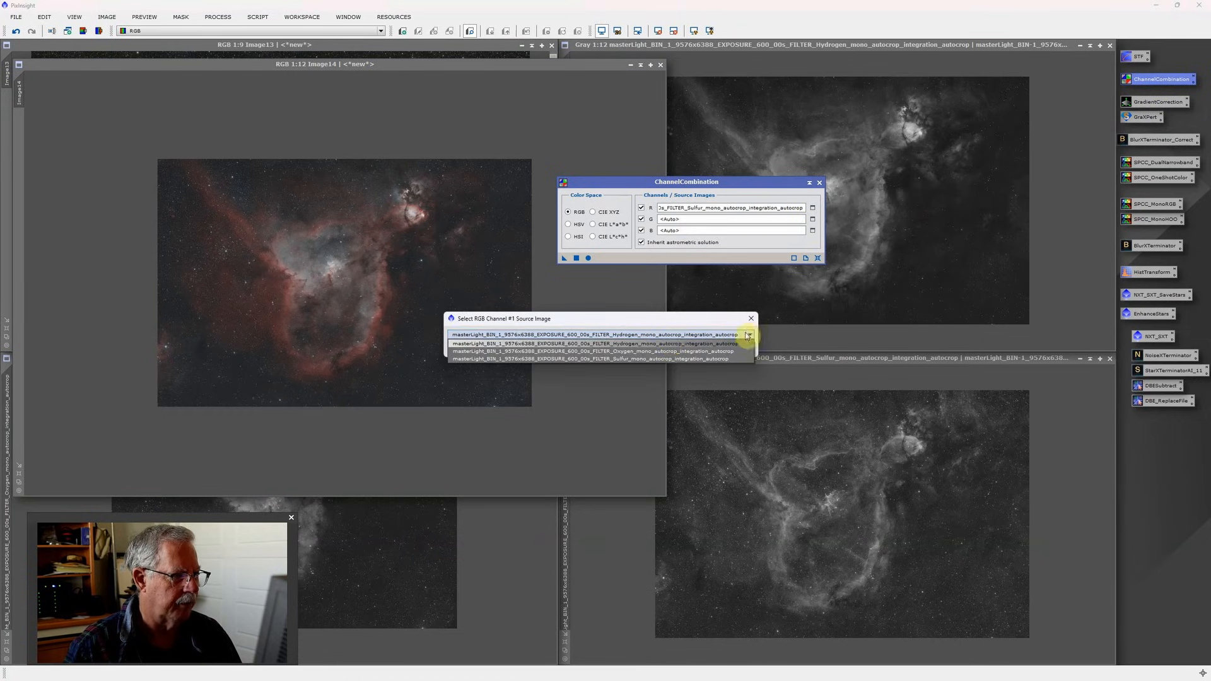
click(638, 348)
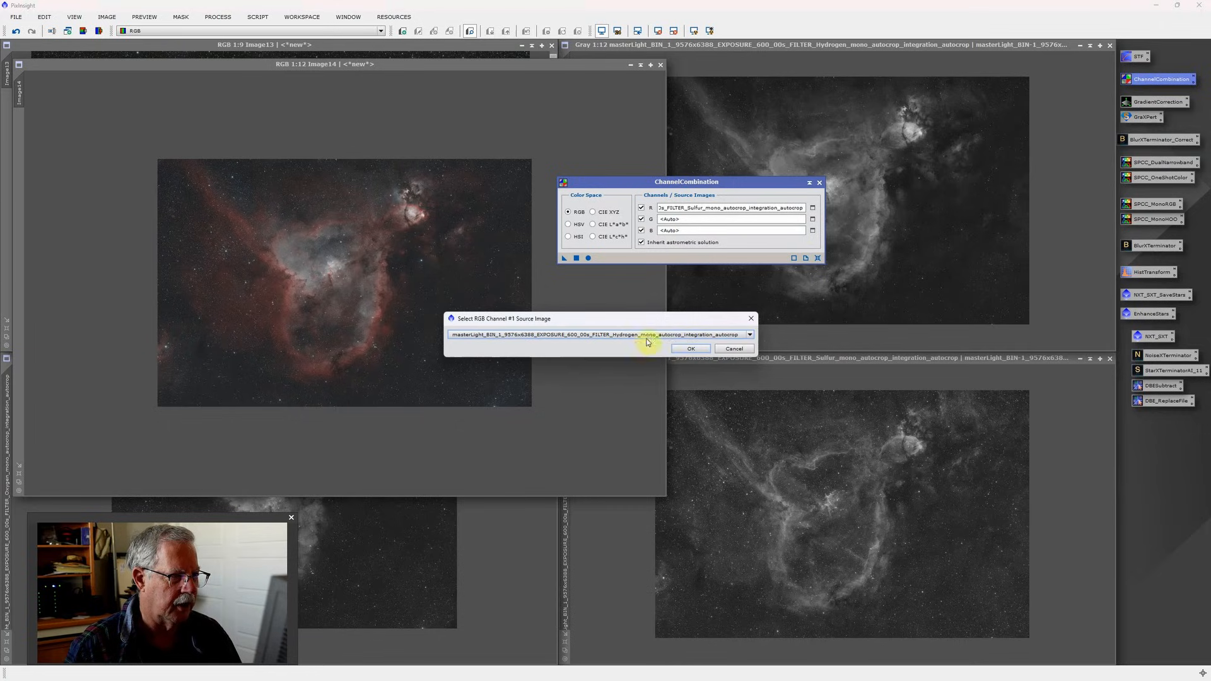
click(681, 346)
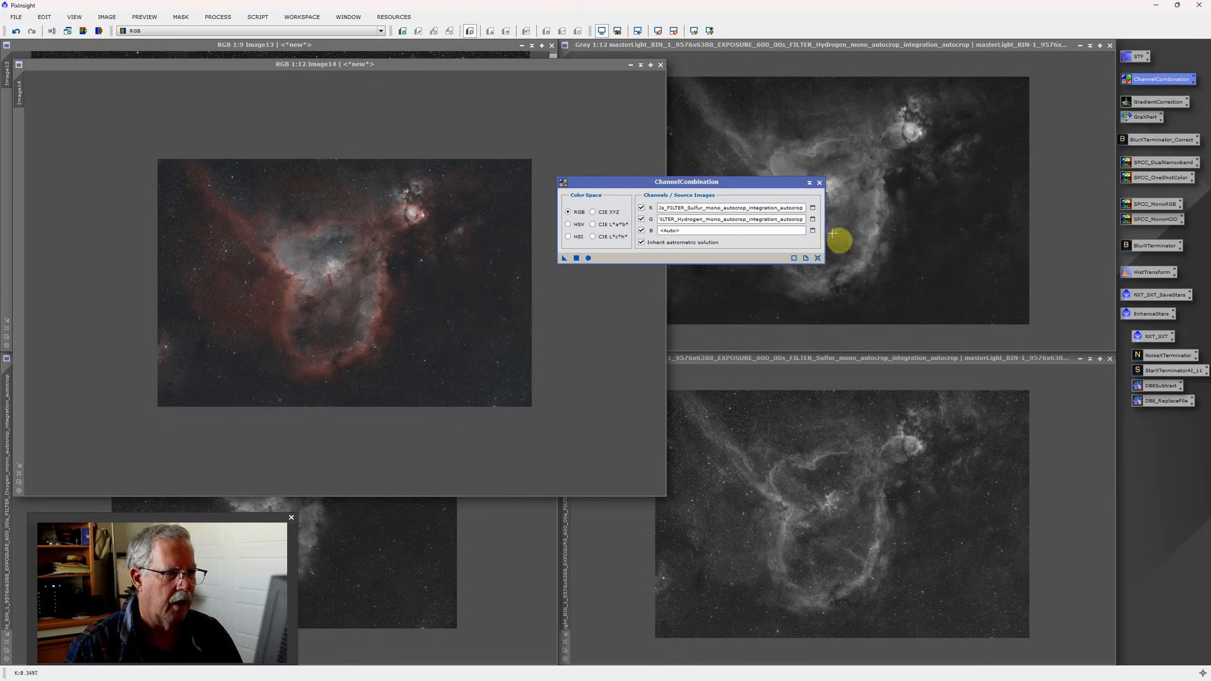
click(812, 231)
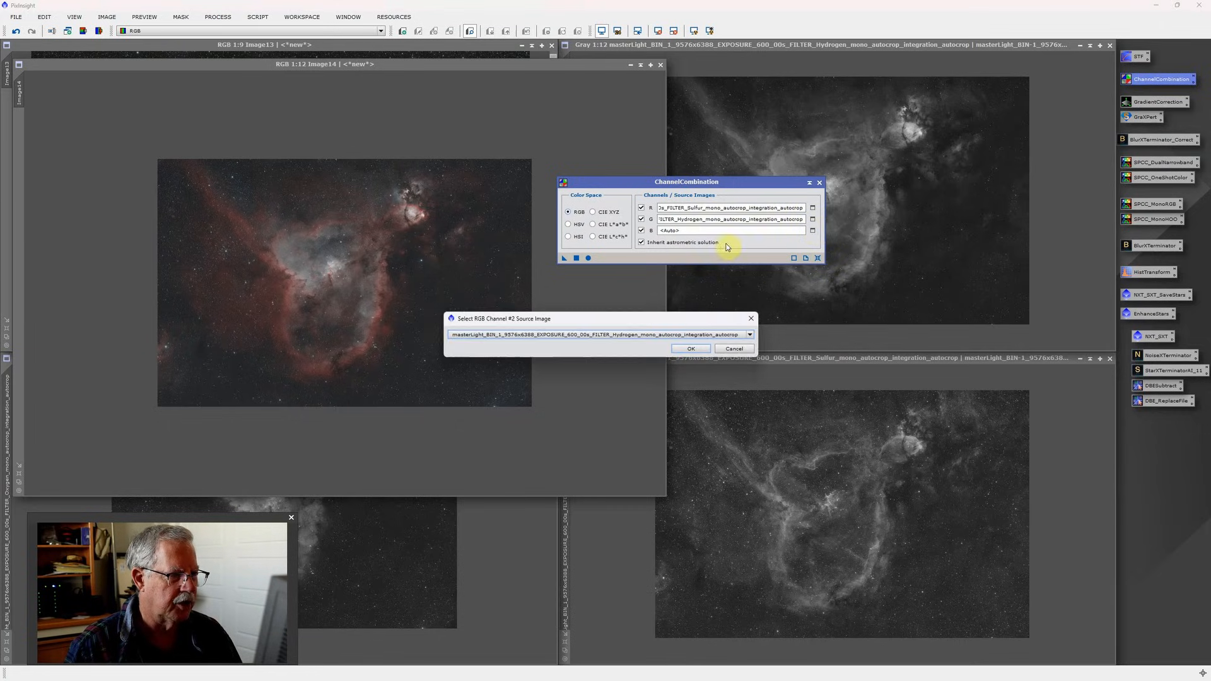
click(751, 337)
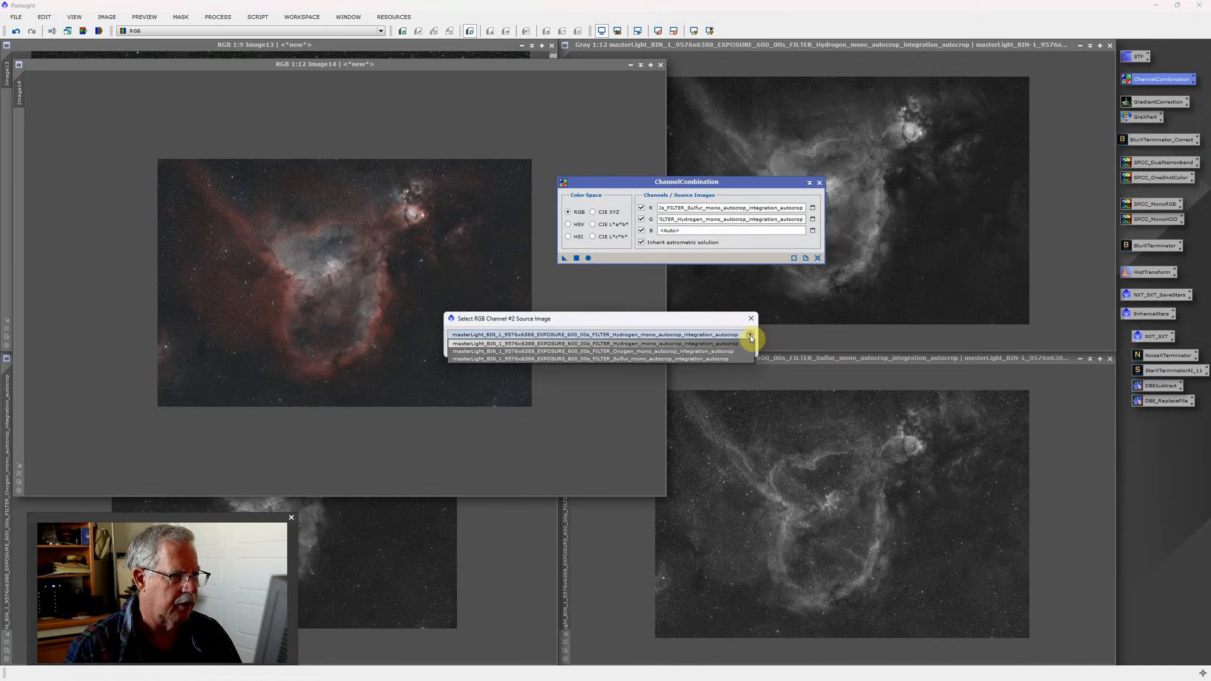
click(642, 352)
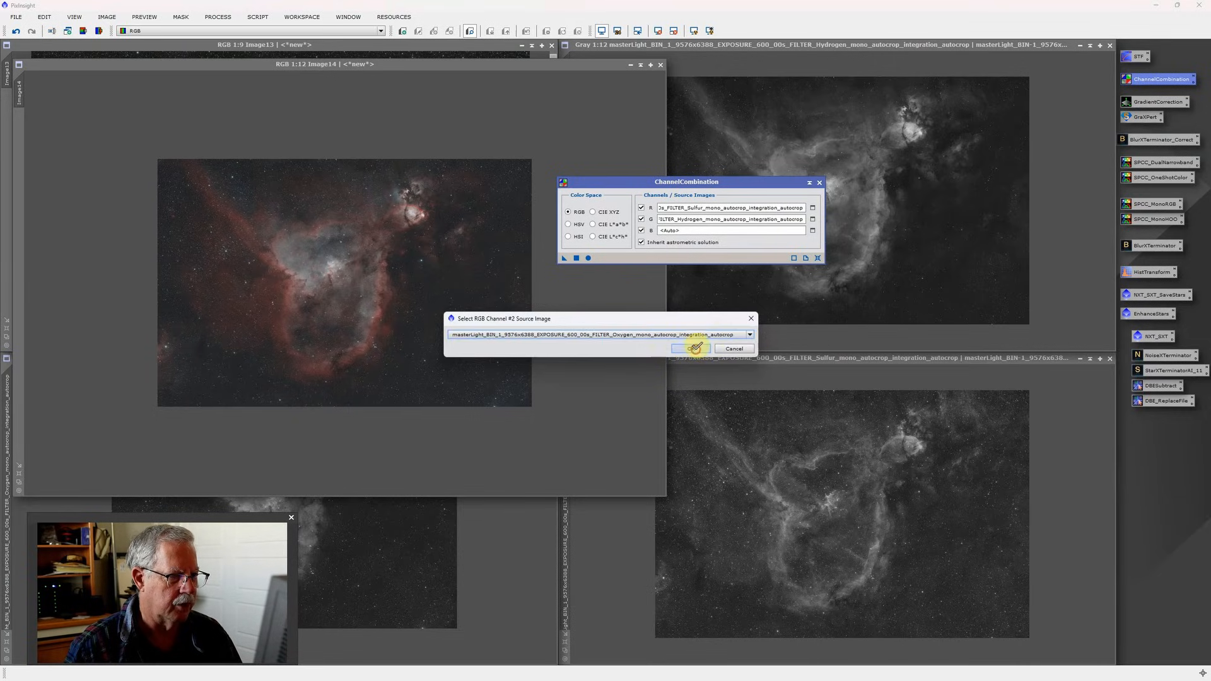
click(695, 346)
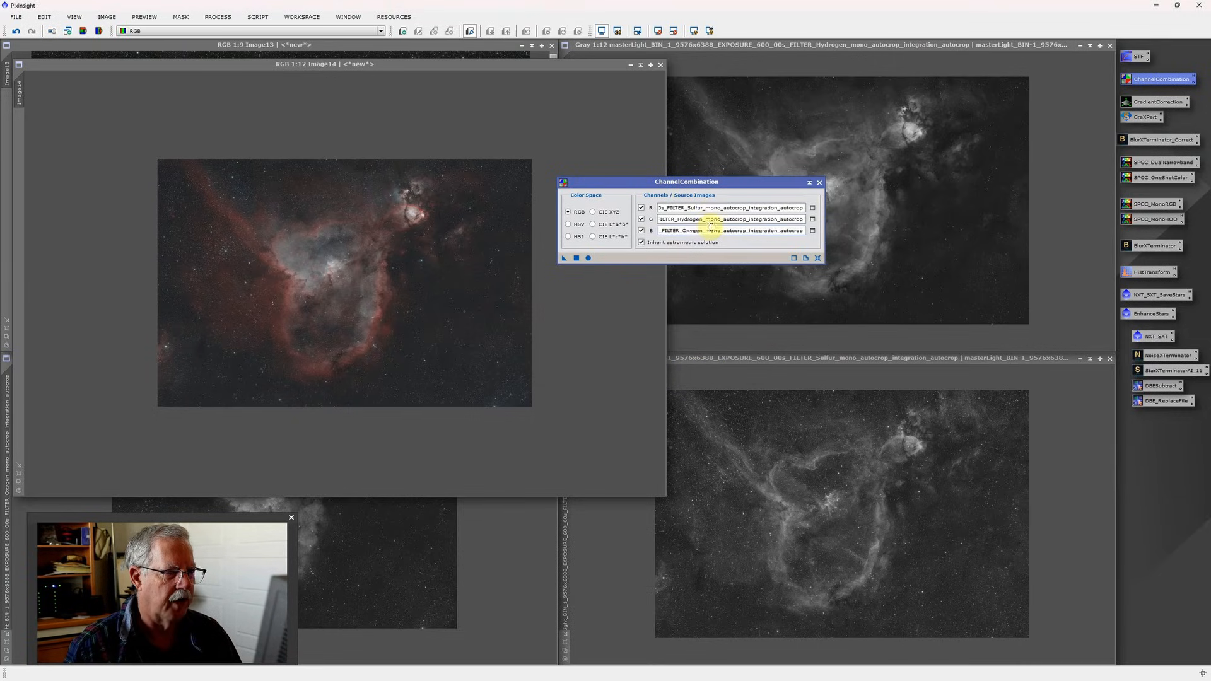
Combine the assigned channels into a new SHO color image, close ChannelCombination, and inspect the result
click(589, 258)
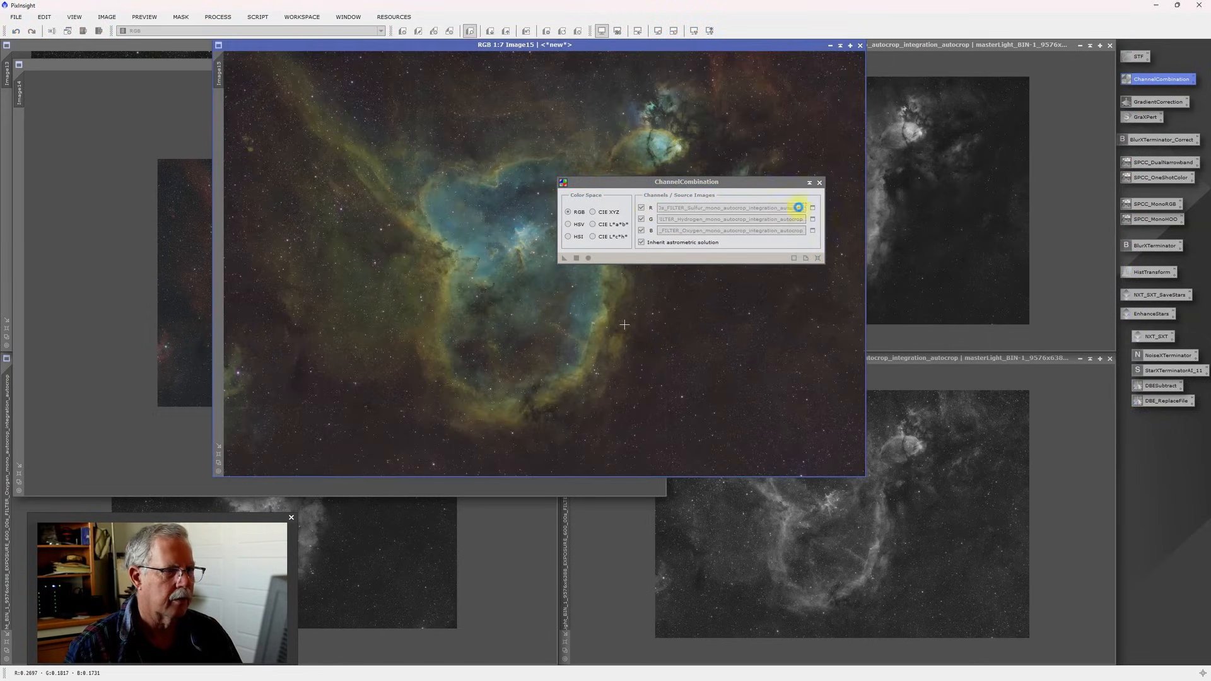
click(819, 182)
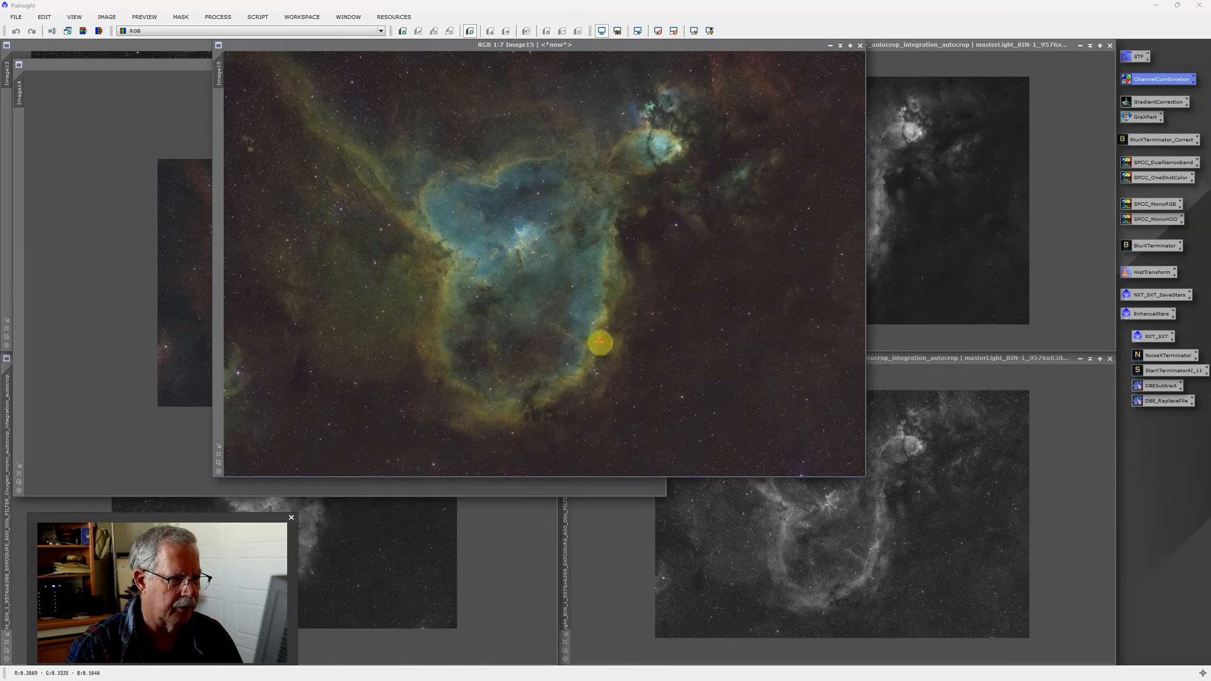
scroll(749, 319, down, 5)
scroll(685, 334, up, 5)
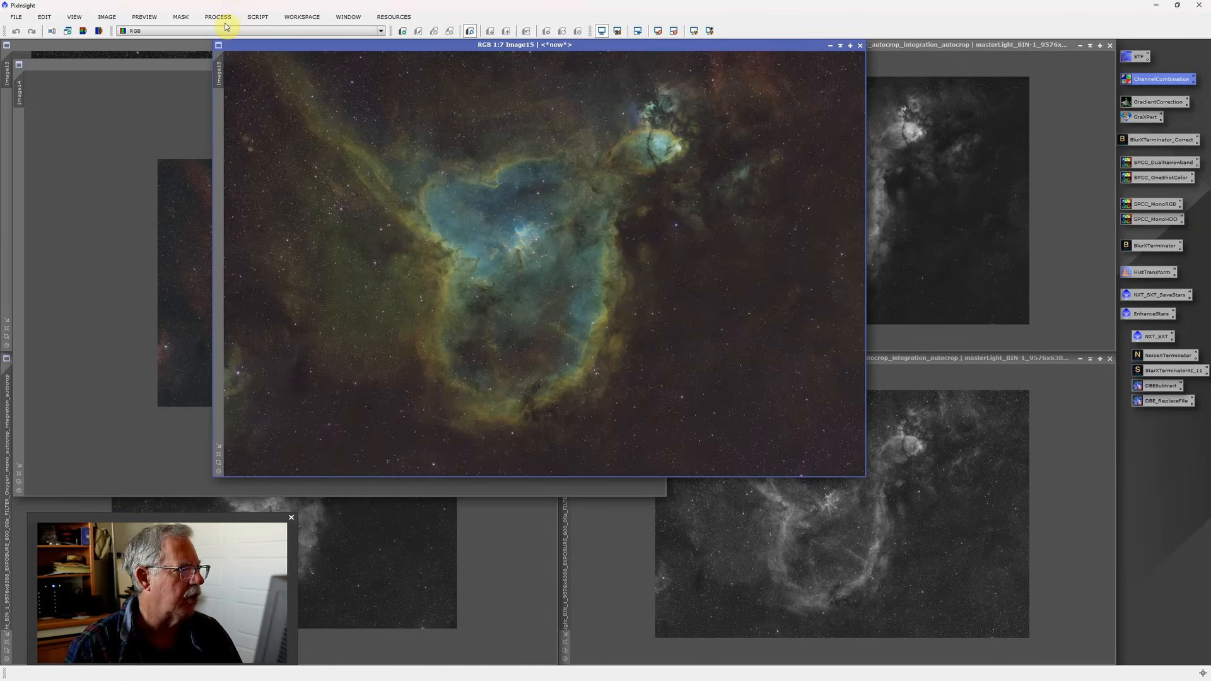
Run CorrectMagentaStars on the new SHO image with amount 0.80, no mask, and lightness preserved
click(254, 17)
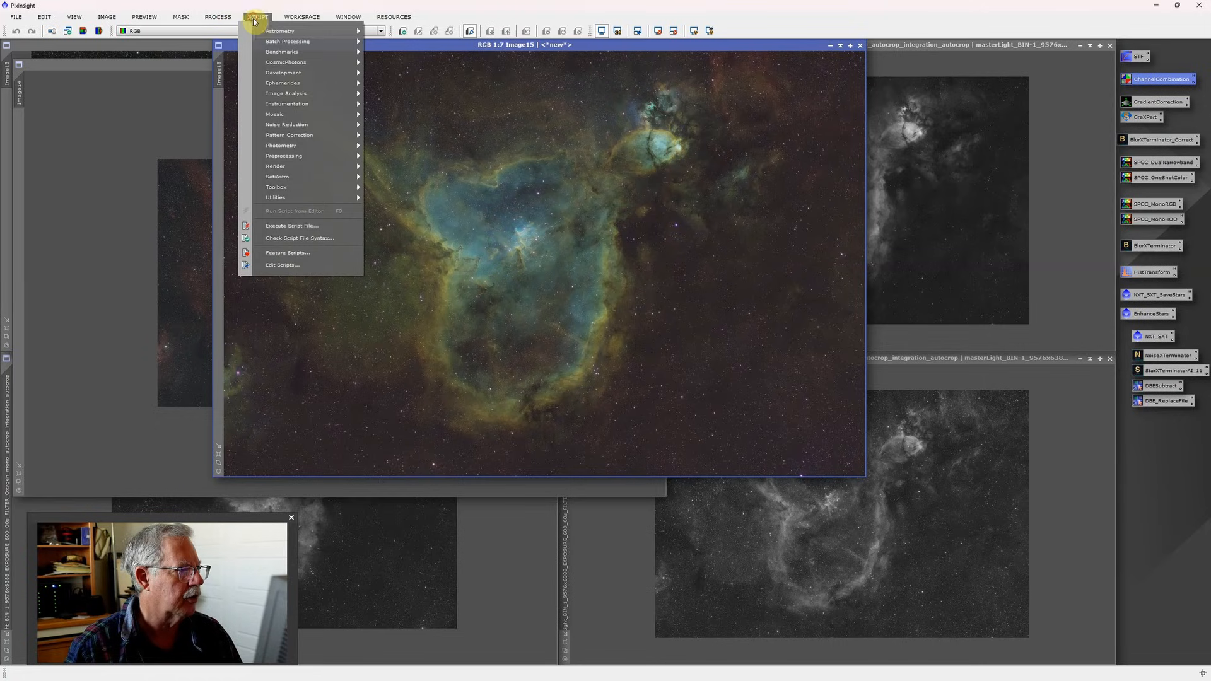
mouse_move(300, 198)
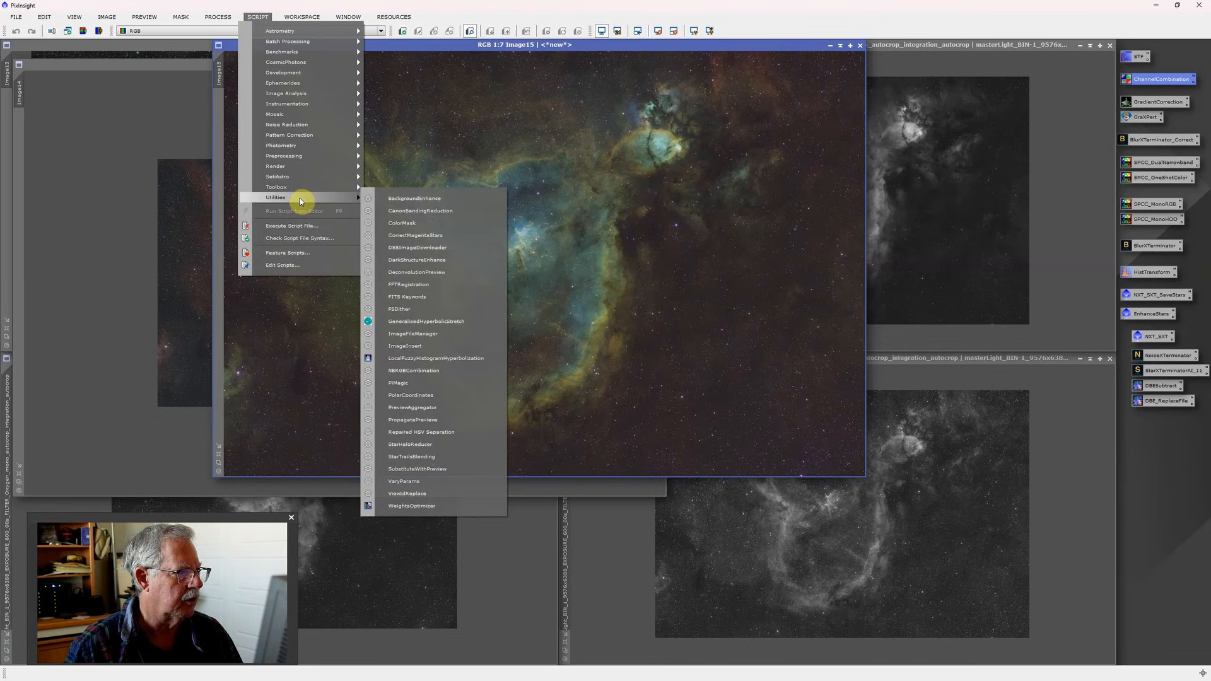
click(420, 239)
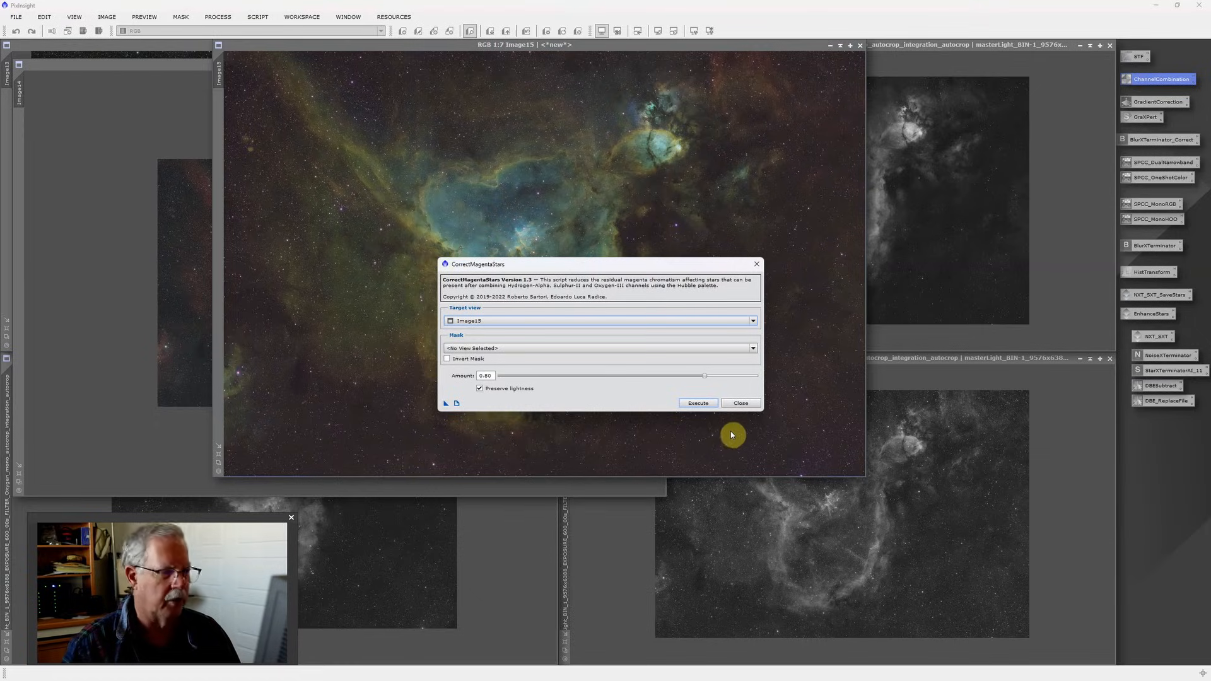
click(700, 403)
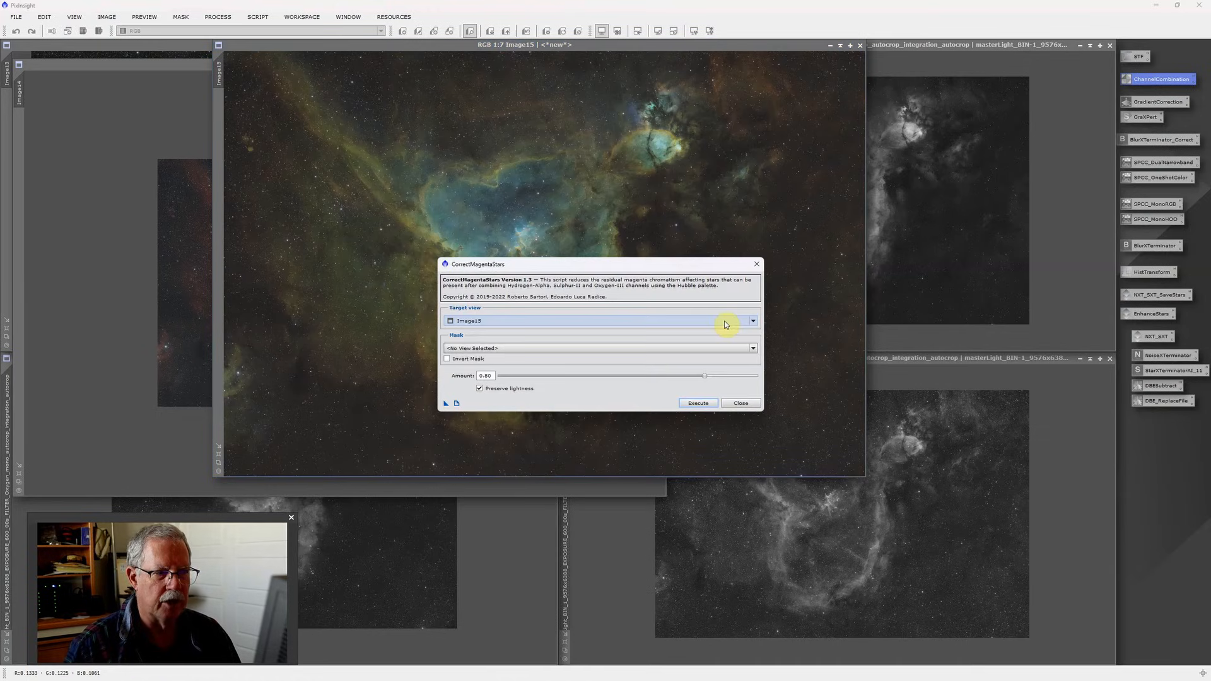
click(740, 403)
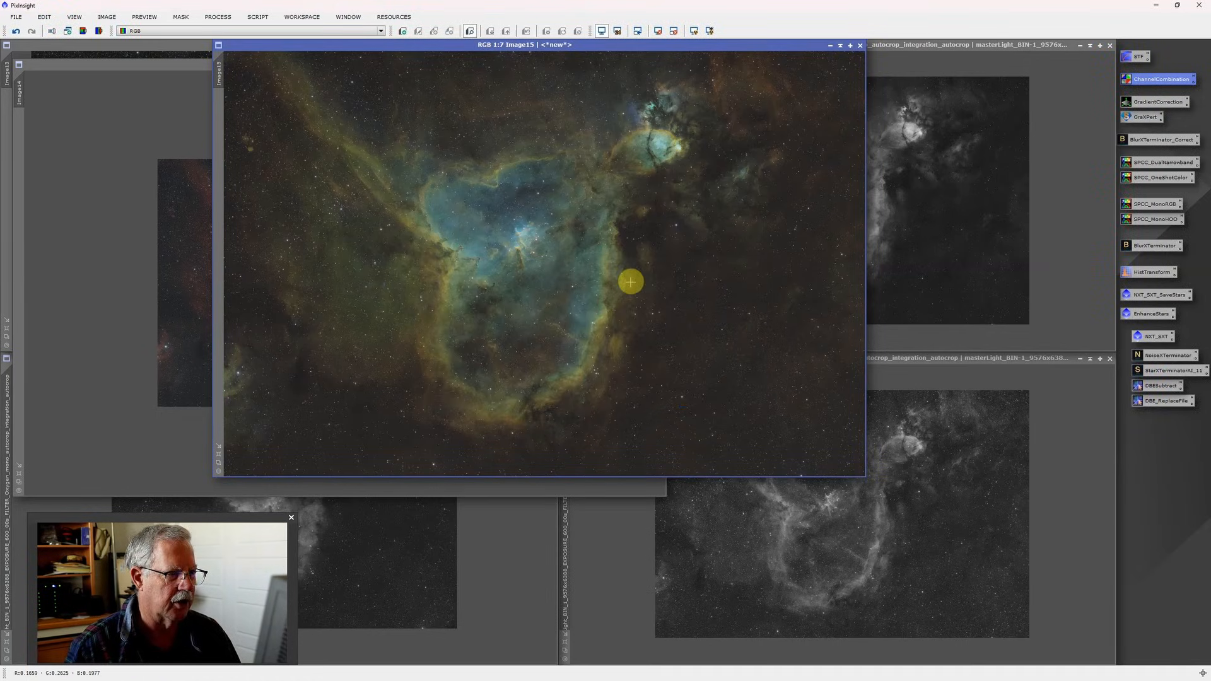
Save the SHO image as "SHO Final with Stars", an uncompressed 16-bit unsigned integer TIFF, in the Heart project folder
scroll(586, 261, down, 3)
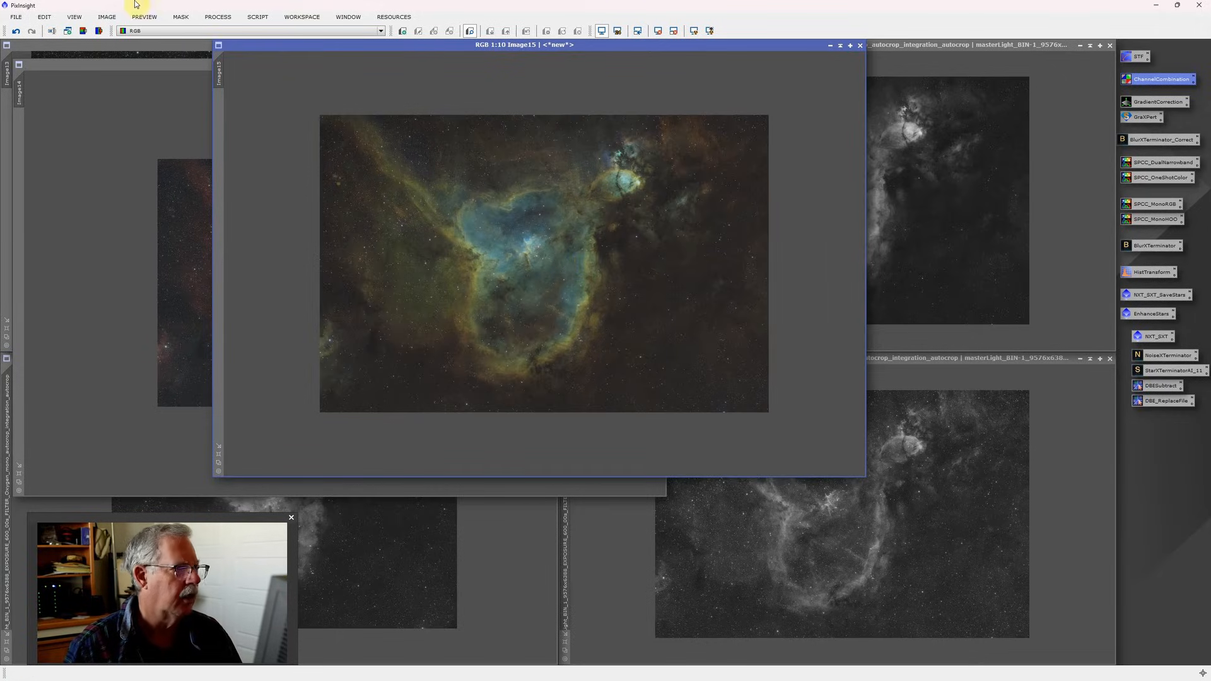
click(14, 11)
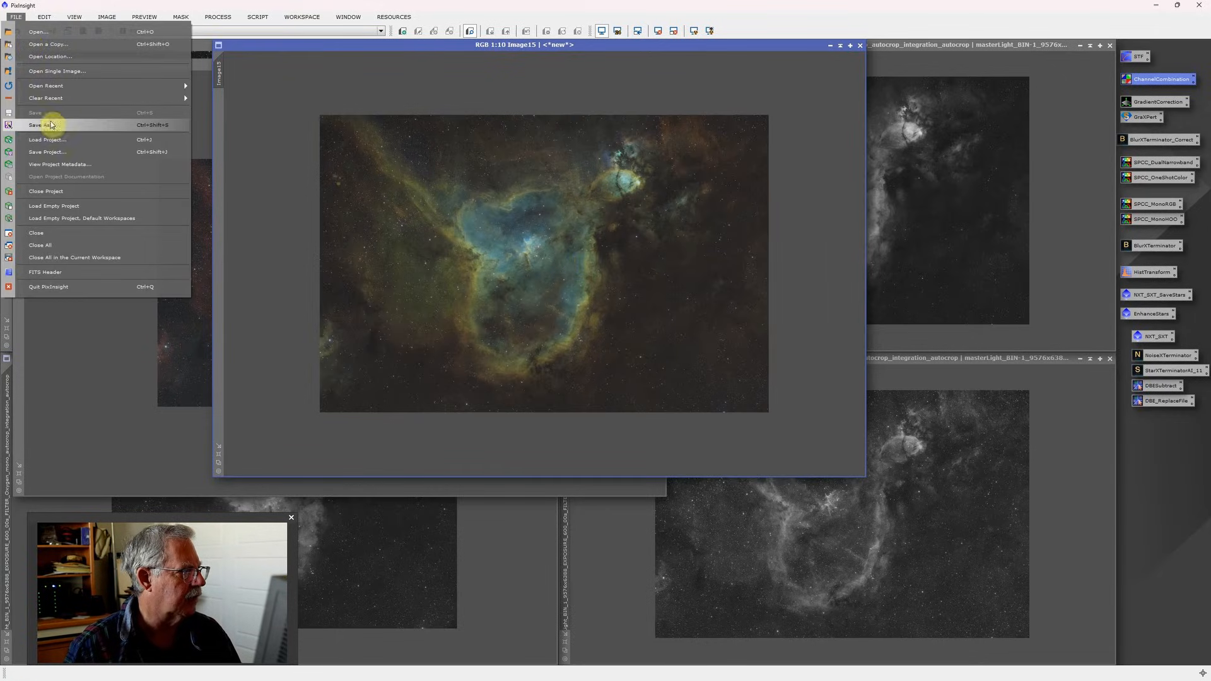
click(50, 128)
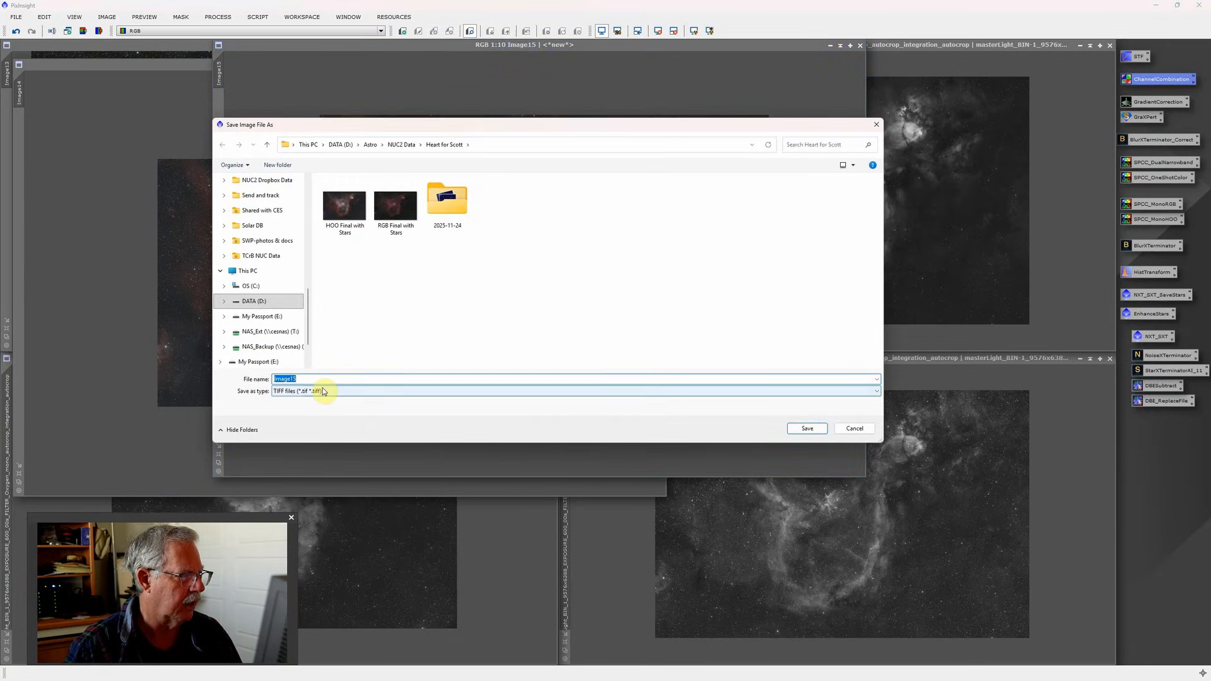
text(HO Final with Stars)
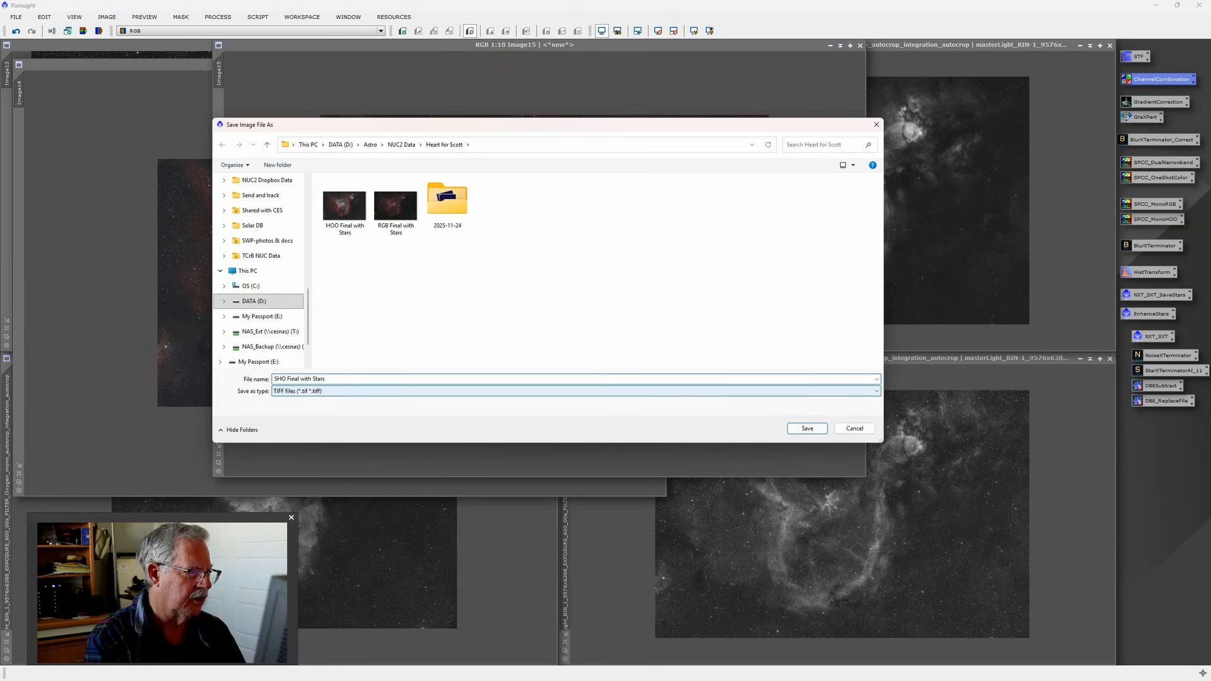
key(Return)
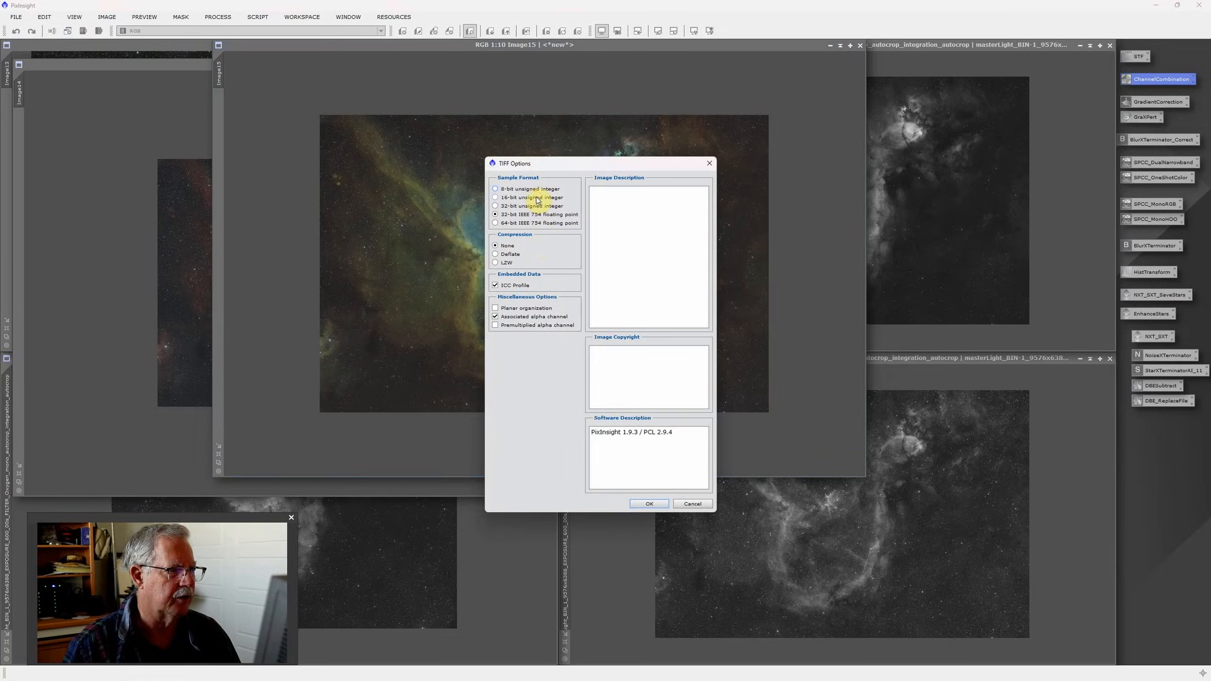
click(644, 502)
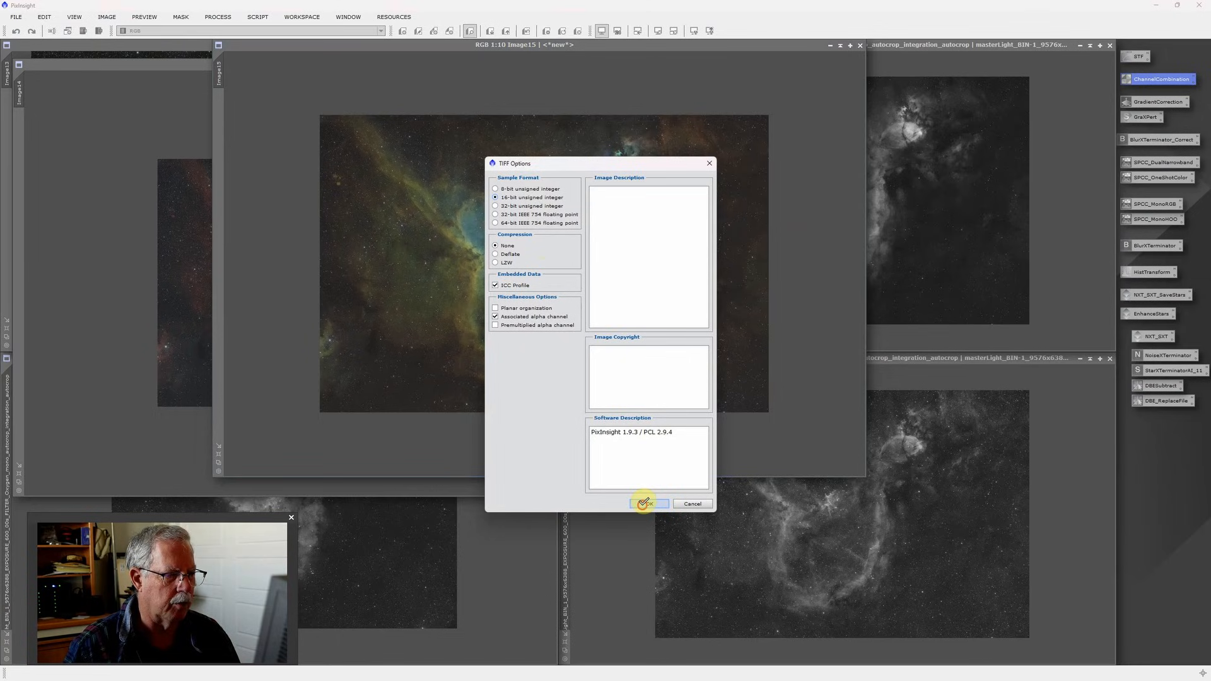
click(644, 502)
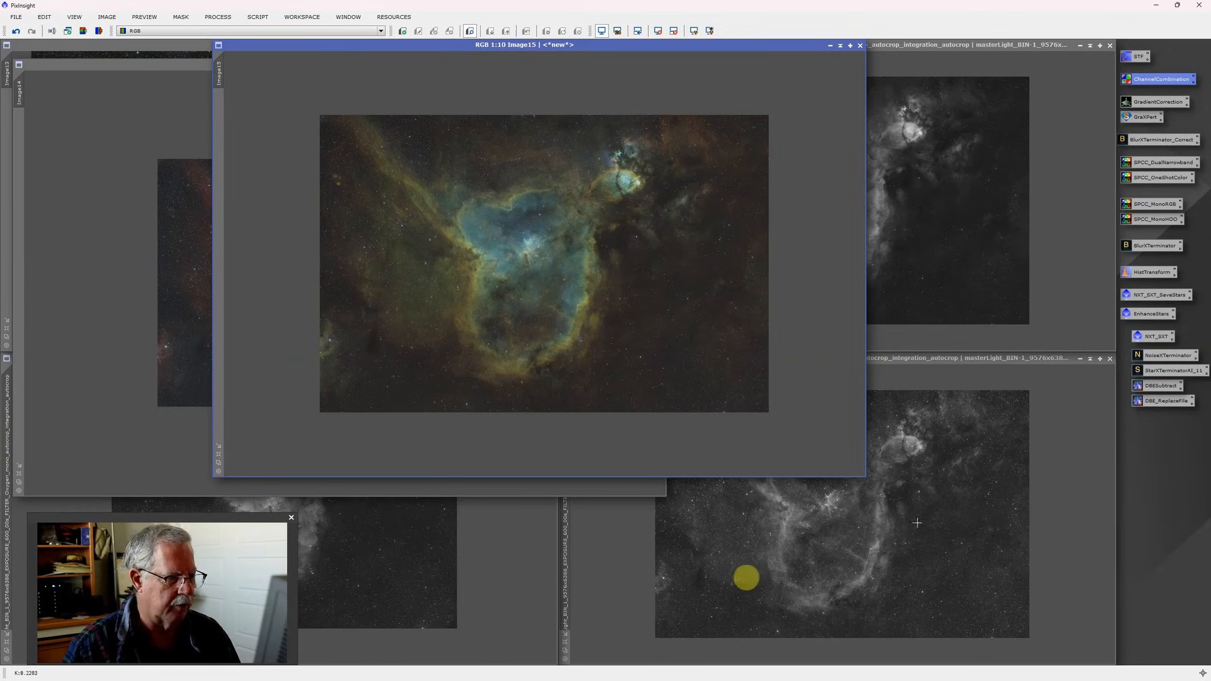
Minimize the SHO and HOO images and apply NoiseXTerminator to the RGB image
click(830, 45)
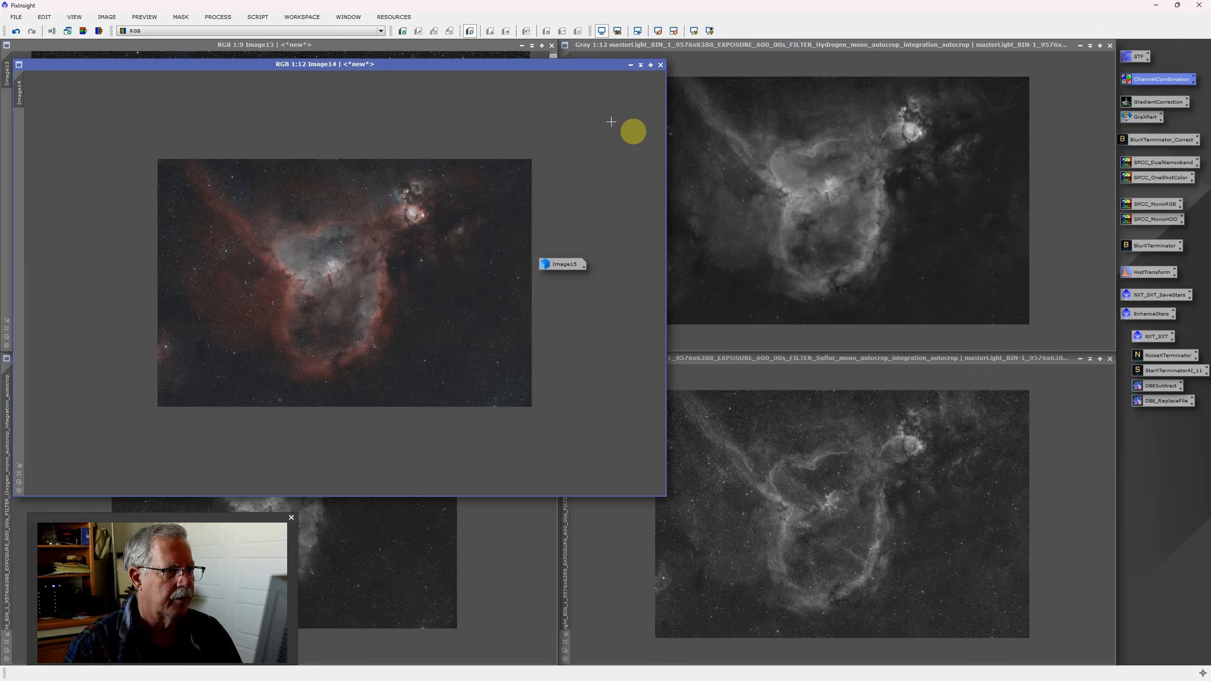
click(631, 66)
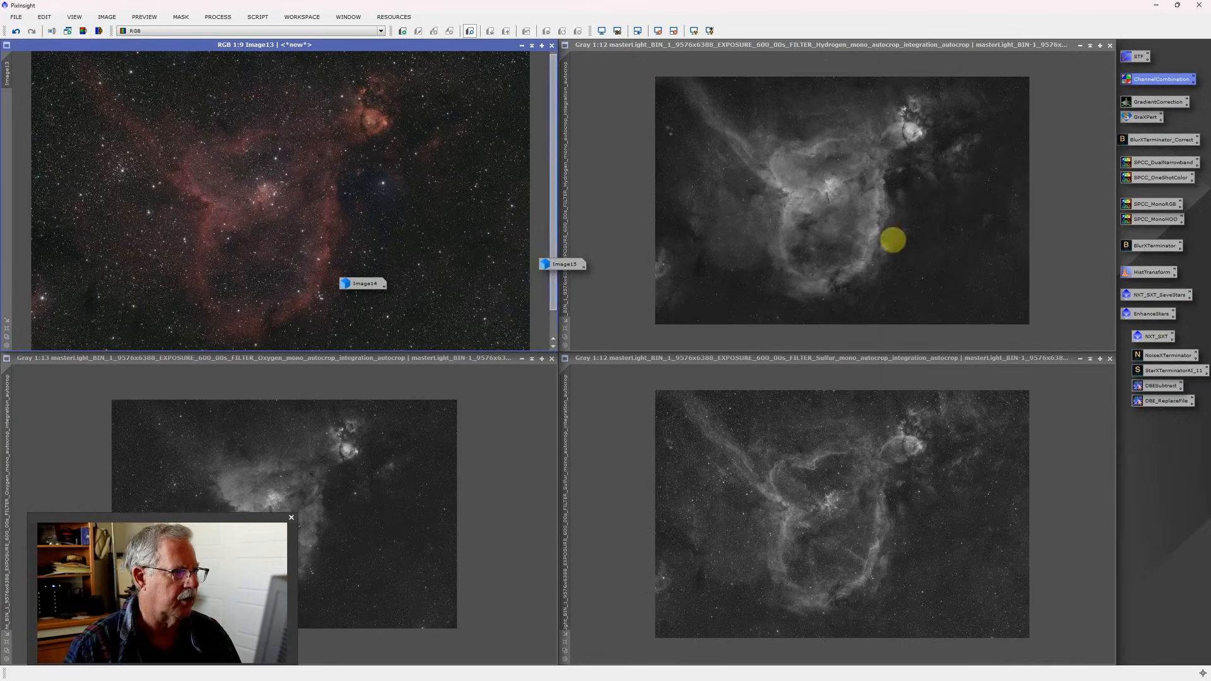
scroll(311, 208, up, 4)
scroll(365, 202, up, 4)
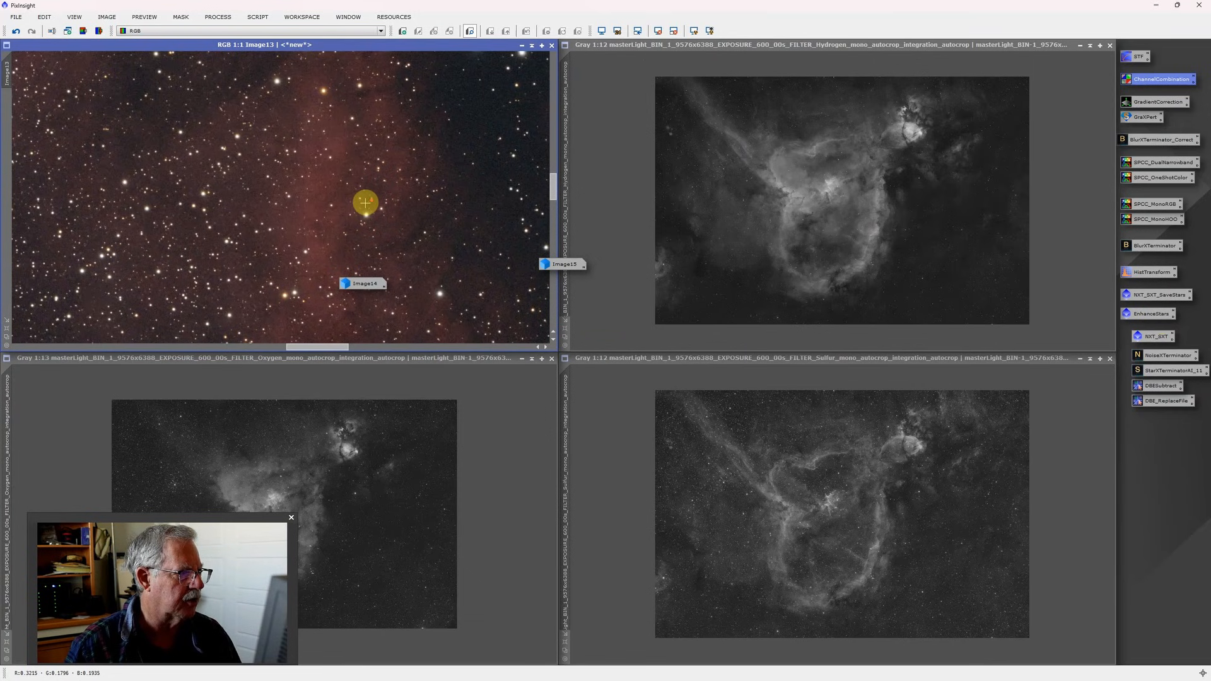
scroll(365, 203, down, 4)
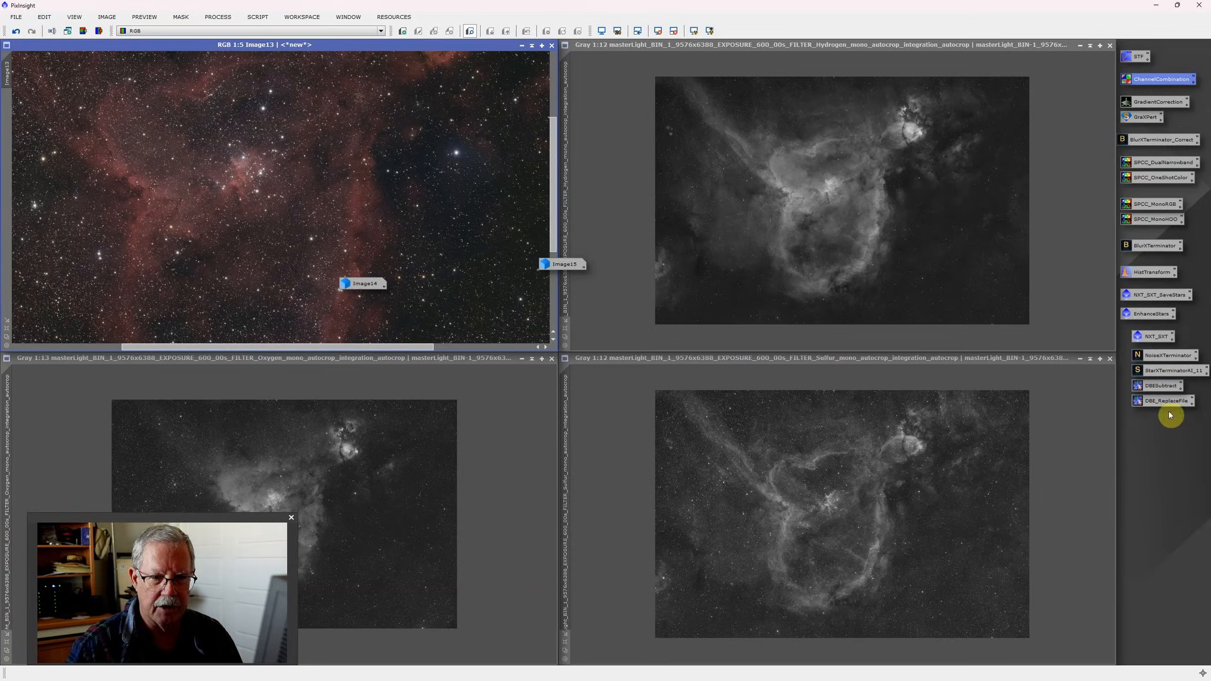
click(1171, 355)
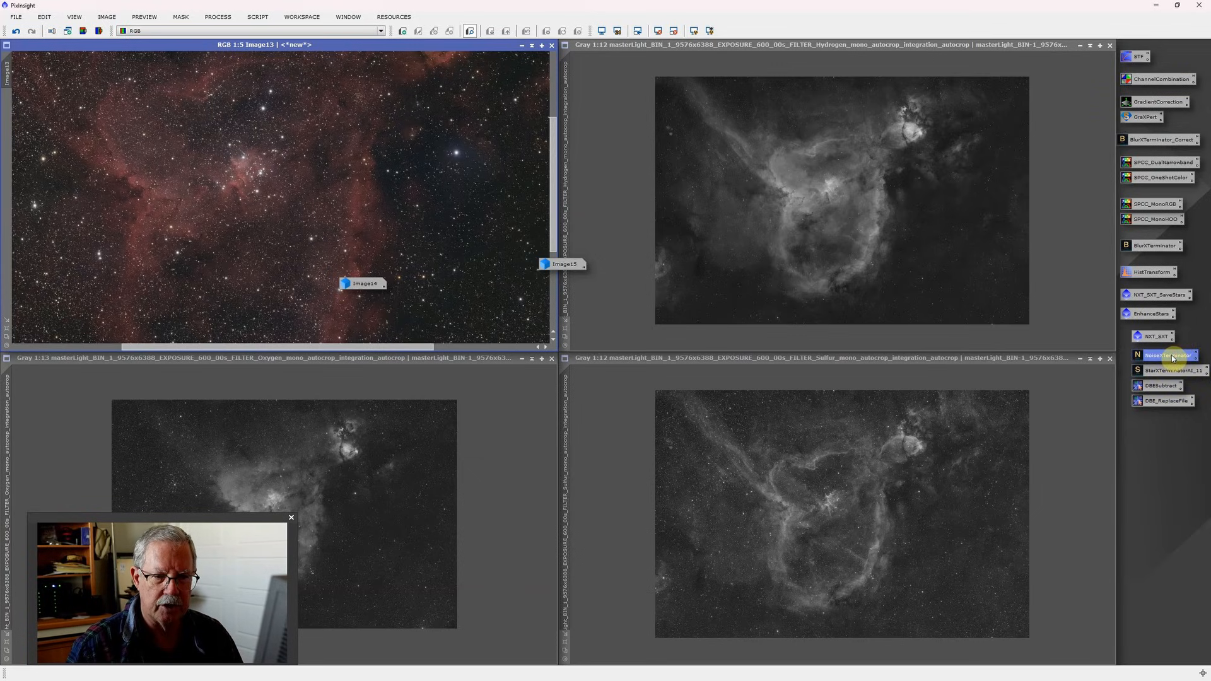
drag(1172, 357, 407, 166)
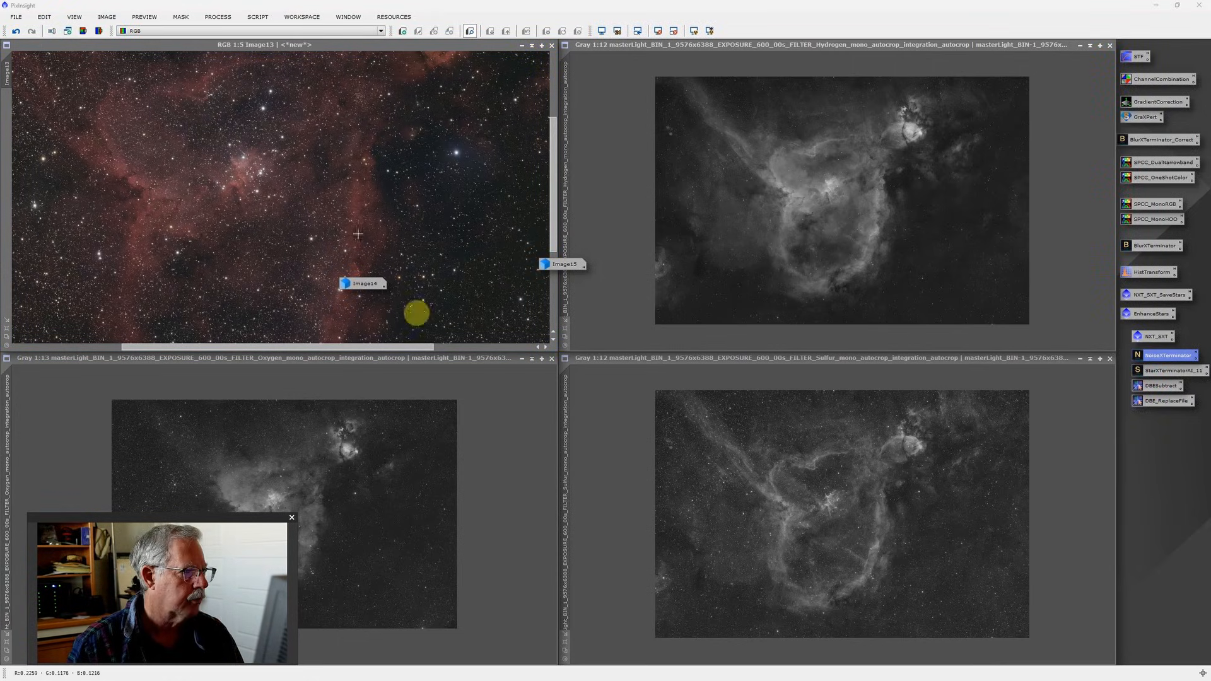
Inspect the denoised RGB image, then run StarXTerminator on it with a generated star image and unscreened stars enabled
click(336, 198)
scroll(336, 198, up, 4)
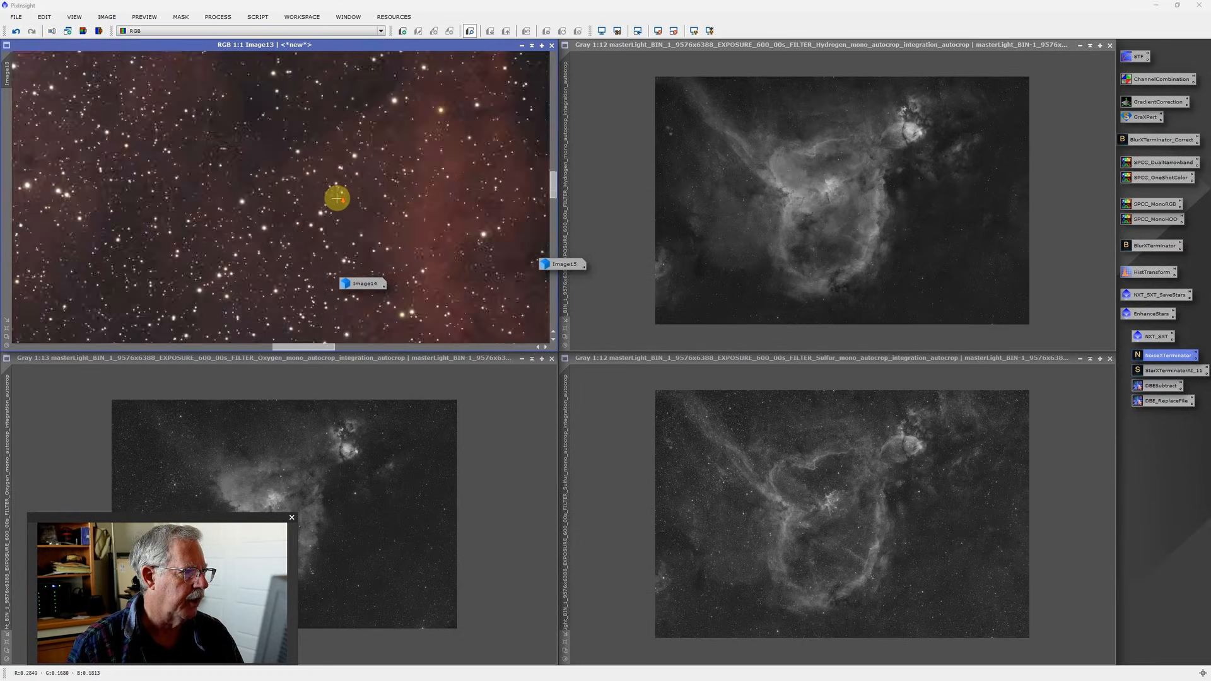
scroll(336, 198, down, 9)
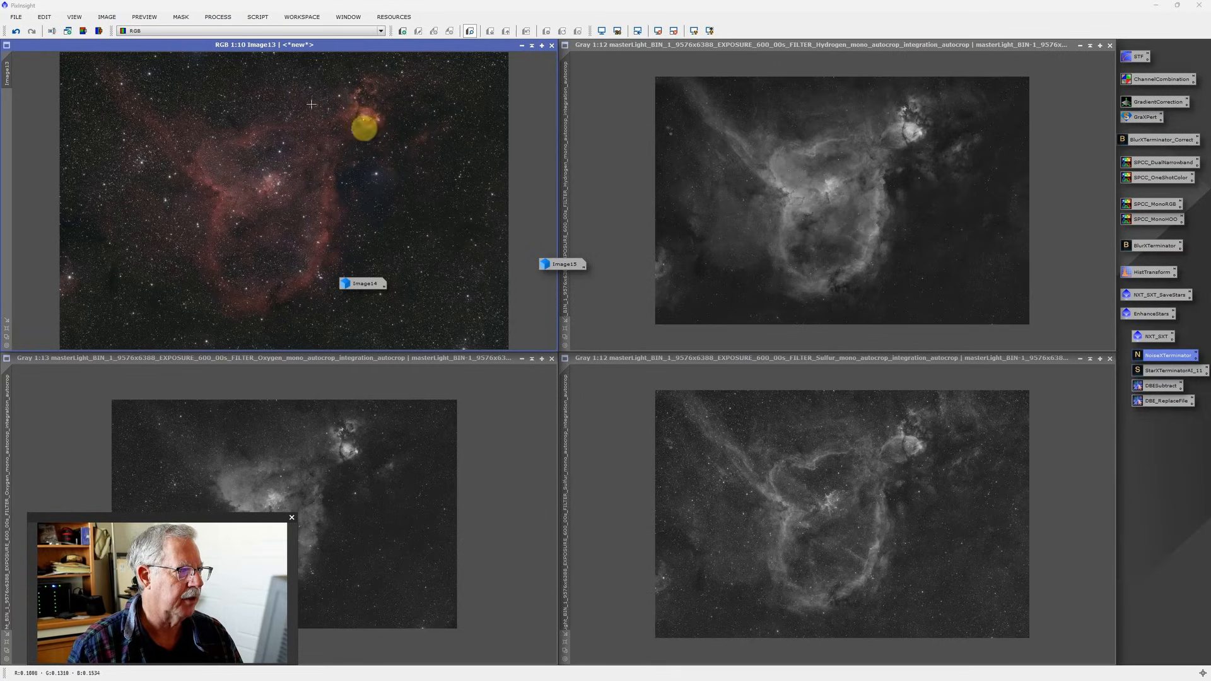
double_click(1163, 371)
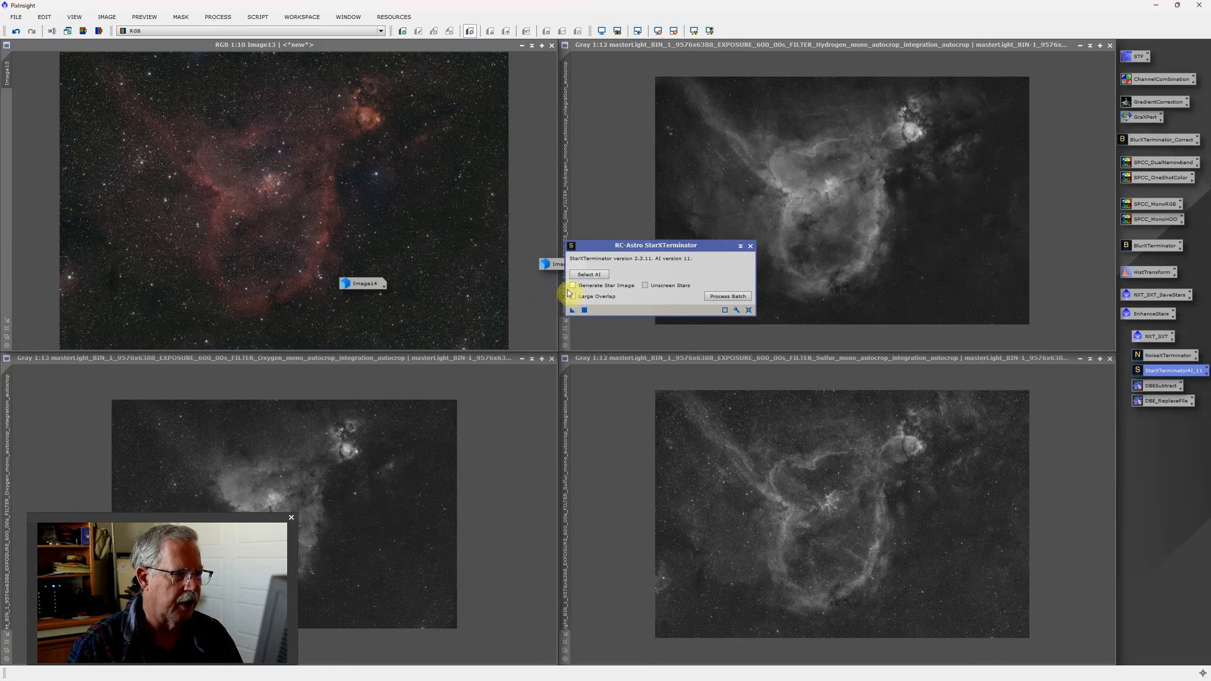
drag(570, 292, 656, 289)
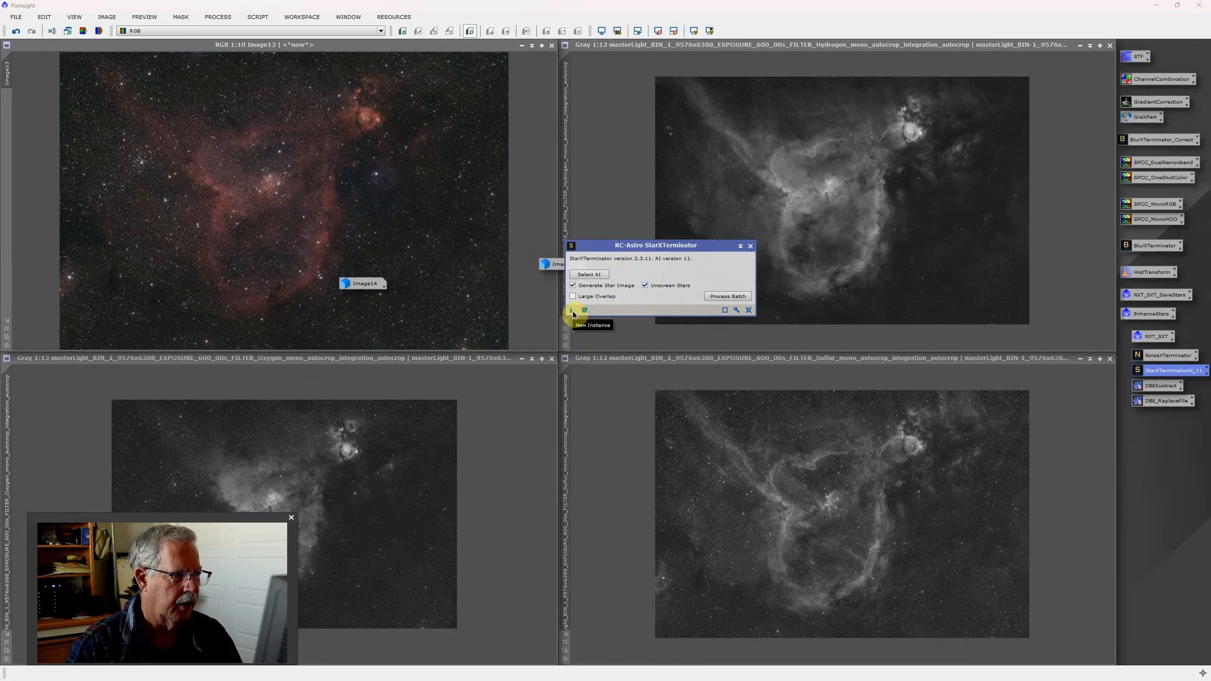
drag(572, 313, 392, 205)
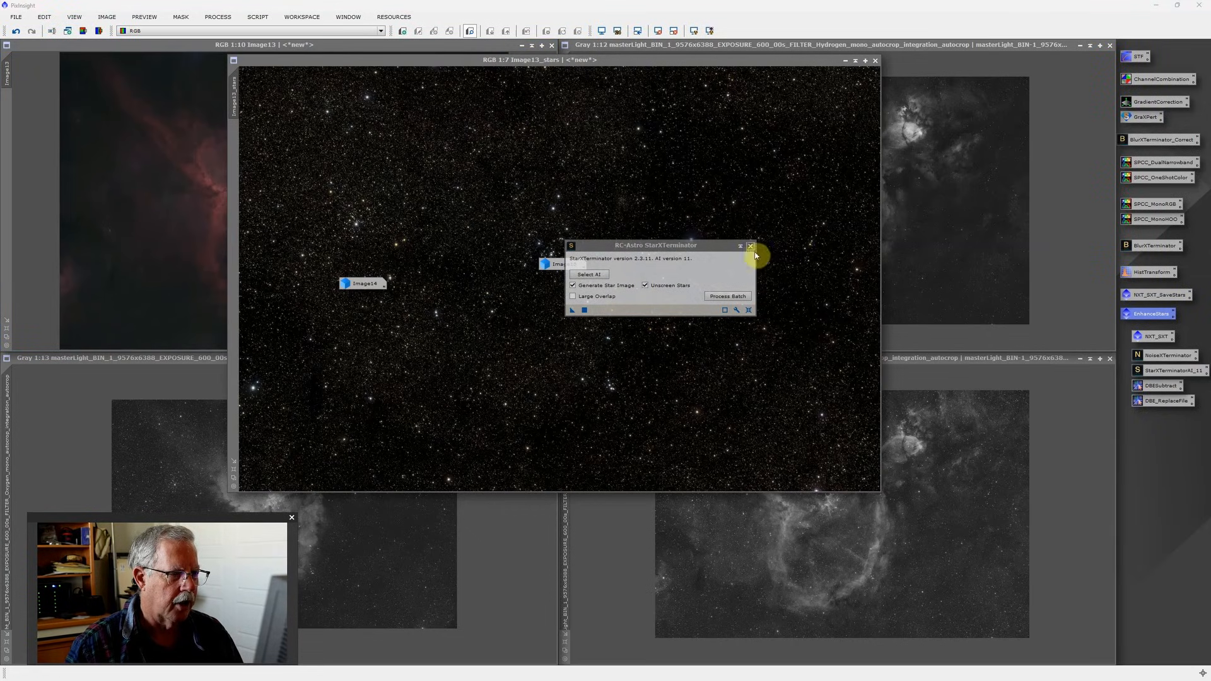
click(750, 246)
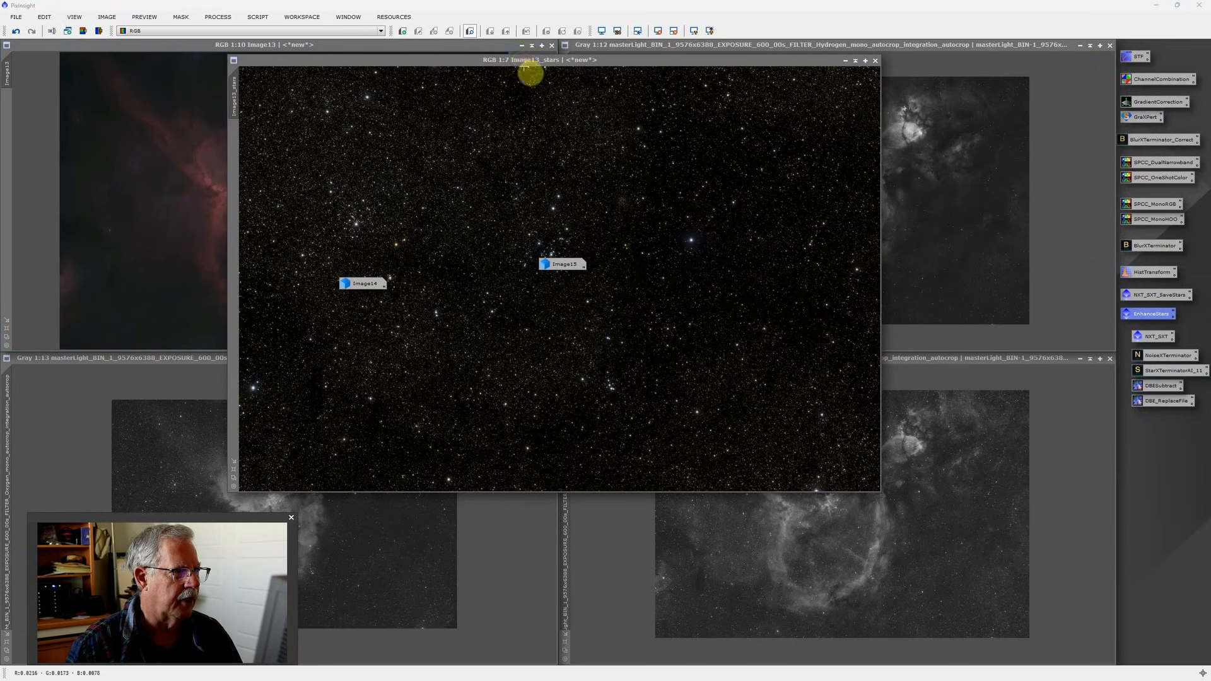
drag(526, 63, 558, 97)
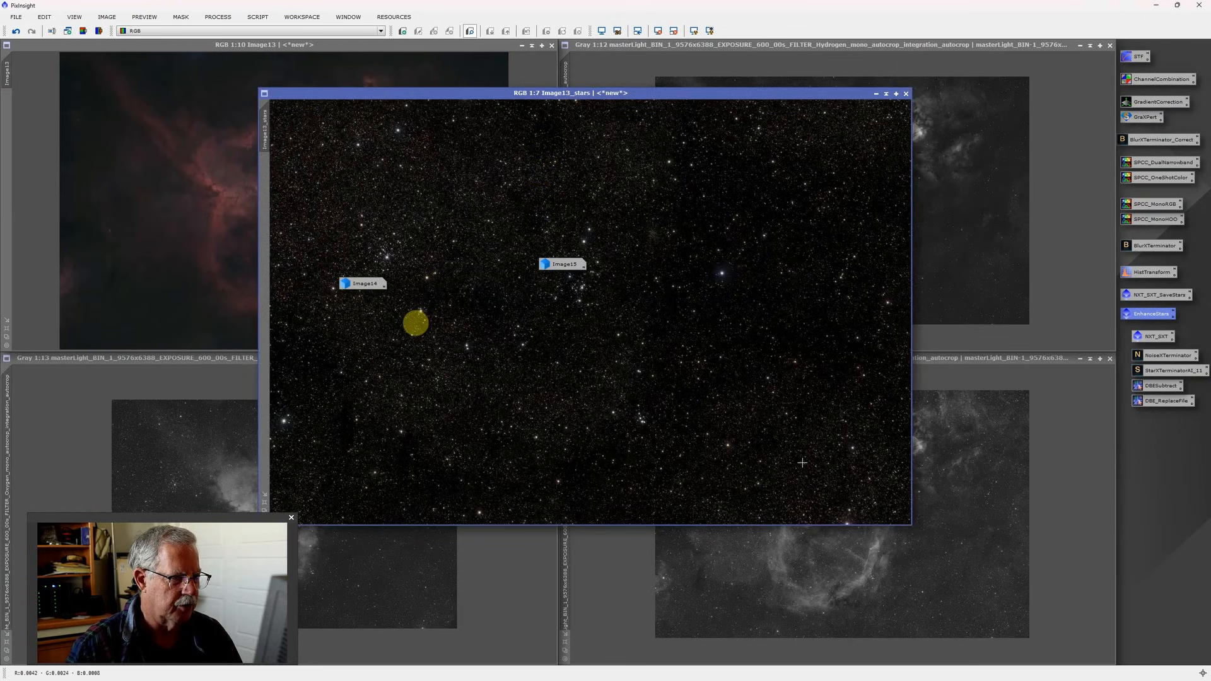
Save the starless RGB image as "RGB Starless", an uncompressed 16-bit unsigned integer TIFF, in the Heart project folder, and minimize it
click(170, 49)
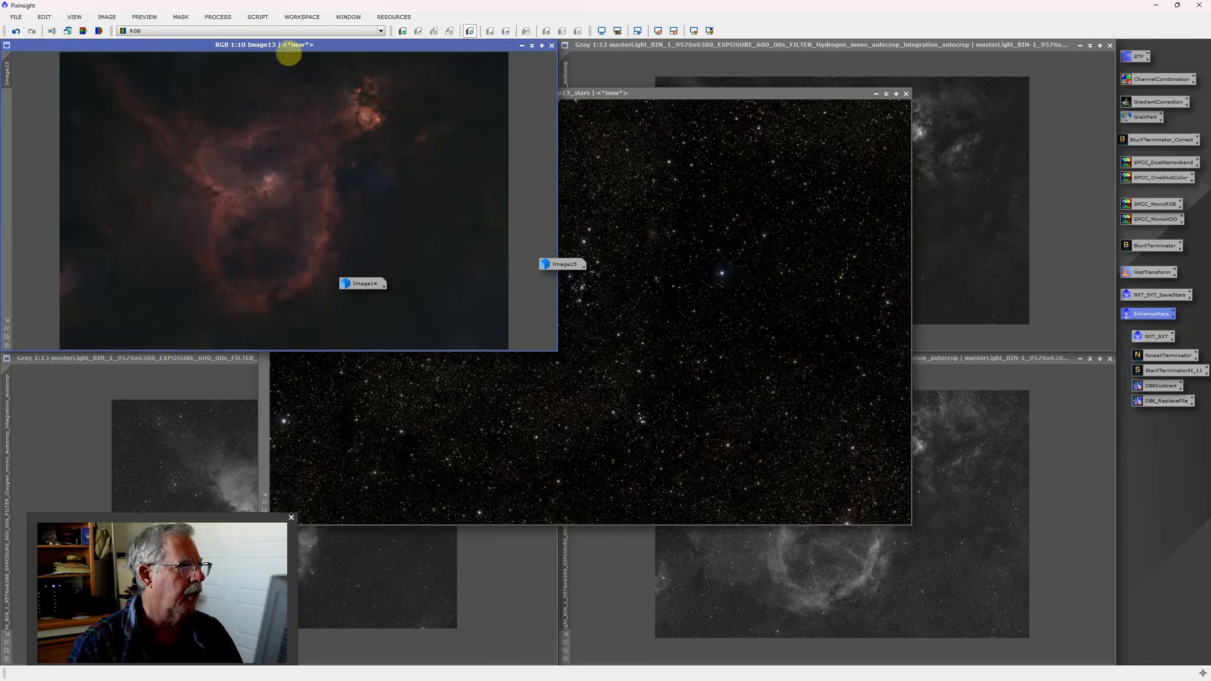
click(15, 17)
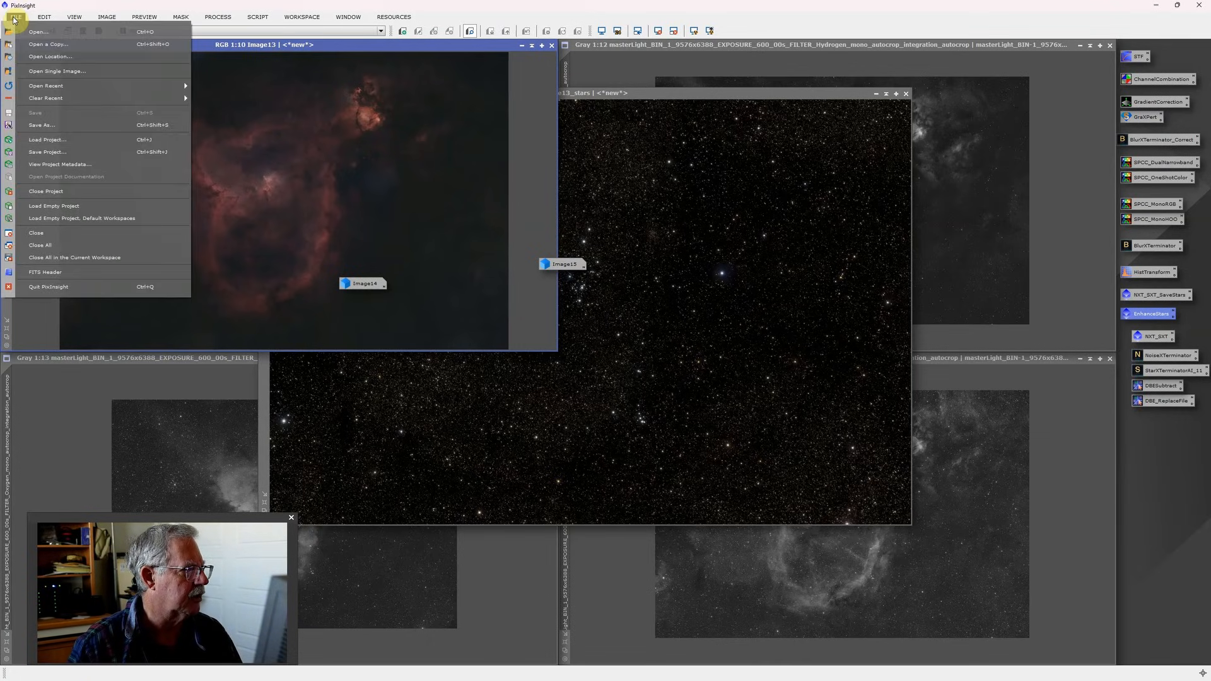
click(45, 125)
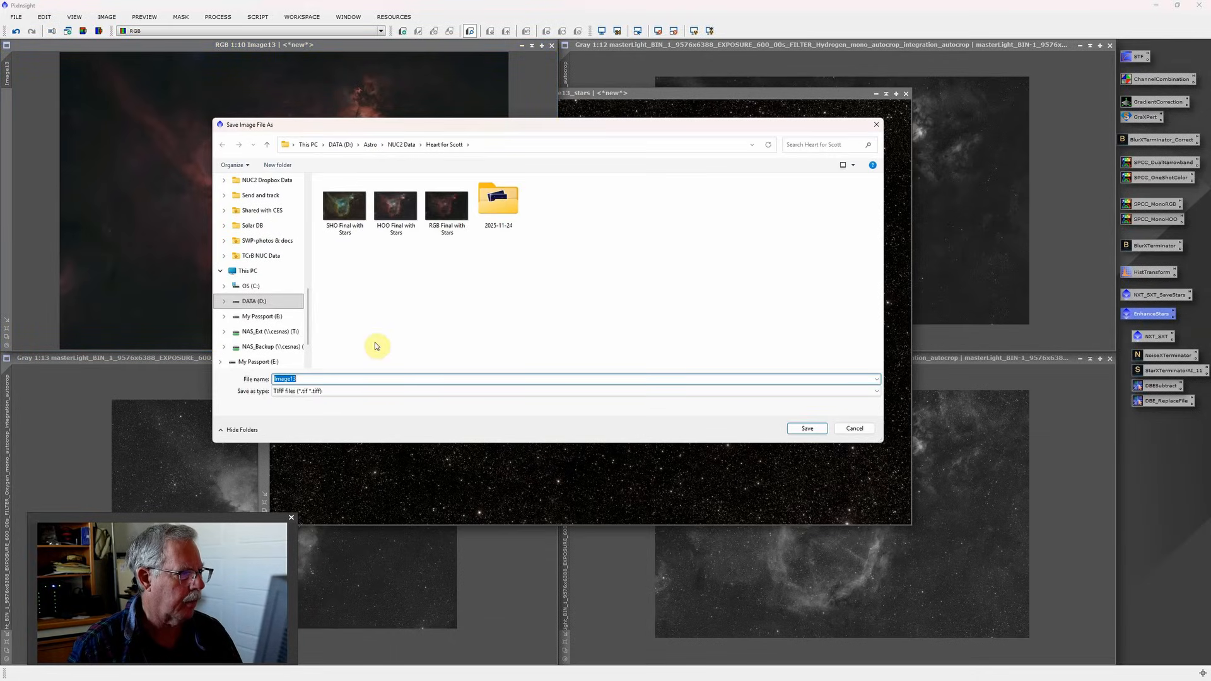
text(R)
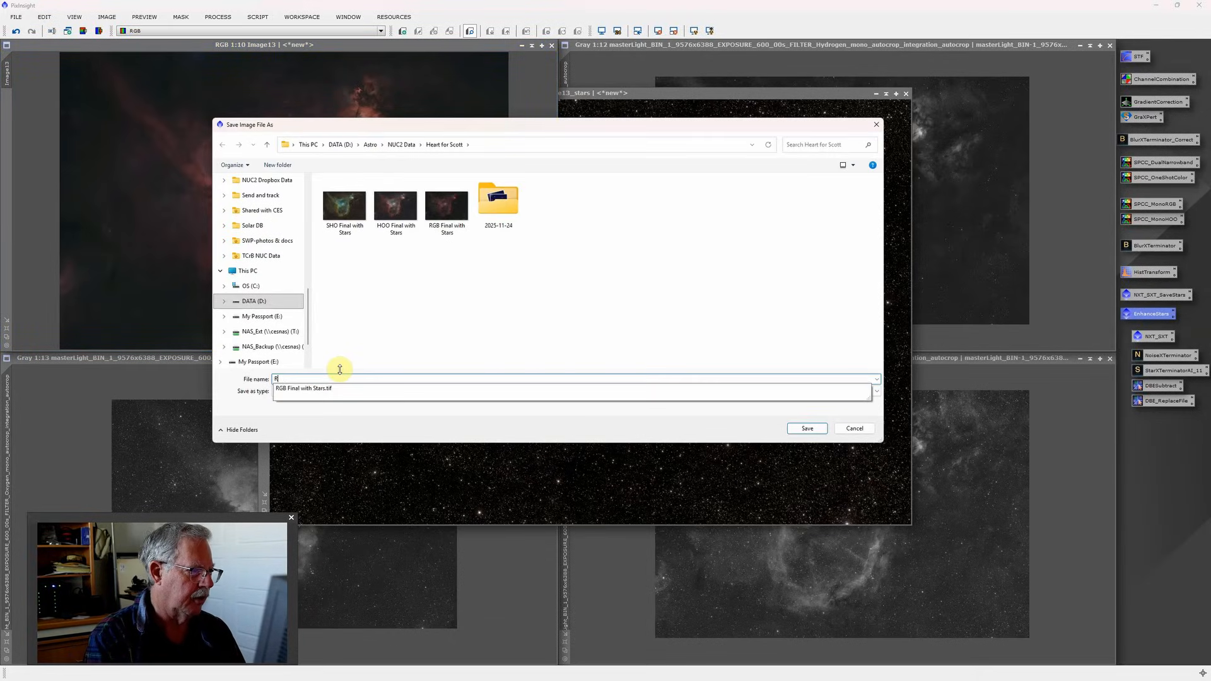
text(GB Starless)
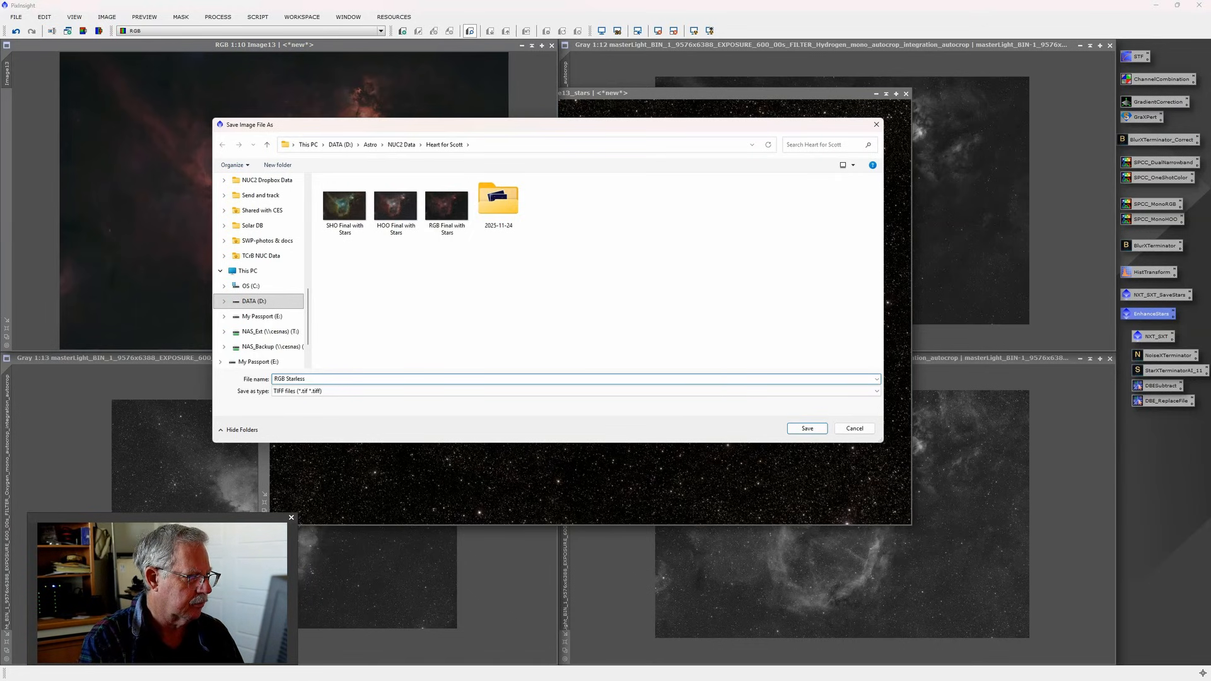
key(Return)
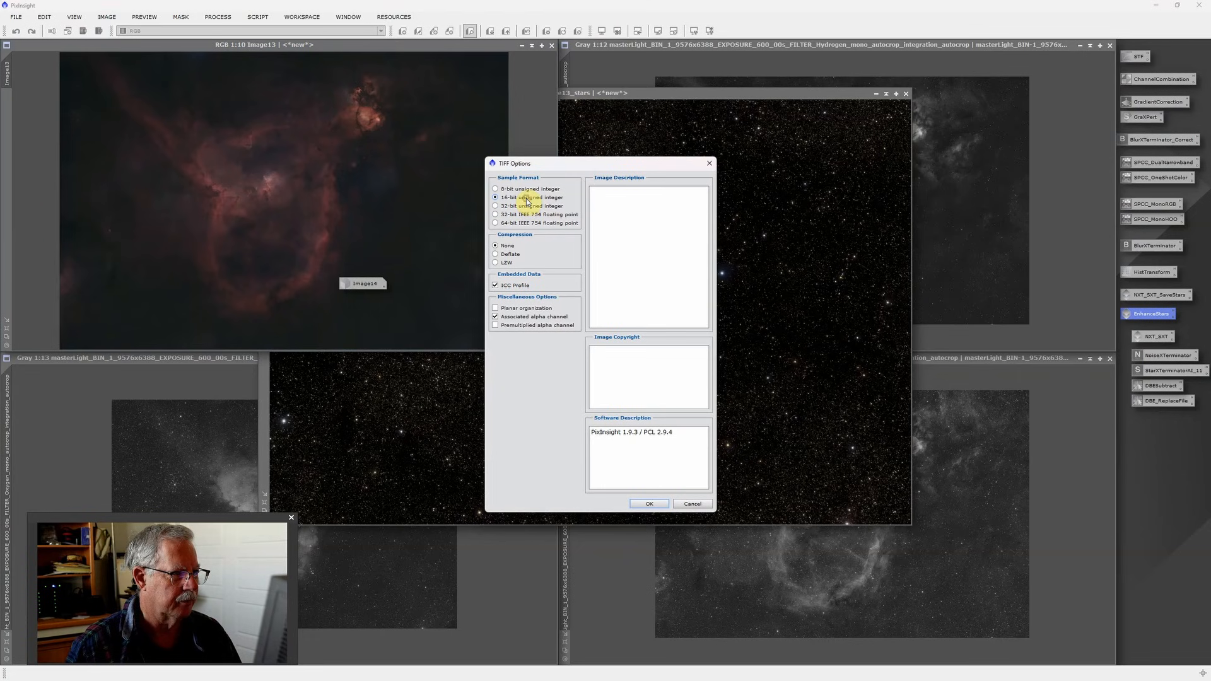
click(646, 503)
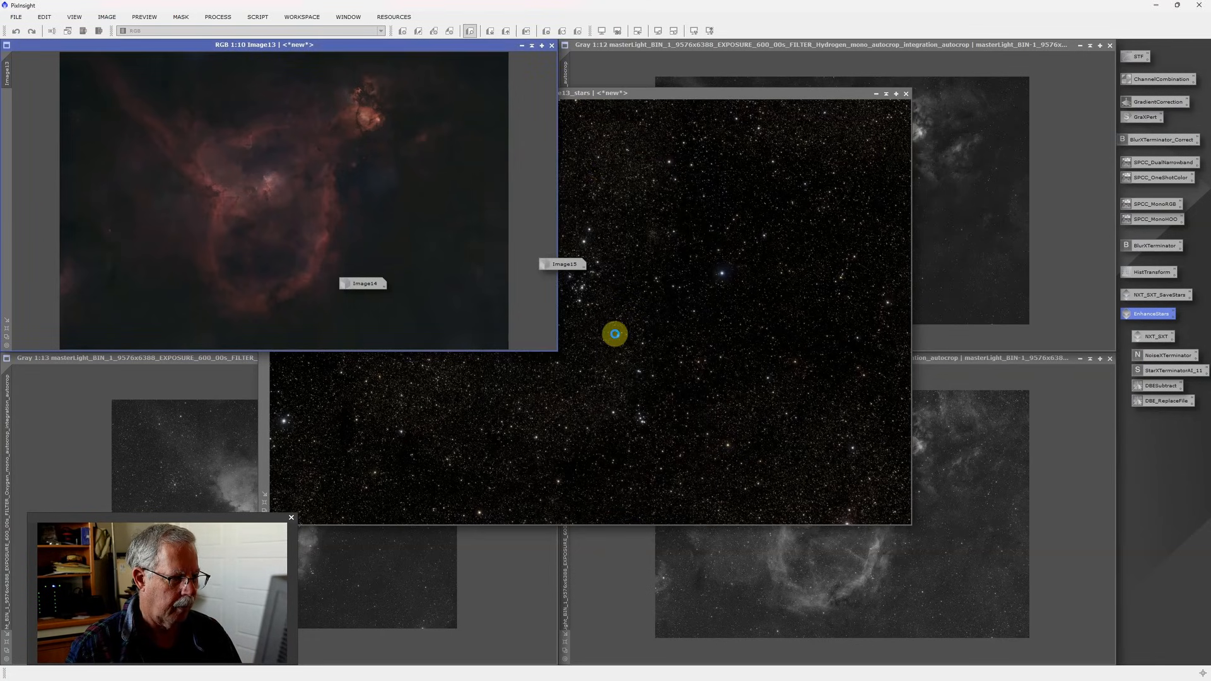
click(522, 46)
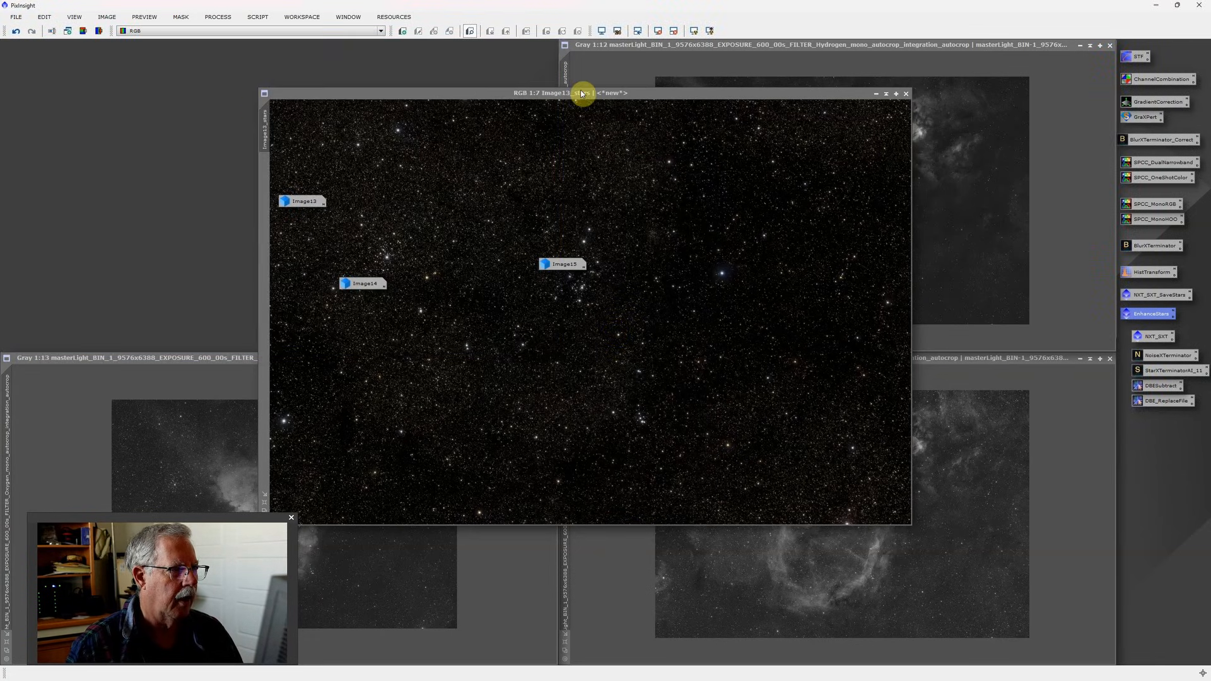
Save the extracted stars image as "RGB Stars", an uncompressed 16-bit unsigned integer TIFF, in the Heart project folder, and minimize it
click(581, 93)
click(16, 18)
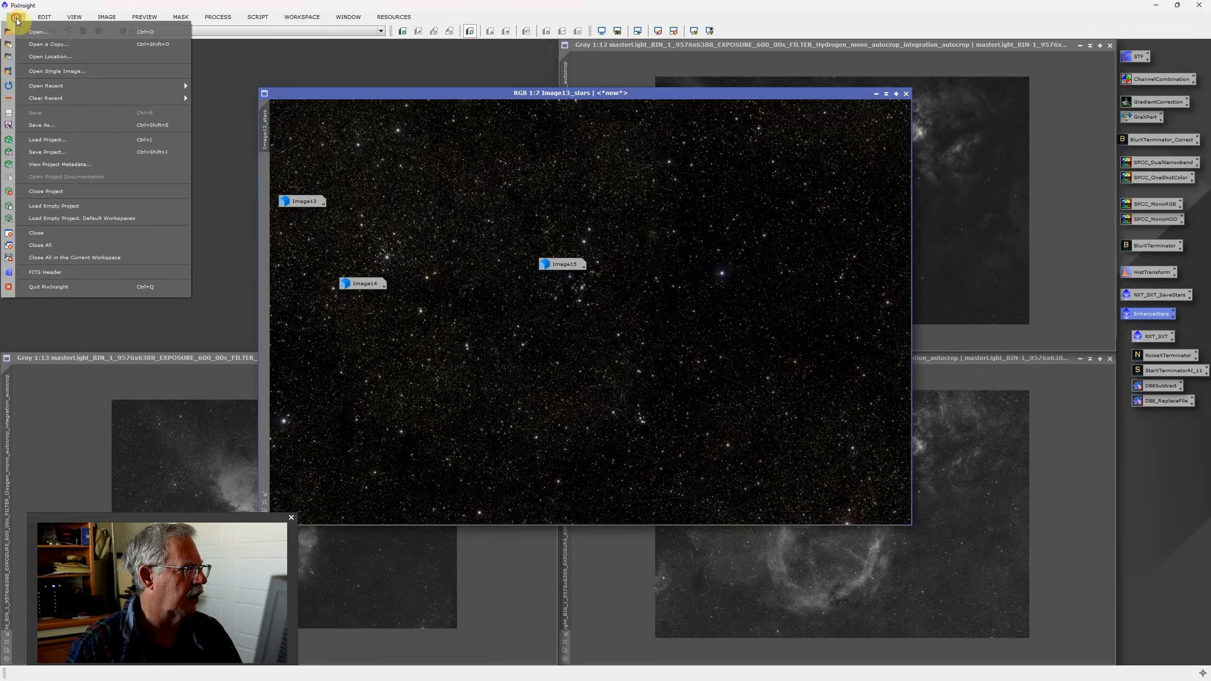
click(42, 125)
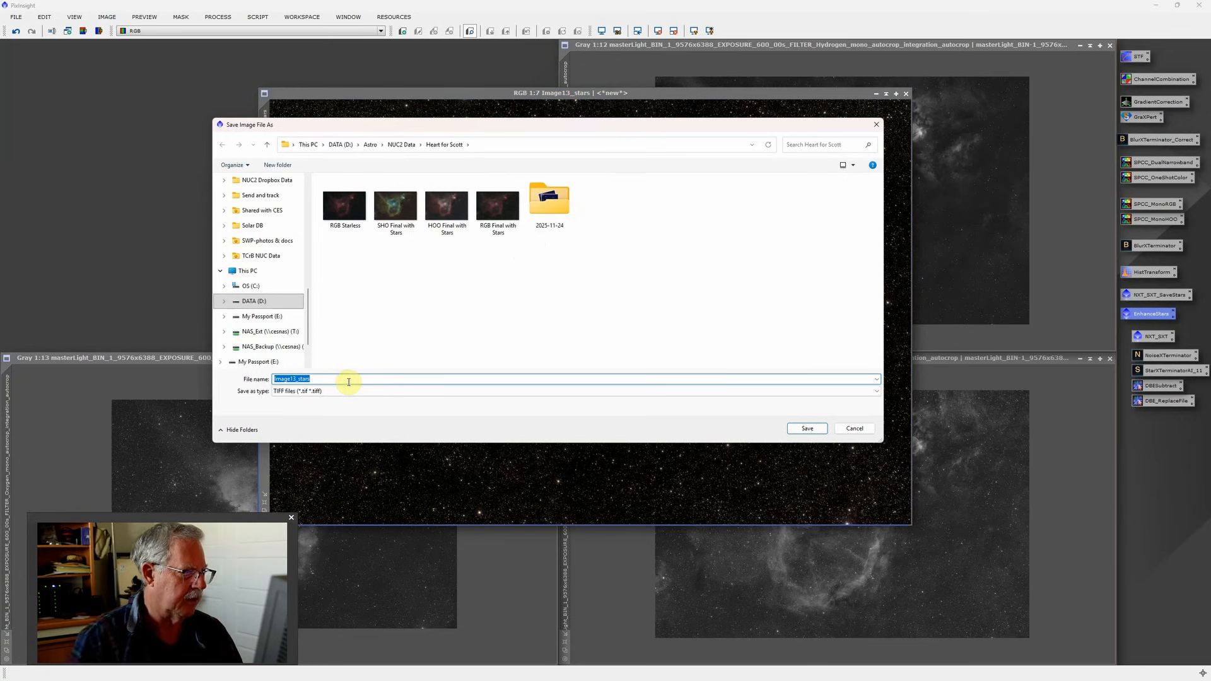
text(RGB Sta)
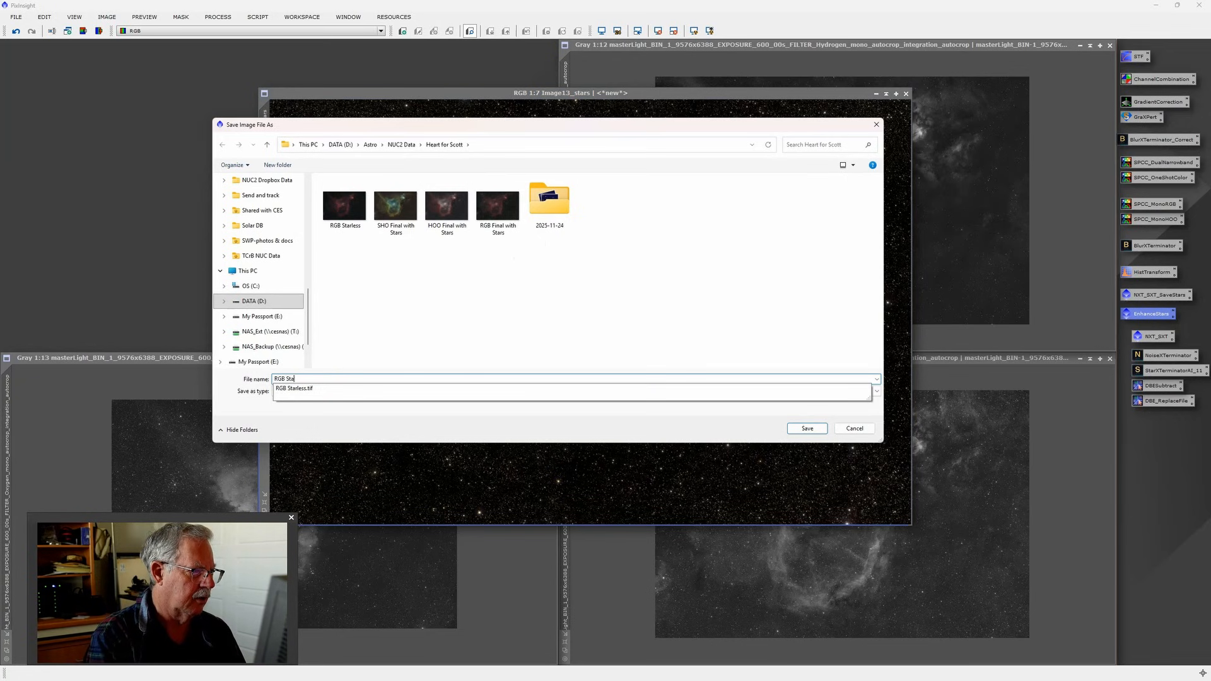
text(rs)
key(Return)
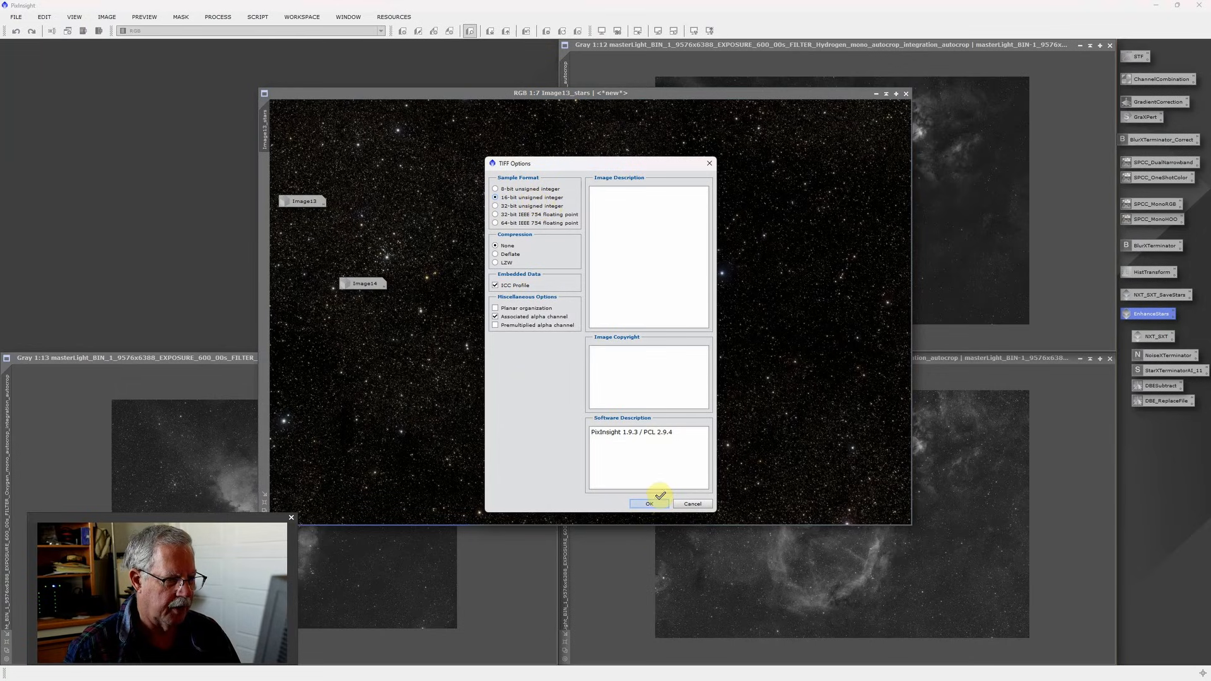
click(653, 504)
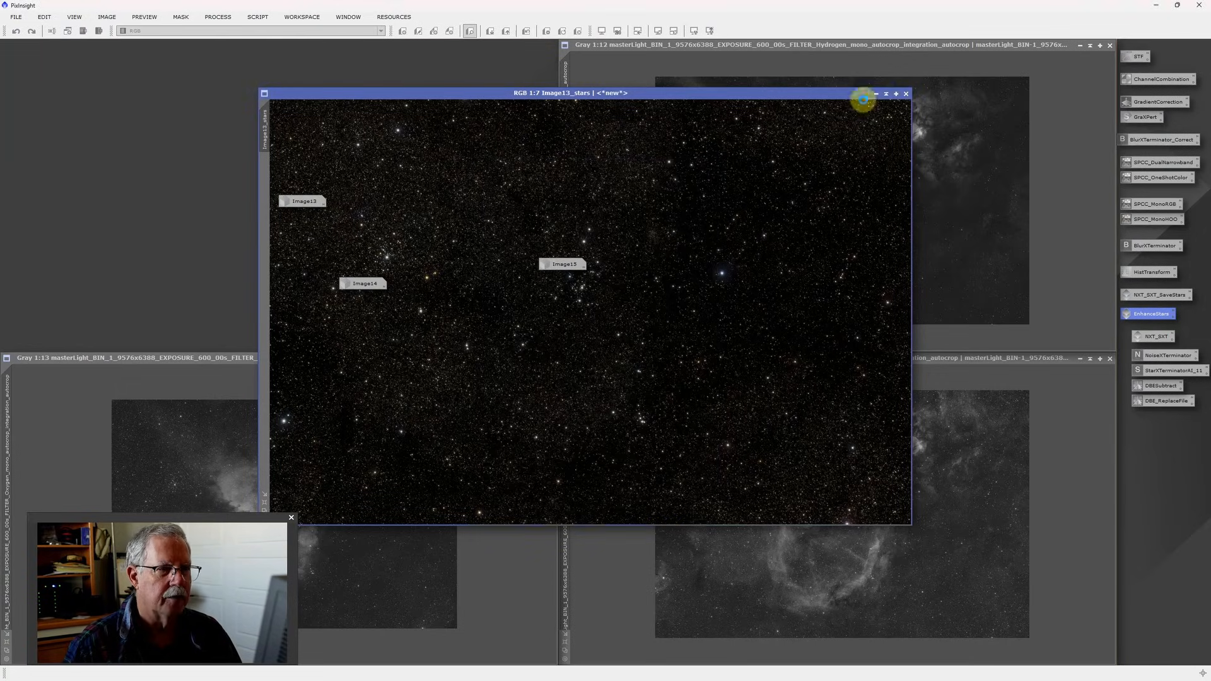
click(876, 94)
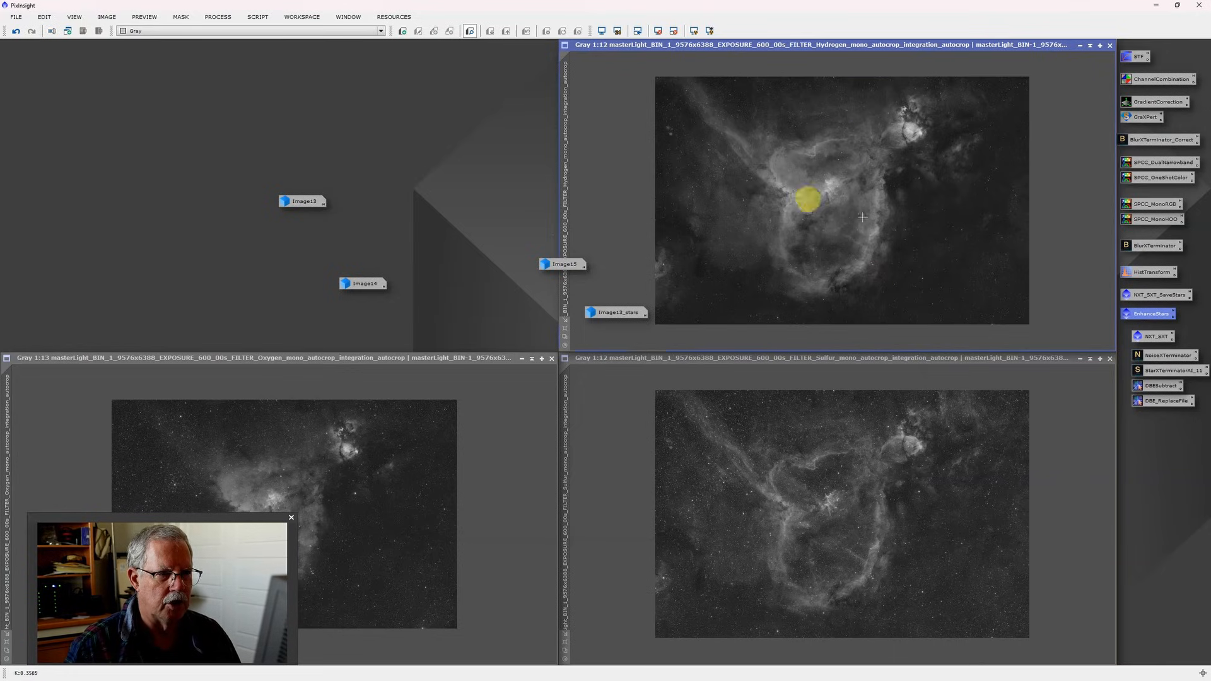
Examine the nebula detail and remaining stars in the Hydrogen master at several magnifications
scroll(914, 195, down, 3)
scroll(914, 191, up, 6)
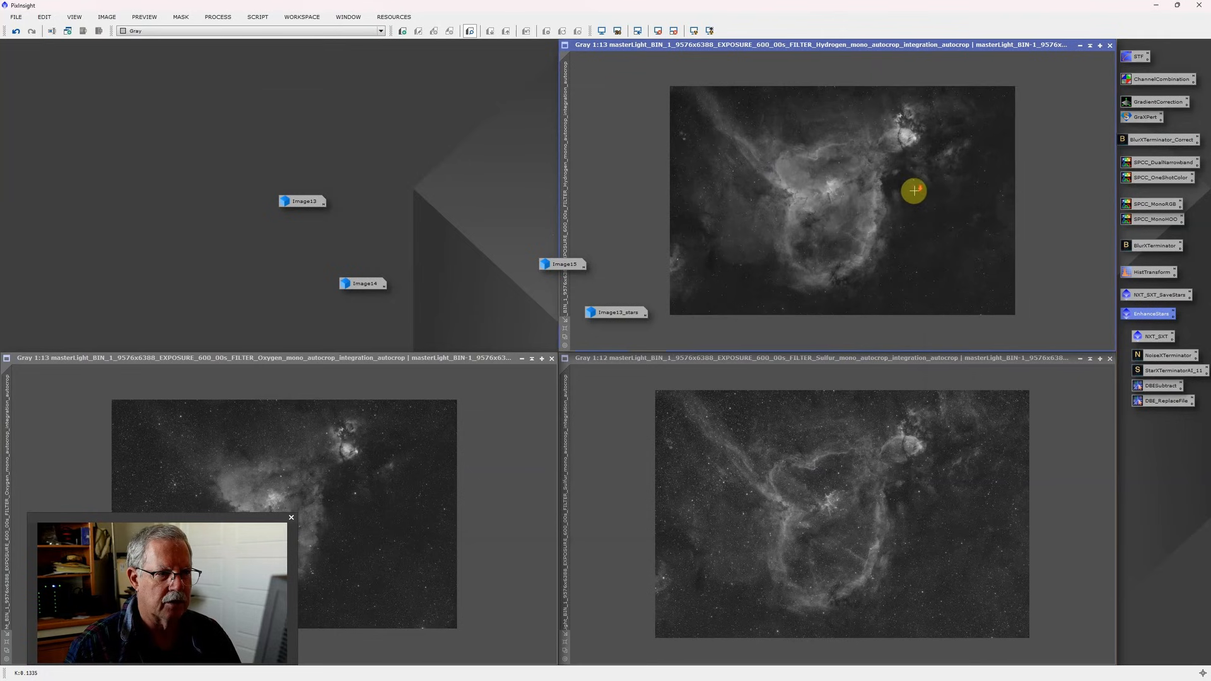
scroll(914, 191, up, 3)
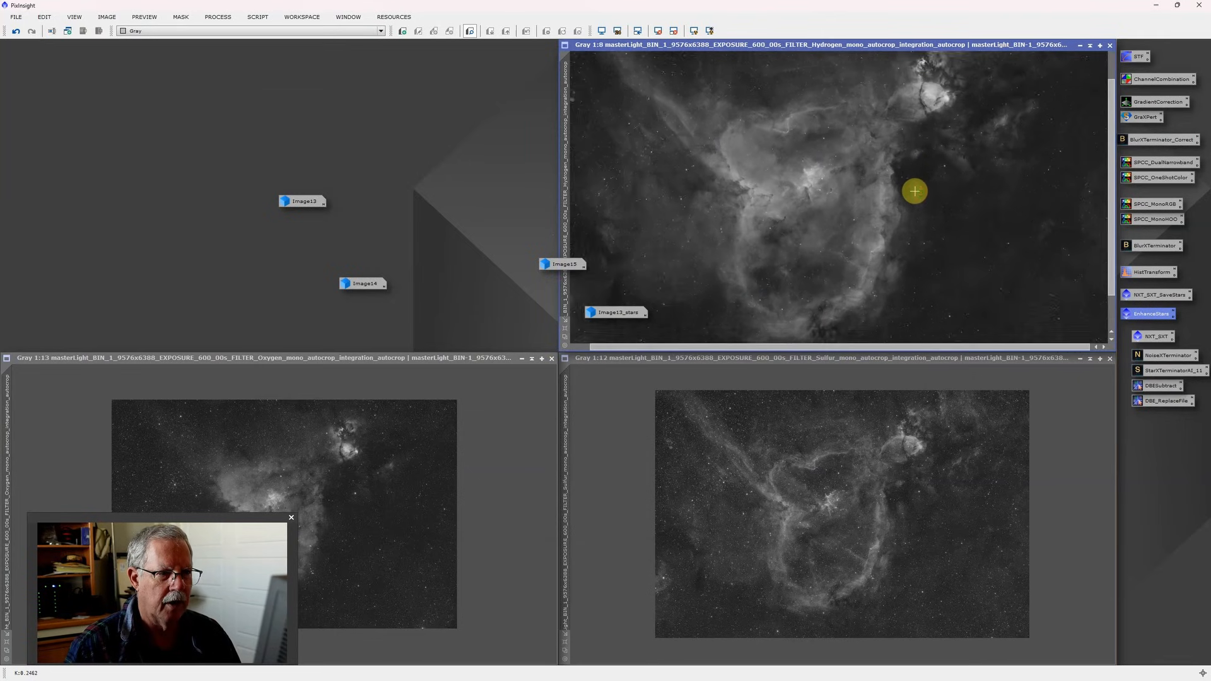
scroll(907, 194, up, 3)
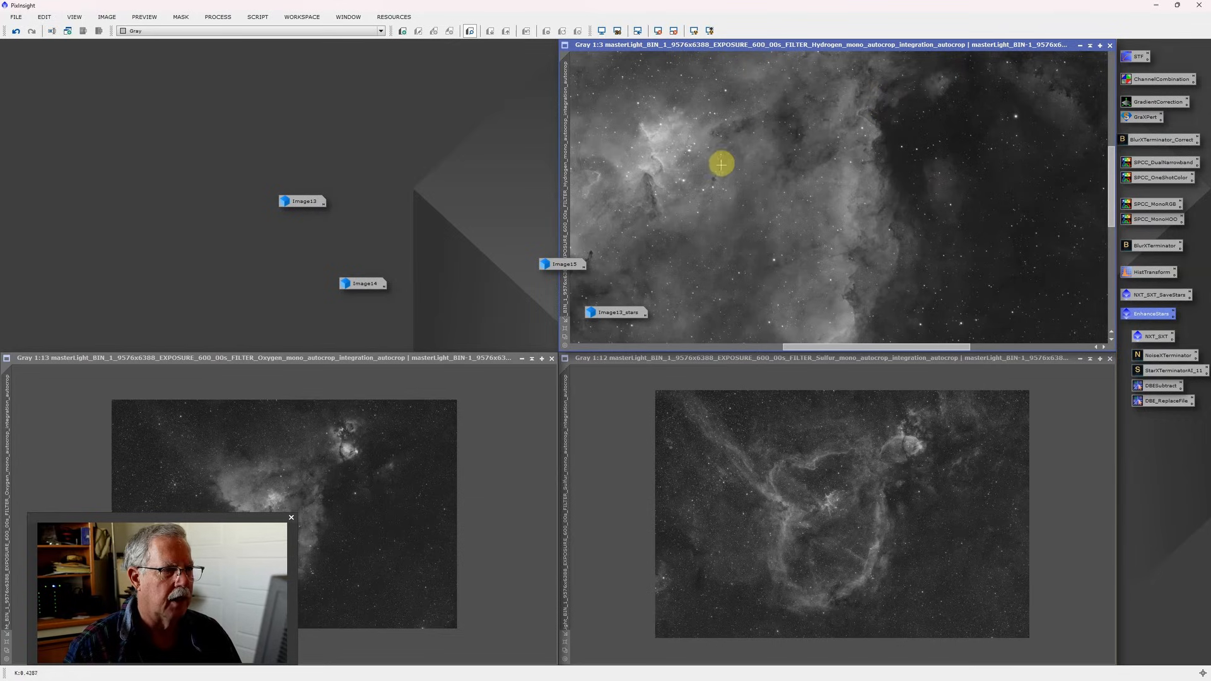
scroll(718, 179, down, 2)
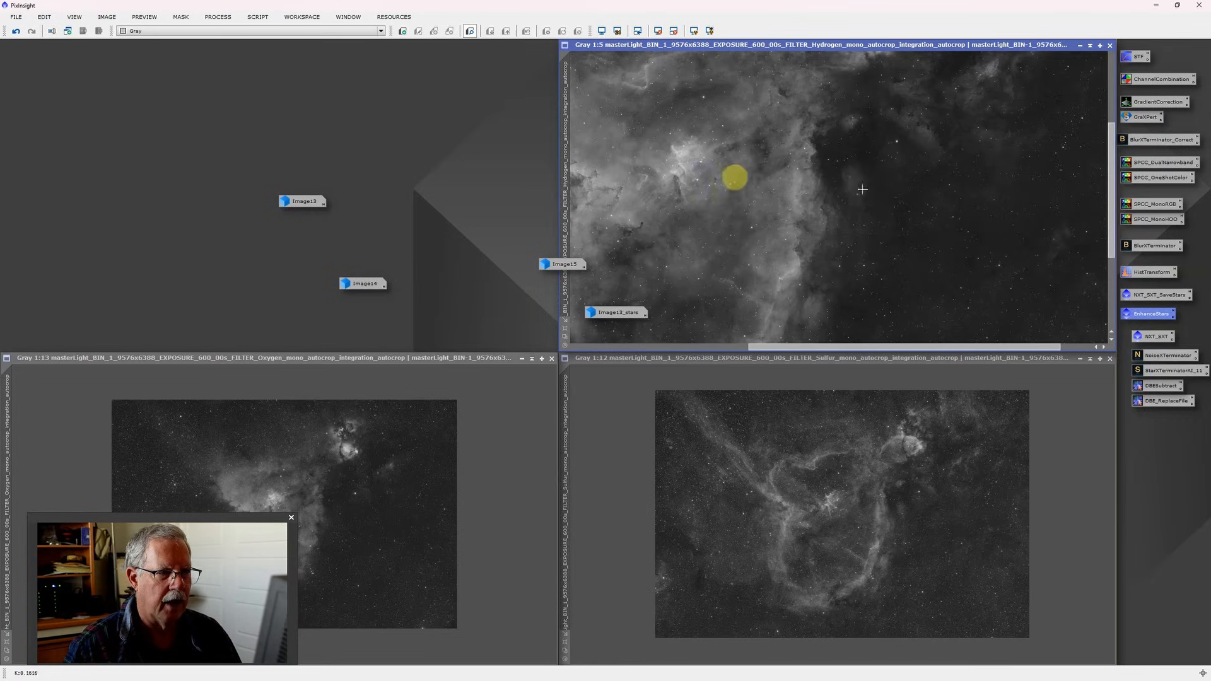
scroll(861, 189, down, 2)
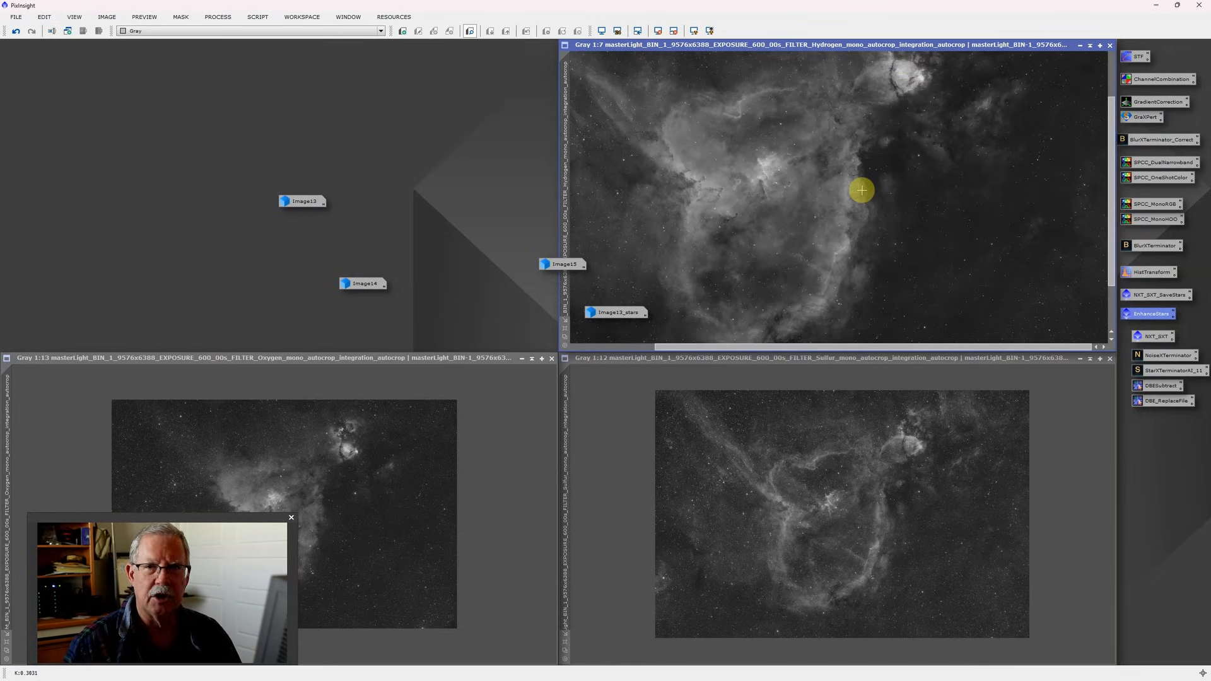
scroll(857, 191, down, 3)
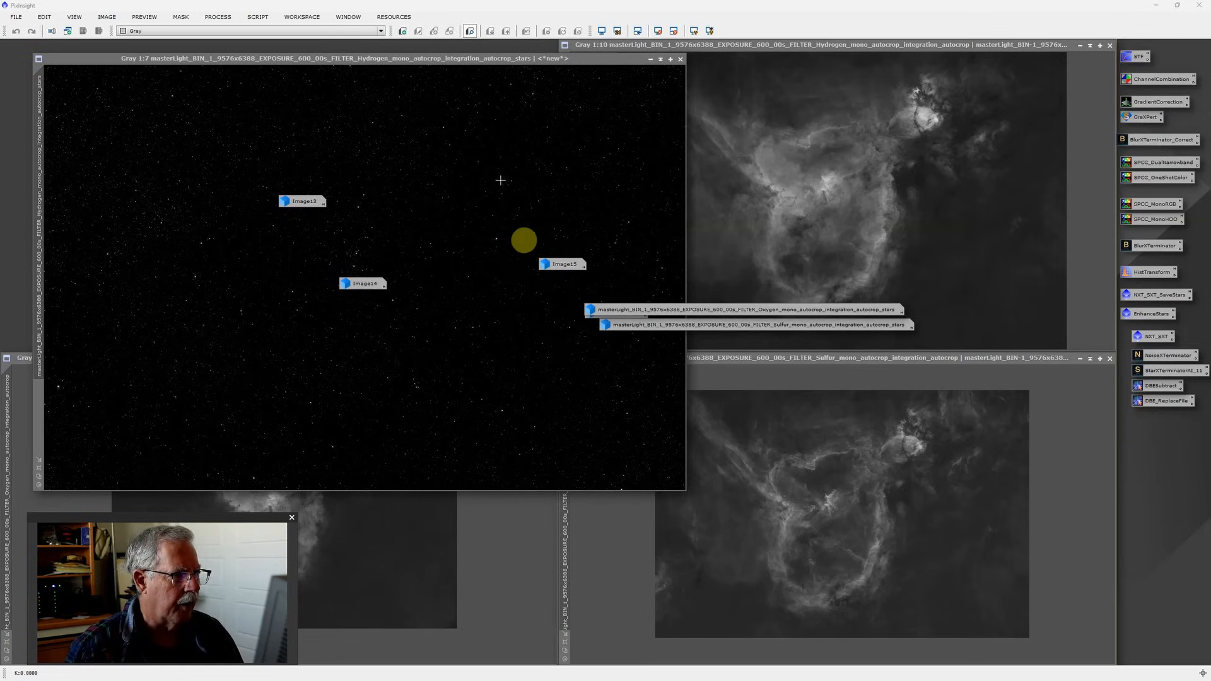
Switch to the Heart Nebula composite in Photoshop and collapse the Stars, Global Adjustments, Starless Hydrogen and Starless RGB layer groups
mouse_move(587, 675)
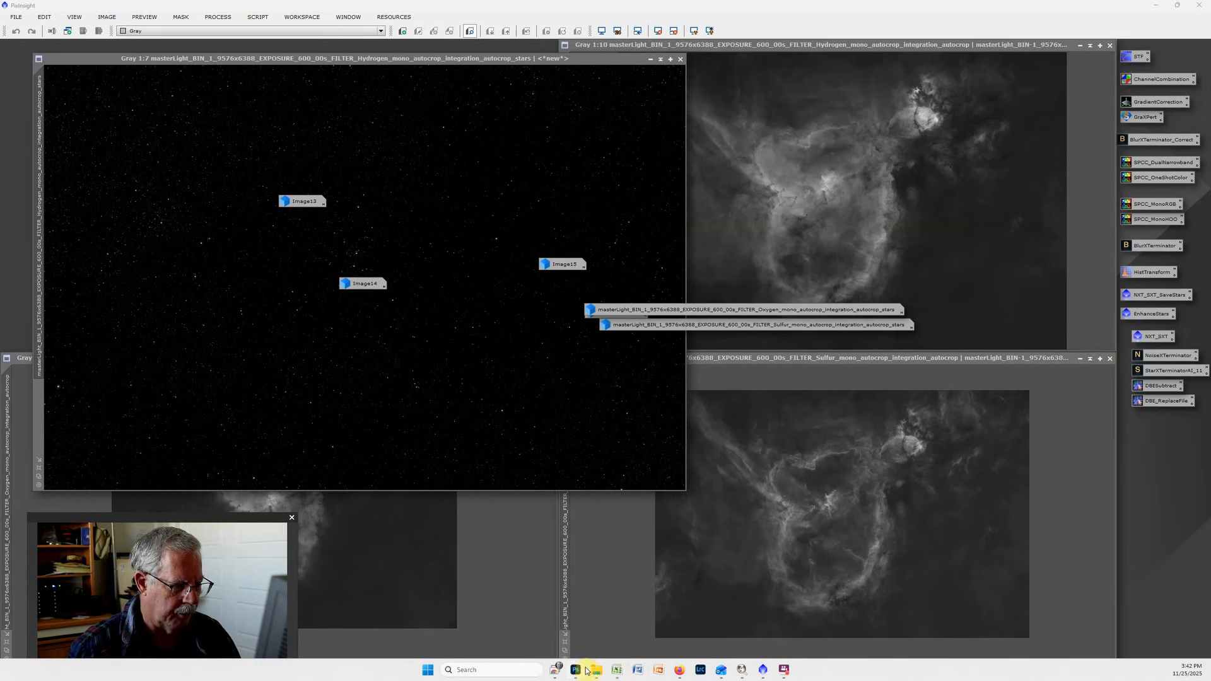
click(585, 621)
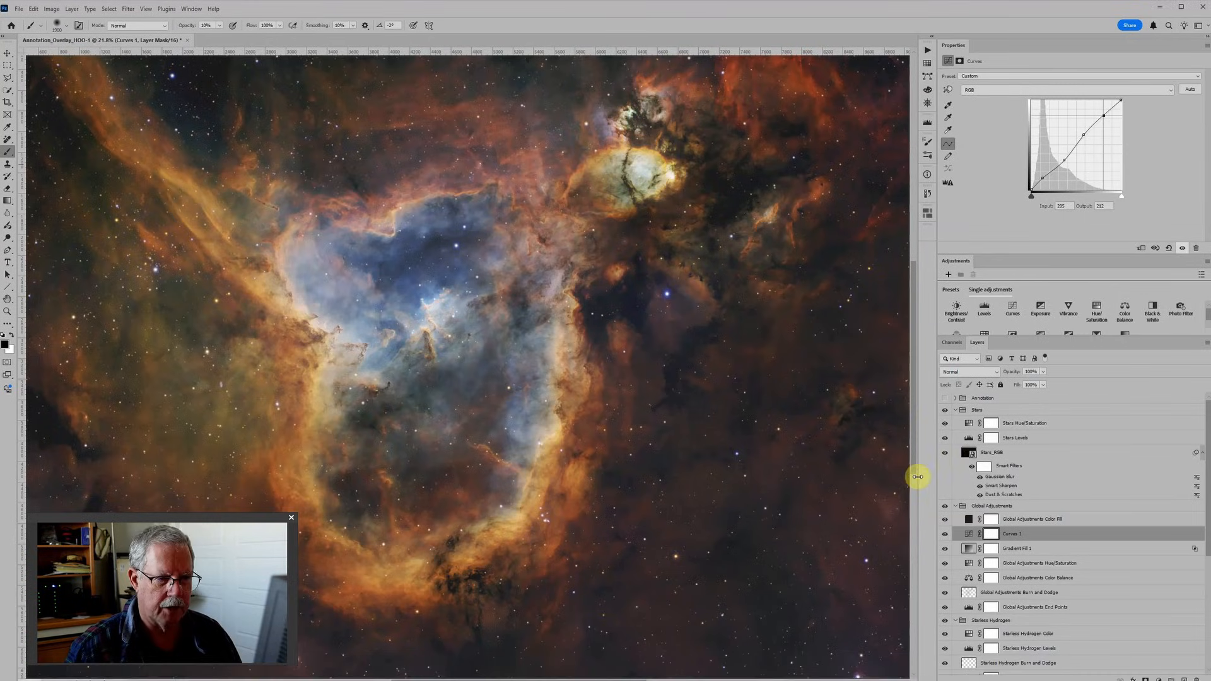
click(955, 410)
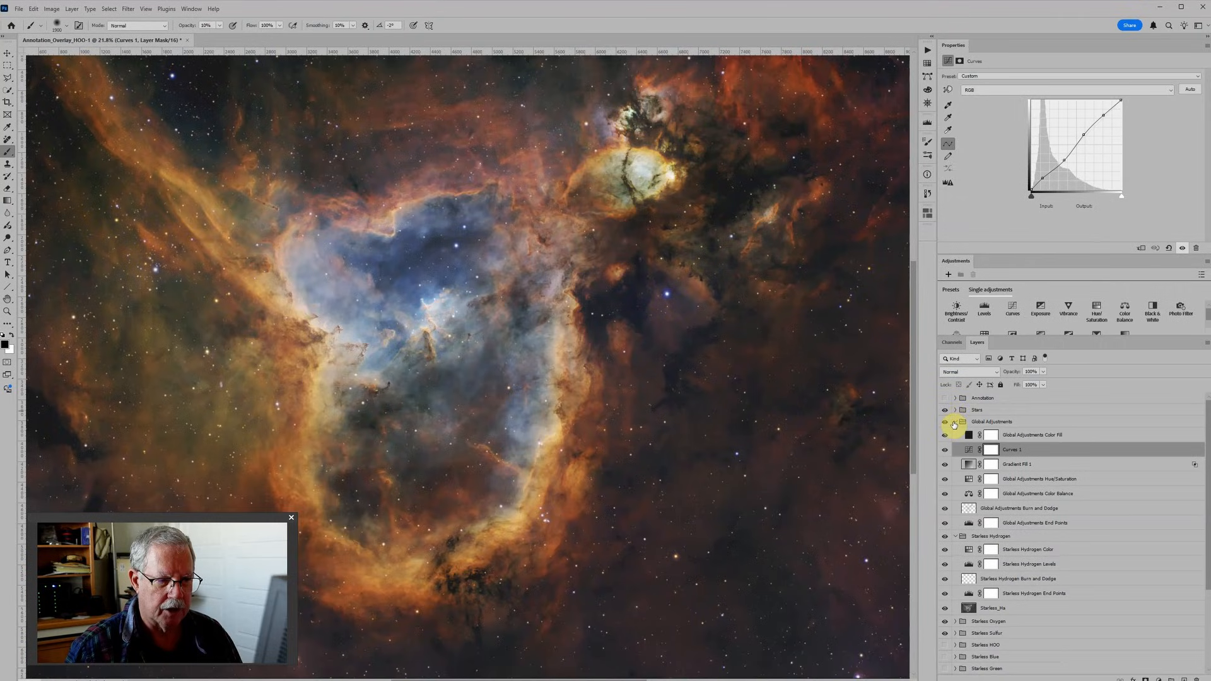
click(956, 422)
click(956, 433)
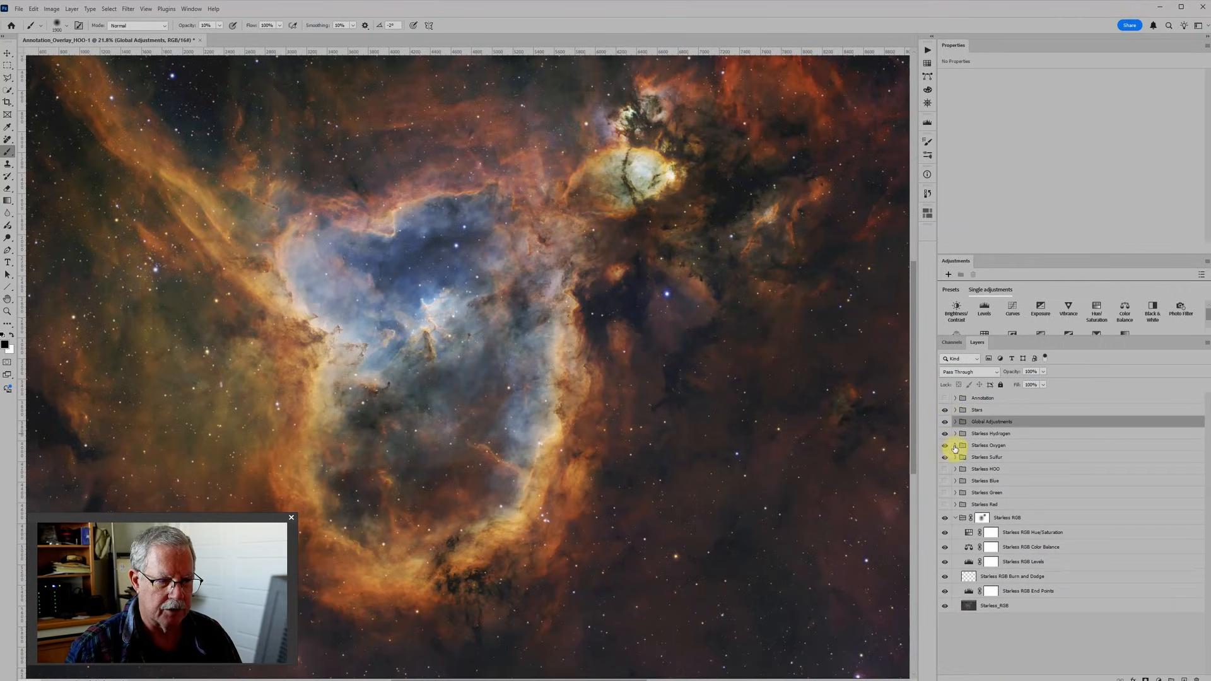
click(955, 517)
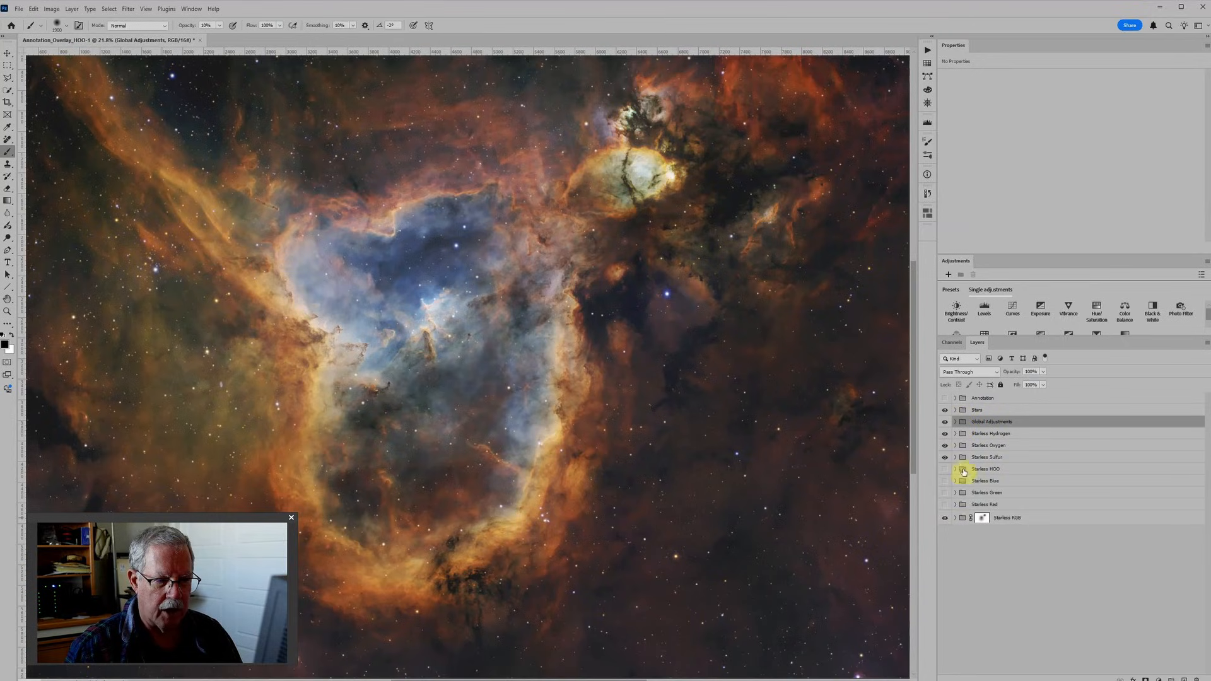
Select the Starless_Ha layer inside the Starless Hydrogen group and hide the Stars group
click(955, 433)
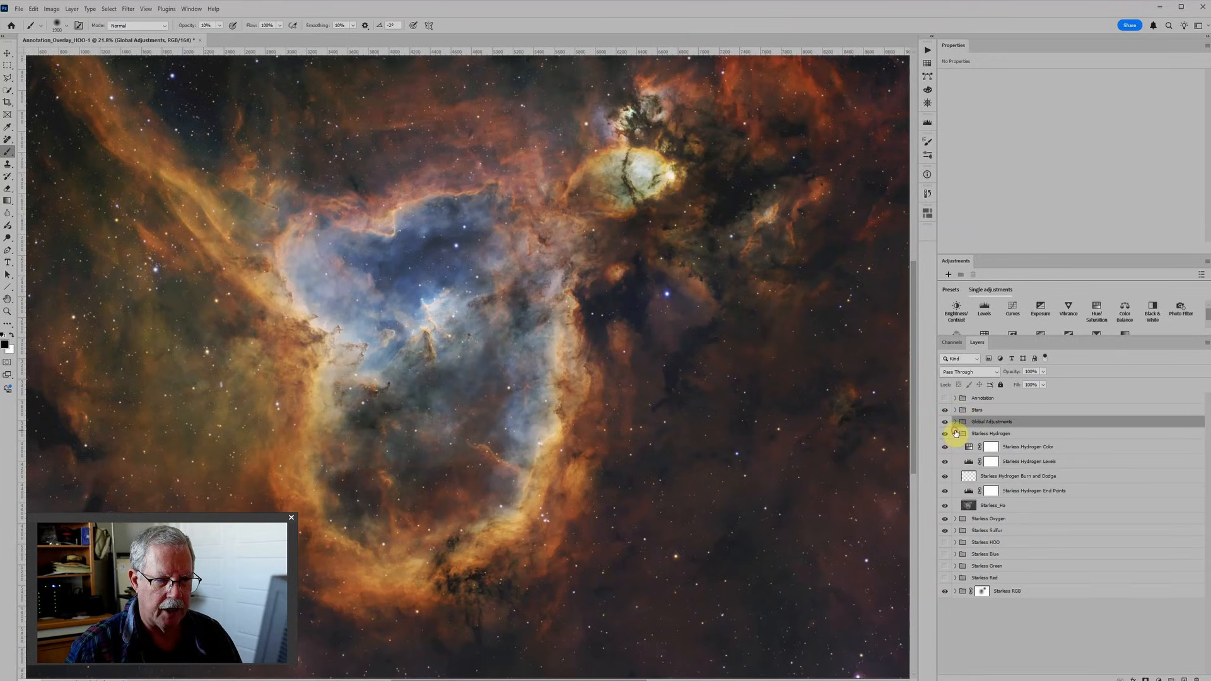
click(976, 505)
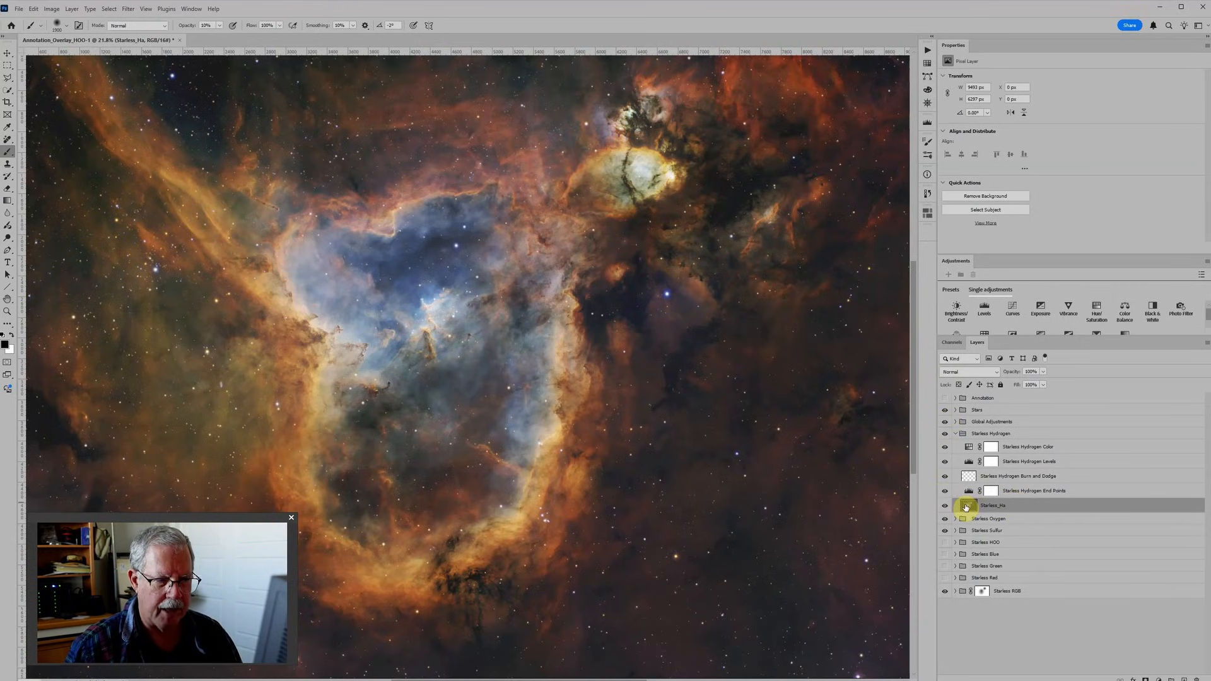
click(945, 411)
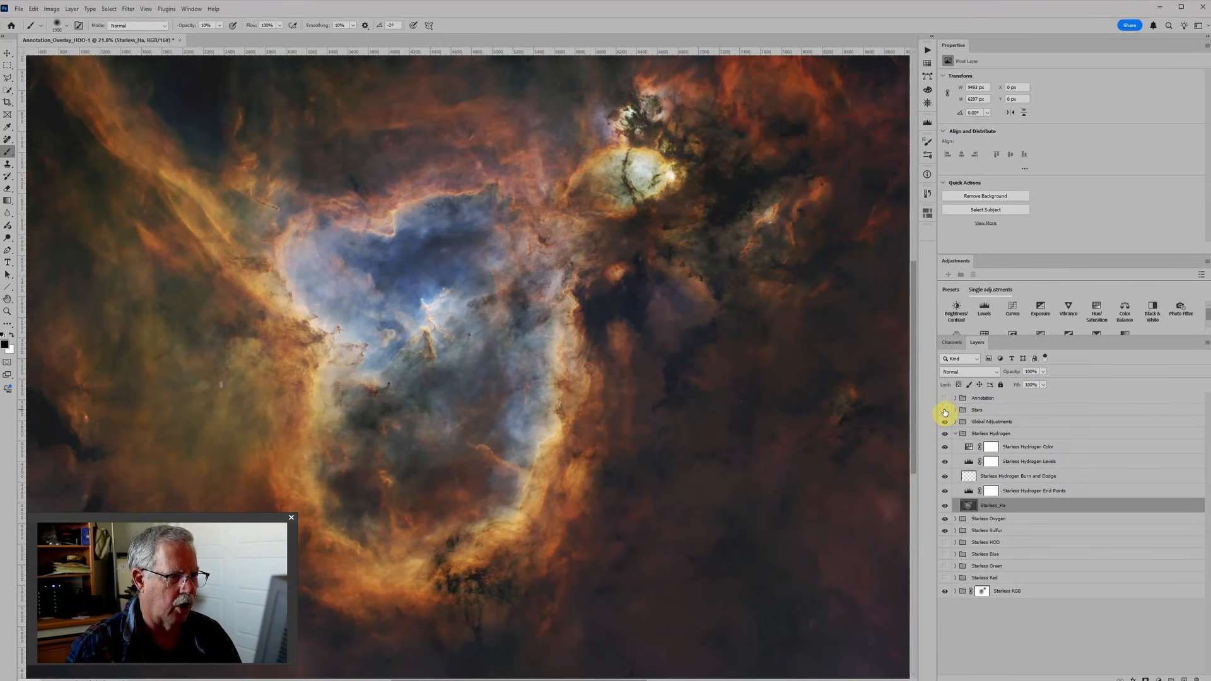
Preview the composite with the Stars group toggled, and examine the adjustment layers inside the Global Adjustments group
click(944, 410)
click(944, 411)
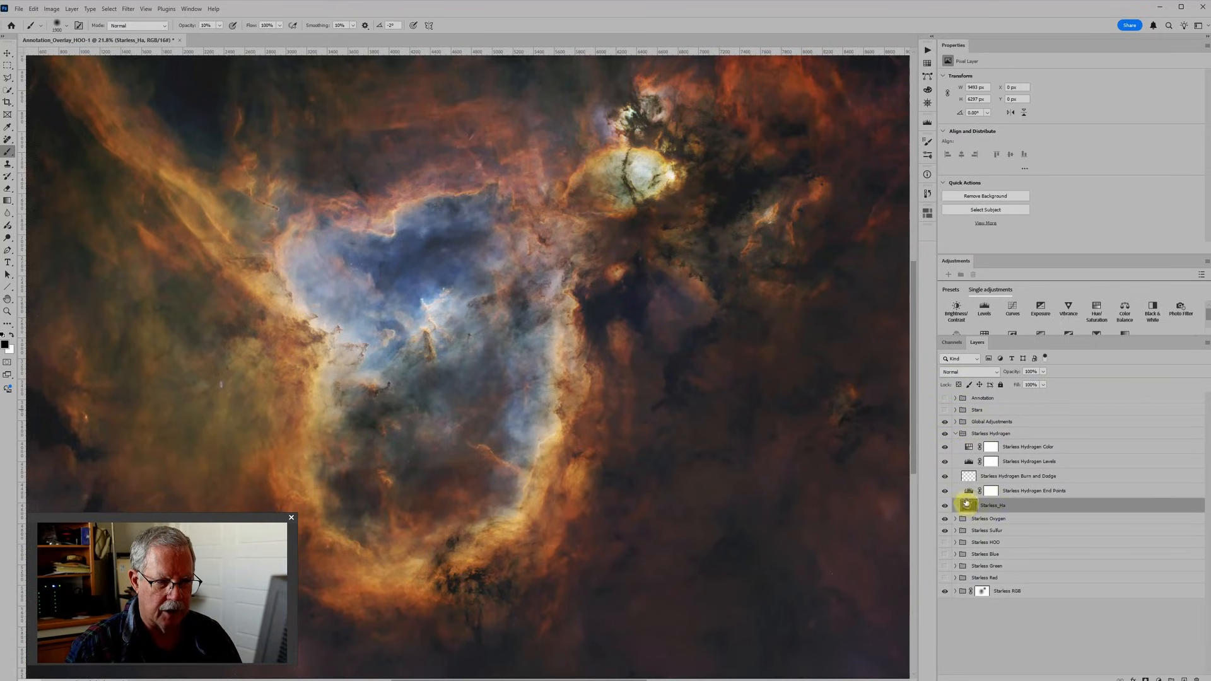
click(955, 422)
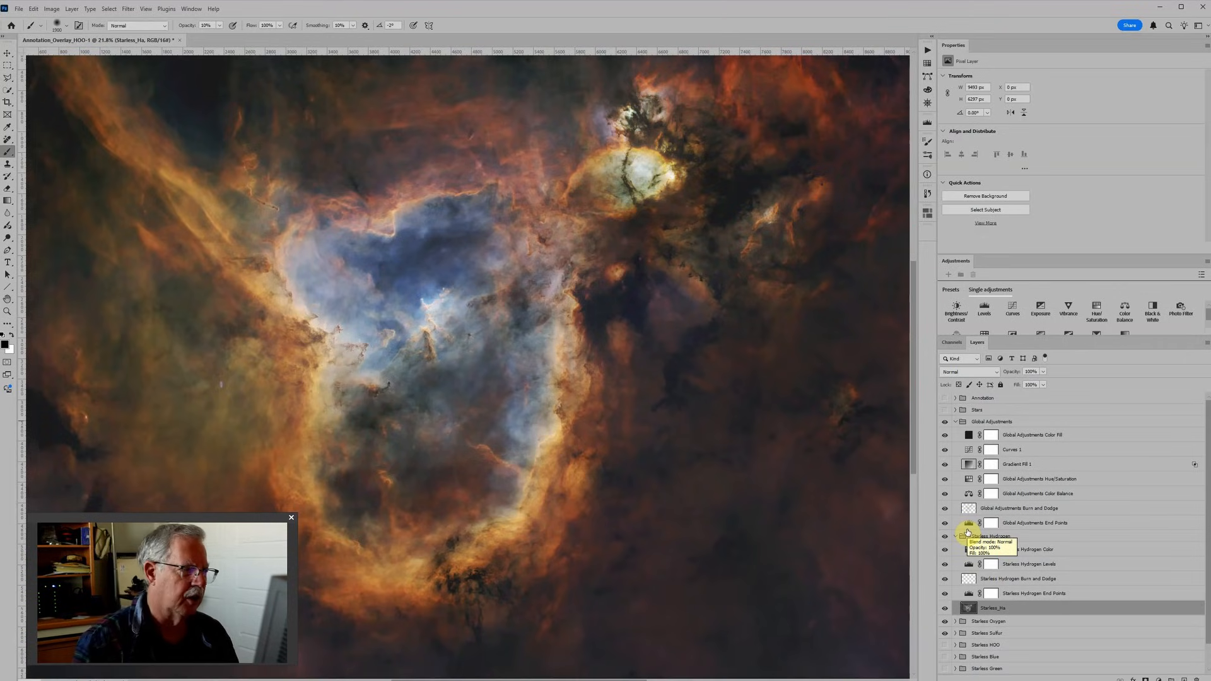
click(955, 421)
Compare the starless composite with the Global Adjustments group hidden and shown
click(944, 422)
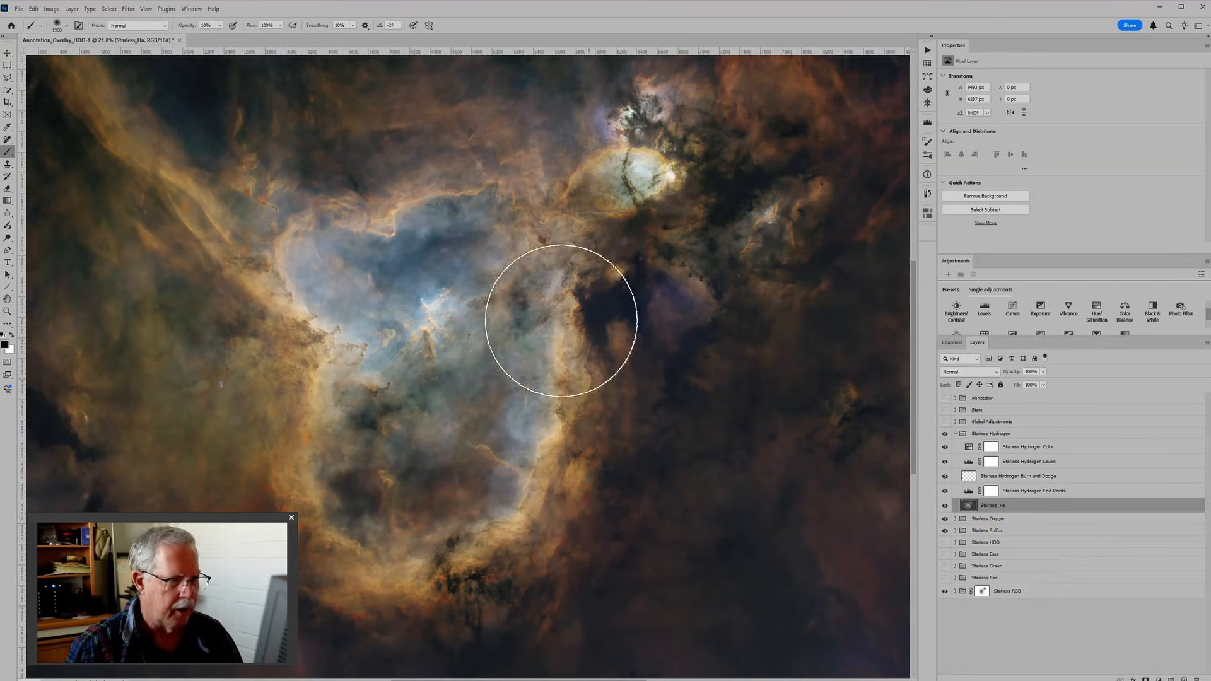
click(944, 421)
click(945, 421)
click(946, 421)
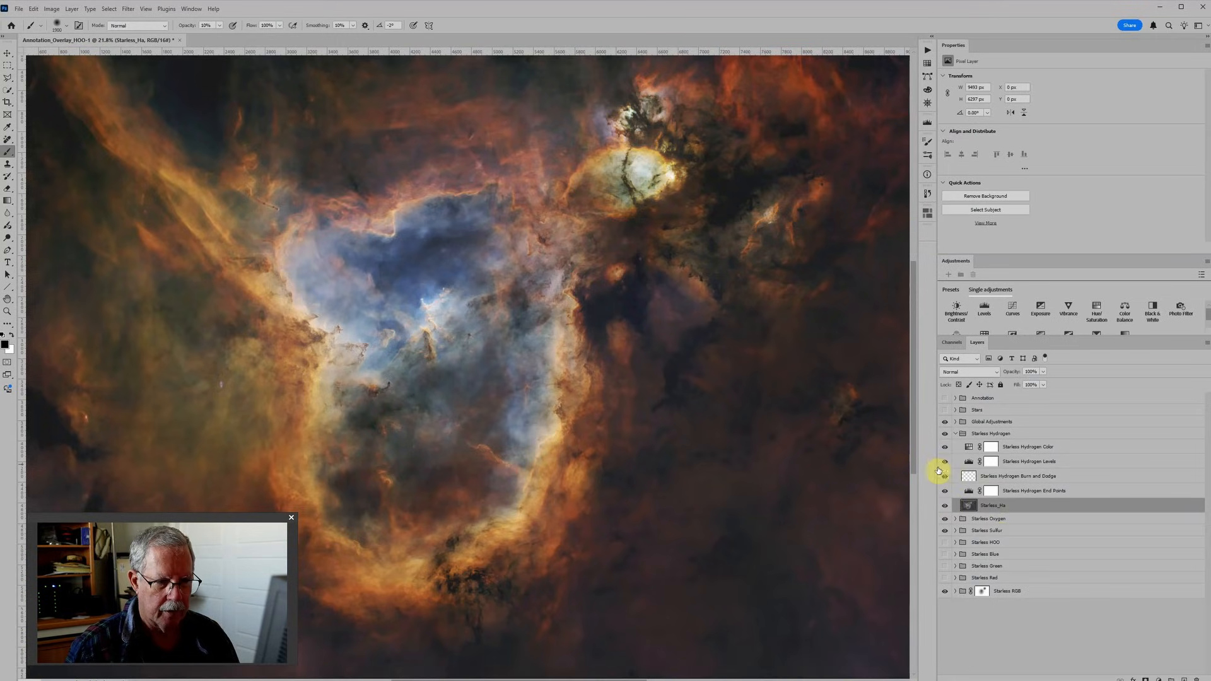
Hide every visible layer and group except Starless_Ha and its parent group, and show the Starless Hydrogen End Points adjustment above it
drag(946, 426, 944, 493)
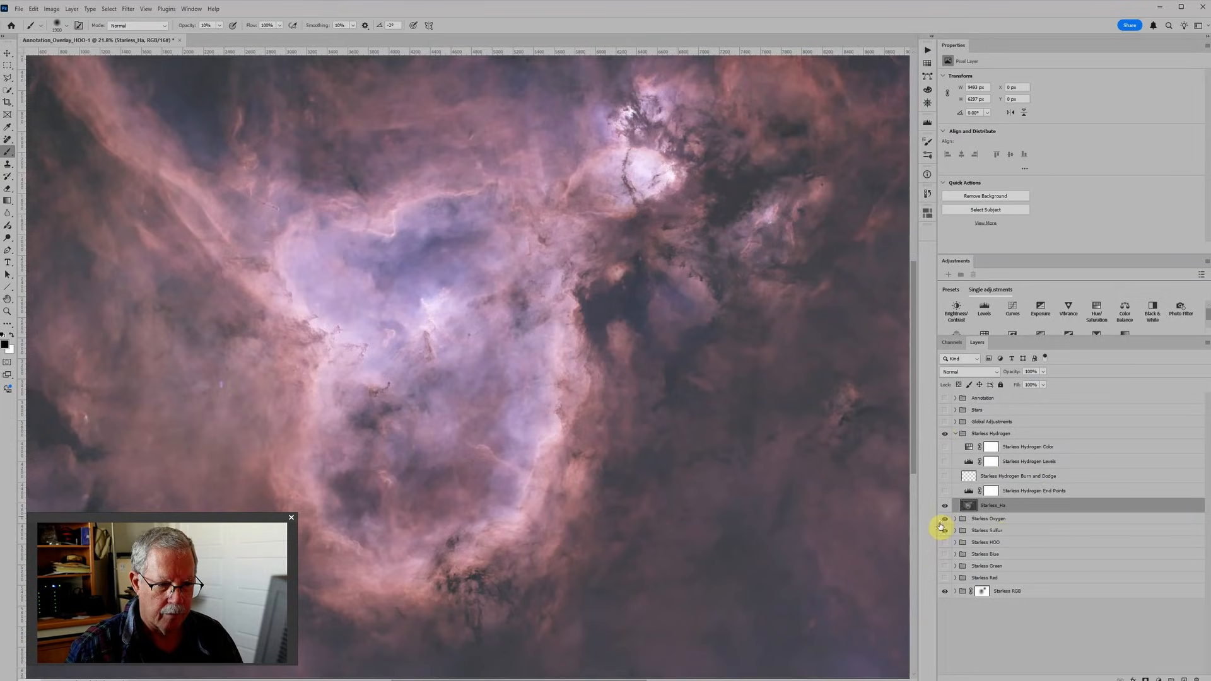
drag(944, 521, 946, 531)
click(946, 591)
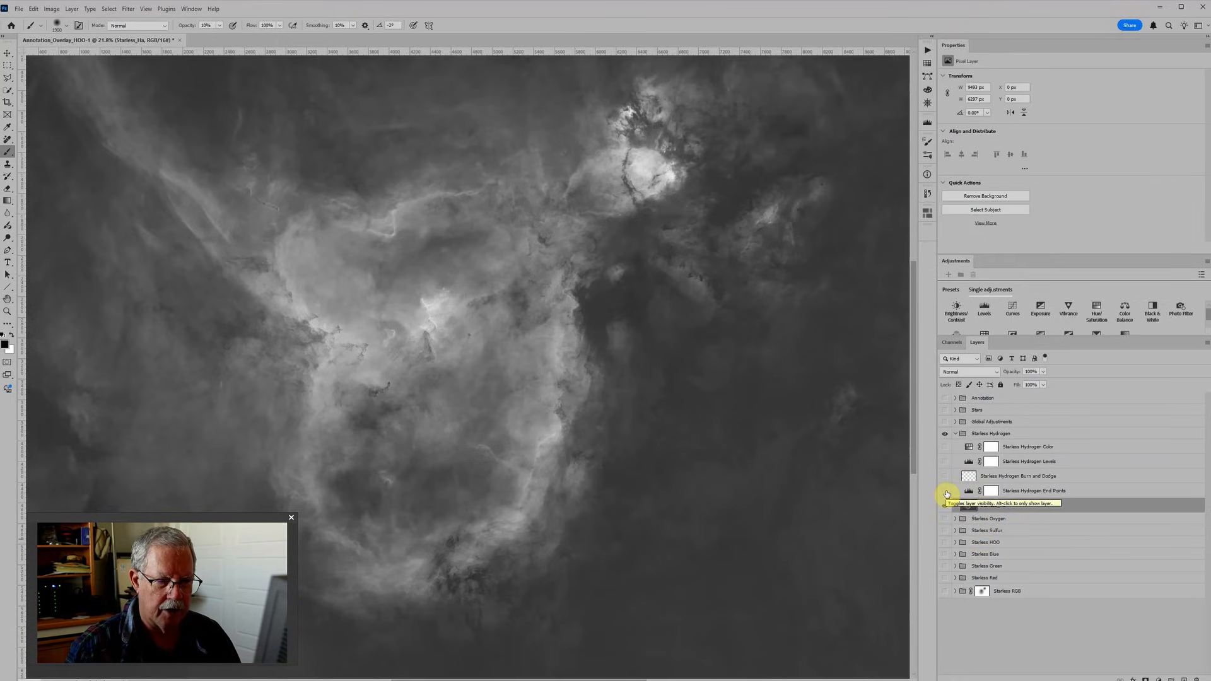
click(945, 492)
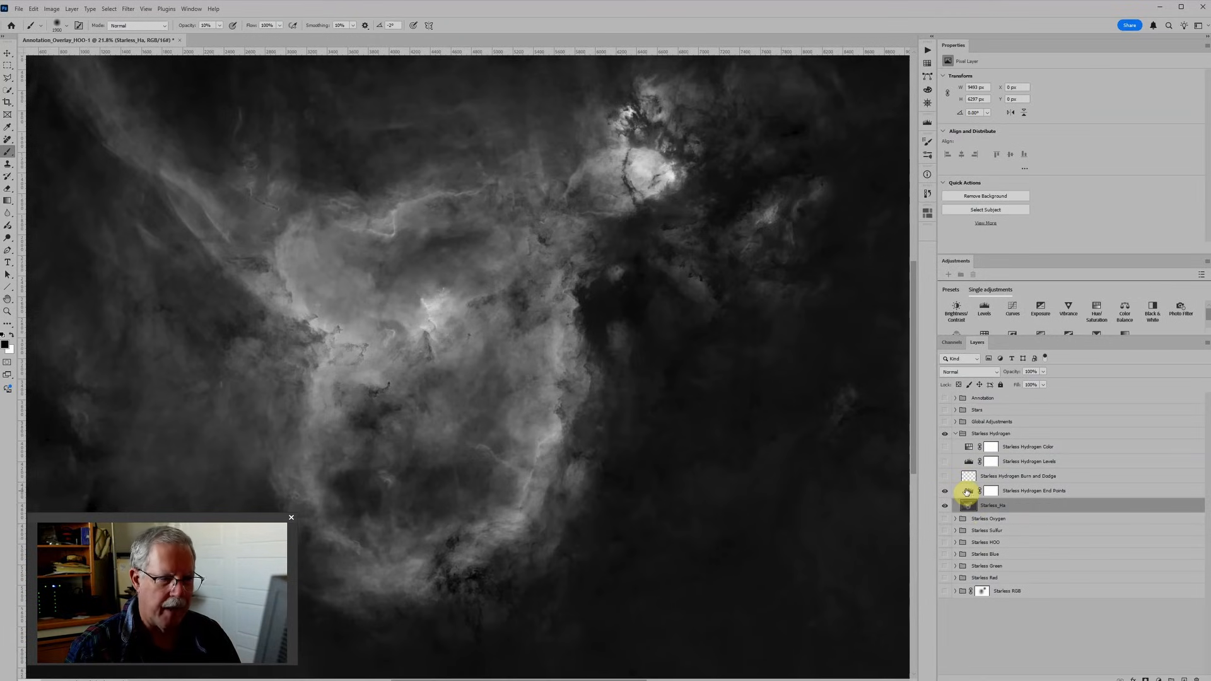
Turn on the Burn and Dodge, Levels and Color layers in the Starless Hydrogen group, review the adjustment settings, and collapse the group
click(970, 492)
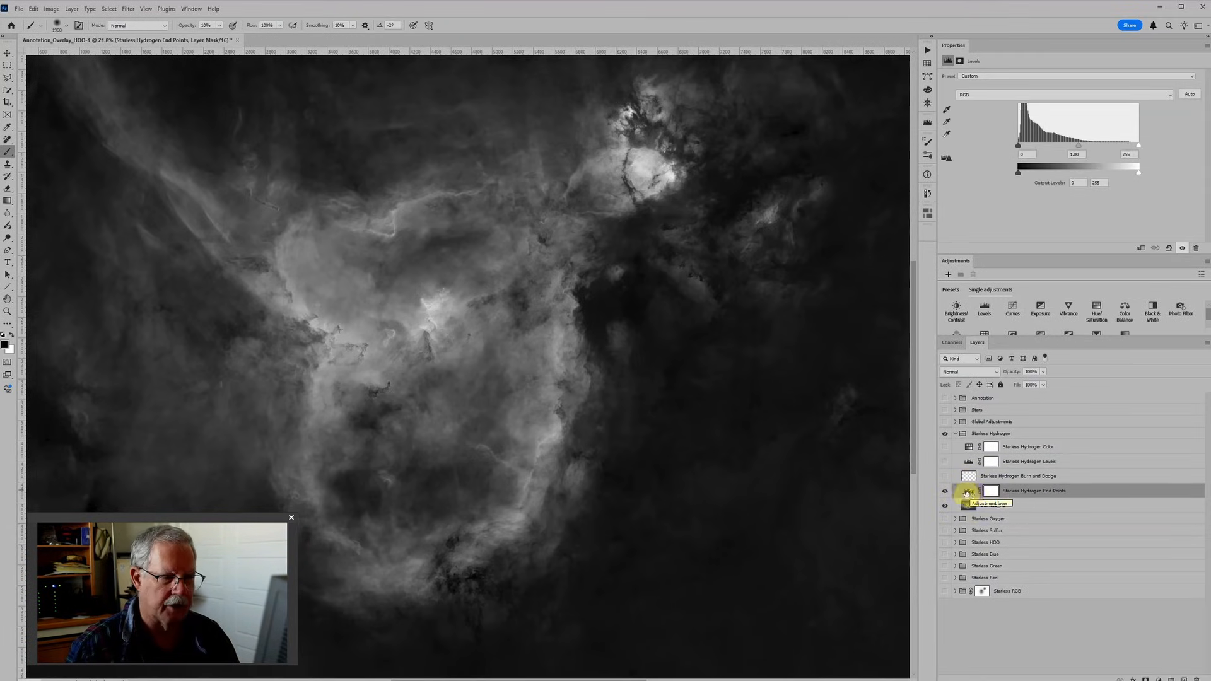
click(945, 491)
click(945, 492)
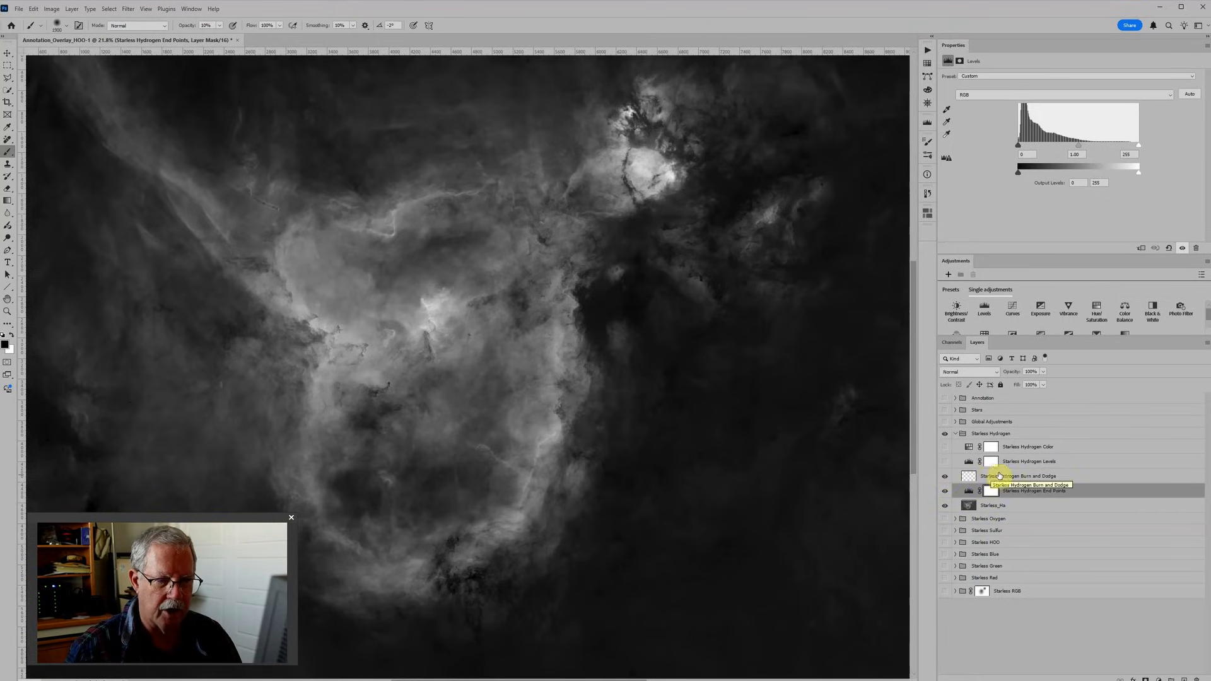
click(945, 464)
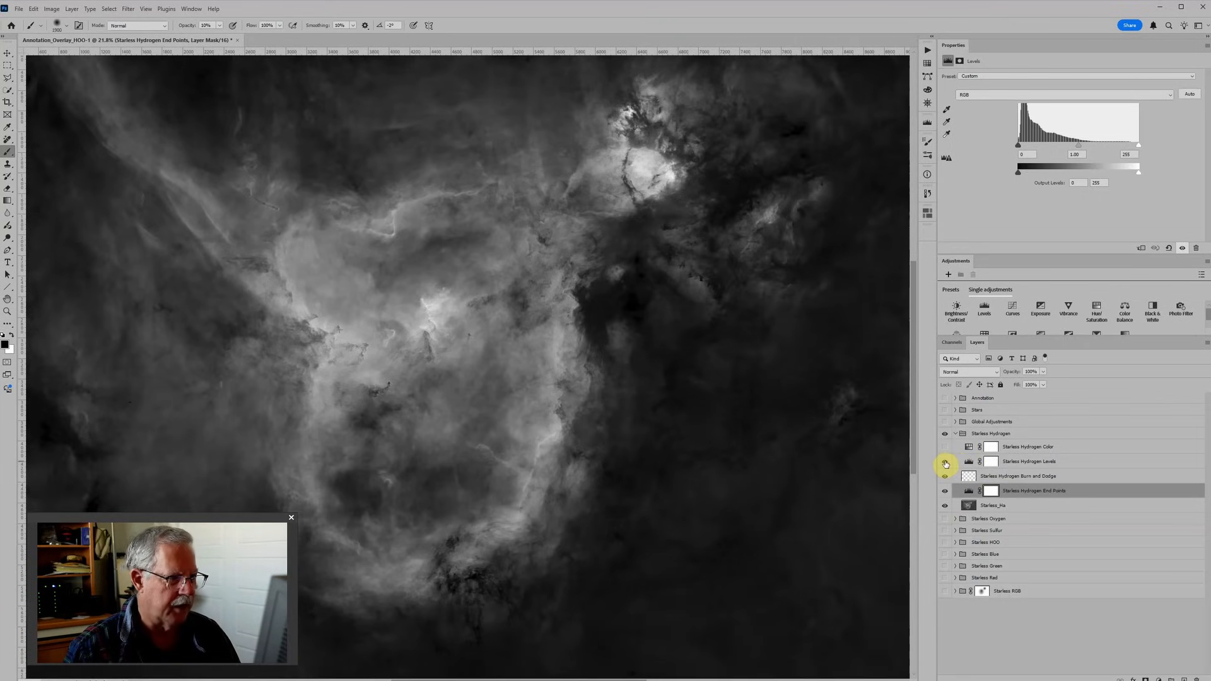
click(969, 463)
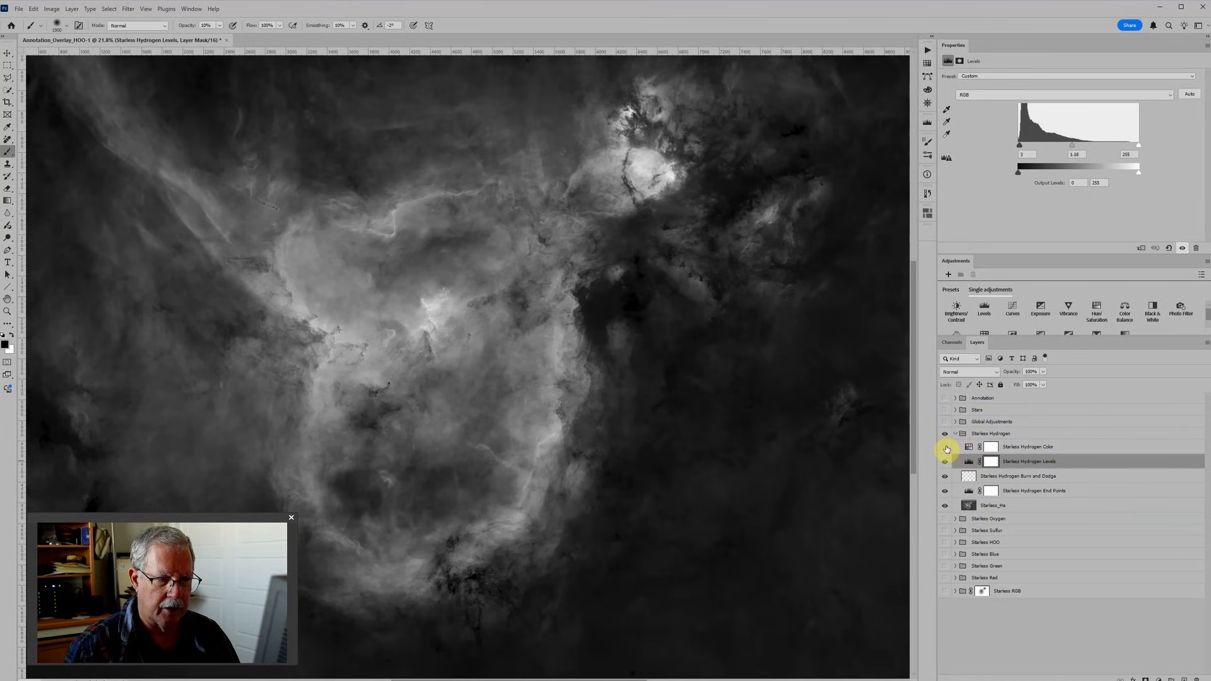
click(945, 448)
click(971, 447)
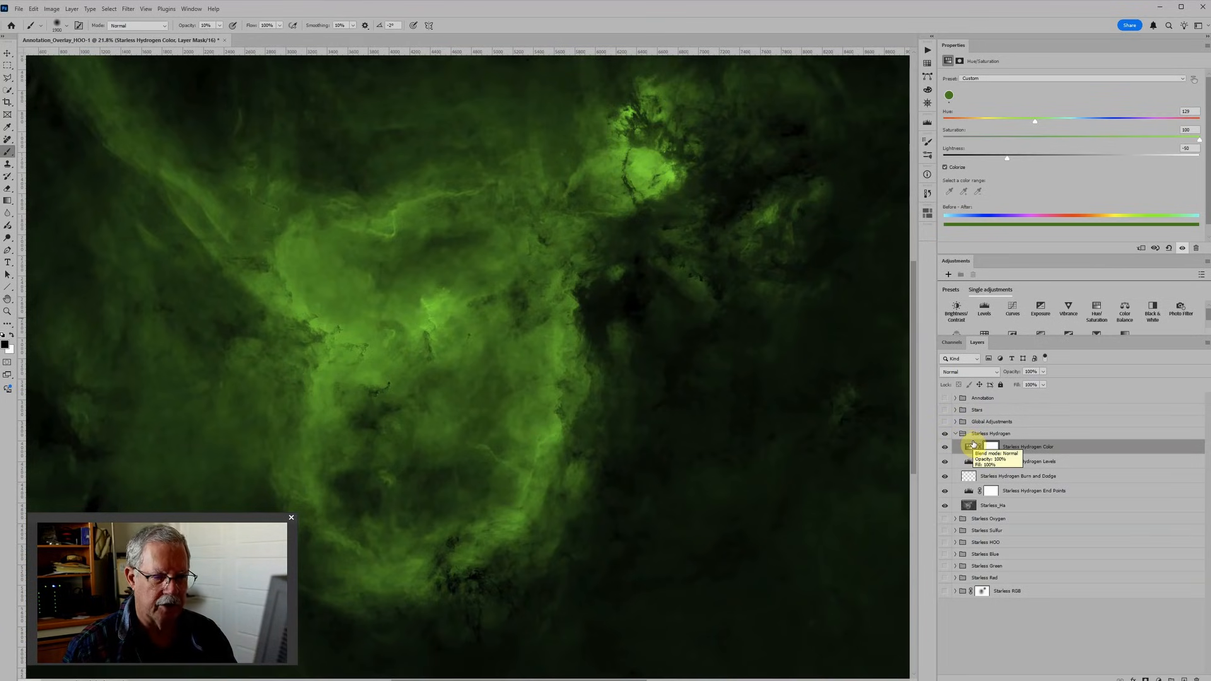
click(953, 434)
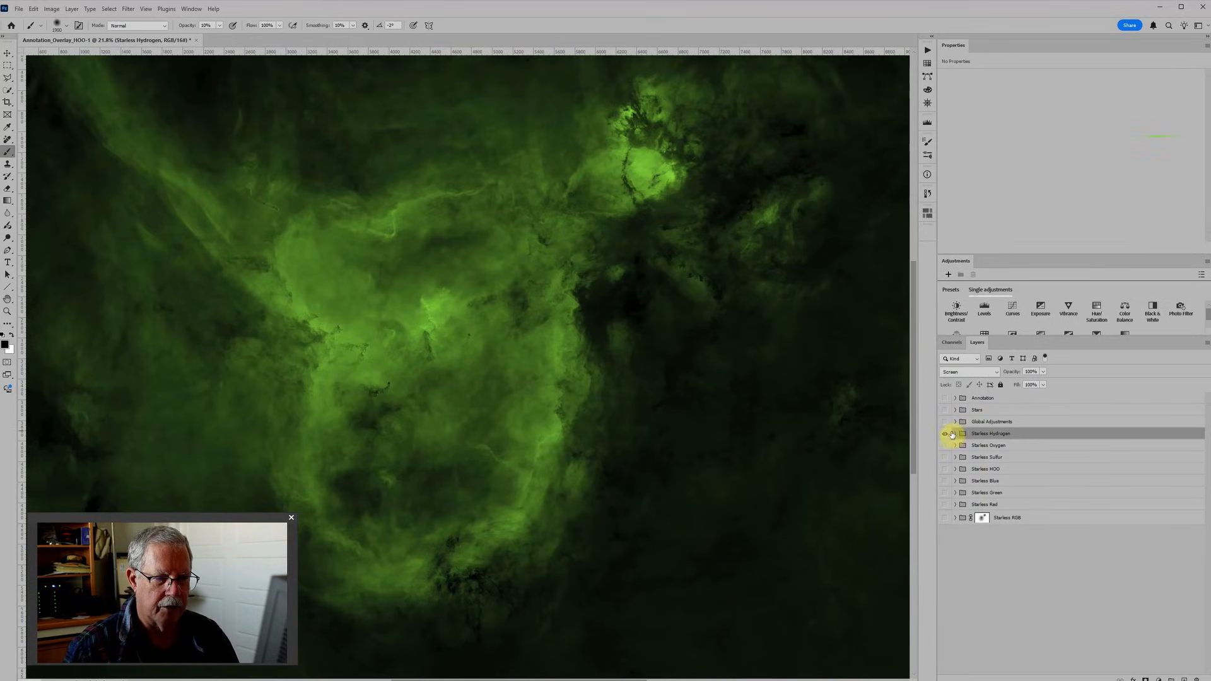
Hide the Starless Hydrogen group and view the Starless Oxygen and Starless Sulfur groups one at a time, leaving only Sulfur visible
click(945, 434)
click(945, 446)
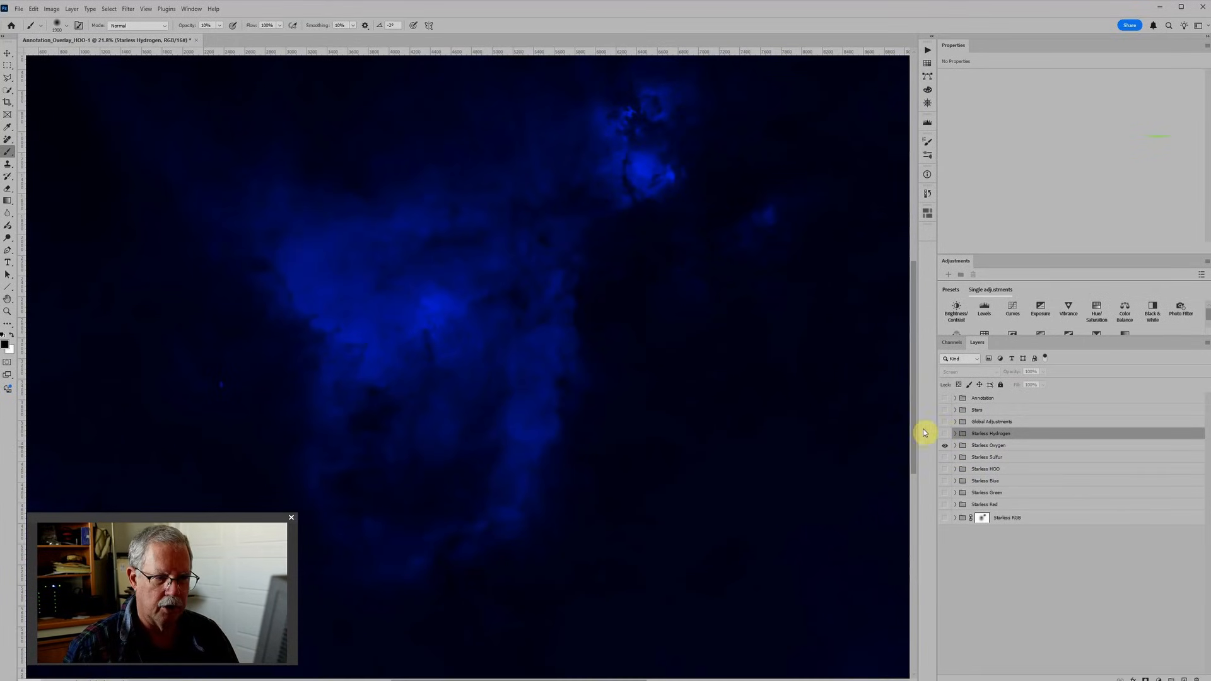
click(944, 445)
click(946, 458)
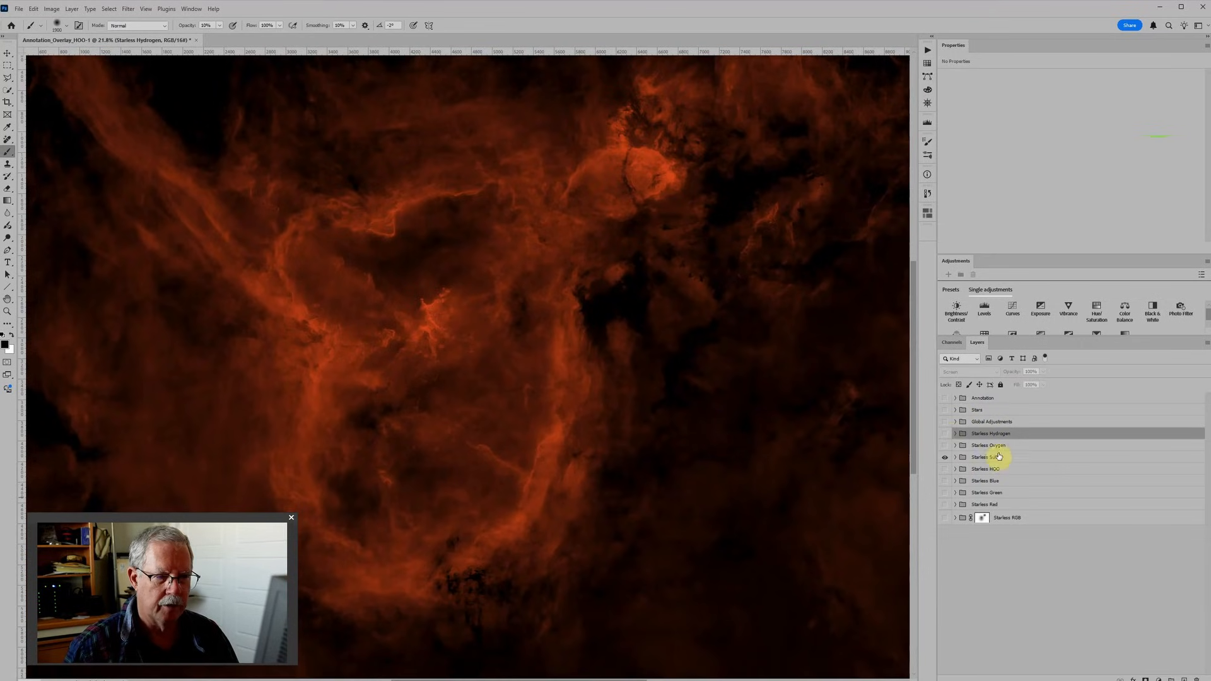
Show the Starless Oxygen, Starless Hydrogen, Global Adjustments and Stars groups together with Starless Sulfur
click(944, 446)
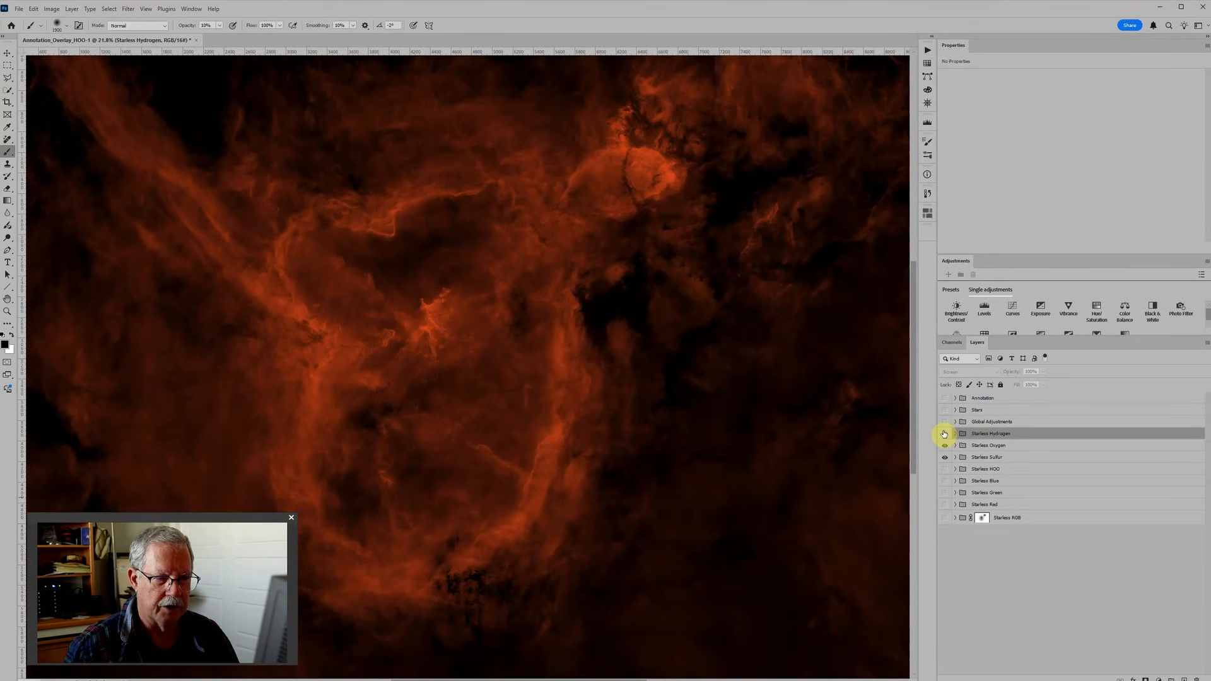
click(944, 433)
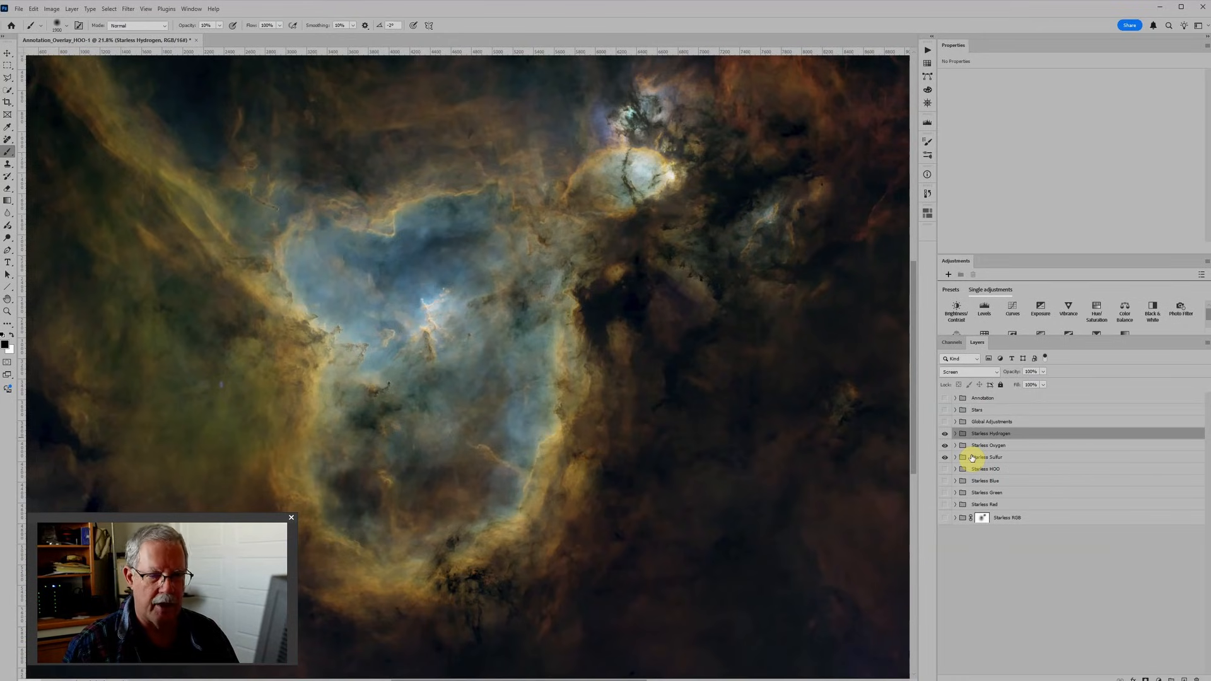
click(944, 421)
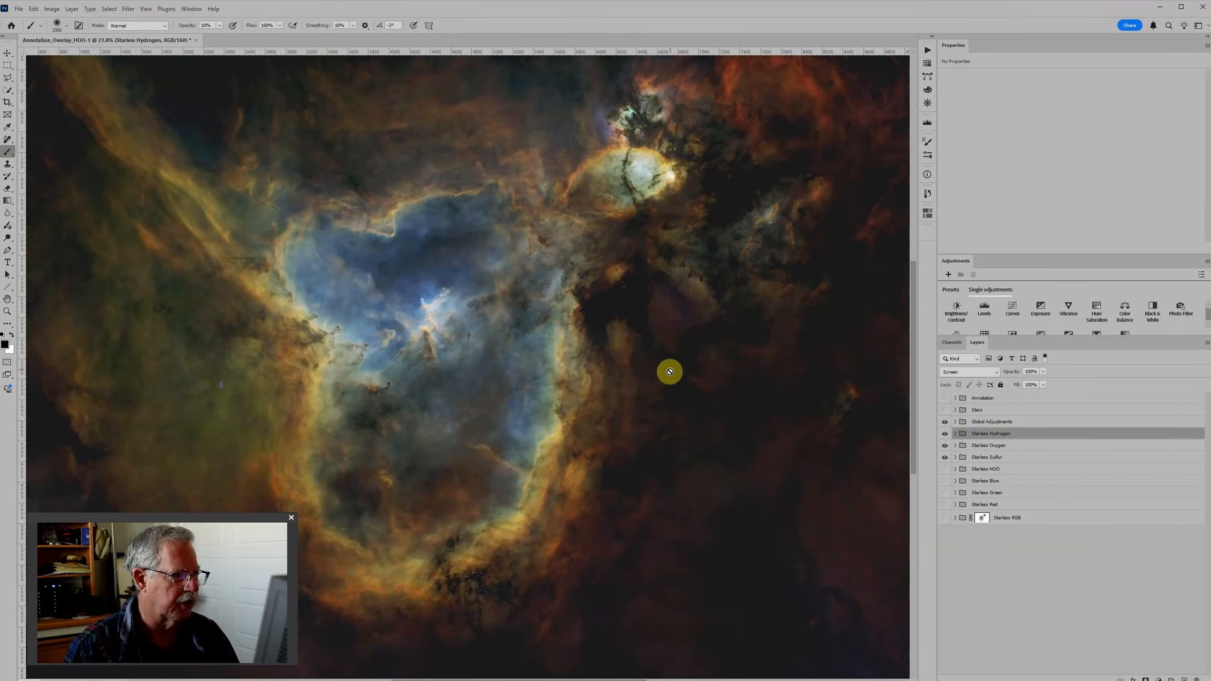
click(944, 410)
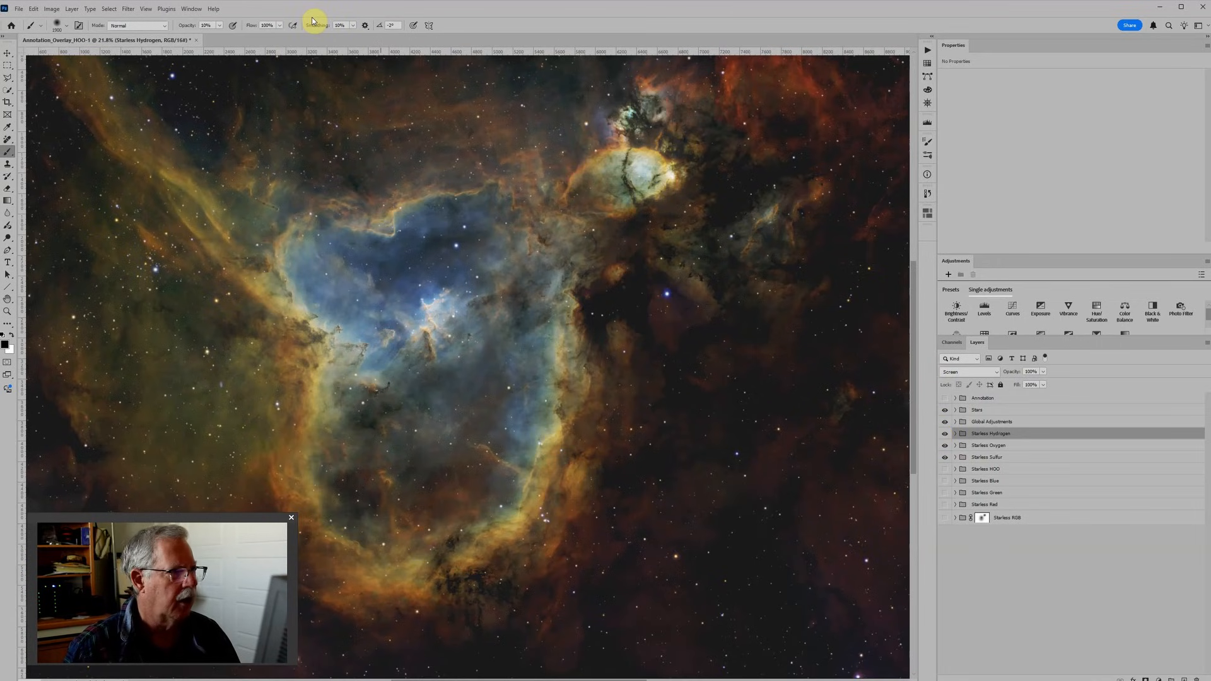
Run Load Files into Stack and open the file browser for choosing the source images
click(21, 10)
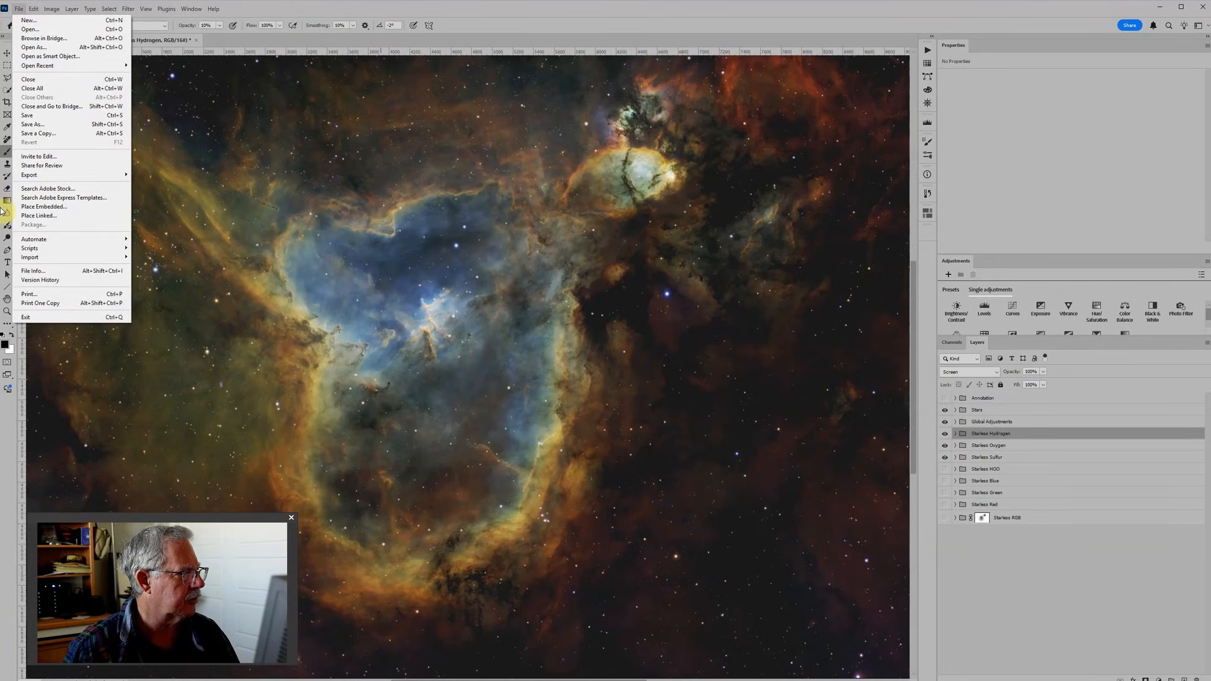
mouse_move(38, 249)
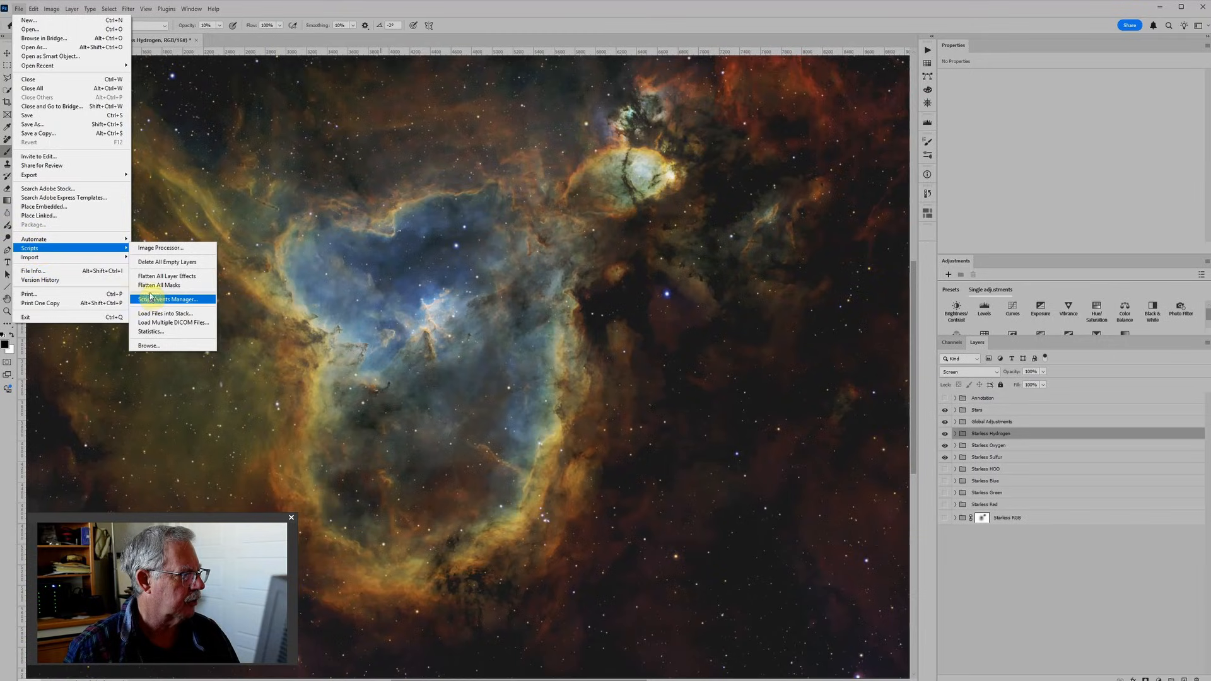
click(162, 313)
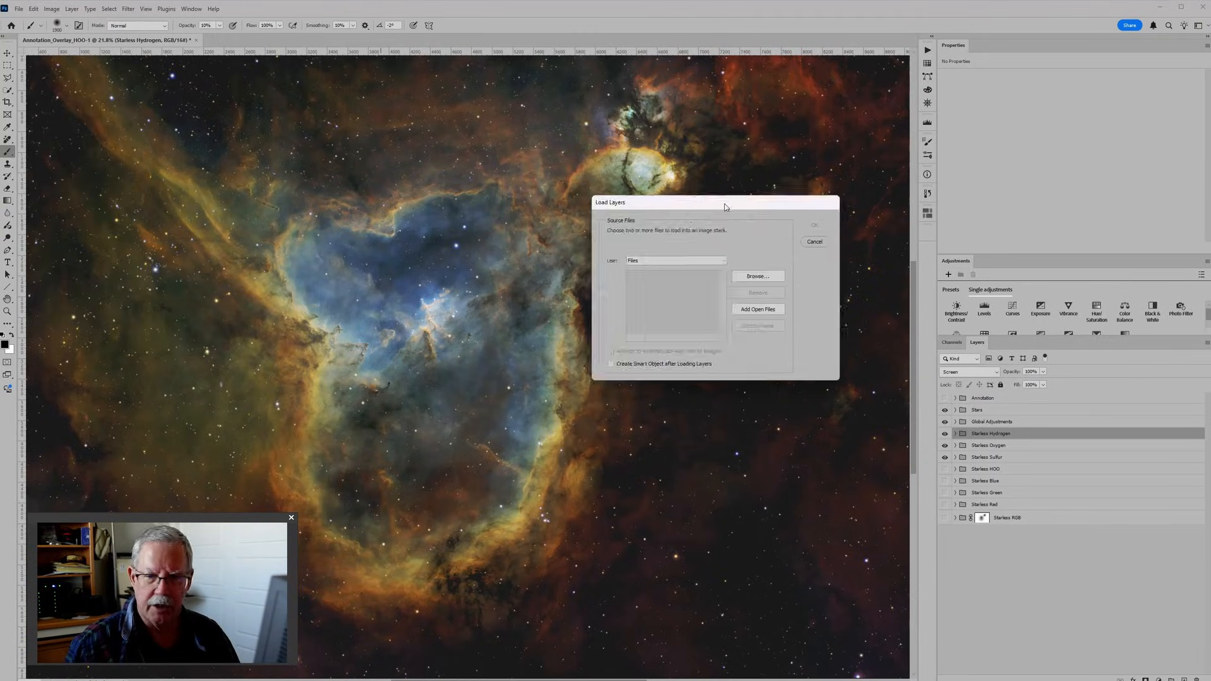
drag(747, 210, 541, 227)
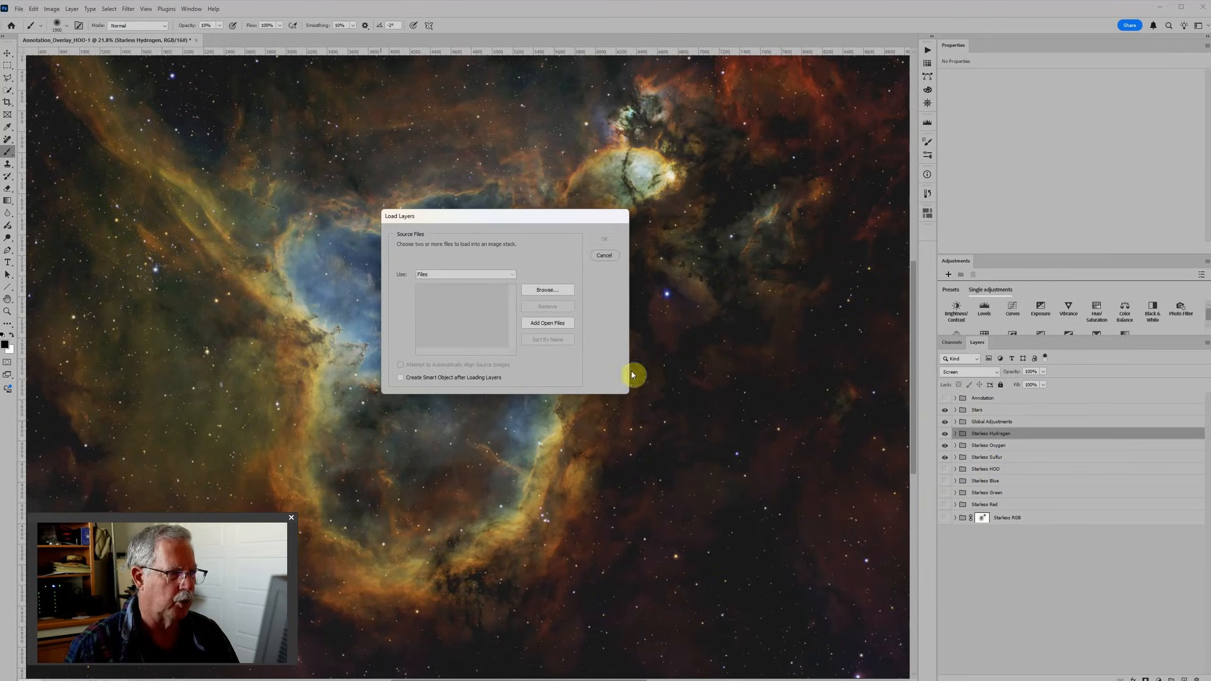
click(560, 292)
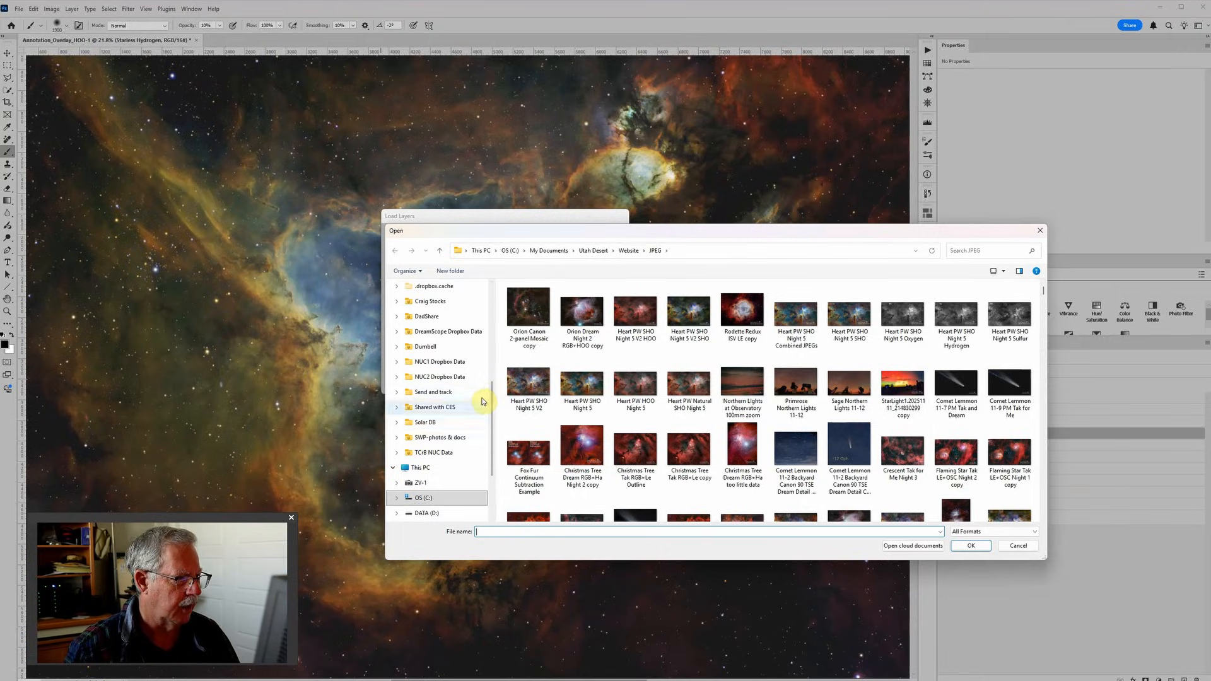
Browse to the Heart project folder under Astro > NUC2 Data on the DATA (D:) drive
click(435, 514)
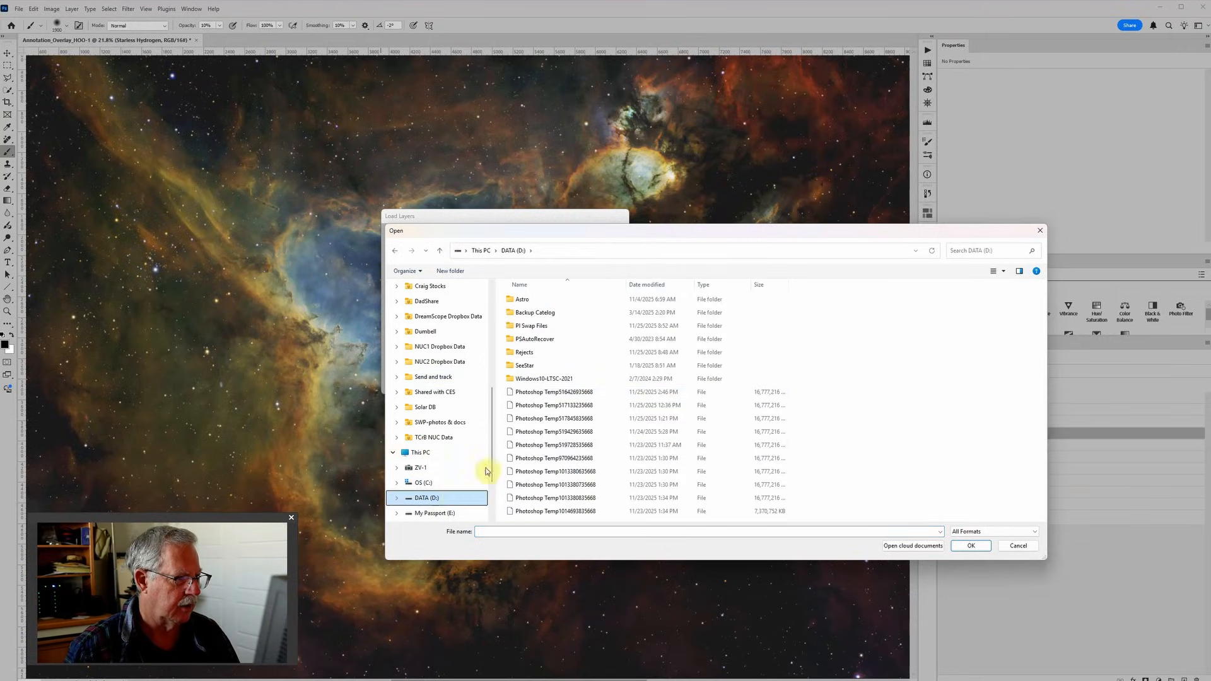
click(531, 303)
double_click(531, 302)
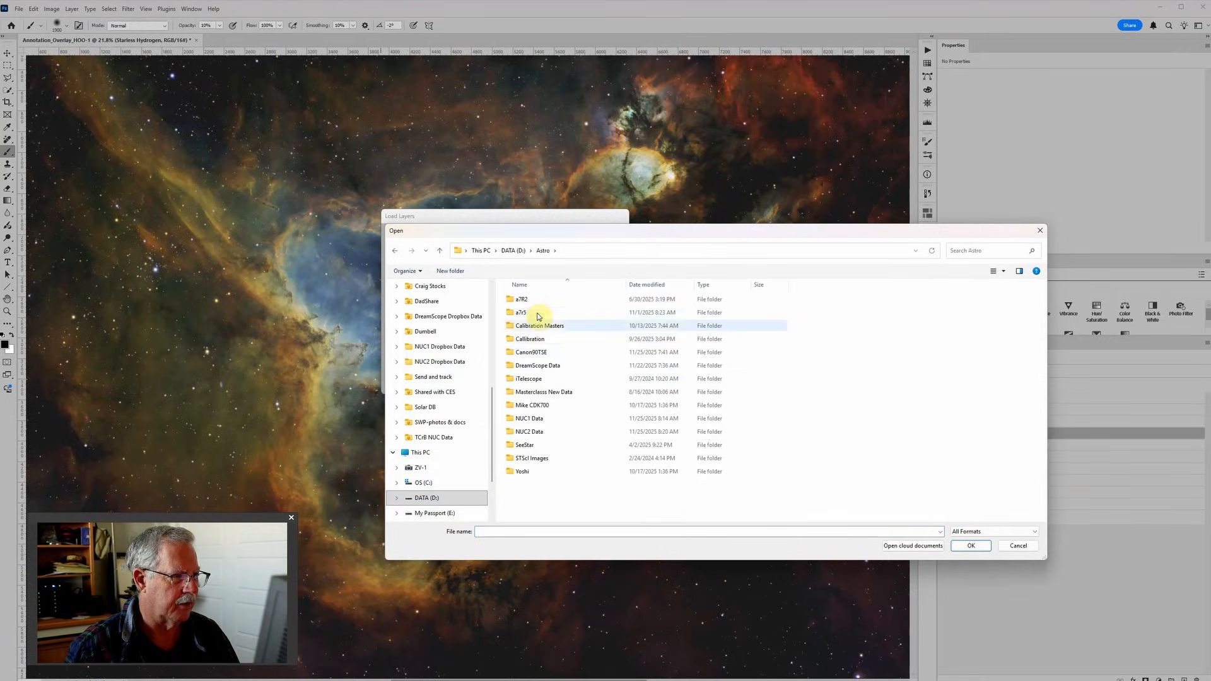
click(531, 431)
double_click(532, 431)
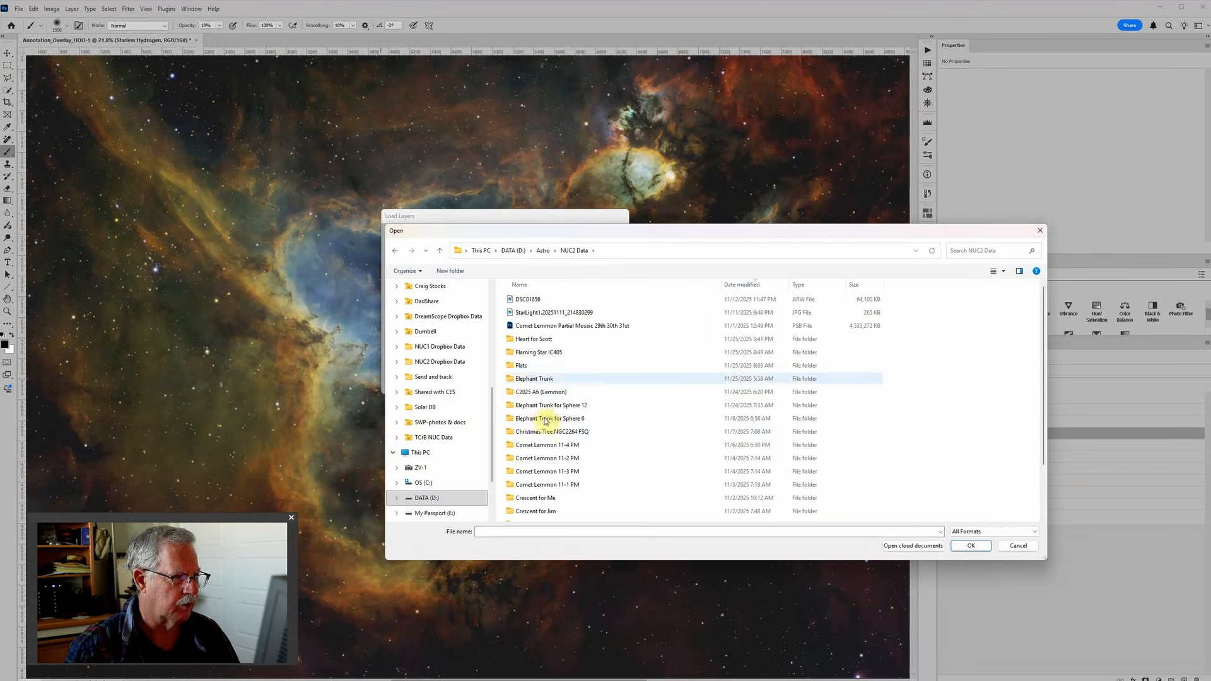
click(546, 340)
double_click(547, 340)
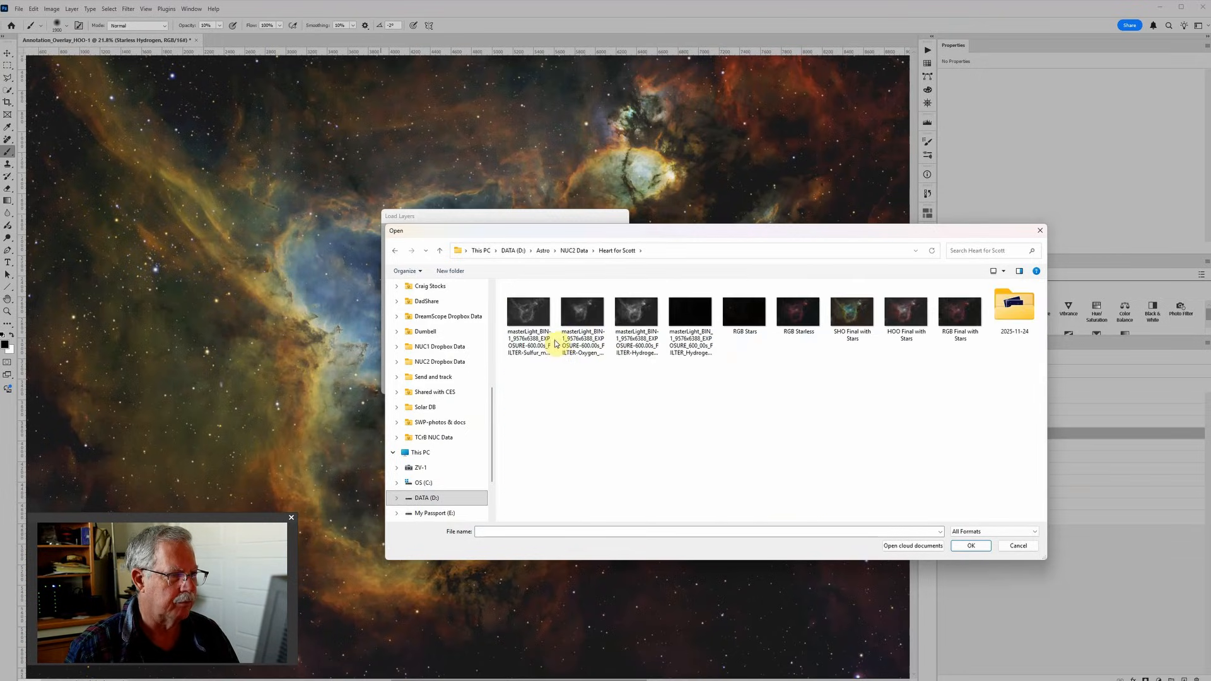
Load all nine images, from the Sulfur master through RGB Final with Stars, as layers of a new stacked document
click(532, 315)
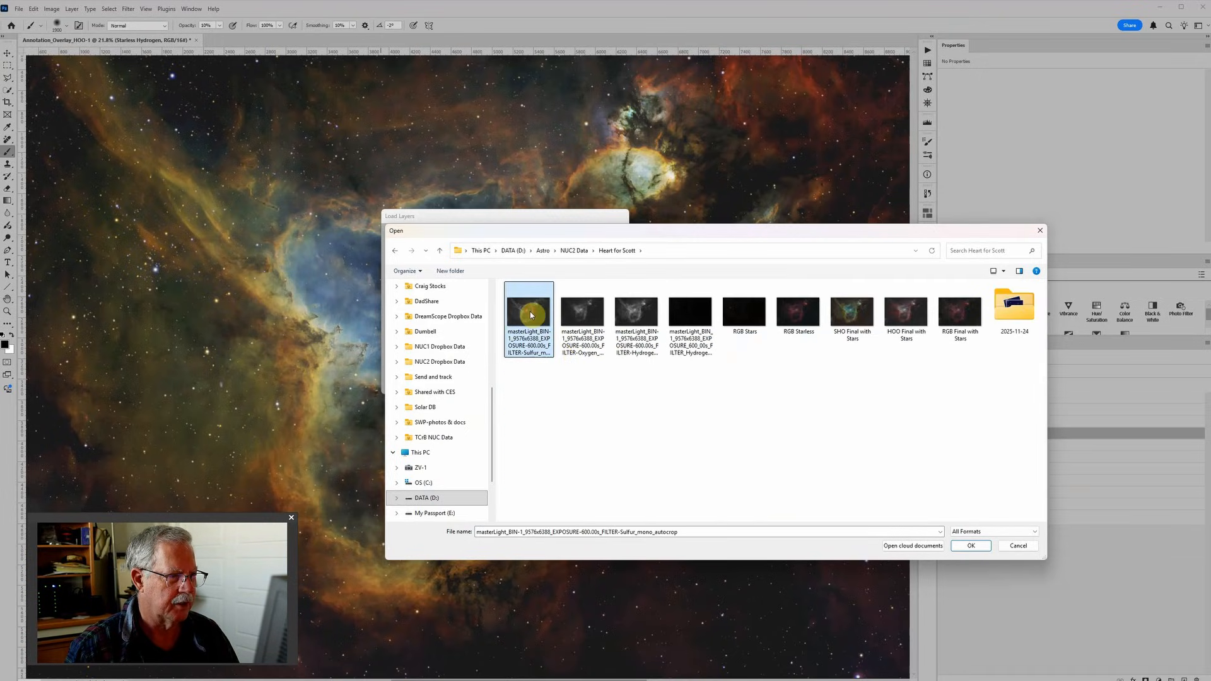
shift+click(959, 319)
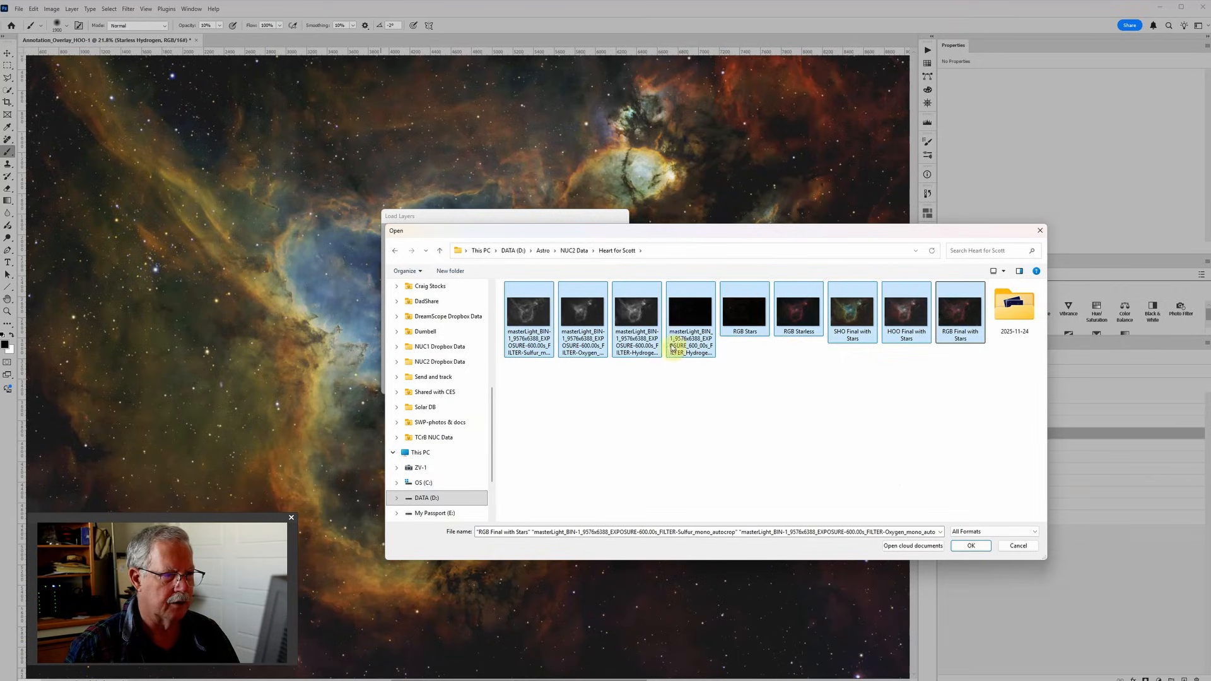
click(970, 544)
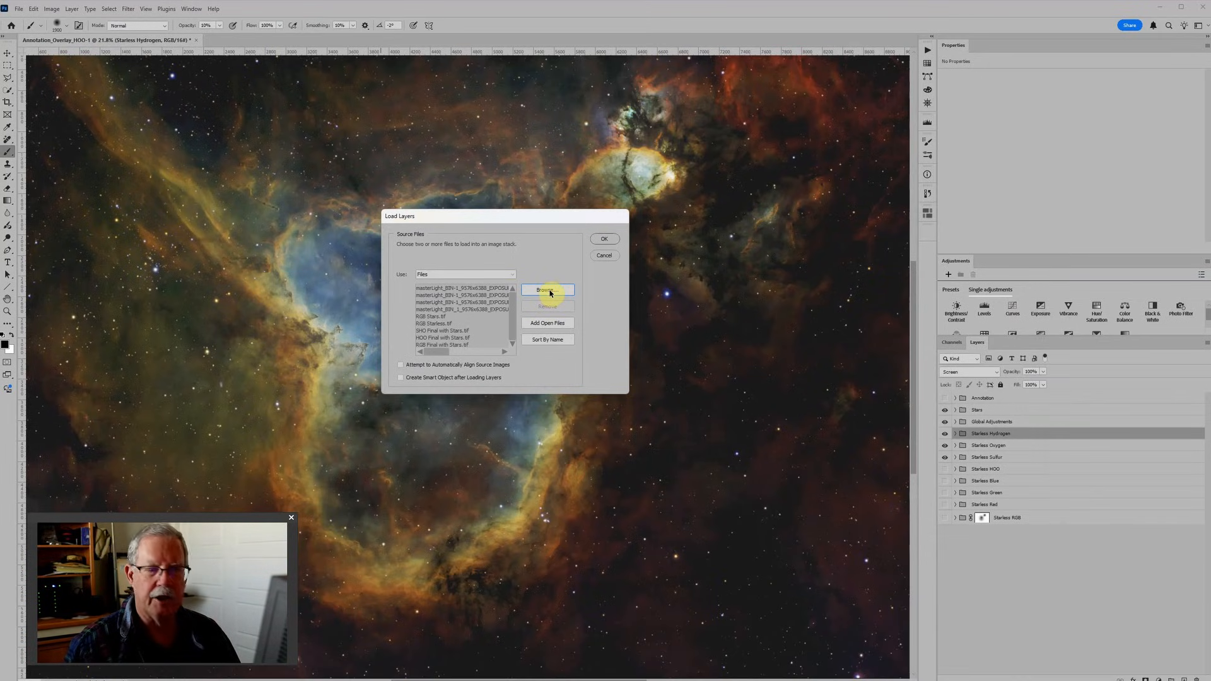
click(606, 240)
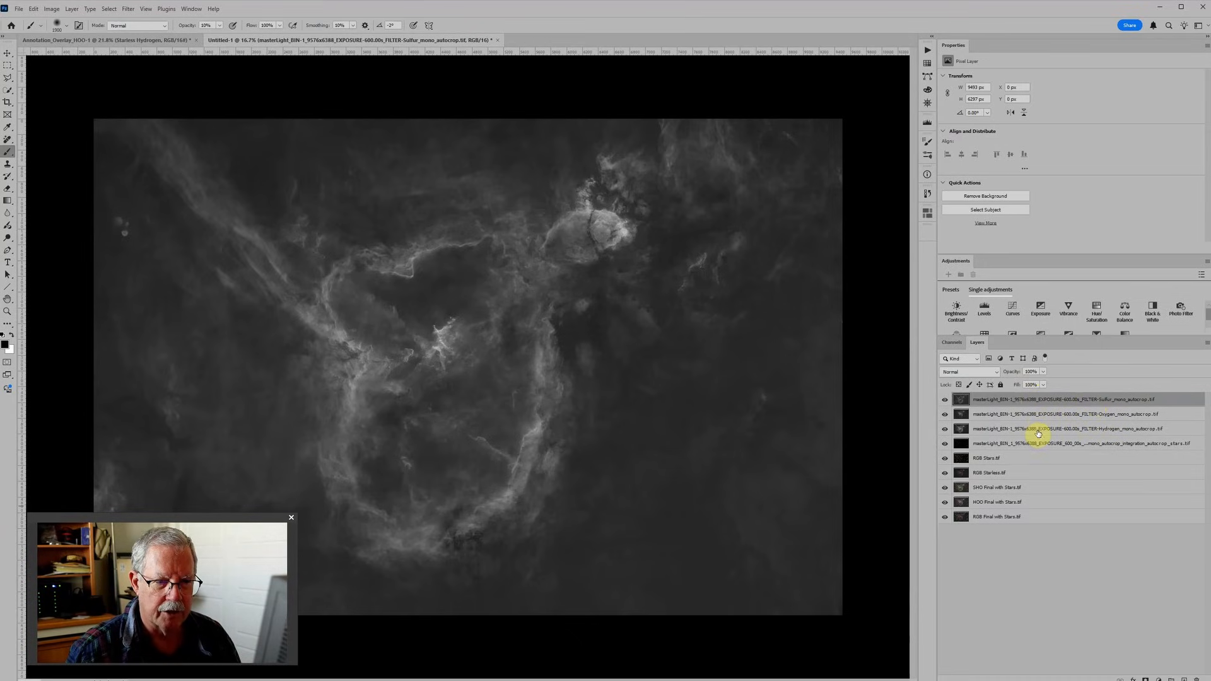
Hide the Sulfur, Oxygen and Hydrogen master layers, the narrowband stars layer, and the RGB Stars layer
click(1043, 445)
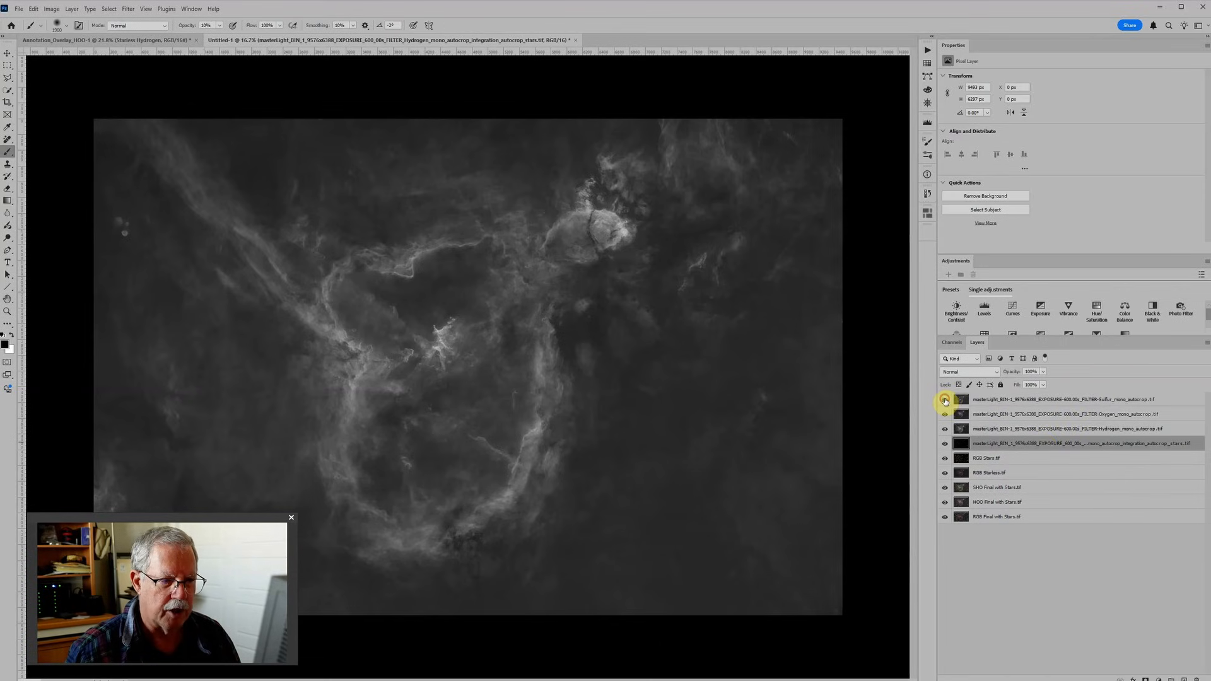
click(945, 401)
click(944, 414)
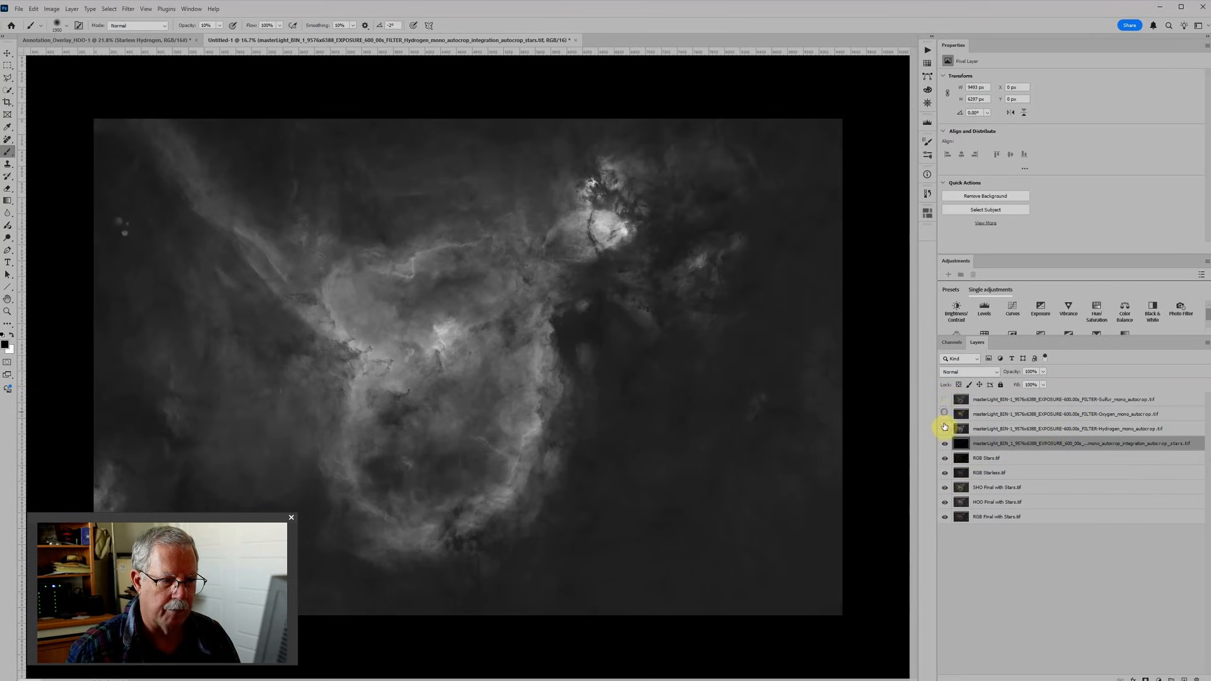
click(944, 428)
click(945, 444)
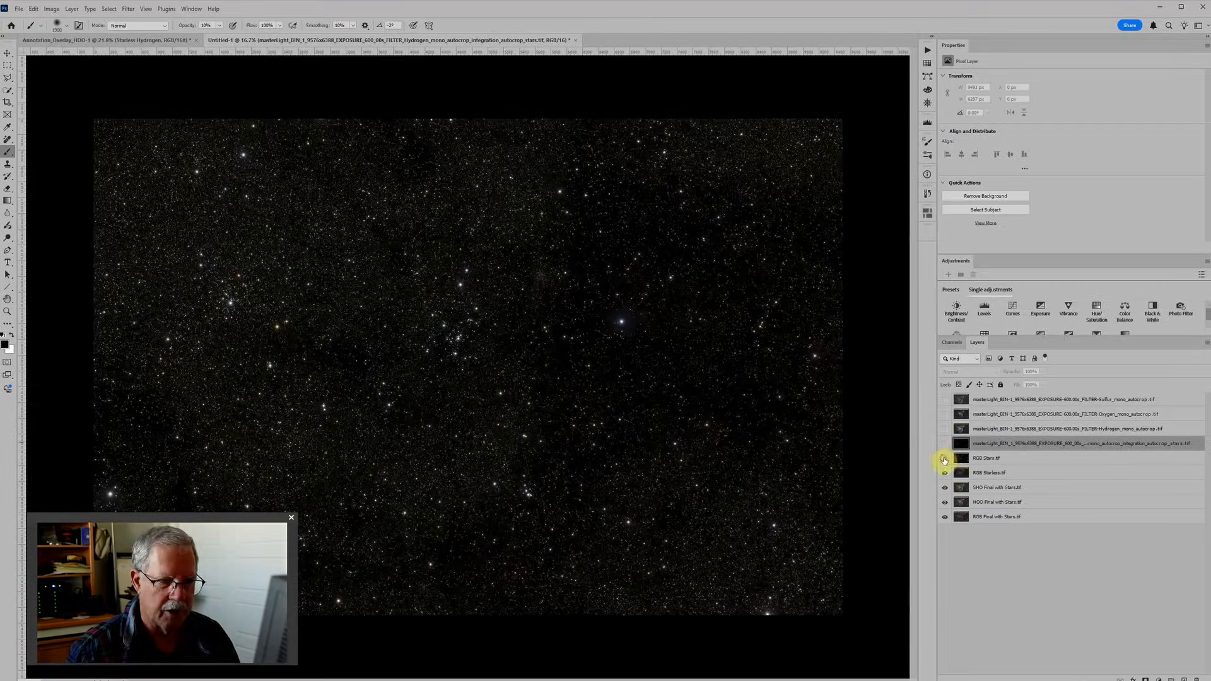
click(944, 458)
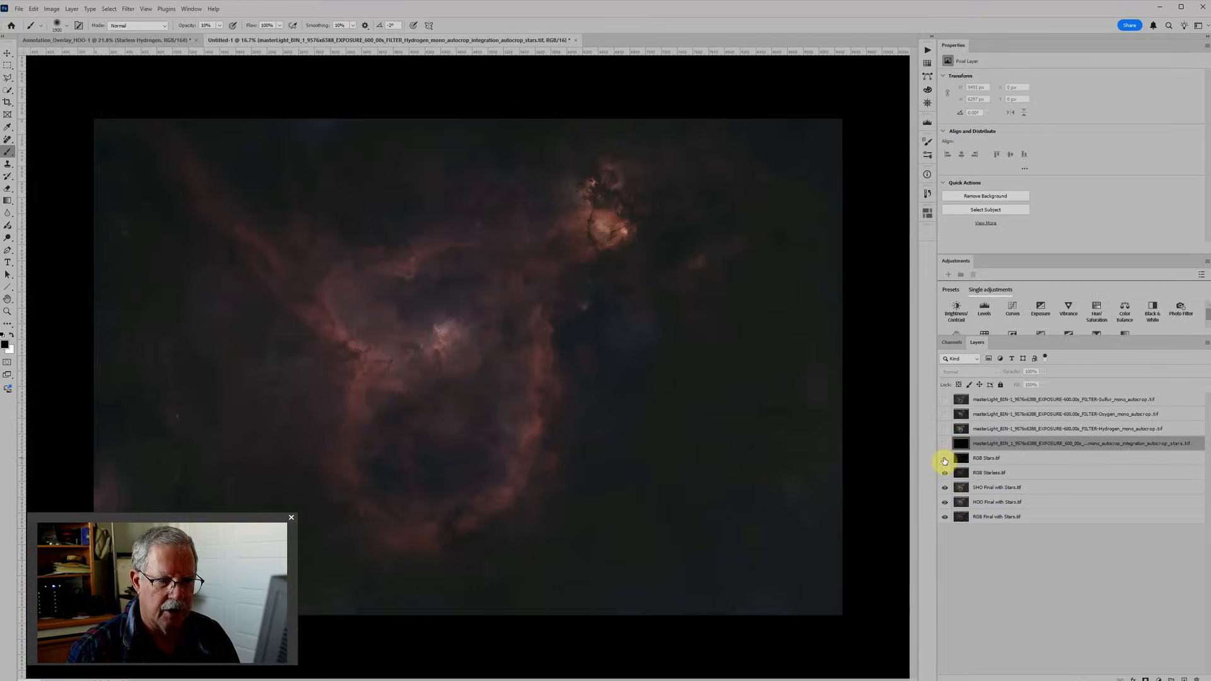
Hide the RGB Starless, SHO Final with Stars and HOO Final with Stars layers, reviewing each image in turn
click(990, 489)
click(944, 473)
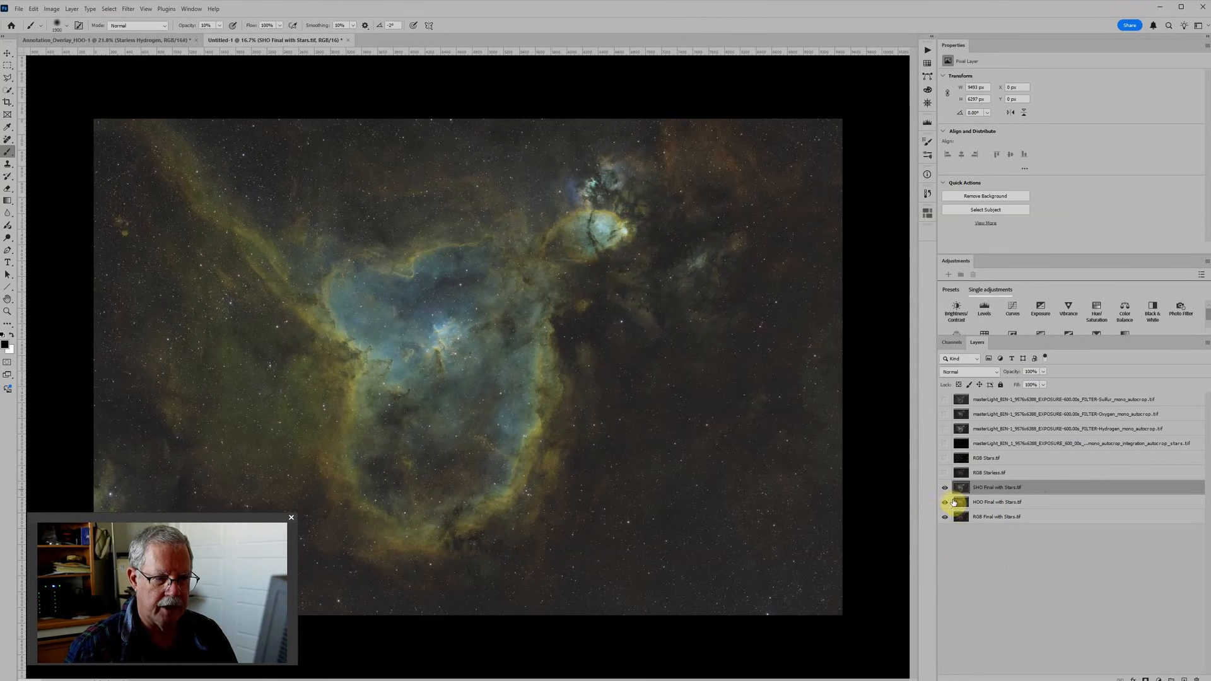
click(944, 487)
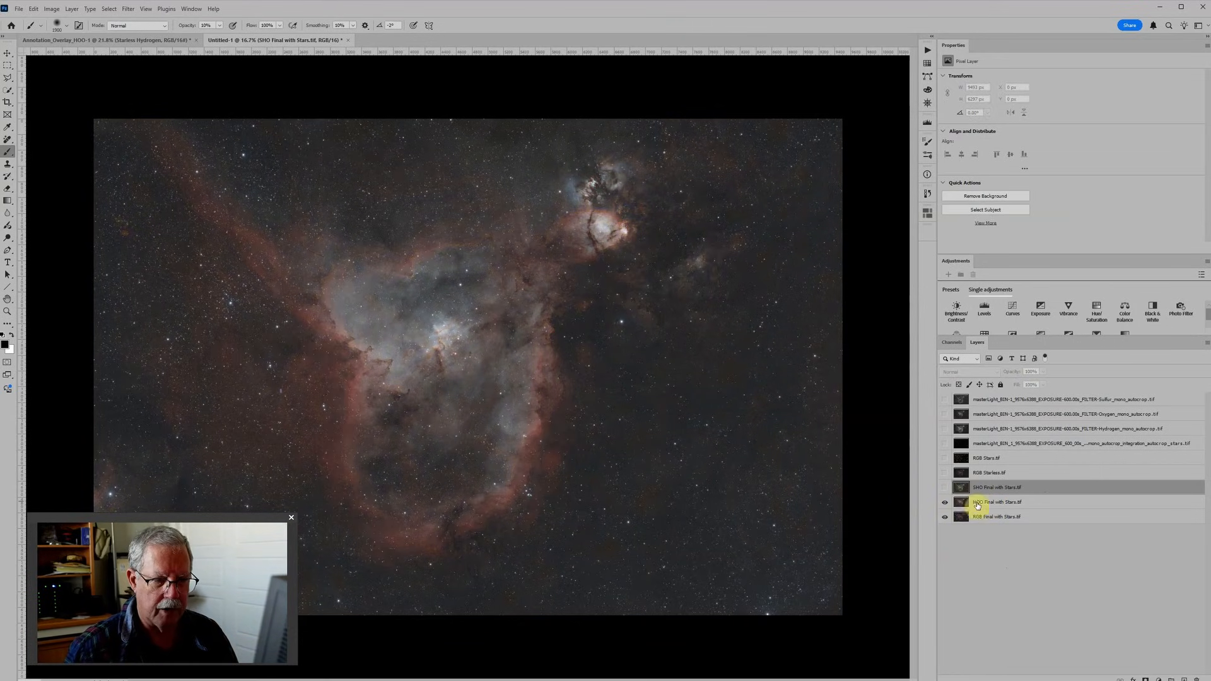
click(1013, 503)
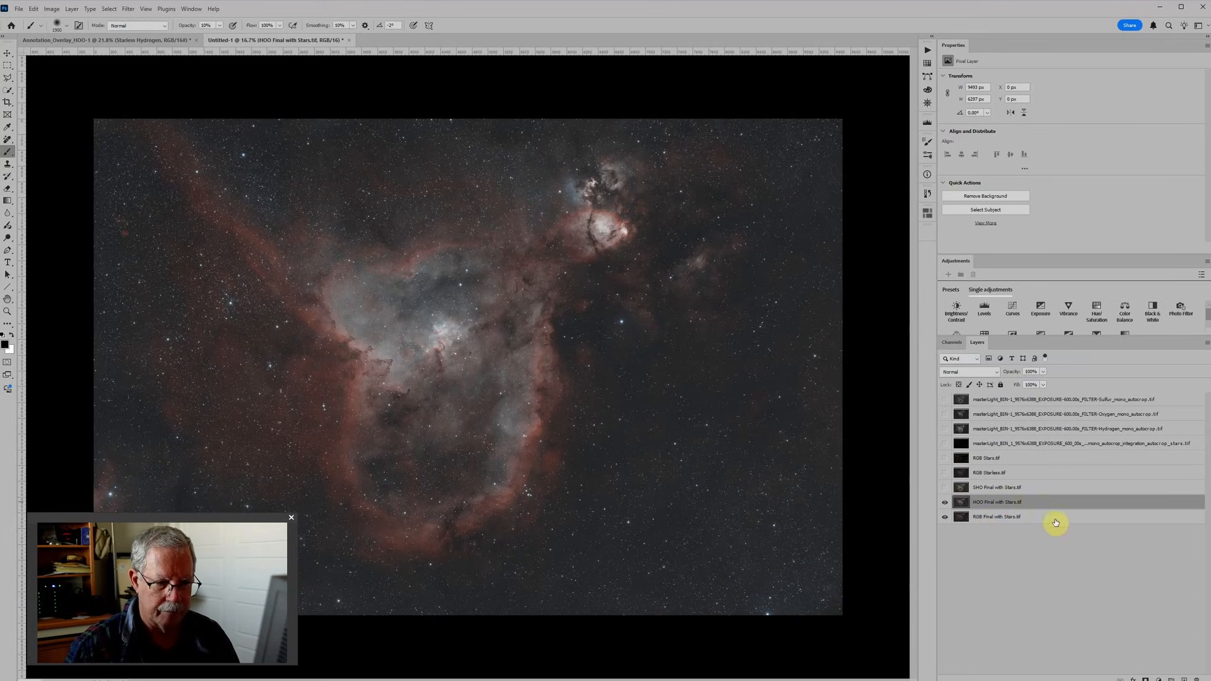
click(944, 502)
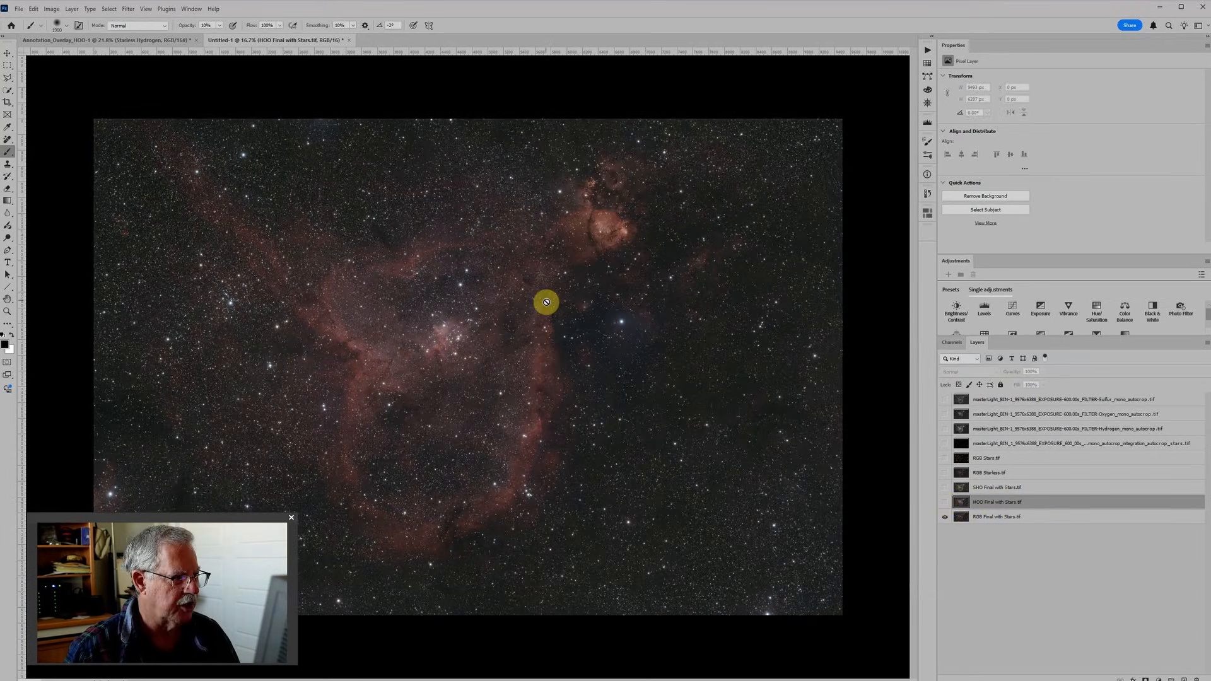
Select the RGB Final with Stars layer and examine the nebula's central star cluster up close
click(1016, 517)
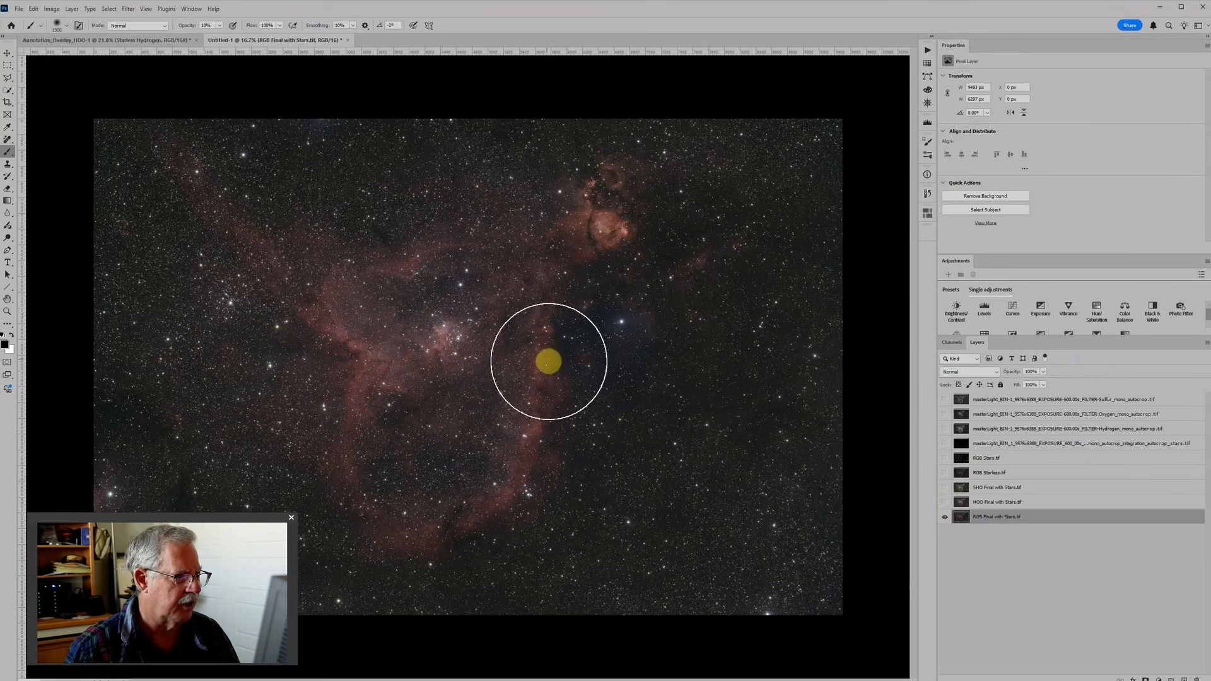
scroll(451, 331, up, 1)
scroll(445, 338, up, 2)
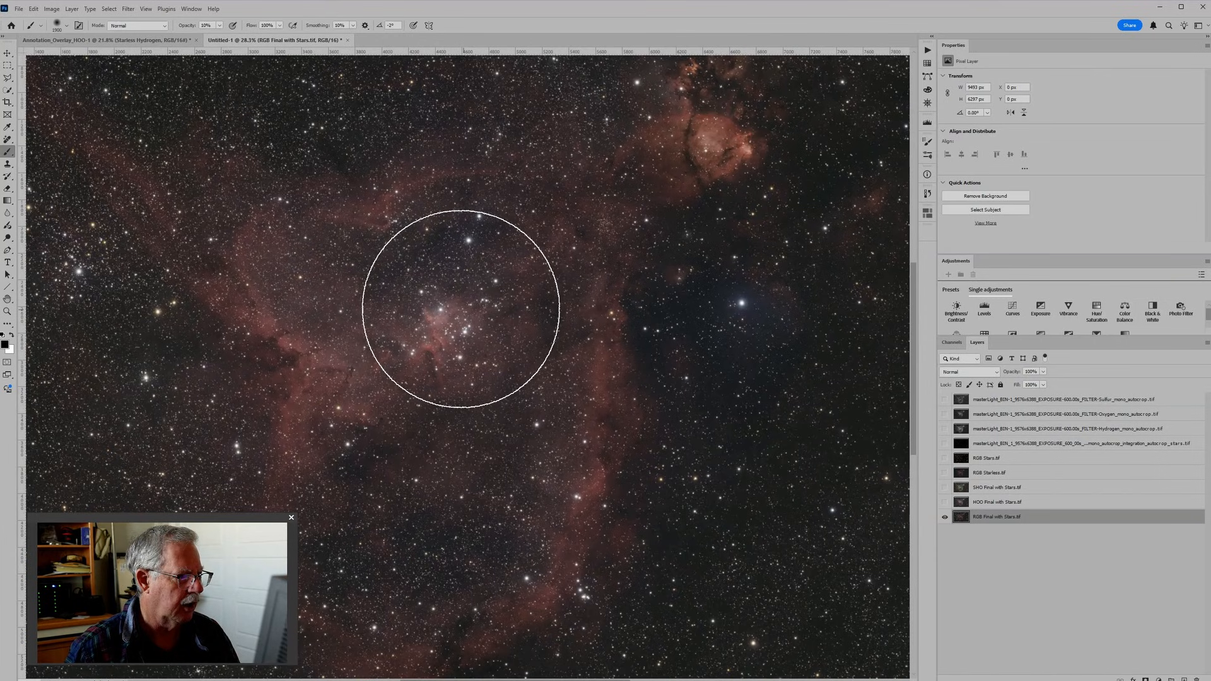
Show the RGB Stars layer and move it to the top of the layer stack
scroll(533, 293, down, 2)
scroll(550, 258, down, 1)
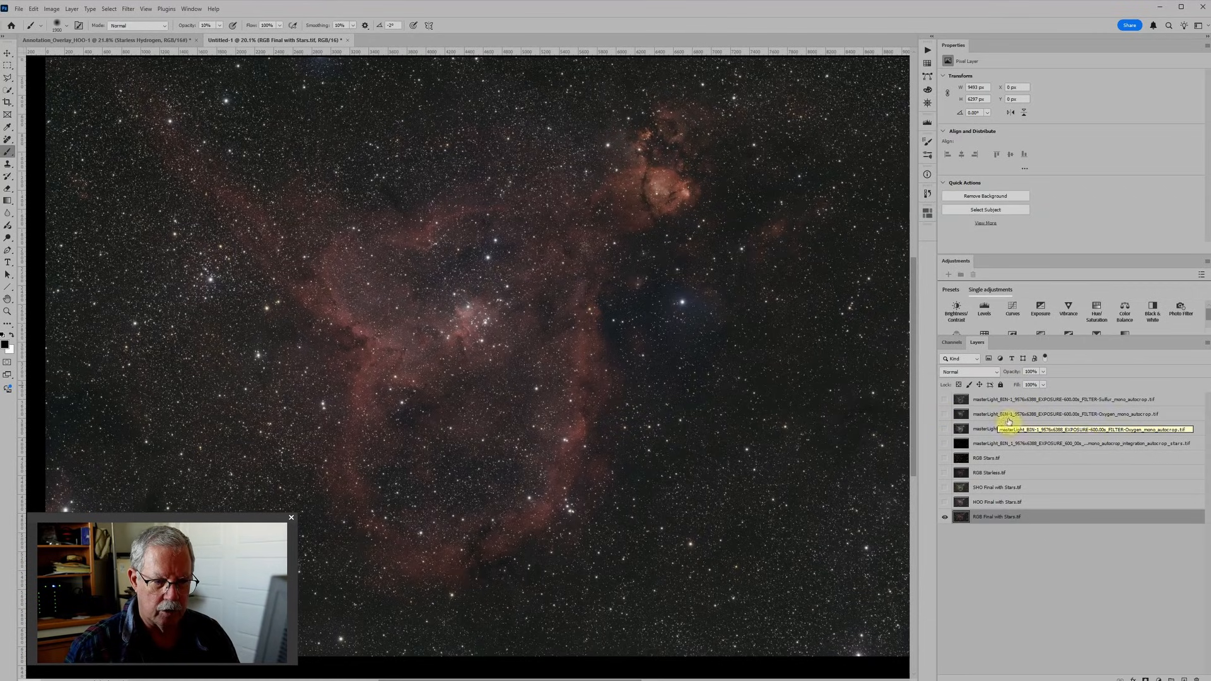
click(1001, 459)
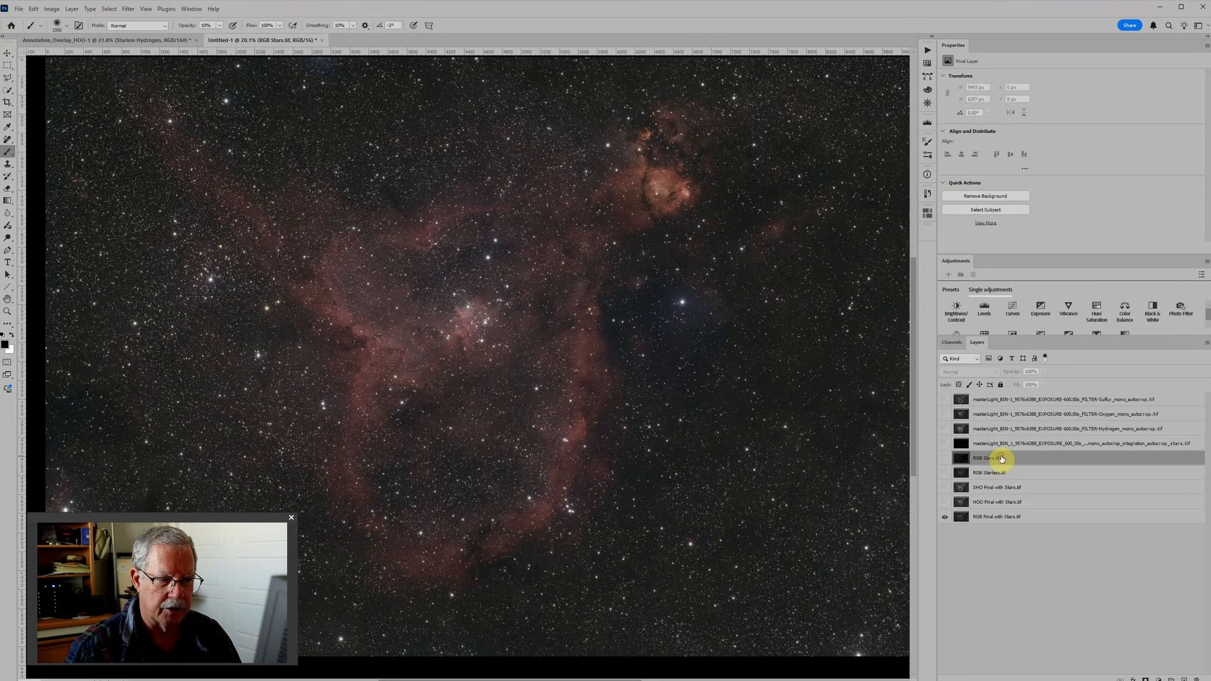
click(945, 458)
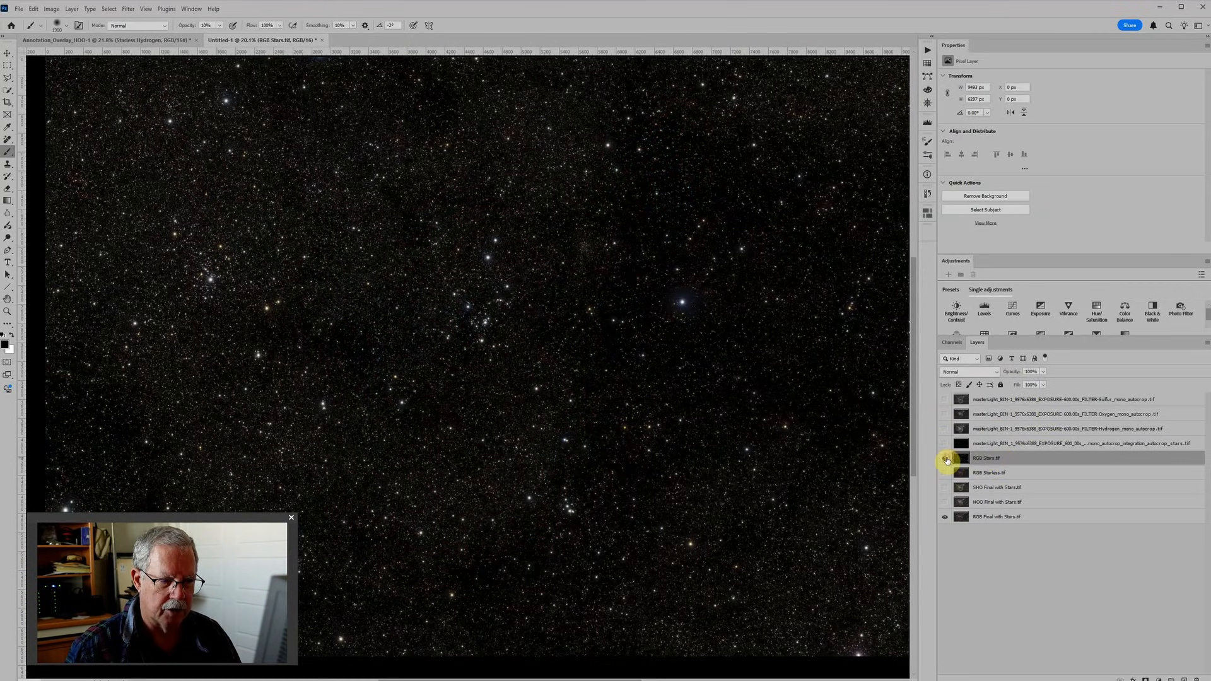
click(945, 458)
click(945, 459)
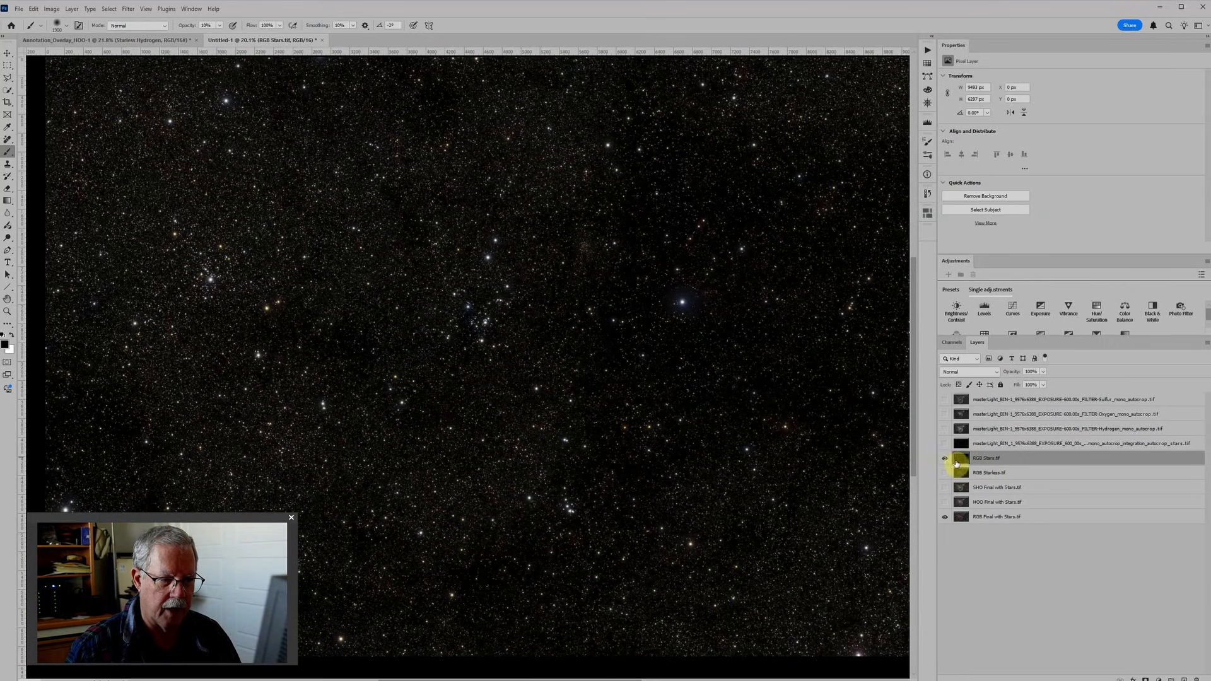
drag(988, 460, 982, 393)
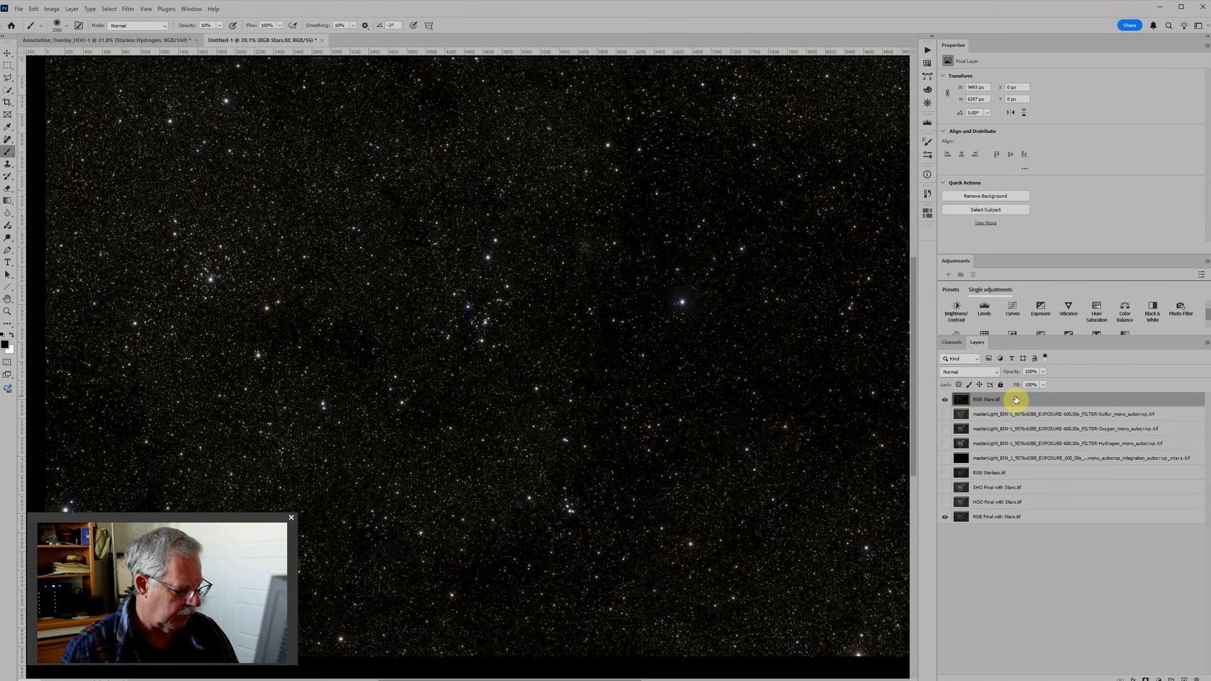
Put the RGB Stars layer in a group named Stars and set the group's blend mode to Screen
key(ctrl+g)
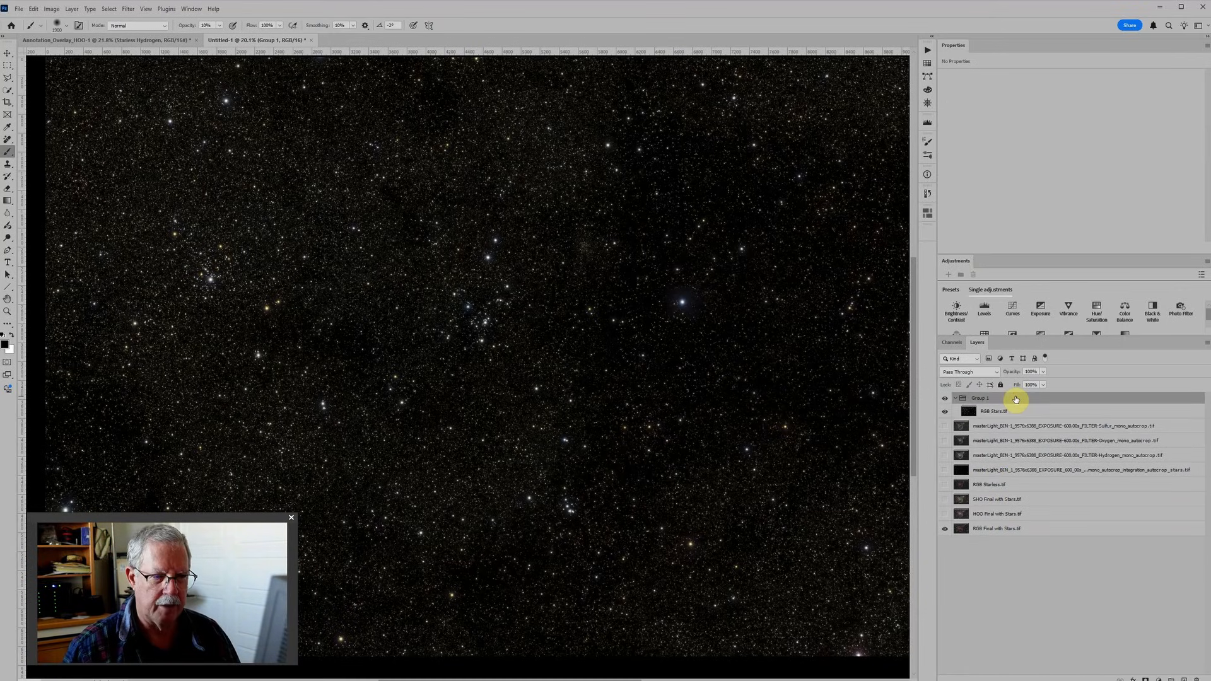
double_click(984, 398)
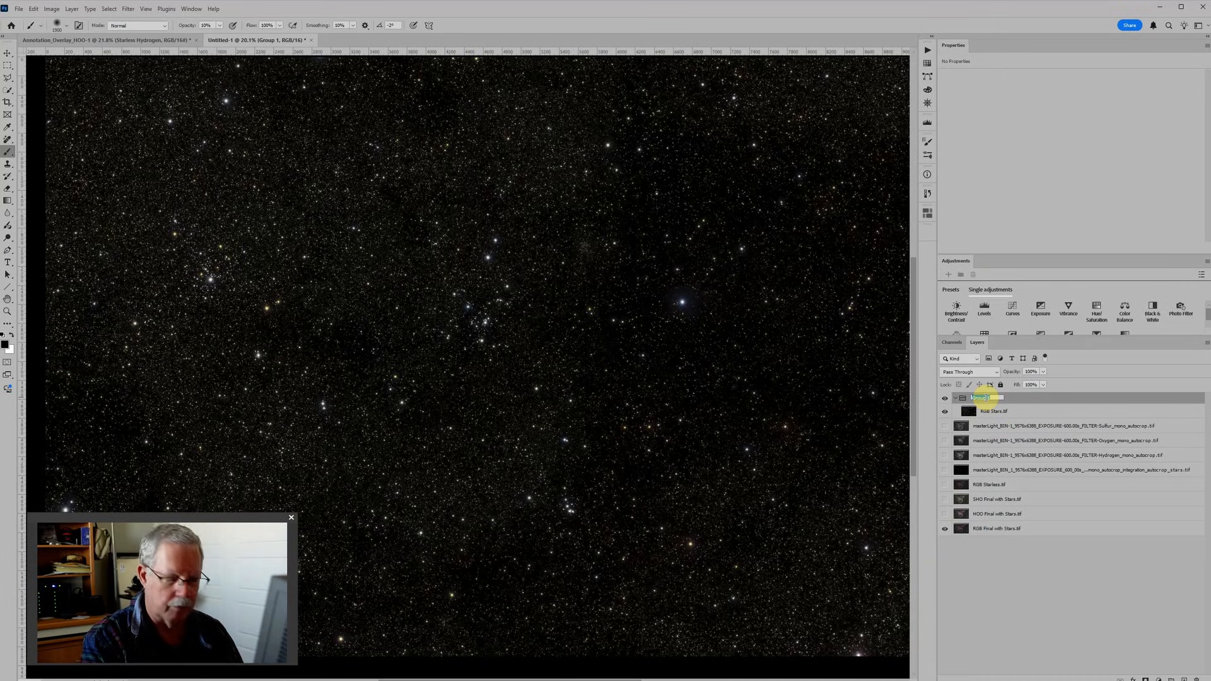
text(Stars)
key(Return)
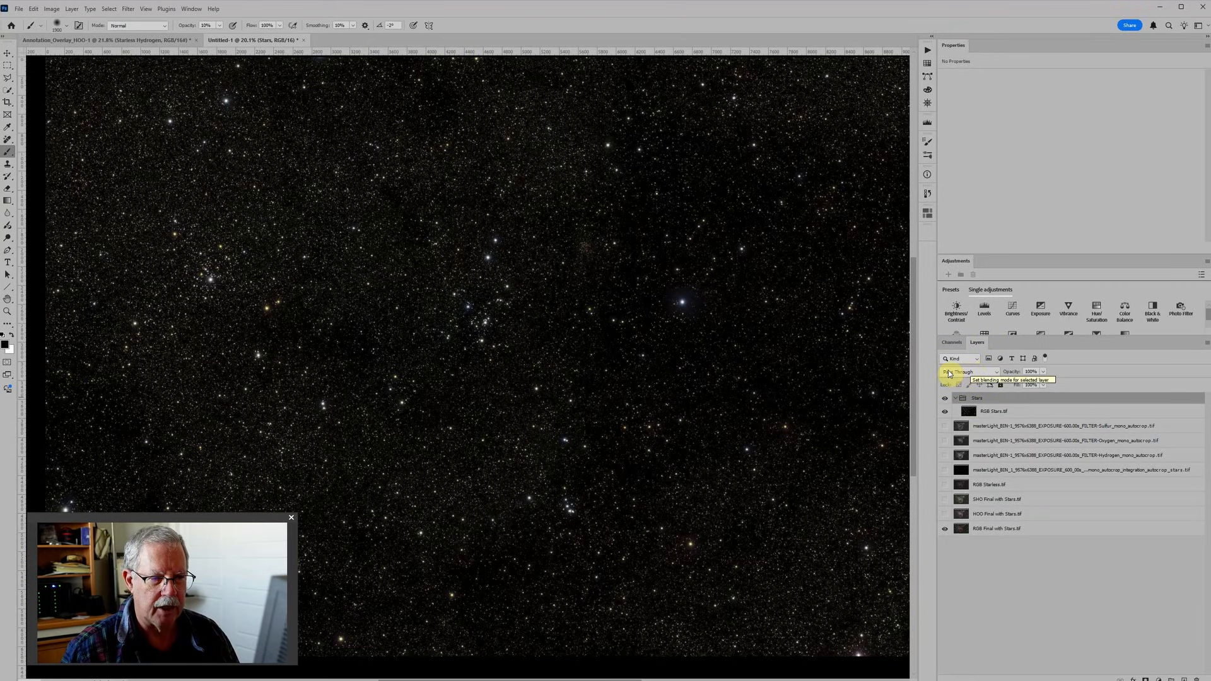
click(997, 375)
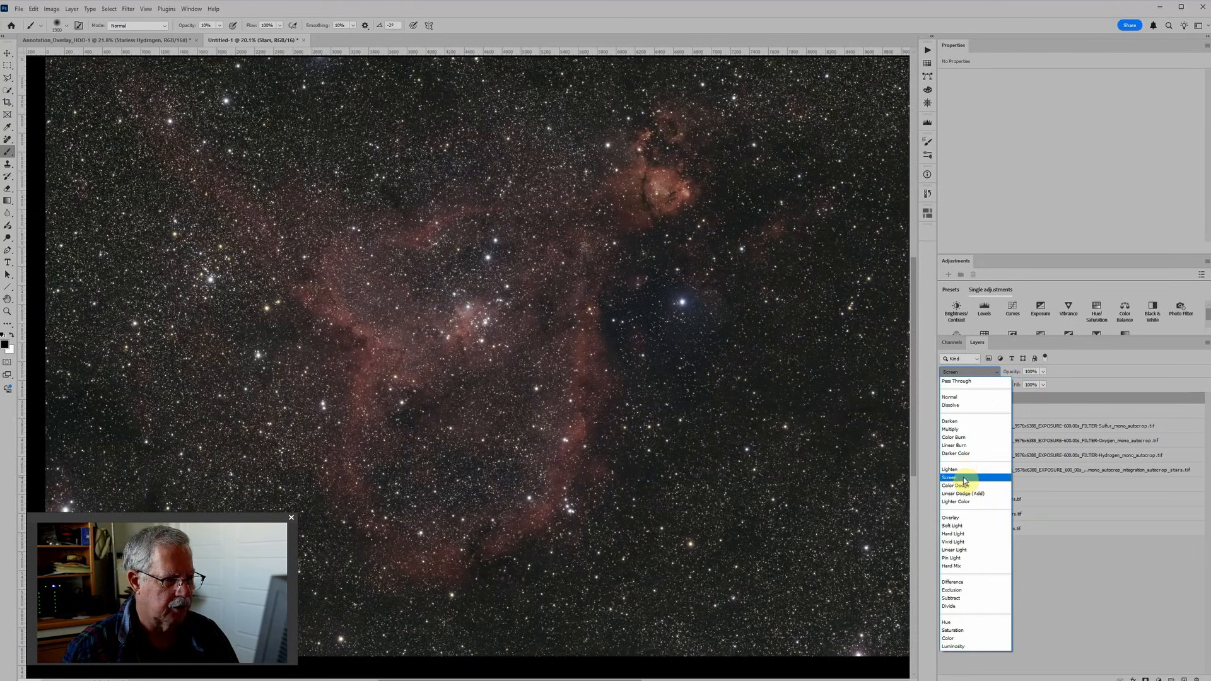
click(965, 478)
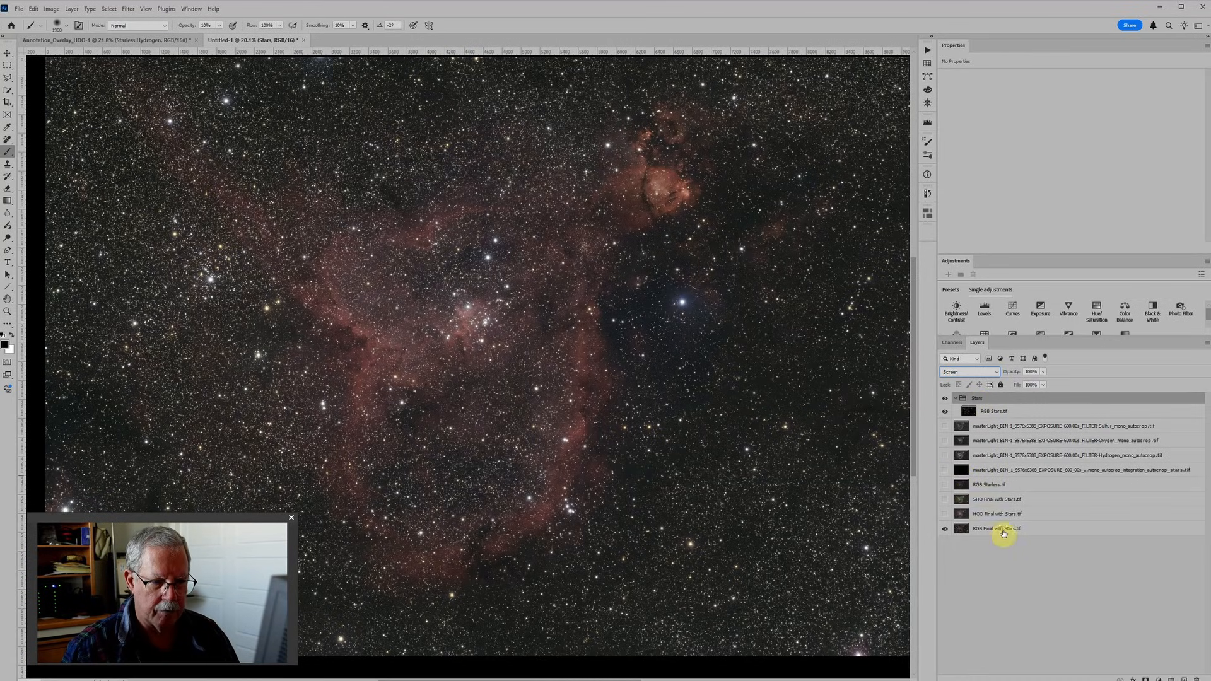
Show the RGB Starless layer and hide the RGB Final with Stars layer
click(977, 486)
click(944, 484)
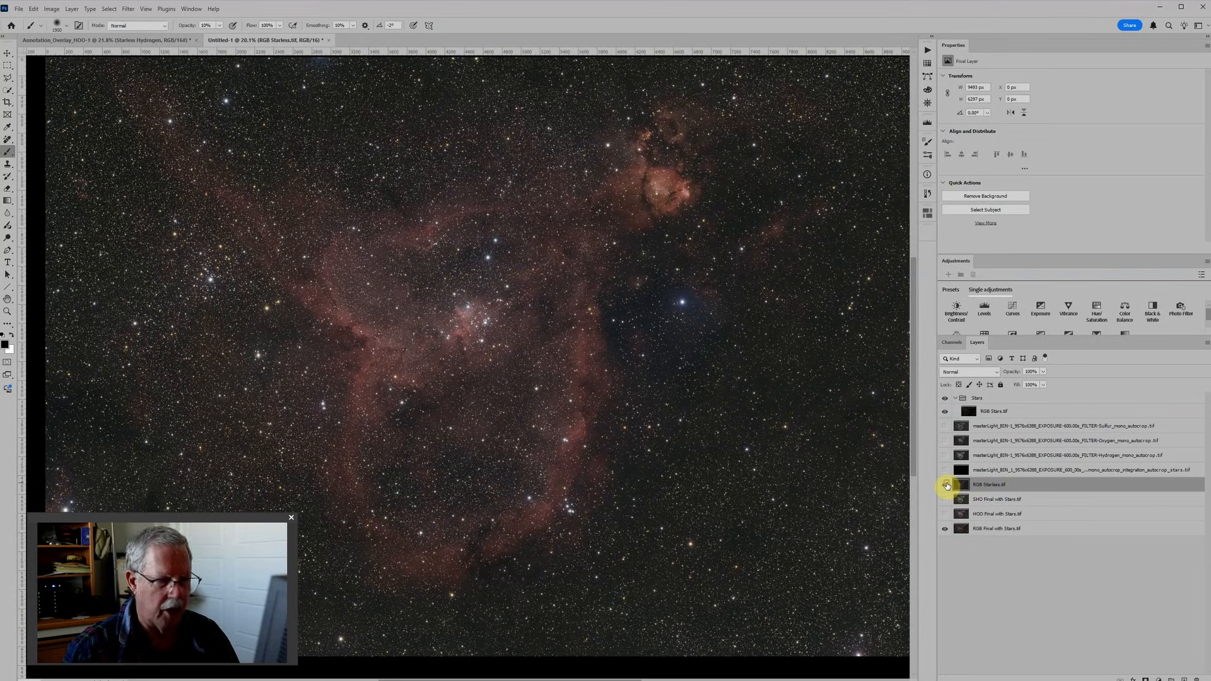
click(944, 529)
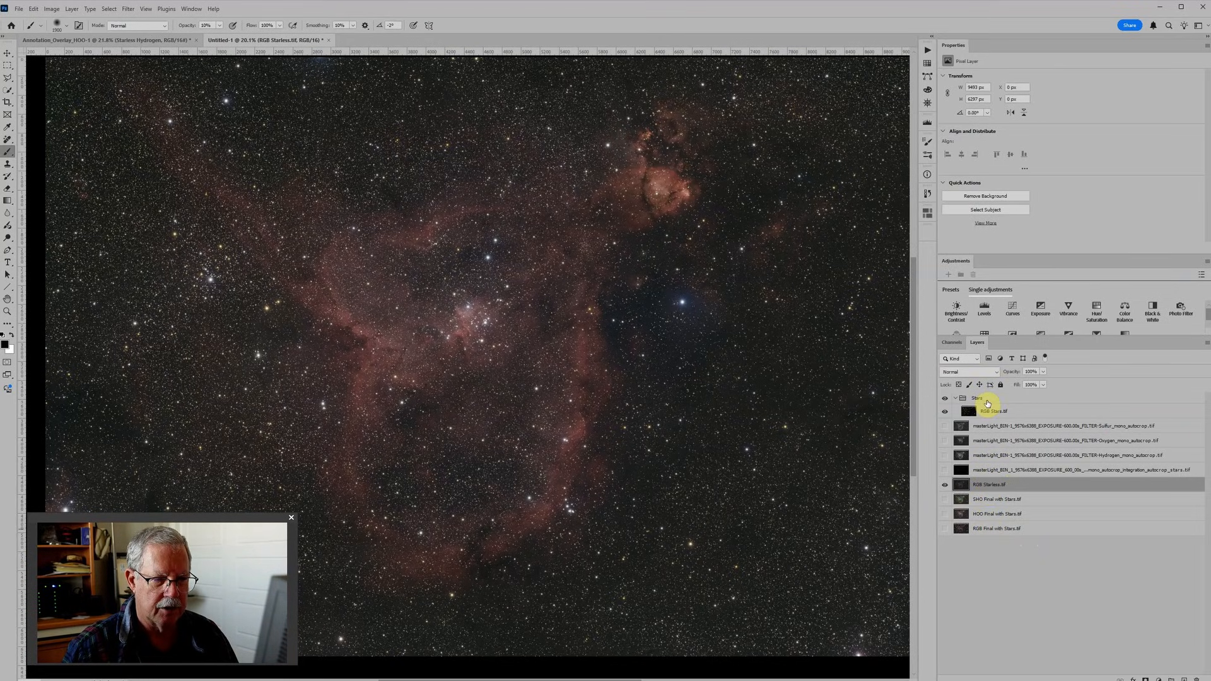
Toggle the Stars group and the RGB Starless layer separately to compare what each contributes to the combined image
click(987, 402)
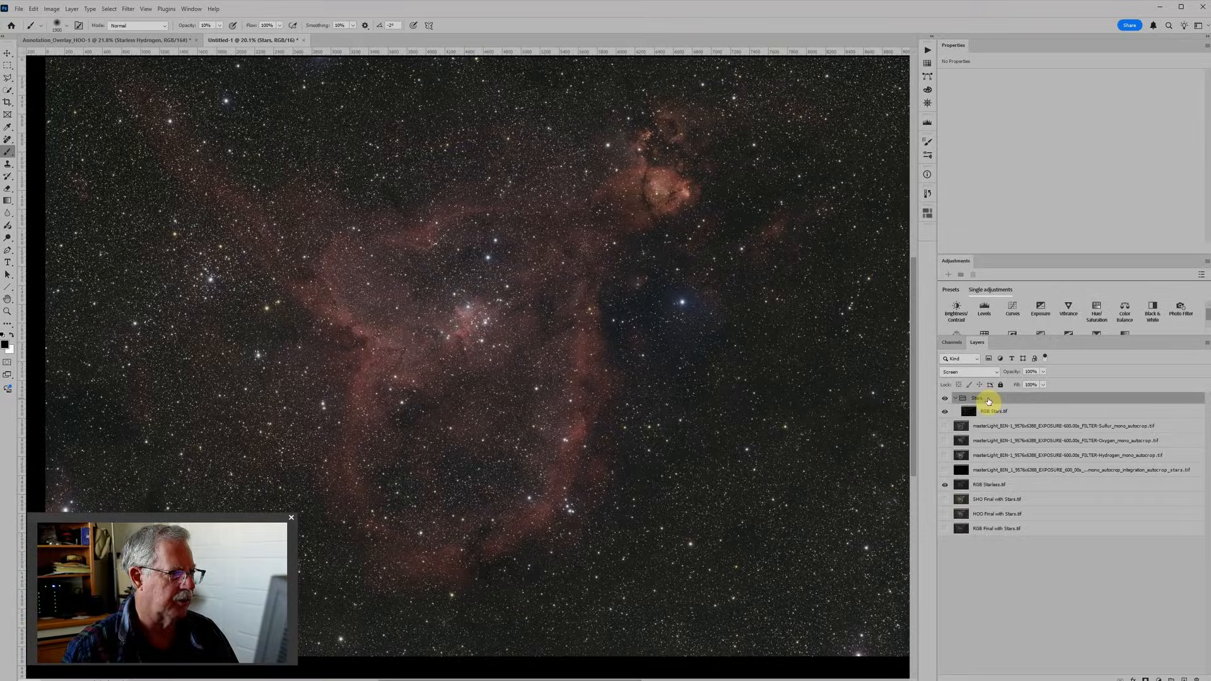
click(945, 398)
click(945, 398)
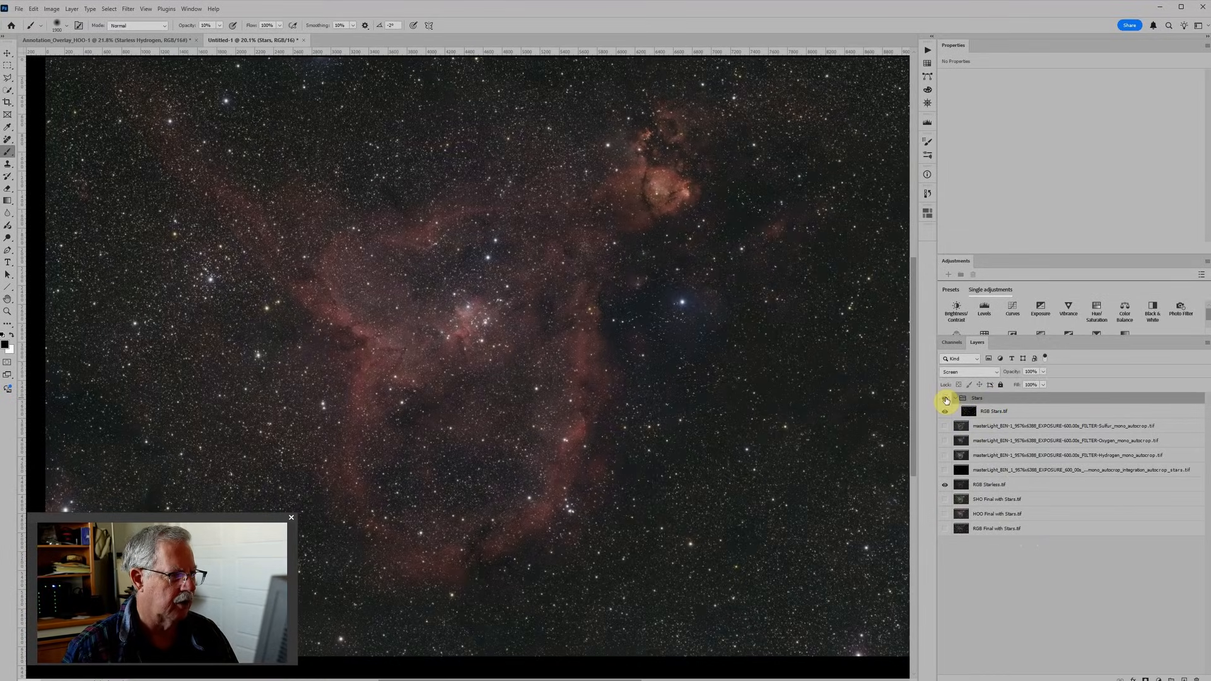
click(945, 399)
click(945, 399)
click(945, 399)
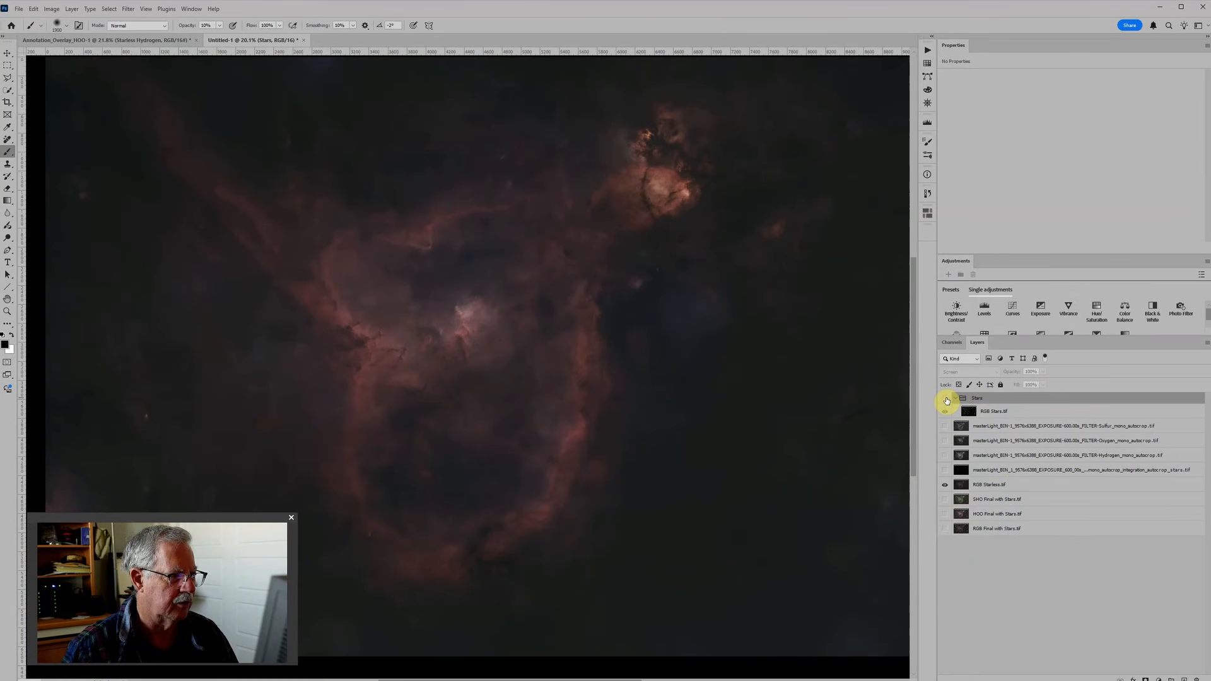
click(945, 399)
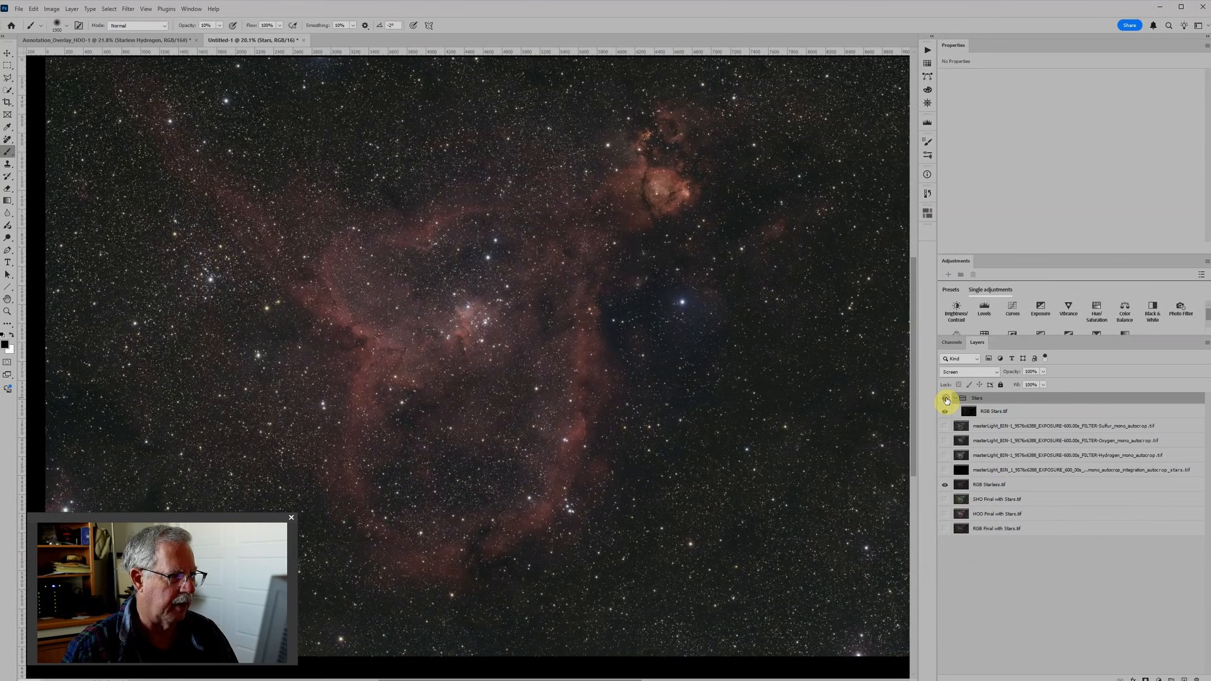
click(945, 485)
click(945, 485)
click(944, 485)
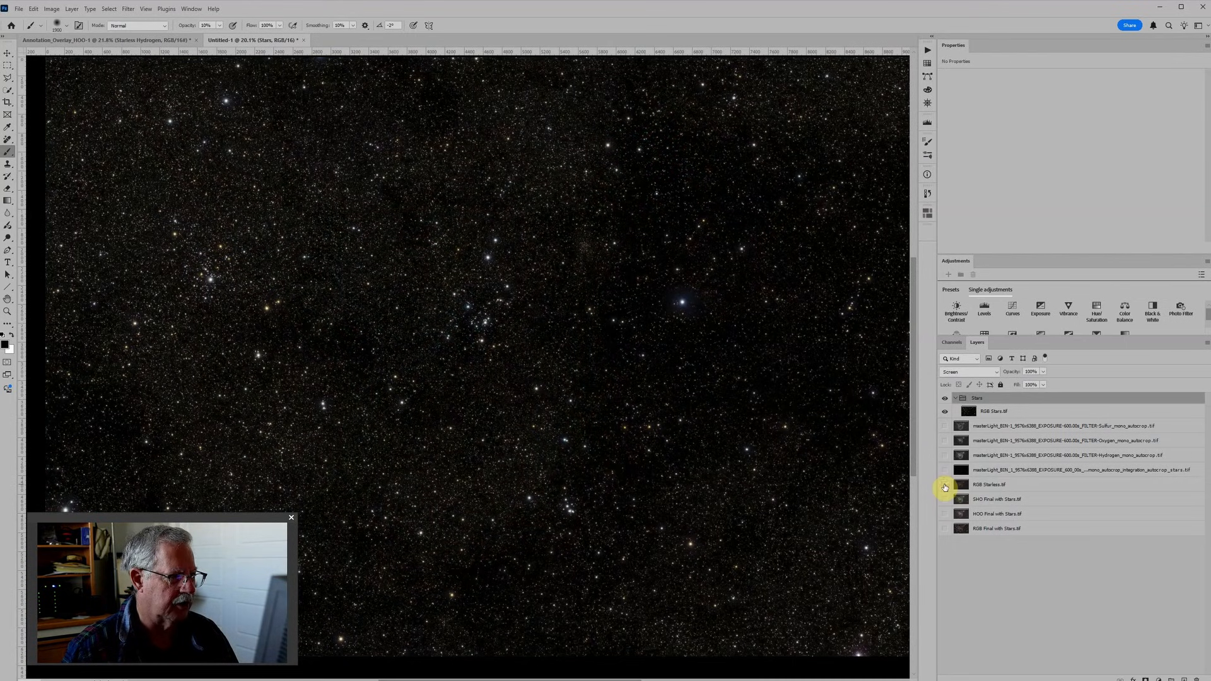
click(945, 485)
Put the RGB Starless layer in its own group named RGB Starless
click(1012, 486)
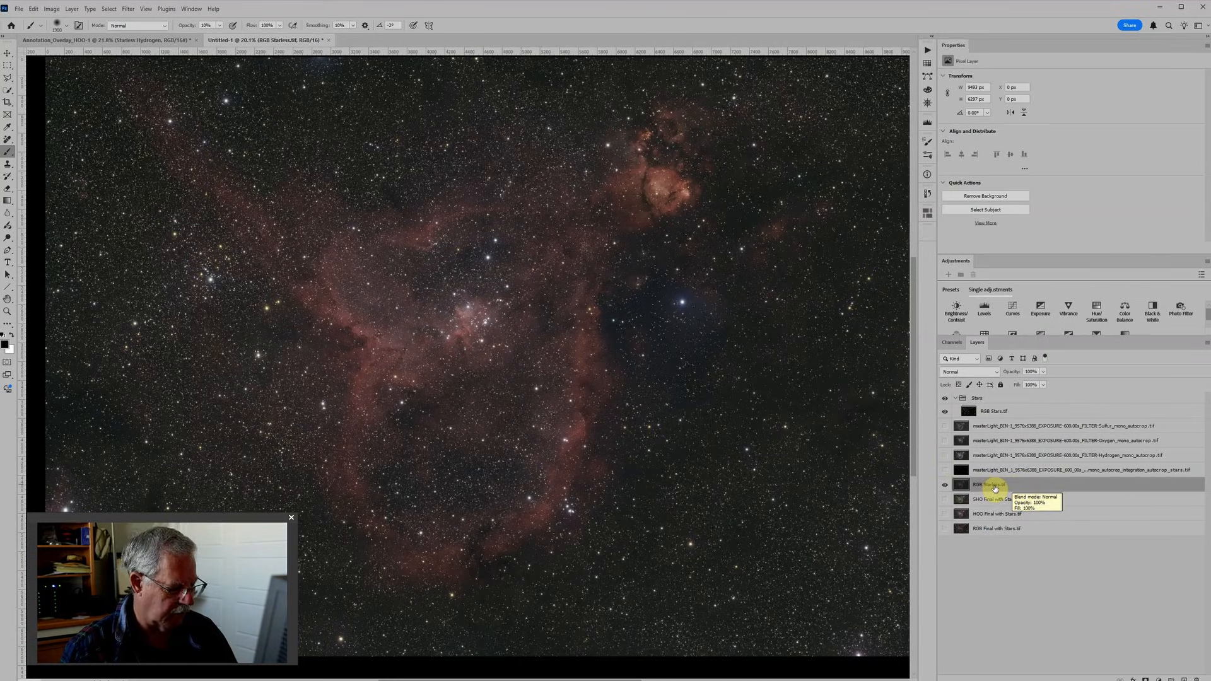
key(ctrl+g)
double_click(984, 483)
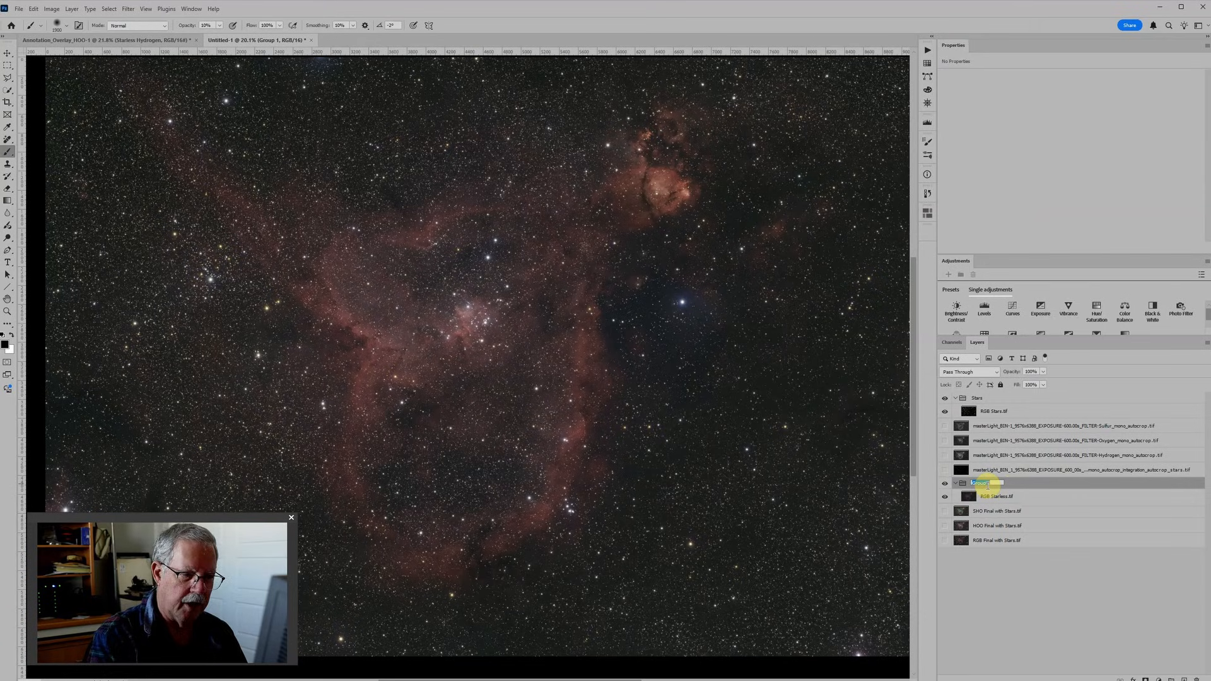
text(RGB St)
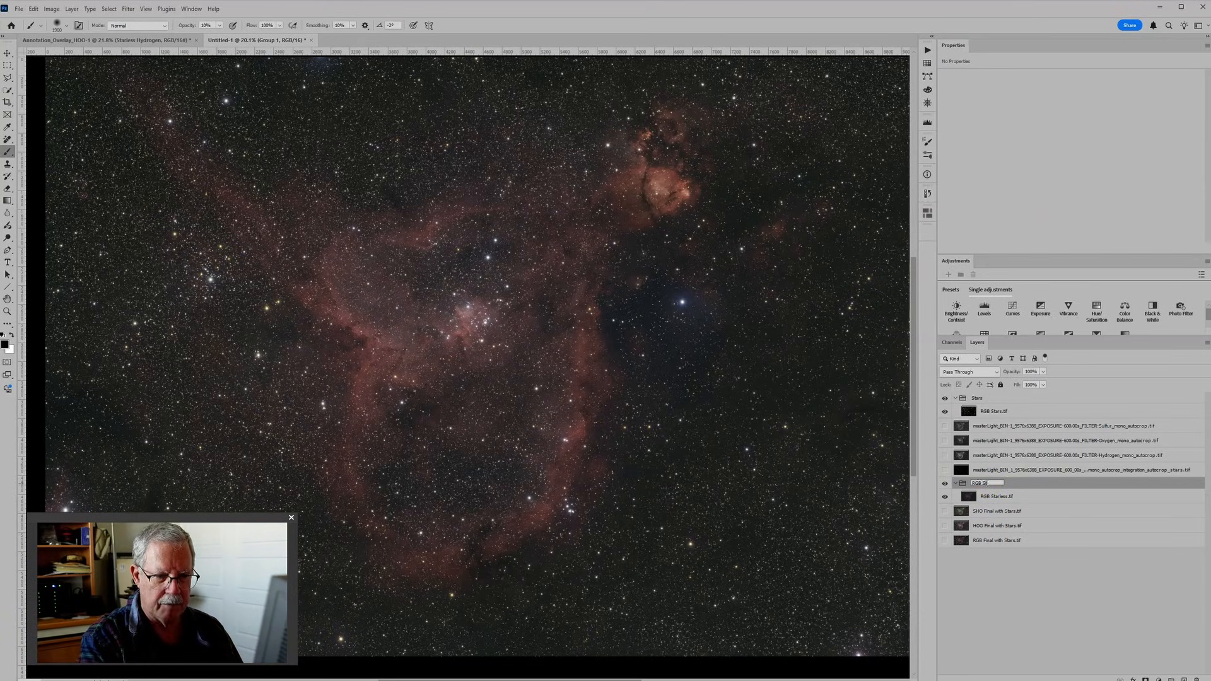
text(arless)
key(Return)
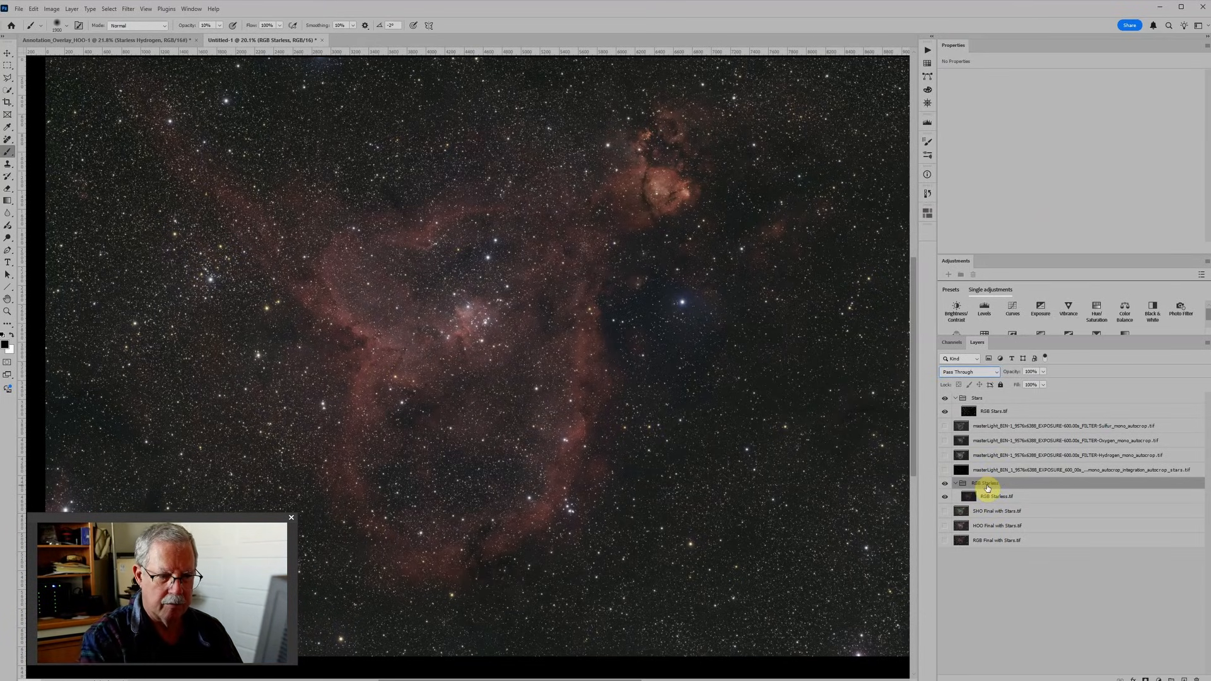
Add a Levels adjustment above the RGB Starless layer inside its group, with input black point 10 and white point 175
click(1003, 496)
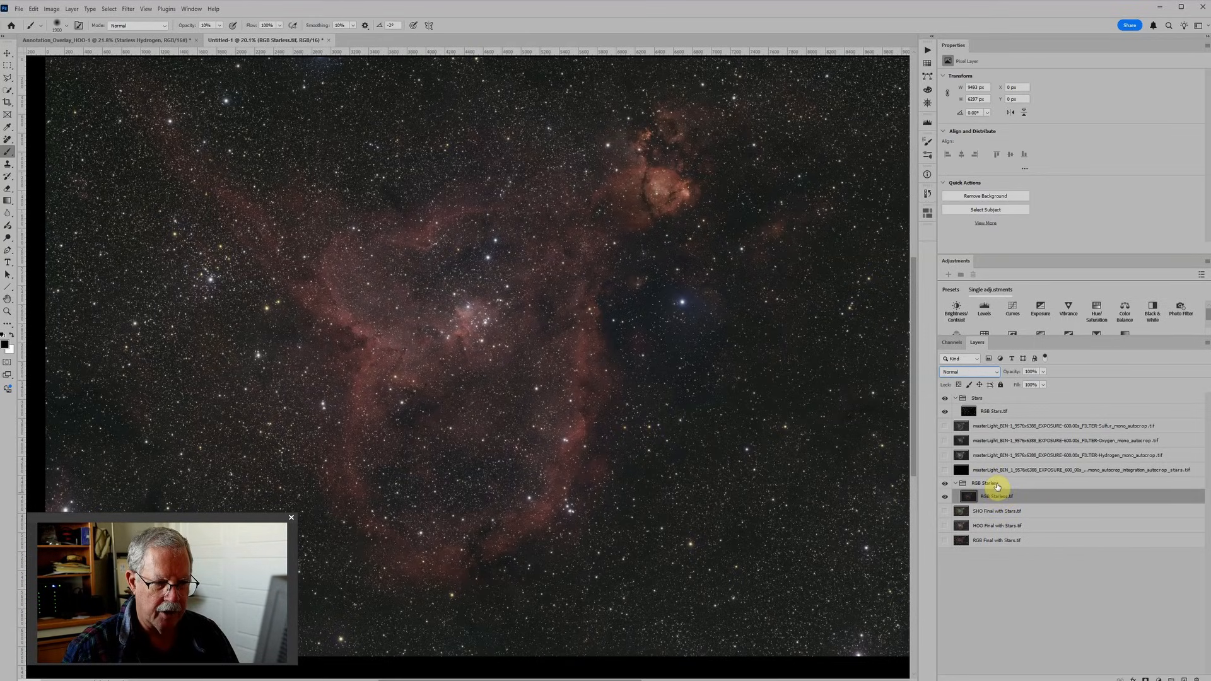
key(alt+bracketright)
click(997, 496)
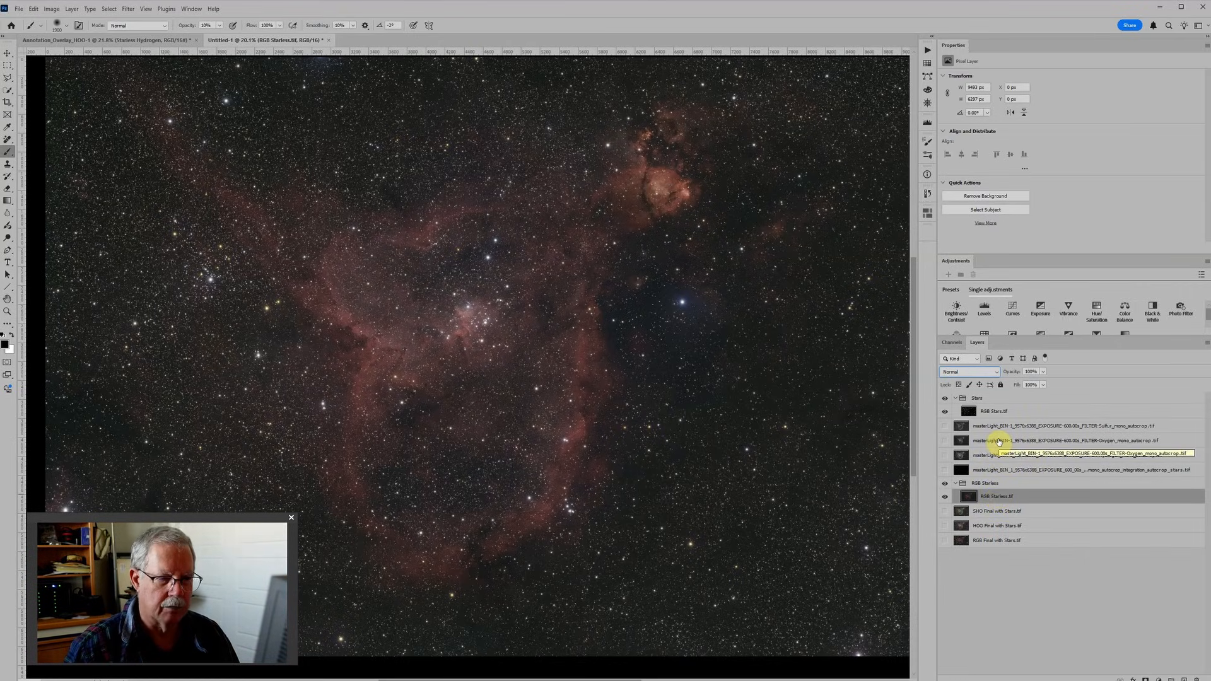
click(985, 314)
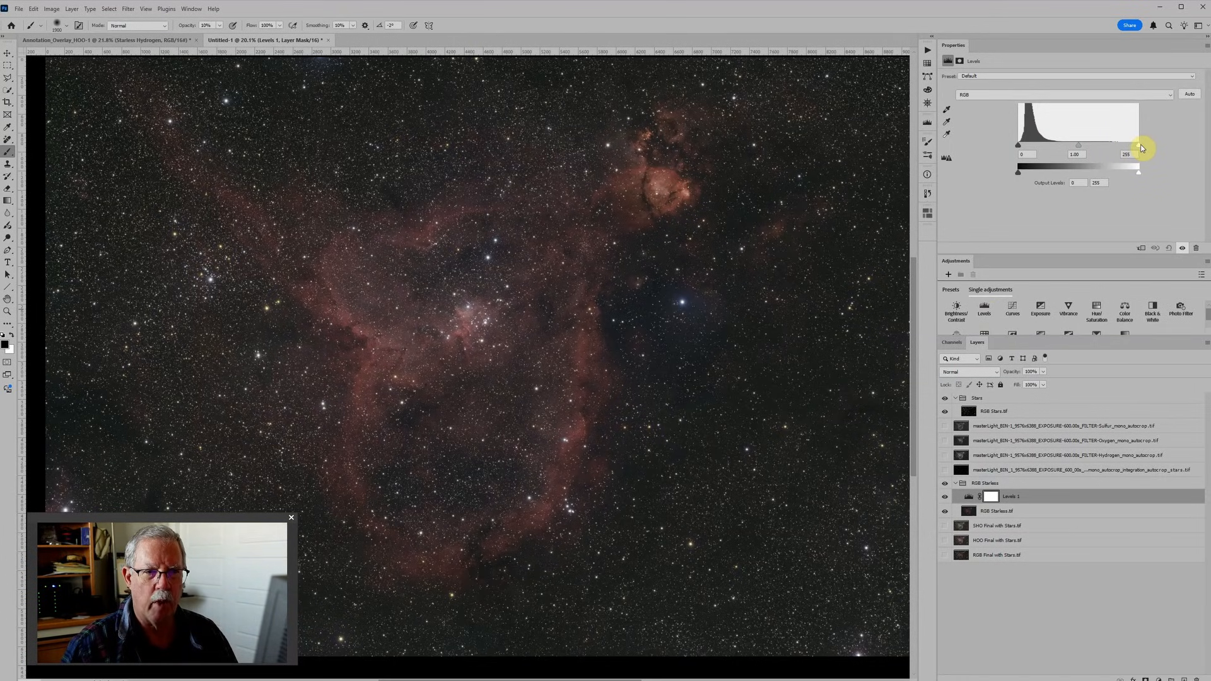
drag(1140, 147, 1102, 152)
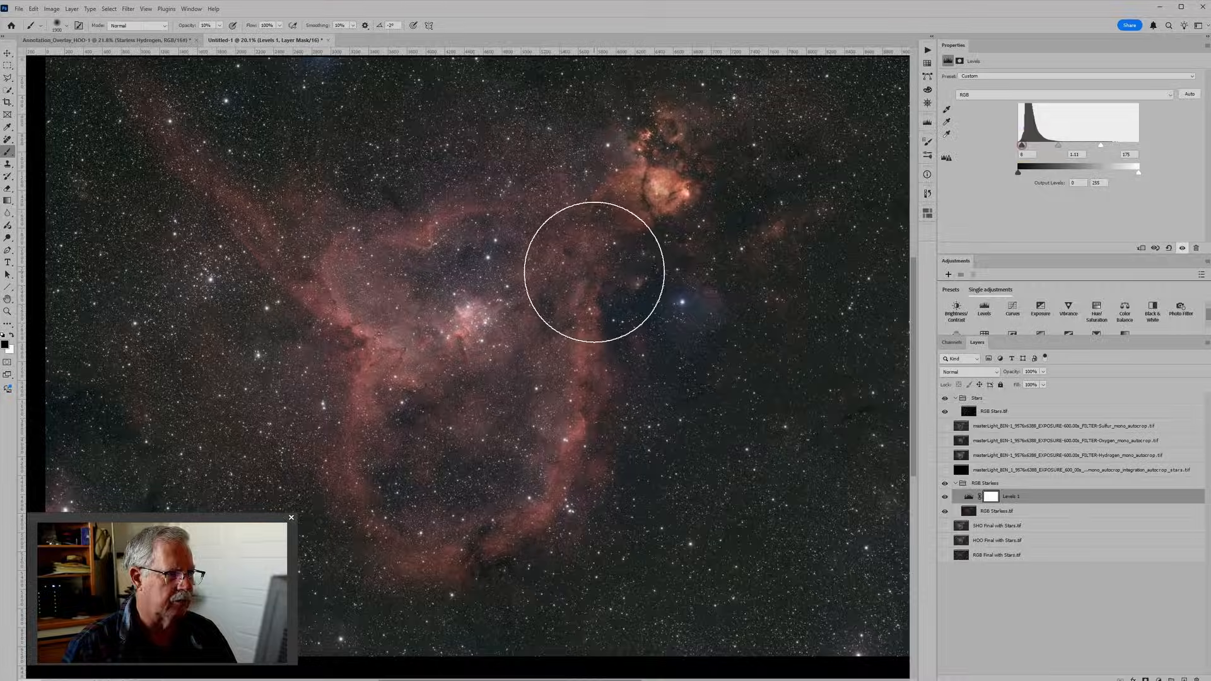
scroll(594, 273, down, 5)
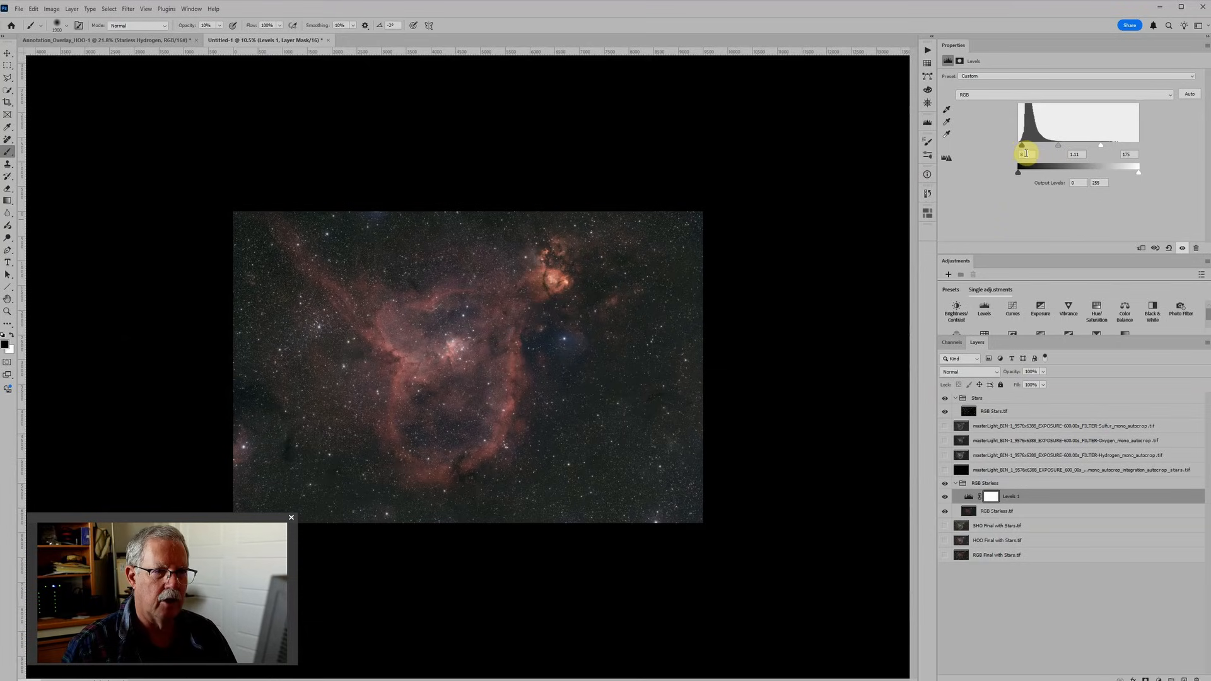
drag(1022, 146, 1031, 149)
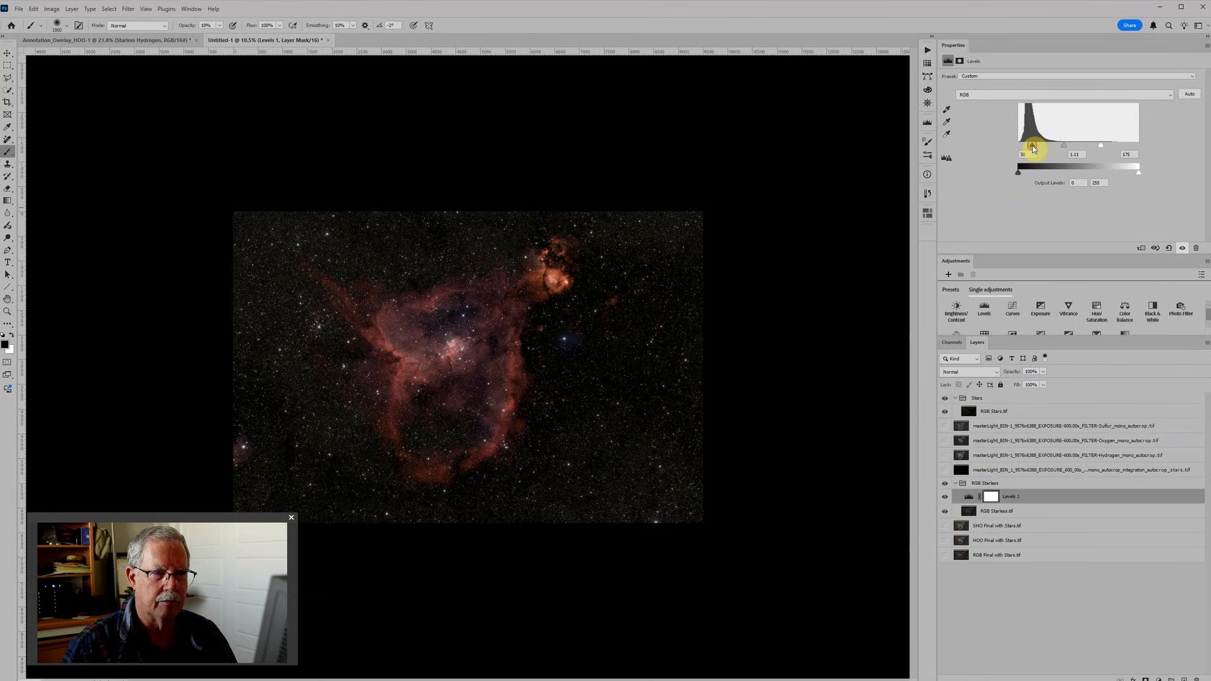
drag(1033, 149, 1025, 150)
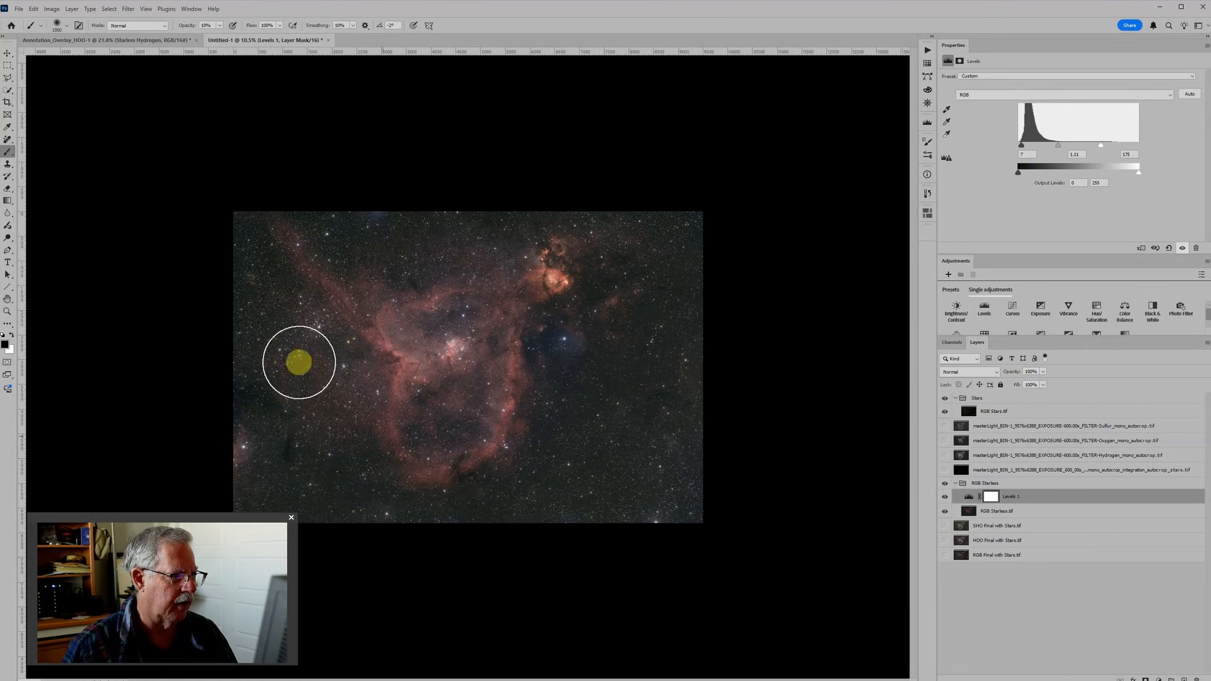
scroll(489, 410, up, 2)
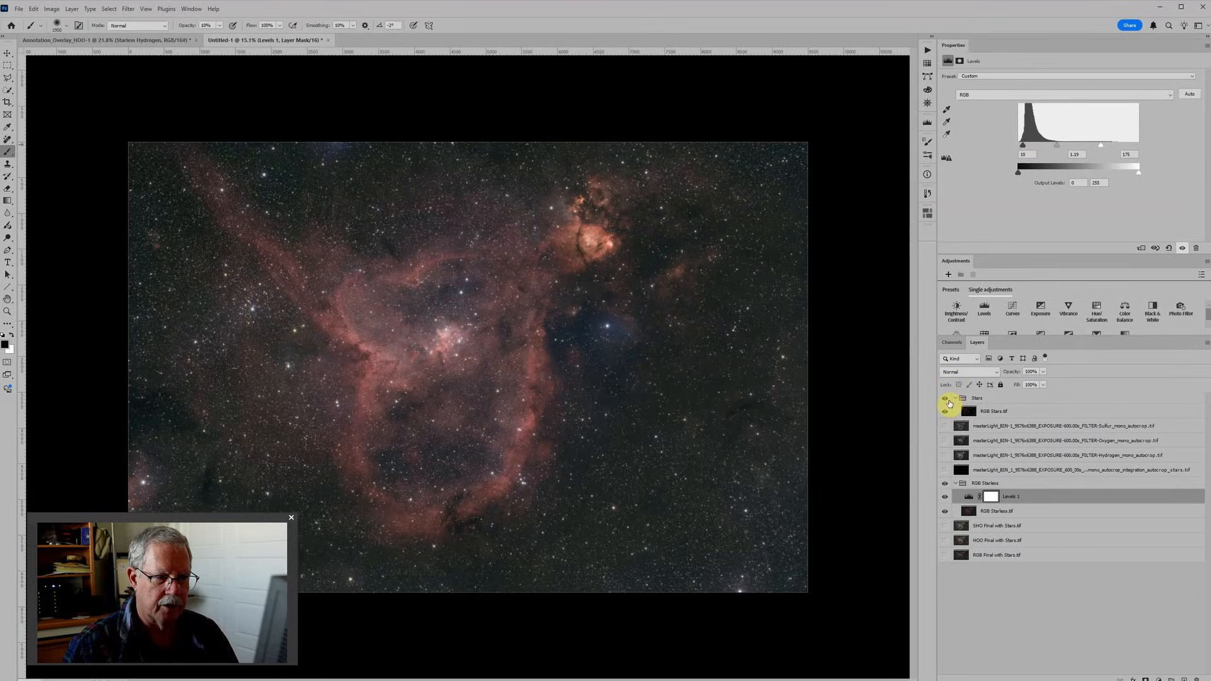
Compare the brightened nebula with the Stars group hidden and shown
click(945, 398)
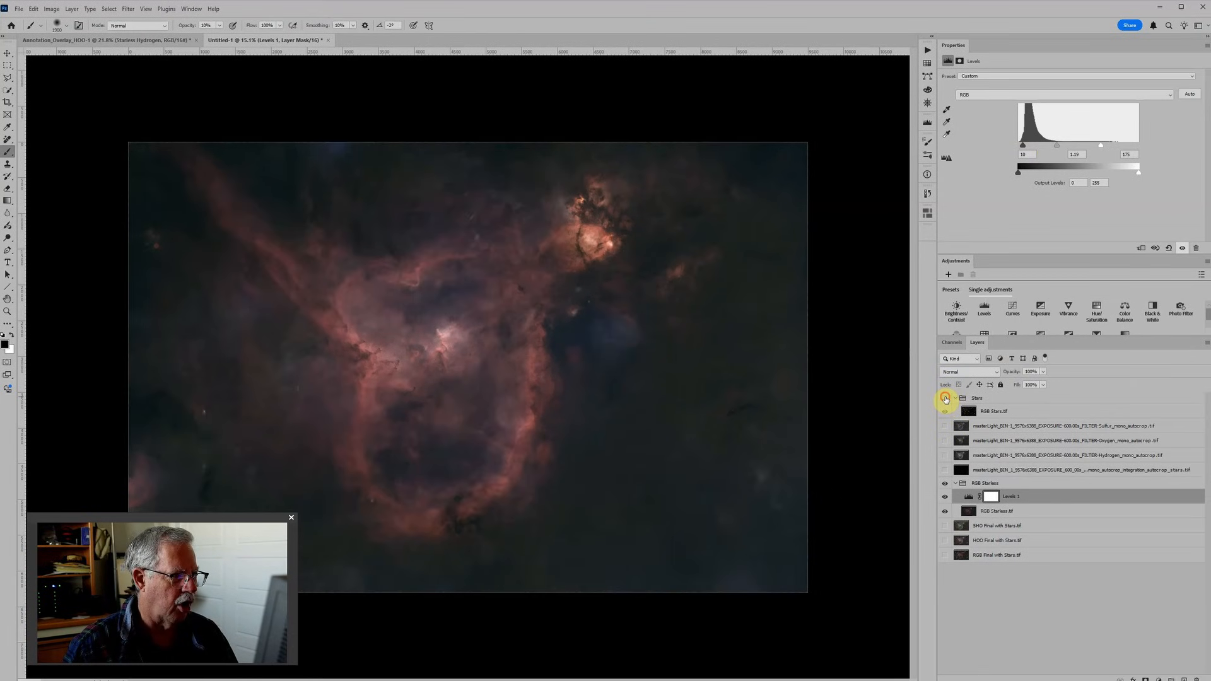
click(945, 398)
click(945, 398)
click(945, 398)
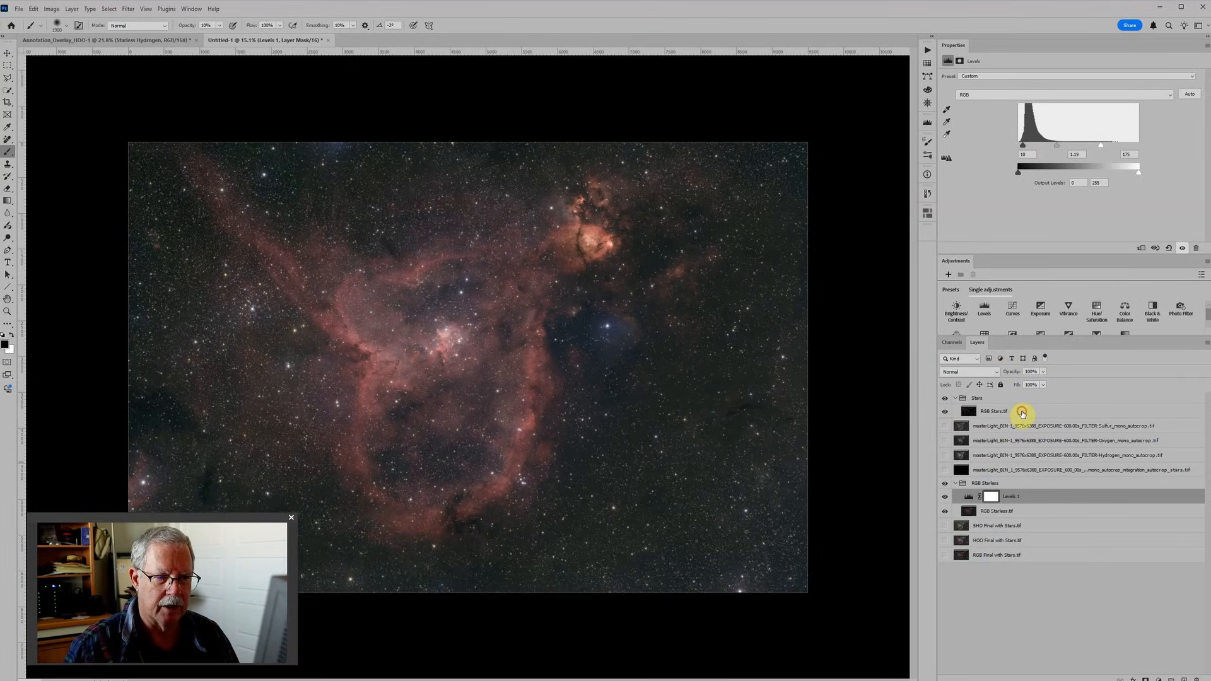
Add a Levels adjustment above the RGB Stars layer in the Stars group and set its midtone value to 0.72
click(1022, 413)
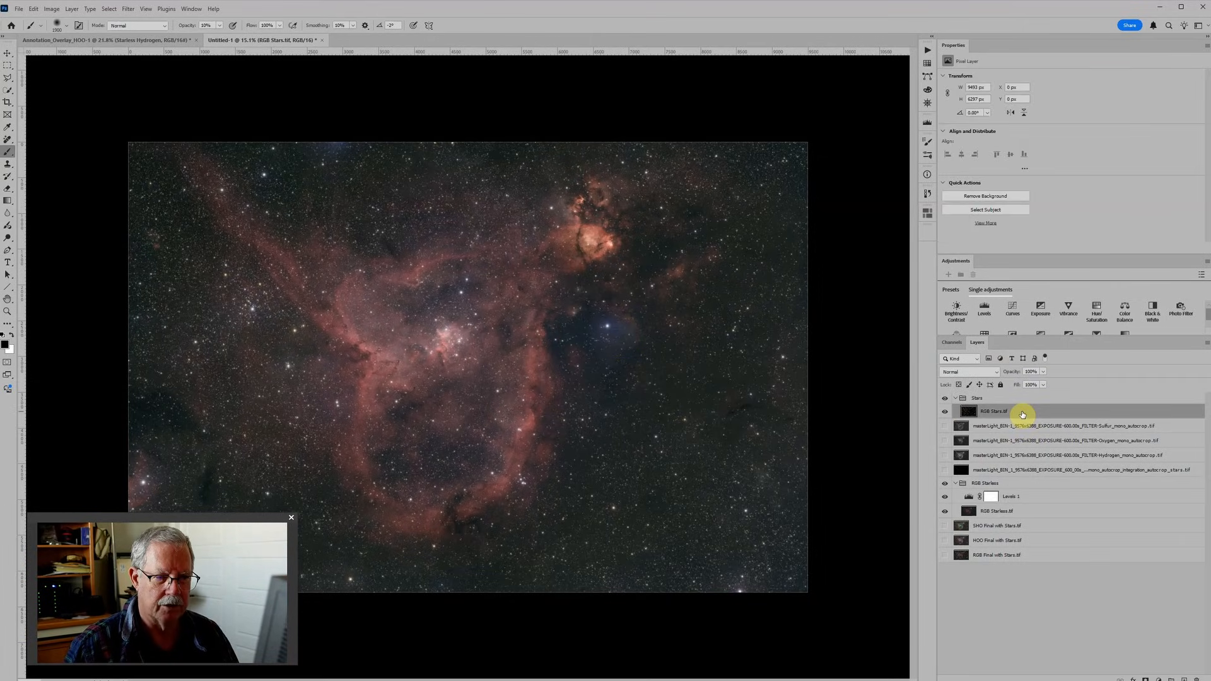
click(983, 308)
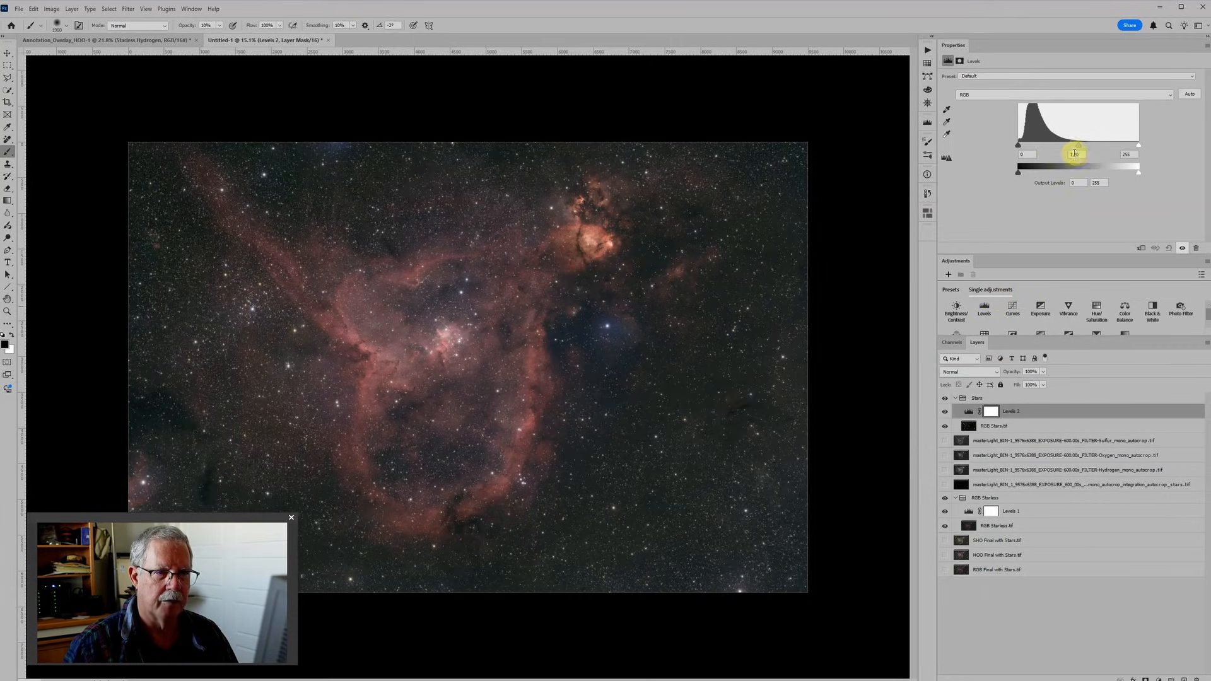
drag(1079, 145, 1092, 144)
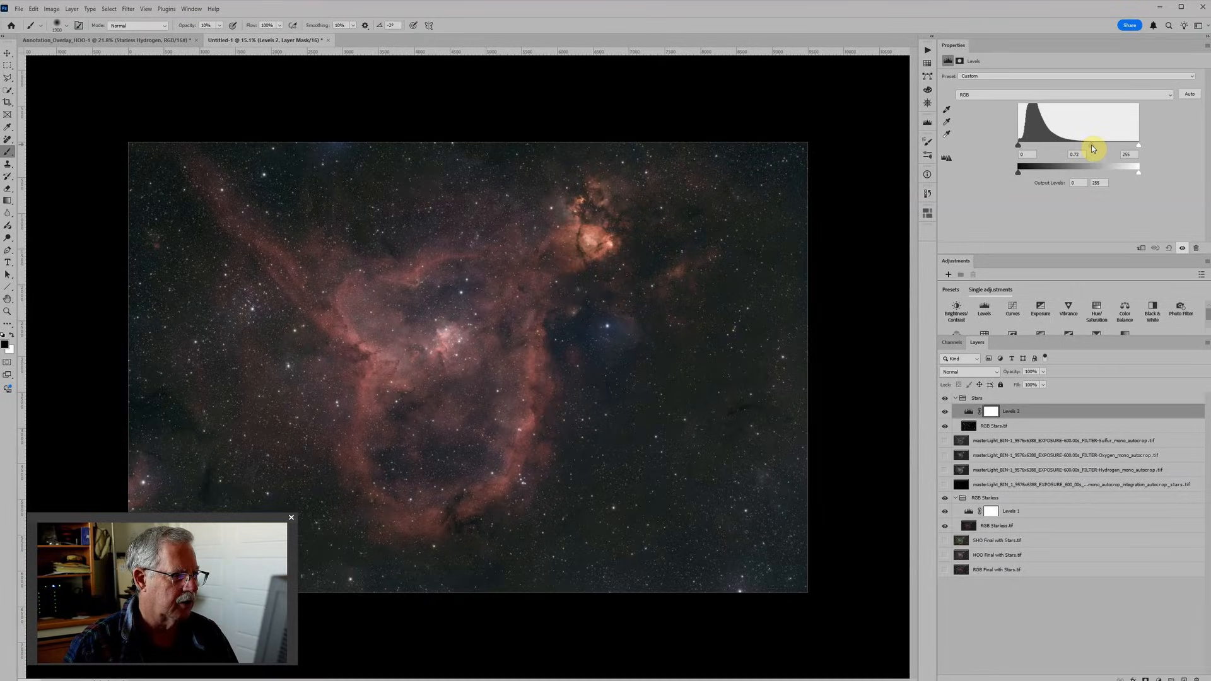
key(ctrl+minus)
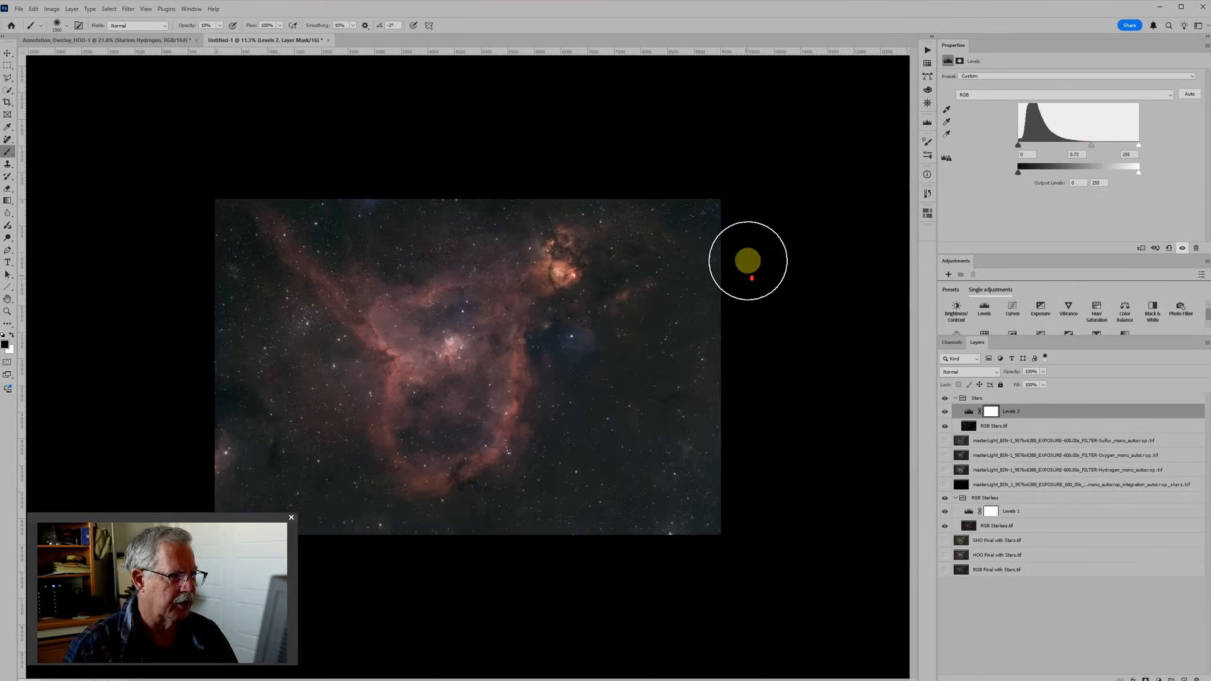
Collapse the Stars and RGB Starless groups and move the RGB Final with Stars layer to the top of the layer stack
click(956, 399)
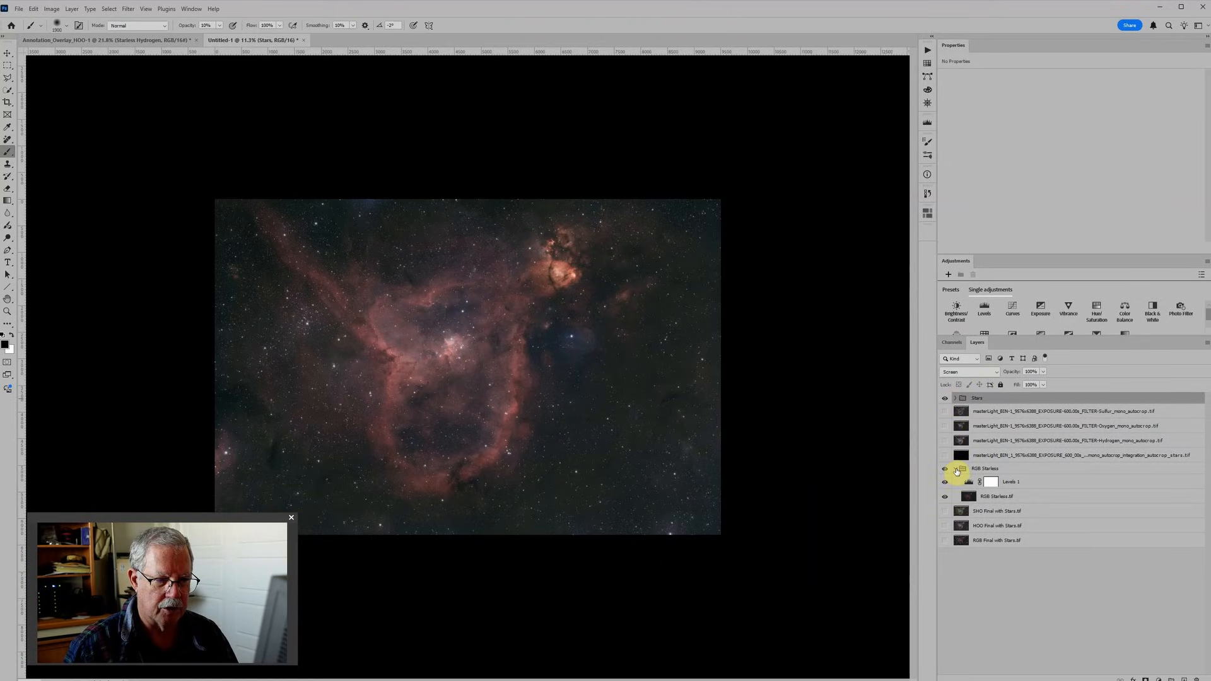
click(956, 470)
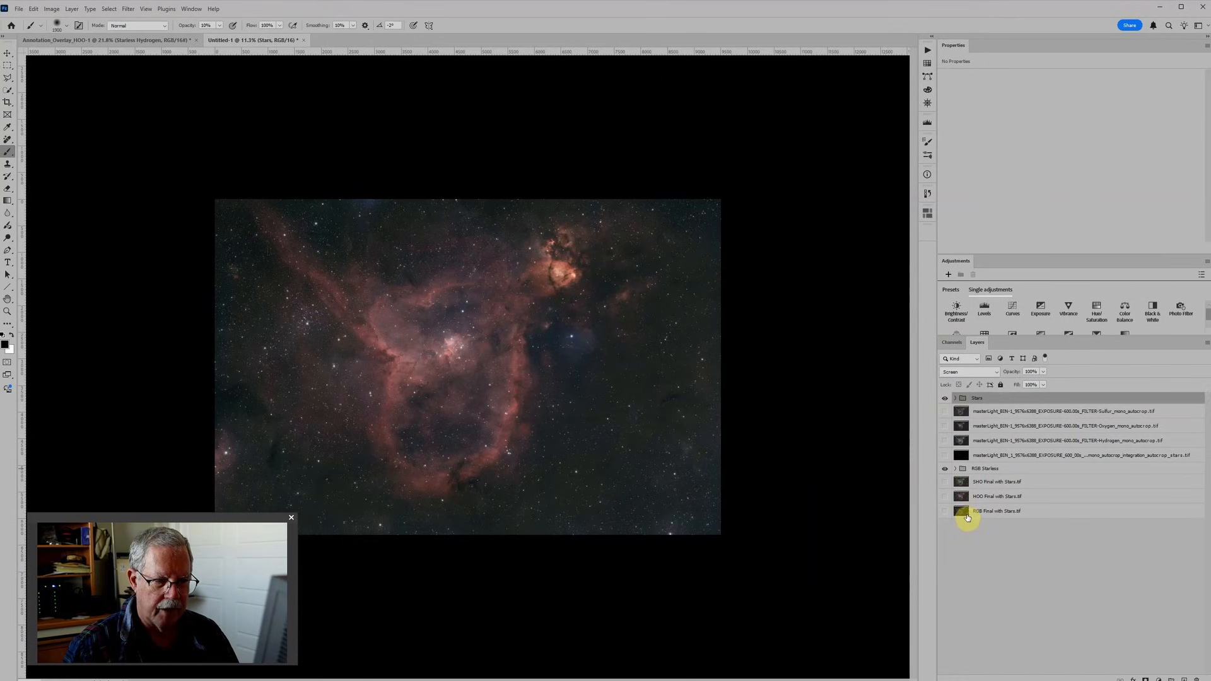
click(967, 516)
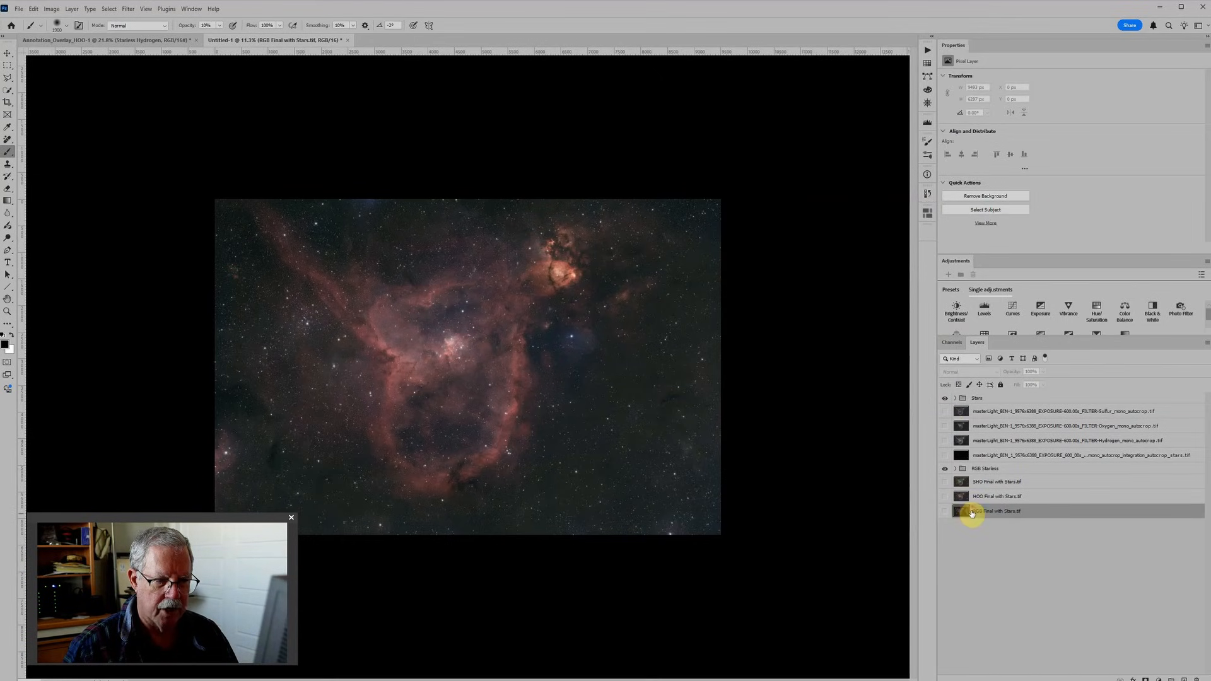
drag(972, 514, 997, 376)
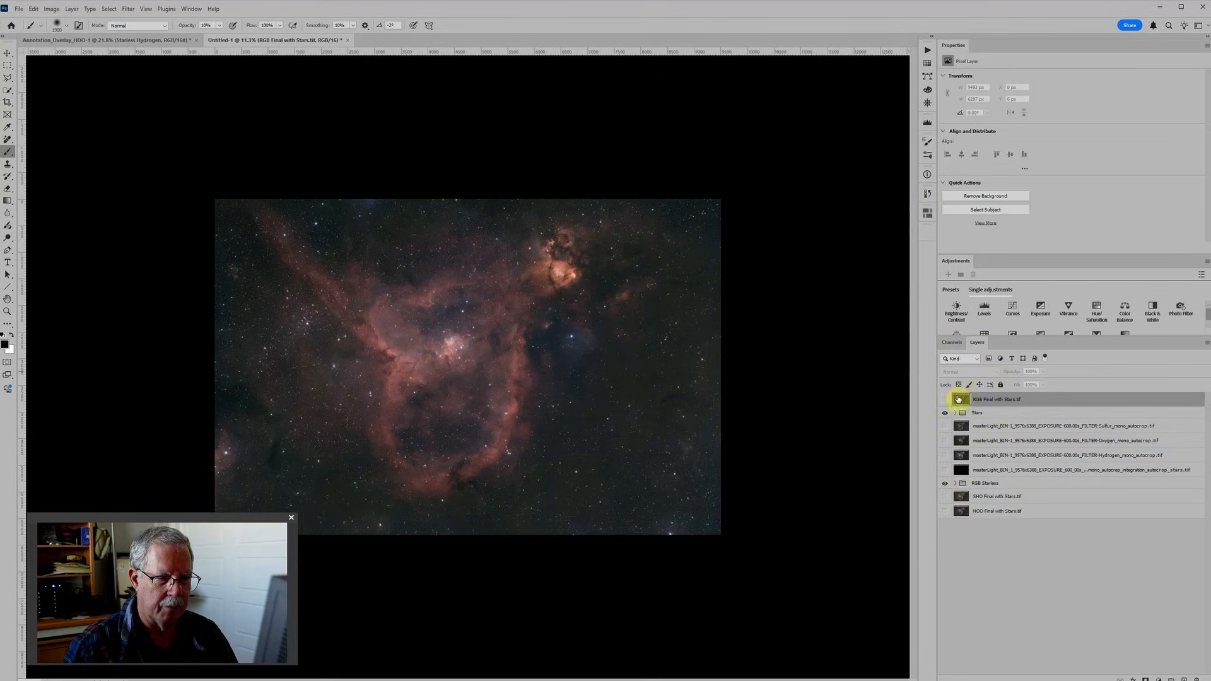
Compare the RGB Final with Stars image with the layered composite, leaving the final image hidden
click(944, 400)
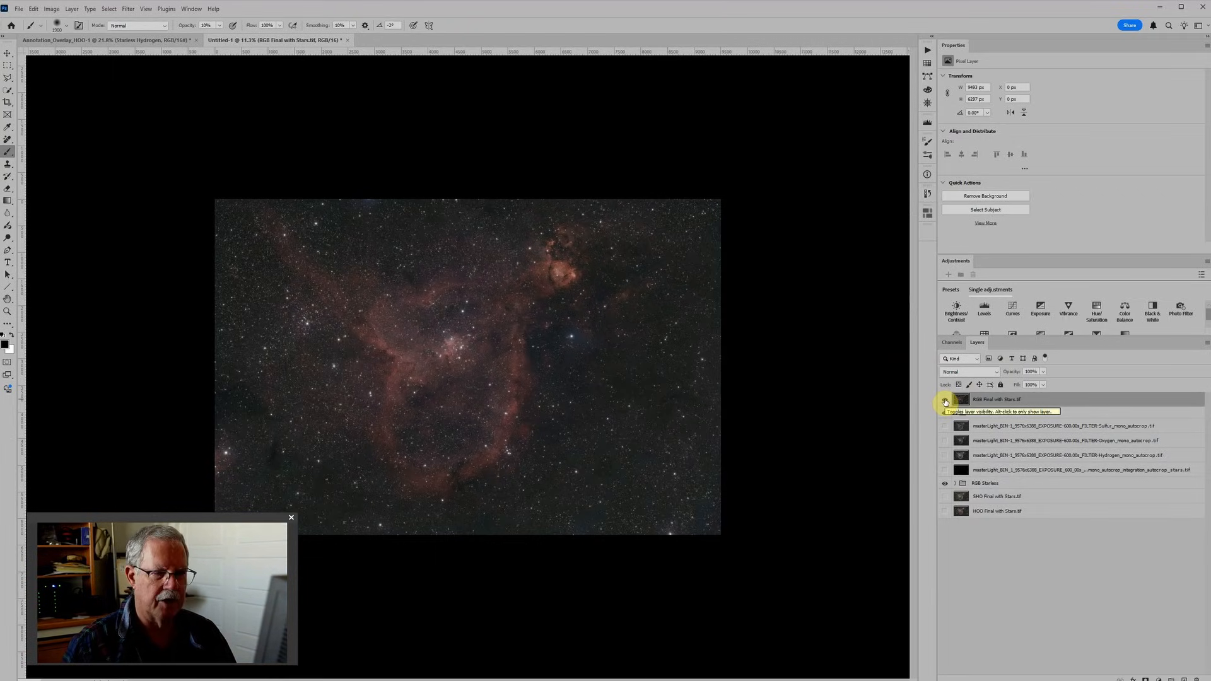
click(945, 400)
click(945, 401)
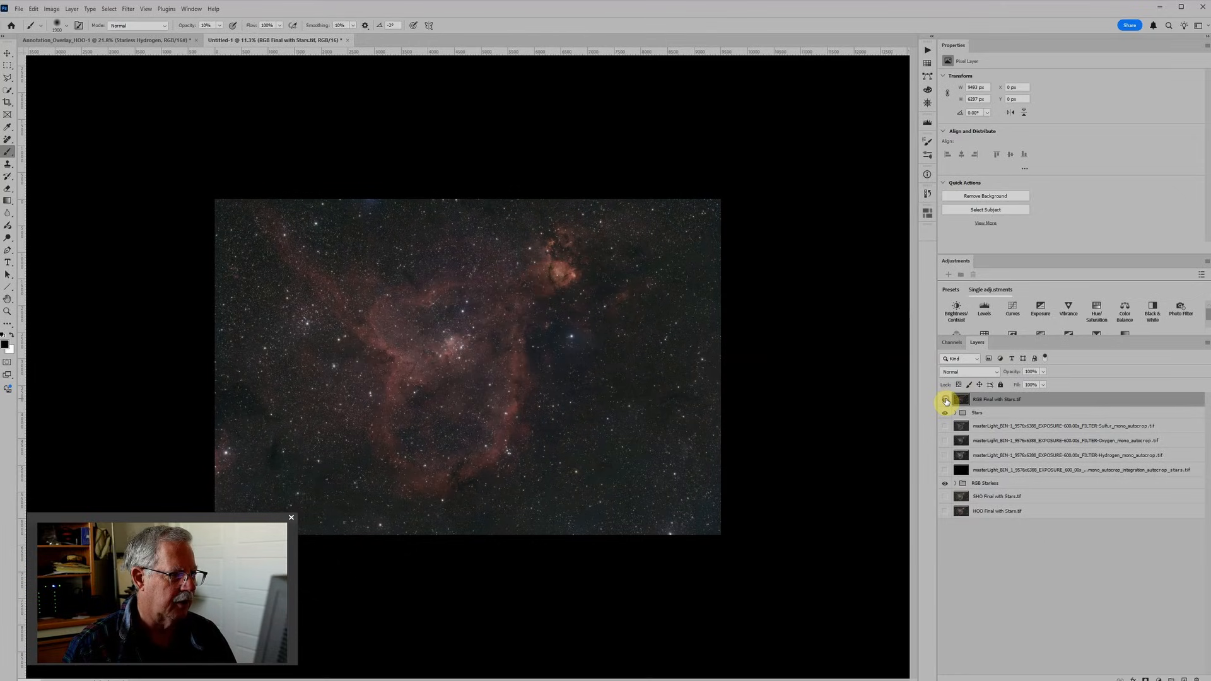
click(945, 400)
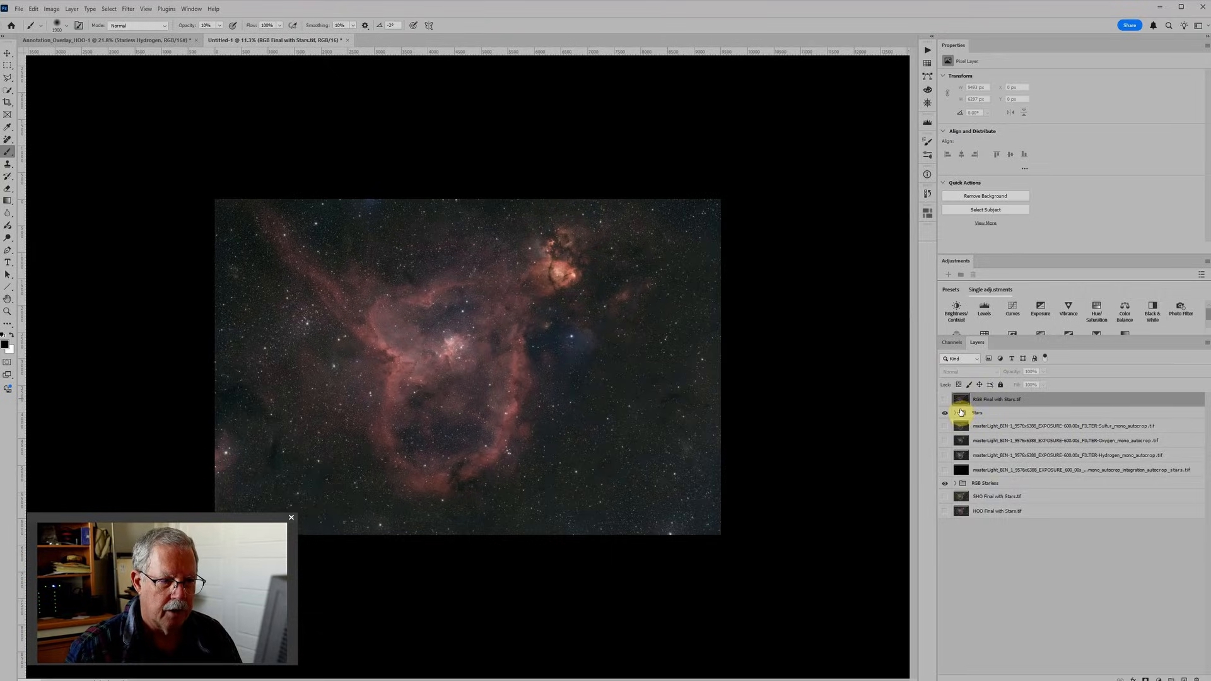
Hide the Stars and RGB Starless groups and display only the Sulfur filter layer
click(944, 413)
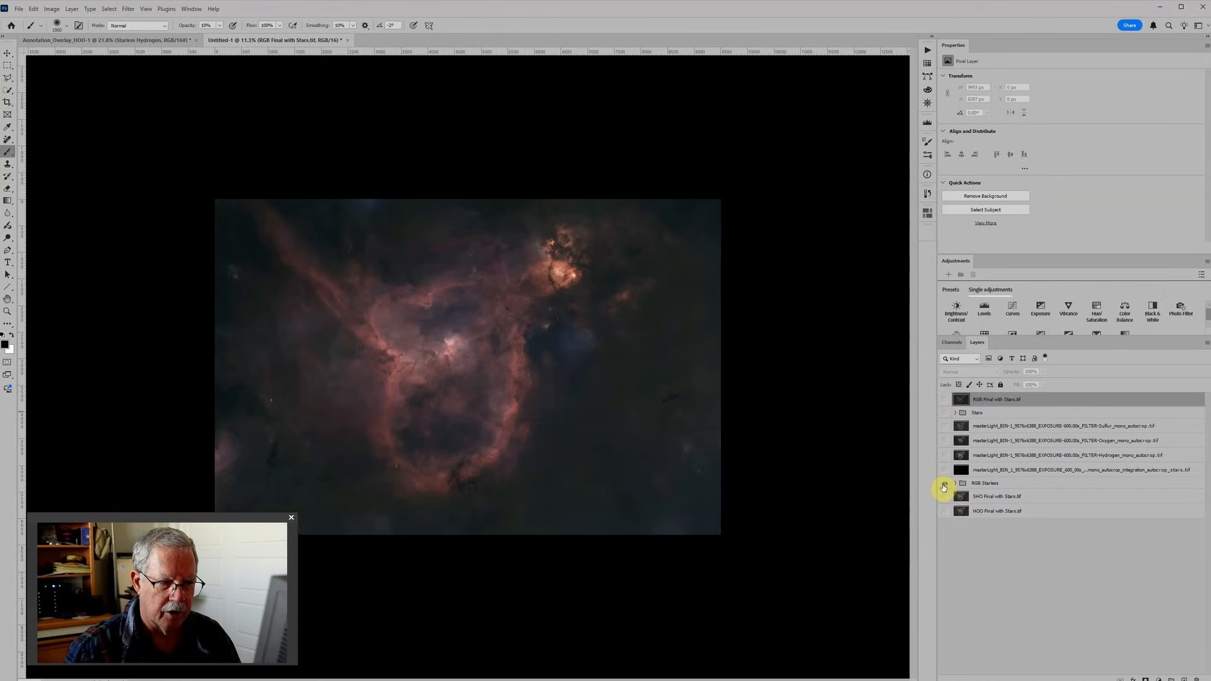
click(944, 484)
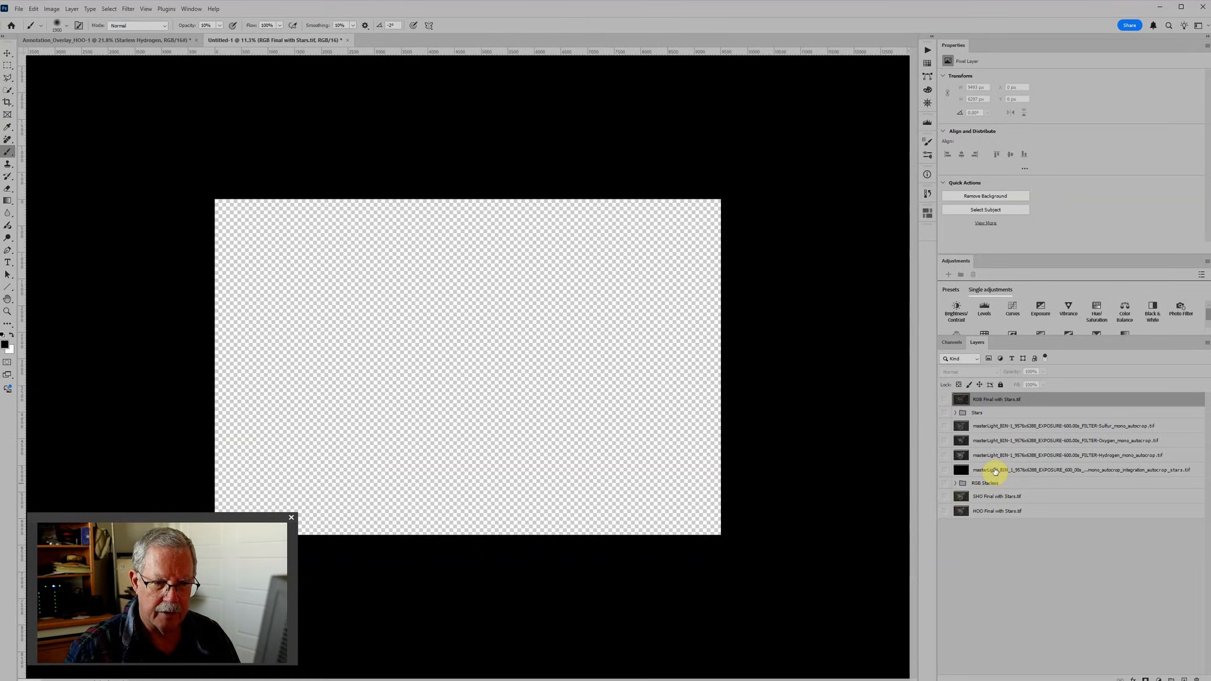
click(990, 426)
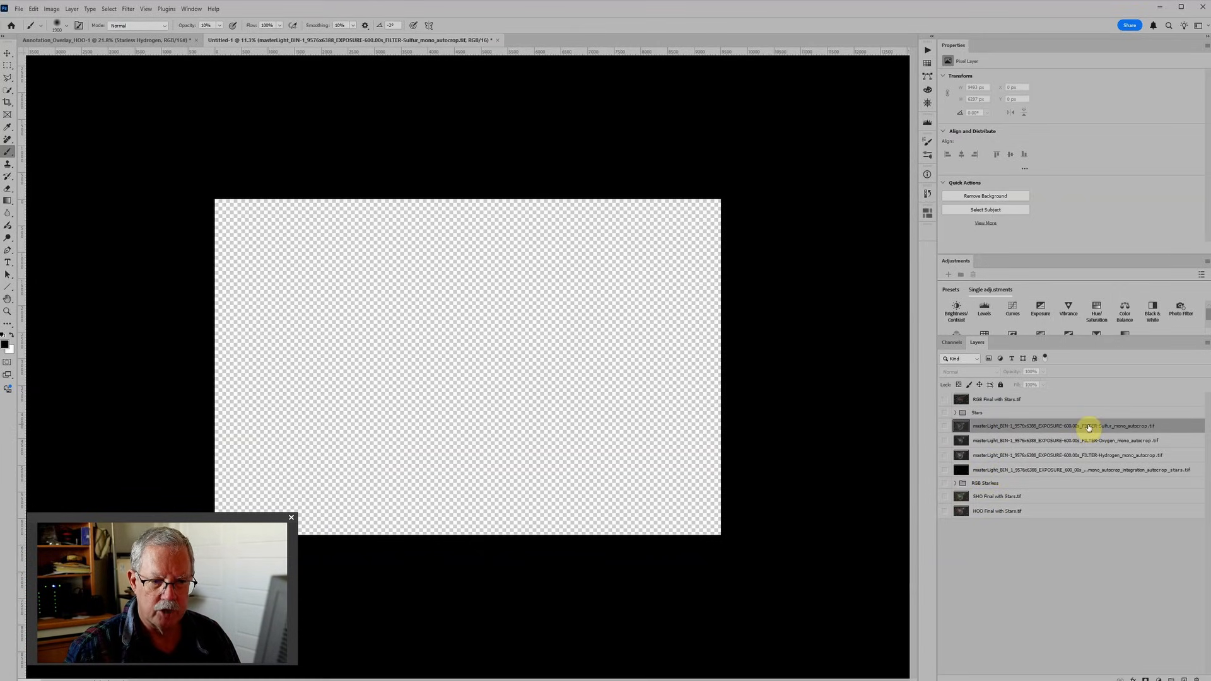
click(944, 427)
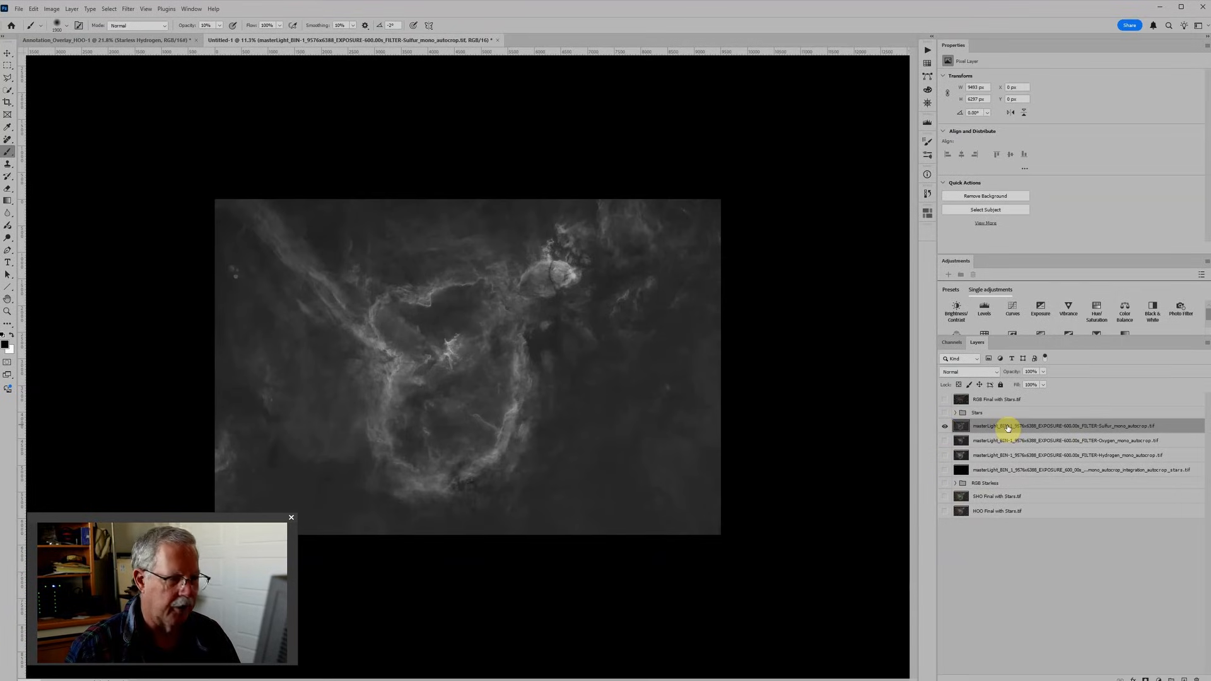
Put the Sulfur filter layer in its own group named Sulfur
key(ctrl+g)
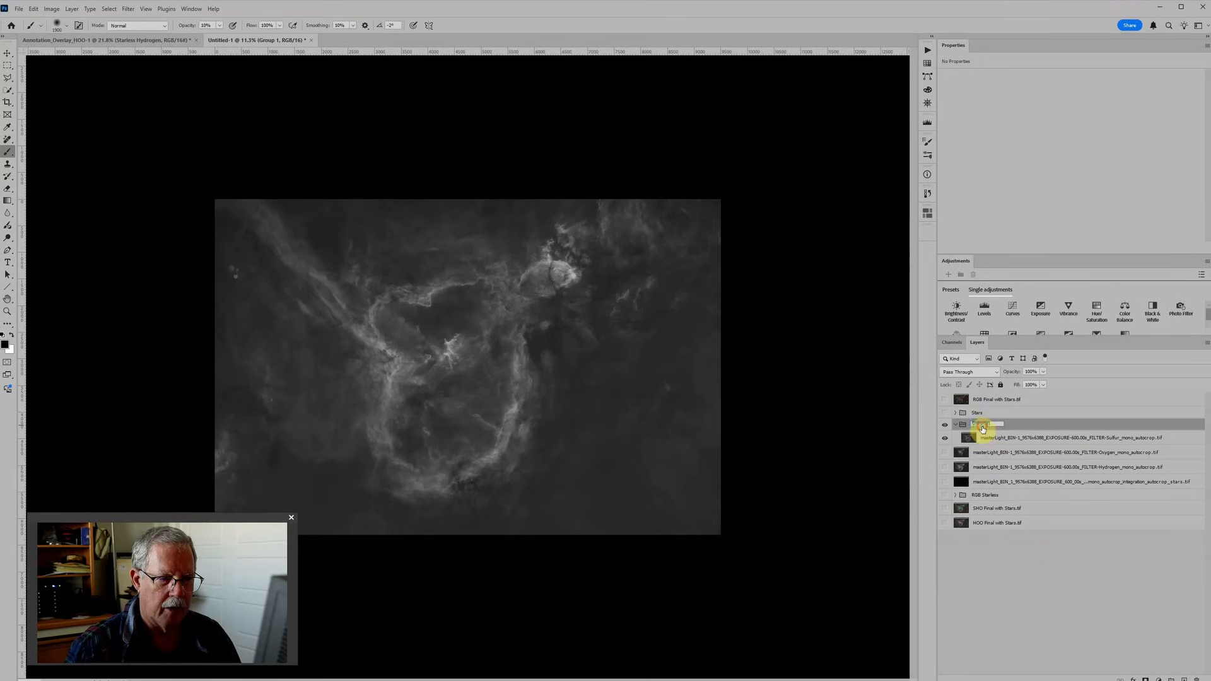
double_click(981, 426)
text(Sulfur)
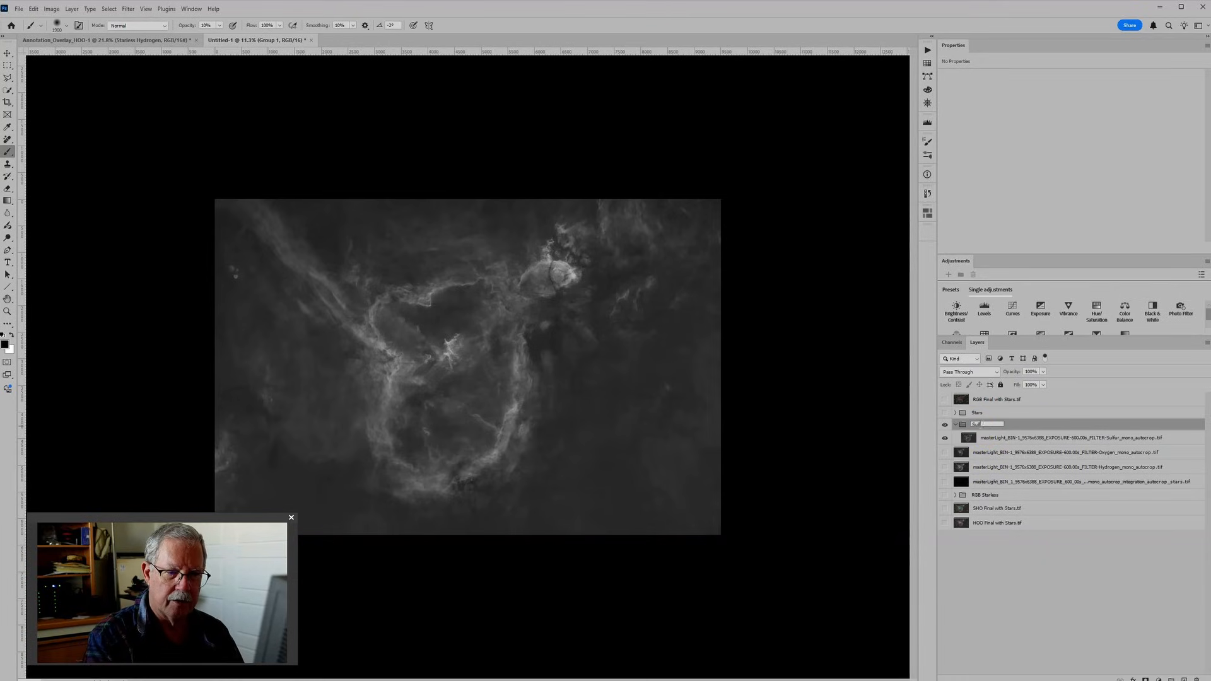
key(Return)
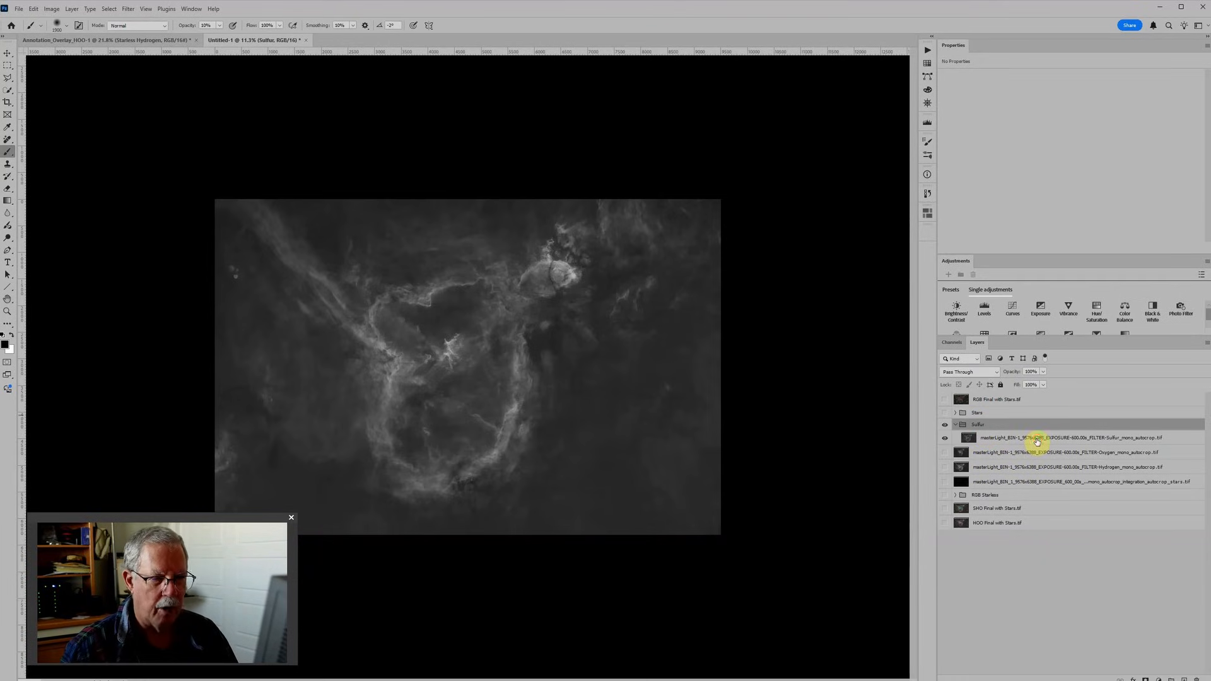
Add a Levels adjustment with automatic correction above the Sulfur filter layer inside its group, and reduce the adjustment's opacity to 50%
click(1038, 440)
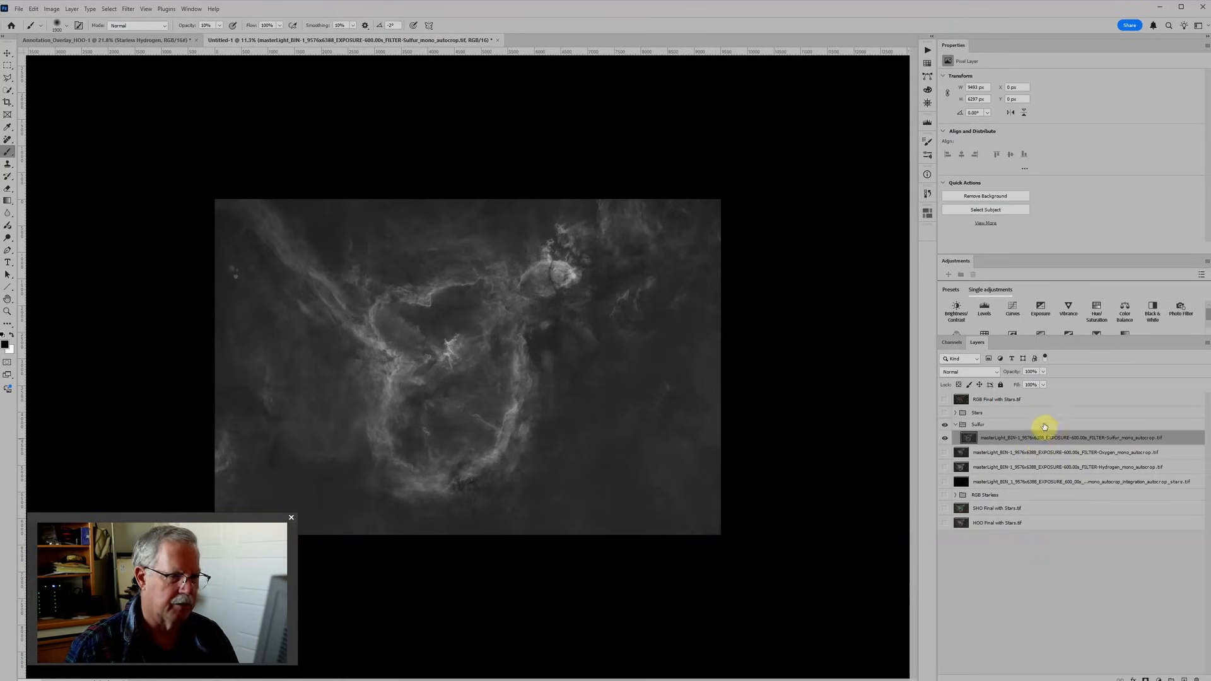
click(985, 312)
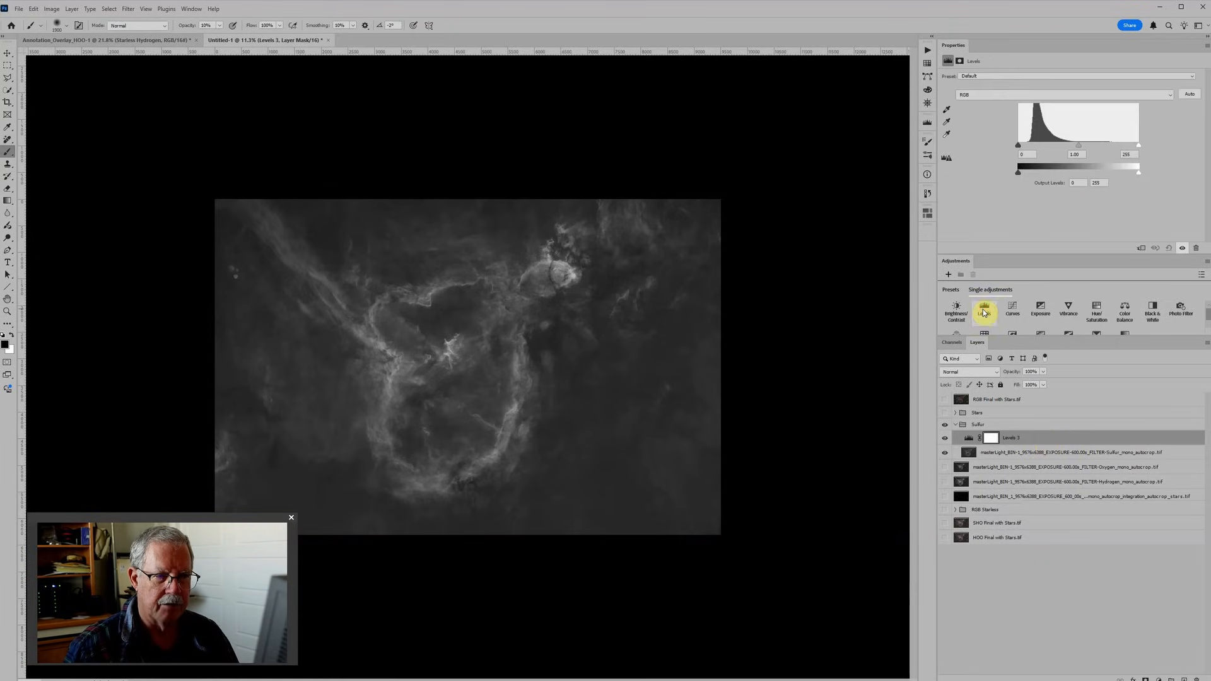
click(1191, 95)
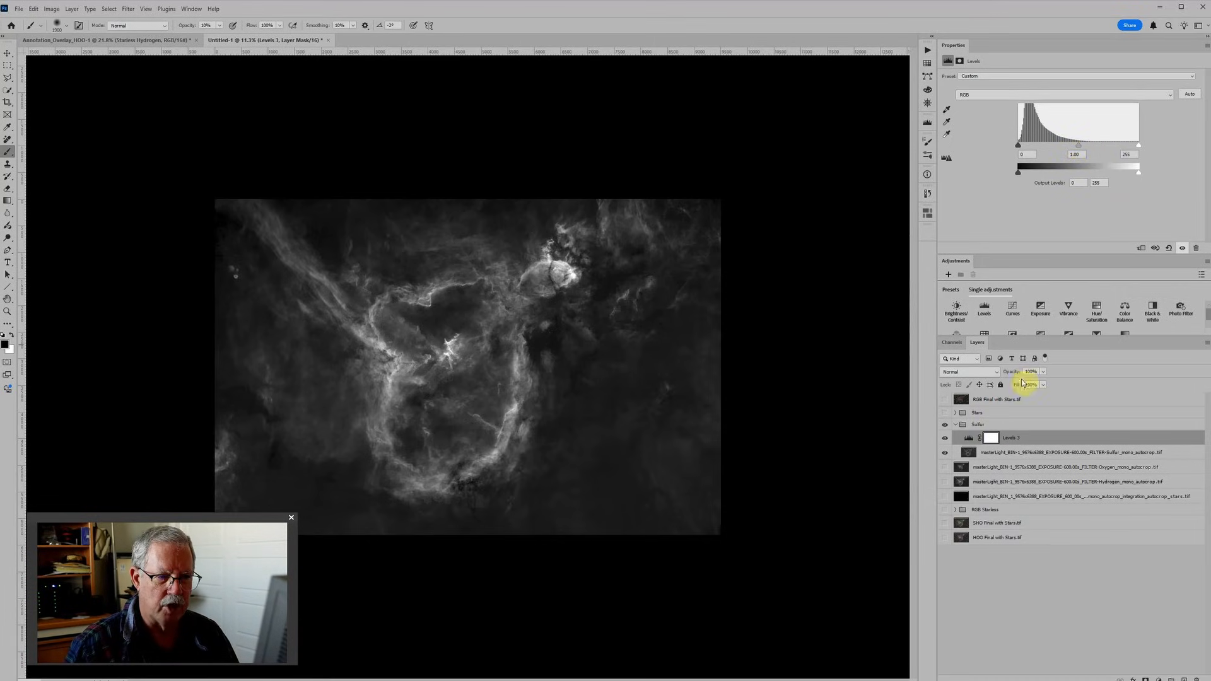
drag(1017, 373, 994, 372)
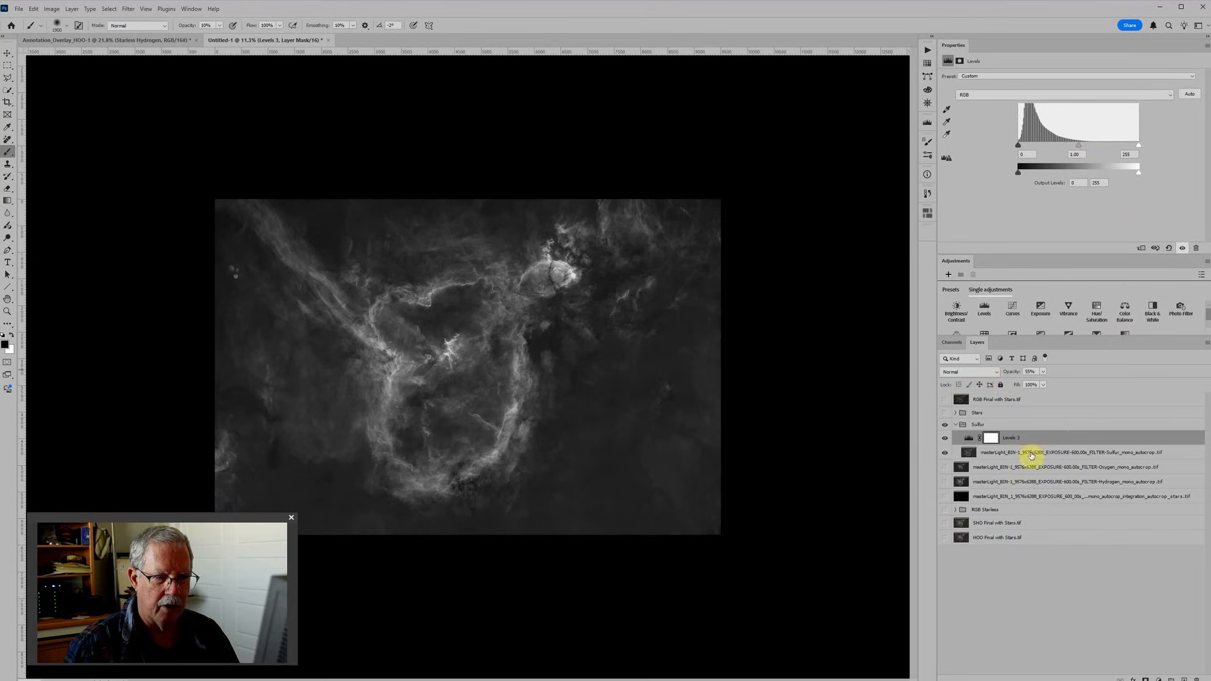
Add an empty layer above the Levels adjustment in the Sulfur group, set to Soft Light blending and named Softlight
click(1183, 677)
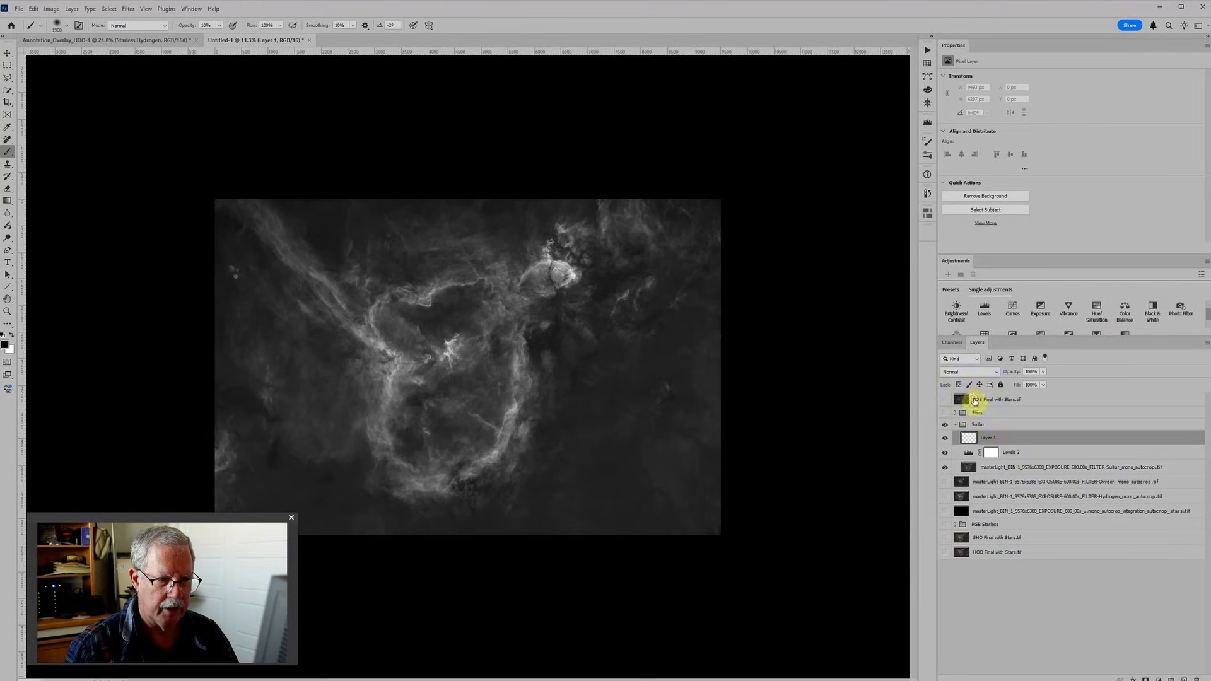
click(976, 373)
click(970, 508)
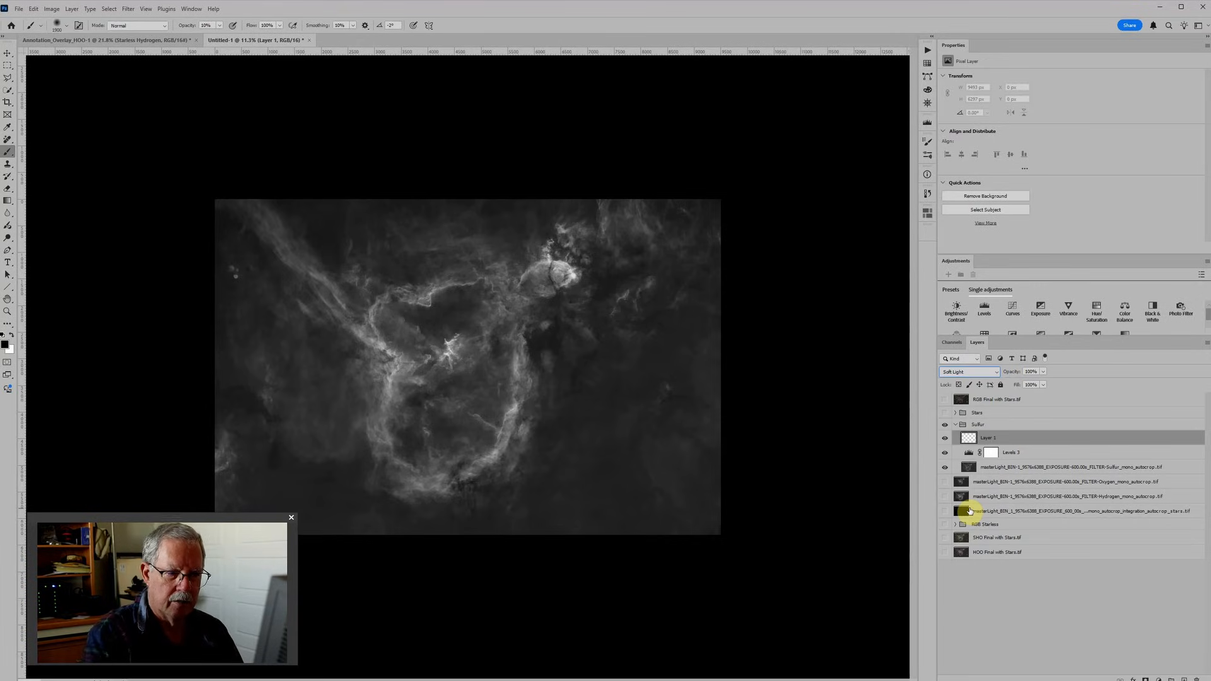
double_click(990, 436)
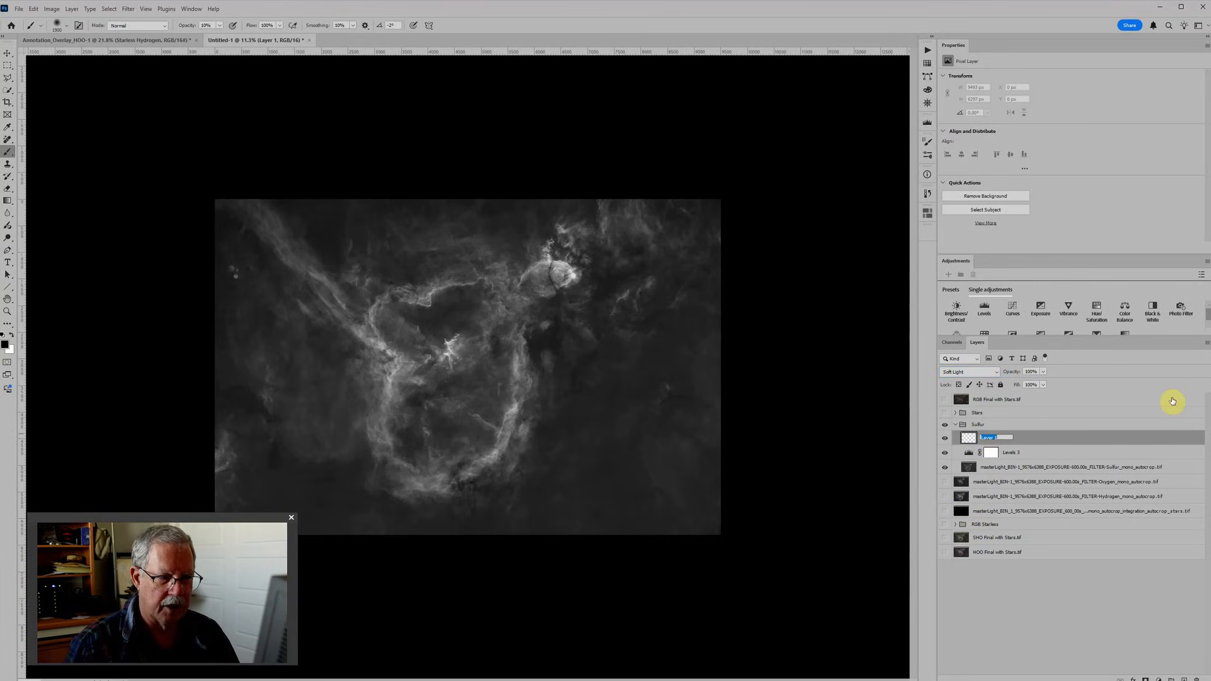
text(Softlight)
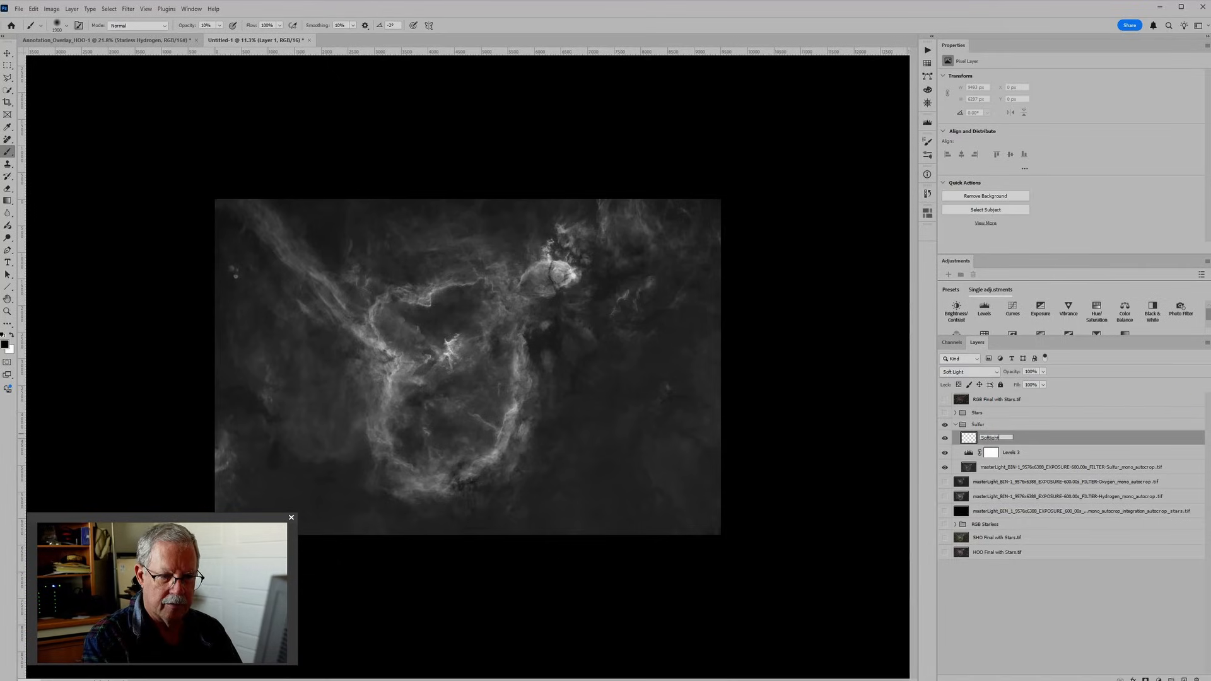
key(Return)
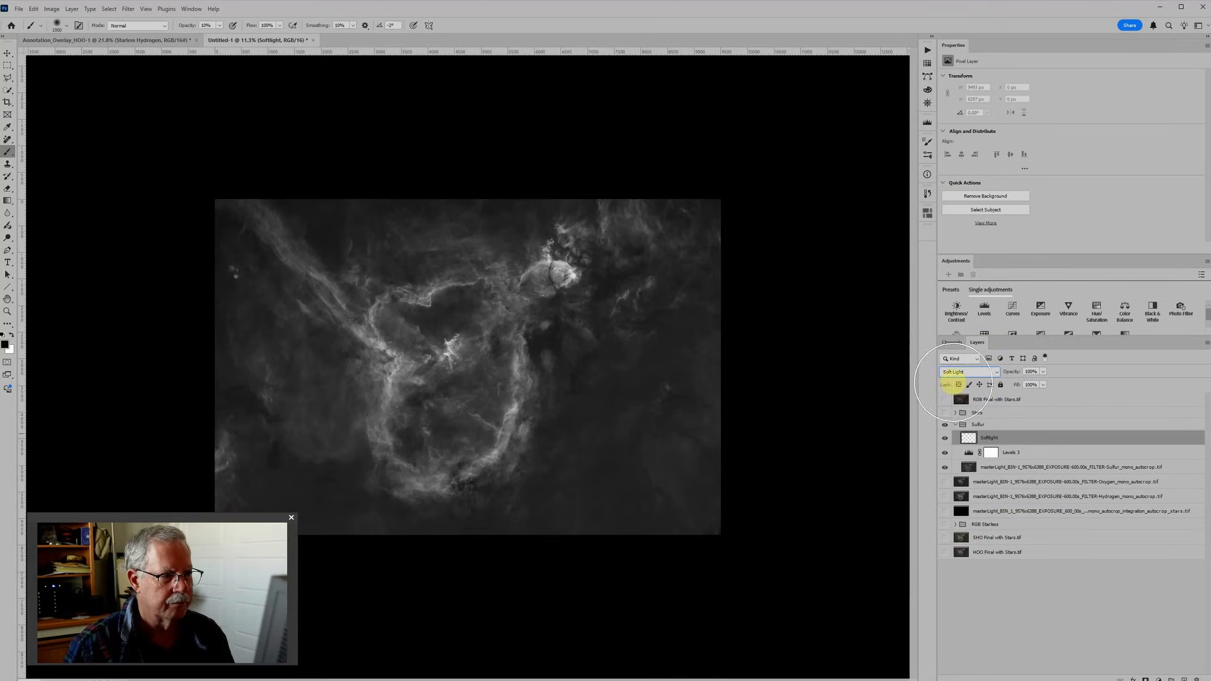
Add a default Levels adjustment above the Softlight layer, with a Hue/Saturation adjustment layer on top of it
click(986, 308)
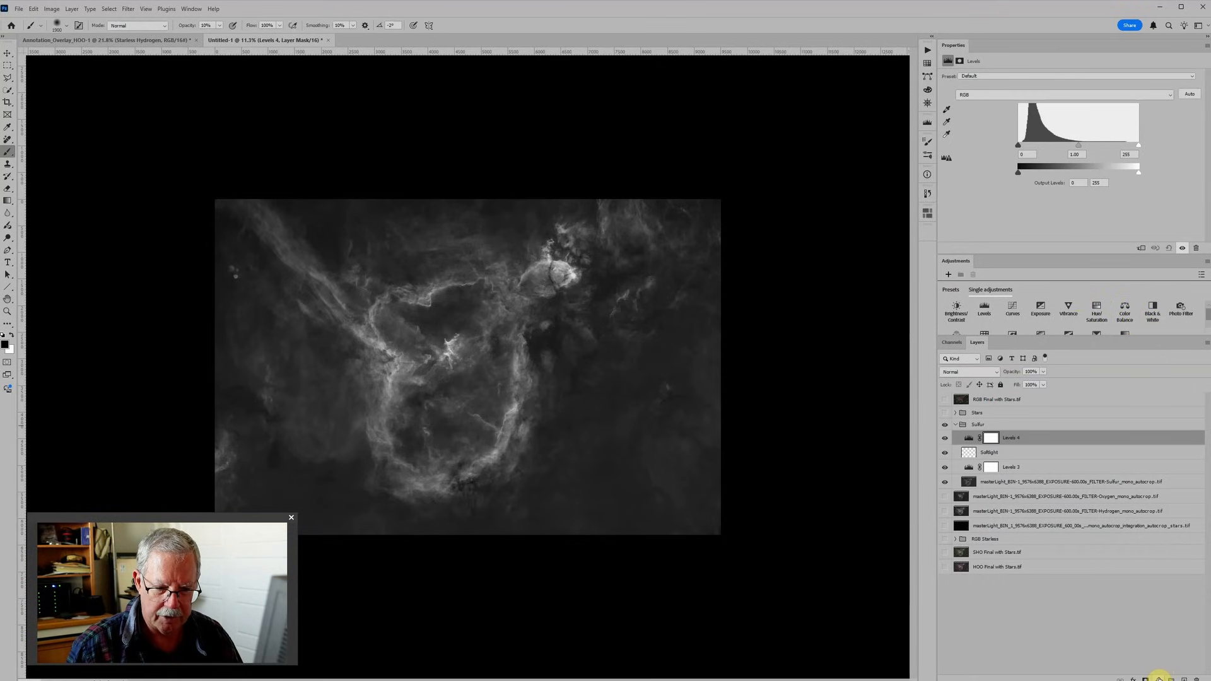
click(1159, 678)
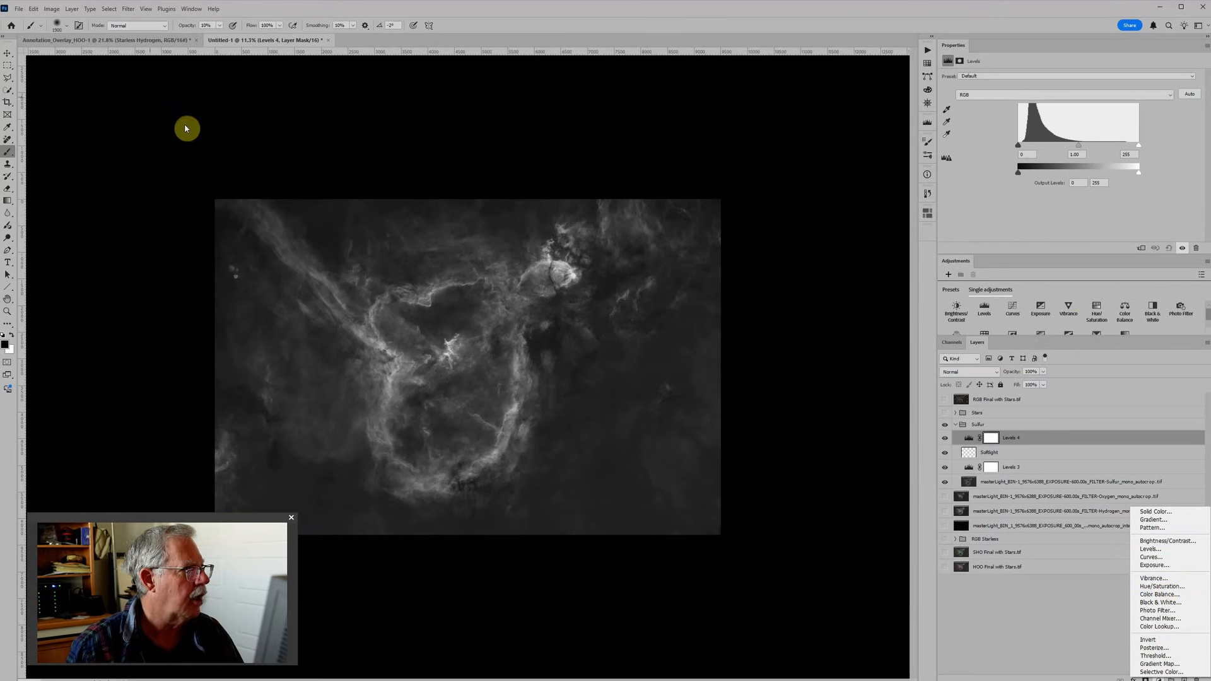
click(74, 12)
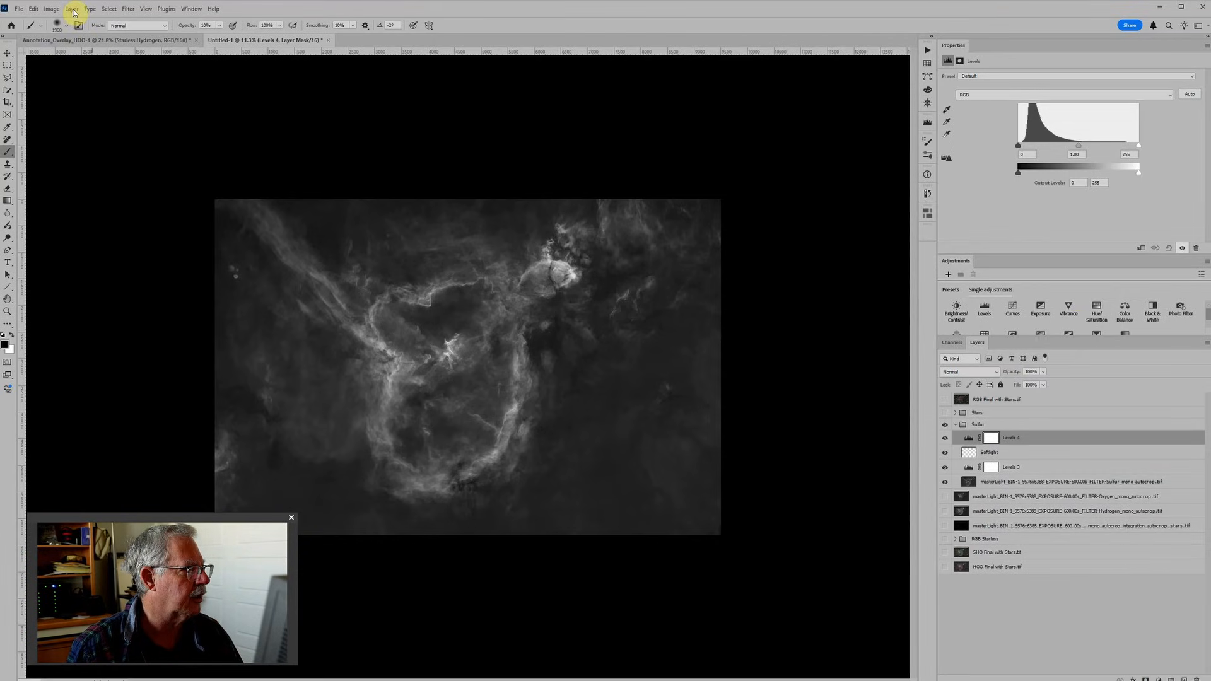
click(74, 13)
mouse_move(95, 136)
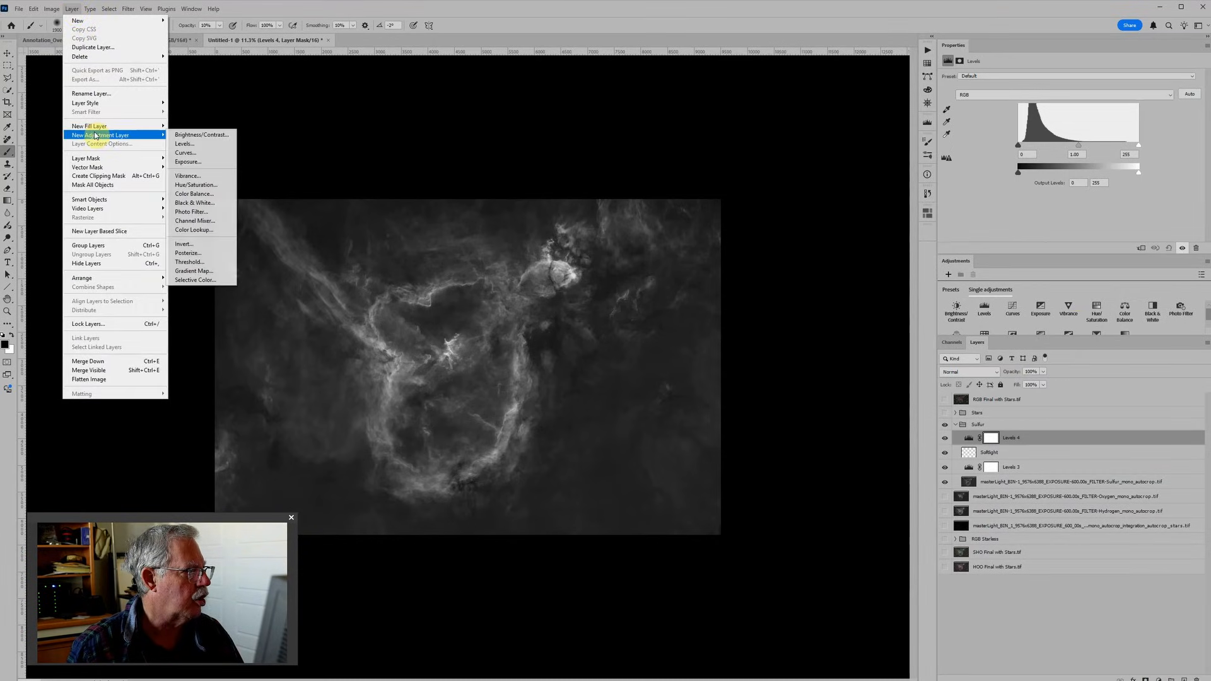
click(206, 189)
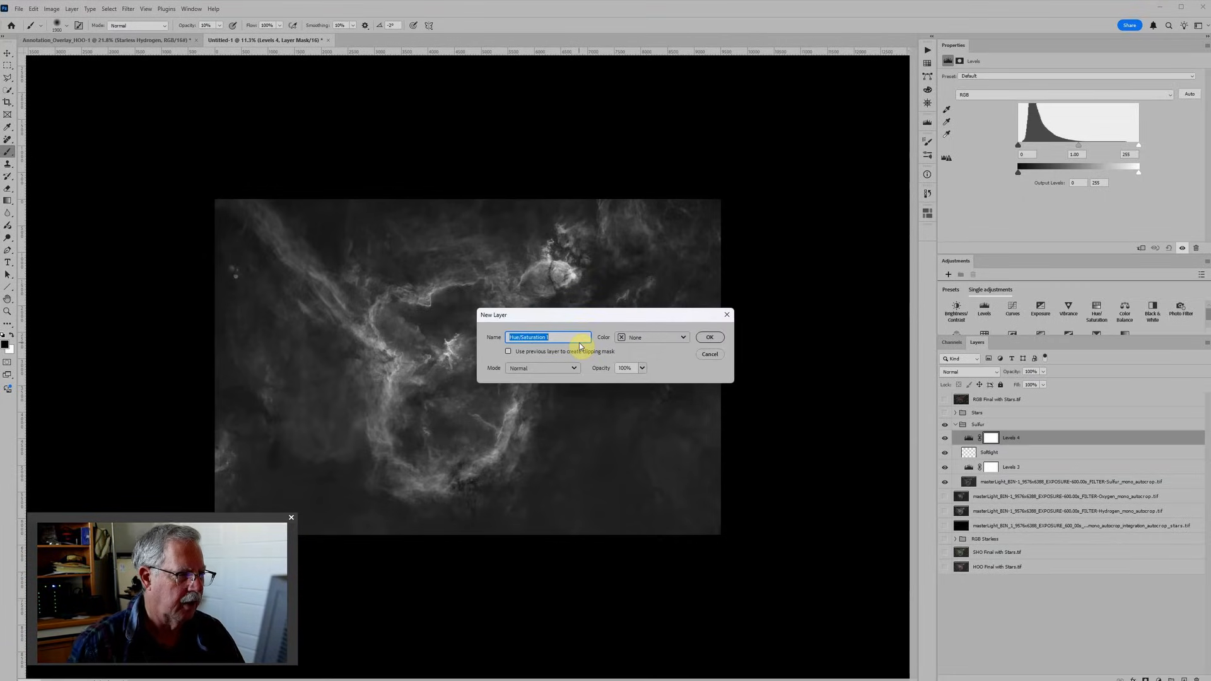
click(708, 338)
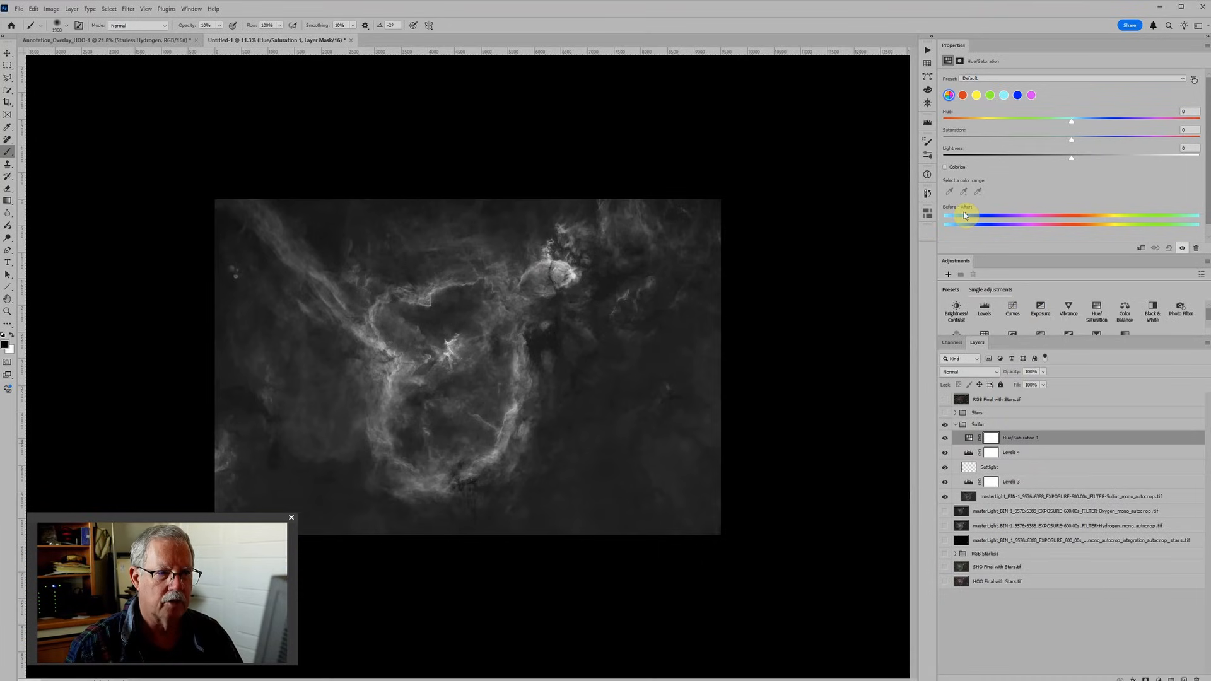
Colorize the sulfur image red through the Hue/Saturation adjustment, with hue 0, saturation 100 and lightness -50
click(945, 166)
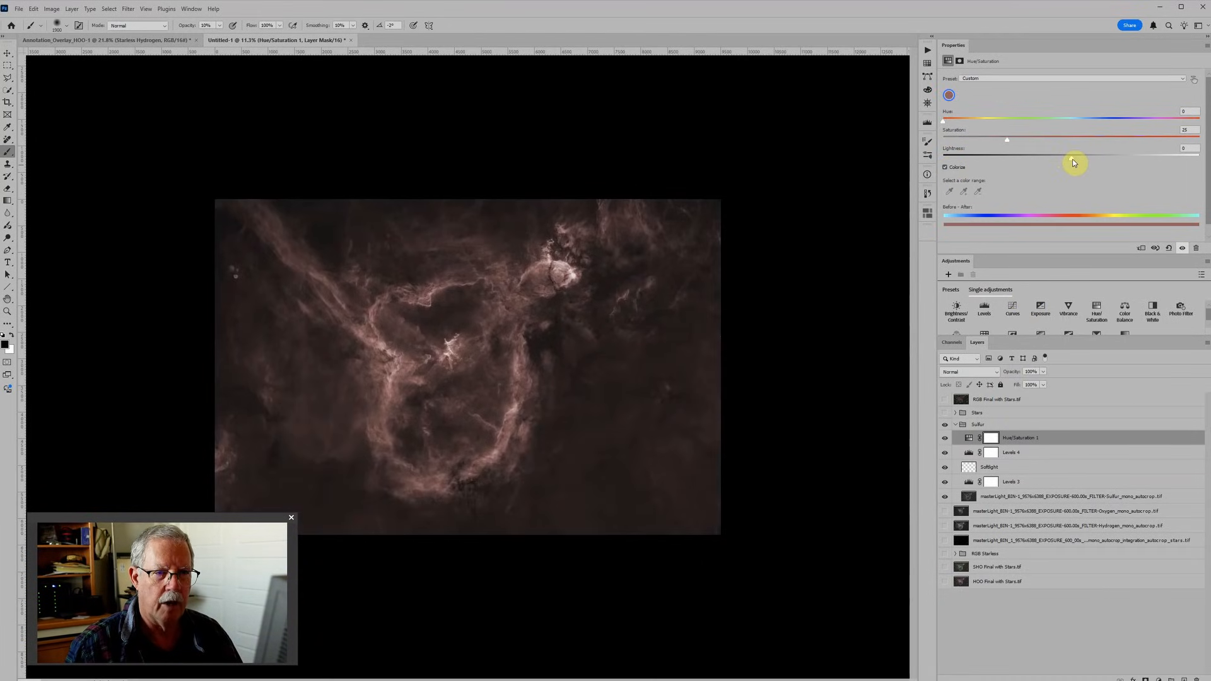
drag(1072, 161, 1007, 162)
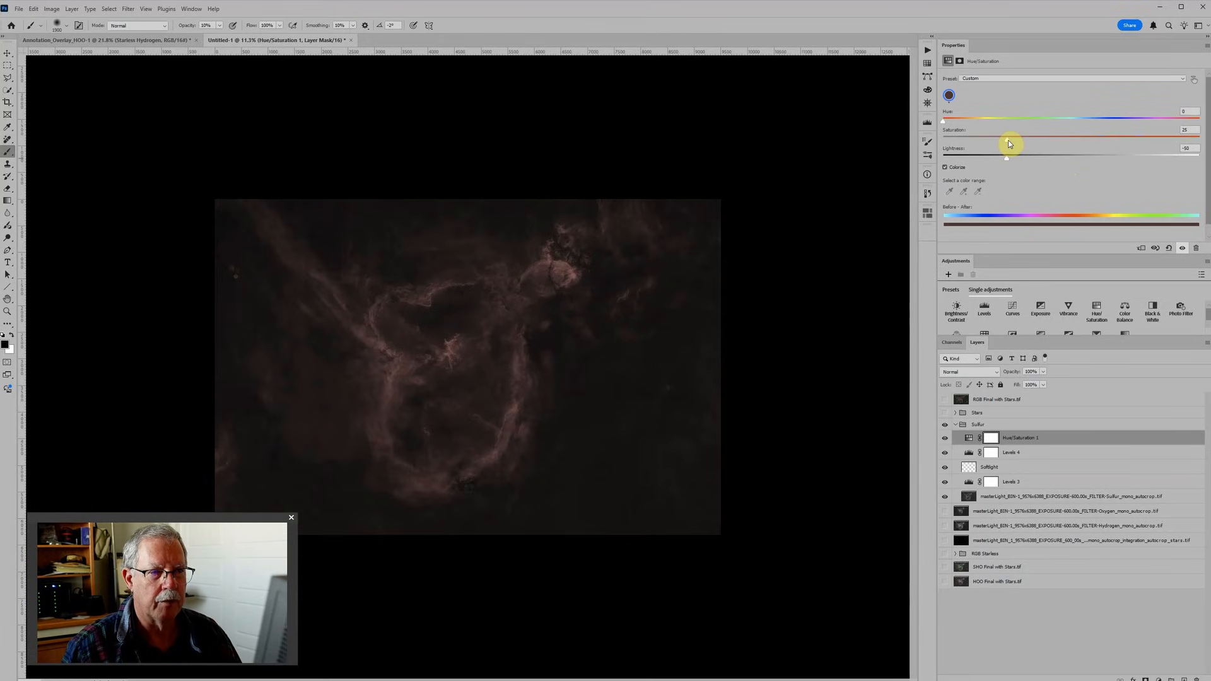
drag(1007, 140, 1199, 139)
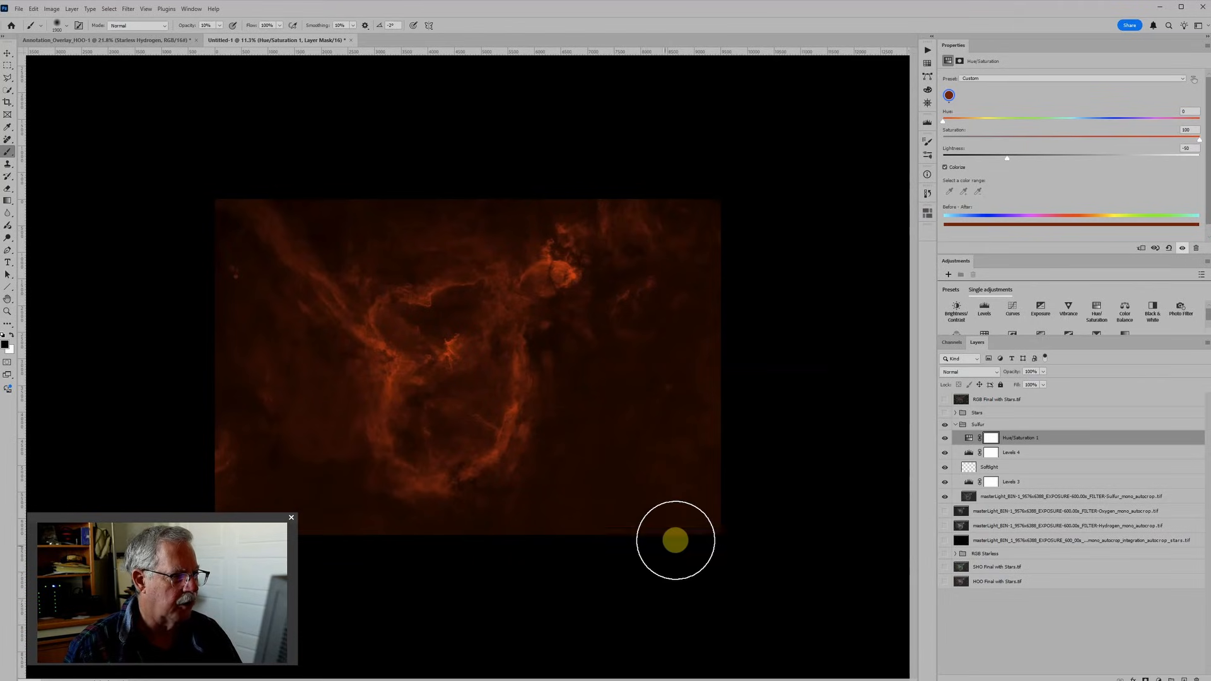
Collapse and hide the Sulfur group and display only the Oxygen filter layer
click(956, 424)
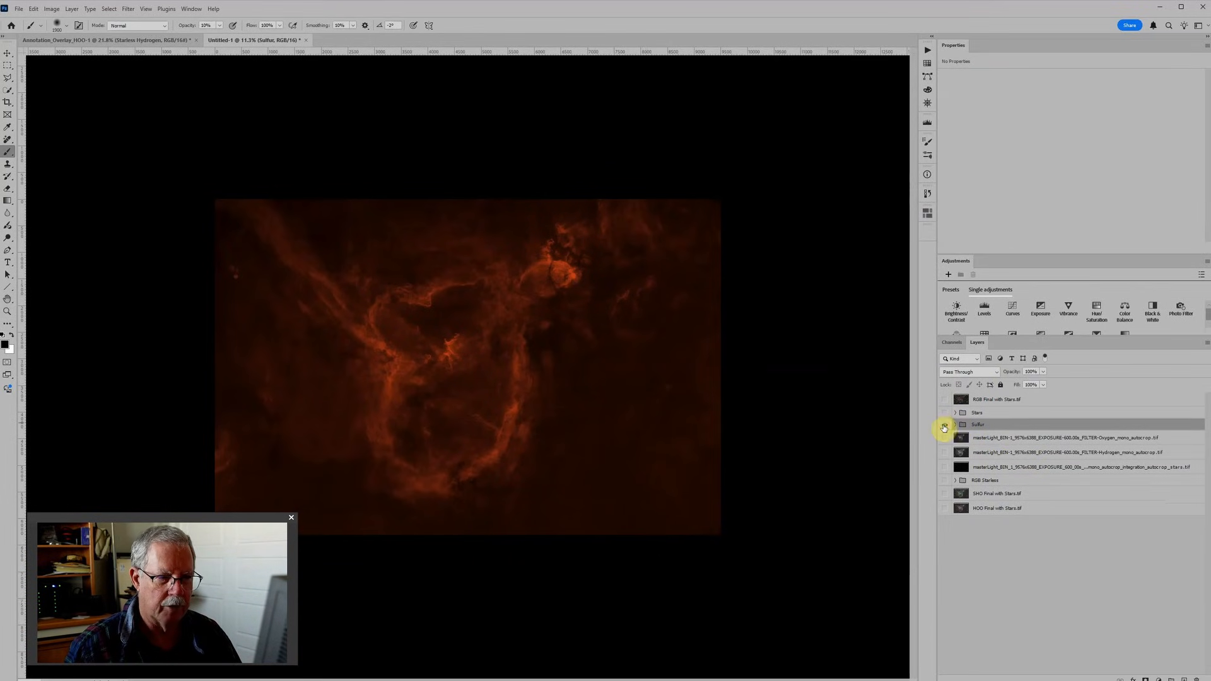
click(944, 427)
click(999, 440)
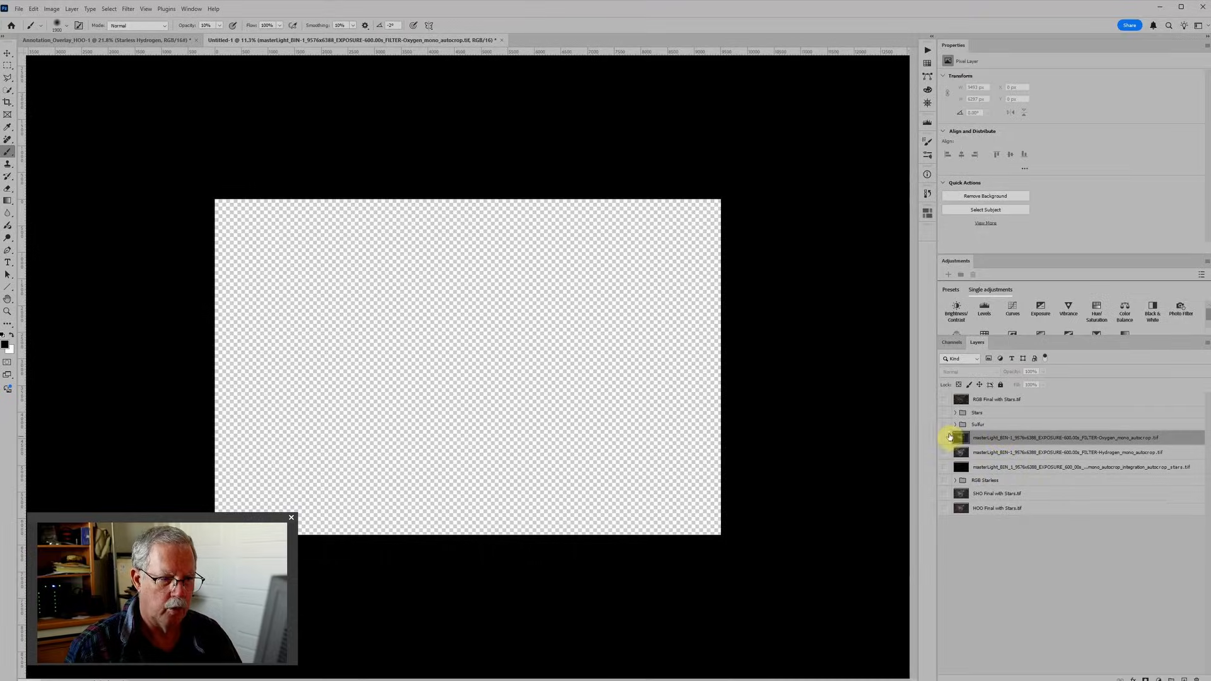
click(945, 438)
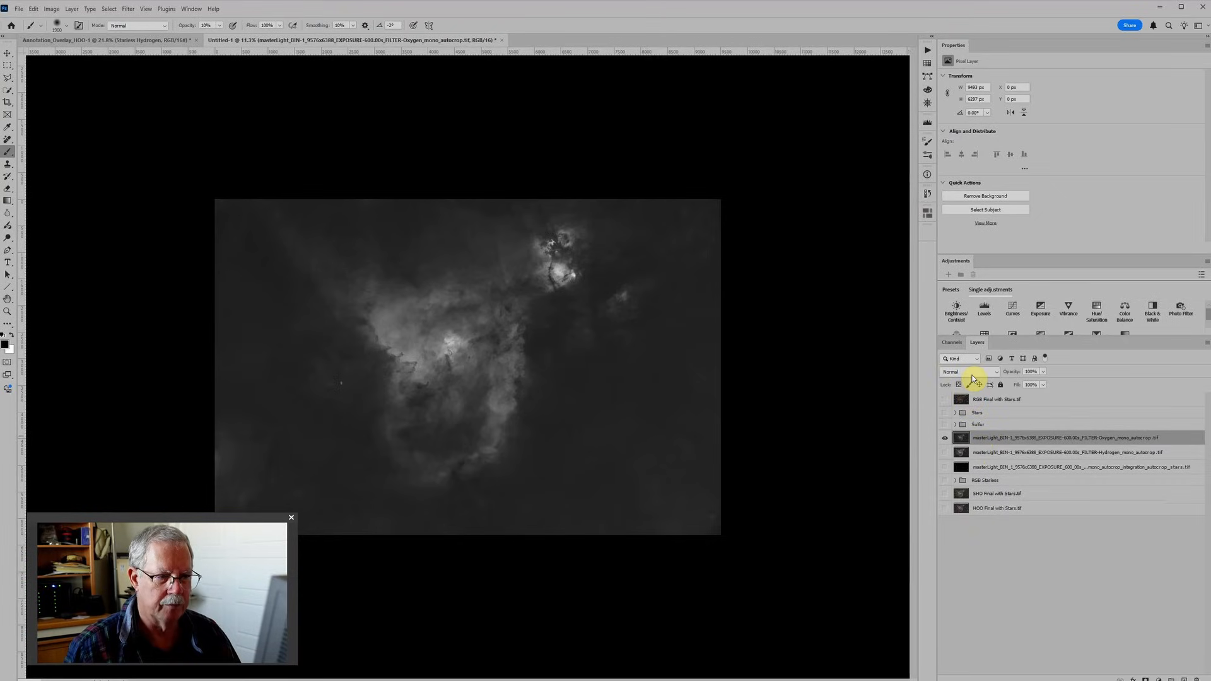
Group the Oxygen filter layer and name the group Oxygen
key(ctrl+g)
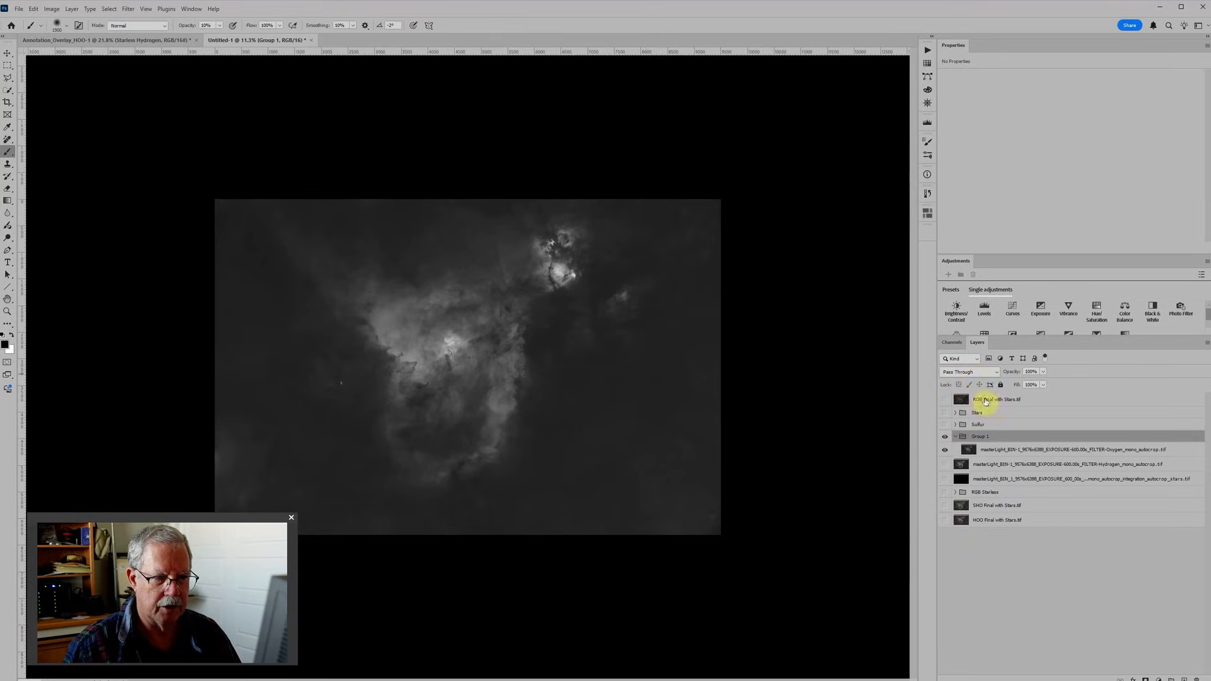
double_click(980, 435)
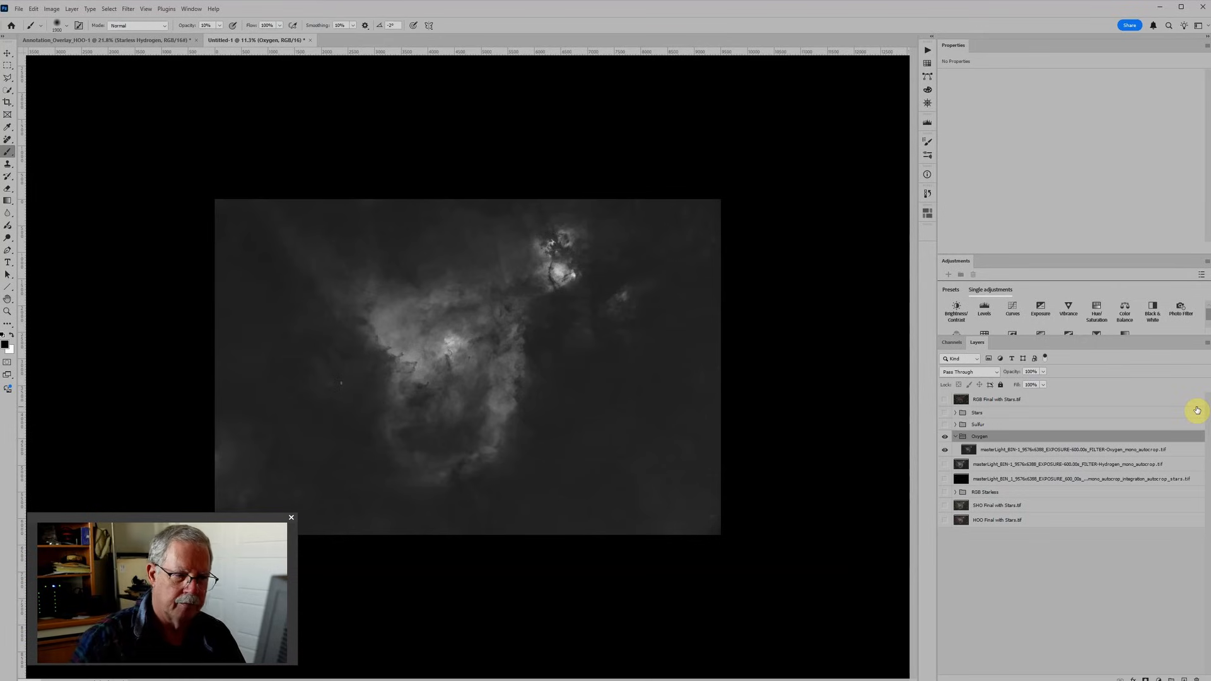
Add an Auto-corrected Levels adjustment above the Oxygen filter layer and reduce its opacity to about half
click(1101, 449)
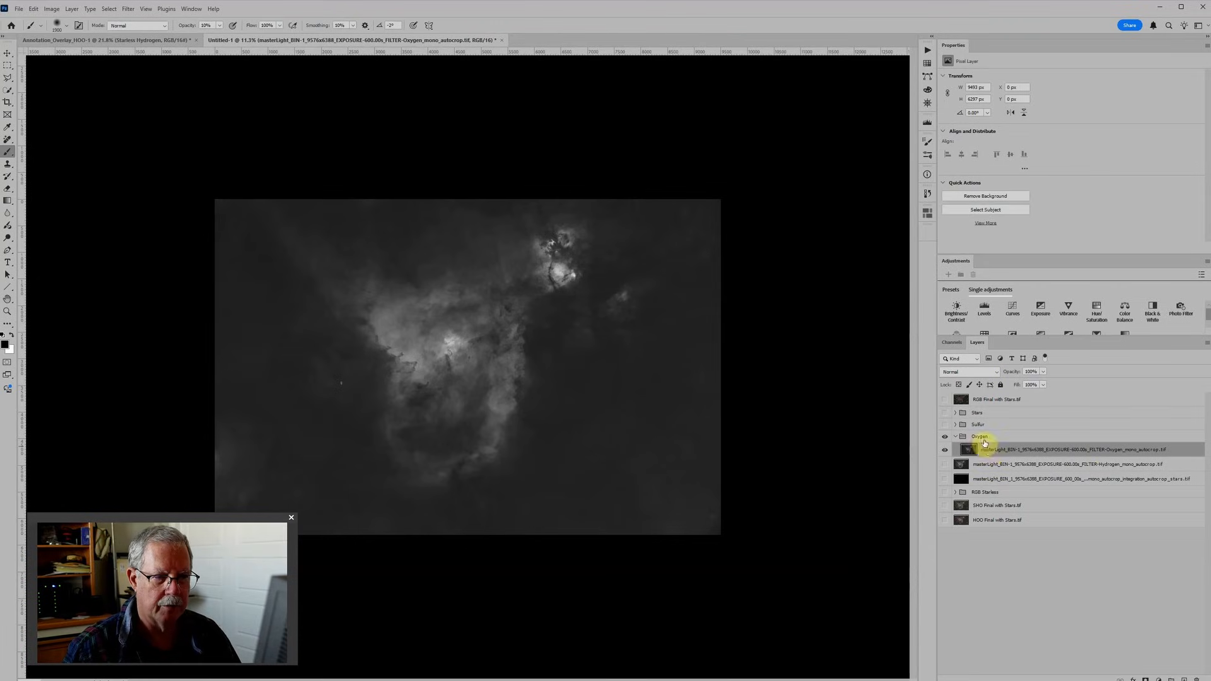
click(984, 308)
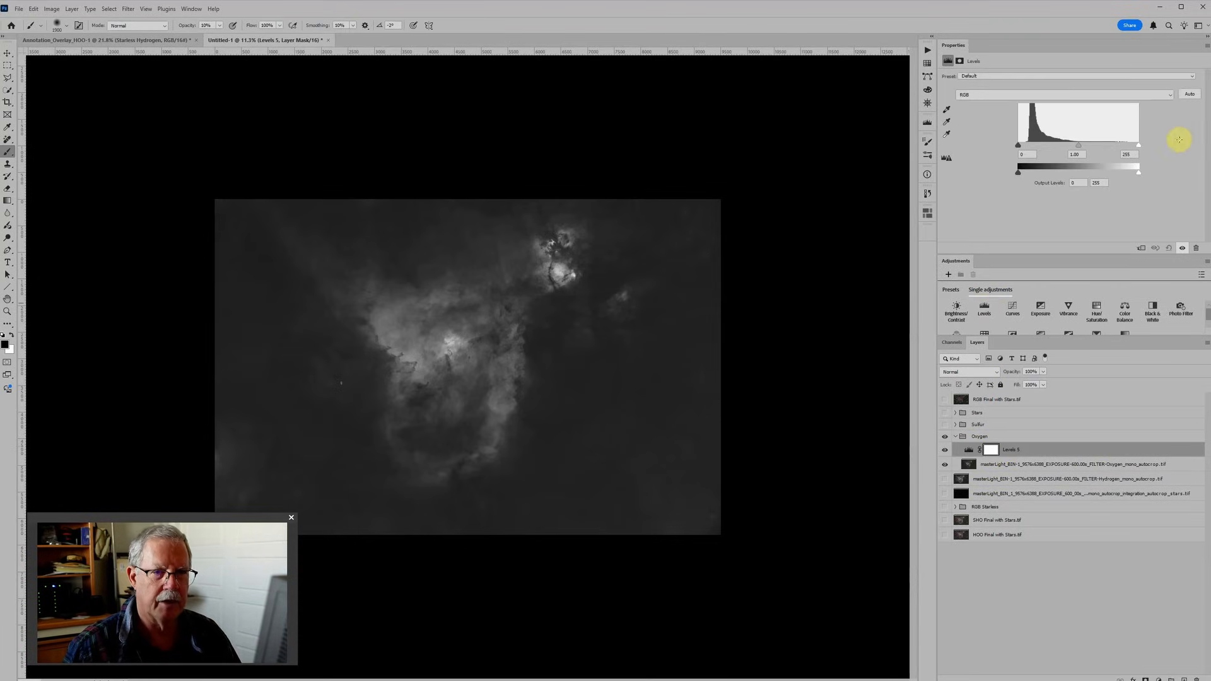
click(1191, 97)
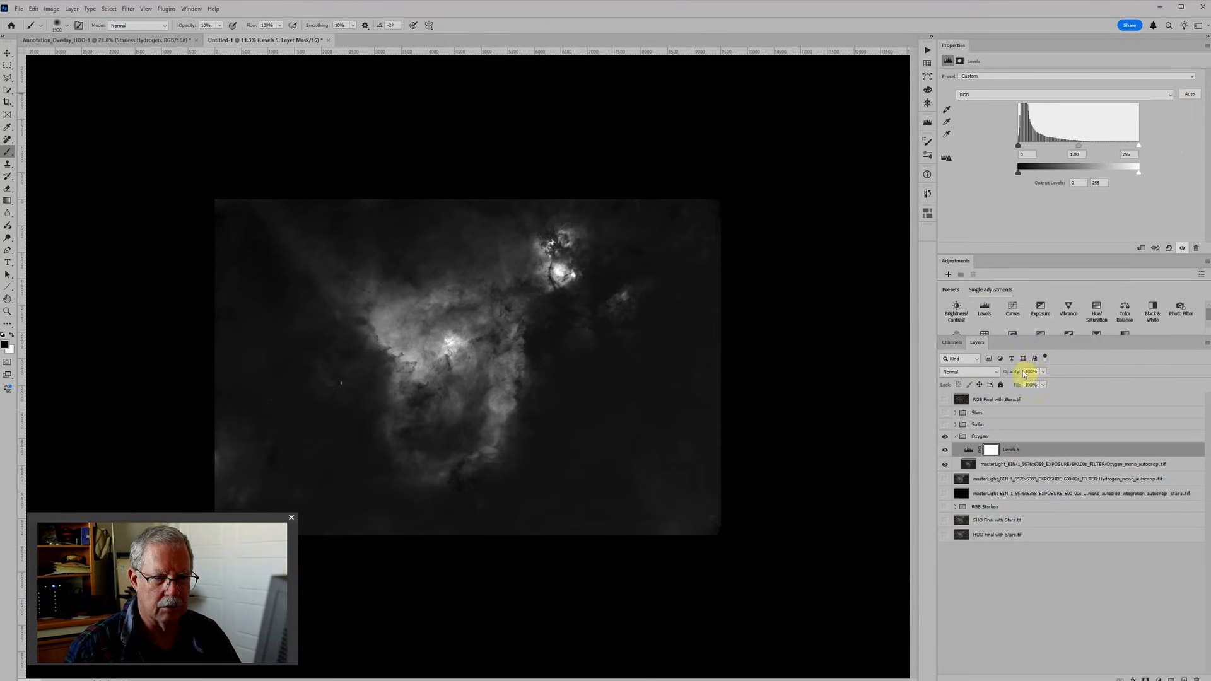
drag(1016, 373, 993, 372)
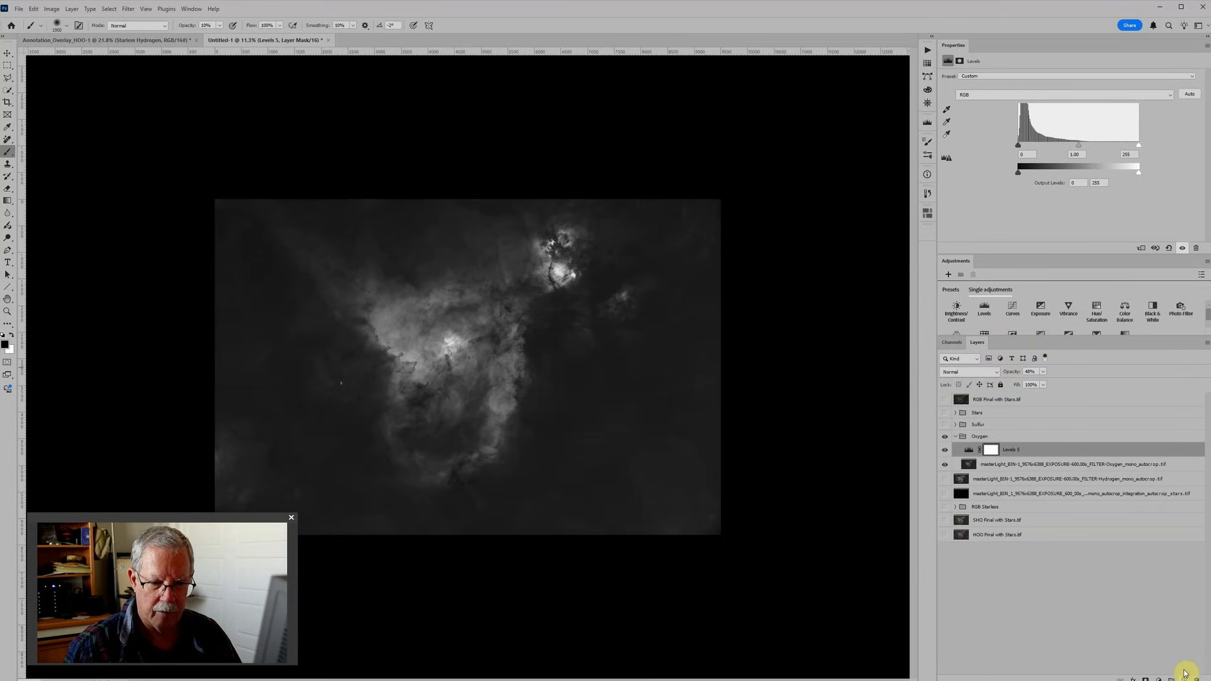
Add an empty Soft Light layer above the Levels adjustment in the Oxygen group, topped by a default Levels adjustment
click(1182, 677)
click(968, 372)
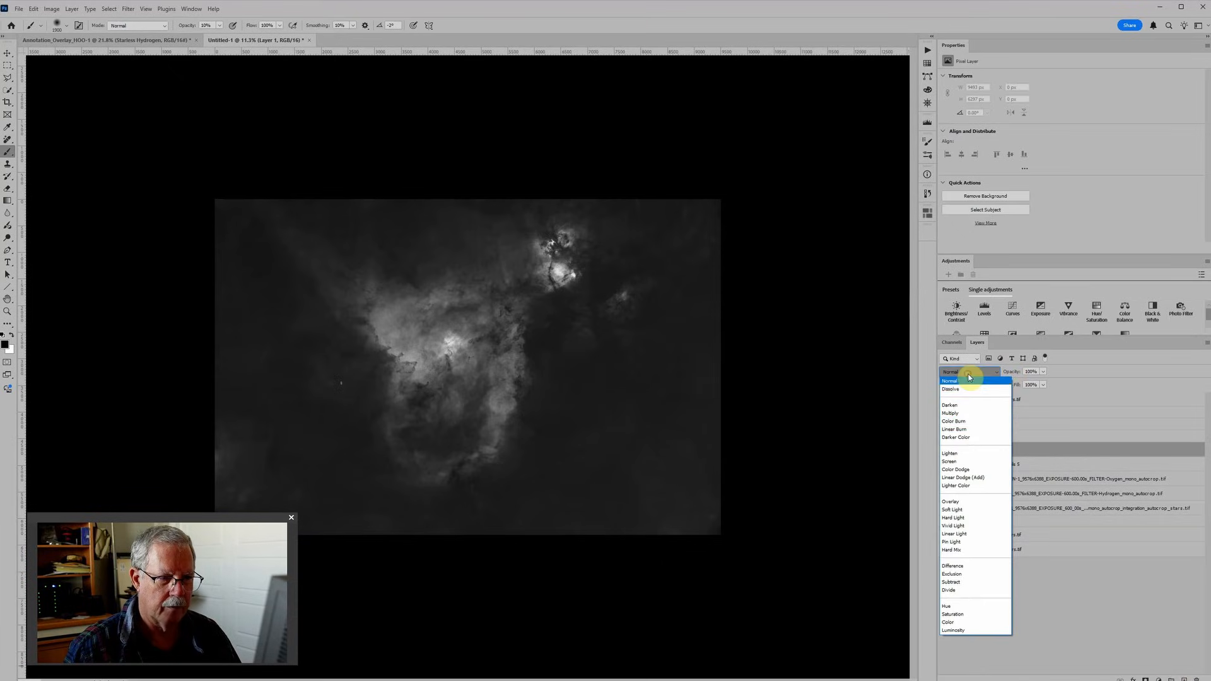
click(963, 509)
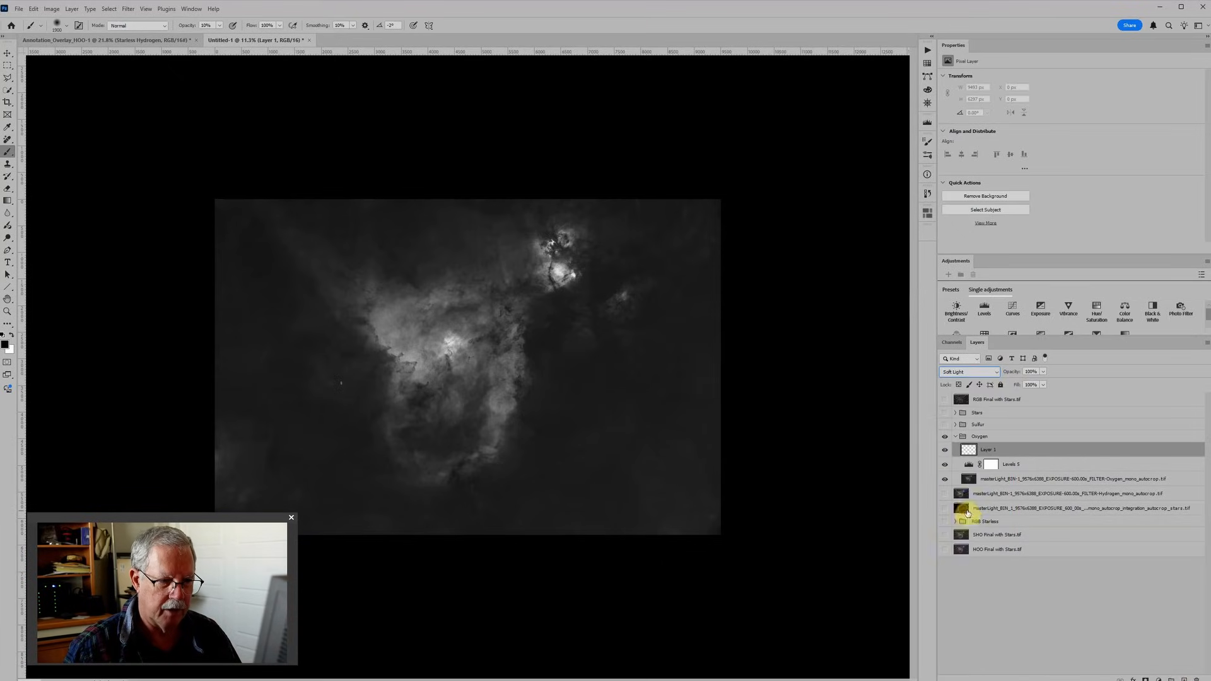
click(985, 309)
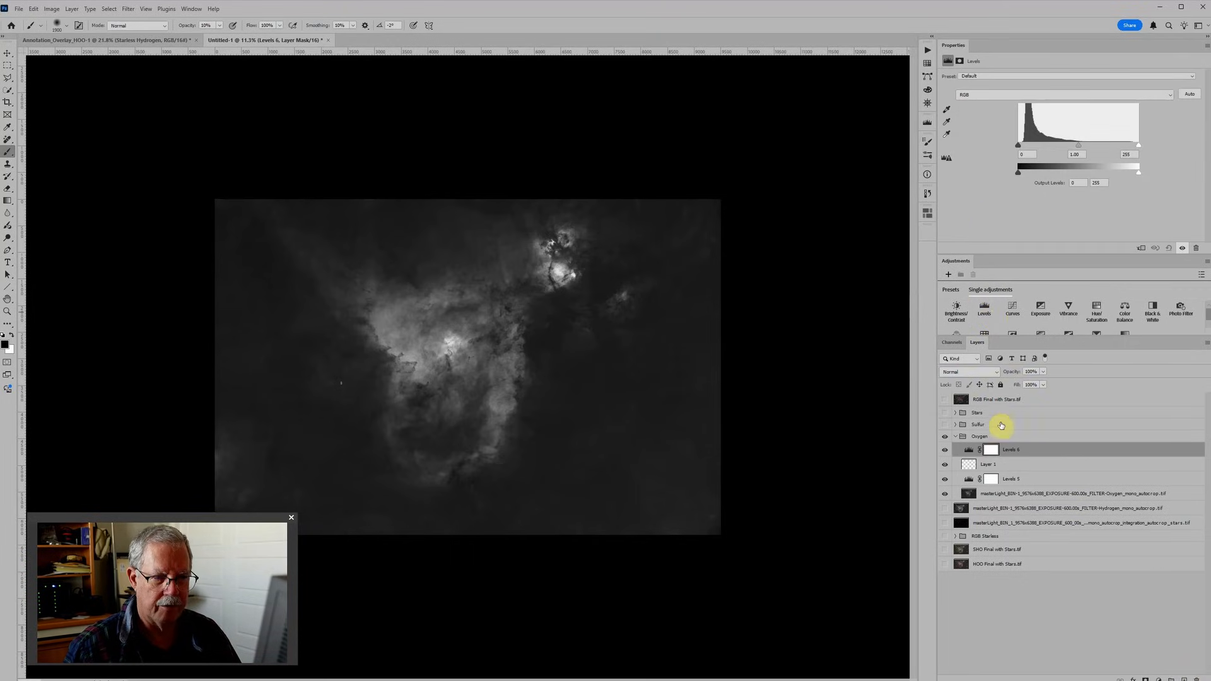
Colorize the oxygen image blue with a new Hue/Saturation adjustment set to hue 240, saturation 100 and lightness -49
click(1096, 310)
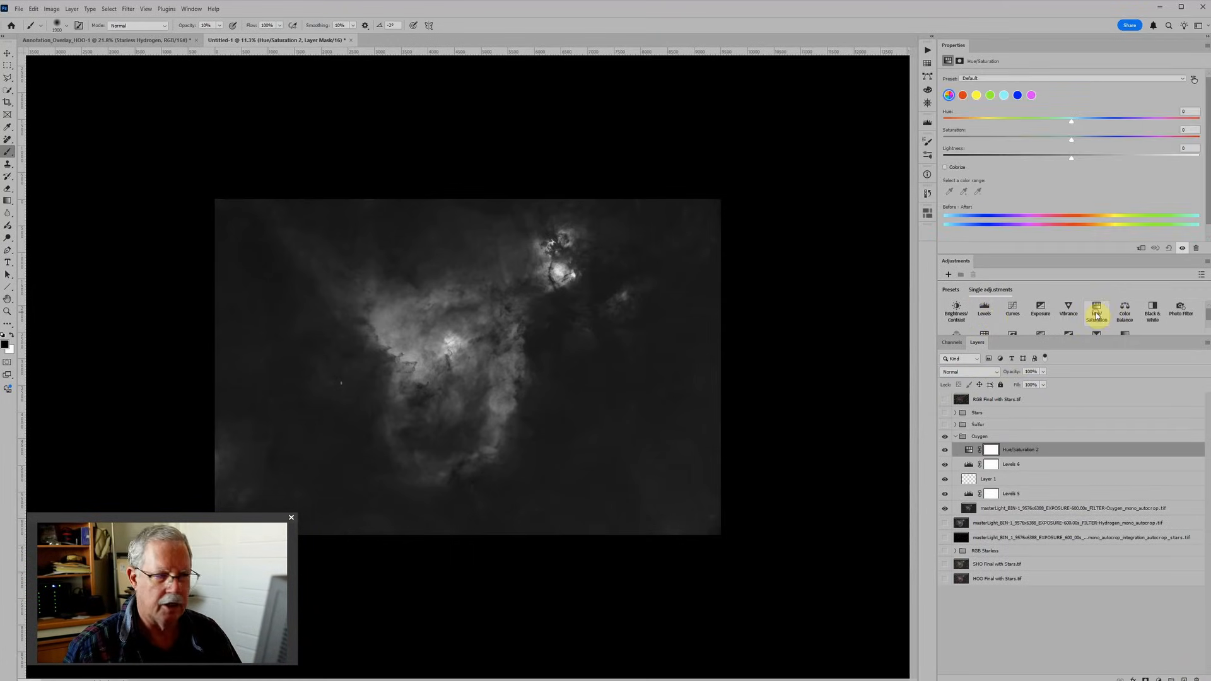
click(955, 168)
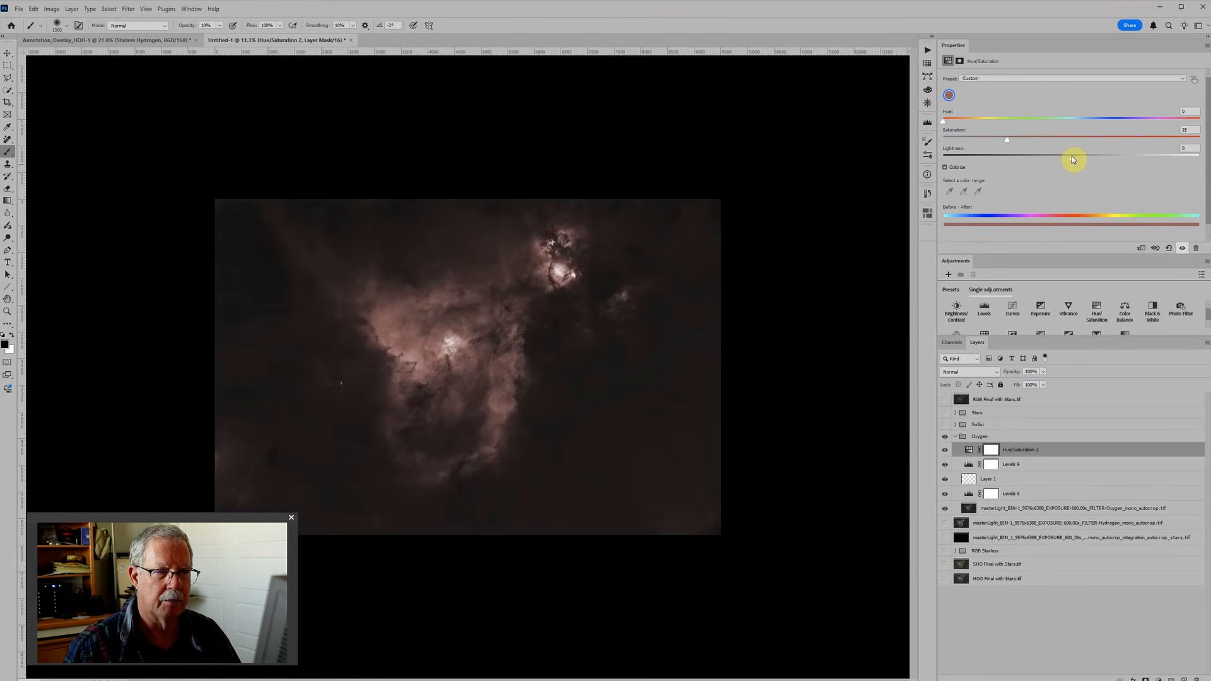
drag(1072, 160, 1013, 167)
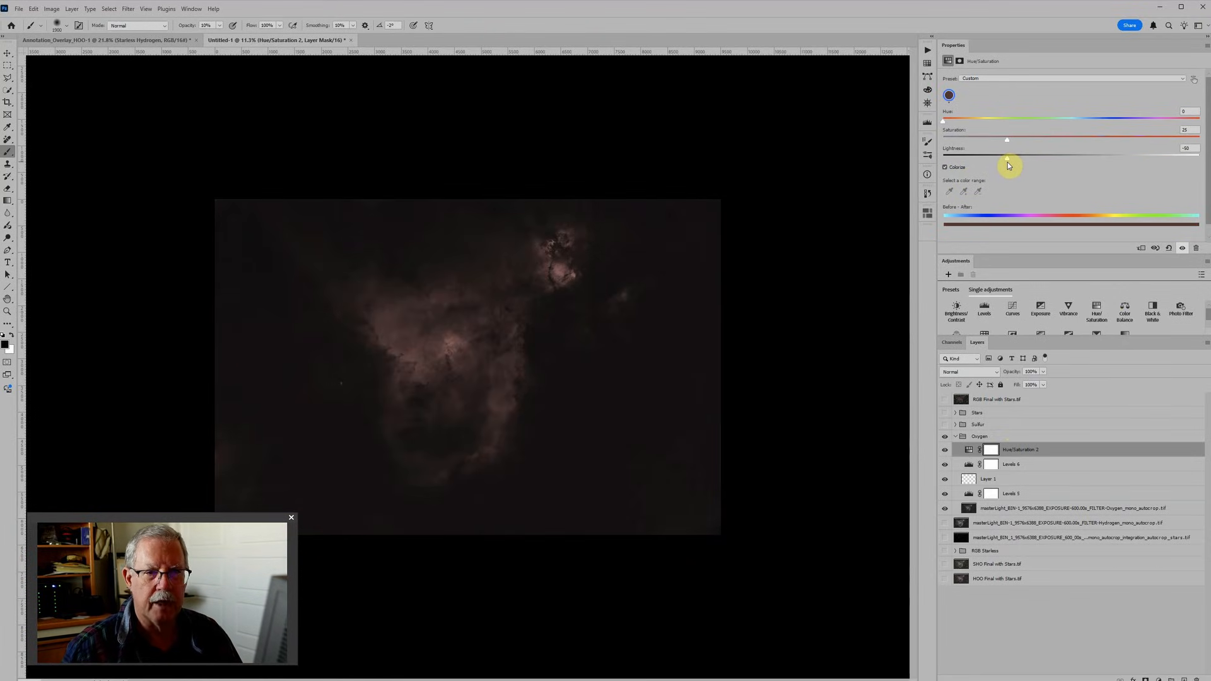
drag(1007, 137, 1198, 137)
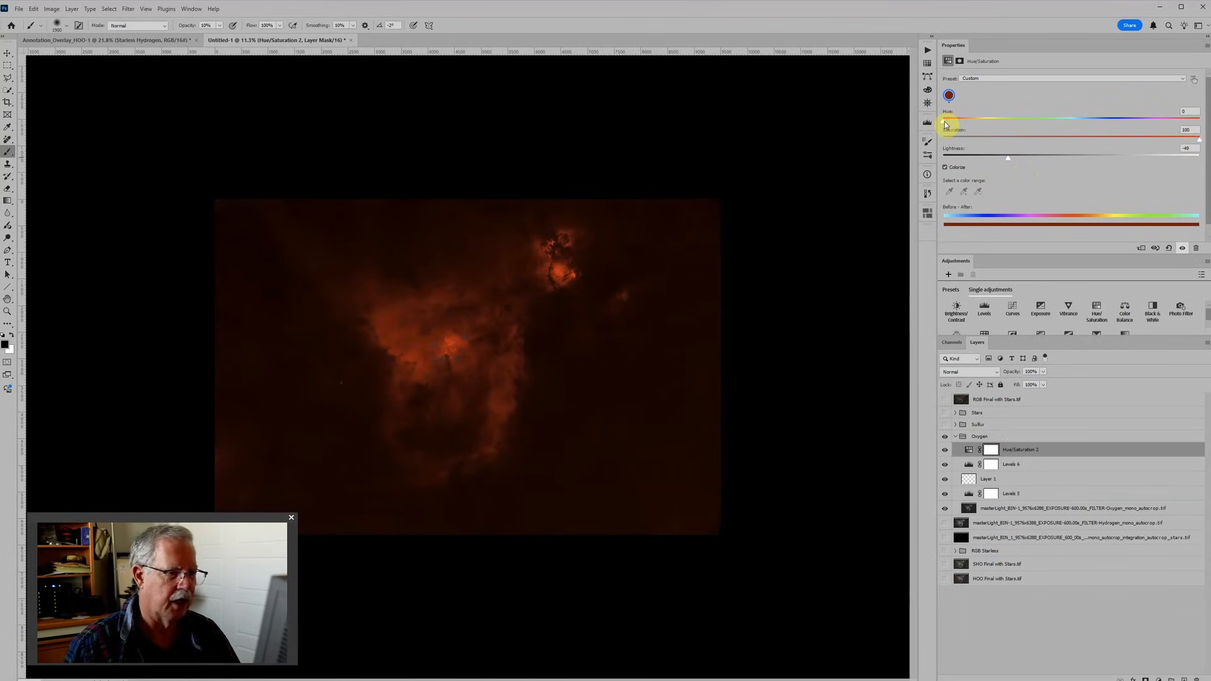
drag(945, 121, 1114, 119)
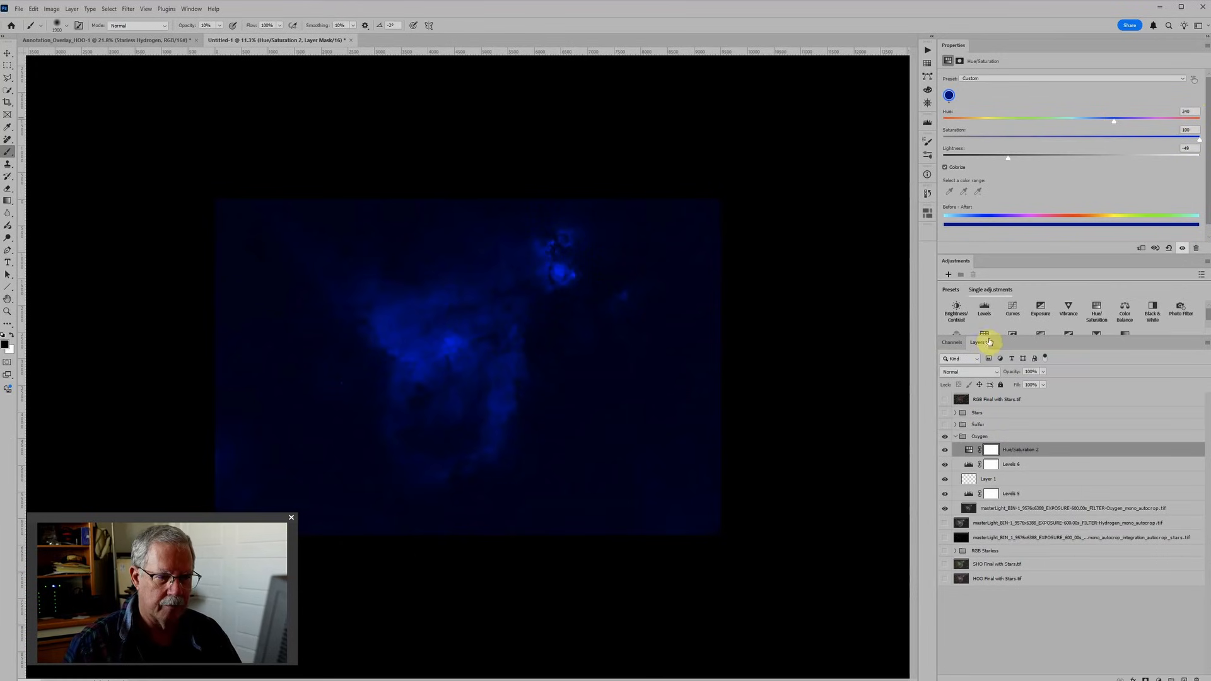
Collapse and hide the Oxygen group and display only the Hydrogen filter layer
click(957, 436)
click(945, 436)
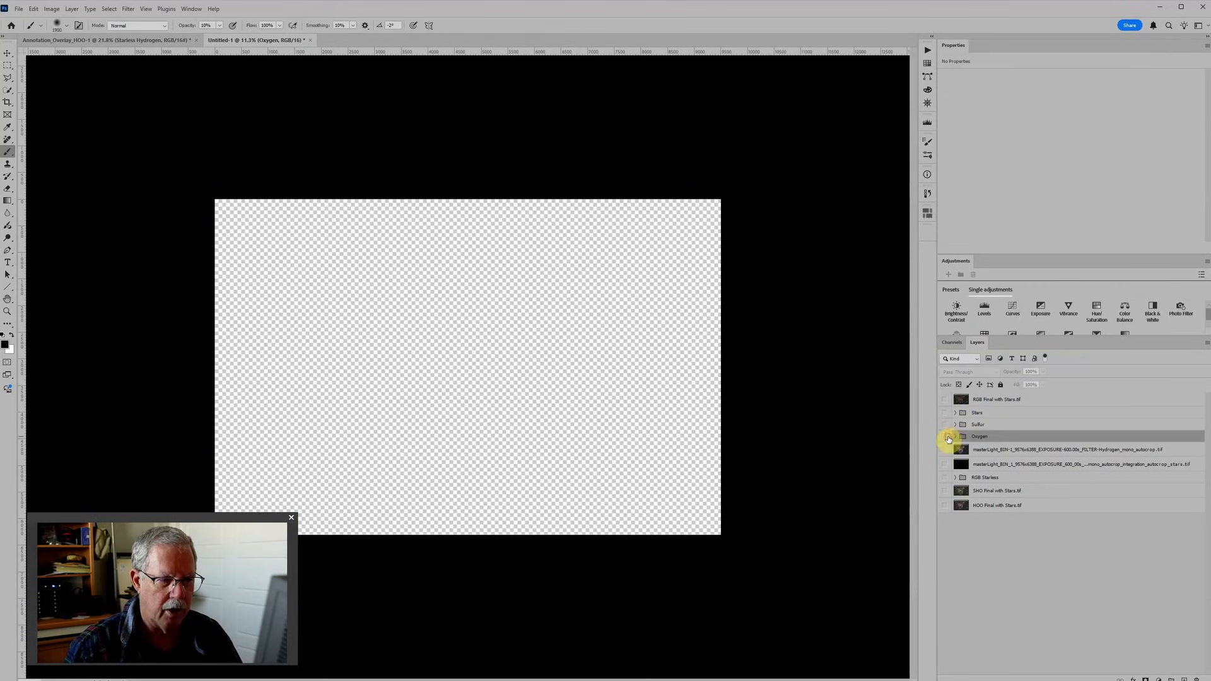
click(946, 450)
click(973, 451)
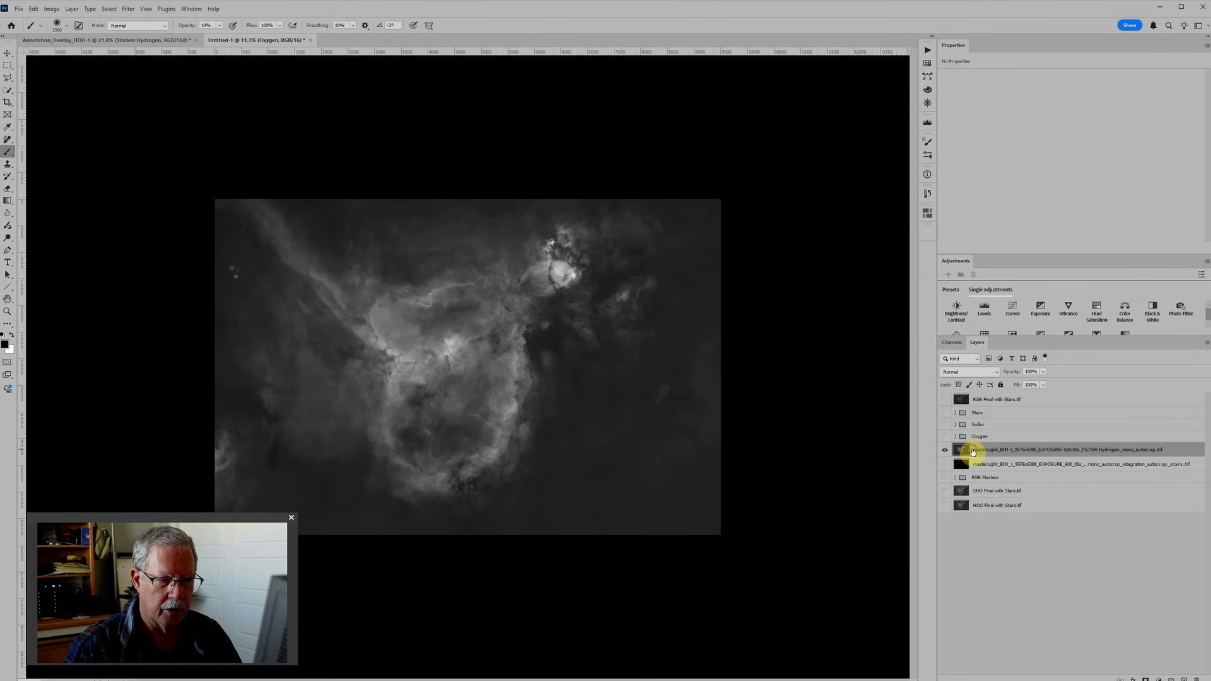
Group the Hydrogen filter layer and name the group Hydrogen
key(ctrl+g)
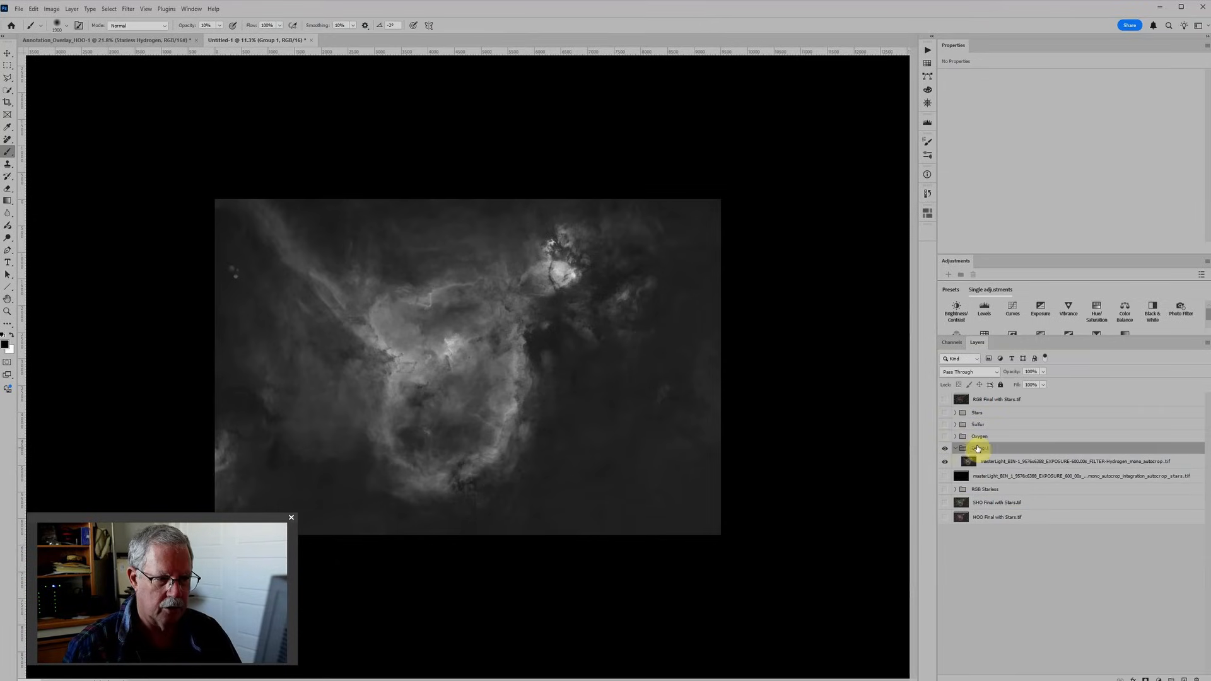
text(Hydr)
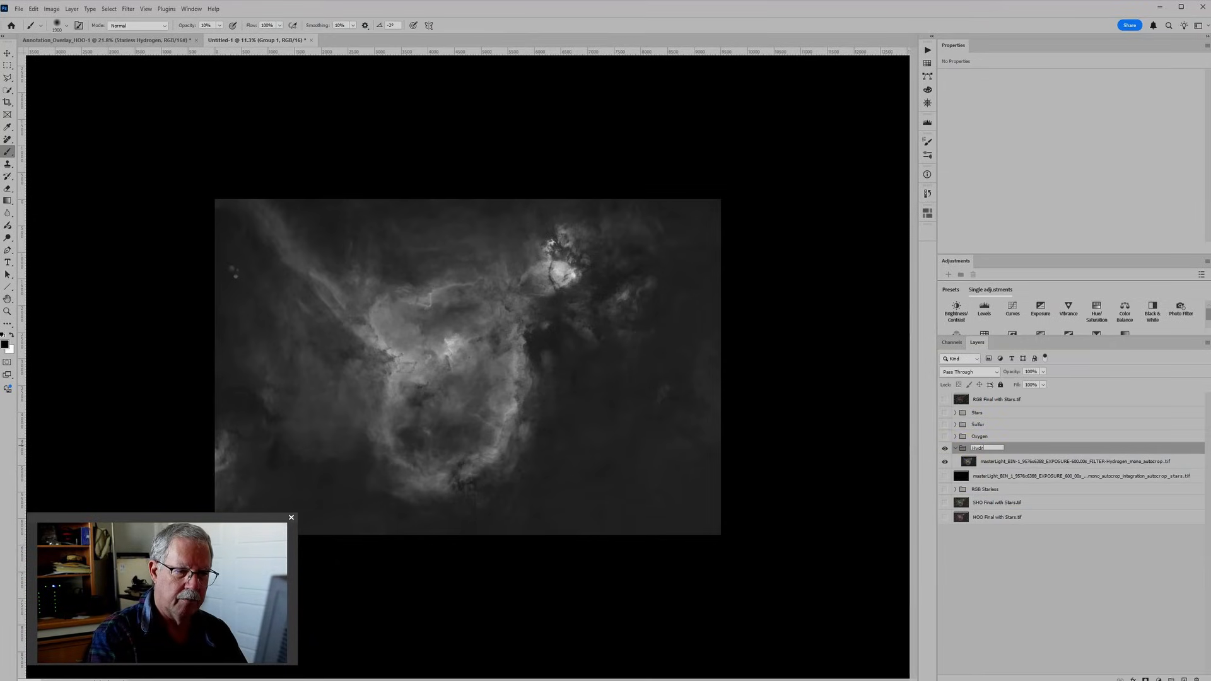
text(ogen)
click(969, 445)
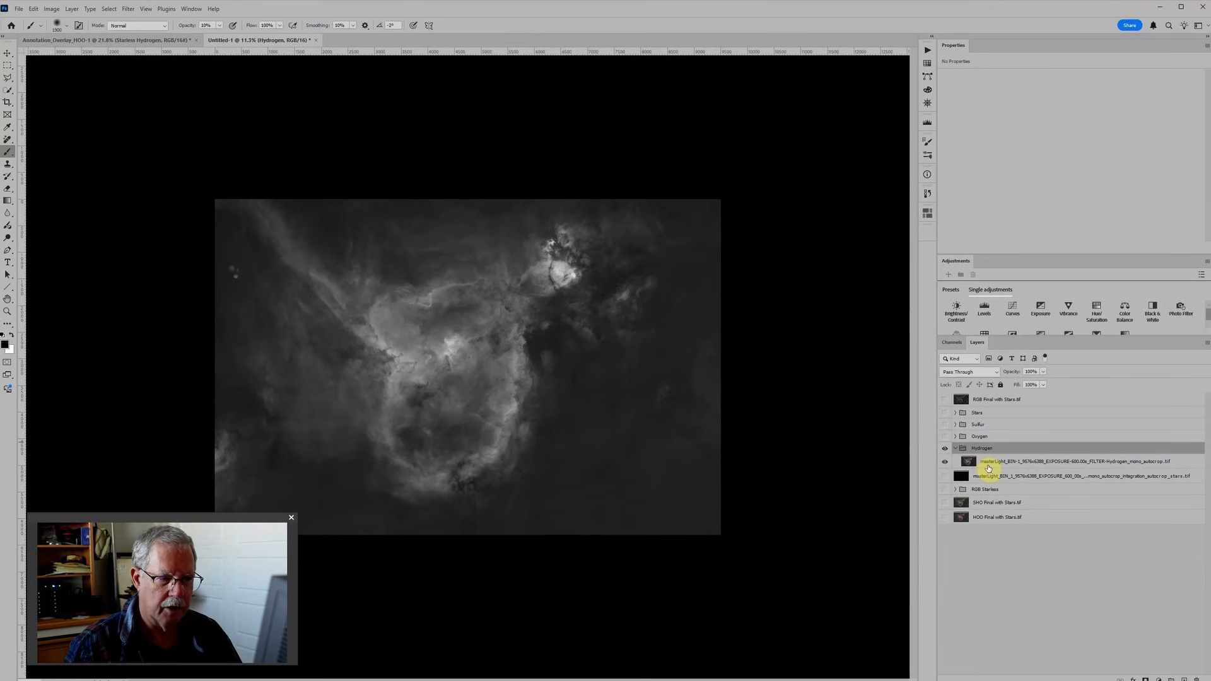
Add an Auto-corrected Levels adjustment above the Hydrogen filter layer and reduce its opacity to 52%
click(993, 463)
click(985, 309)
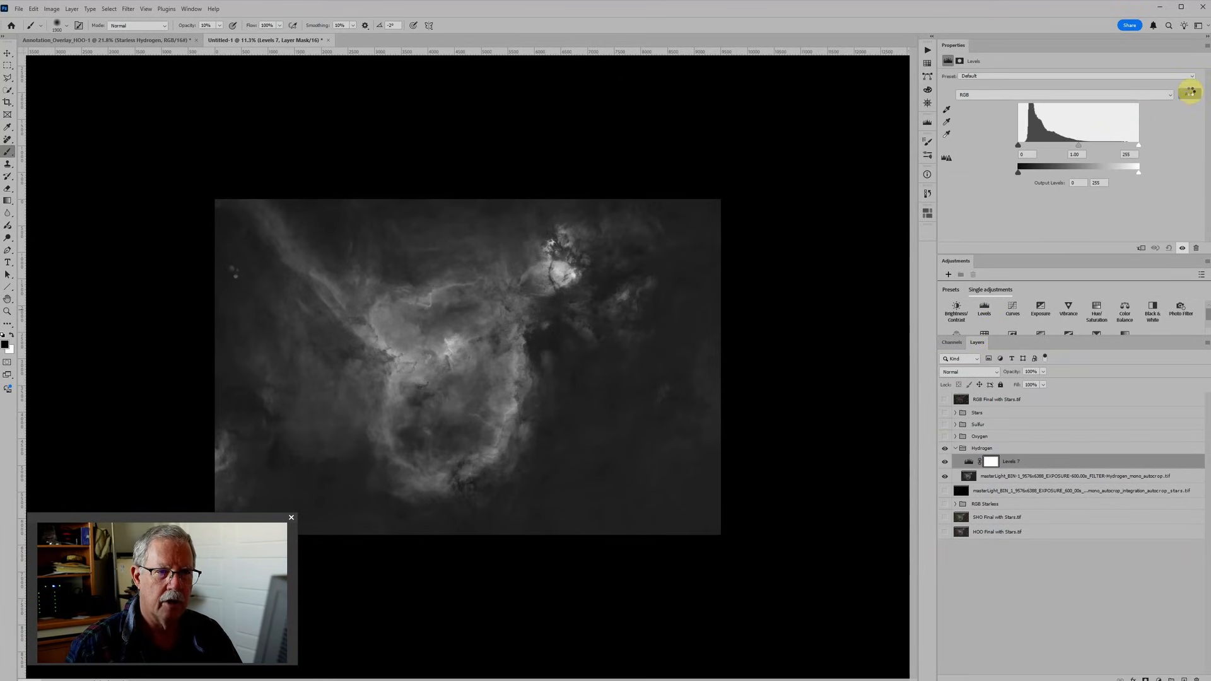
click(1188, 94)
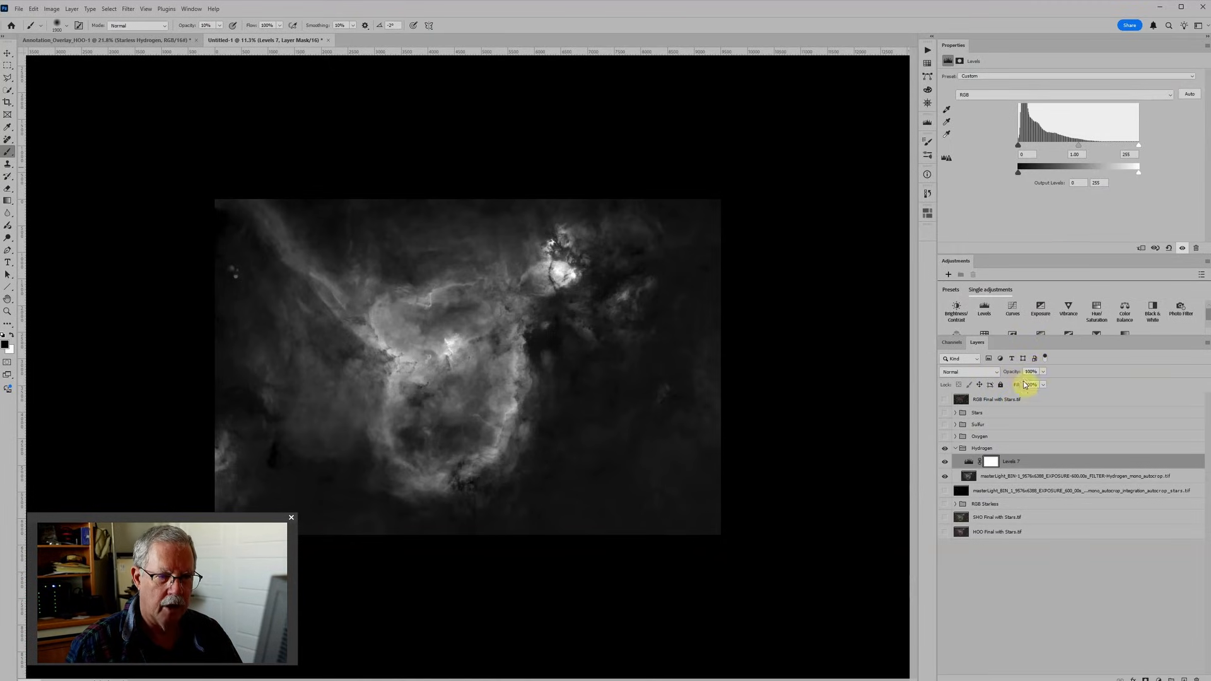
drag(1018, 373, 995, 374)
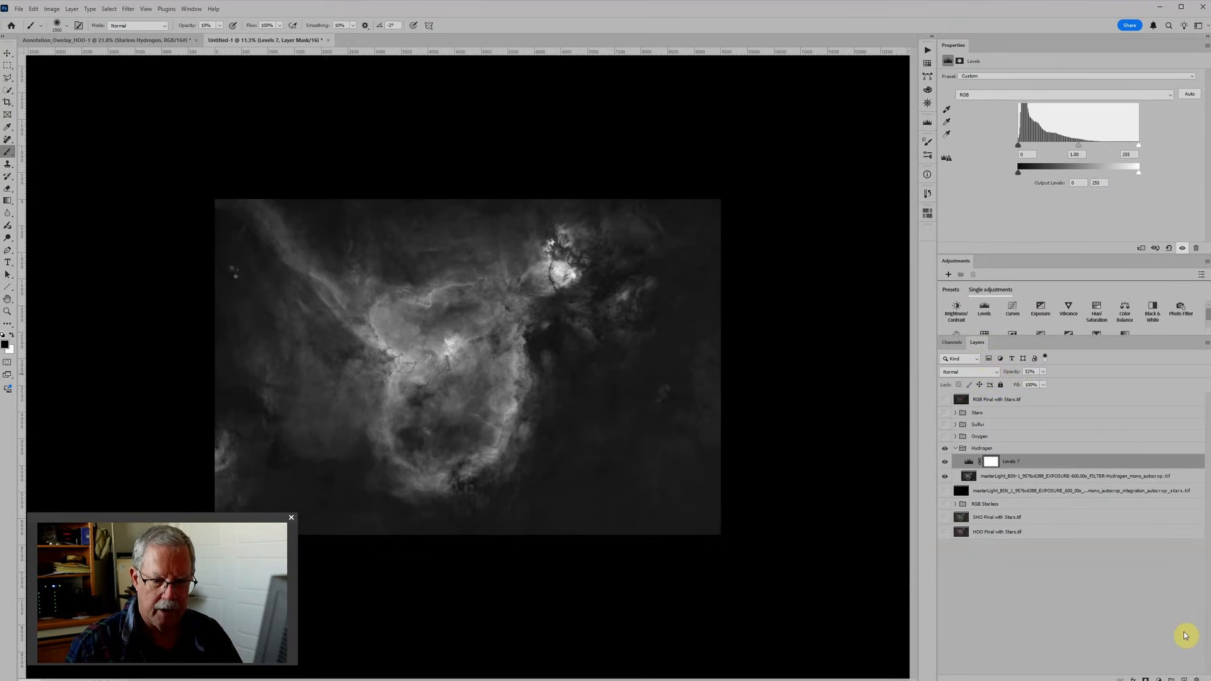
Add an empty Soft Light layer above the Levels adjustment in the Hydrogen group, topped by a default Levels adjustment
click(1183, 679)
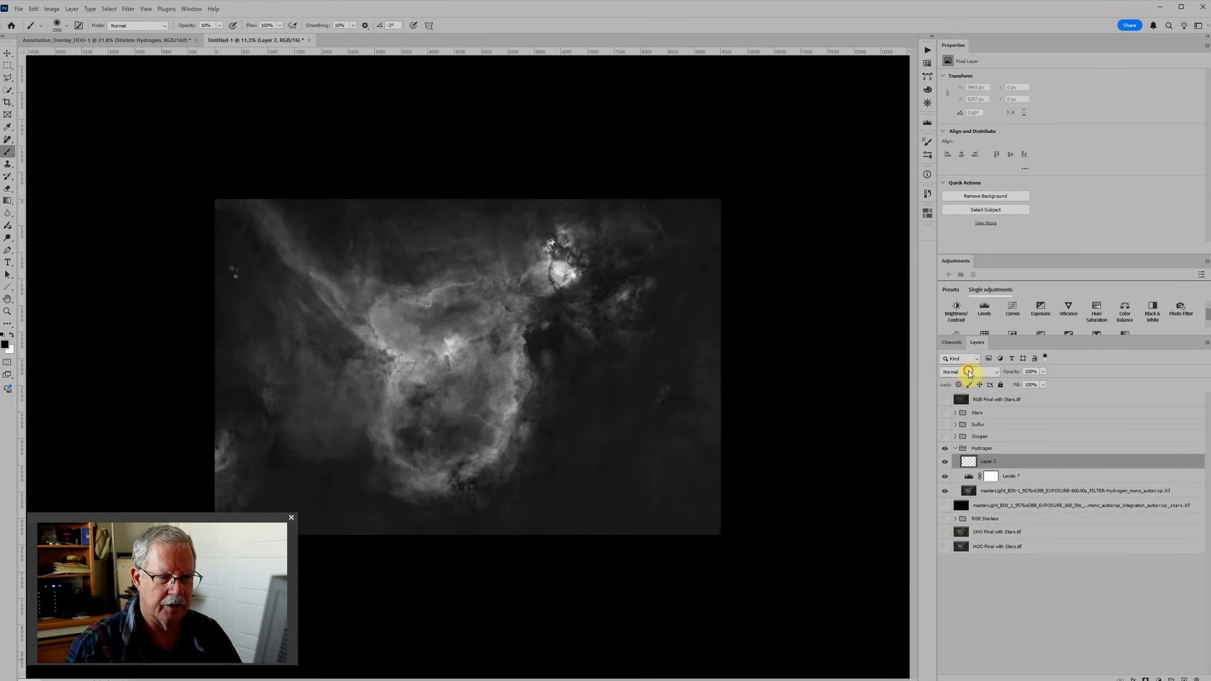
click(968, 372)
click(958, 510)
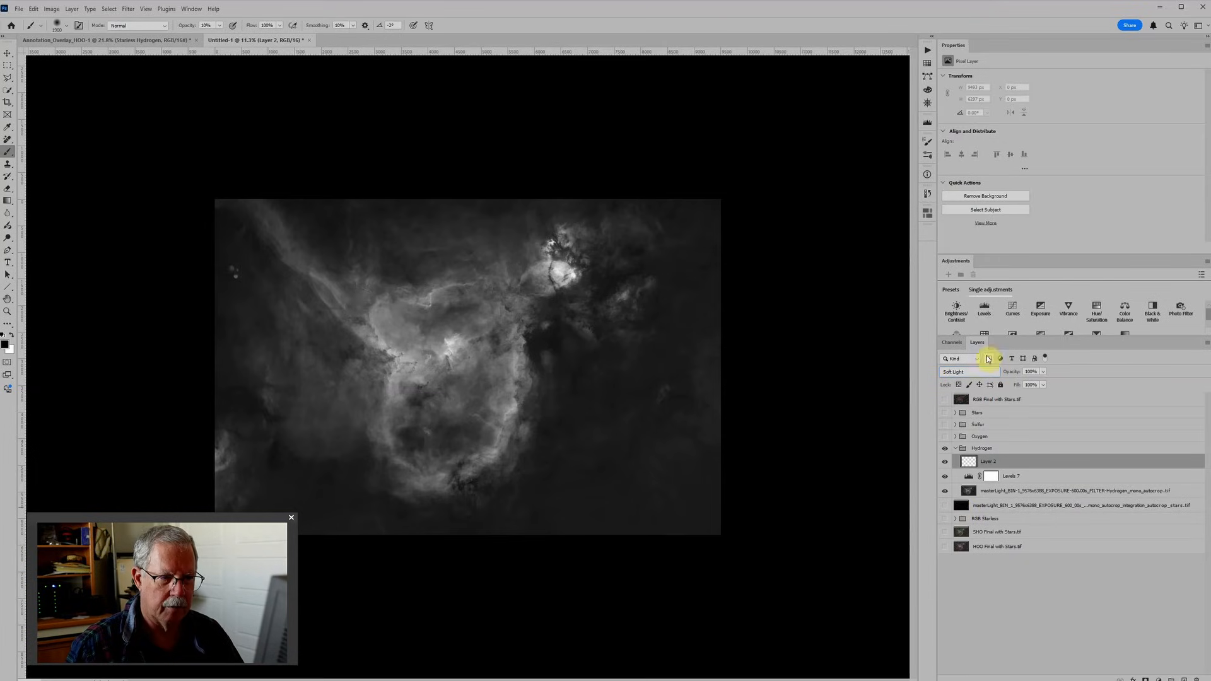
click(984, 310)
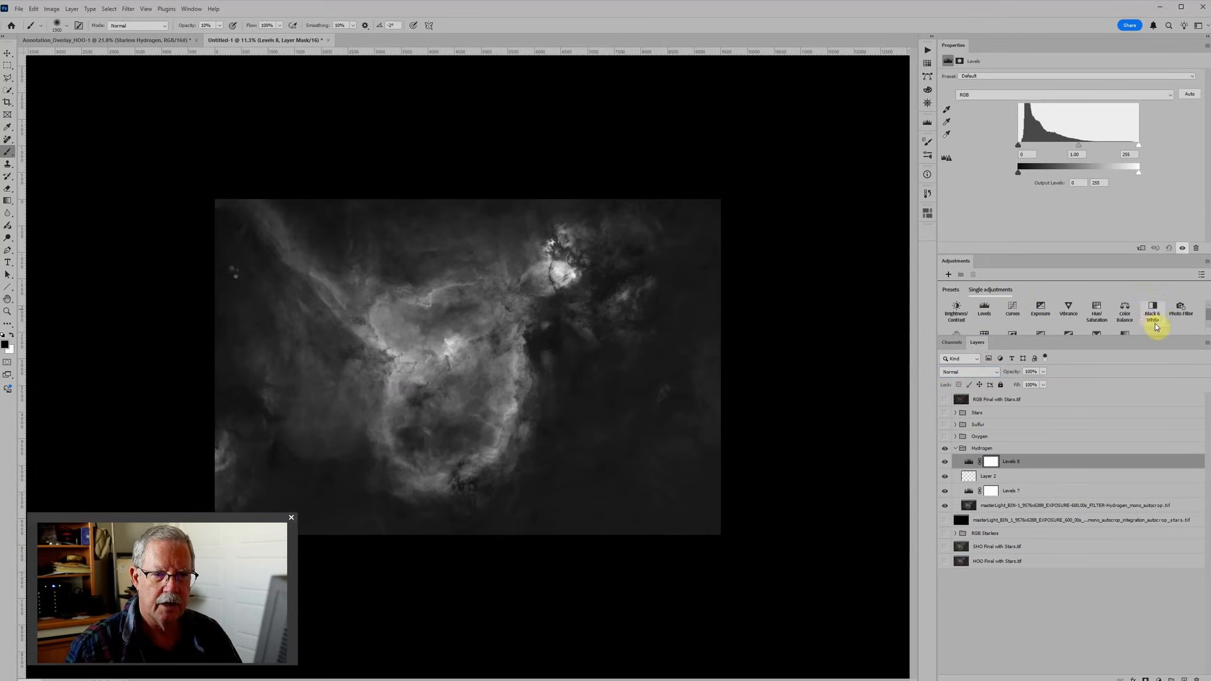
Colorize the hydrogen image green with a new Hue/Saturation adjustment set to hue 120, saturation 100 and lightness -50
click(1100, 315)
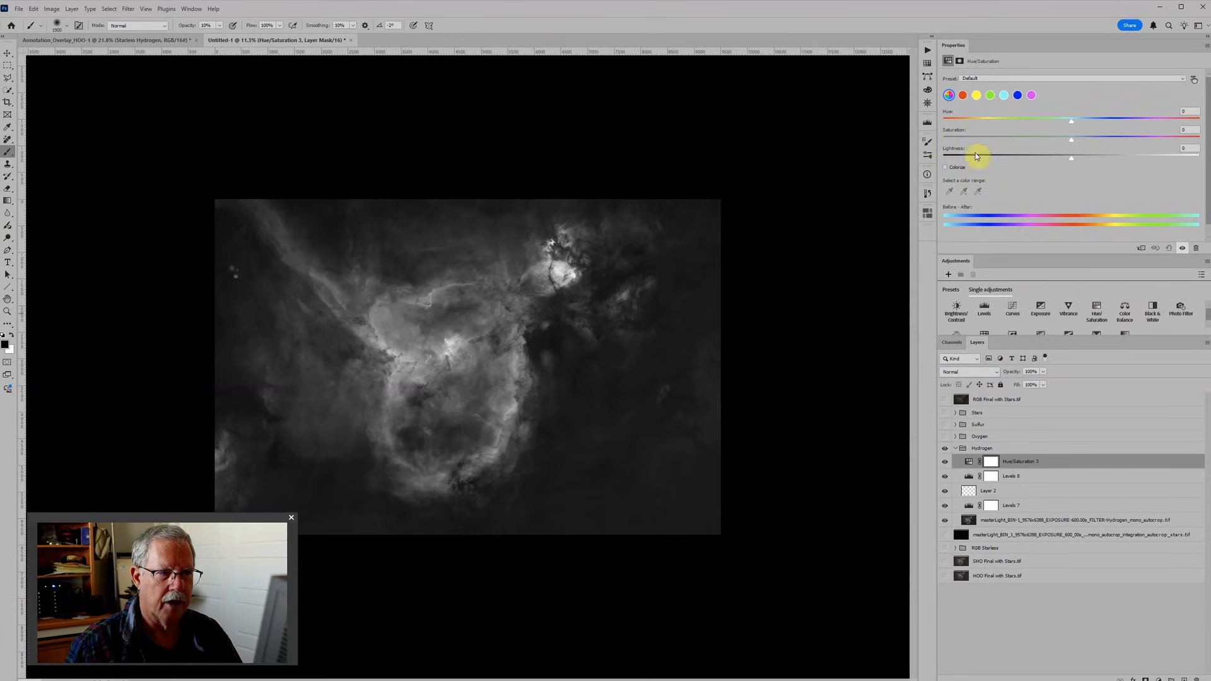
click(953, 167)
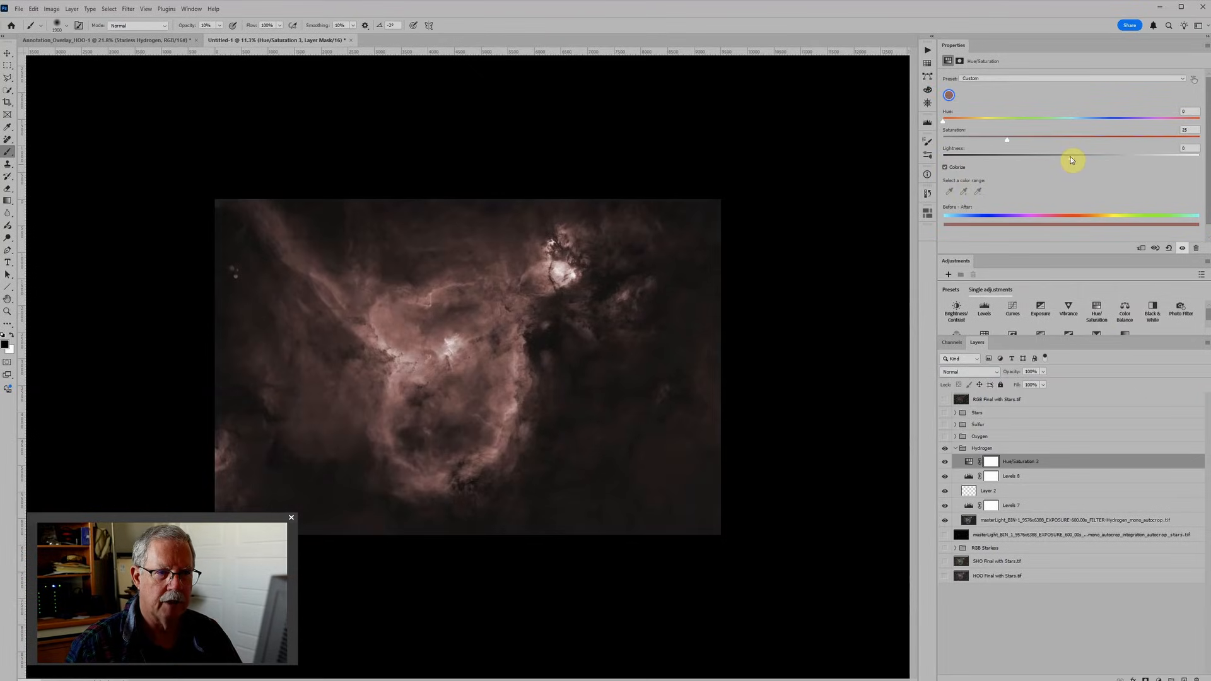
drag(1071, 158, 1006, 162)
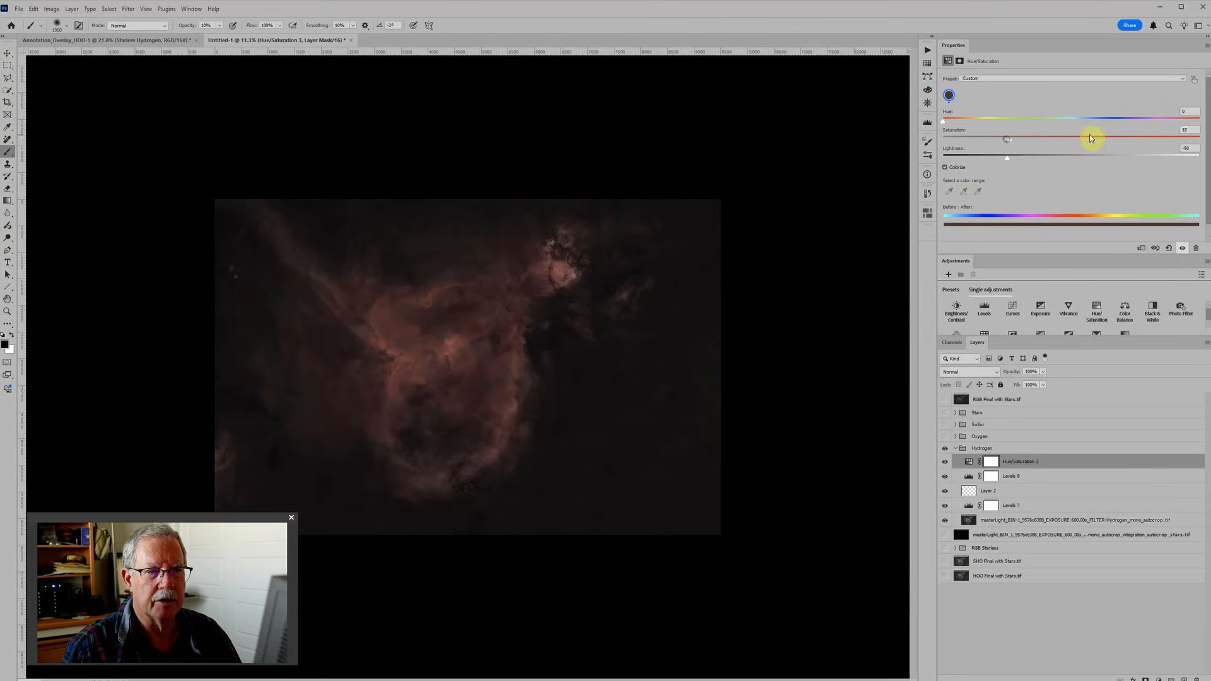
drag(1091, 138, 1199, 138)
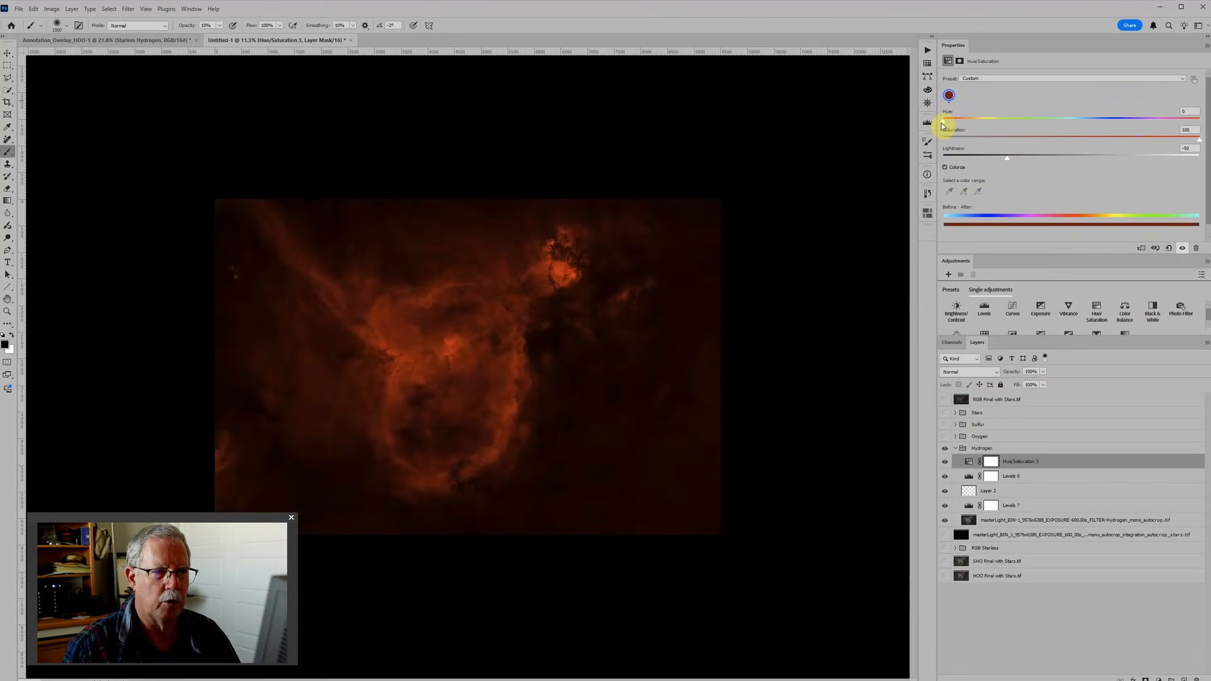
drag(941, 123, 1027, 125)
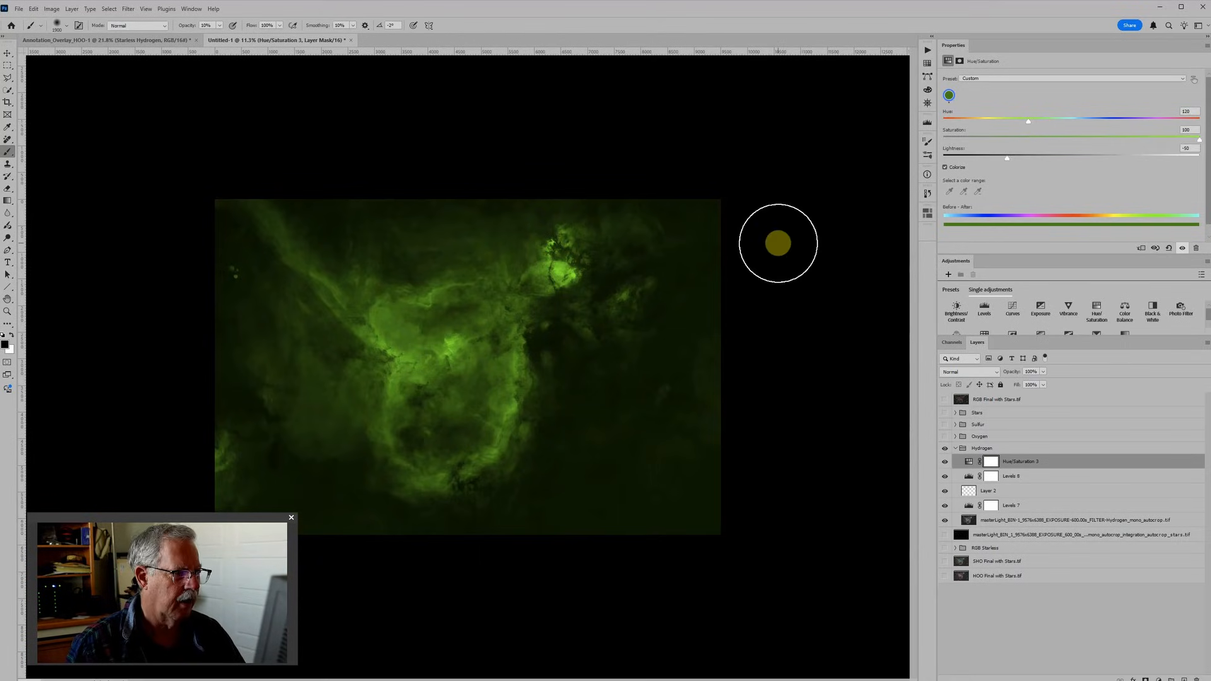
Preview the colorized Oxygen and Sulfur groups, collapse the Hydrogen group and return to showing only Hydrogen
click(944, 436)
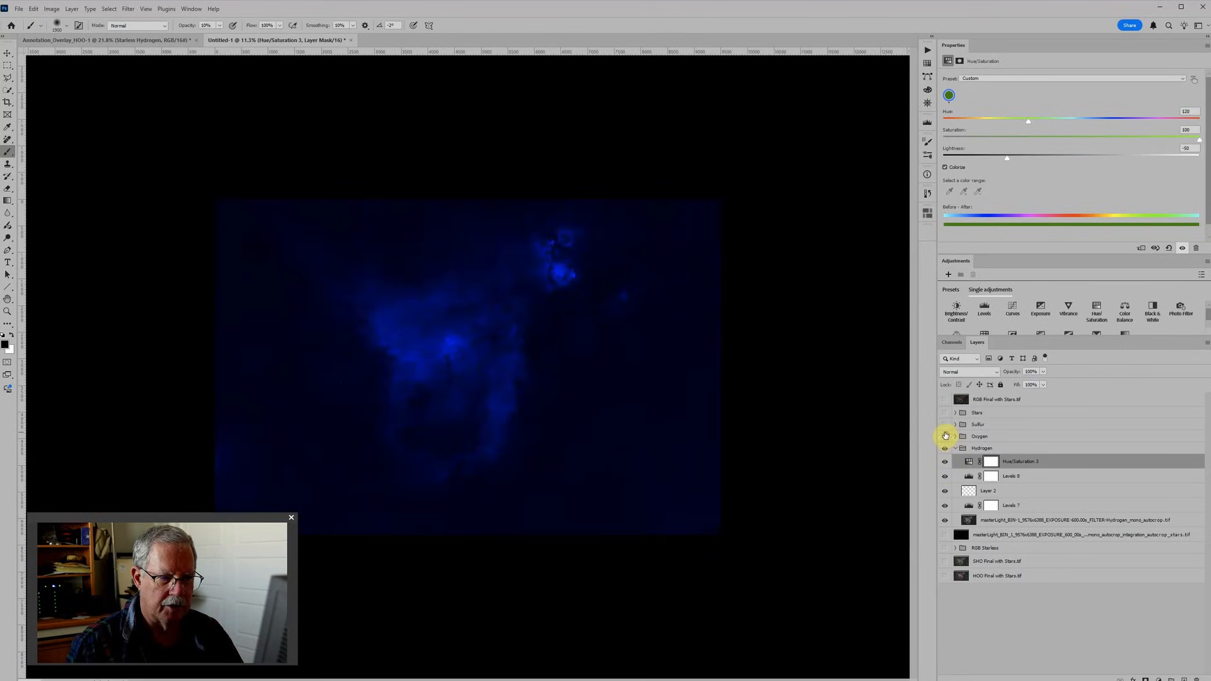
click(946, 426)
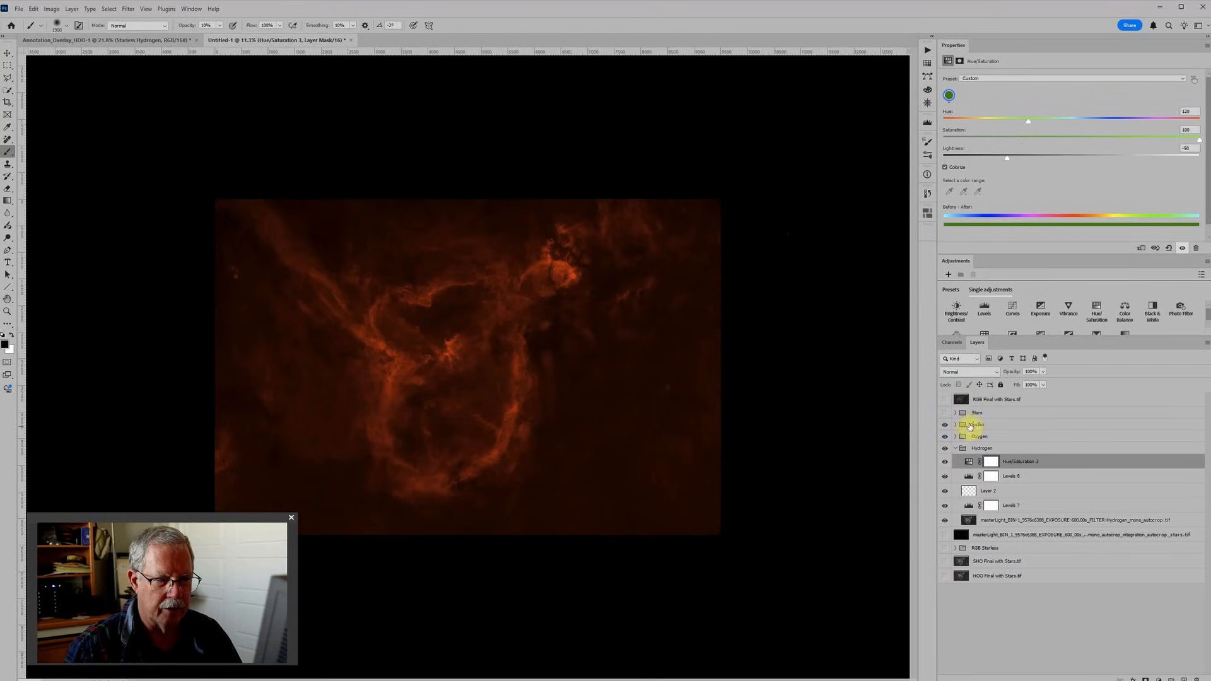
click(954, 450)
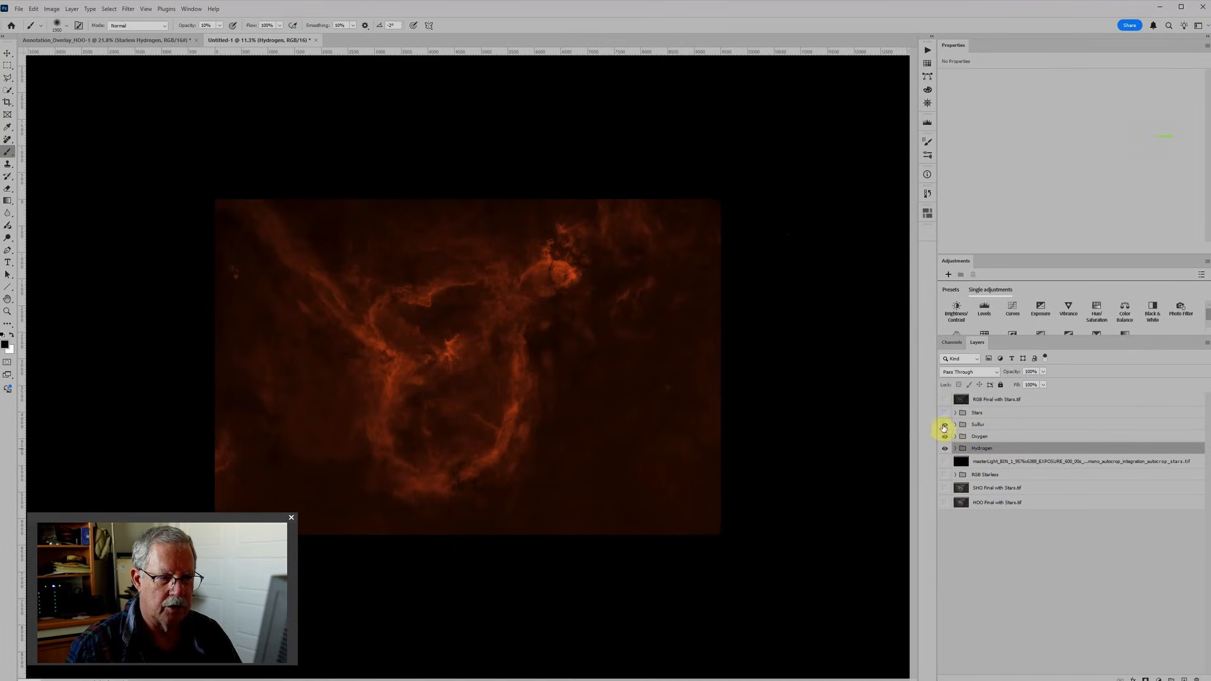
click(944, 424)
click(944, 436)
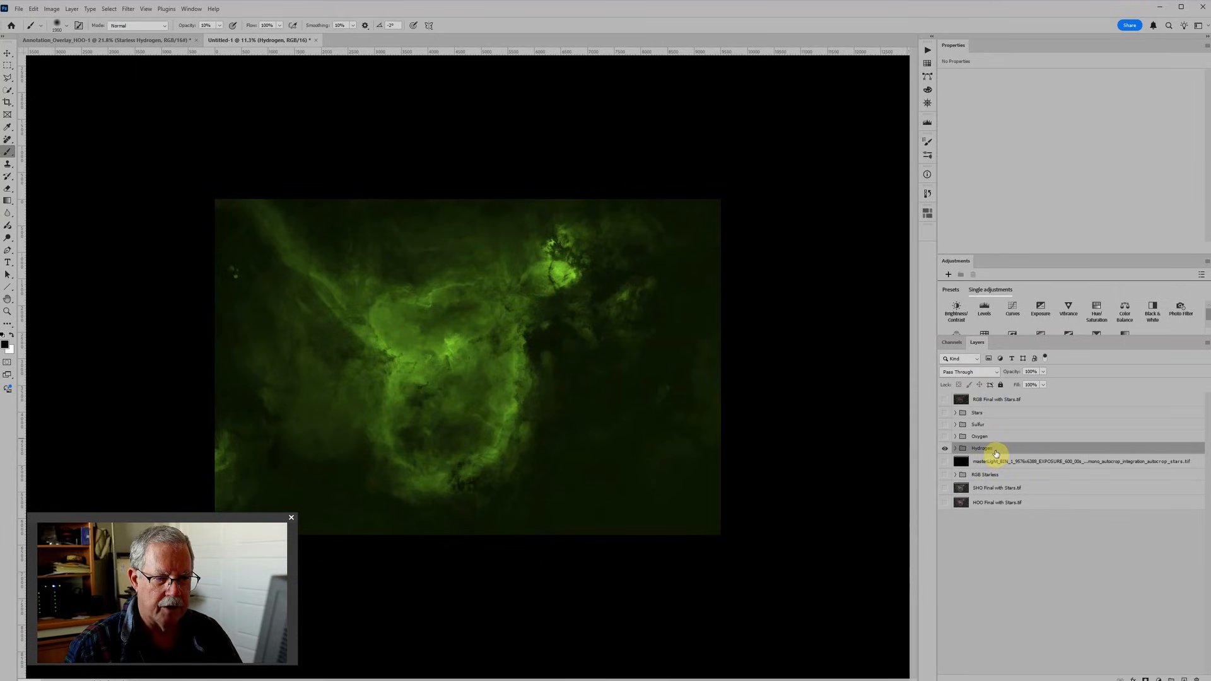
Set the Hydrogen group's blend mode to Screen, then show the Oxygen group and blend it with Screen too
click(997, 372)
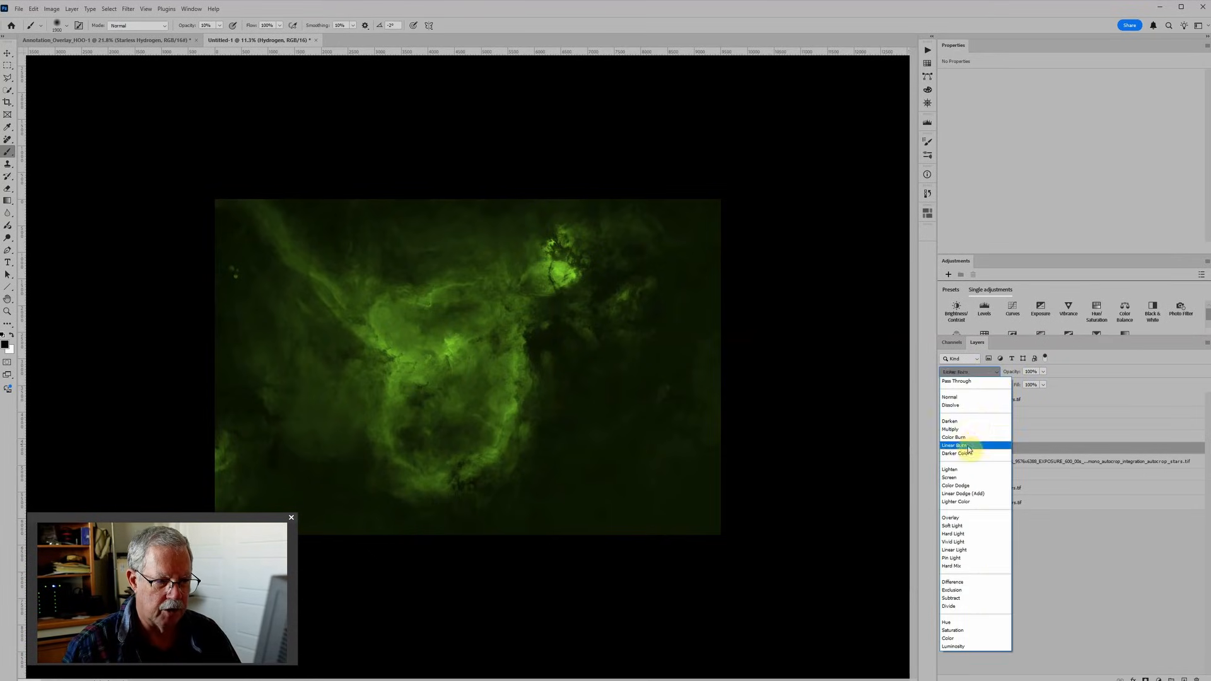
click(957, 478)
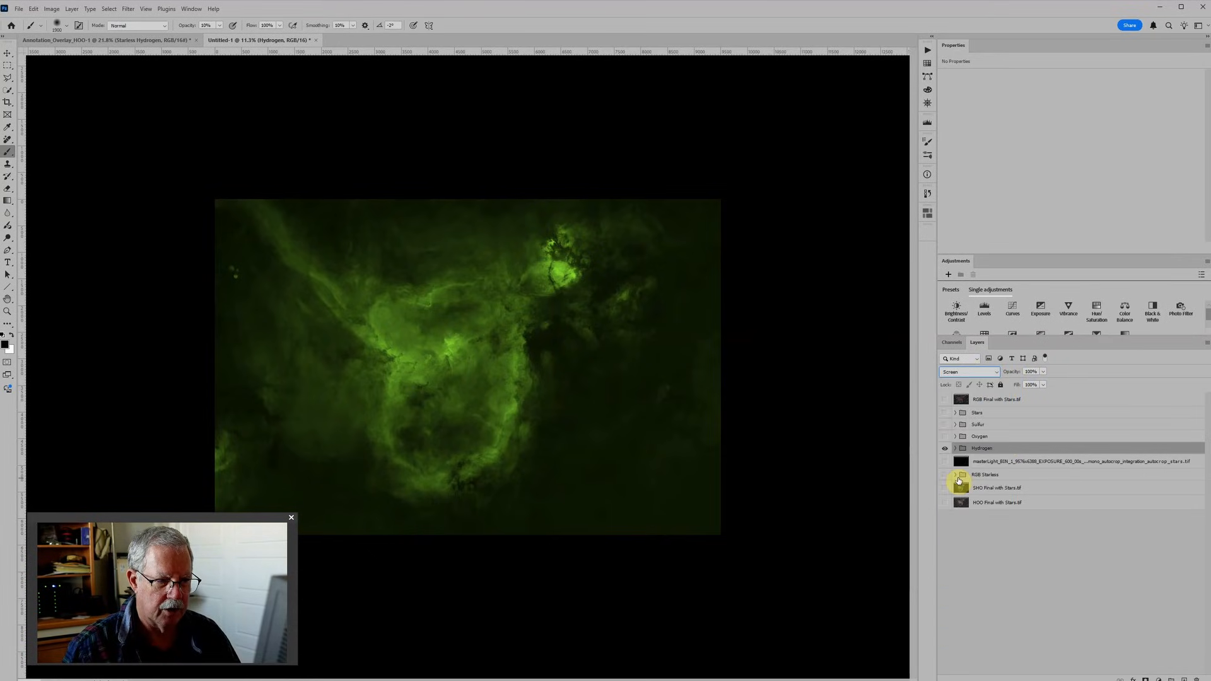
click(945, 436)
click(962, 436)
click(971, 373)
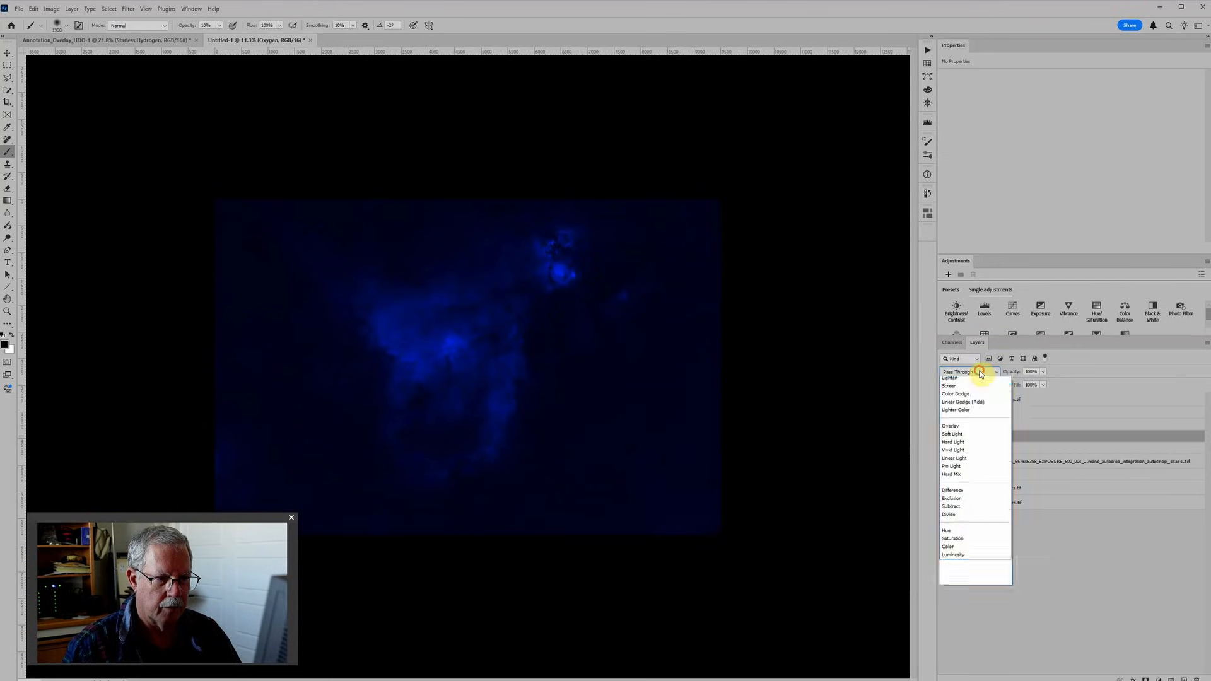
click(961, 477)
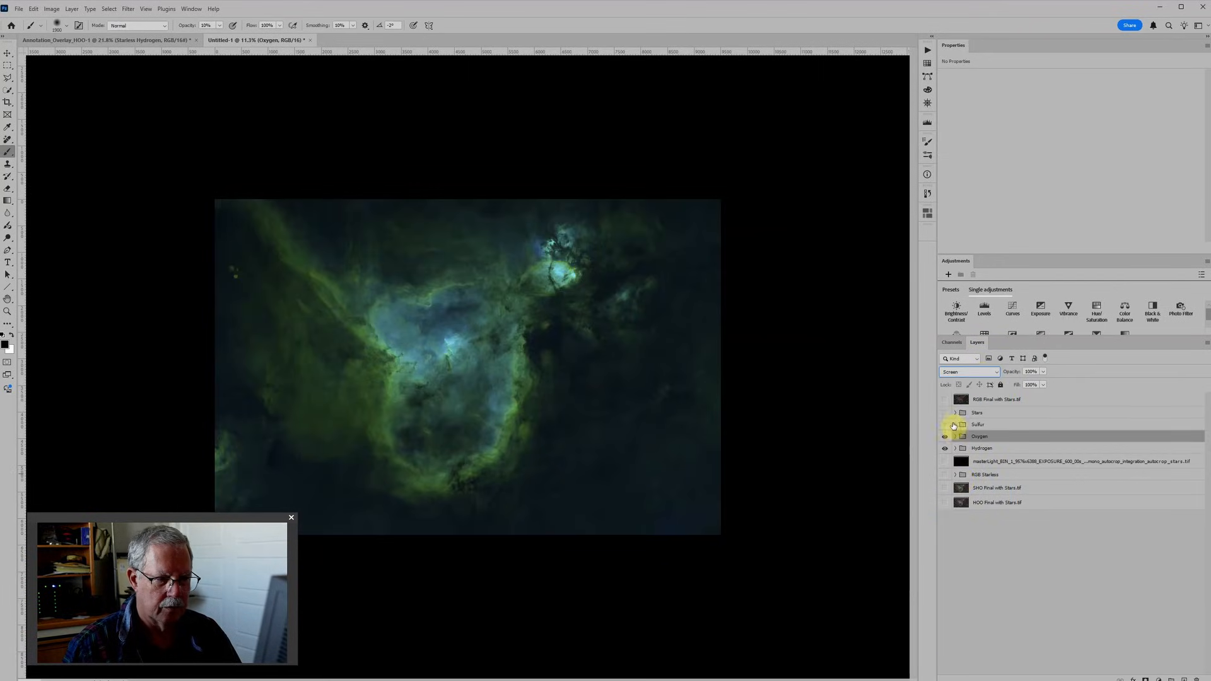
Show the Sulfur group and set its blend mode to Screen over the Oxygen and Hydrogen groups
click(945, 424)
click(971, 424)
click(971, 372)
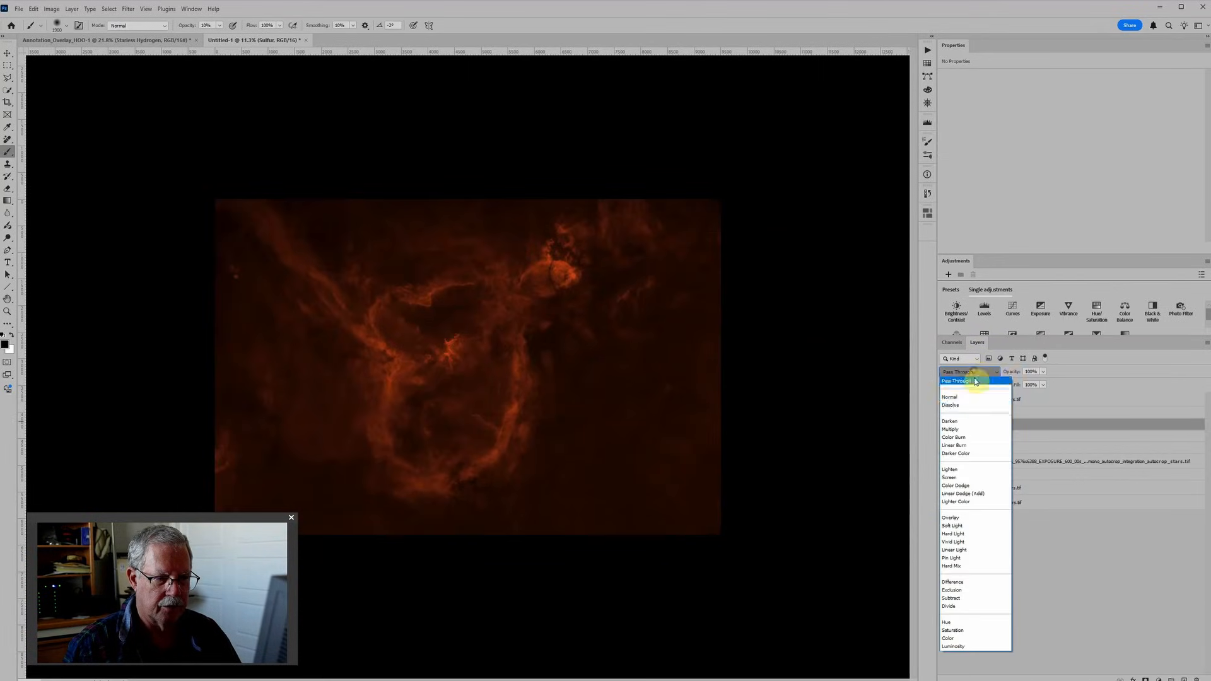
click(960, 478)
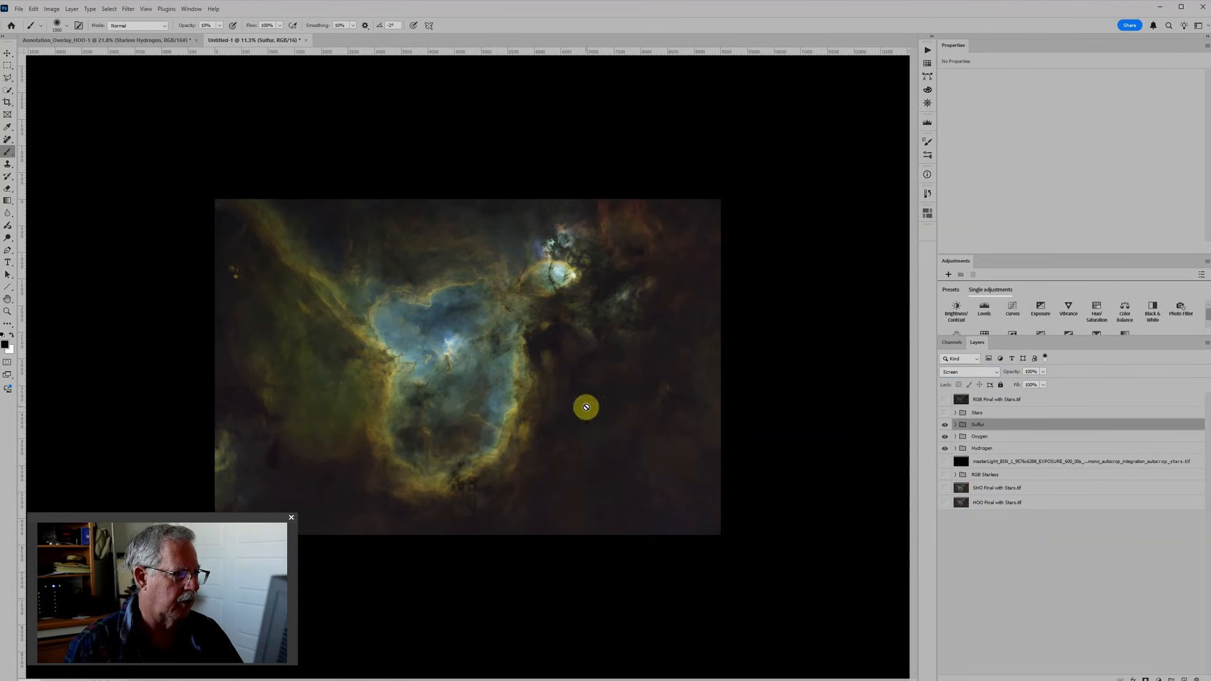
scroll(478, 378, up, 3)
scroll(484, 385, up, 2)
scroll(611, 343, down, 3)
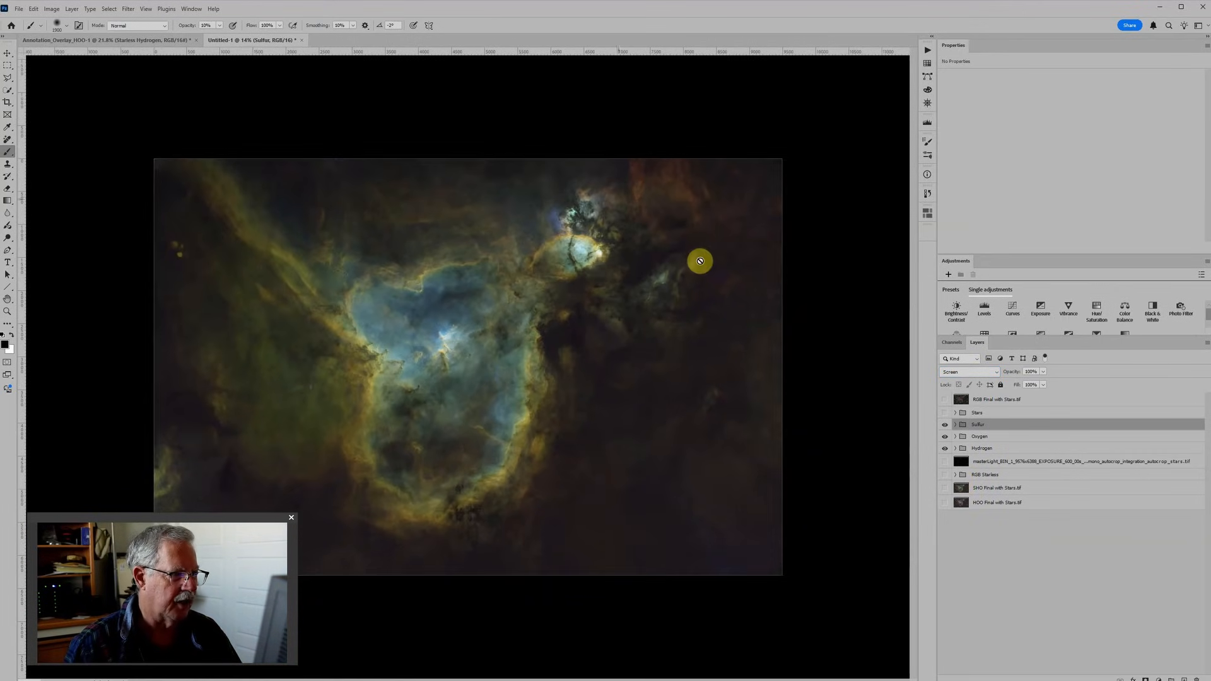
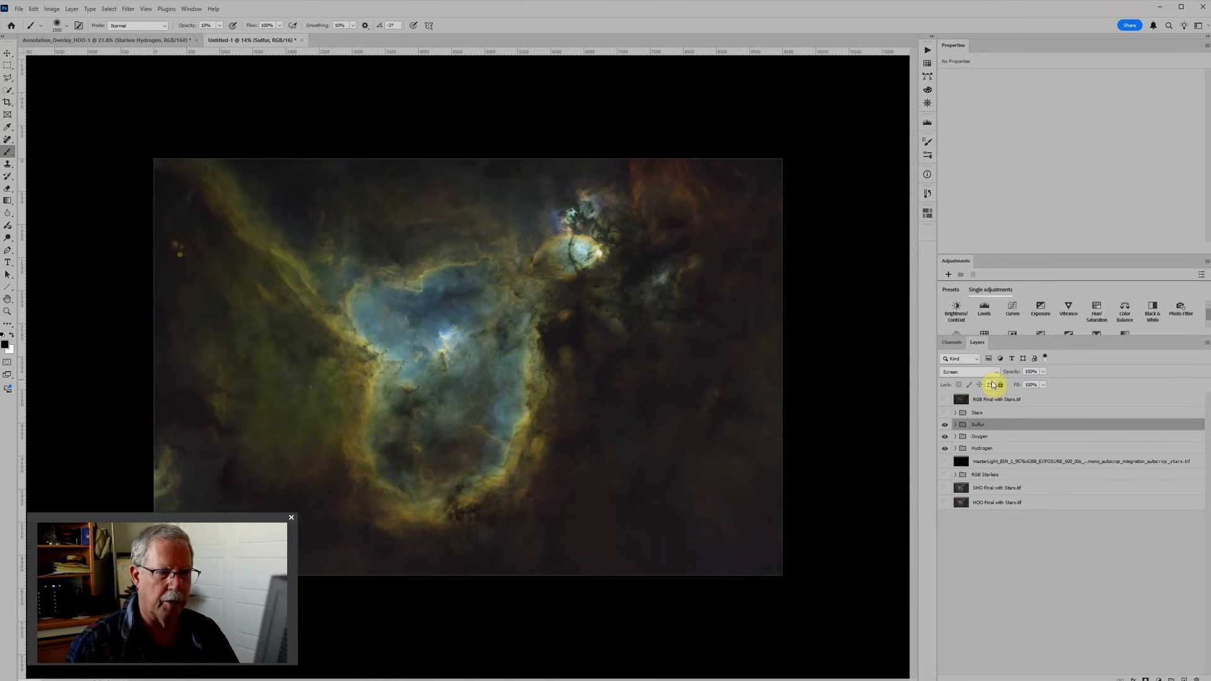
Stack a Levels adjustment, an empty Soft Light layer, a Color Balance and a Hue/Saturation adjustment above the Sulfur group
click(985, 310)
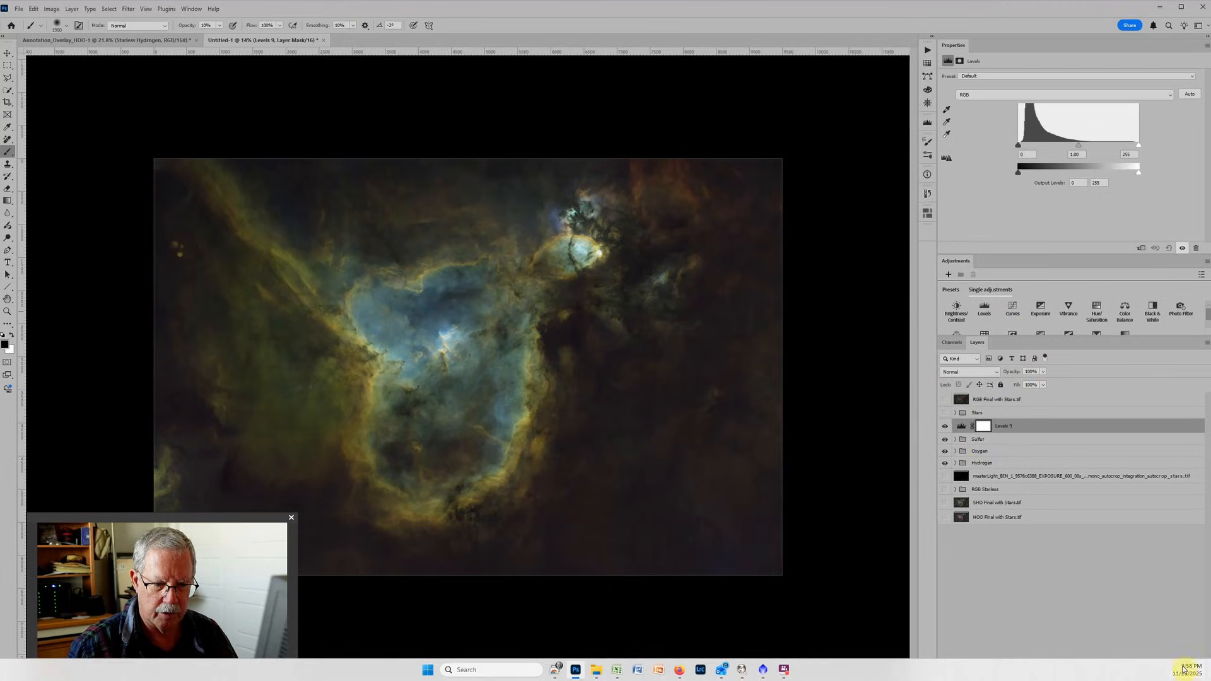
click(1182, 676)
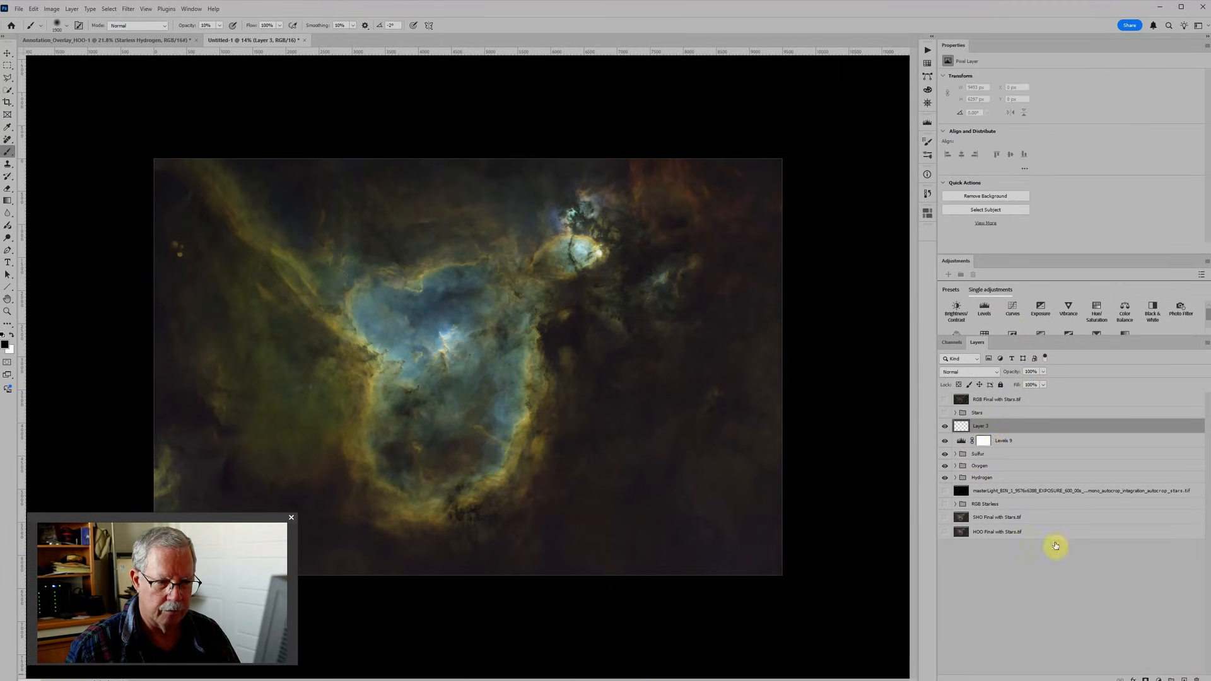
click(971, 372)
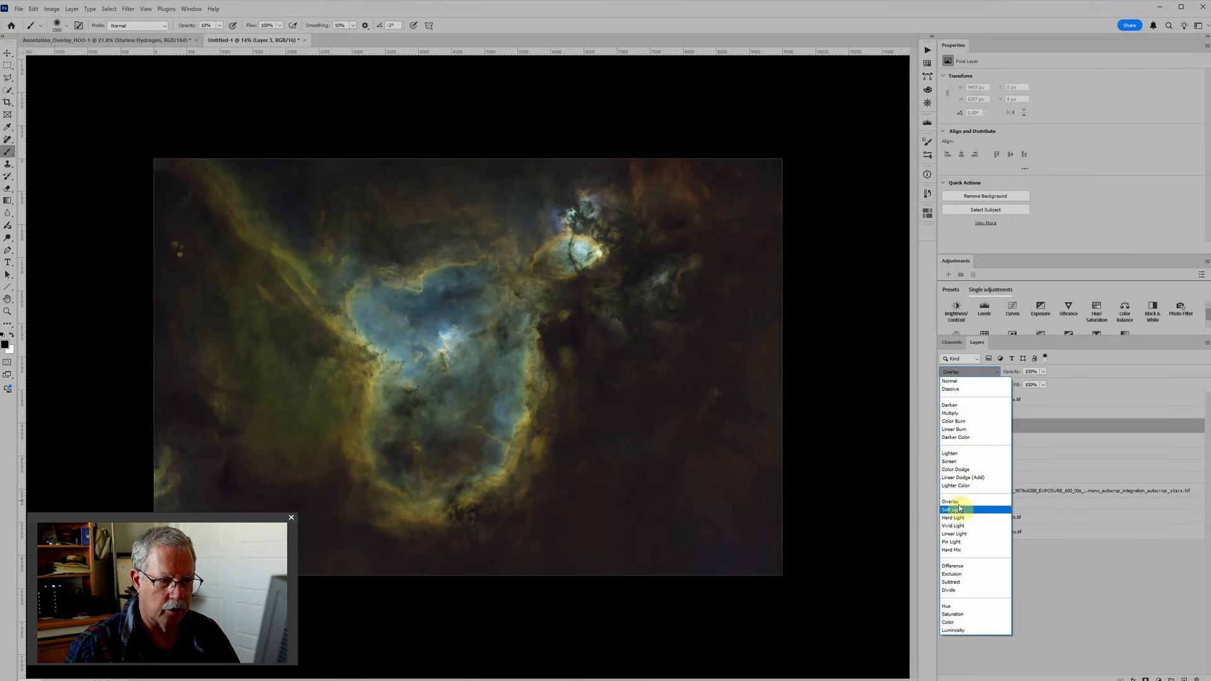
click(953, 509)
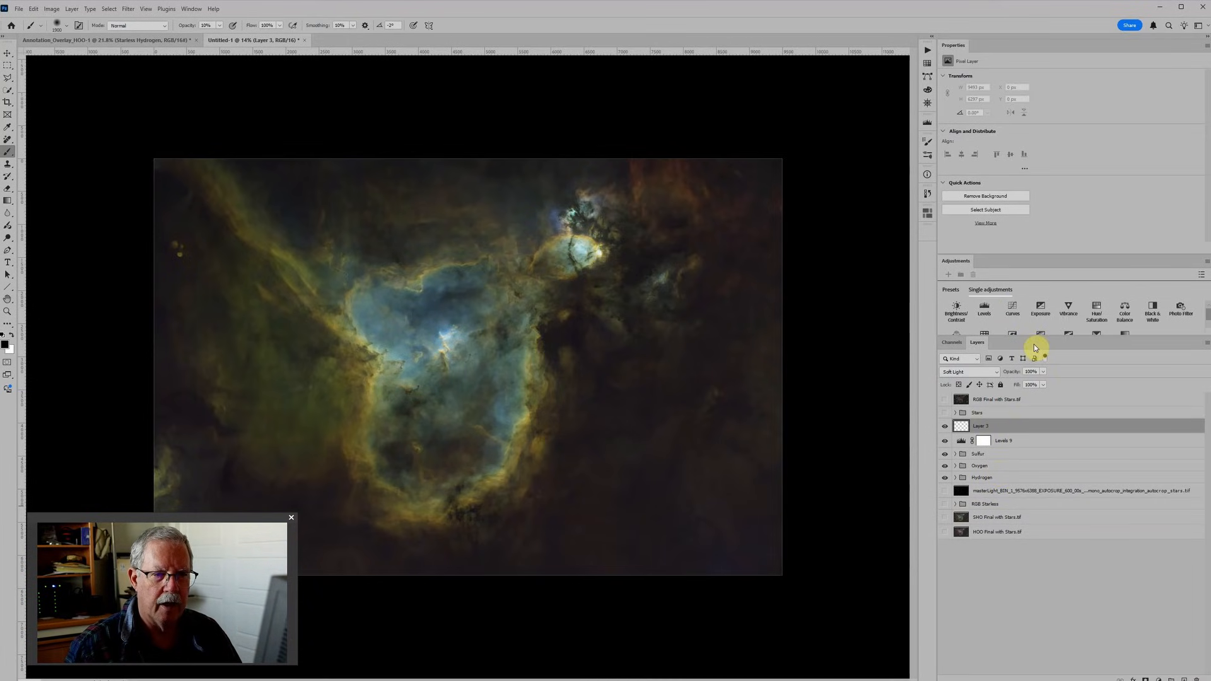
click(1125, 315)
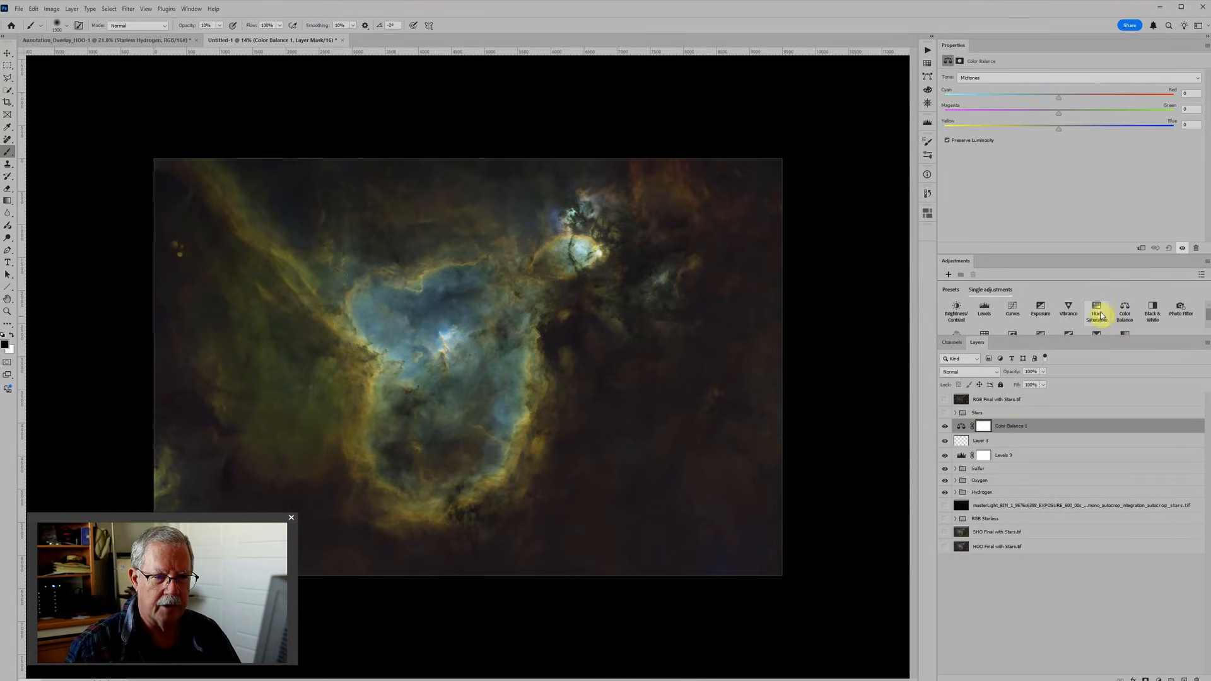
click(1097, 313)
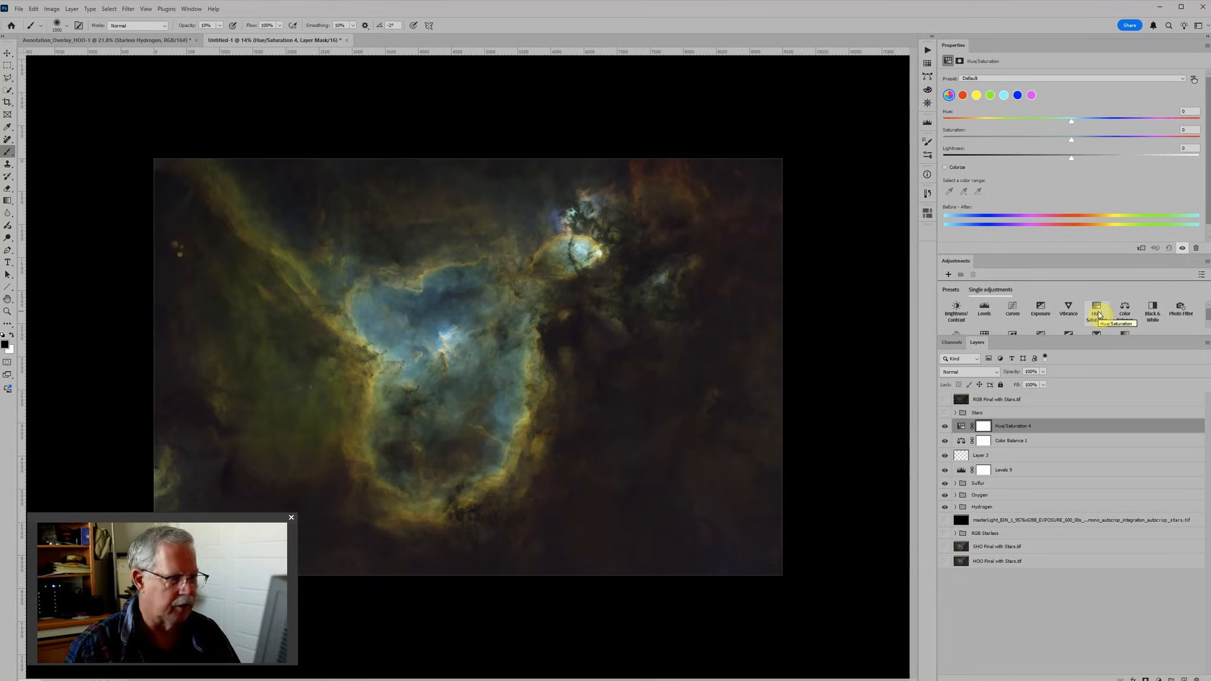
Group the four layers from Levels up to Hue/Saturation and name the group Global Adjustments
shift+click(1021, 471)
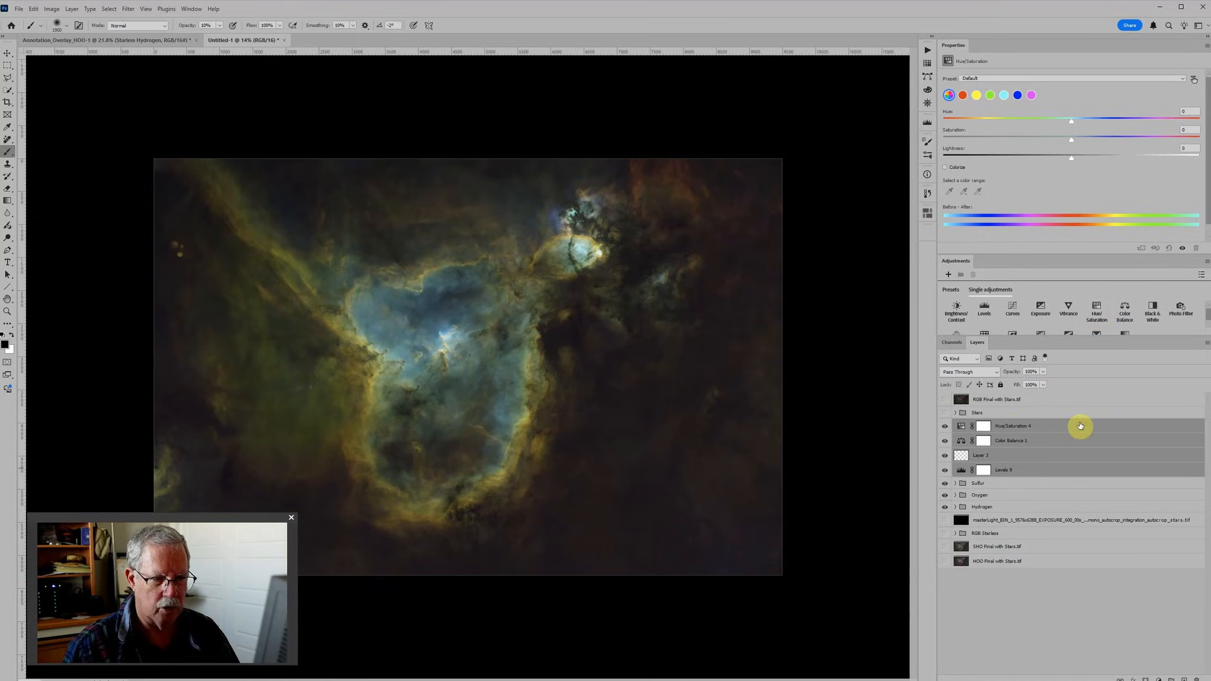
key(ctrl+g)
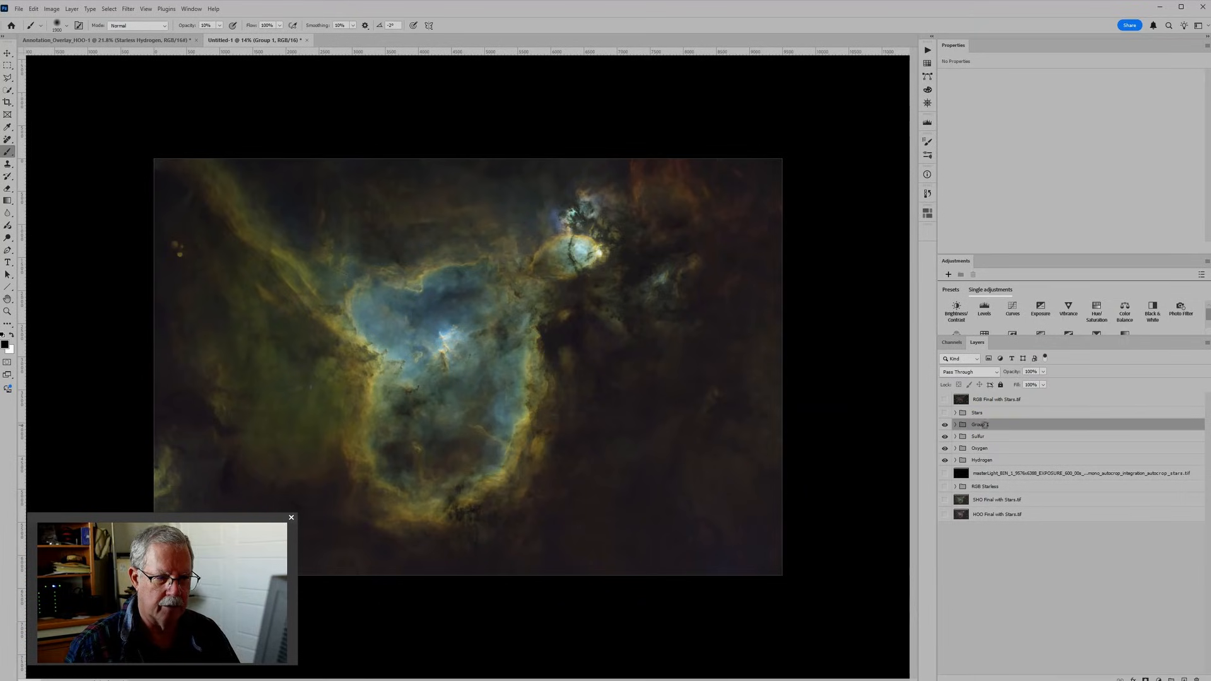
double_click(981, 425)
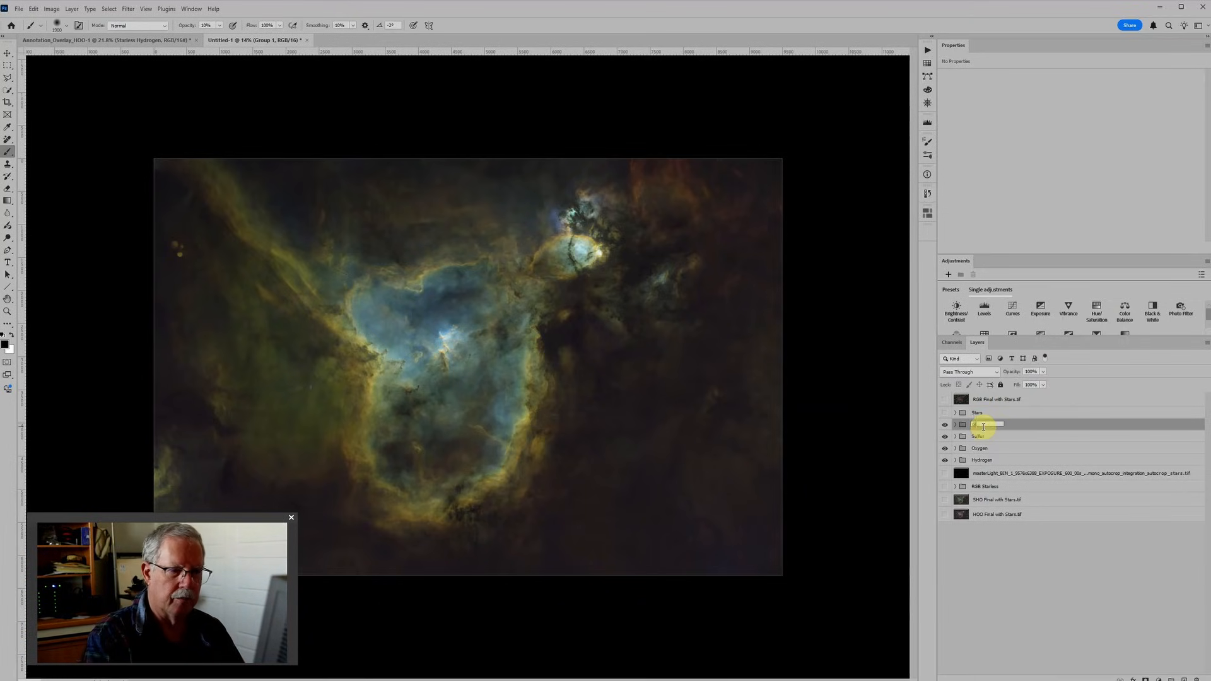
text(Global Adjustmen)
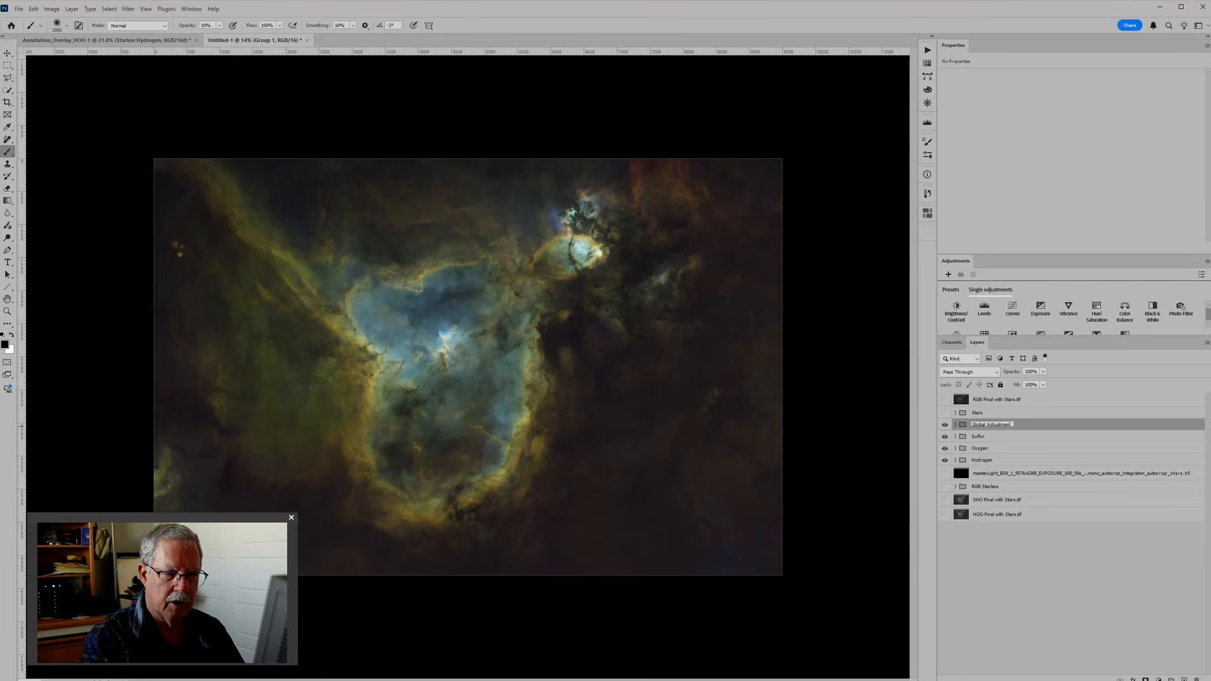
text(ts)
key(Return)
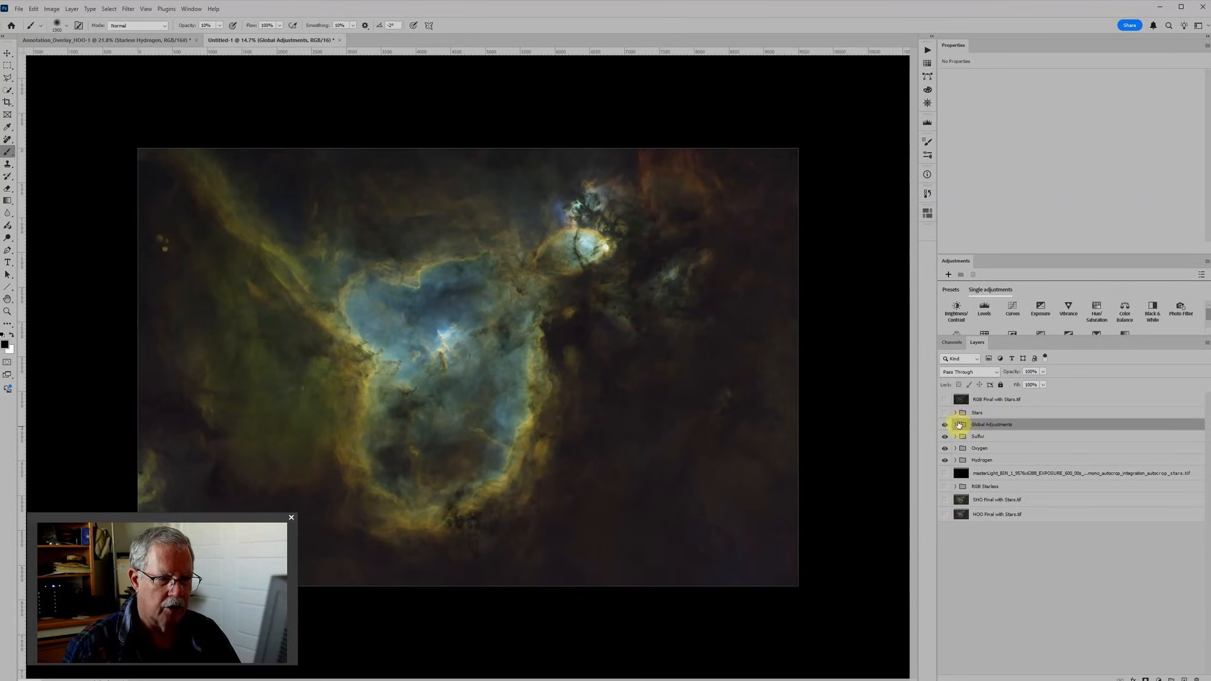
Brighten the composite with the Levels adjustment in the Global Adjustments group, using midtone input 1.22 and white input 237
click(956, 424)
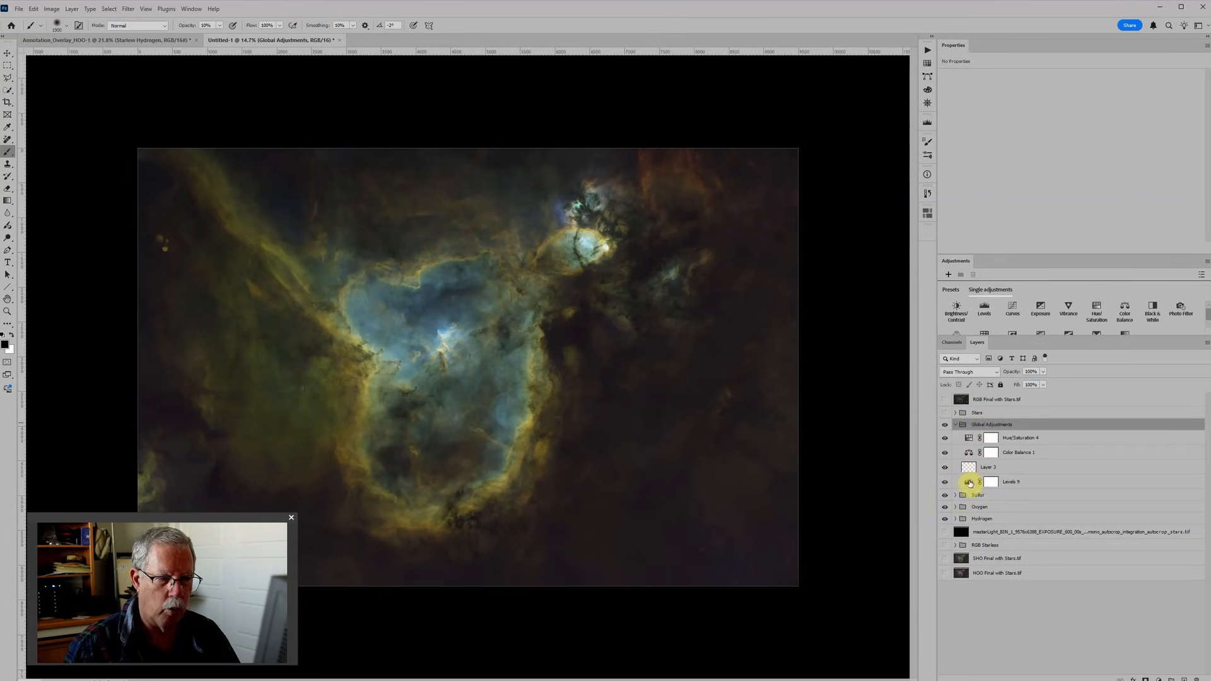
click(969, 483)
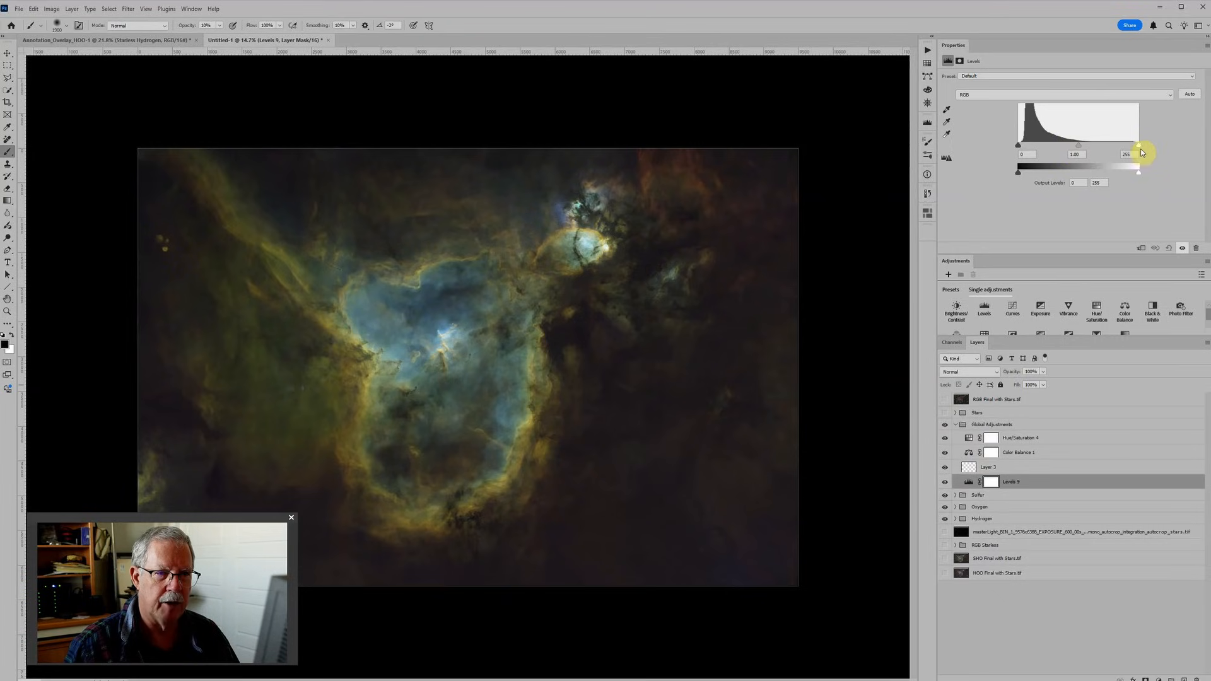
drag(1138, 146, 1069, 147)
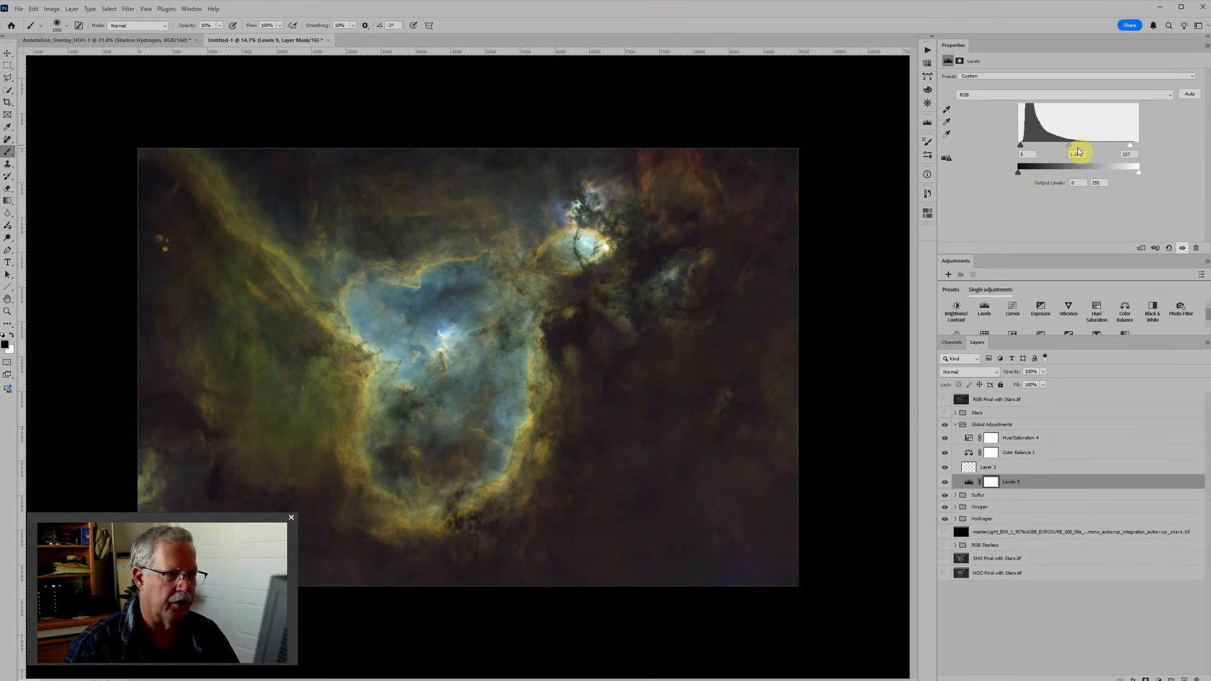
drag(1075, 146, 1066, 148)
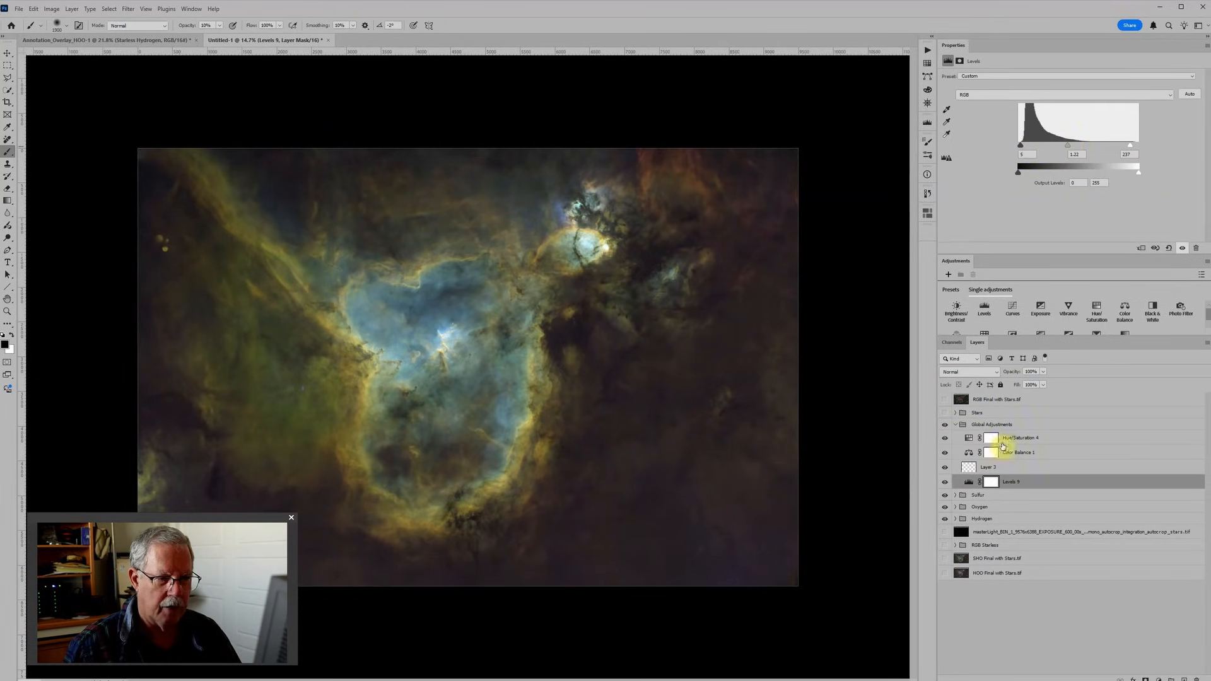
Warm the composite with the Color Balance adjustment, setting midtones to red +37, green +3 and blue +14
click(968, 452)
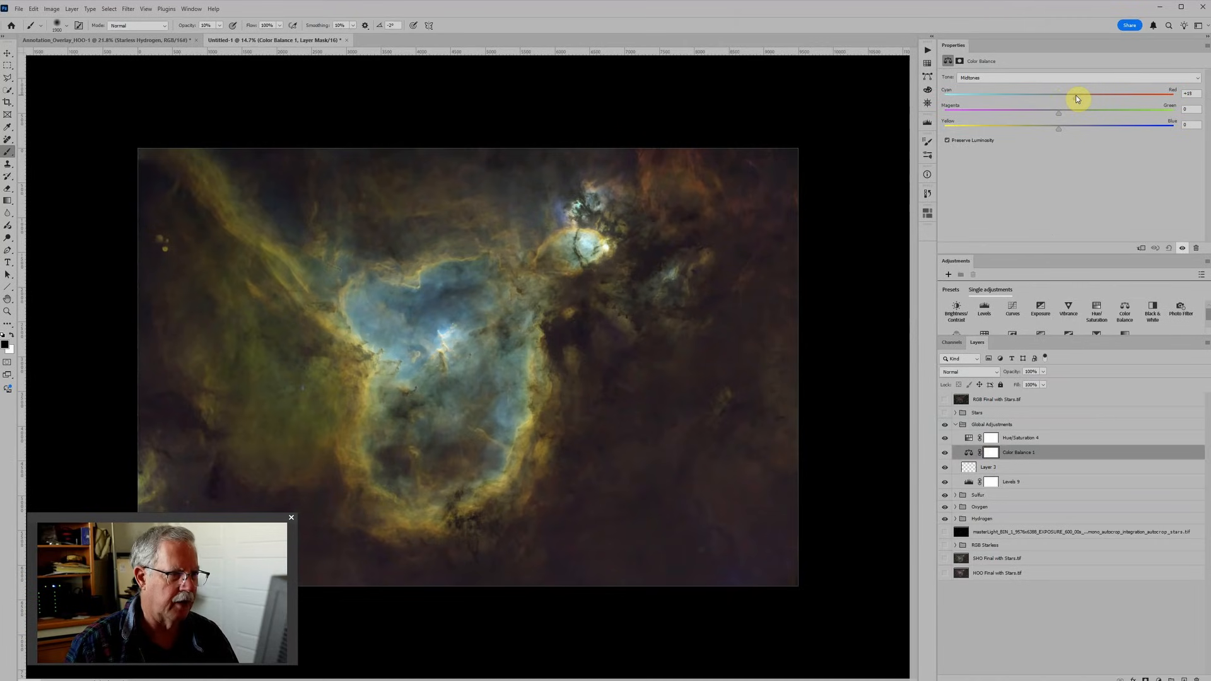
drag(1077, 99, 1096, 99)
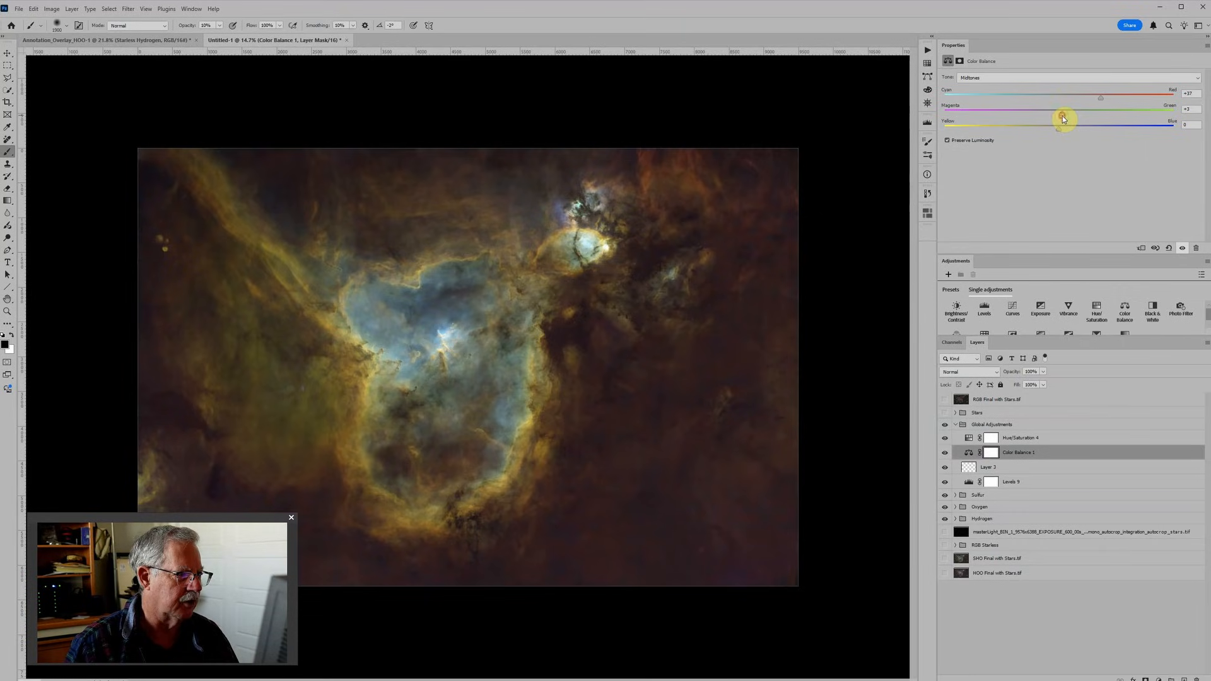
drag(1059, 129, 1075, 131)
scroll(632, 319, down, 3)
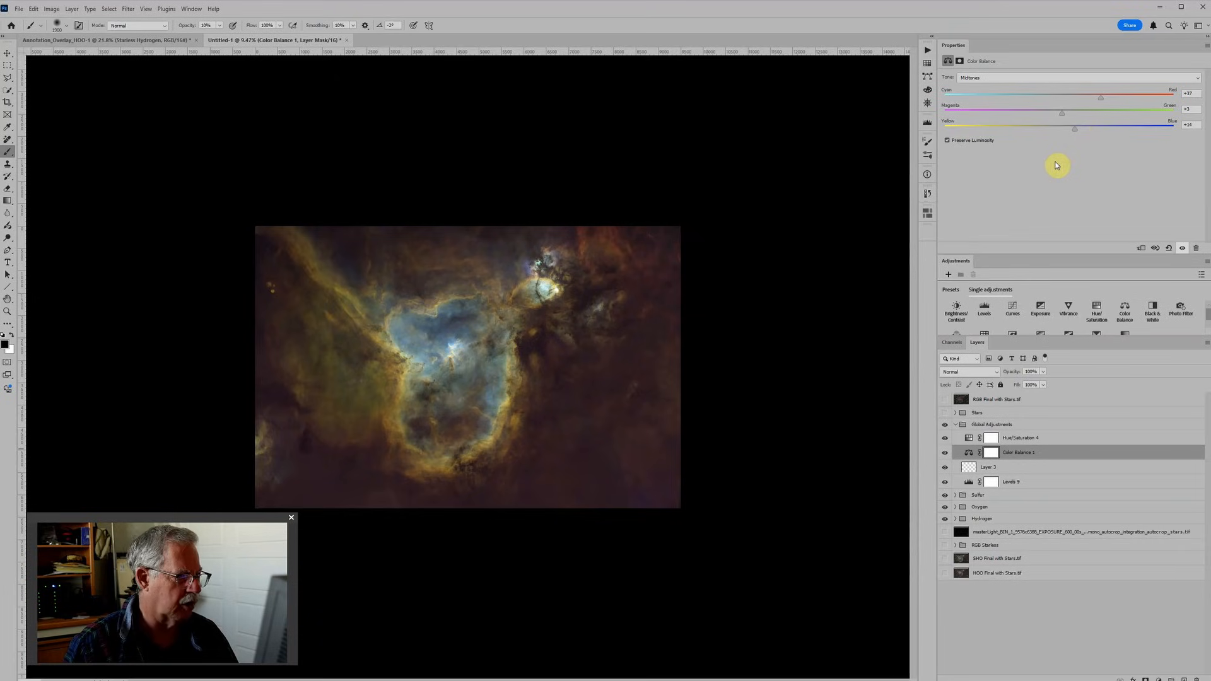
Fine-tune the black input level of the global Levels adjustment to 6
click(977, 482)
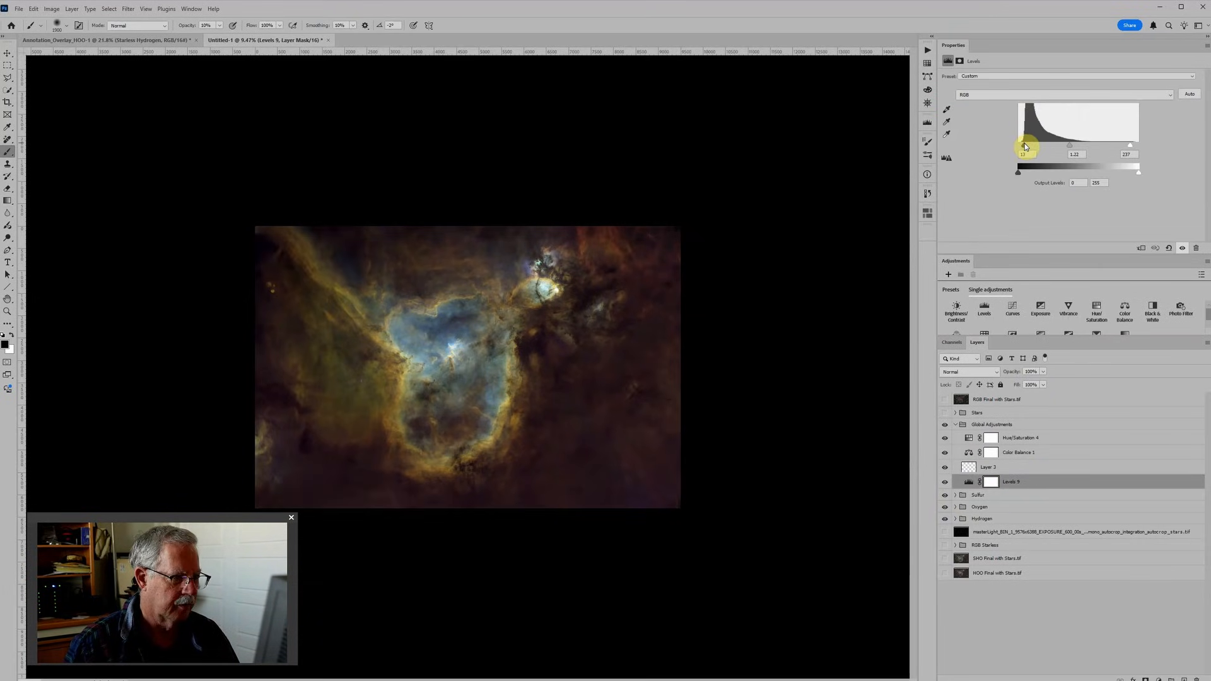
drag(1023, 146, 1024, 147)
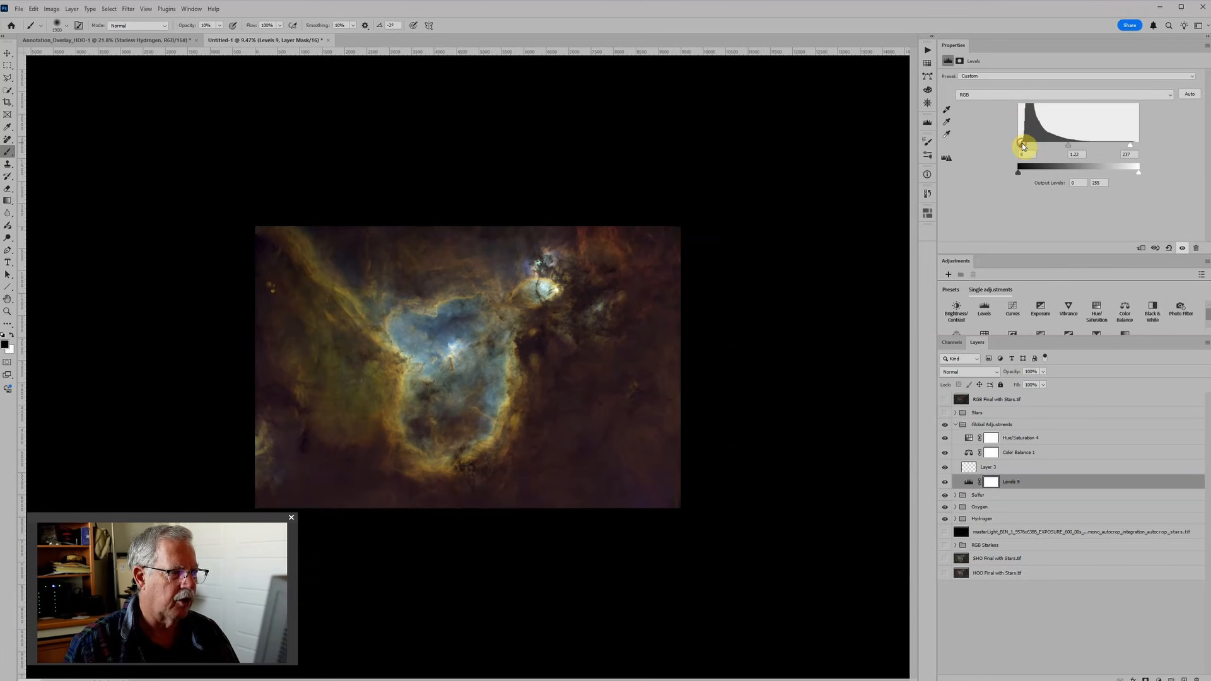
scroll(606, 324, up, 2)
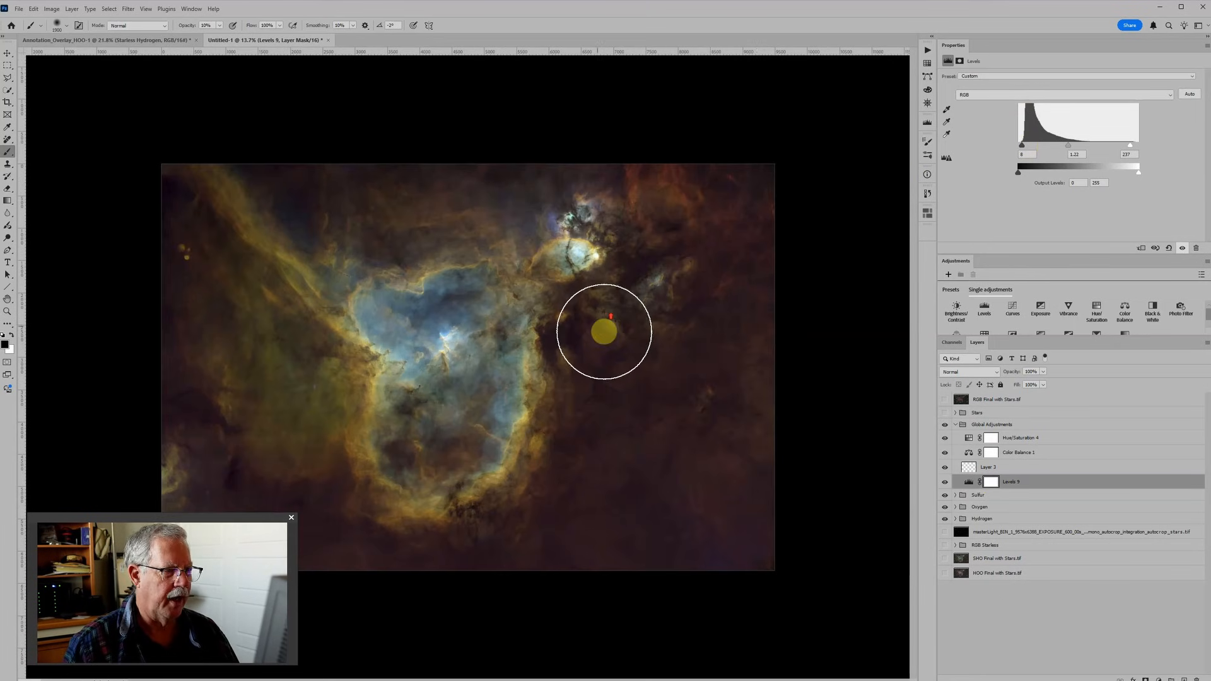
Show the Stars group over the colorized nebula and inspect the combined image up close
click(944, 412)
scroll(407, 379, up, 2)
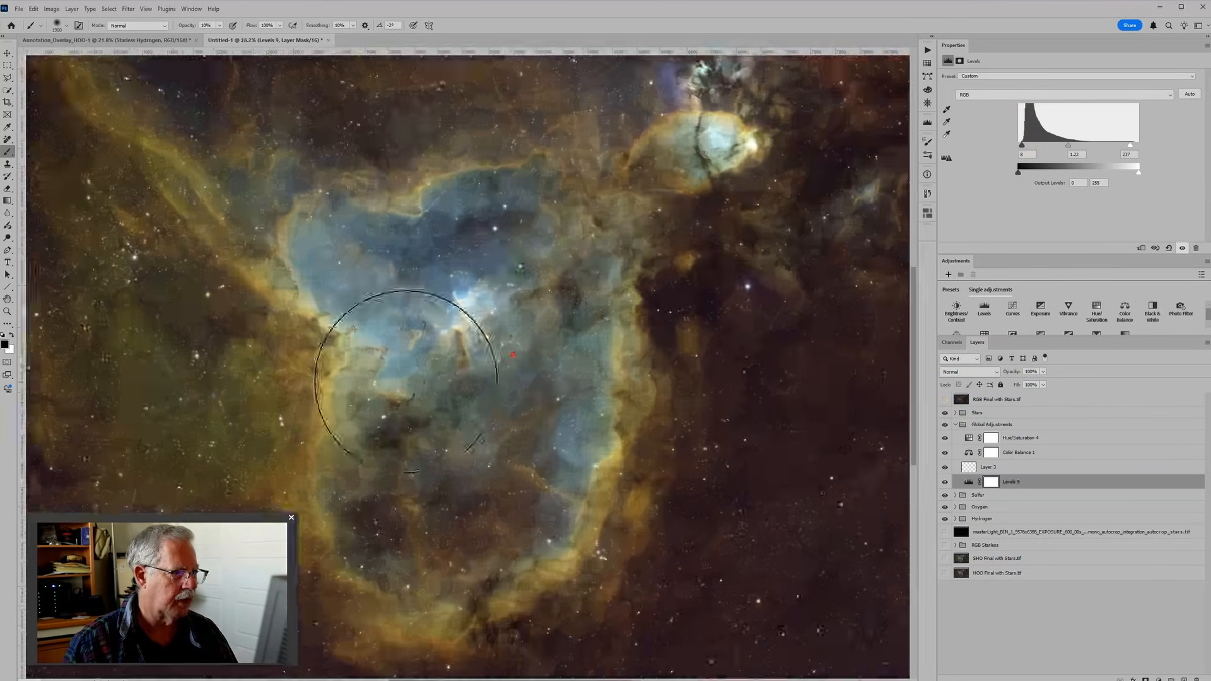
scroll(406, 380, down, 1)
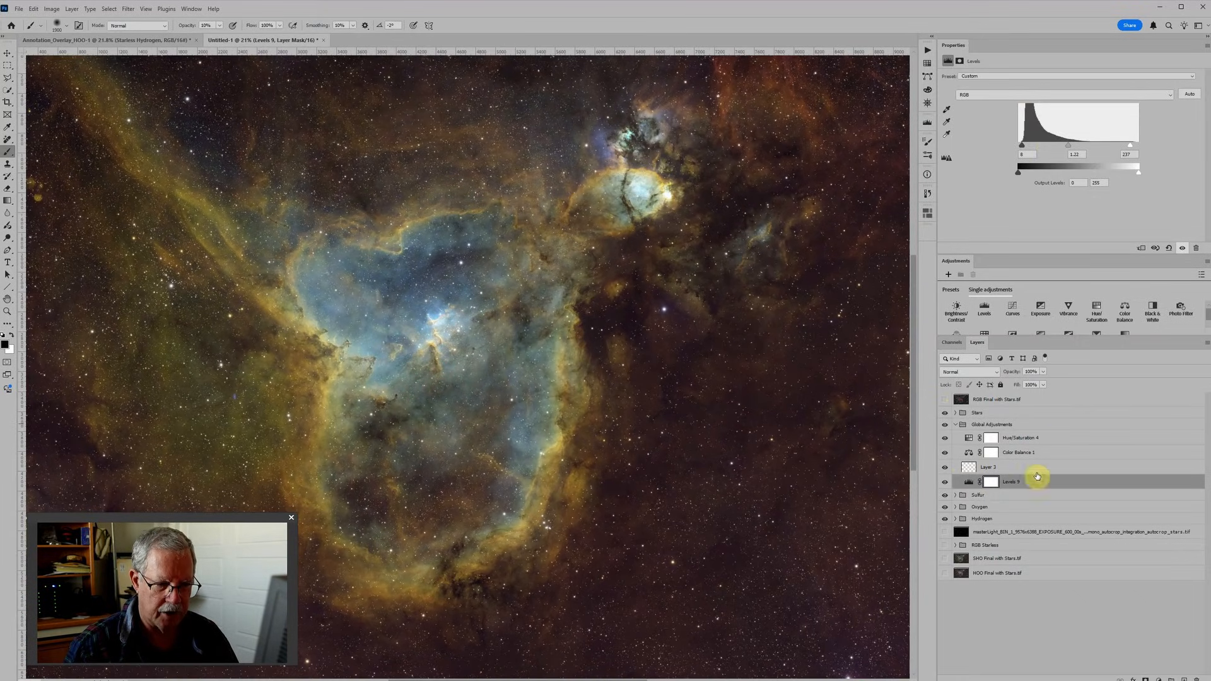
Move the SHO Final with Stars.tif layer to the top of the stack and toggle it on and off for comparison
click(962, 559)
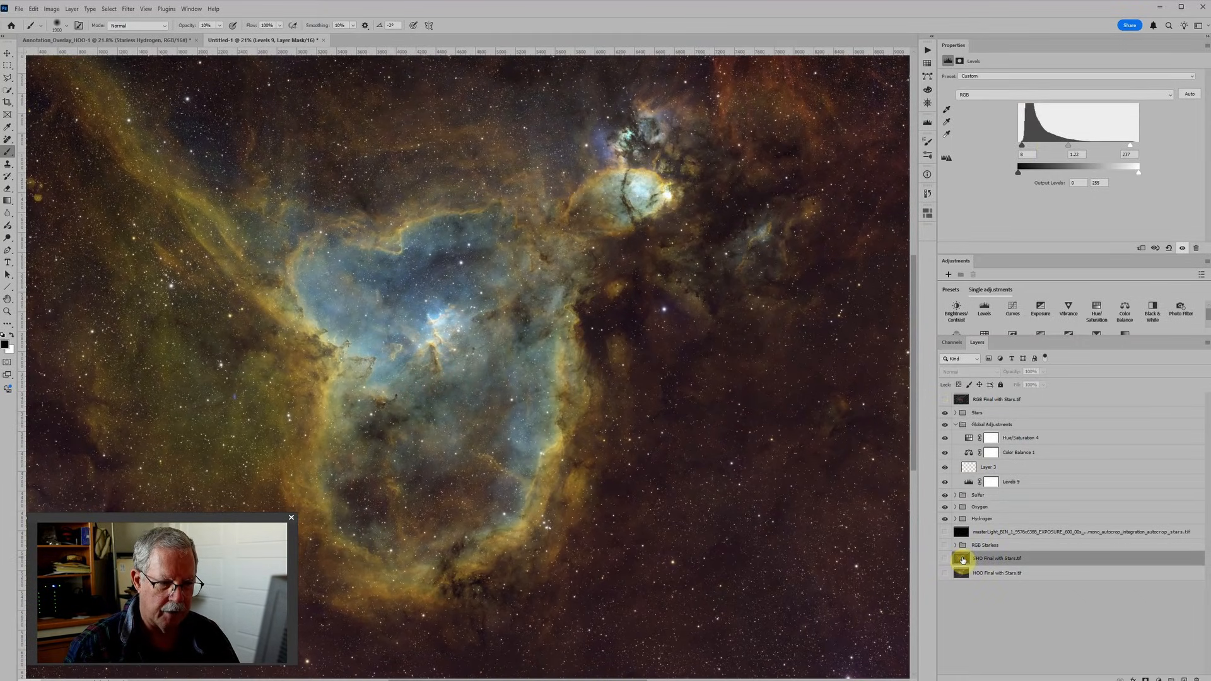
drag(962, 560, 991, 390)
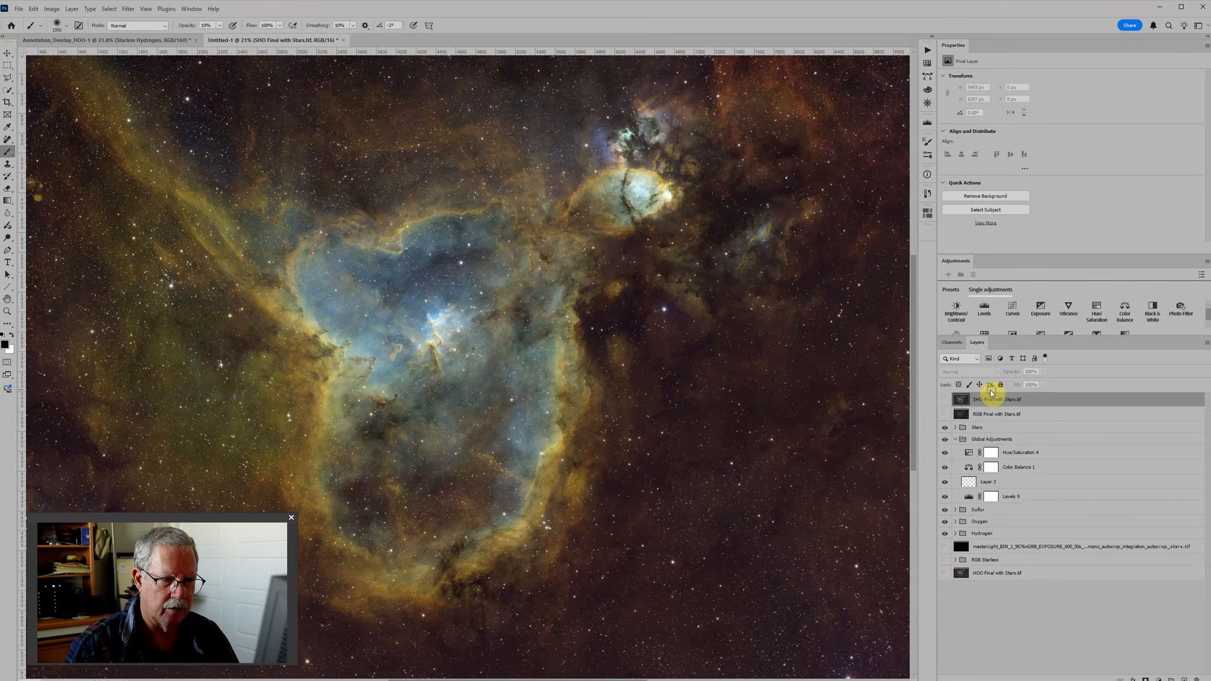
click(945, 400)
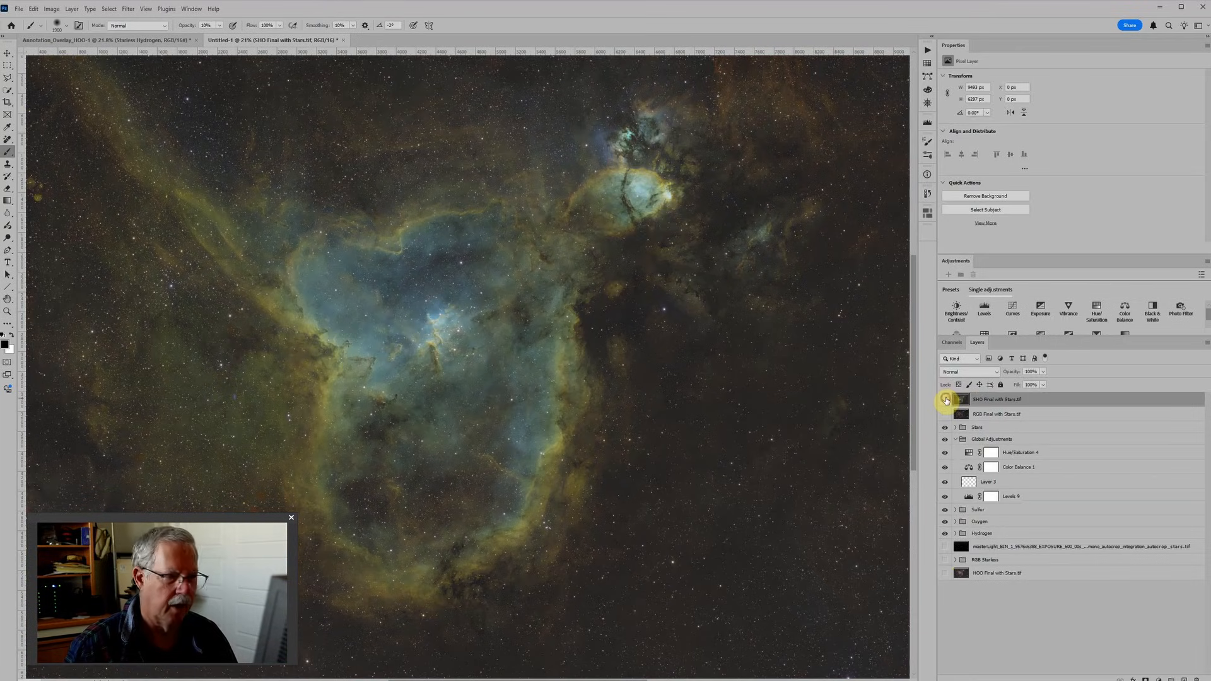
click(945, 400)
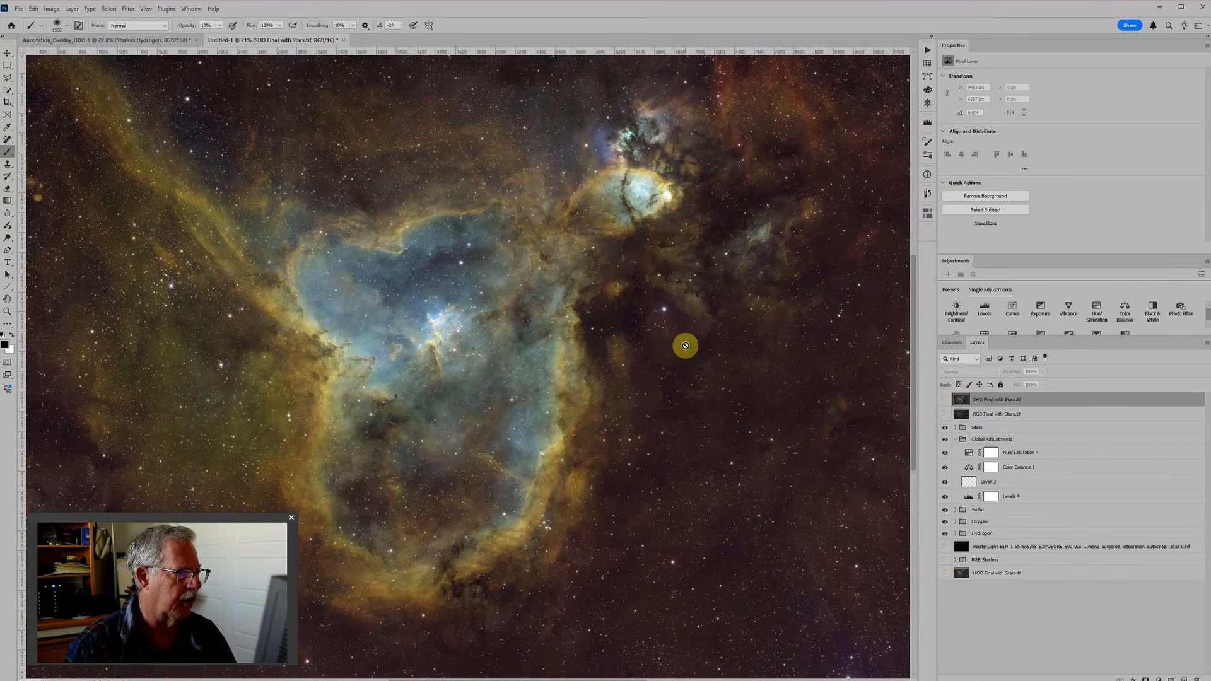
Reset the Color Balance 1 and Levels 9 adjustments in the Global Adjustments group to their defaults
scroll(686, 342, down, 2)
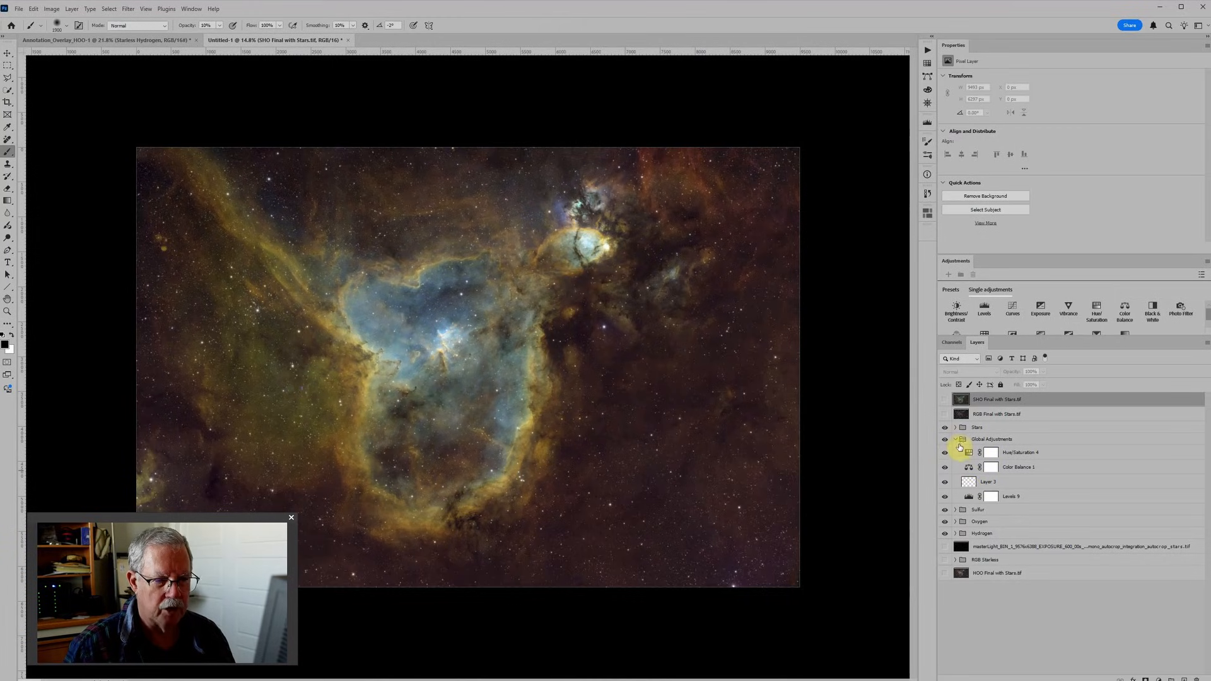
click(956, 440)
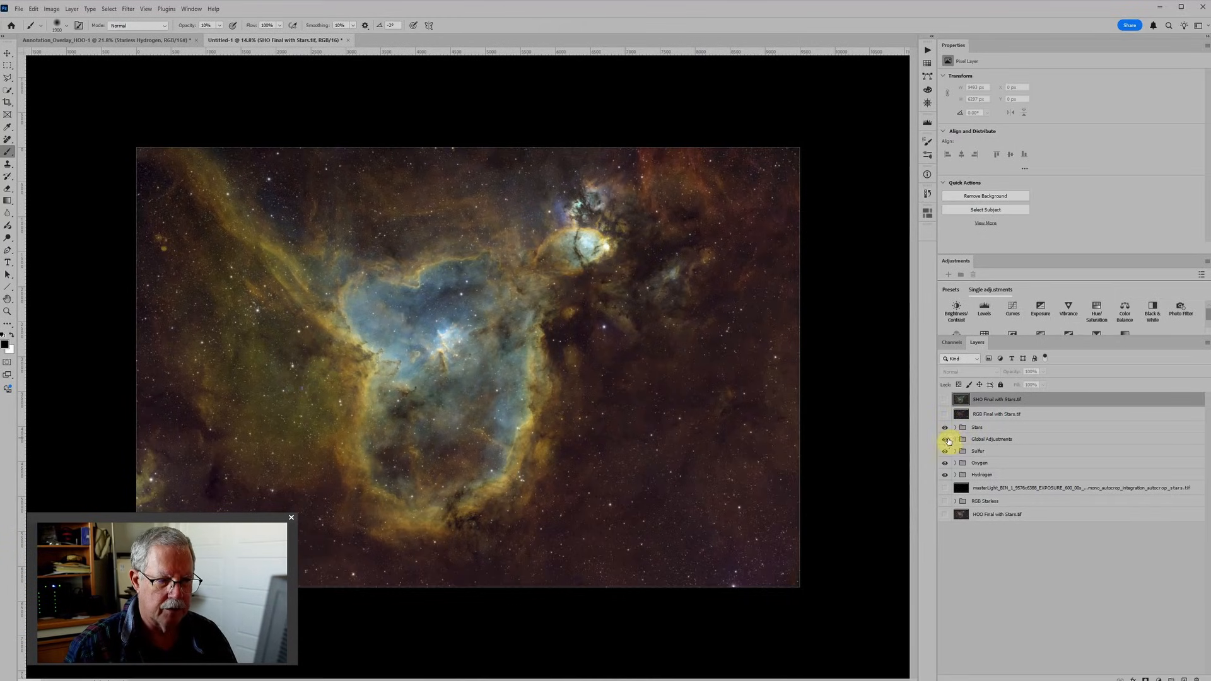
click(955, 439)
click(976, 453)
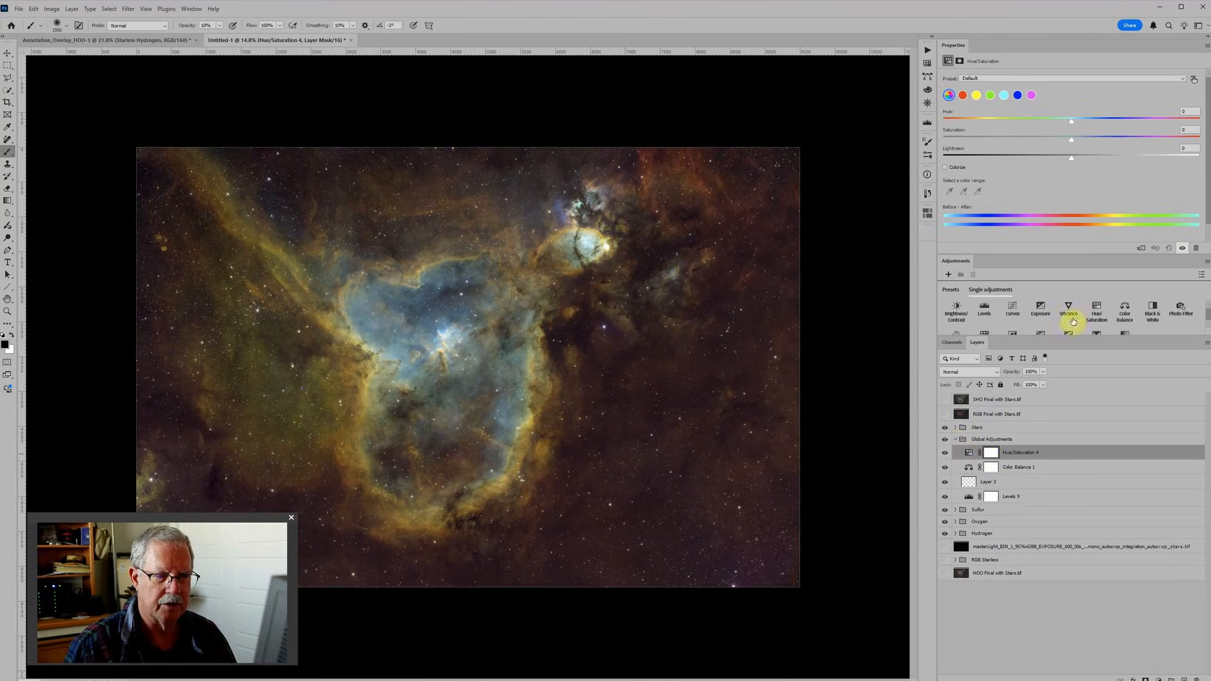
click(968, 468)
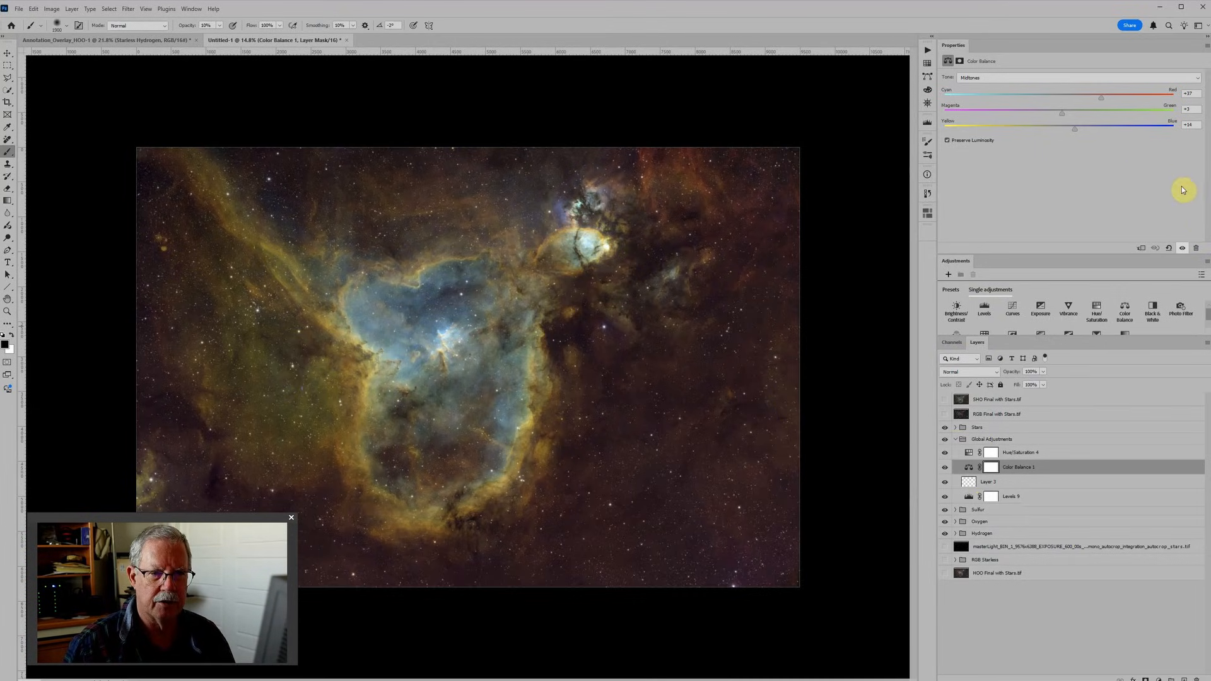
click(1169, 248)
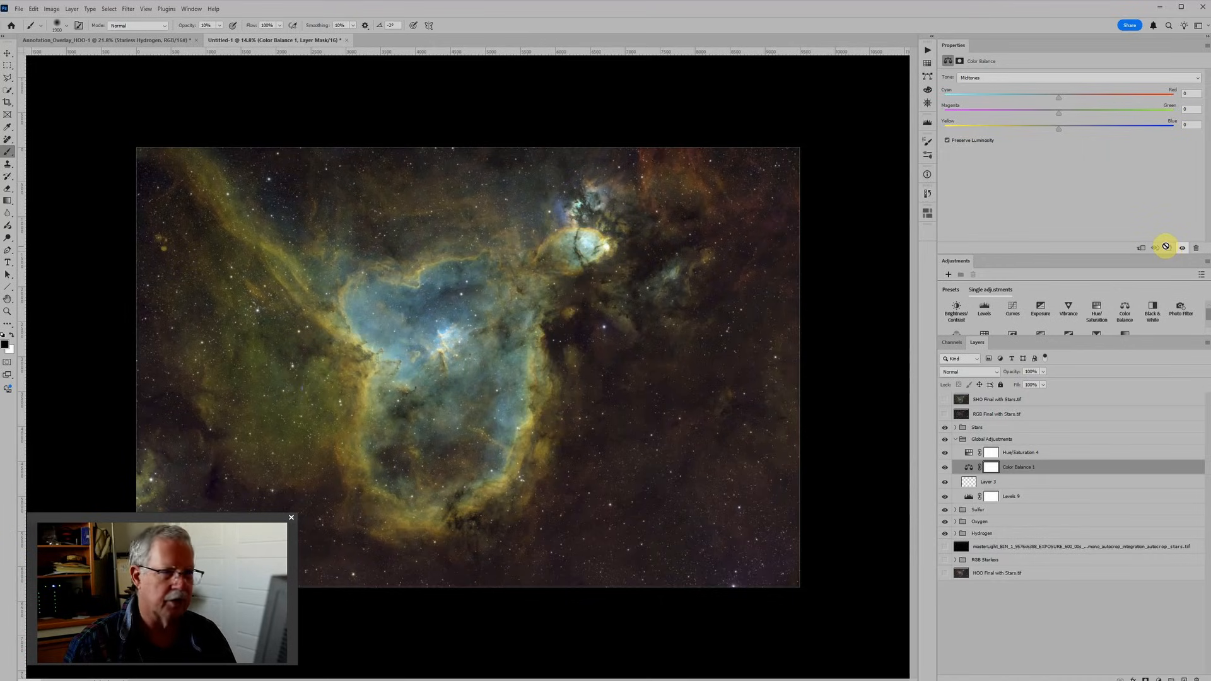
click(974, 492)
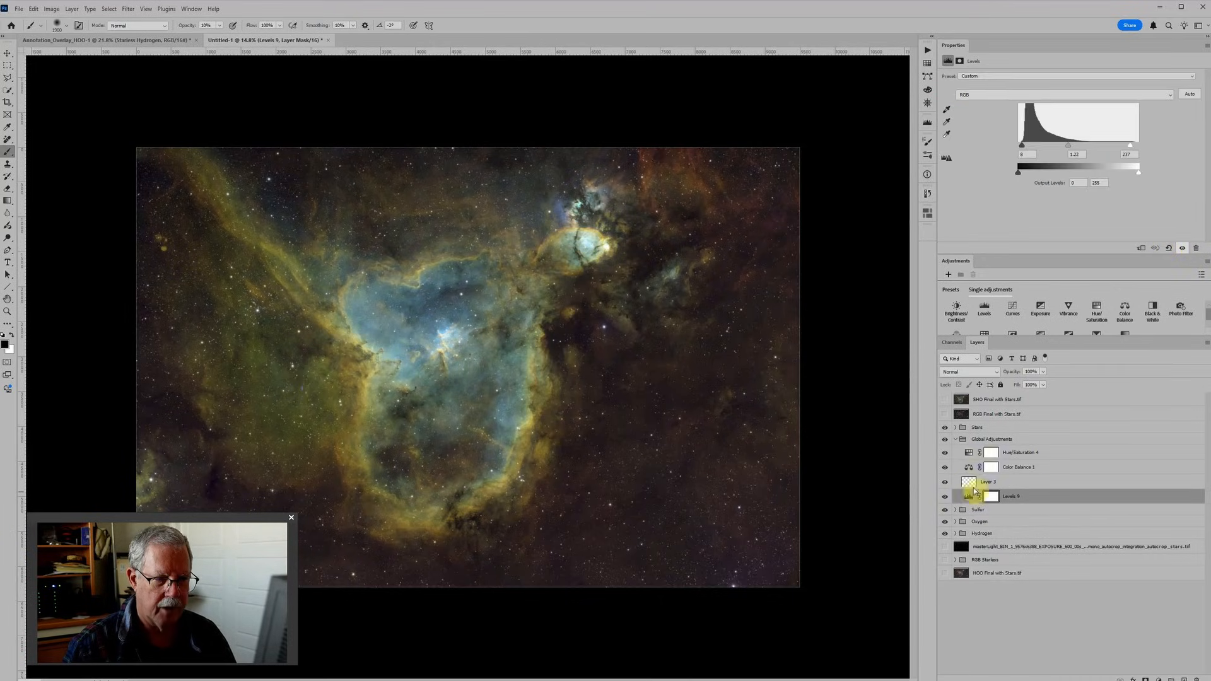
click(1168, 247)
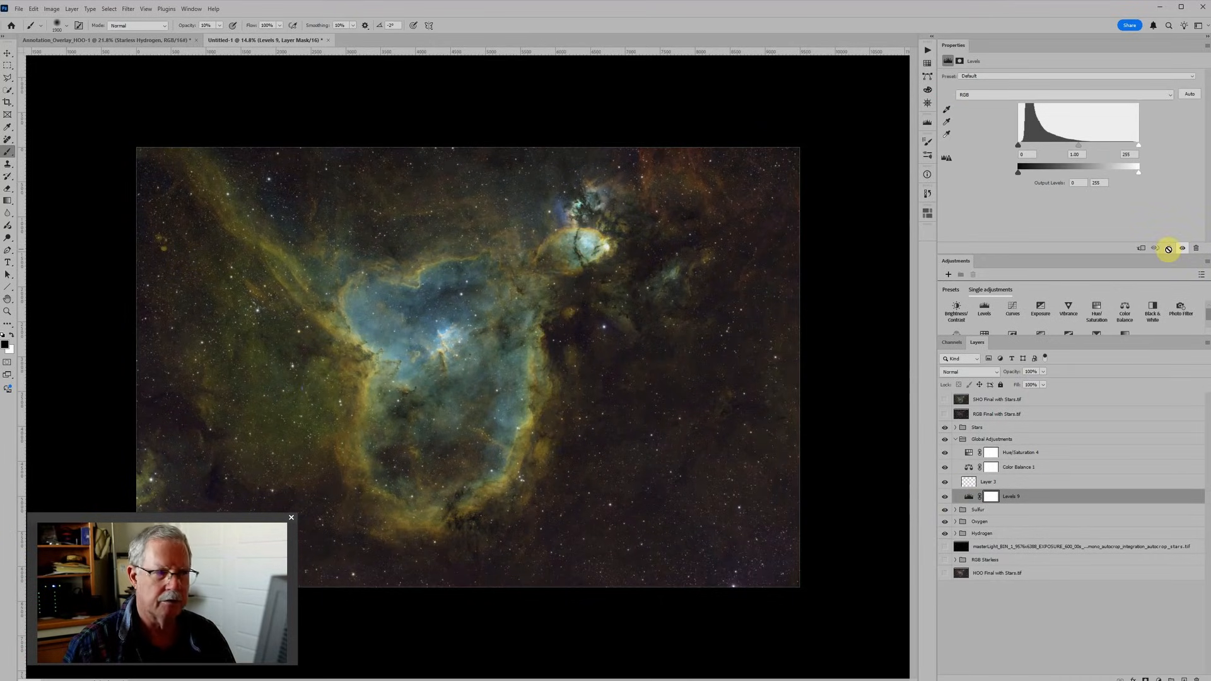
click(955, 440)
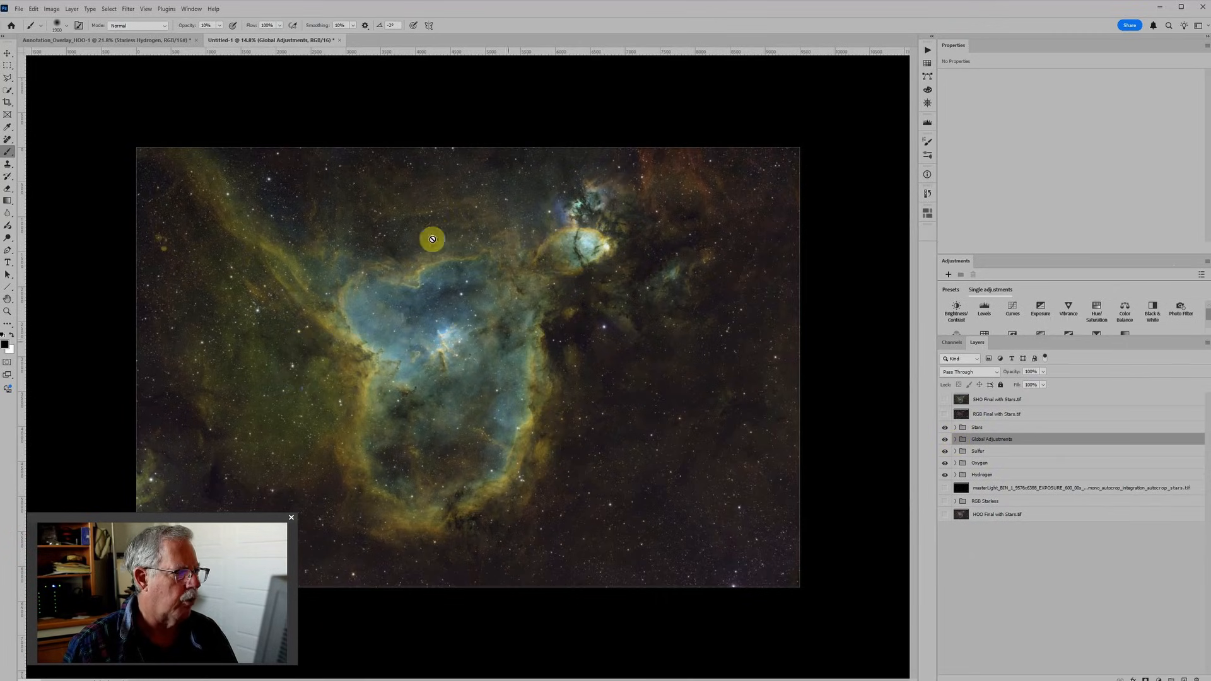
Brighten the Sulfur group with its Levels 4 adjustment, setting input levels to black 16, midtones 1.42 and white 232
click(1004, 451)
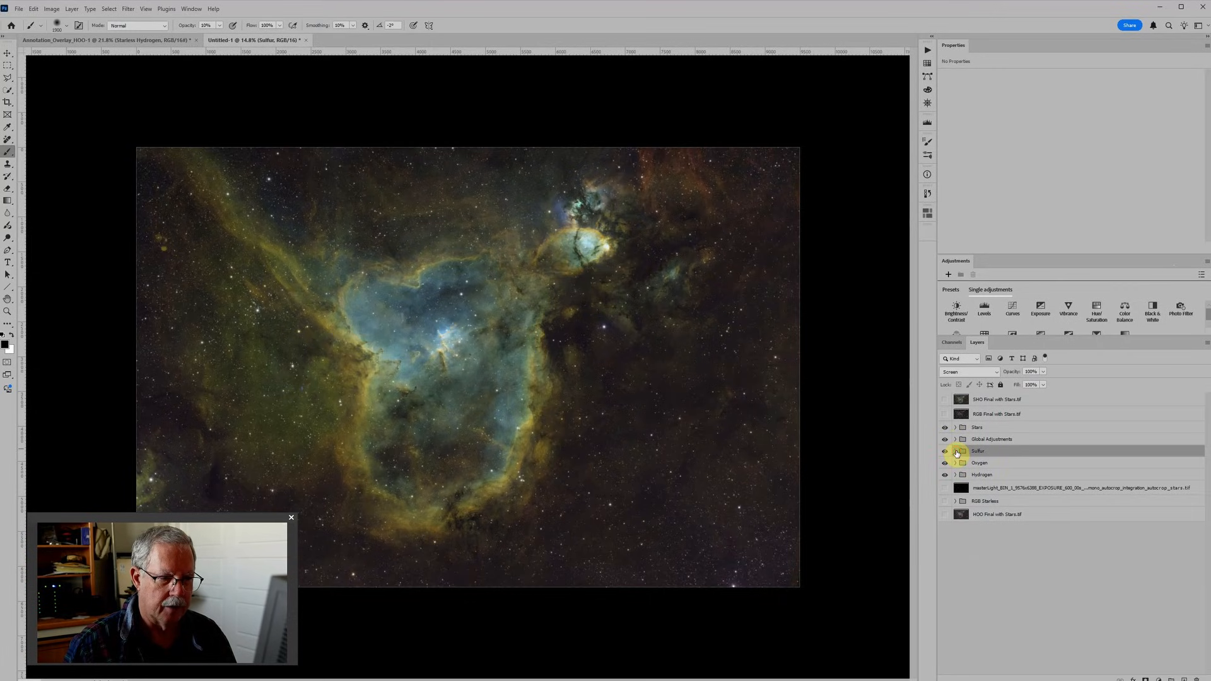
click(955, 451)
click(969, 465)
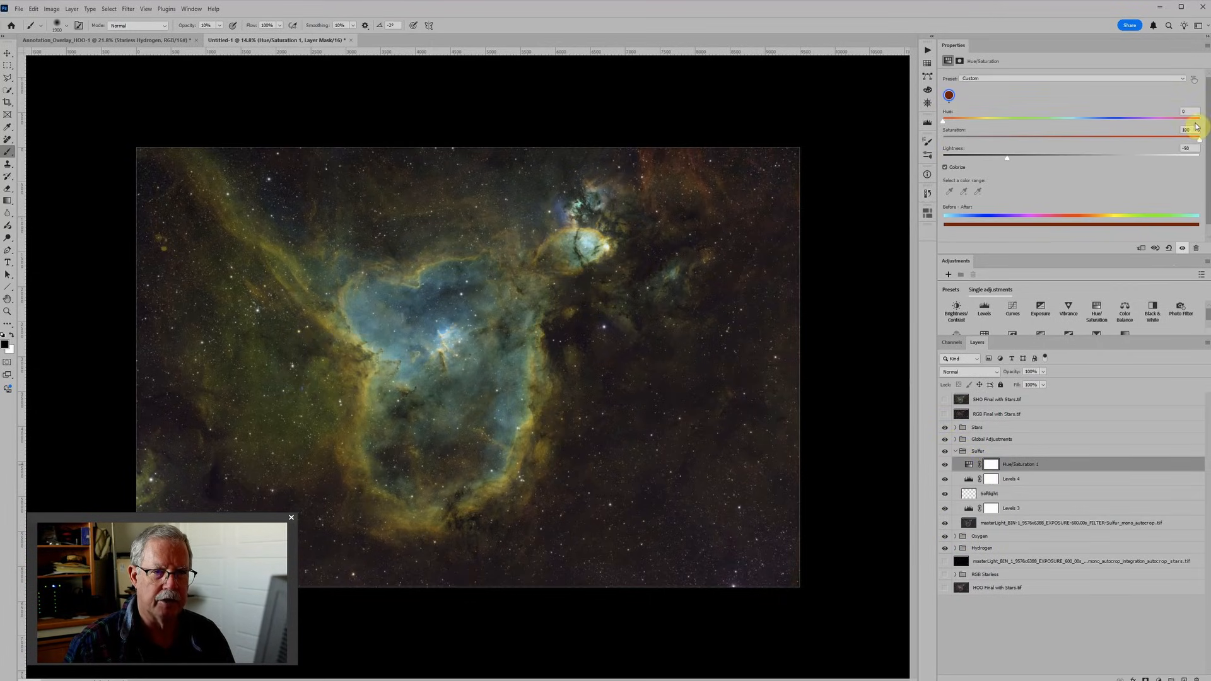
click(971, 480)
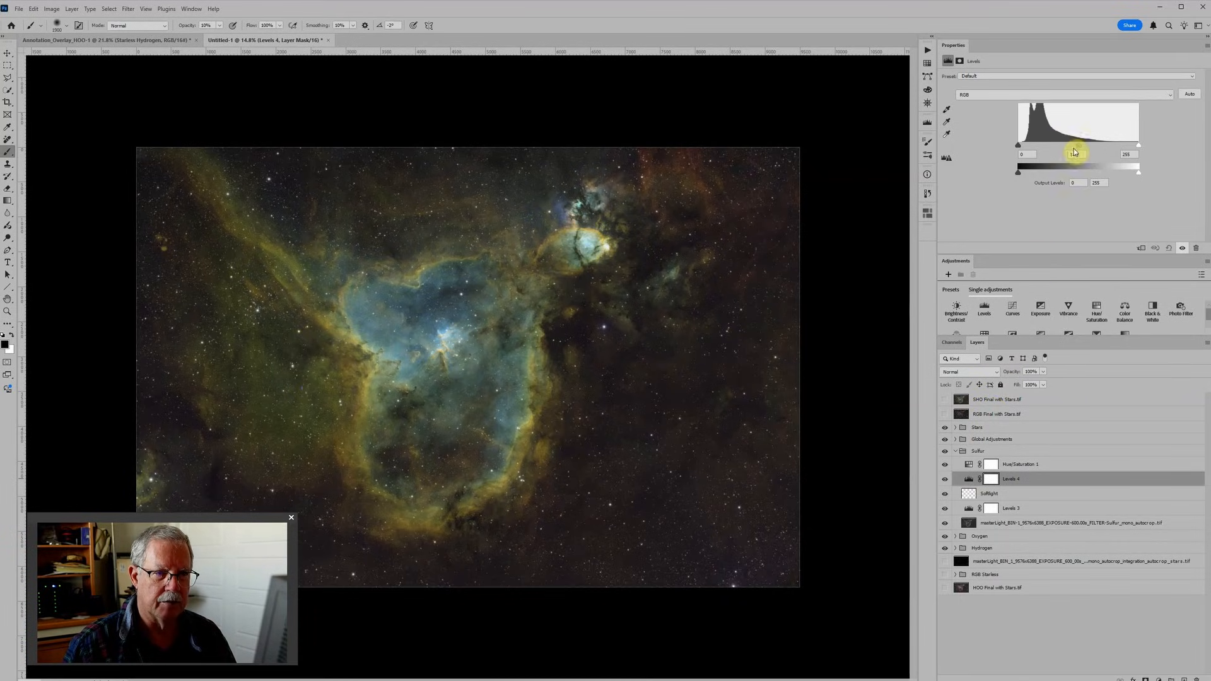
drag(1079, 147, 1061, 145)
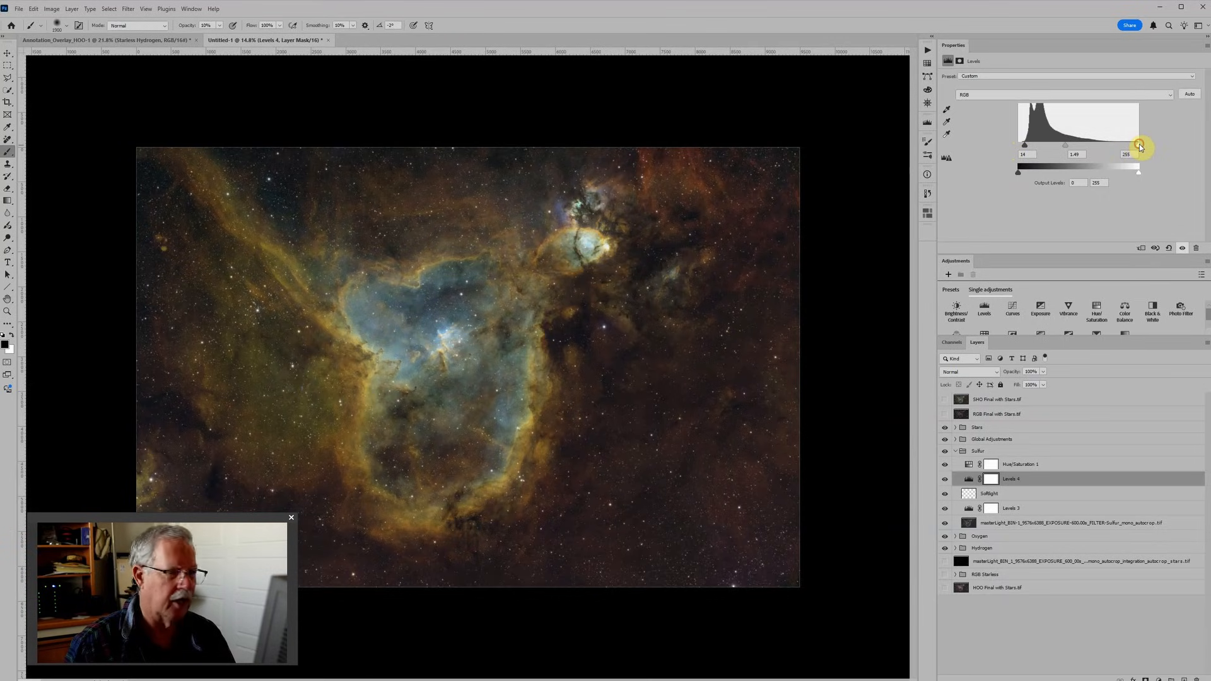
drag(1139, 144, 1063, 144)
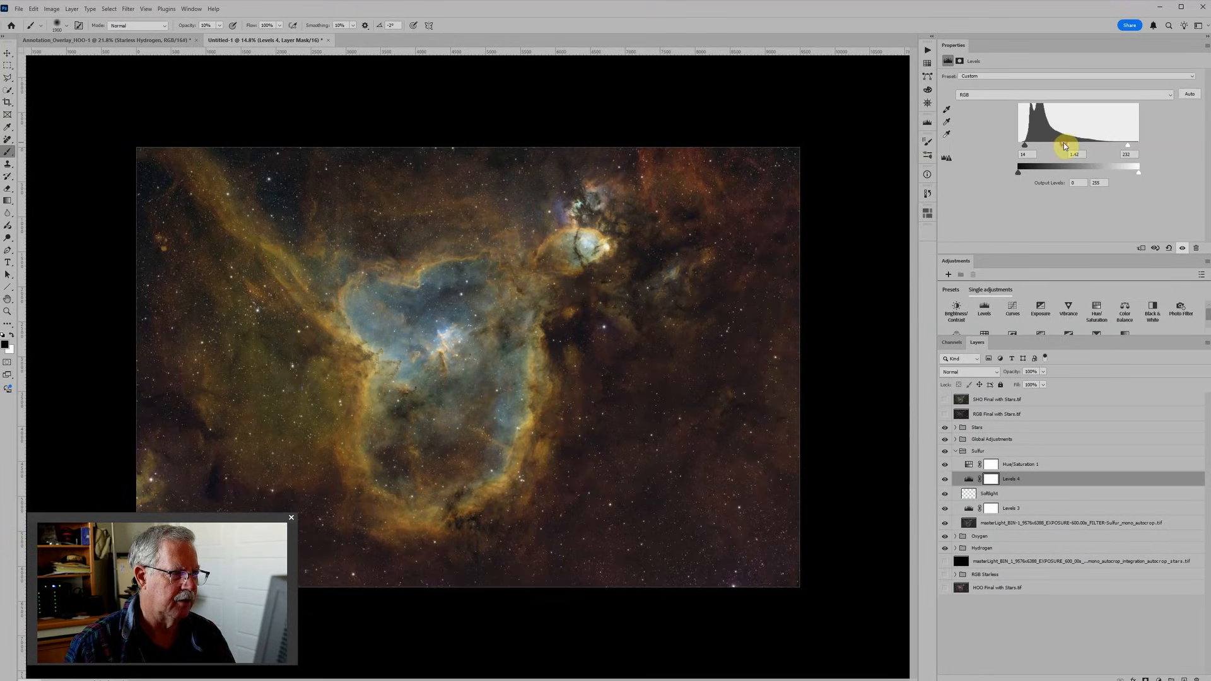
scroll(649, 370, down, 3)
scroll(649, 370, up, 3)
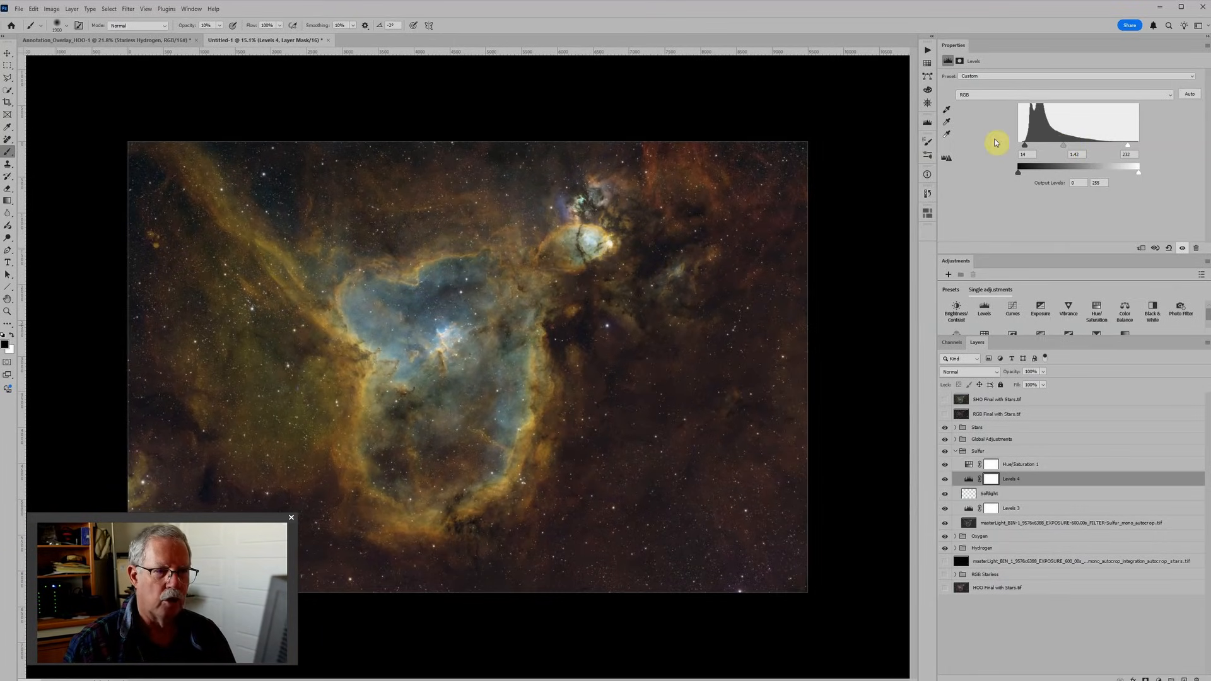
drag(1024, 146, 1026, 146)
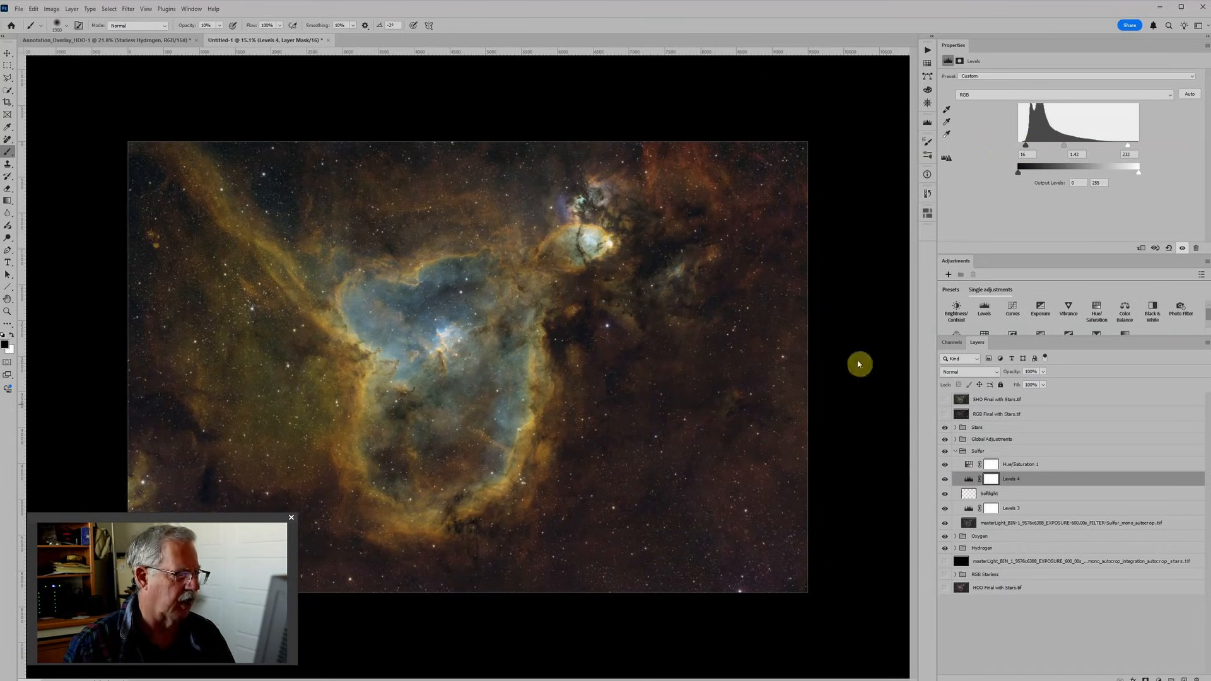
click(955, 452)
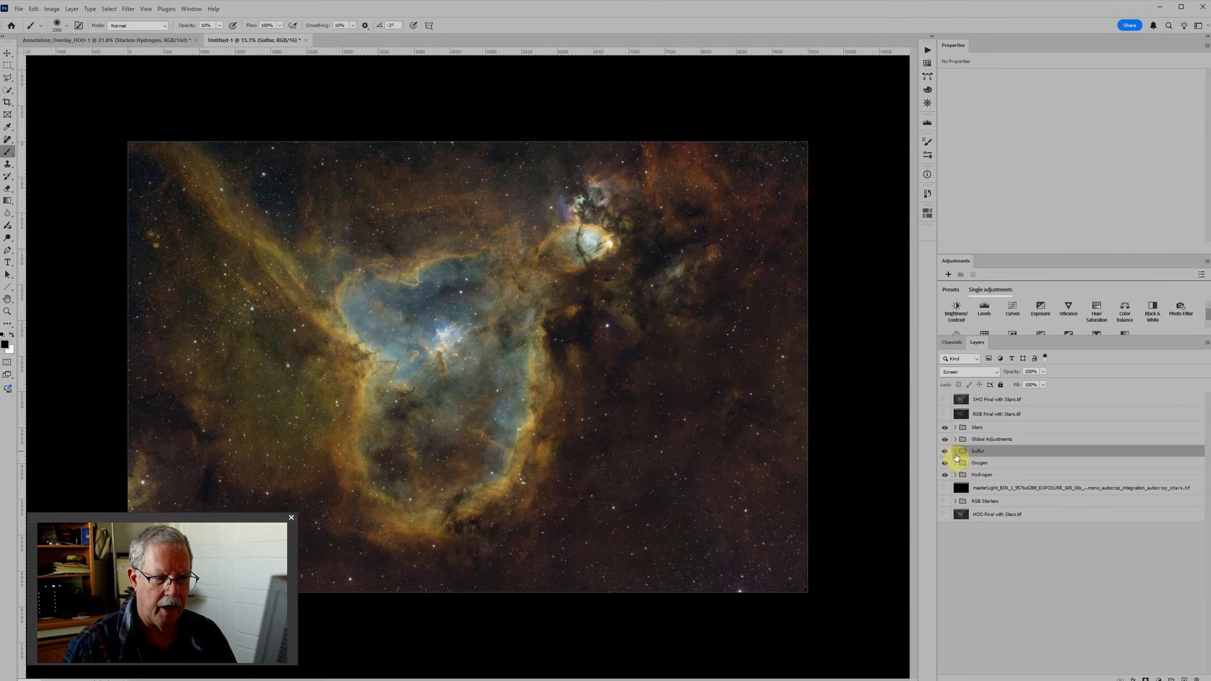
Brighten the midtones of the Oxygen group's Levels 6 adjustment slightly and set its black input level to 6
click(955, 465)
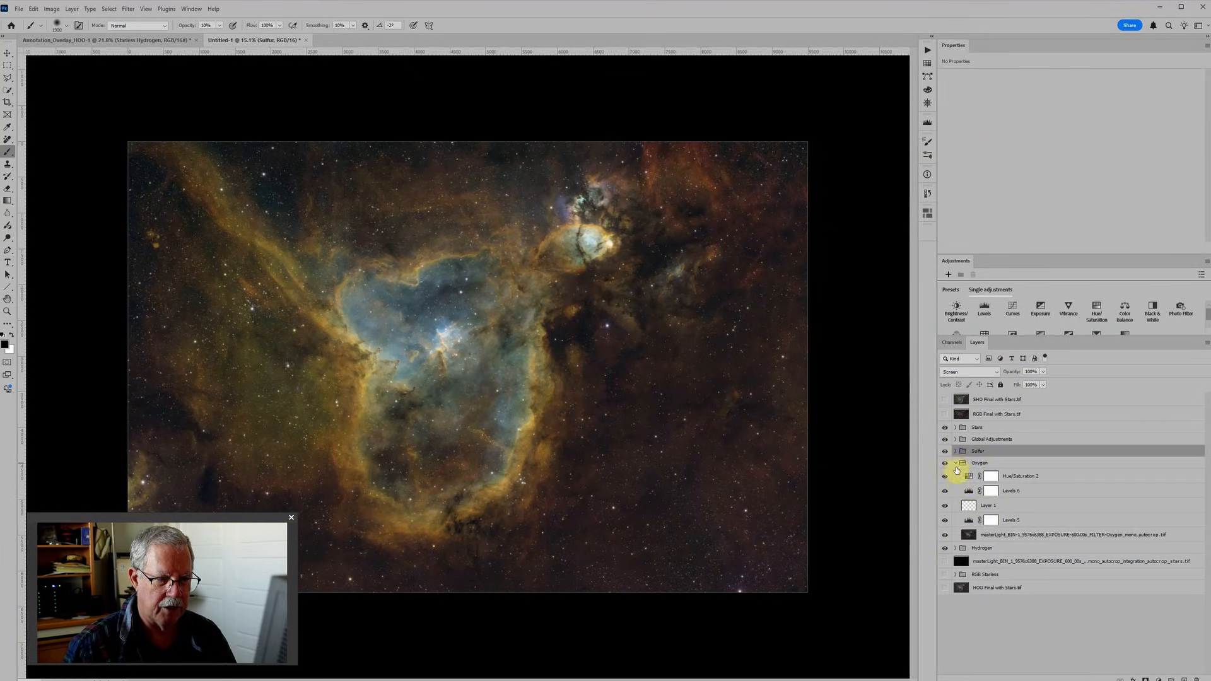
click(968, 491)
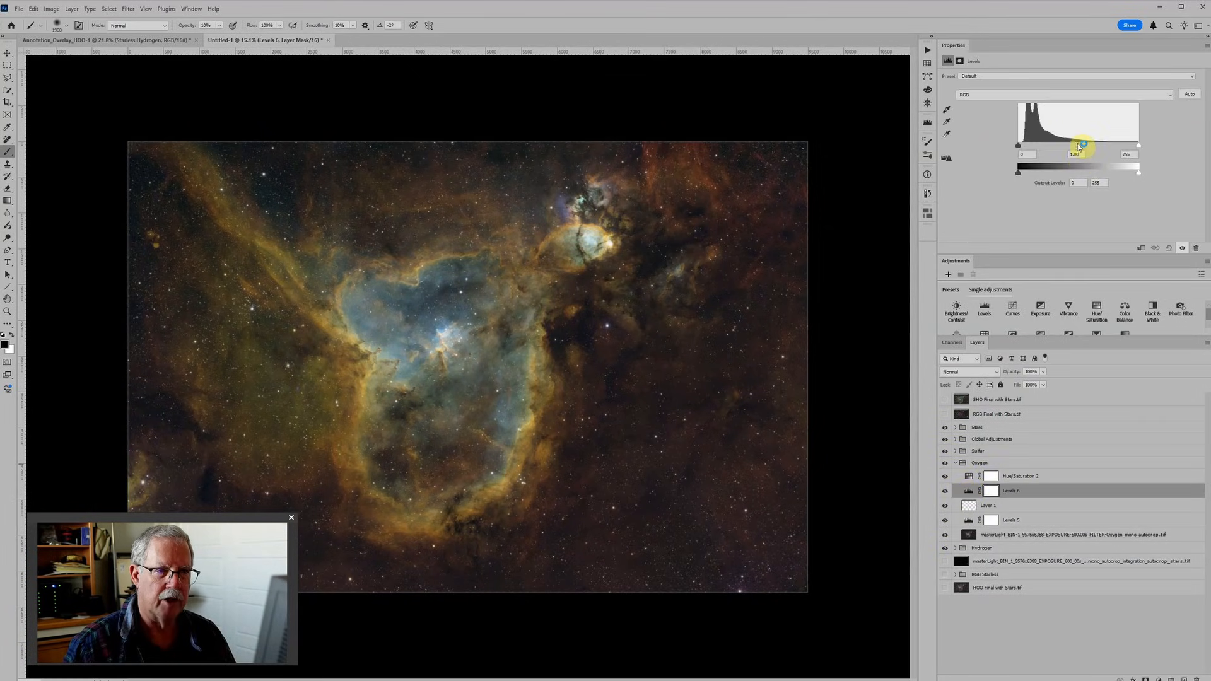
drag(1079, 149, 1022, 150)
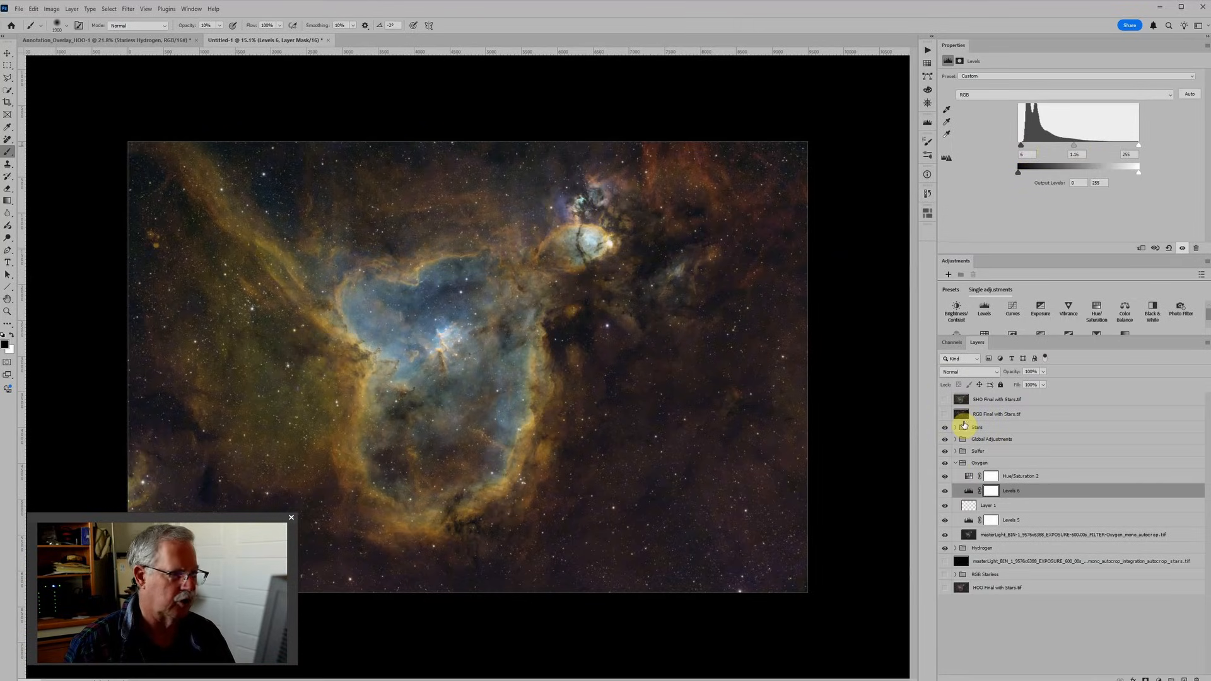
click(955, 463)
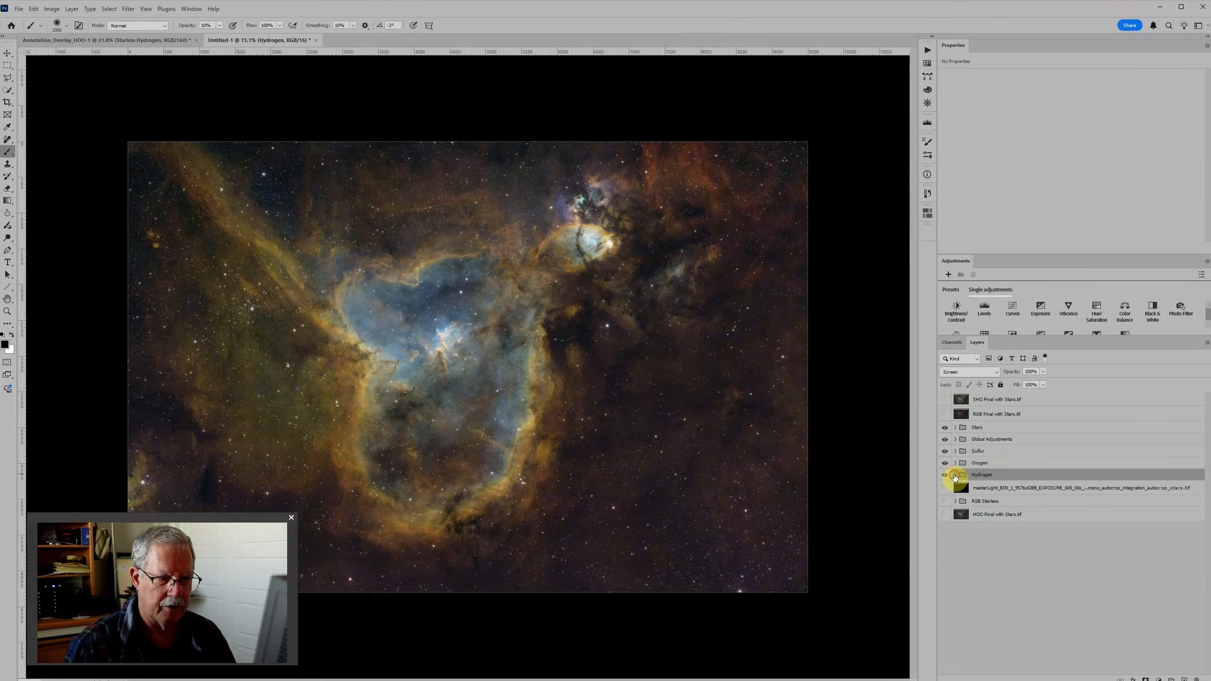
Set the midtones of the Hydrogen group's Levels 8 adjustment to 1.04 and raise its black input level slightly
click(954, 475)
click(969, 503)
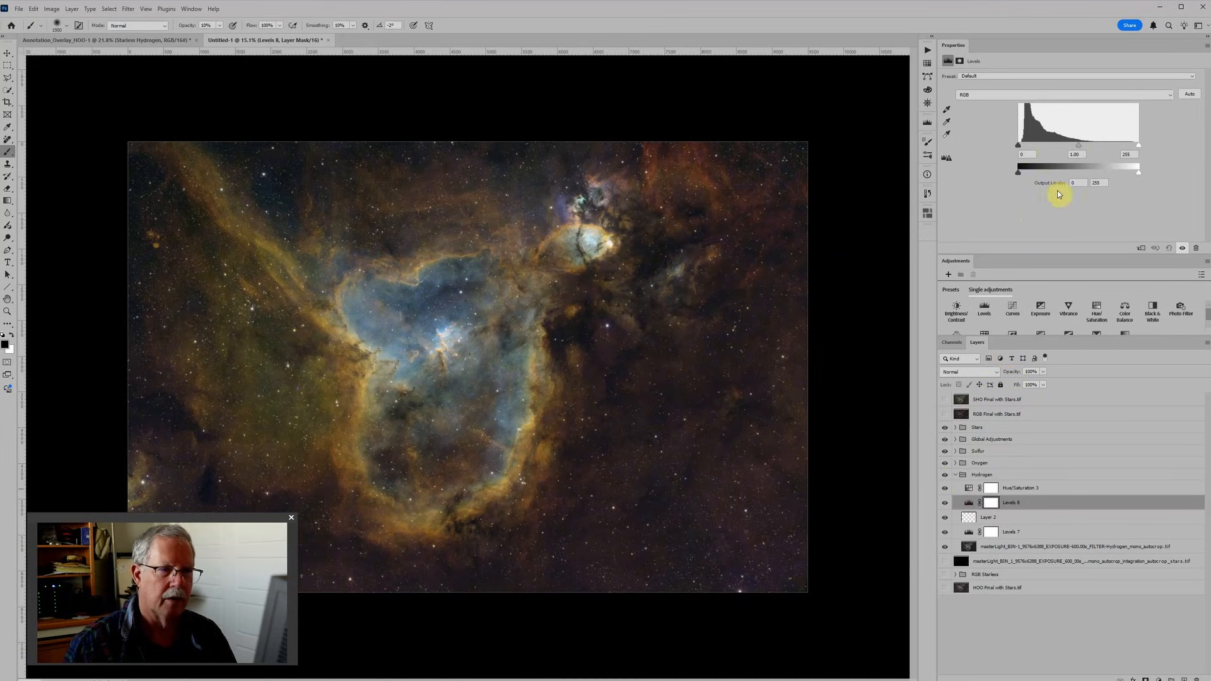
drag(1079, 145, 1075, 147)
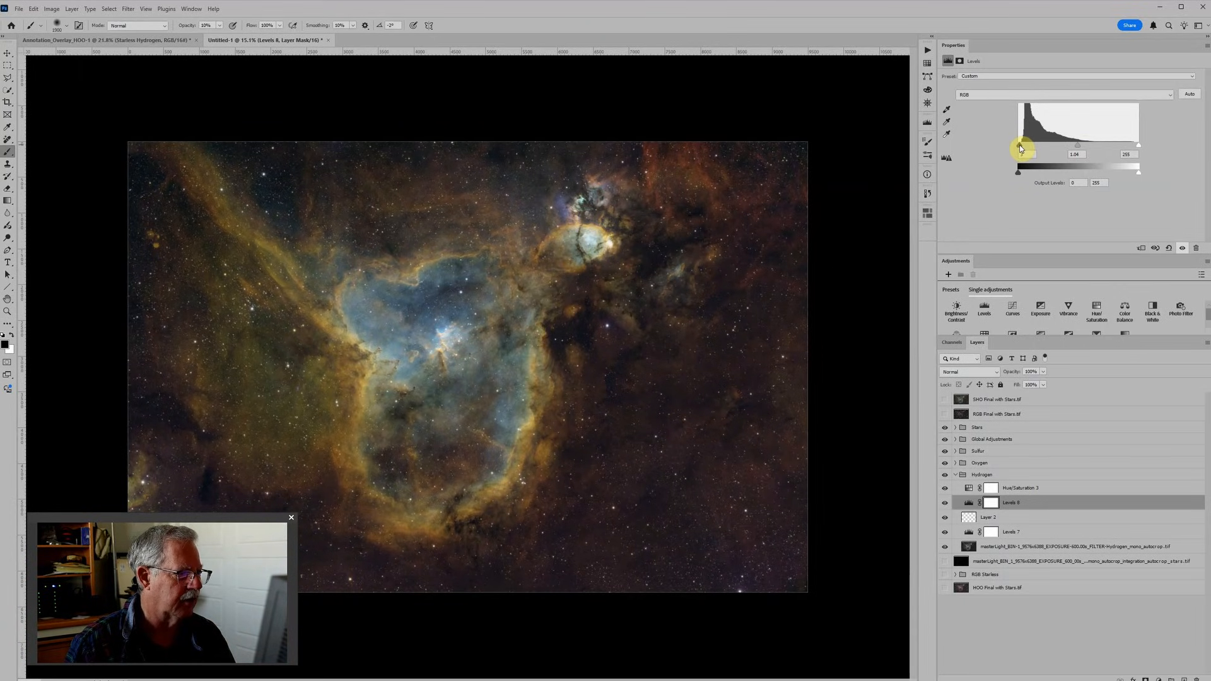
scroll(824, 222, down, 3)
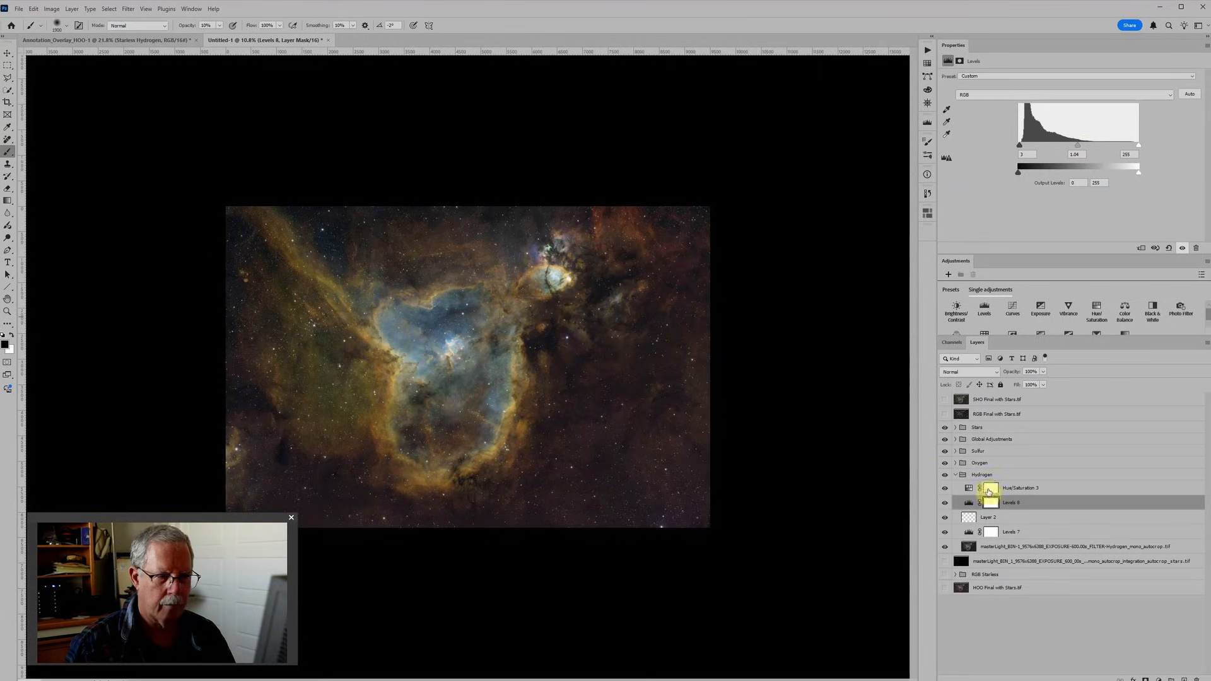
click(956, 475)
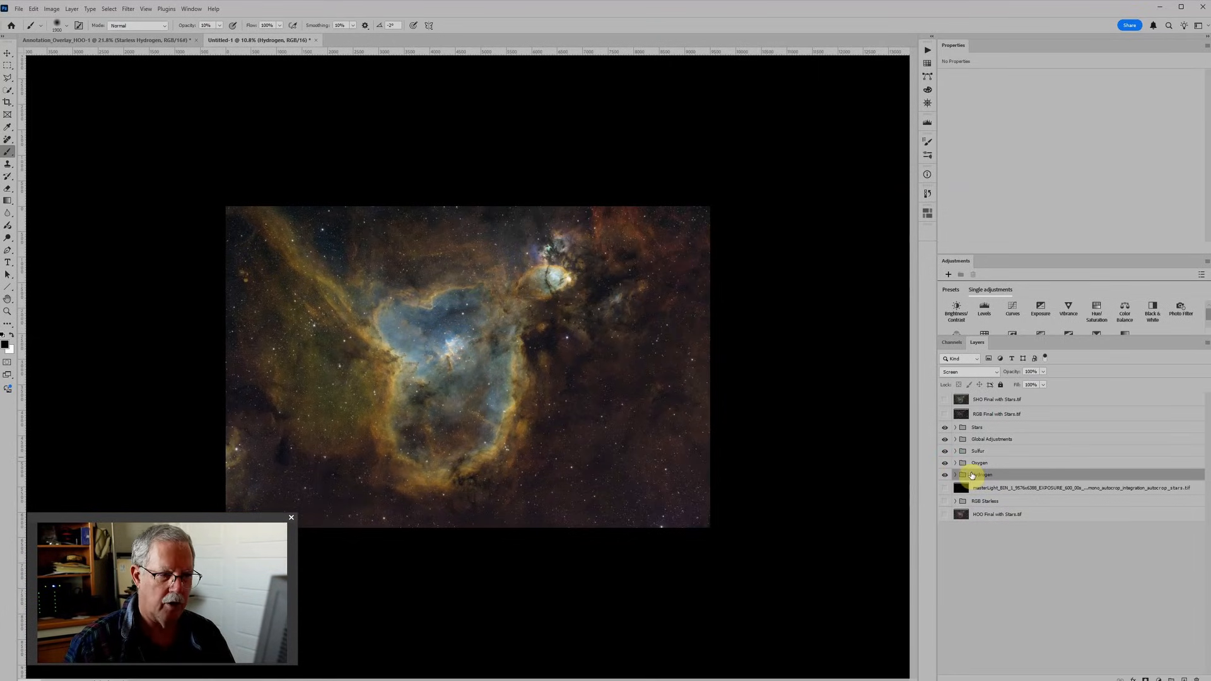
Strengthen the Sulfur group's Levels 4 adjustment by setting input levels to black 20, midtones 1.60 and white 221
click(954, 451)
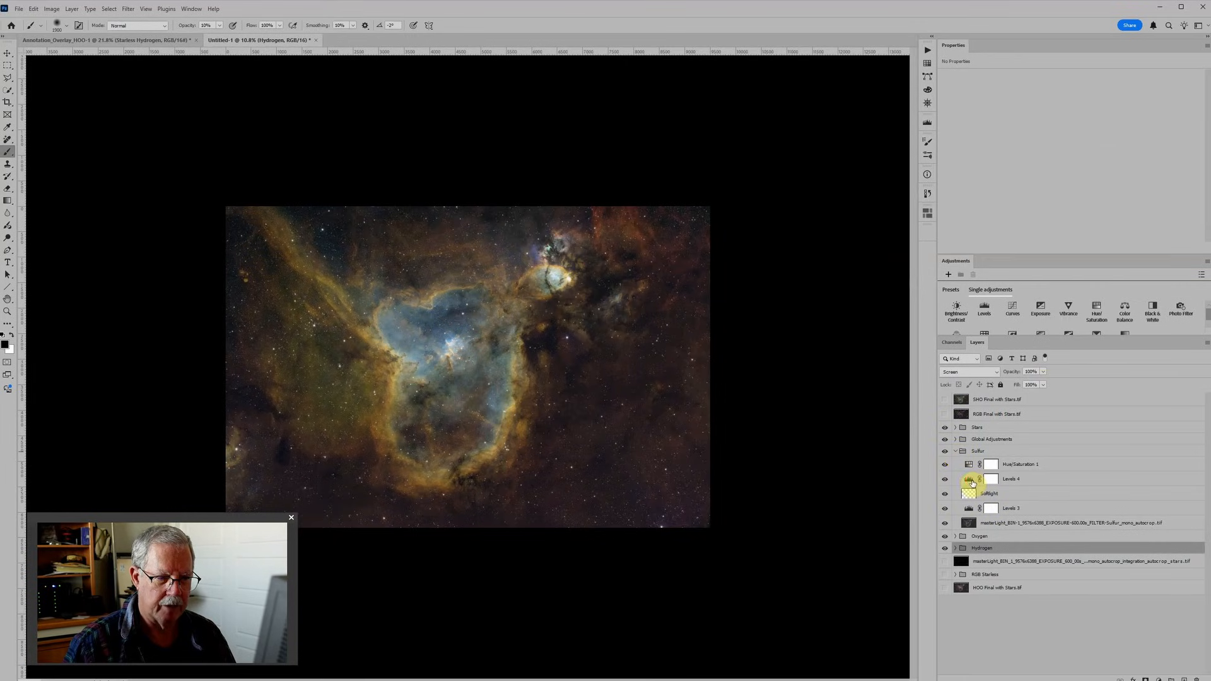
click(968, 481)
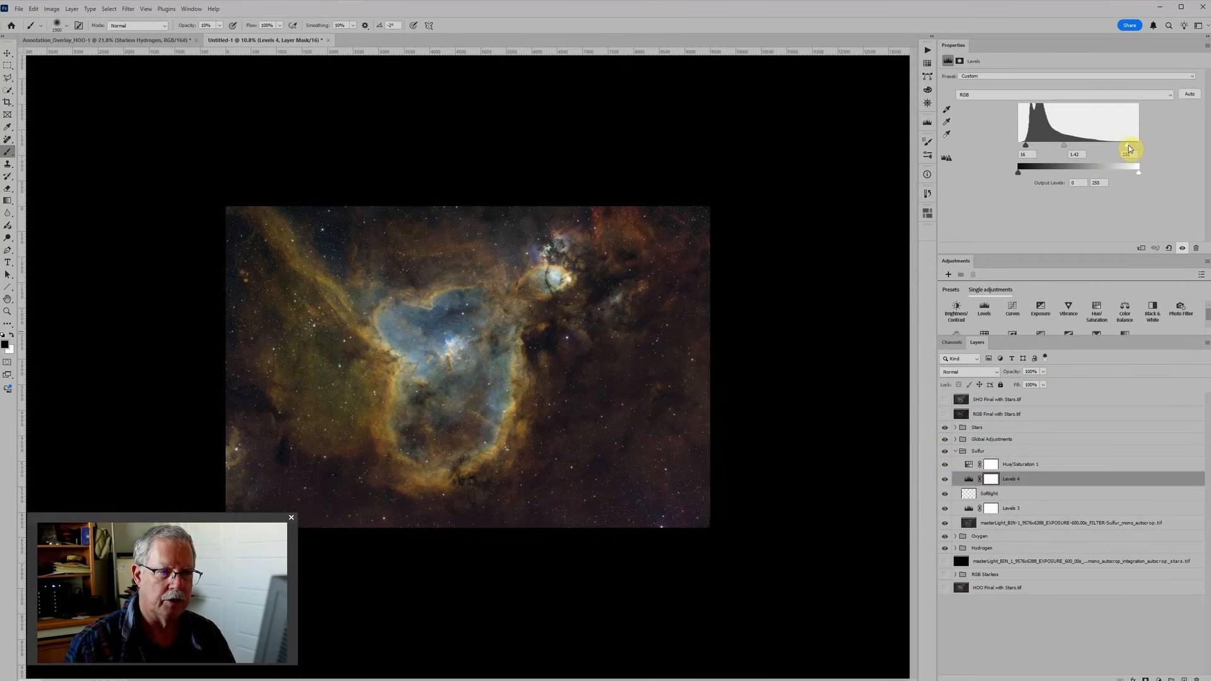
drag(1123, 149, 1122, 148)
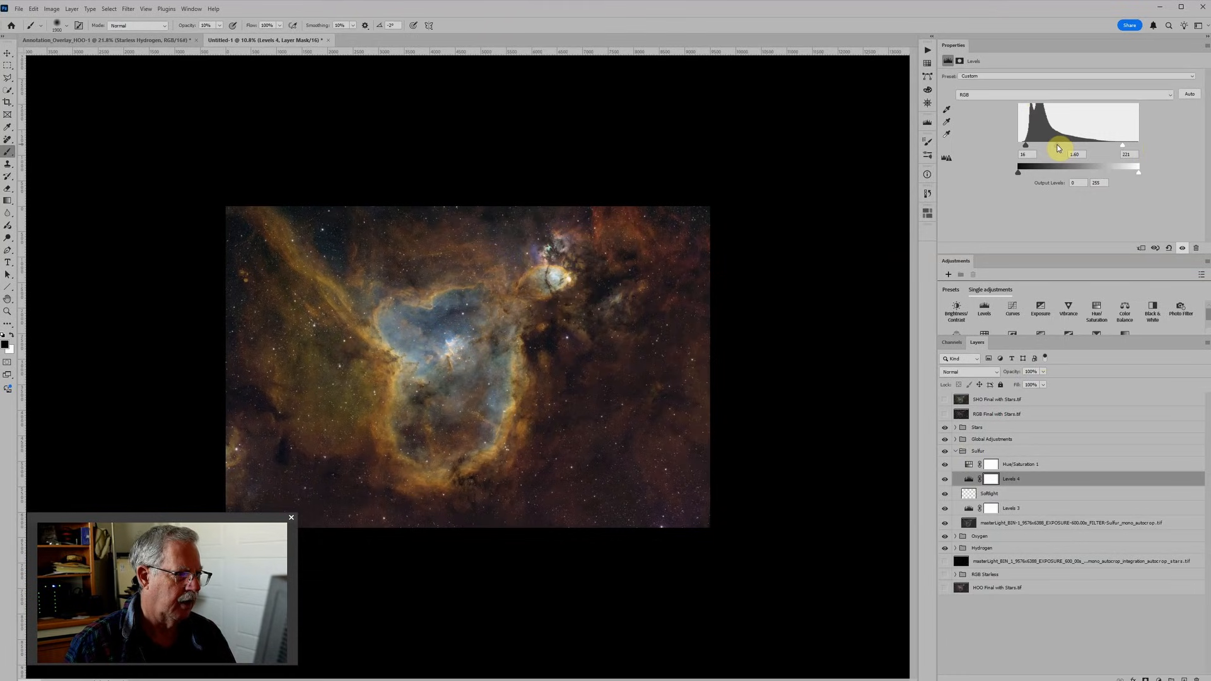
drag(1023, 146, 1026, 146)
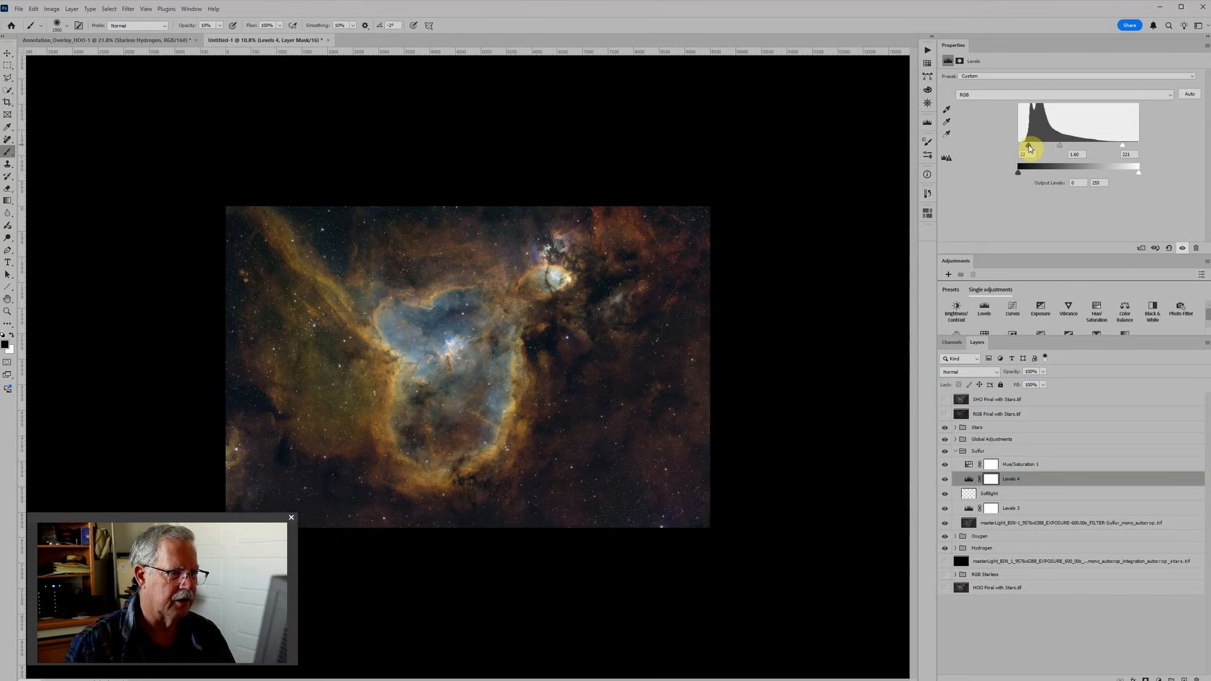
scroll(852, 309, up, 3)
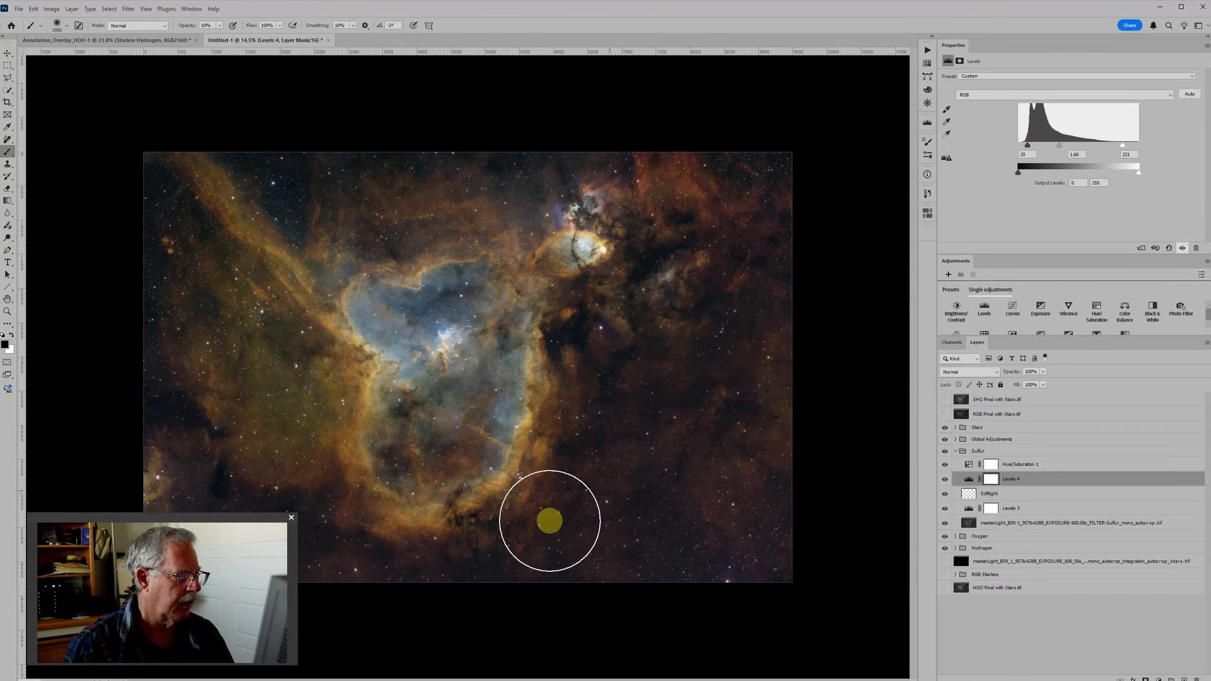
scroll(595, 351, up, 3)
scroll(560, 336, up, 3)
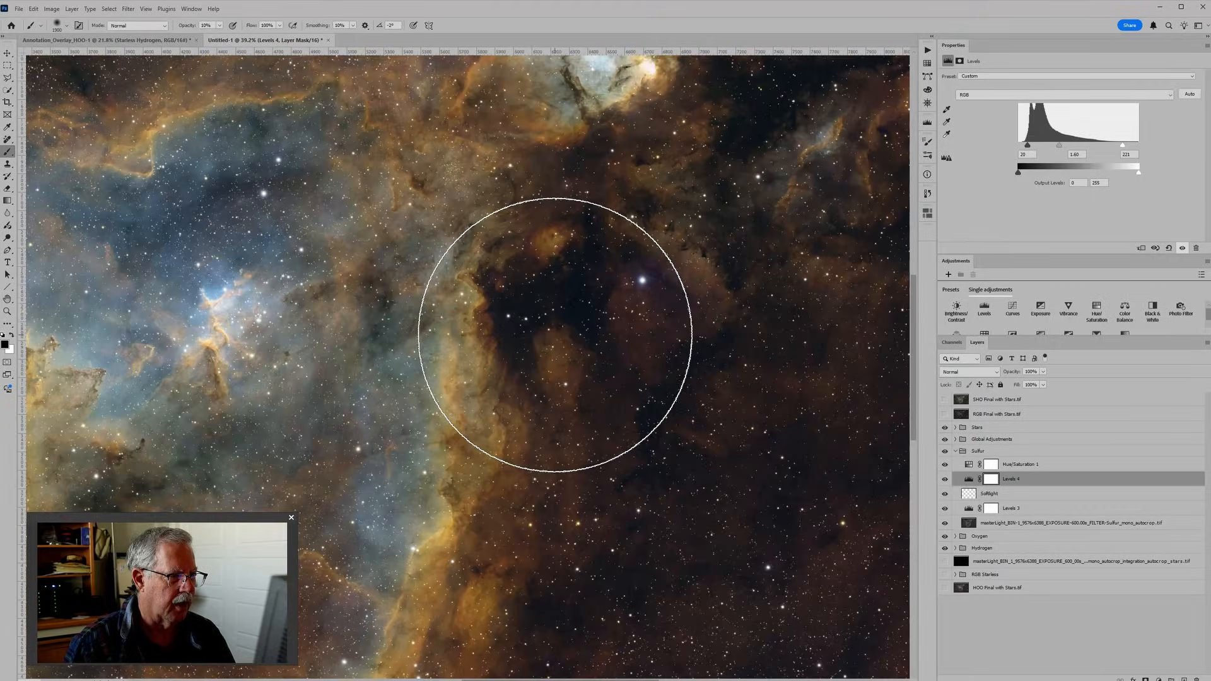
scroll(558, 334, down, 1)
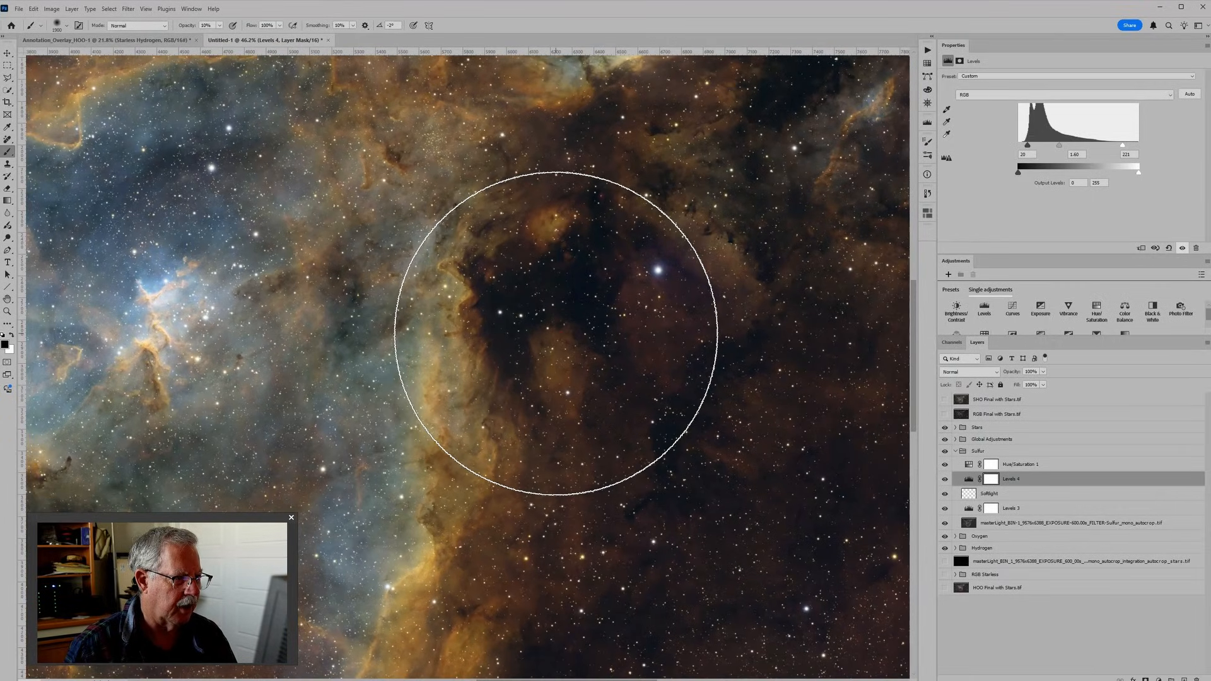
scroll(564, 336, down, 4)
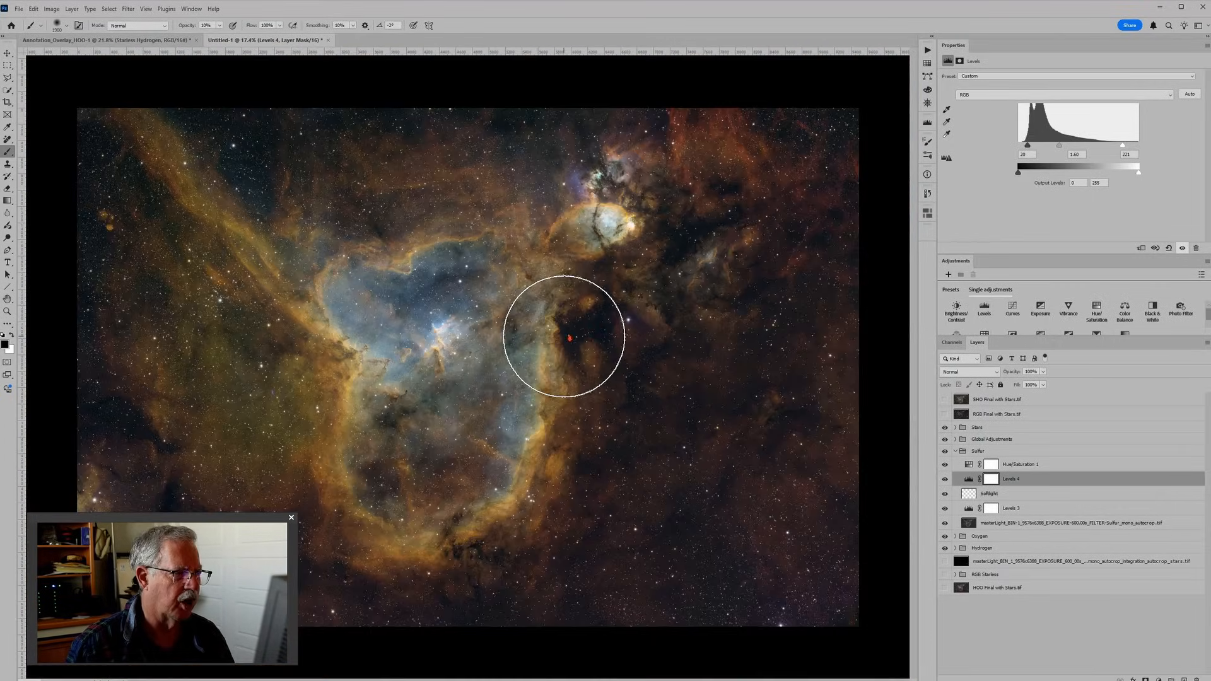
scroll(627, 271, down, 1)
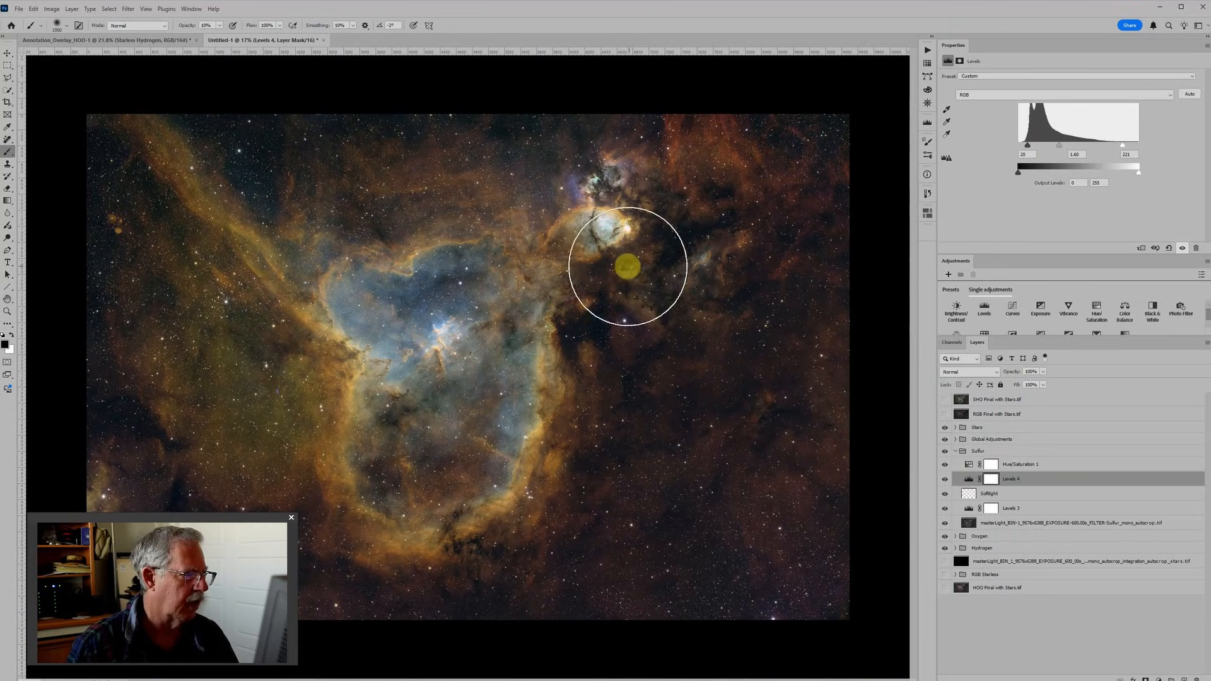
Add a solid color fill of RGB 19, 19, 19 above Hue/Saturation 4 in the Global Adjustments group and set its blend mode to Lighten
click(955, 439)
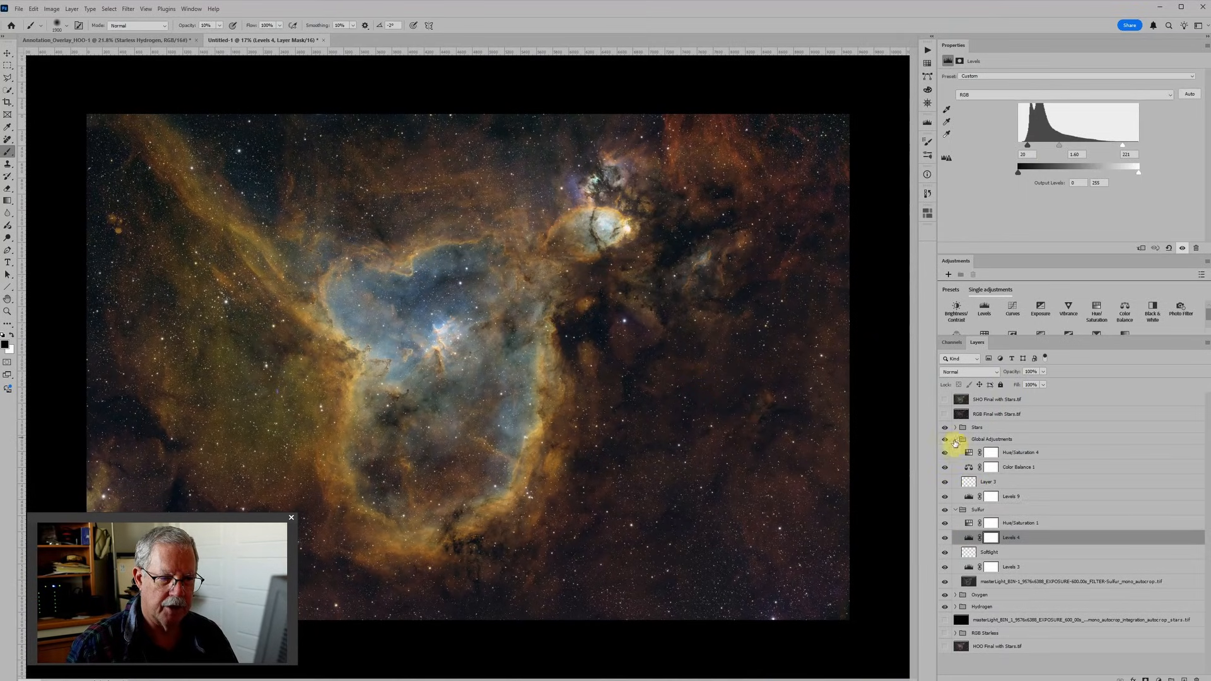
click(1073, 454)
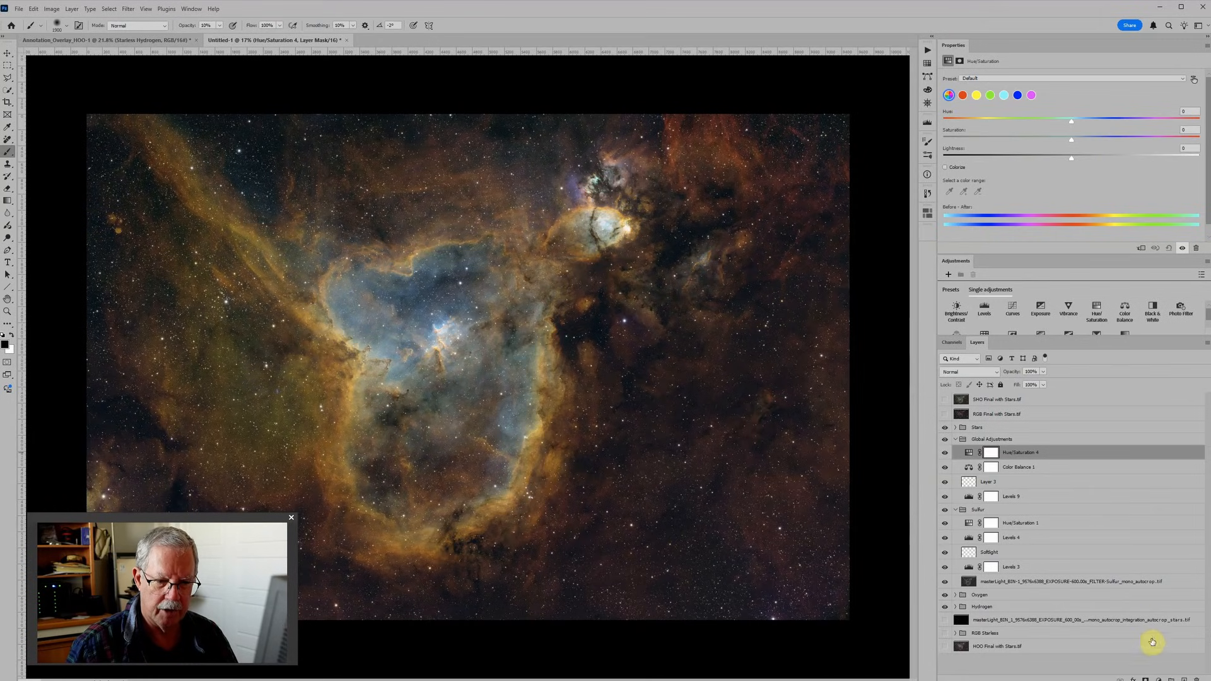
click(1158, 677)
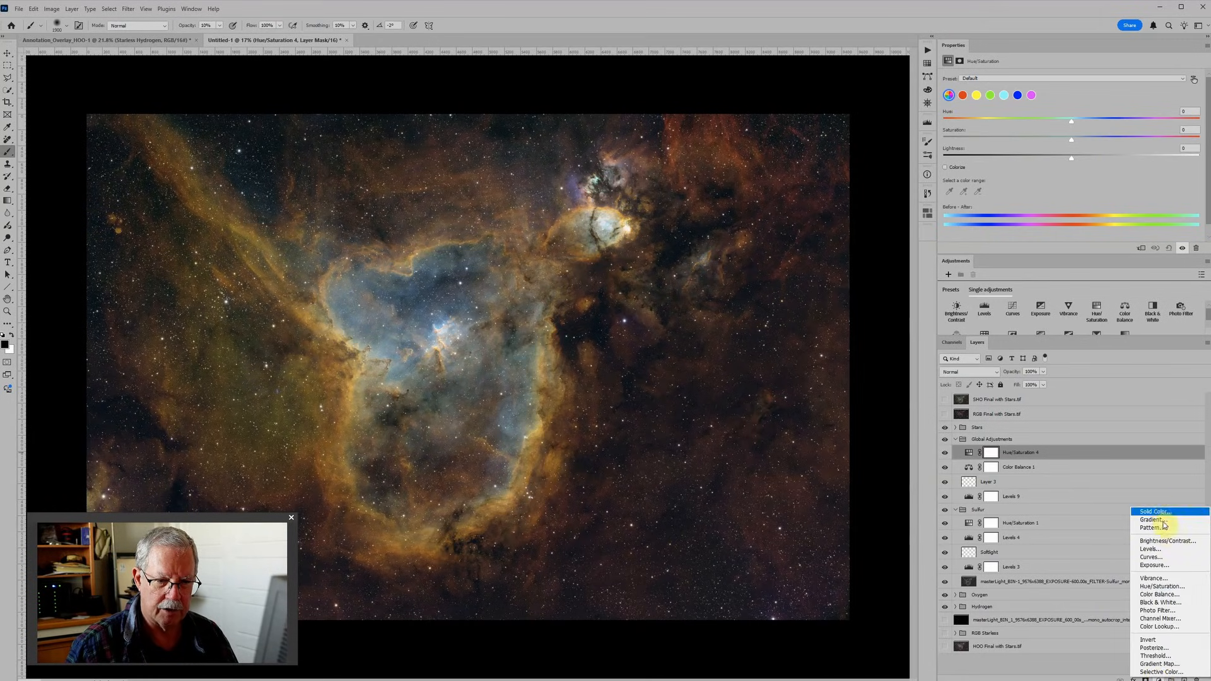
click(1162, 512)
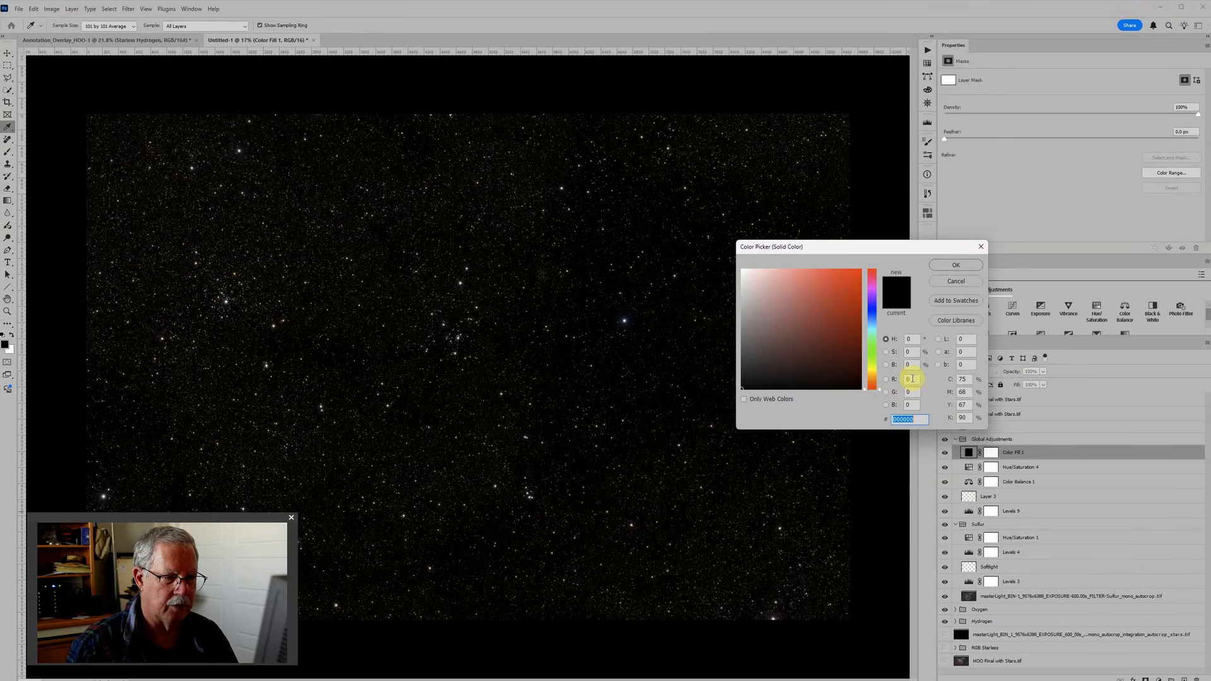
click(911, 379)
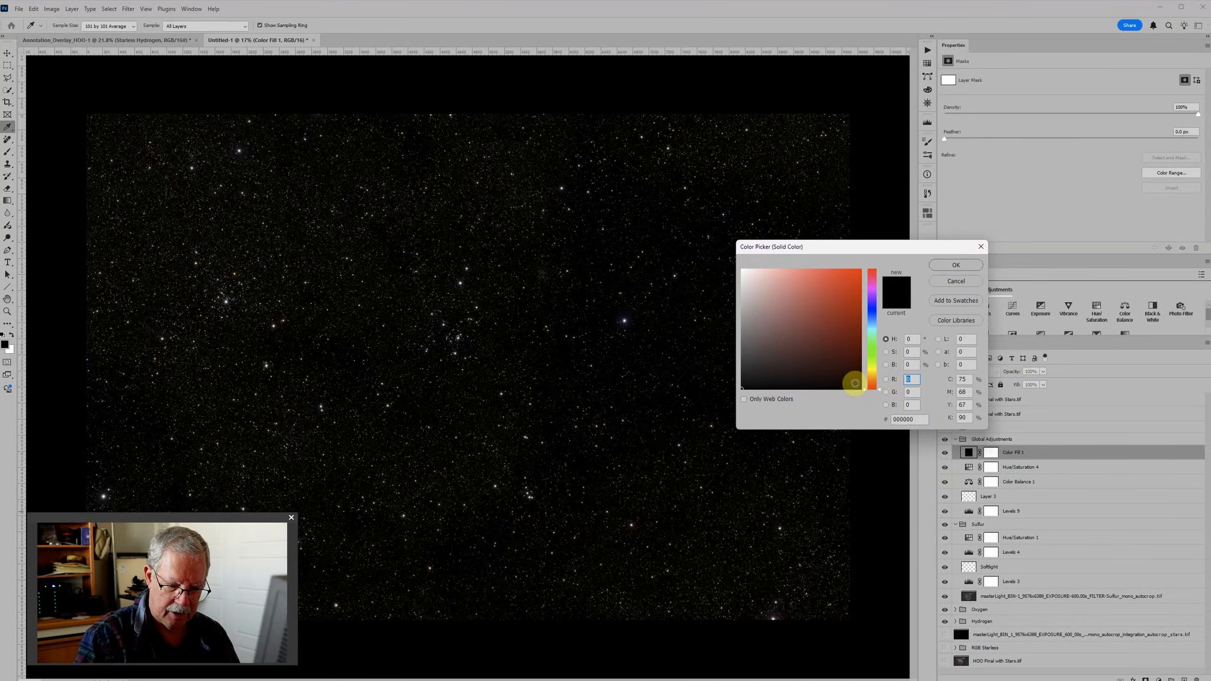
text(19)
click(912, 391)
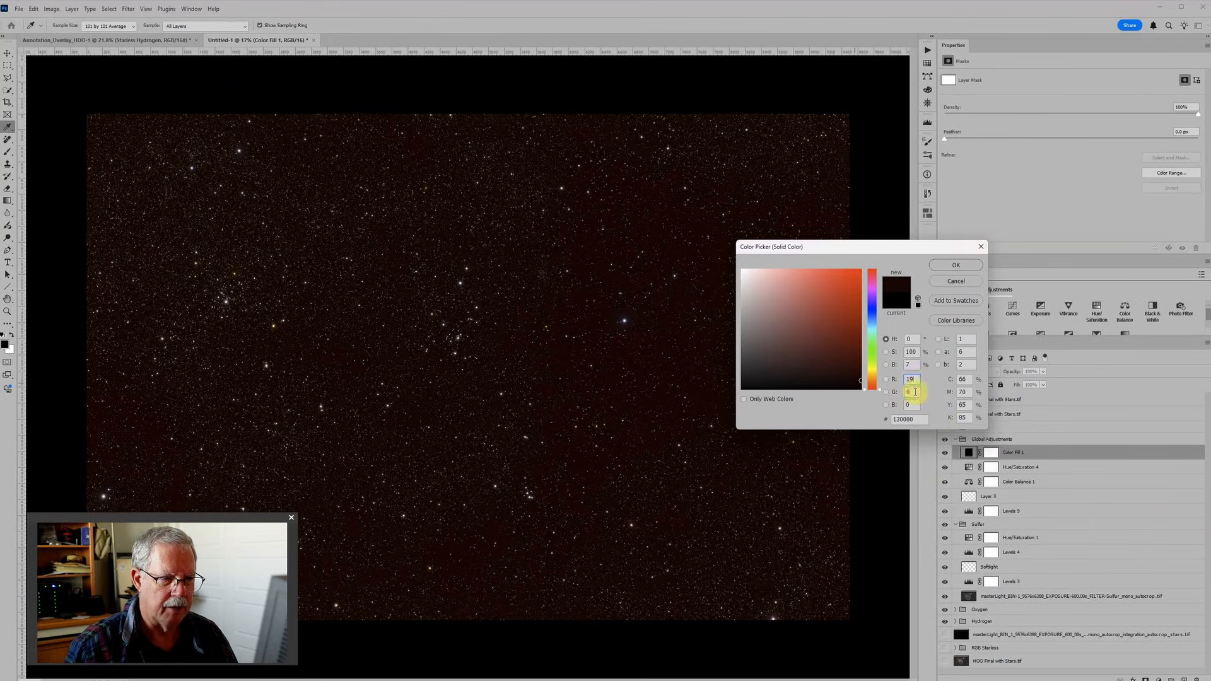
text(19)
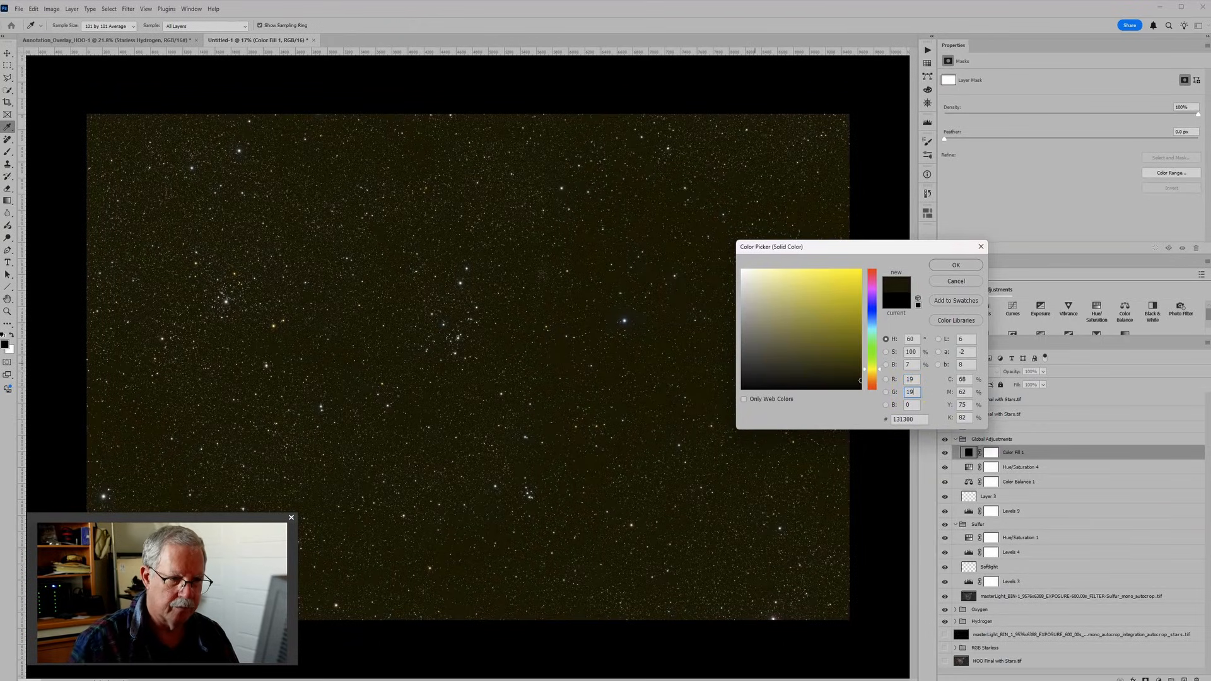
click(912, 404)
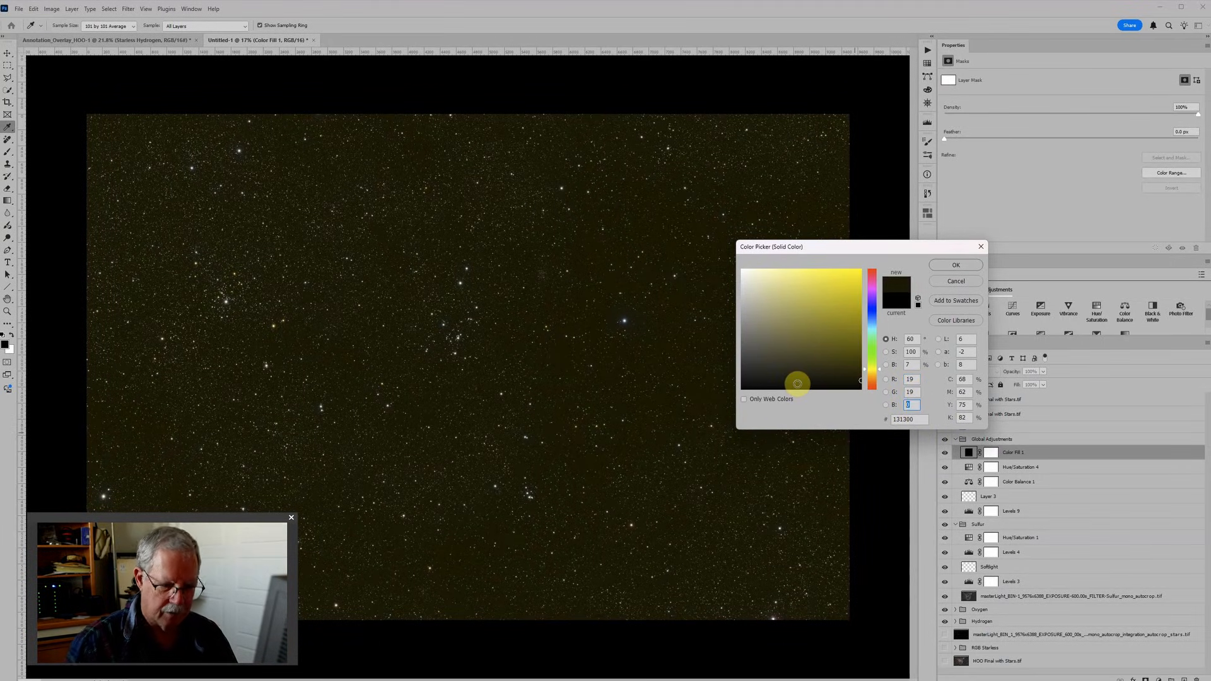
text(19)
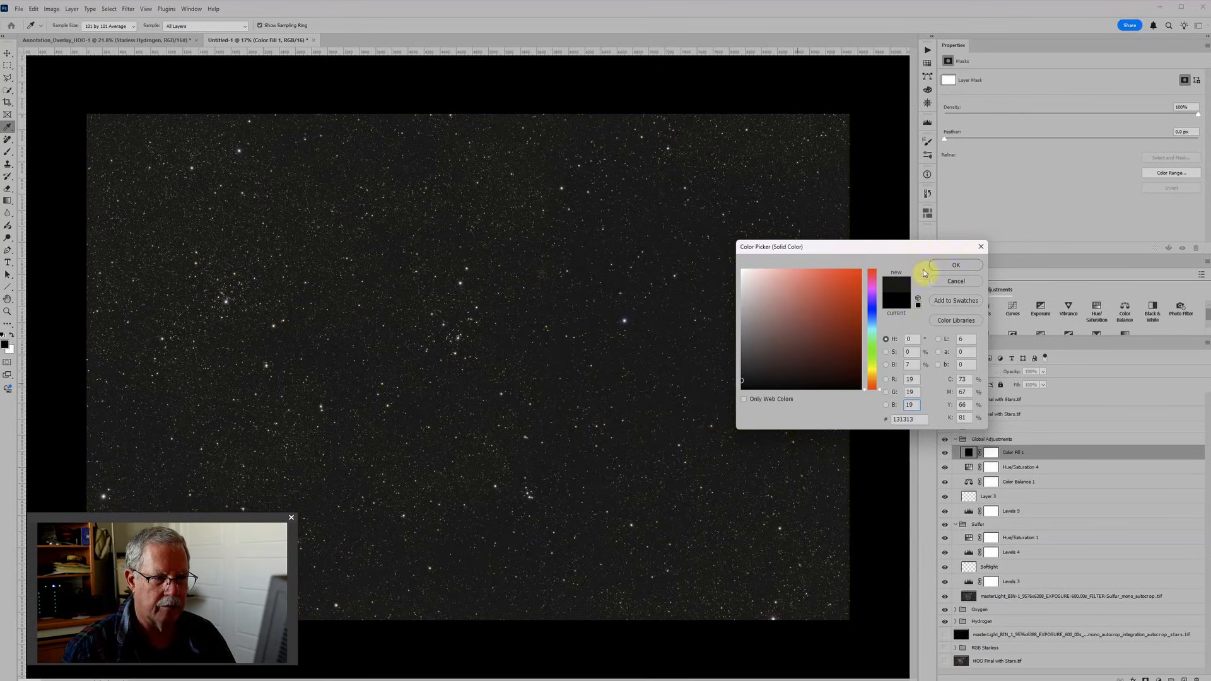
click(953, 268)
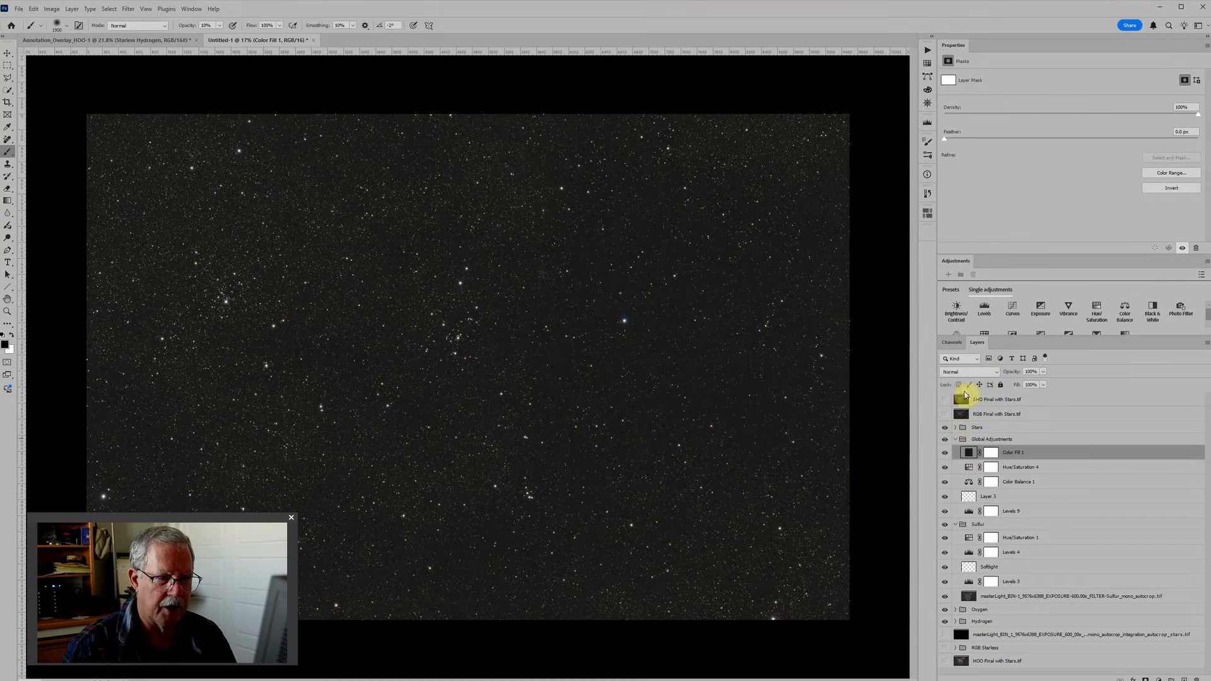
click(967, 372)
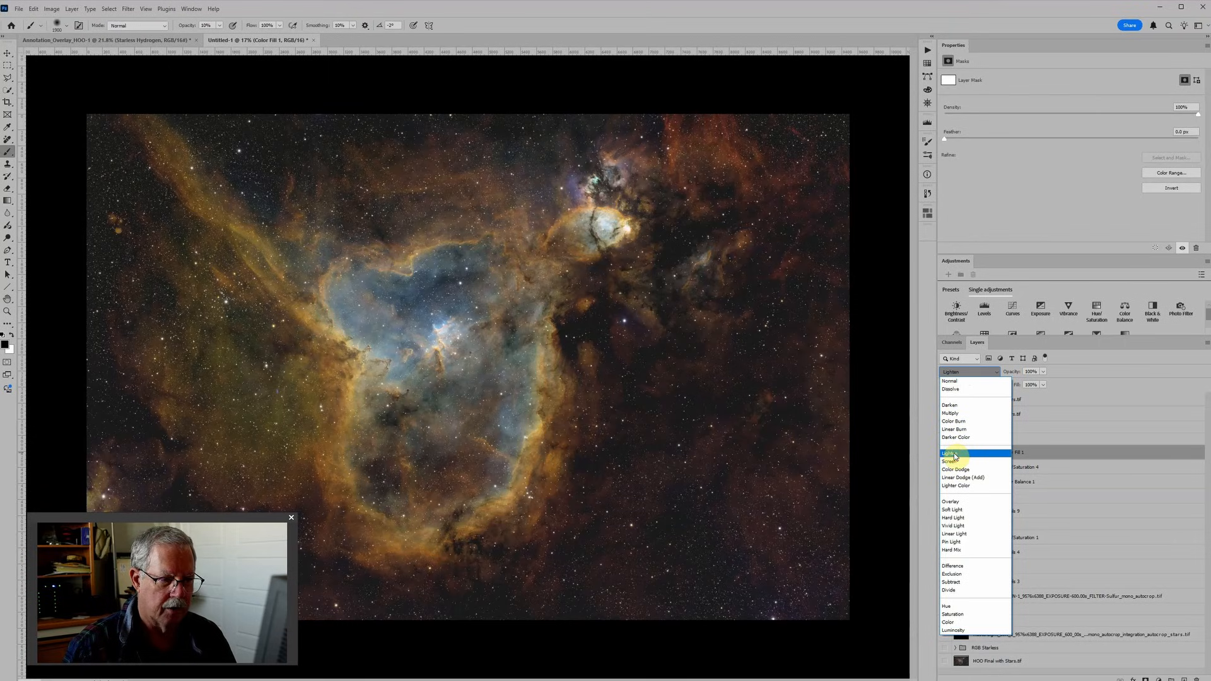
click(954, 455)
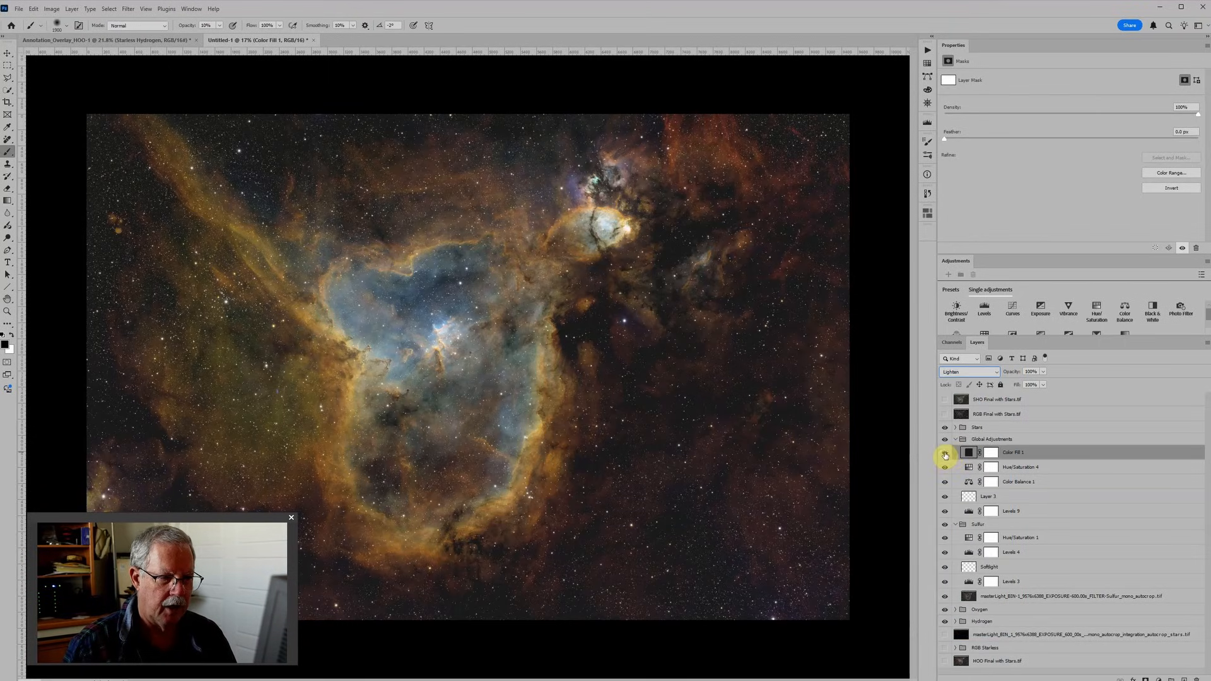
Compare the image with and without the Color Fill 1 layer and inspect the nebula's center up close
click(945, 454)
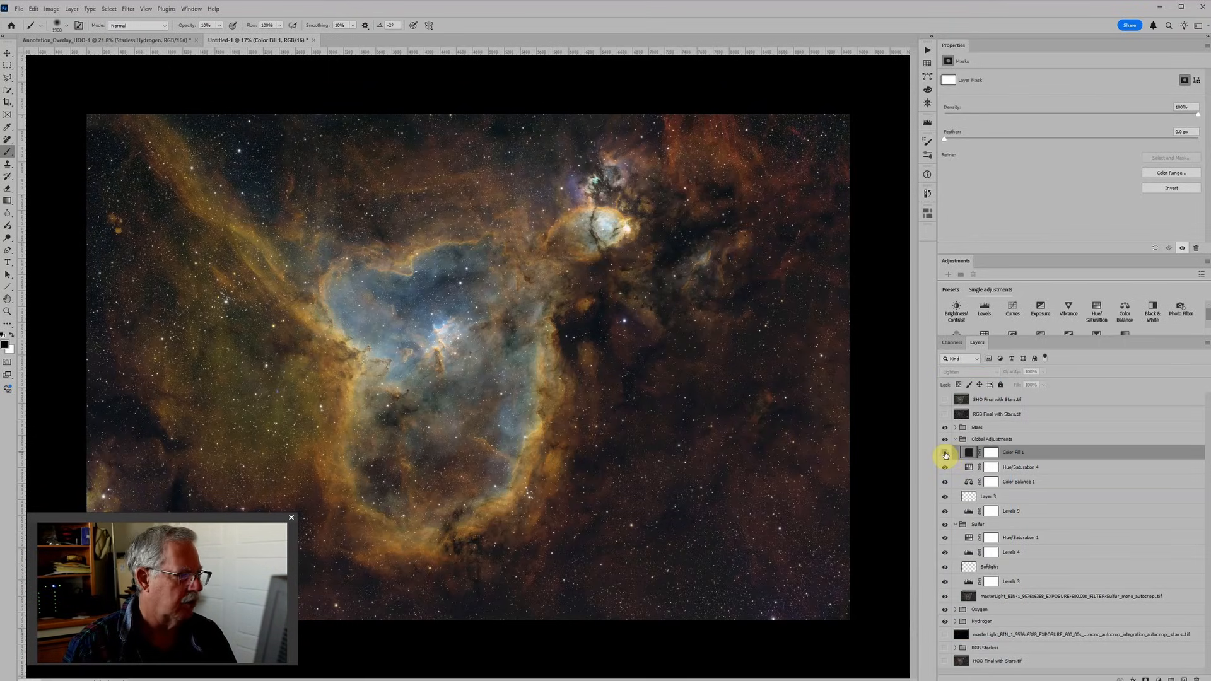
click(944, 455)
click(944, 455)
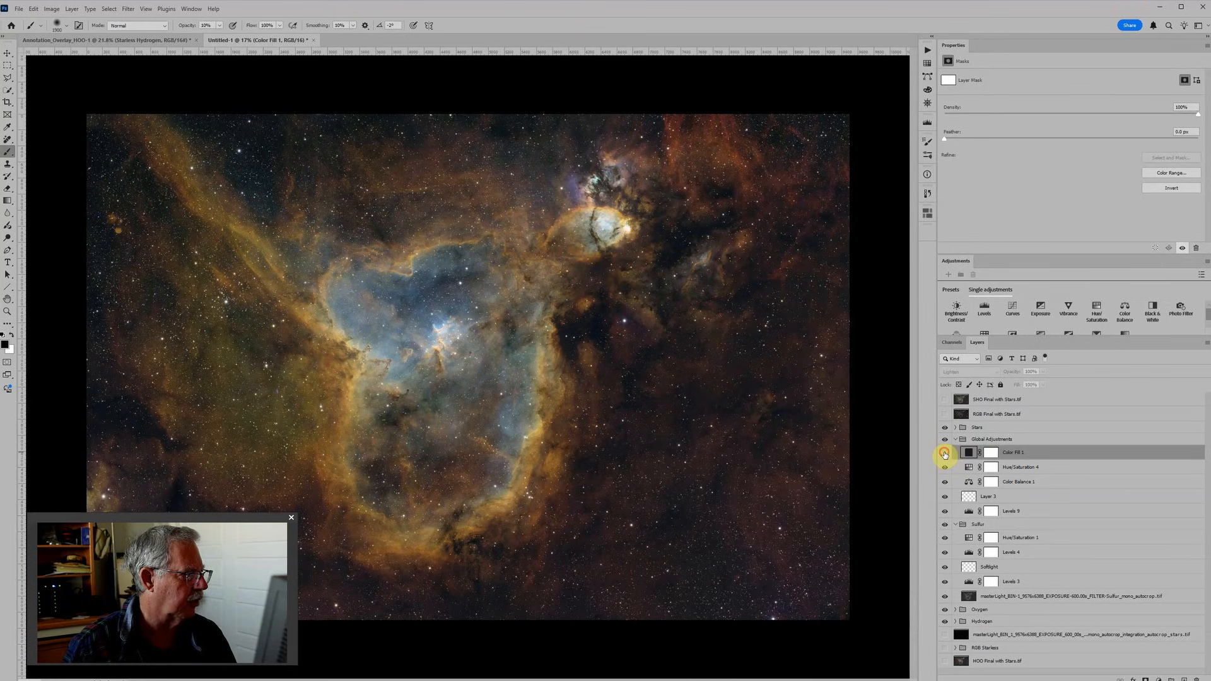
click(944, 454)
click(945, 454)
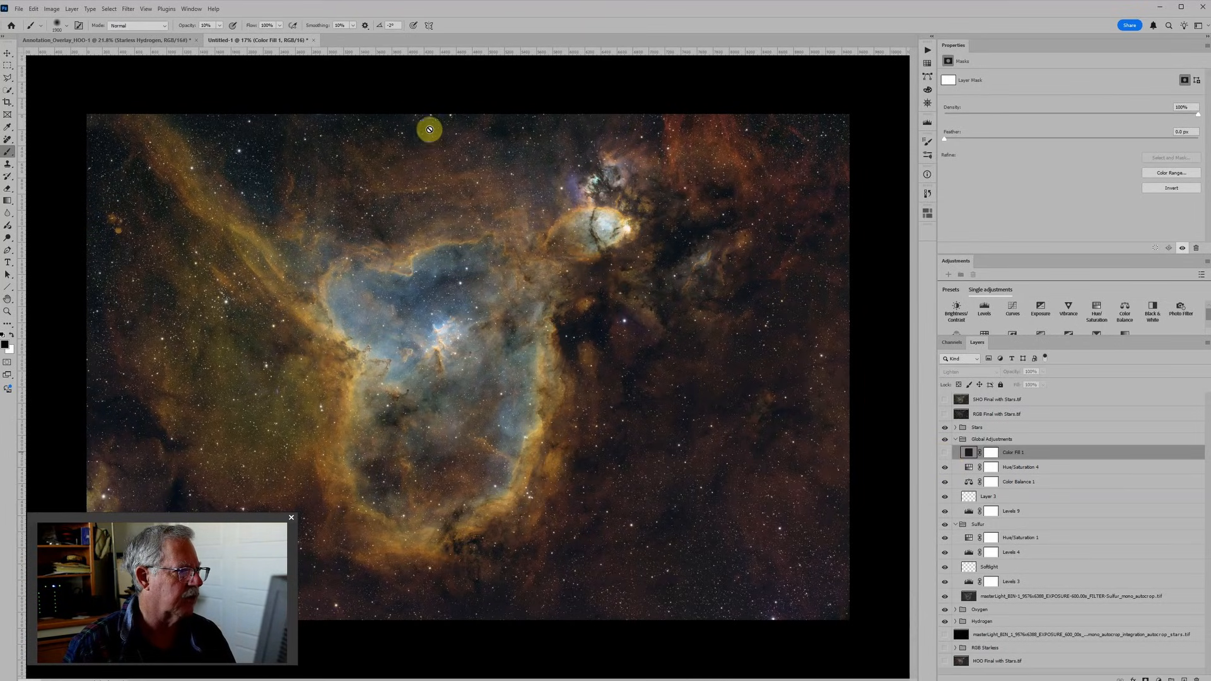
click(944, 454)
click(945, 453)
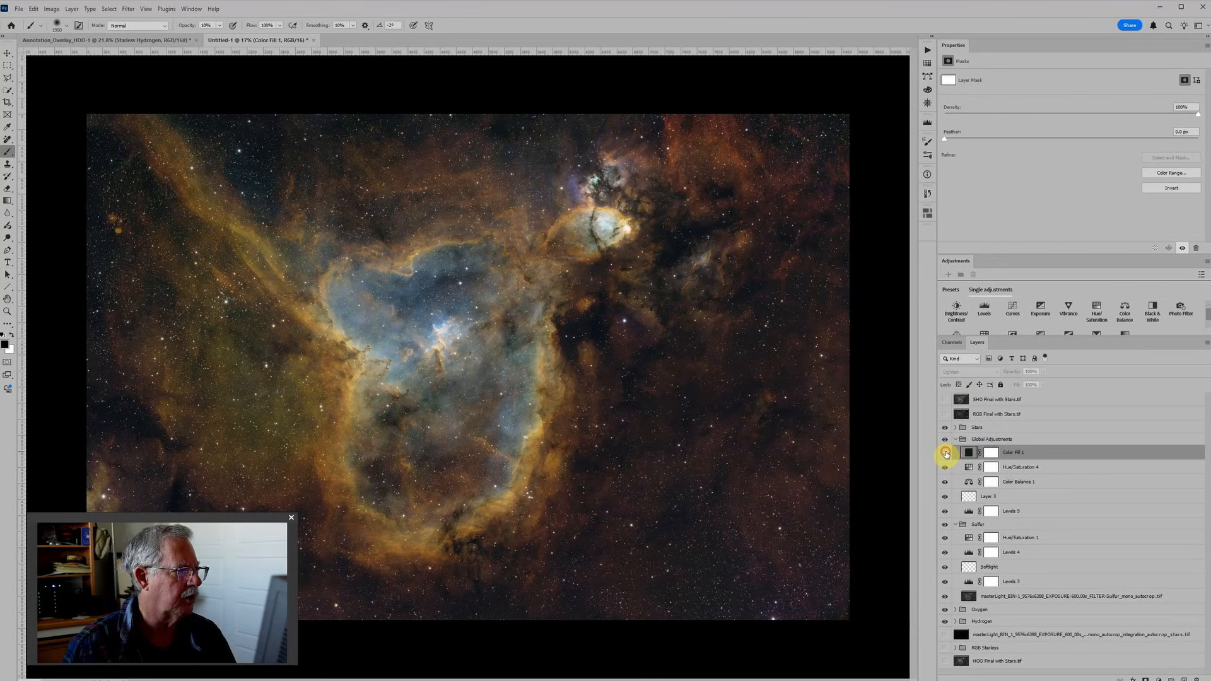
click(945, 454)
click(945, 454)
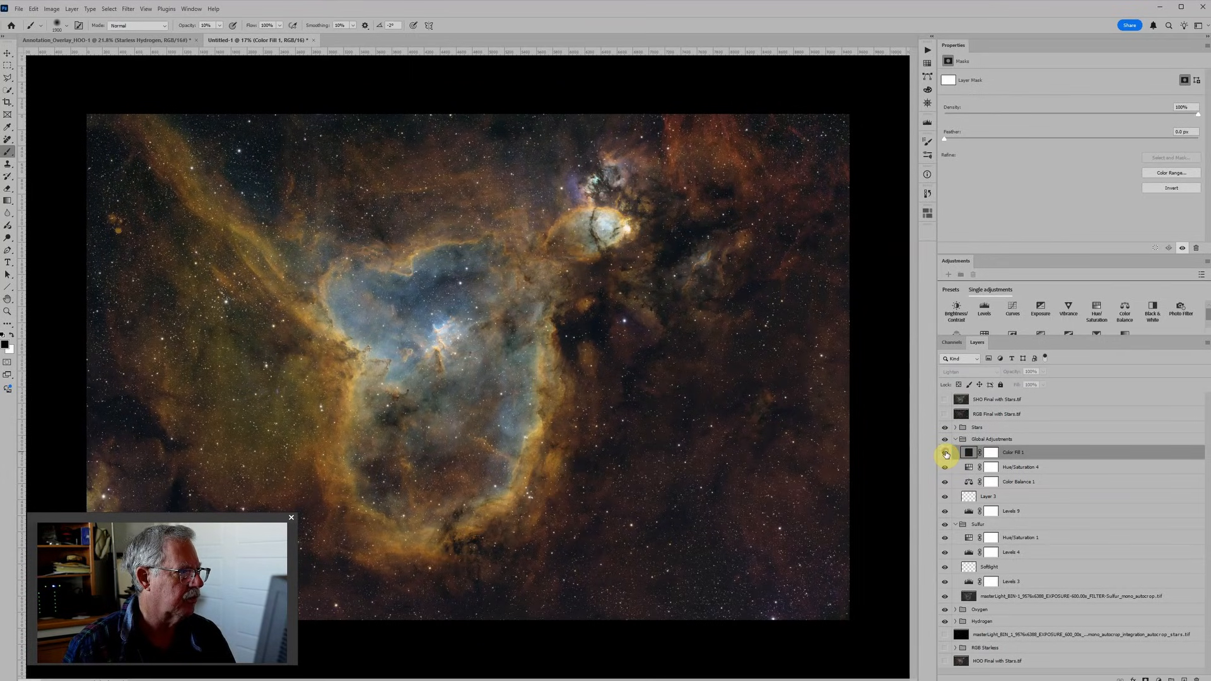
click(945, 453)
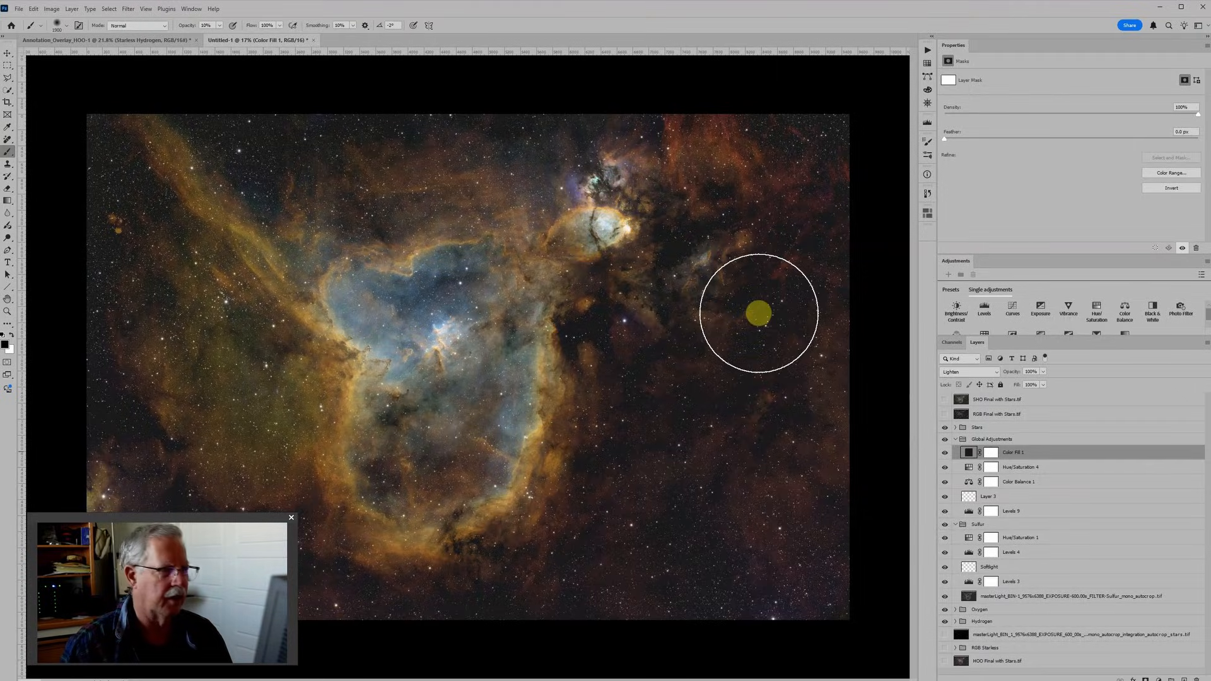
scroll(759, 306, down, 4)
scroll(448, 358, up, 4)
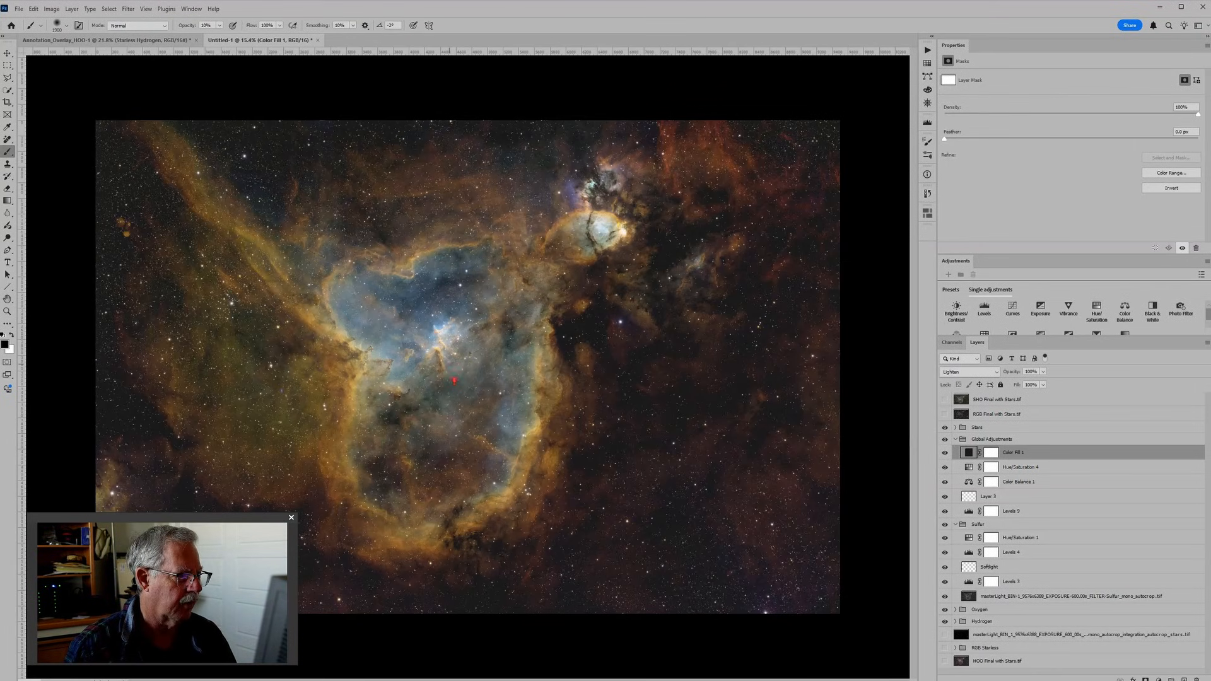
scroll(454, 381, up, 5)
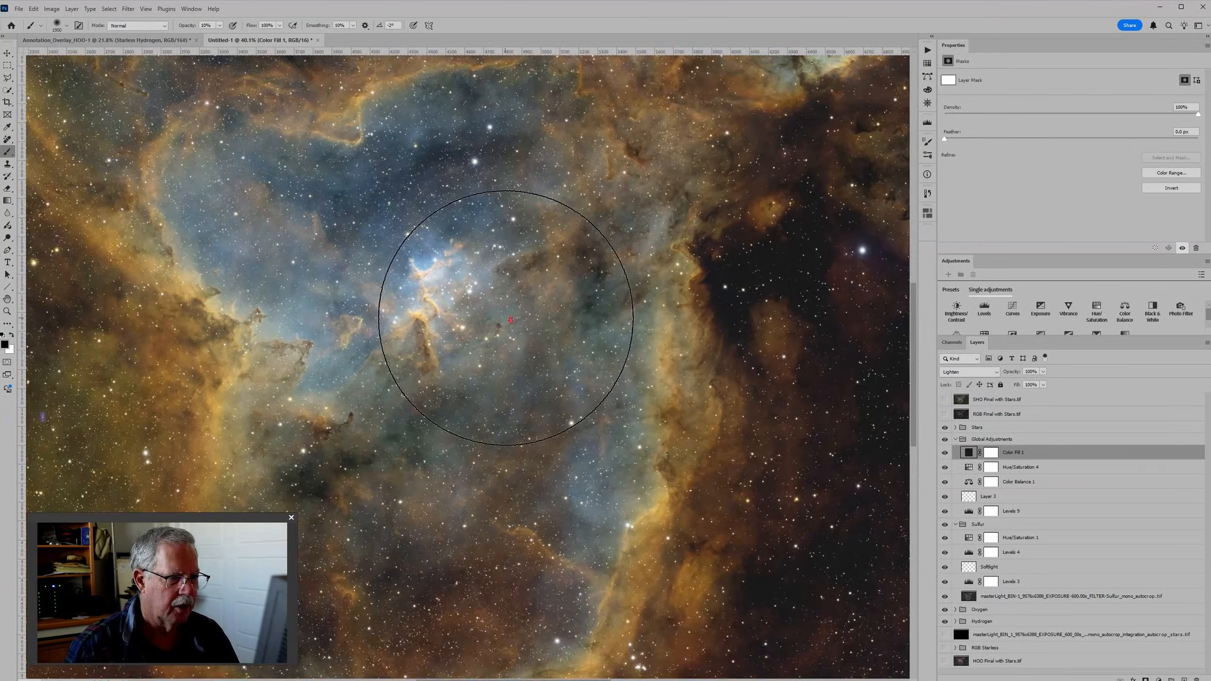
scroll(510, 320, down, 3)
scroll(528, 305, down, 2)
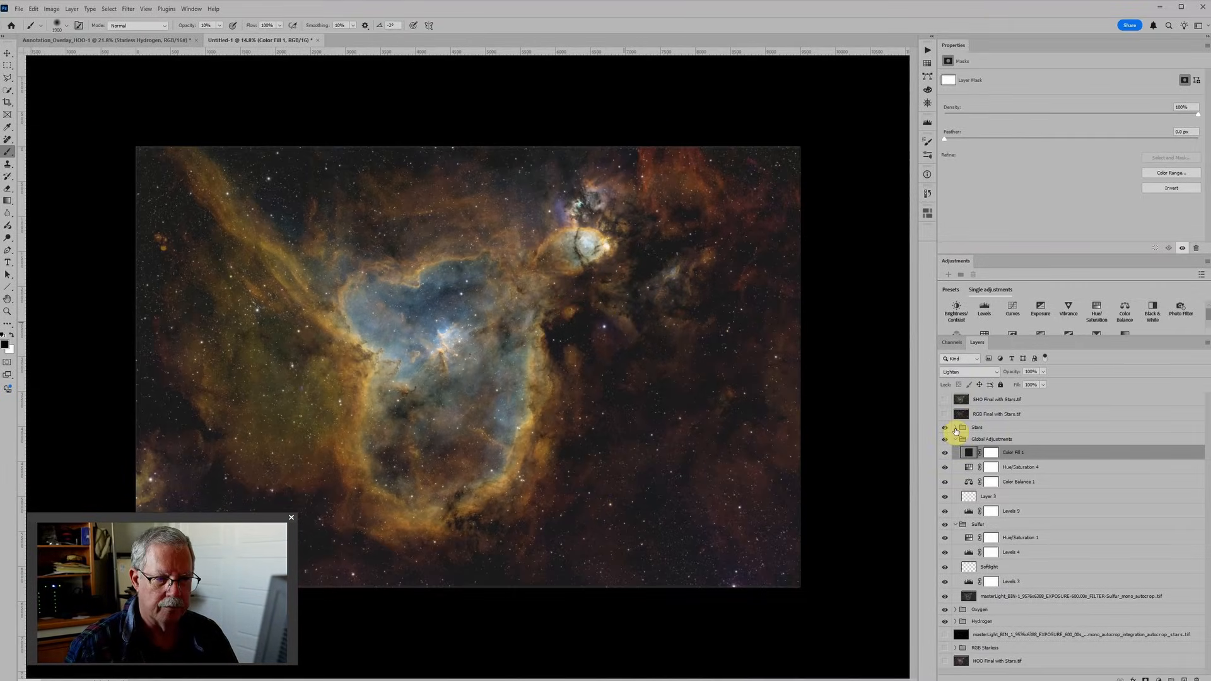
Hide the Stars group and set the Global Adjustments group's Levels 9 to midtones 1.06 and white input level 232
click(955, 428)
click(945, 428)
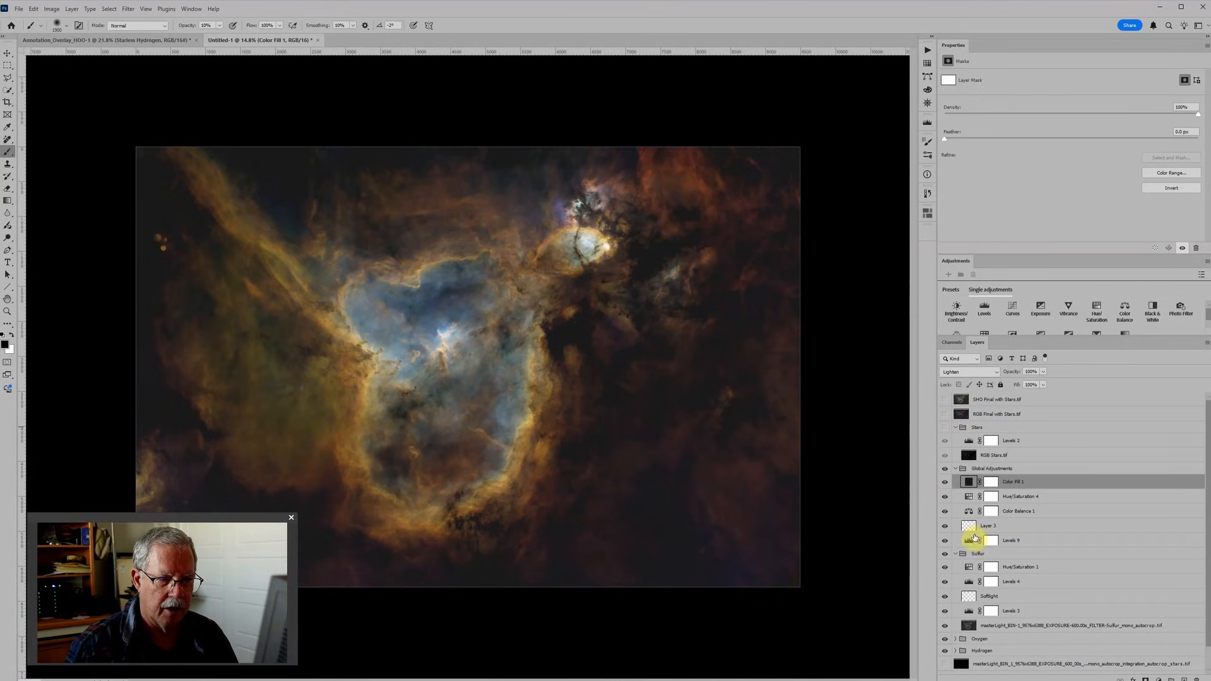
click(971, 541)
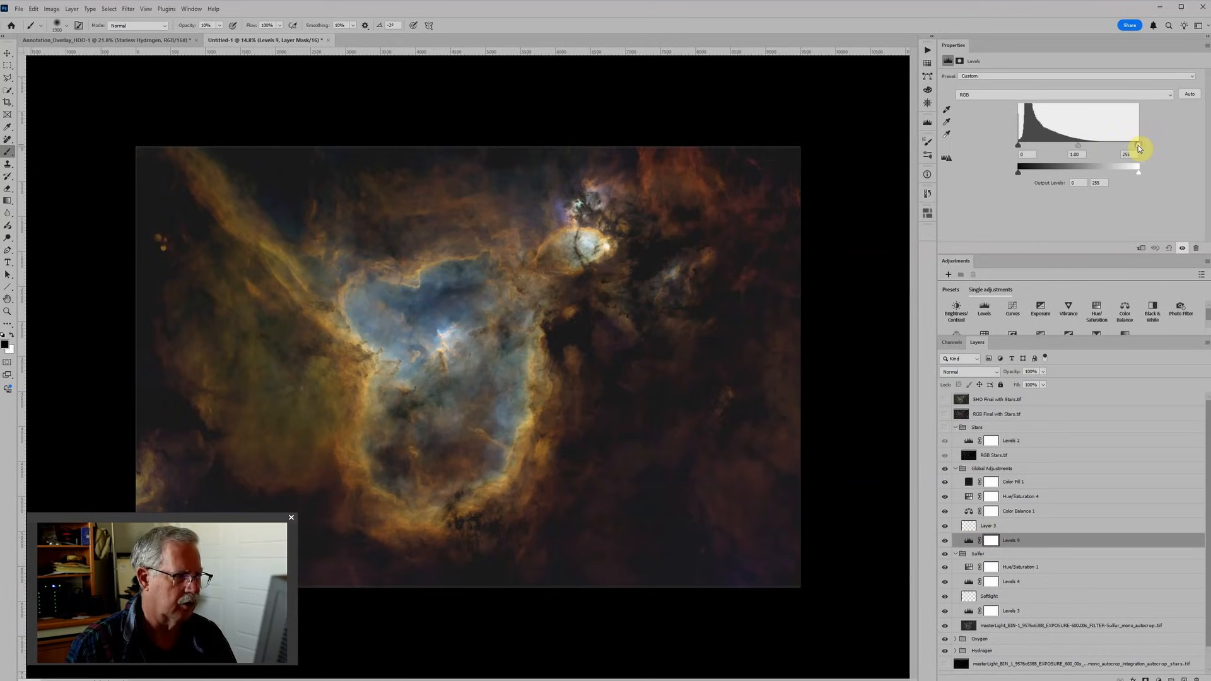
drag(1137, 145, 1127, 145)
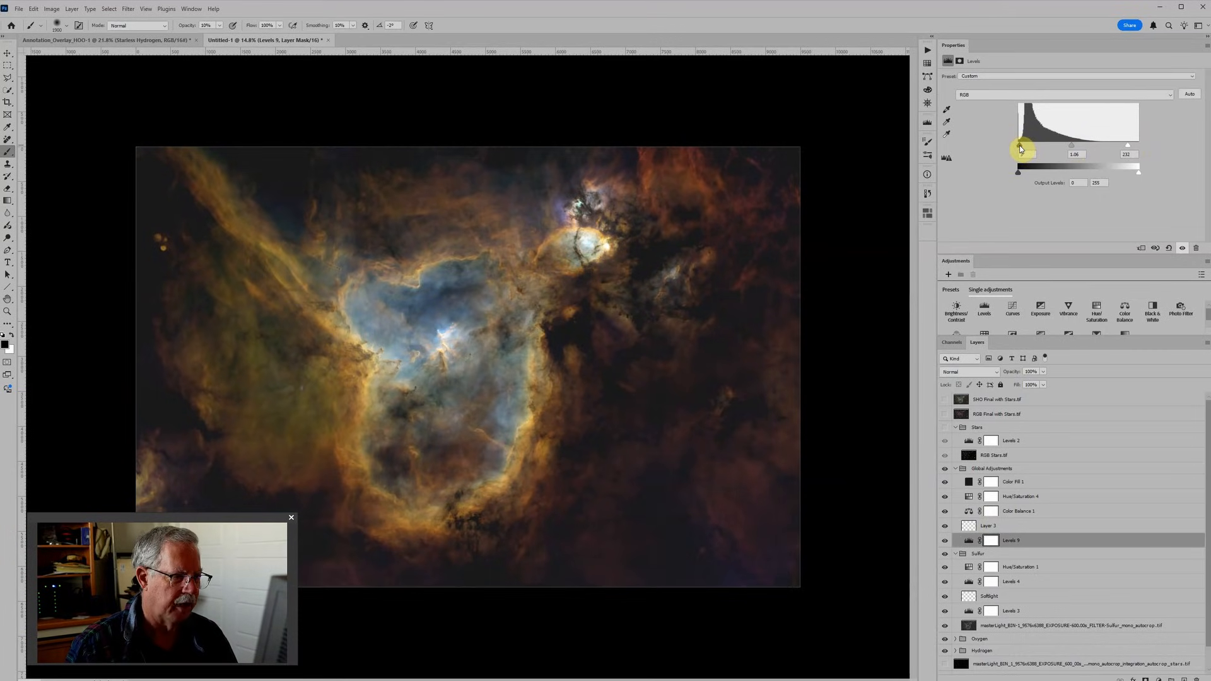
Set the Color Balance 1 midtones to Cyan-Red +2 and Magenta-Green -7, and show the Stars group again
click(971, 511)
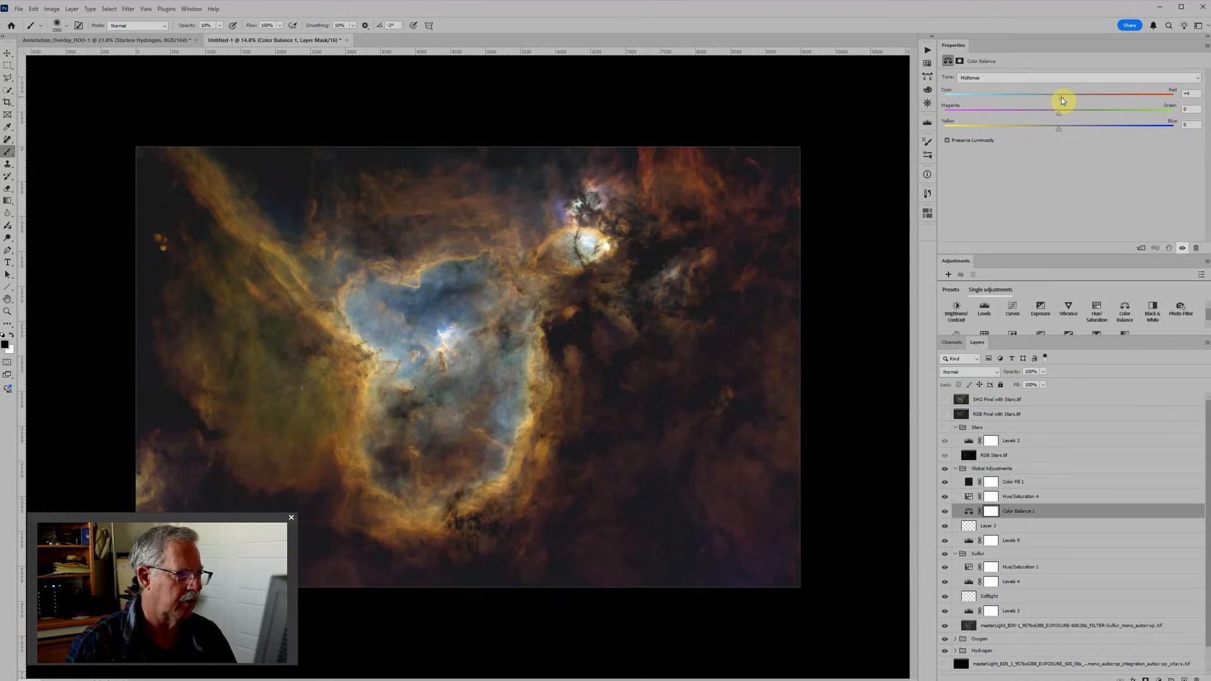
drag(1062, 98, 1051, 115)
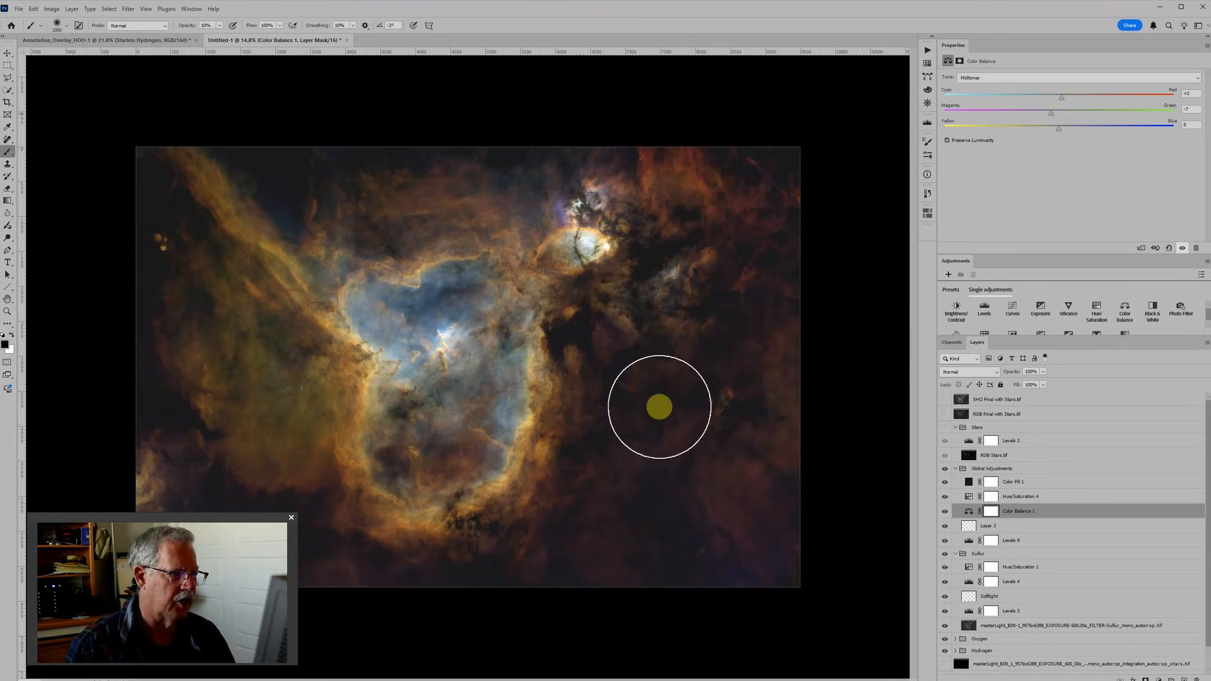
scroll(410, 345, up, 1)
scroll(411, 344, up, 5)
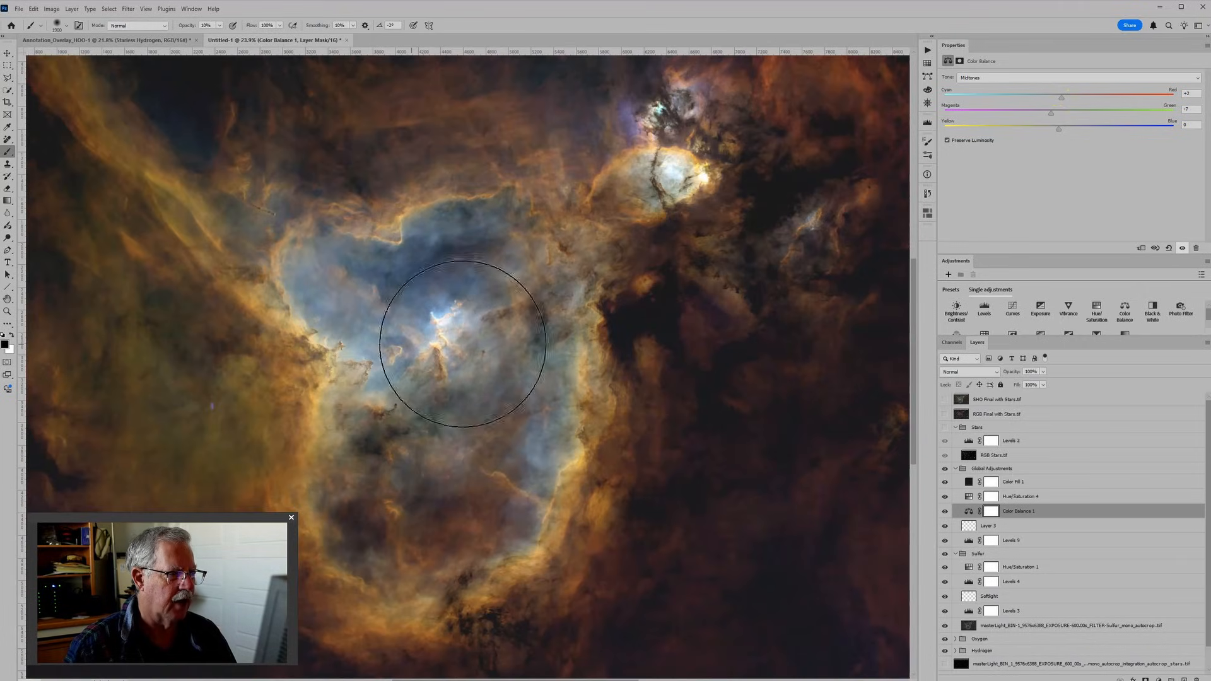
scroll(540, 324, down, 2)
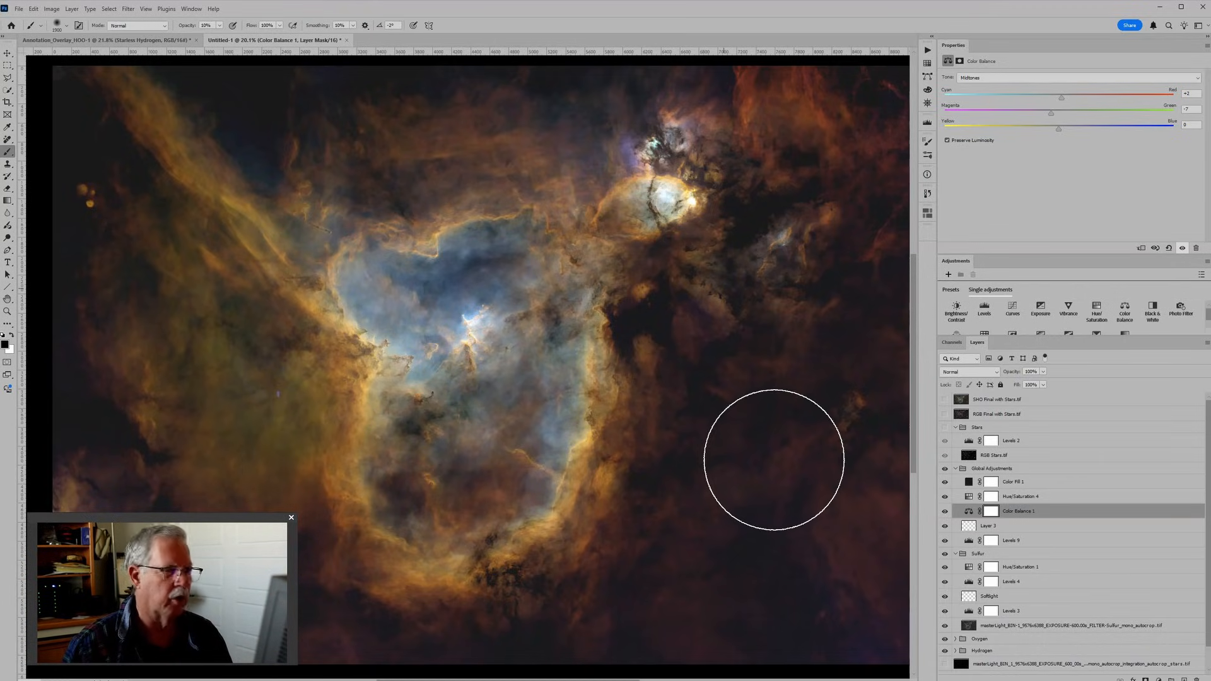
scroll(765, 459, down, 2)
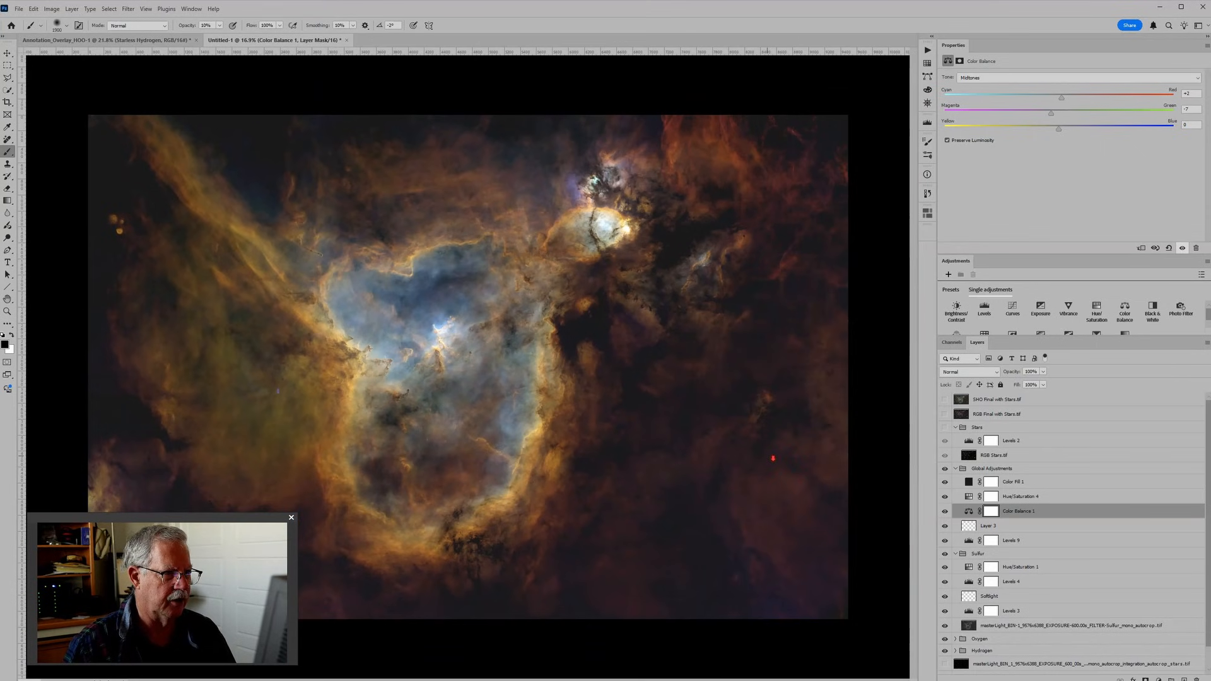
mouse_move(749, 400)
mouse_down()
mouse_move(709, 396)
mouse_move(829, 371)
mouse_up()
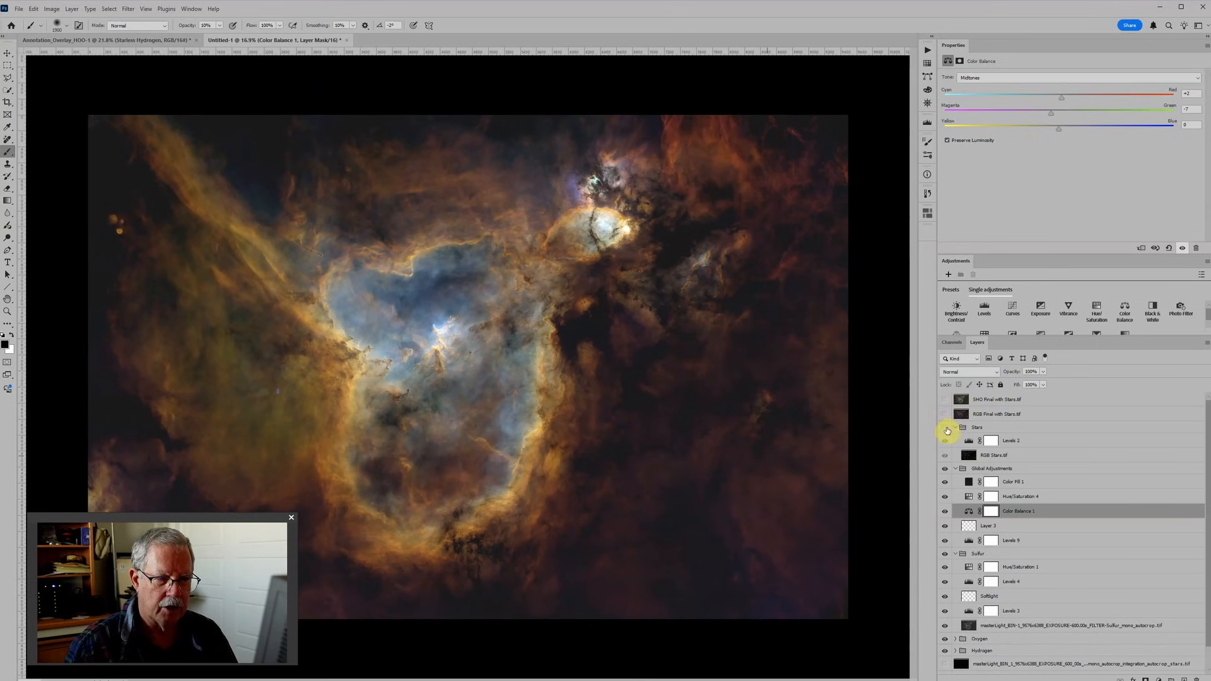
click(945, 429)
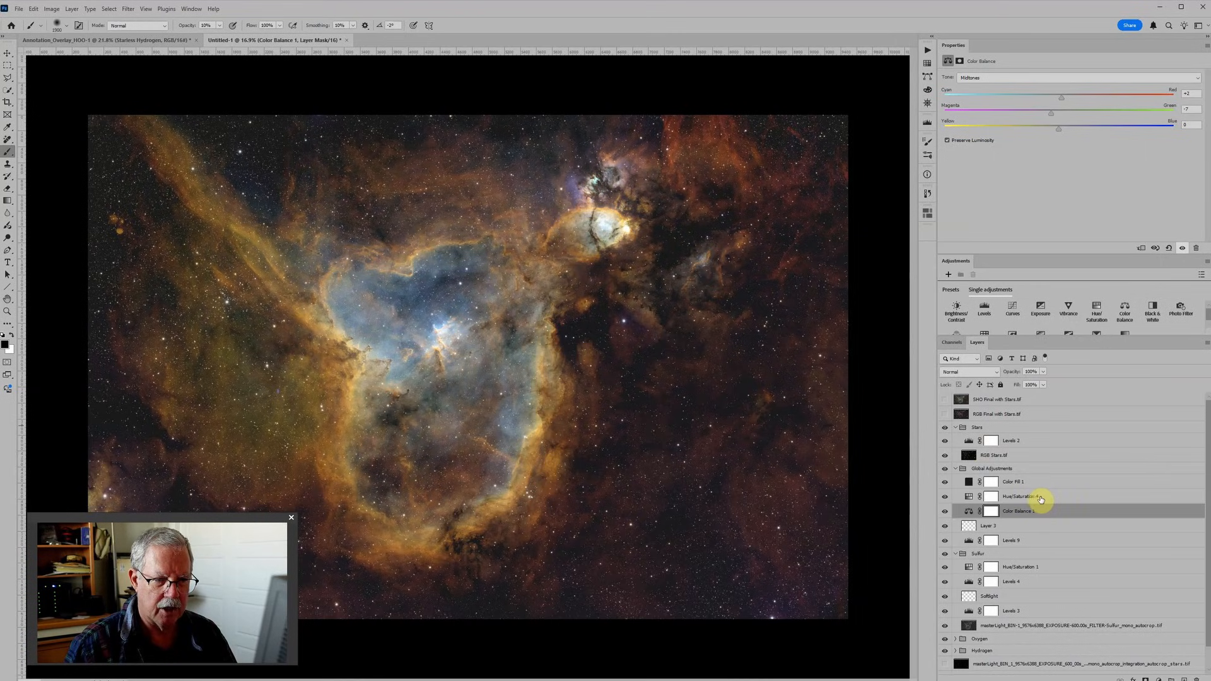
Move the Hydrogen stars layer into the Stars group, directly below RGB Stars.tif
scroll(1041, 625, down, 1)
scroll(1047, 656, down, 1)
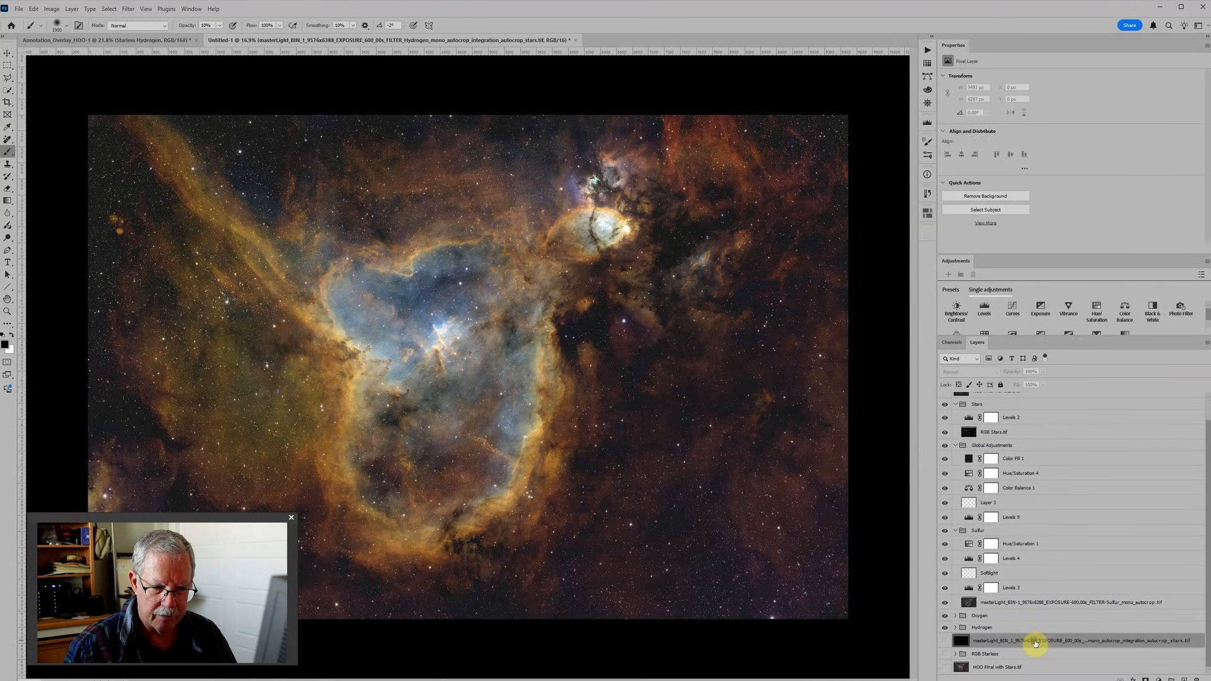
click(1034, 641)
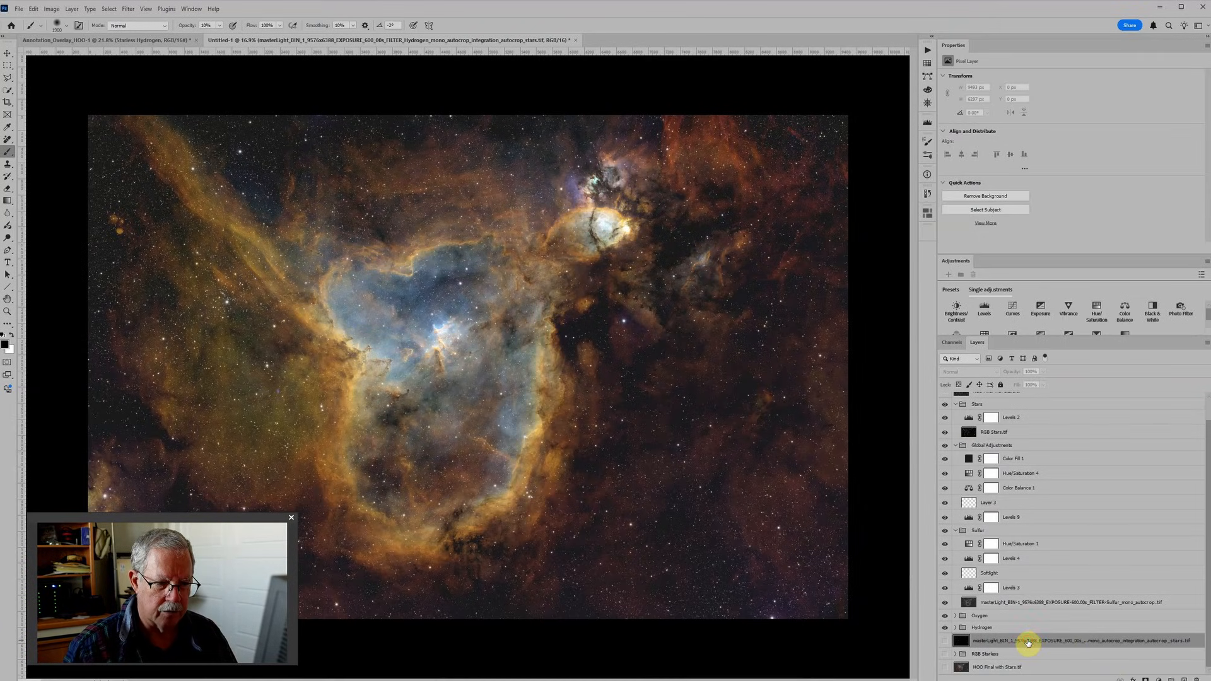
drag(1028, 642, 1029, 442)
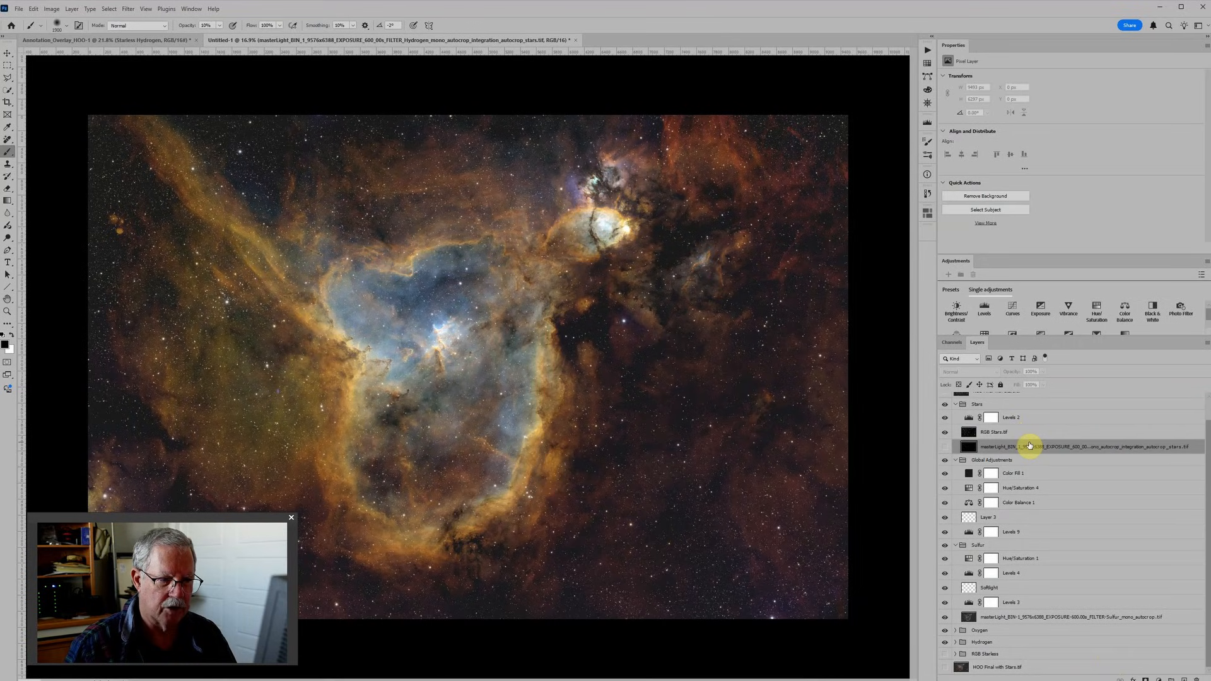
scroll(971, 410, up, 1)
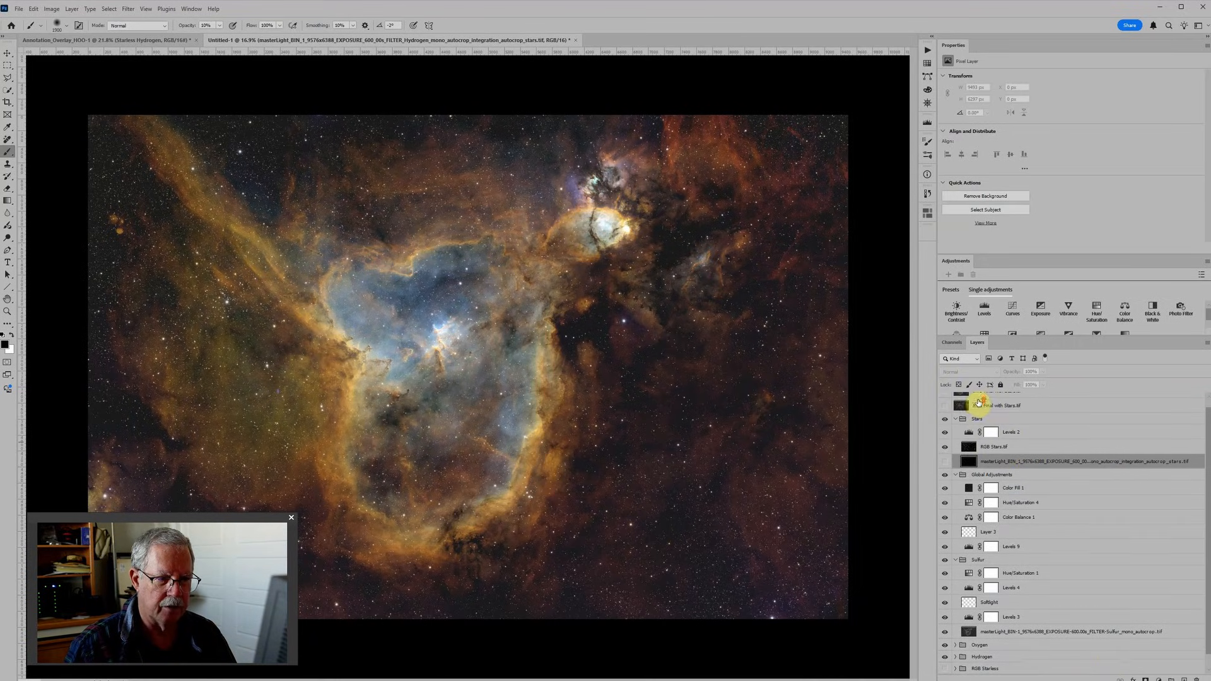
Show the Hydrogen stars layer, hide RGB Stars.tif, and inspect the hydrogen stars alone over the nebula
click(945, 462)
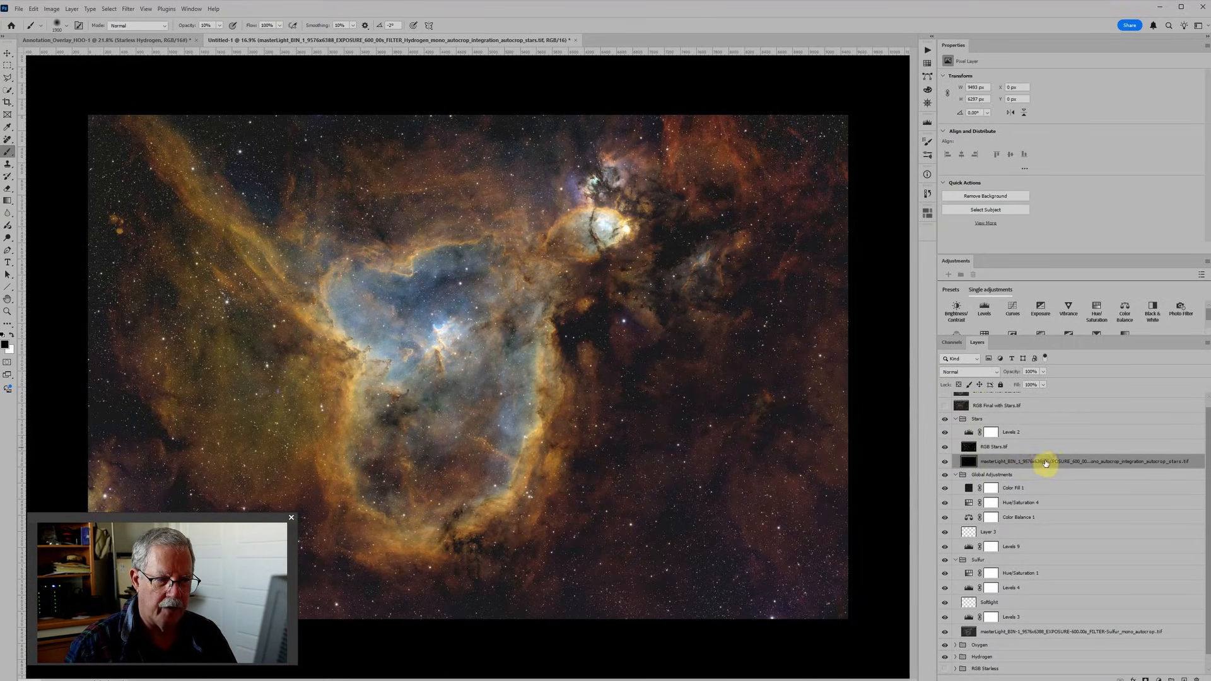
click(1013, 447)
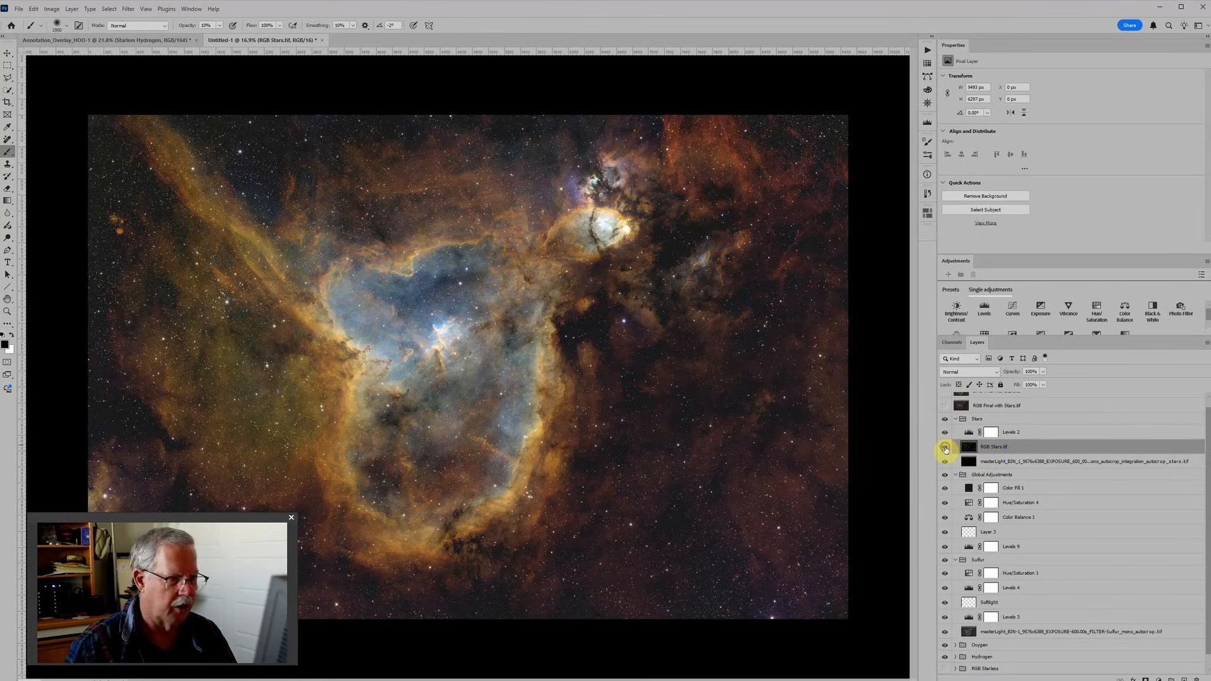
click(945, 447)
scroll(614, 418, up, 8)
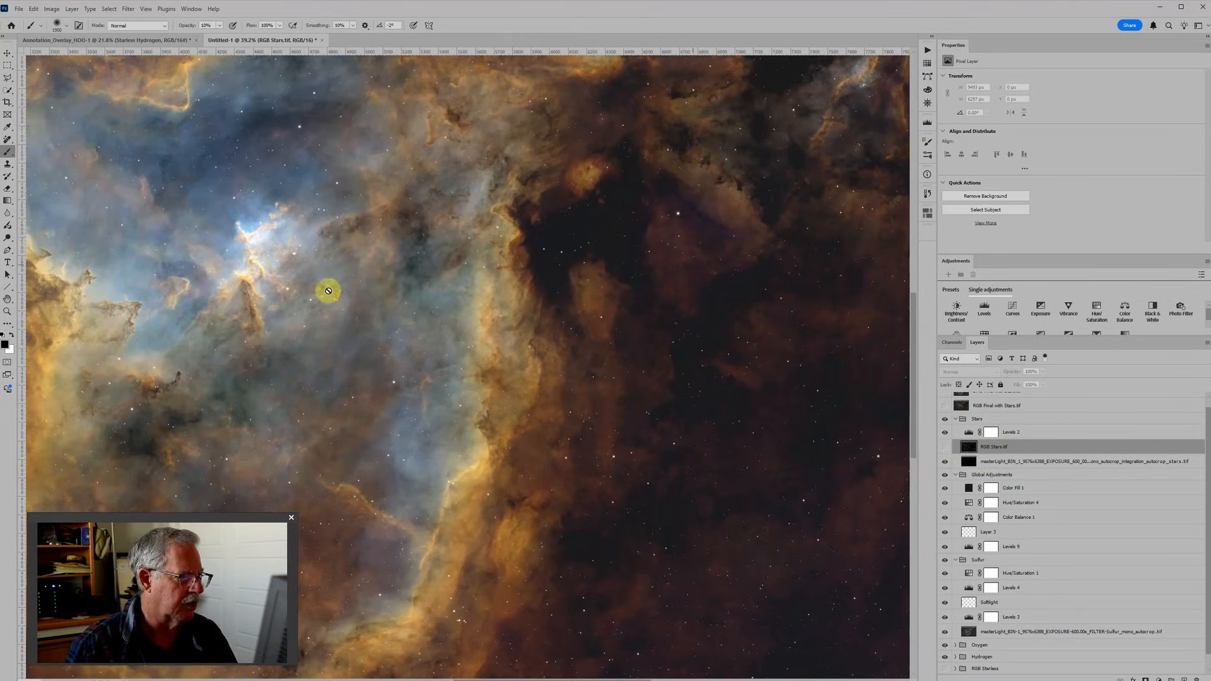
scroll(664, 418, down, 8)
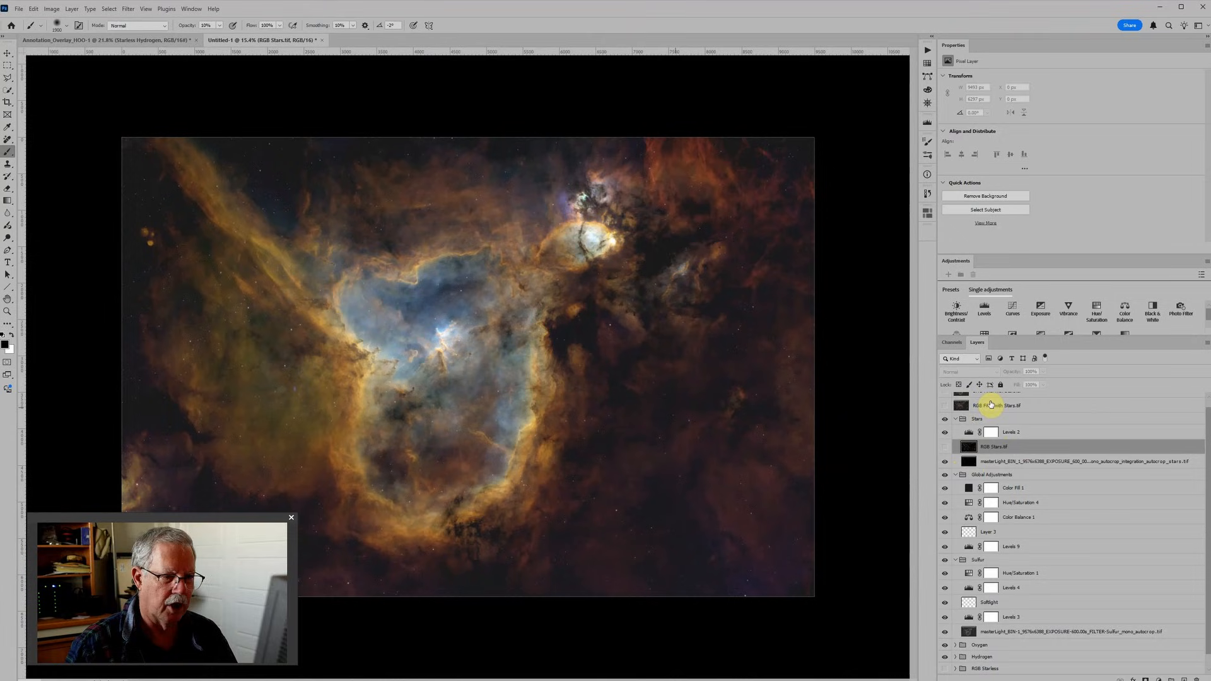
Raise the midtones of Levels 2 in the Stars group to brighten the stars, and show RGB Stars.tif again
click(969, 433)
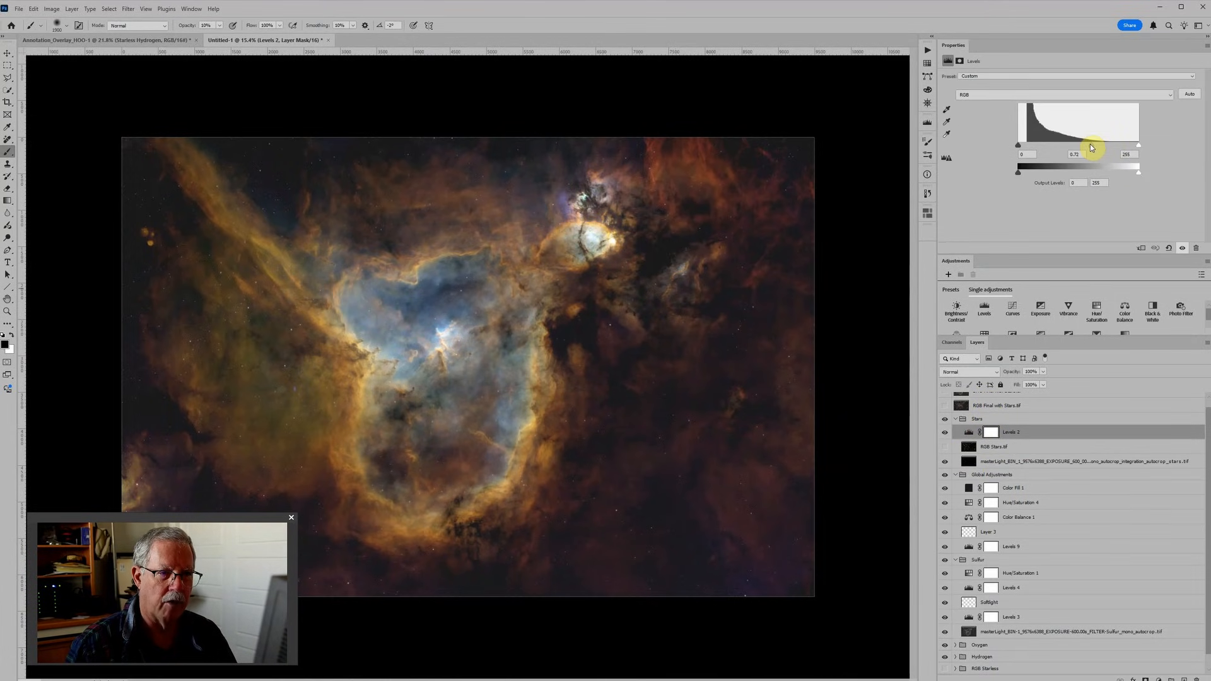
drag(1090, 144, 1073, 143)
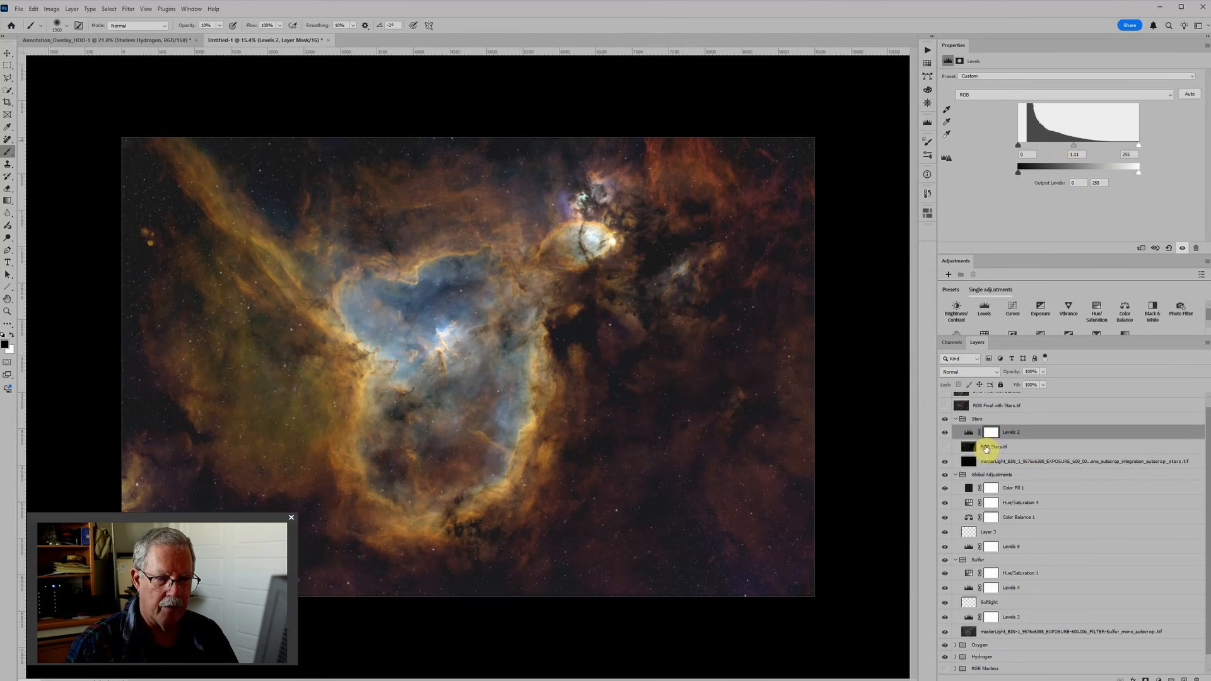
click(944, 448)
Change the blend mode of the RGB Stars.tif layer to Color
scroll(648, 395, up, 7)
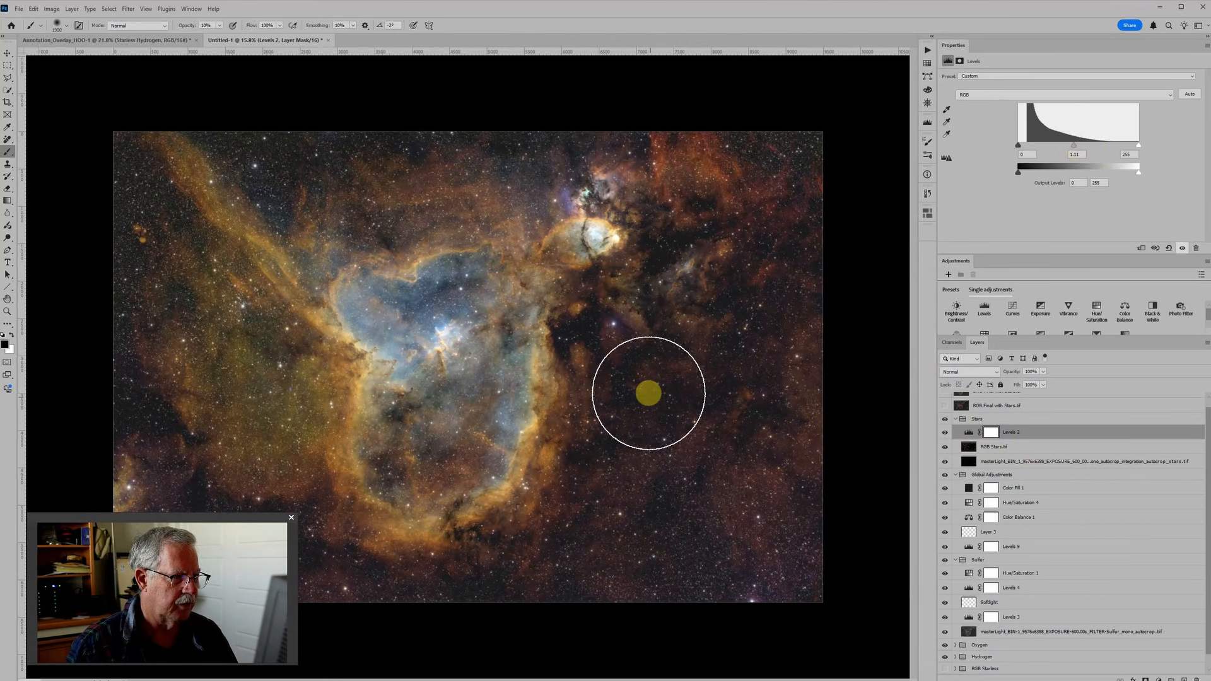
scroll(492, 391, up, 2)
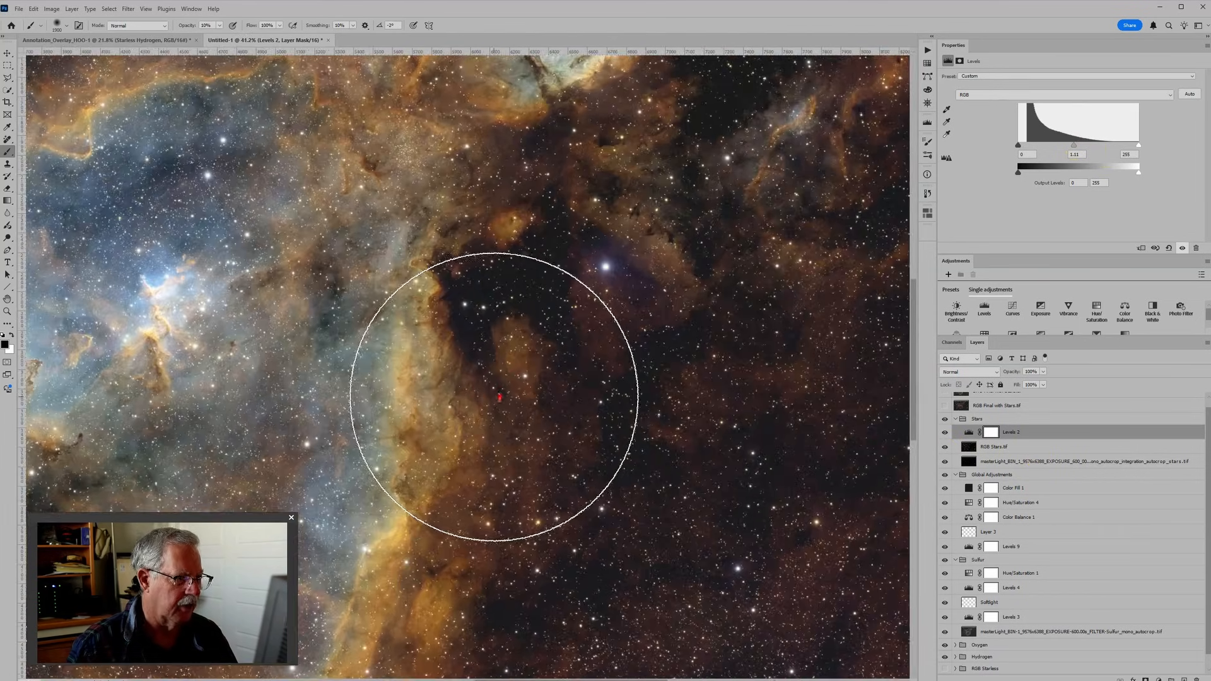
scroll(499, 395, up, 4)
click(1020, 446)
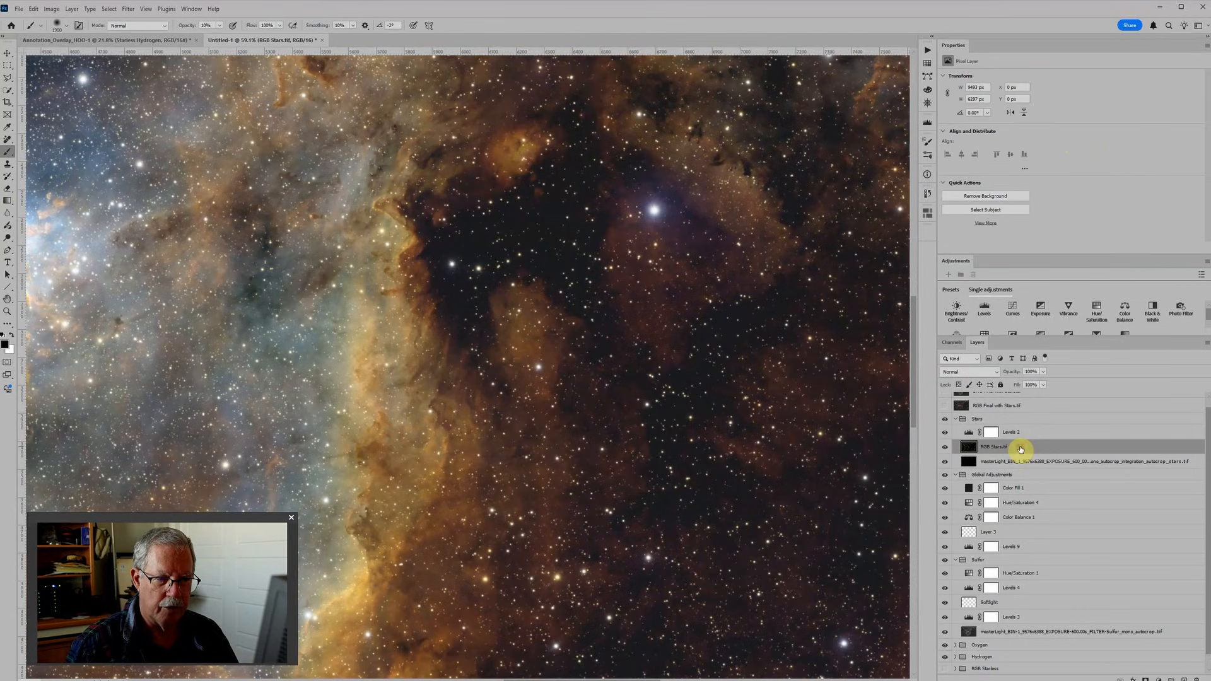
click(963, 371)
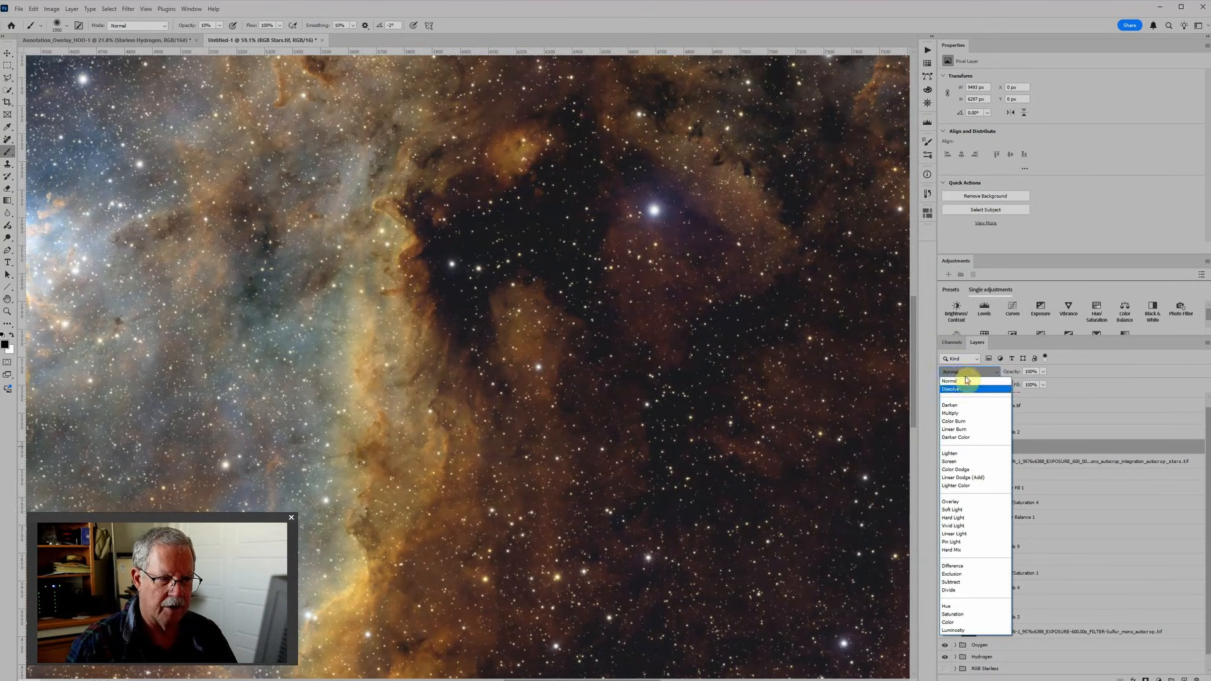
click(966, 626)
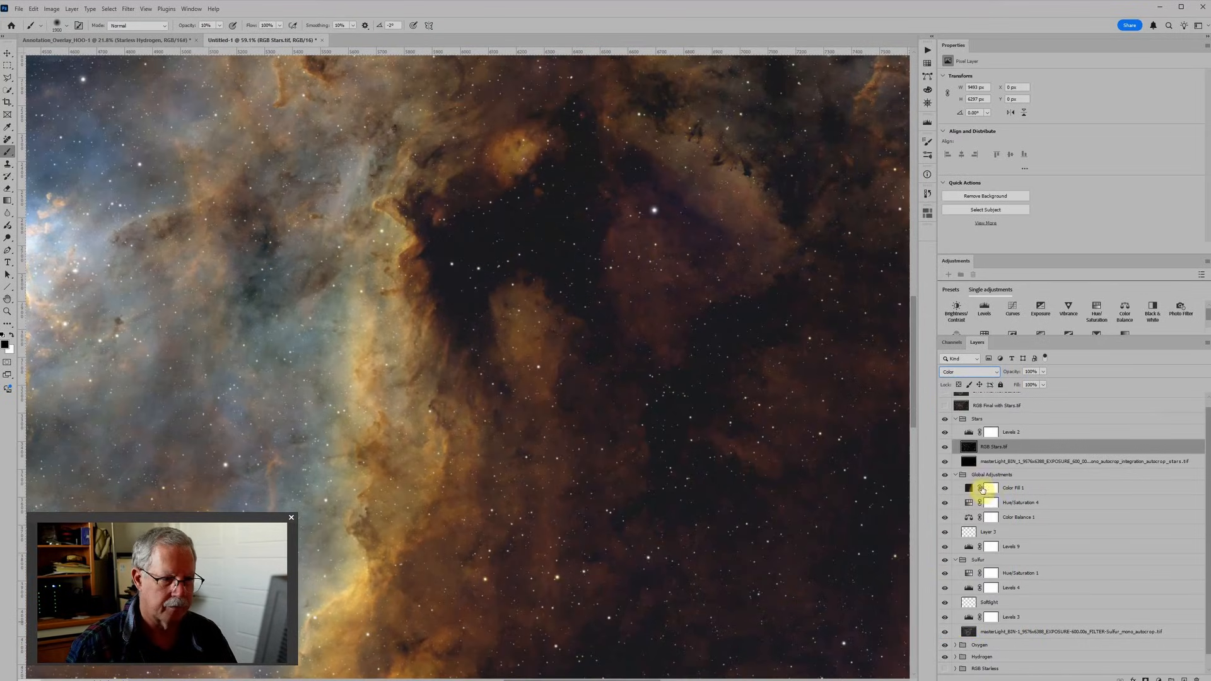
Add a Hue/Saturation adjustment above Levels 2 in the Stars group and raise its saturation to about +52
click(1043, 433)
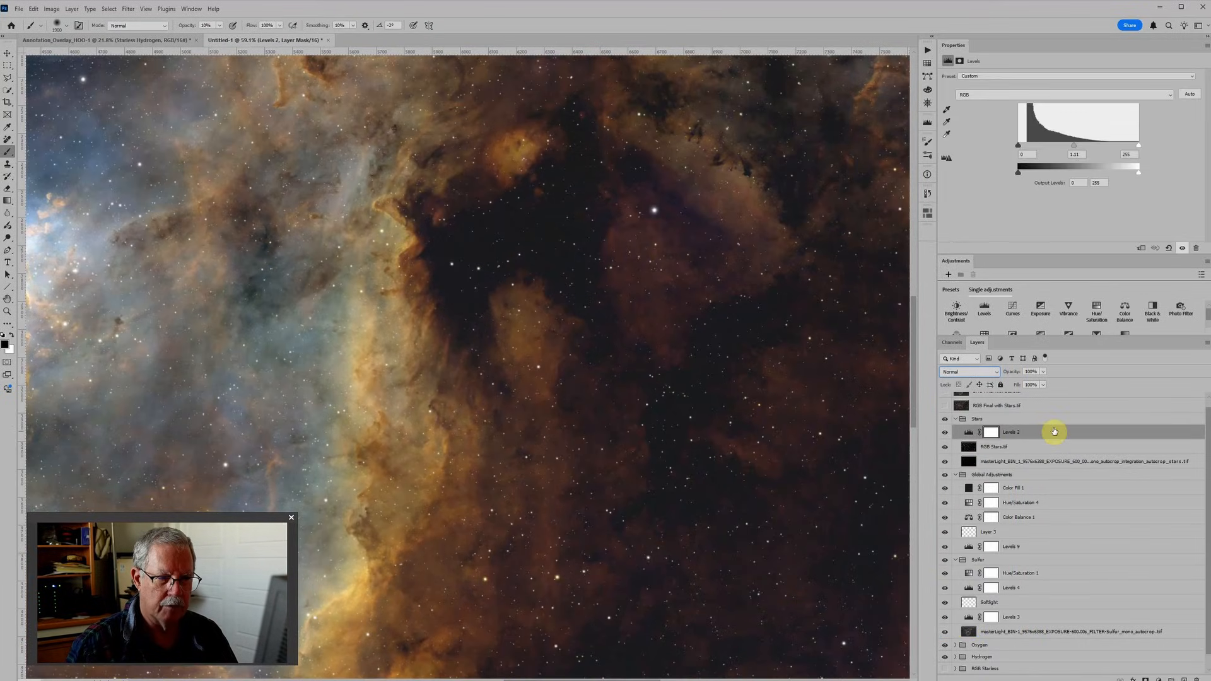
click(1096, 309)
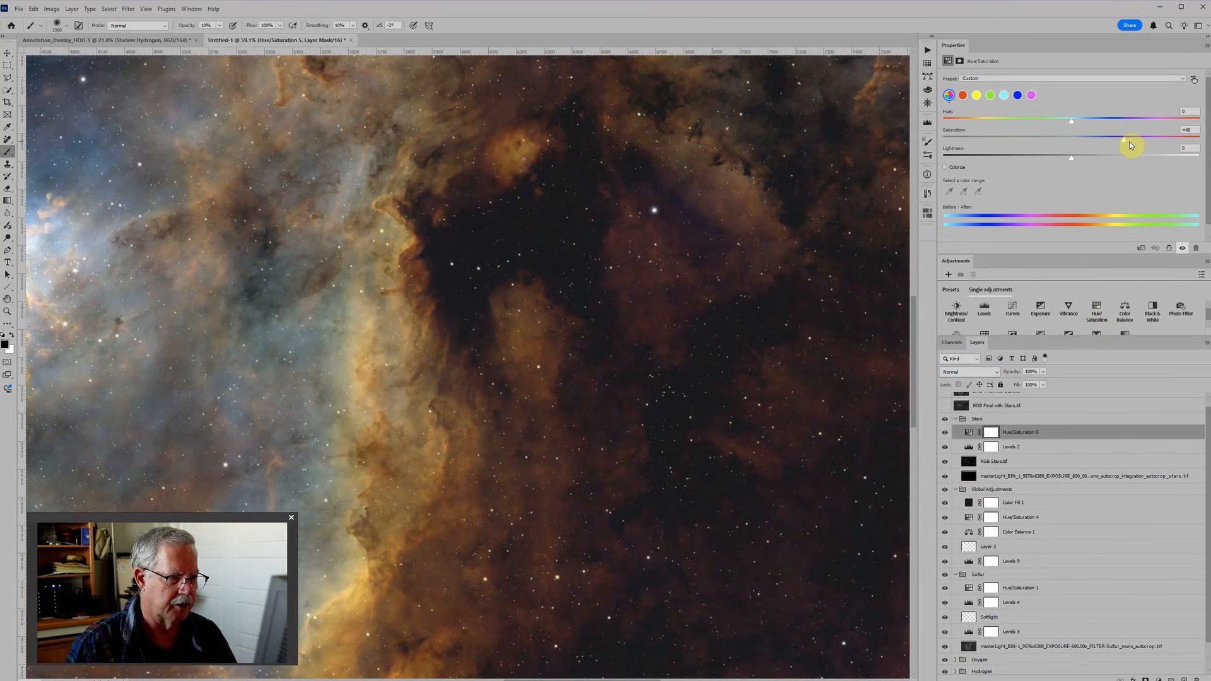
drag(1130, 145, 1139, 144)
key(ctrl+0)
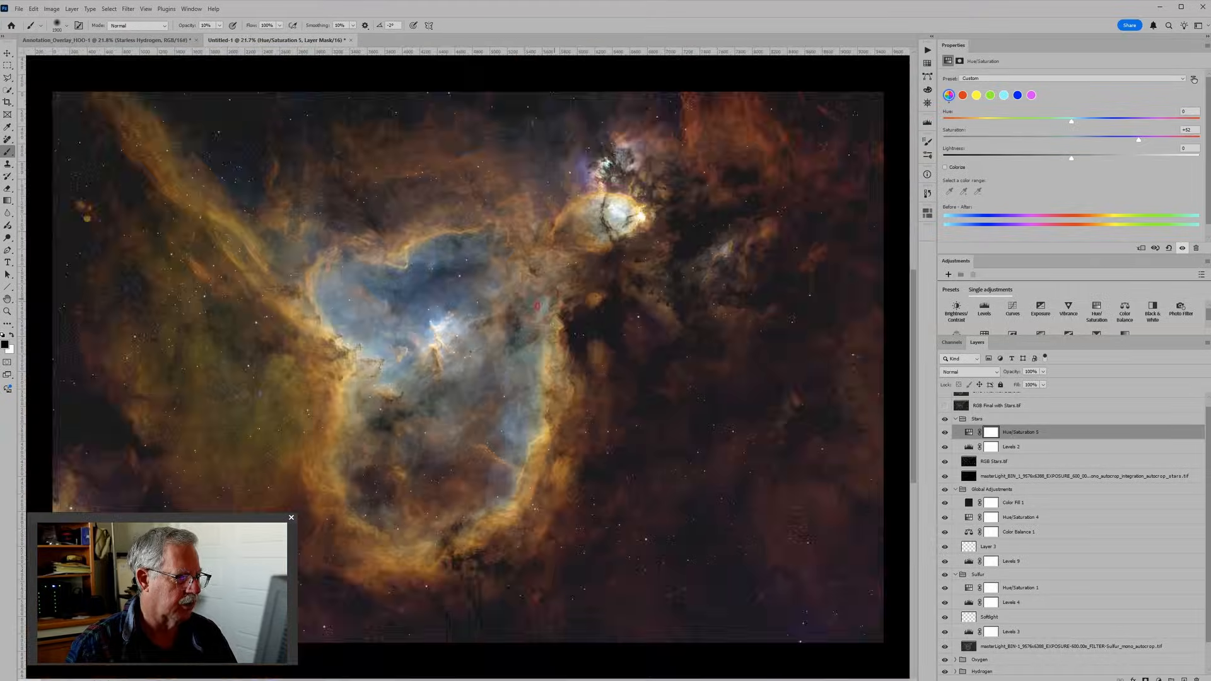
scroll(557, 300, down, 3)
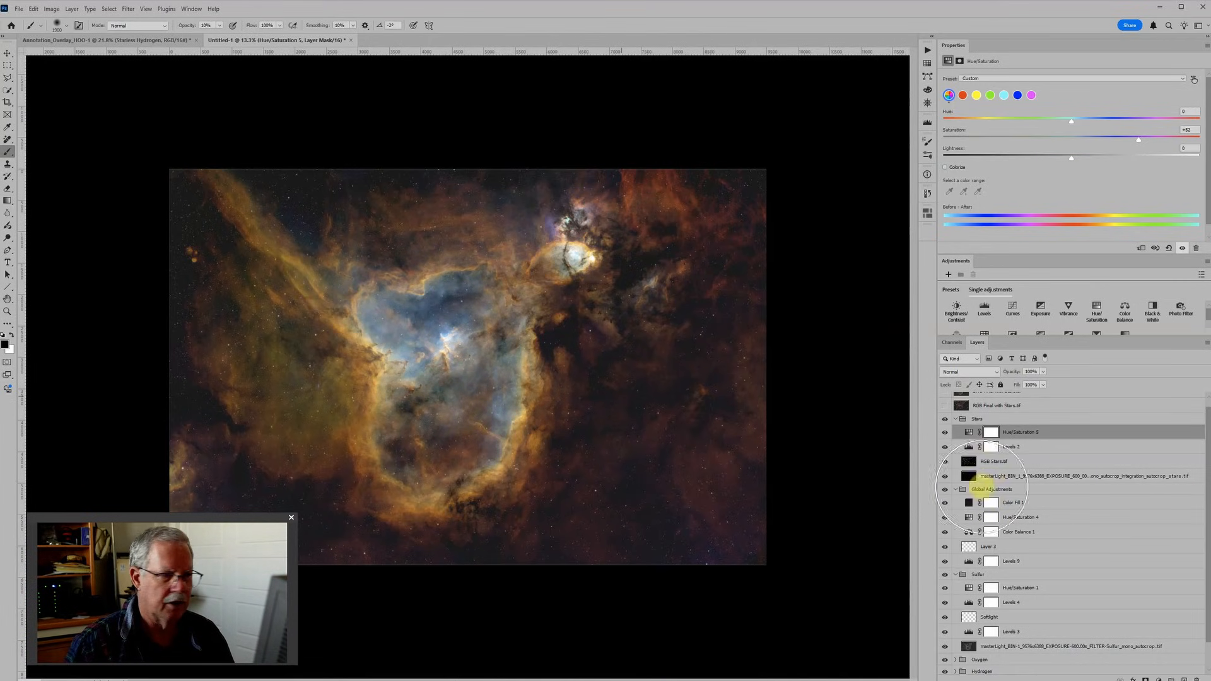
key(ctrl+0)
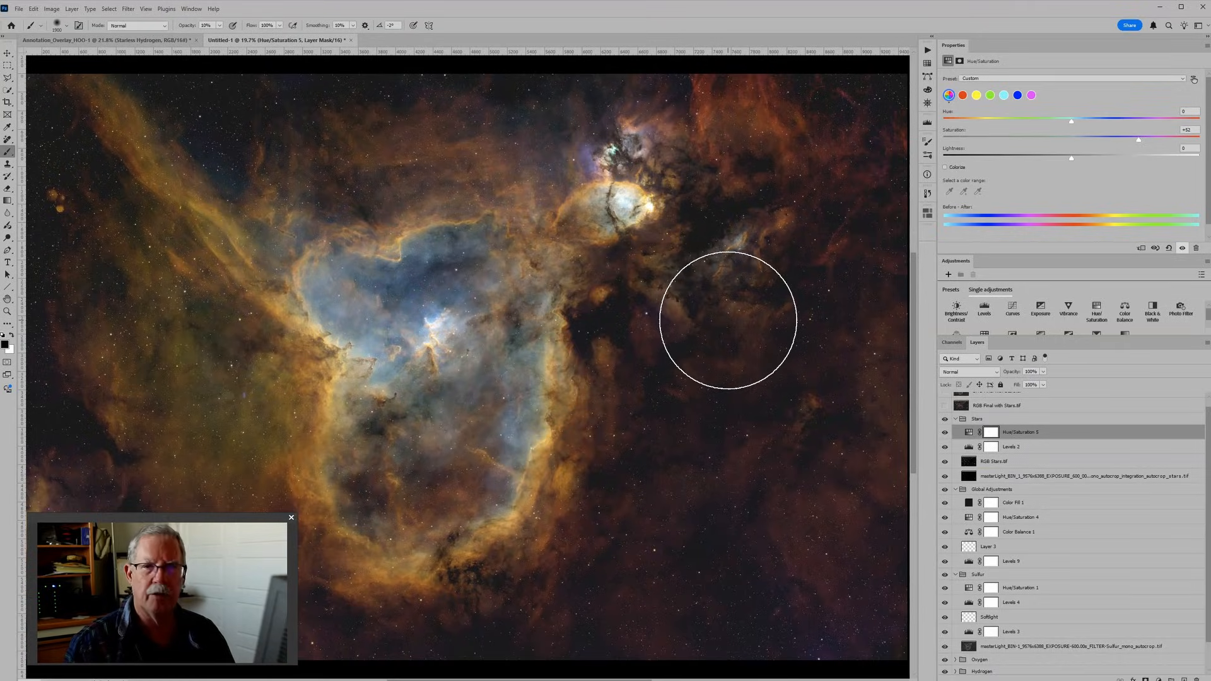
key(ctrl+minus)
key(ctrl+minus)
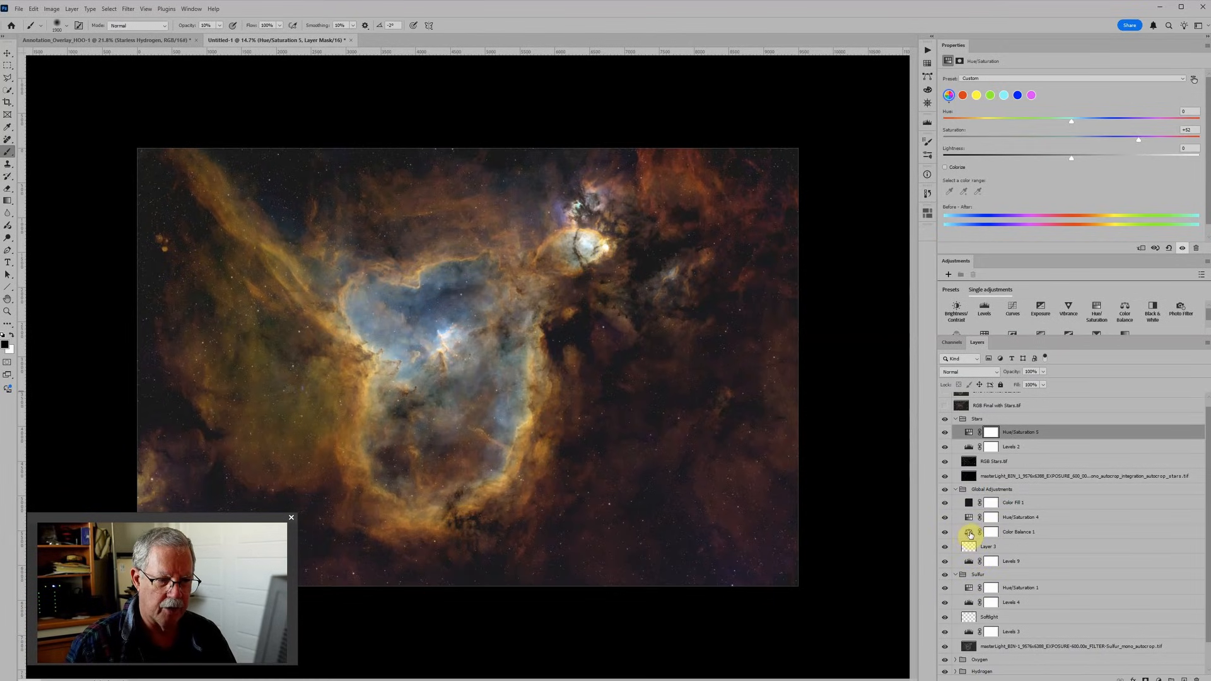
Set the Global Adjustments group's Levels 9 to black input level 6 and midtones 1.14
click(970, 564)
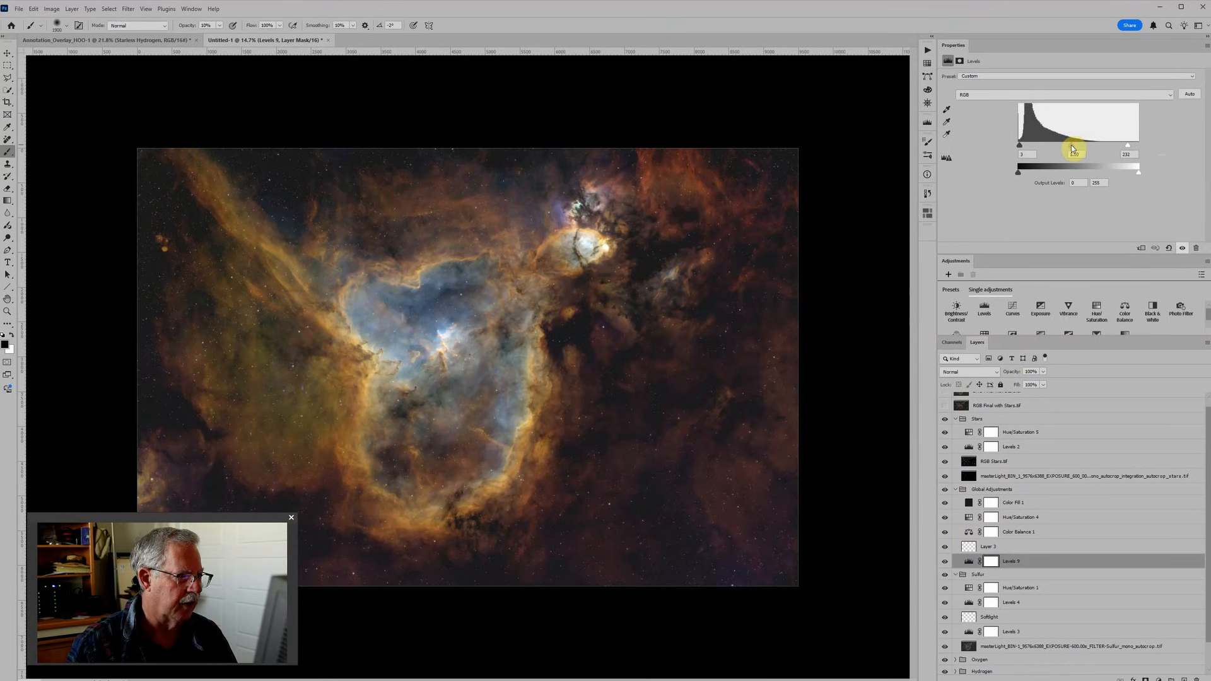
drag(1068, 146, 1067, 147)
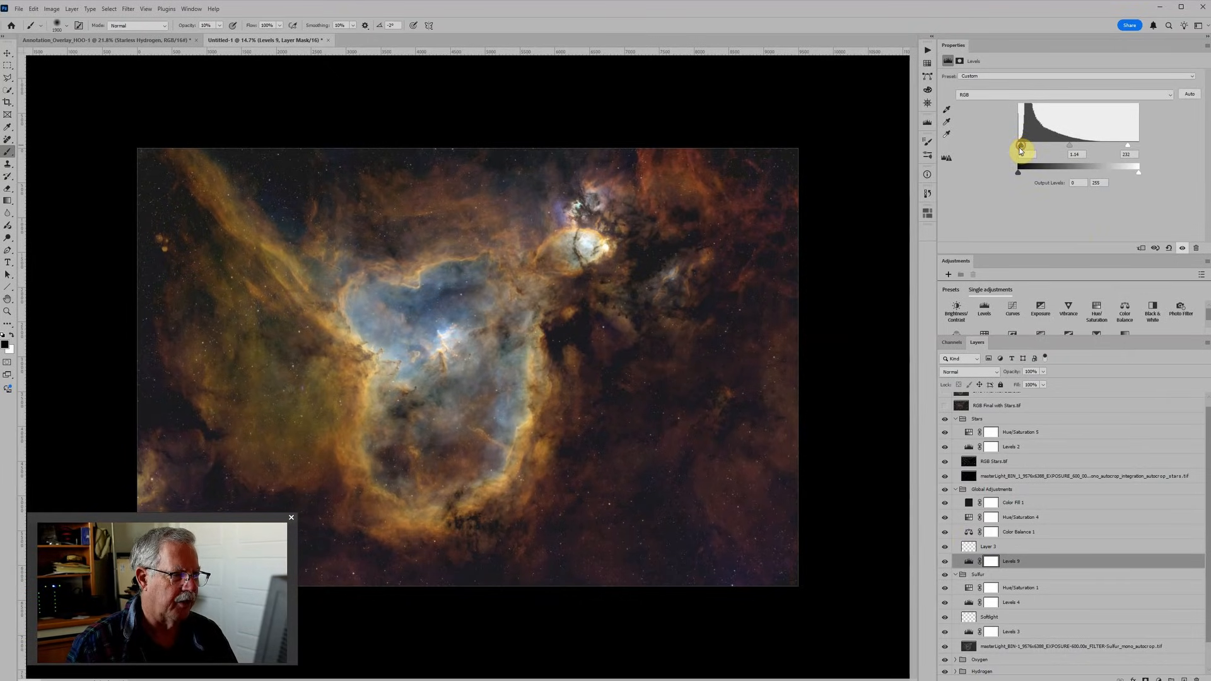
scroll(571, 280, down, 3)
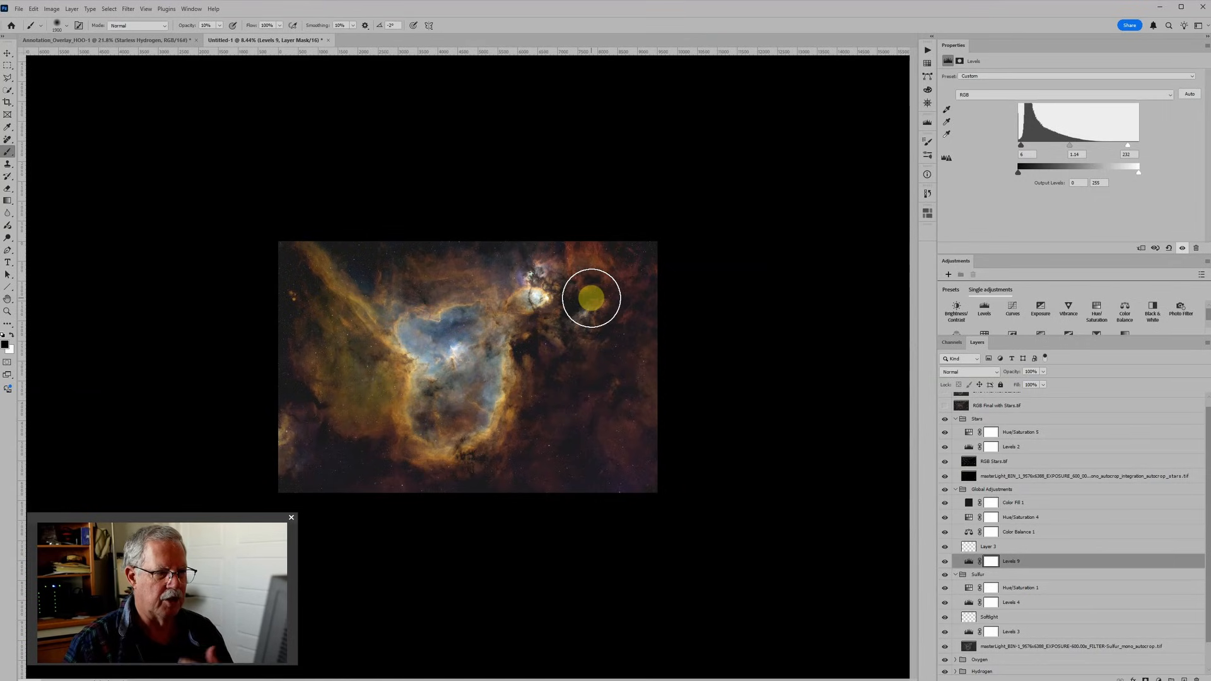
scroll(576, 305, up, 2)
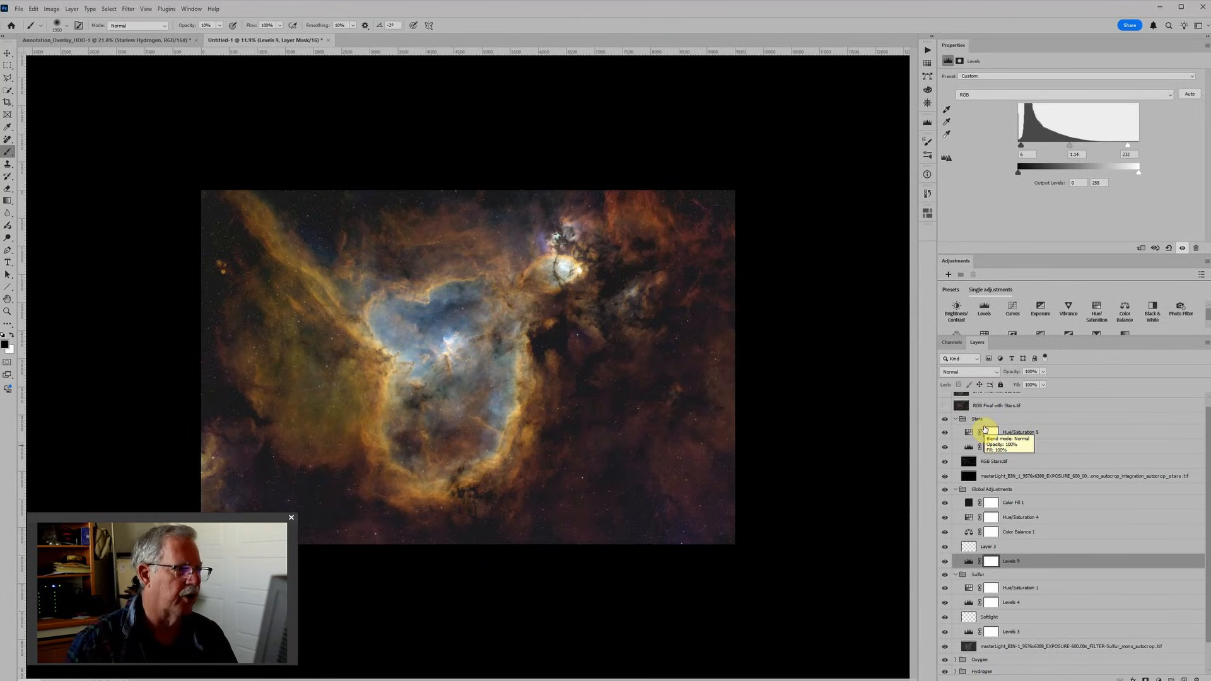
scroll(889, 473, down, 1)
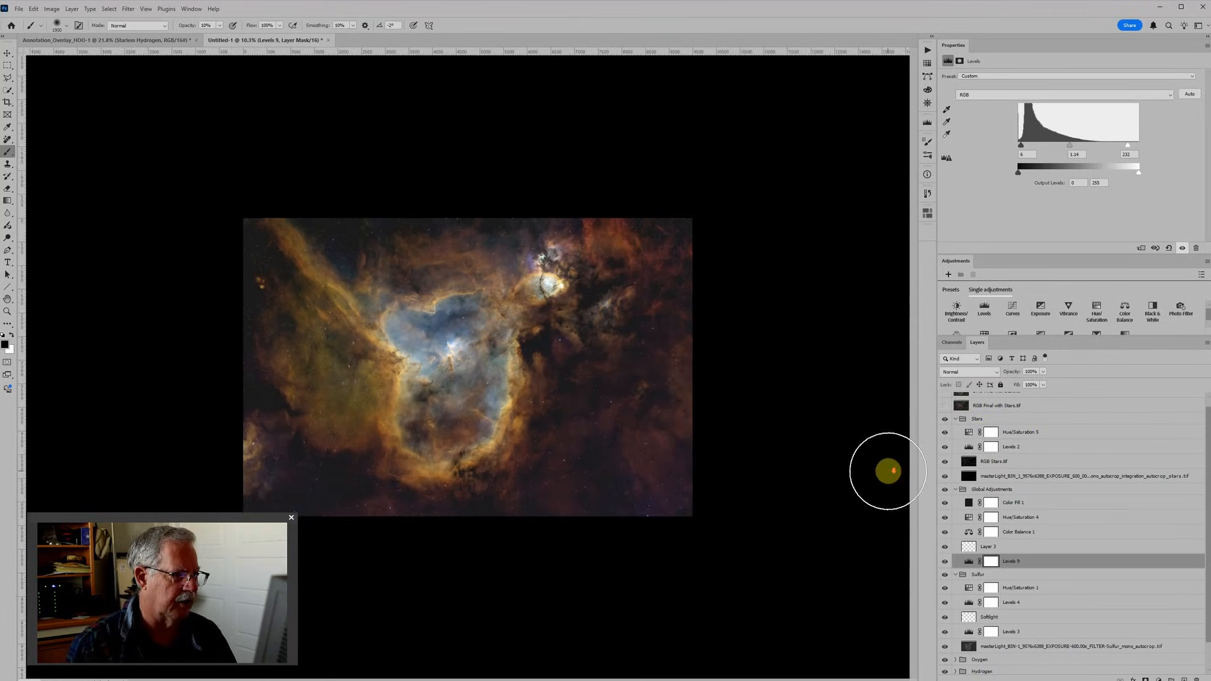
Start saving the composite as a new file and choose the 2025 Photos folder inside My Documents' Photos folder
click(19, 9)
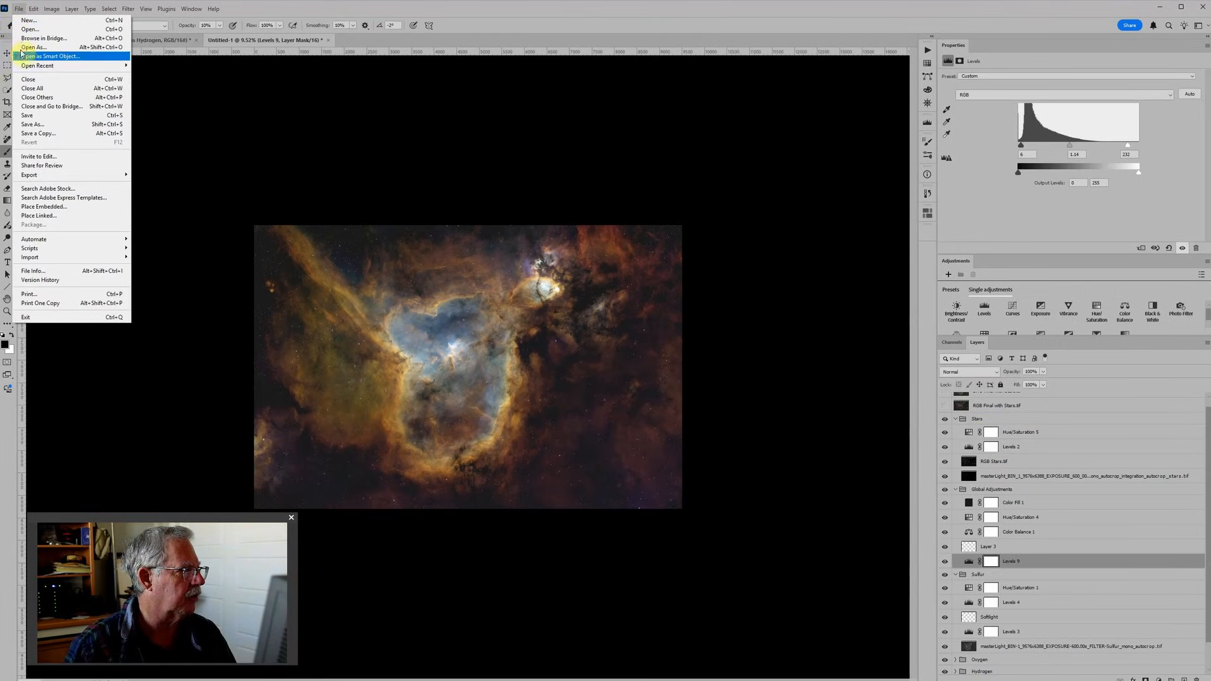
click(46, 124)
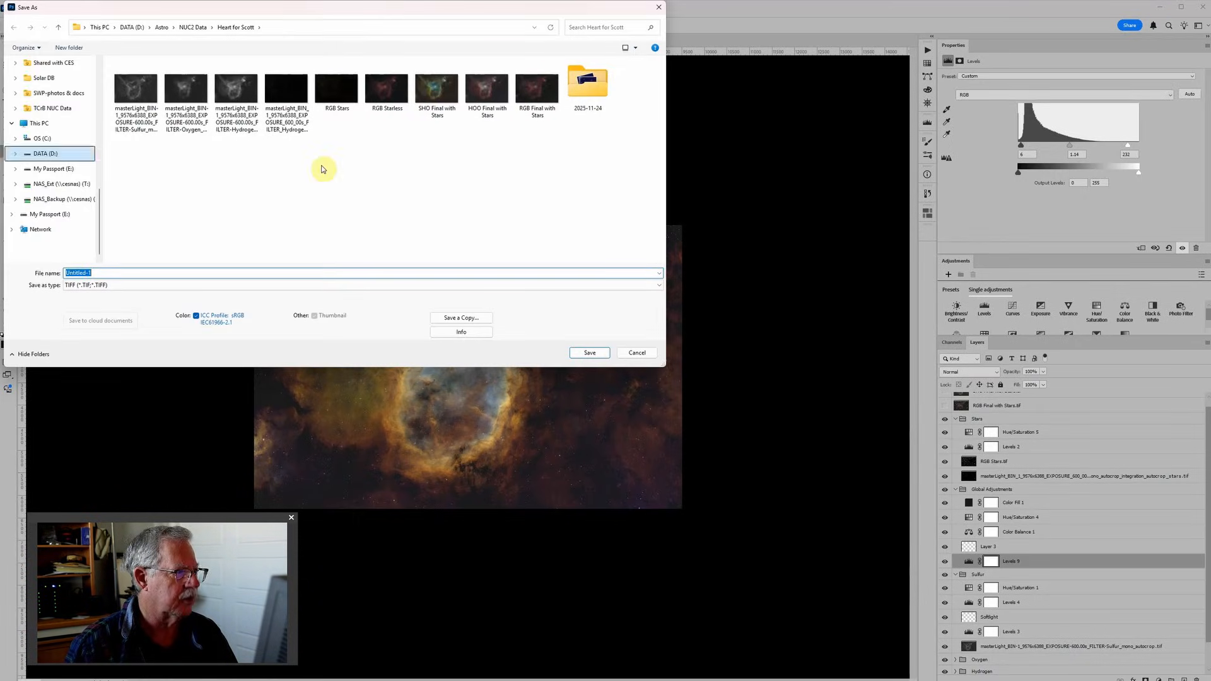
scroll(74, 136, up, 5)
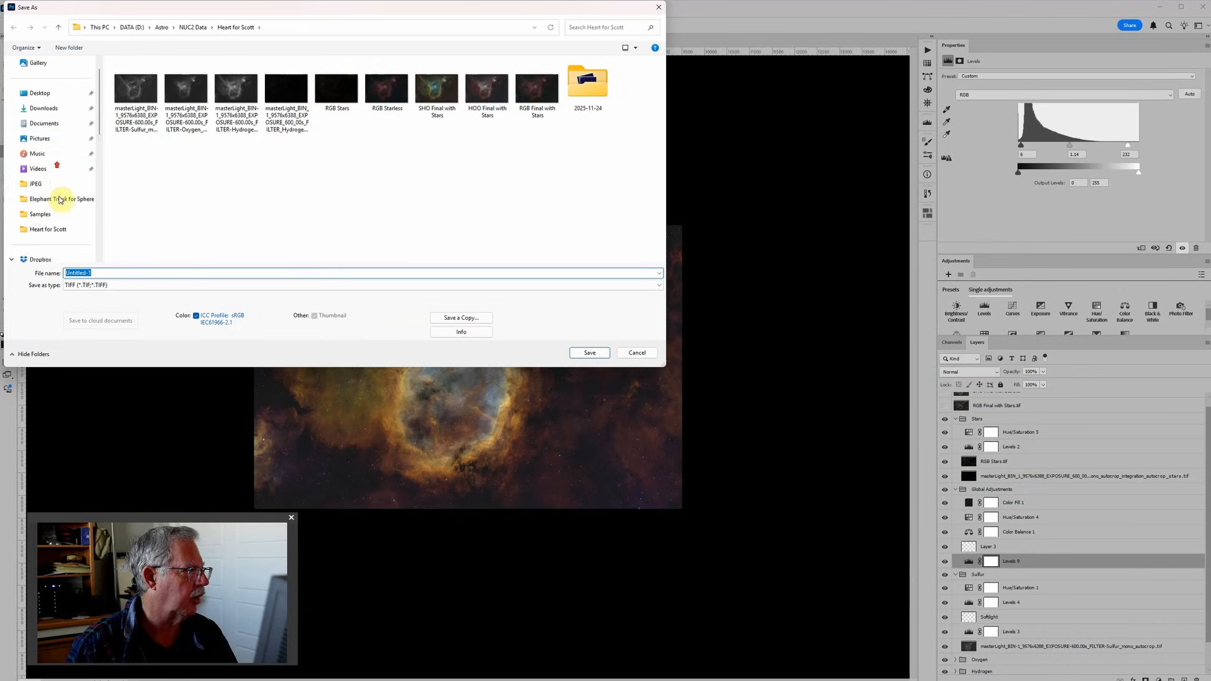
scroll(58, 202, up, 1)
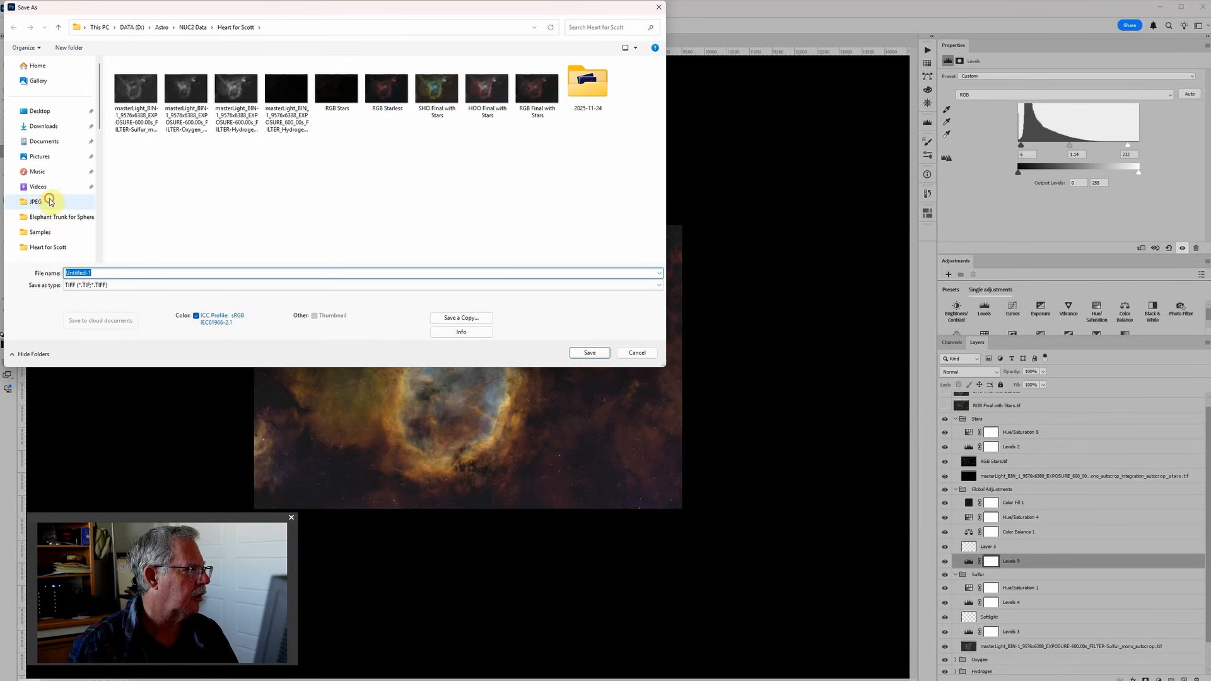
click(38, 200)
click(198, 28)
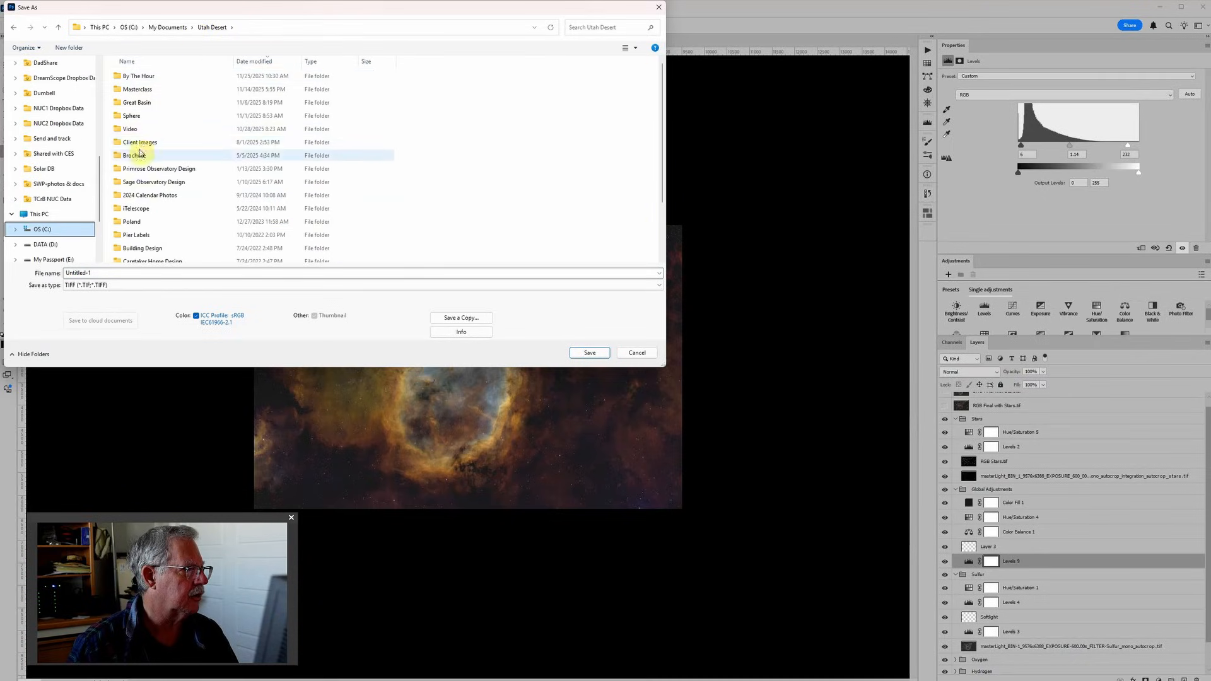
scroll(152, 215, down, 1)
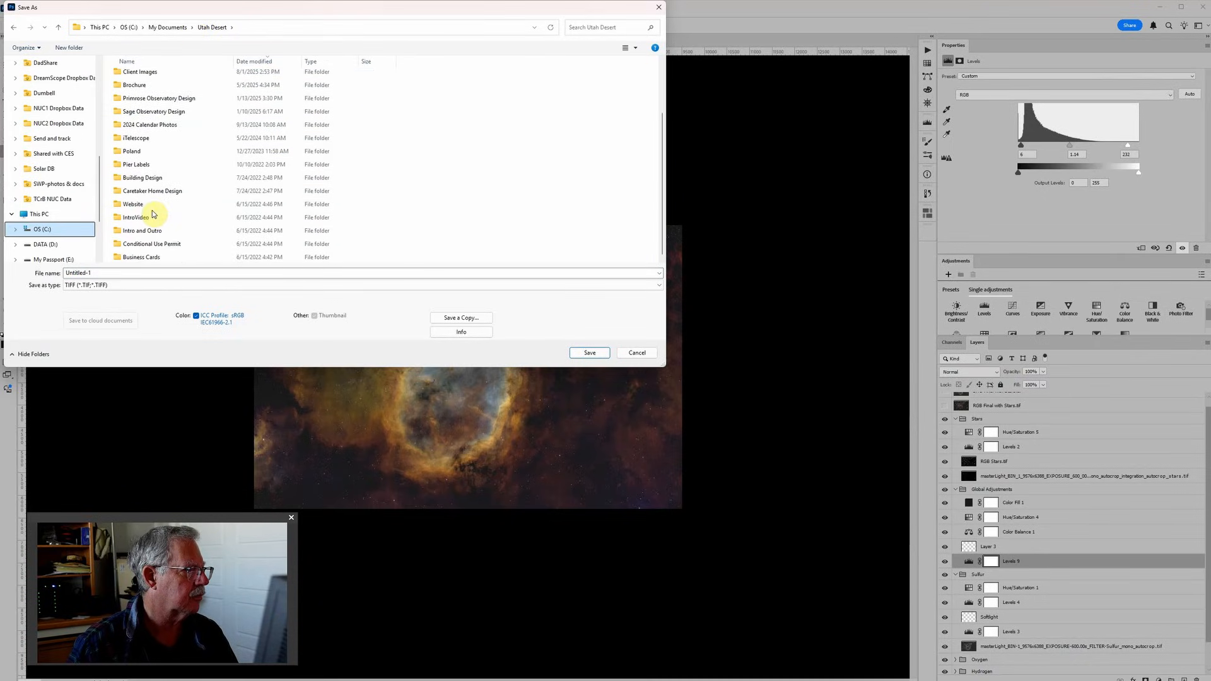
click(192, 28)
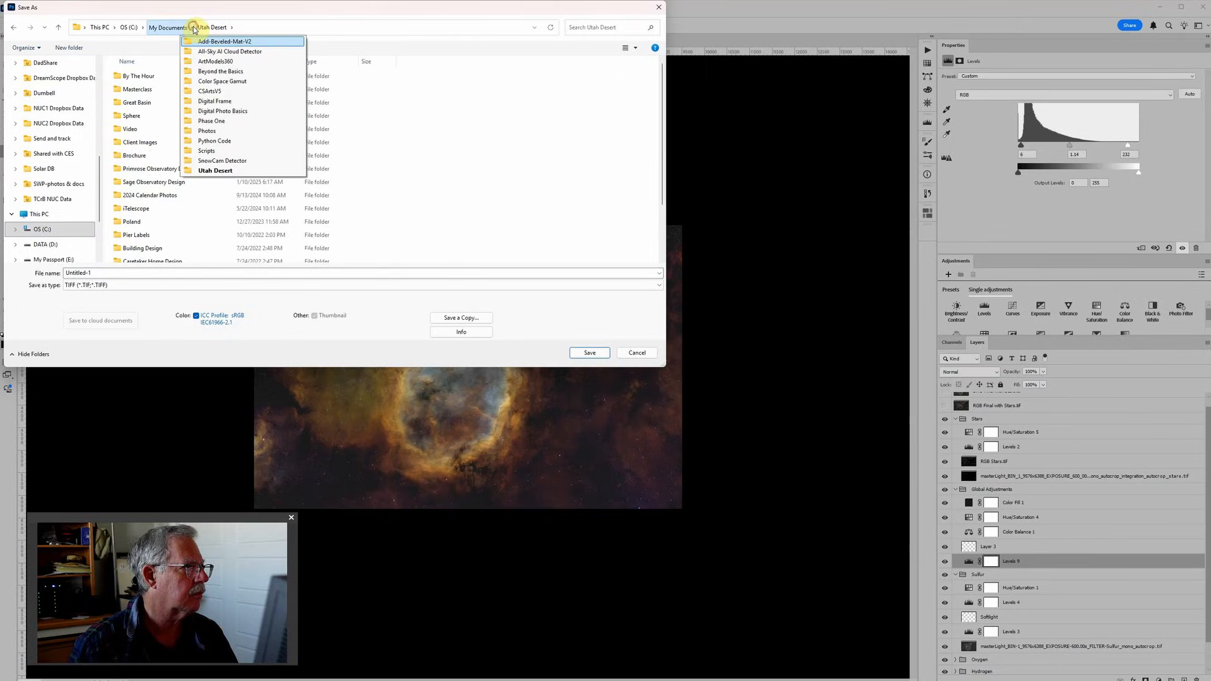
click(212, 133)
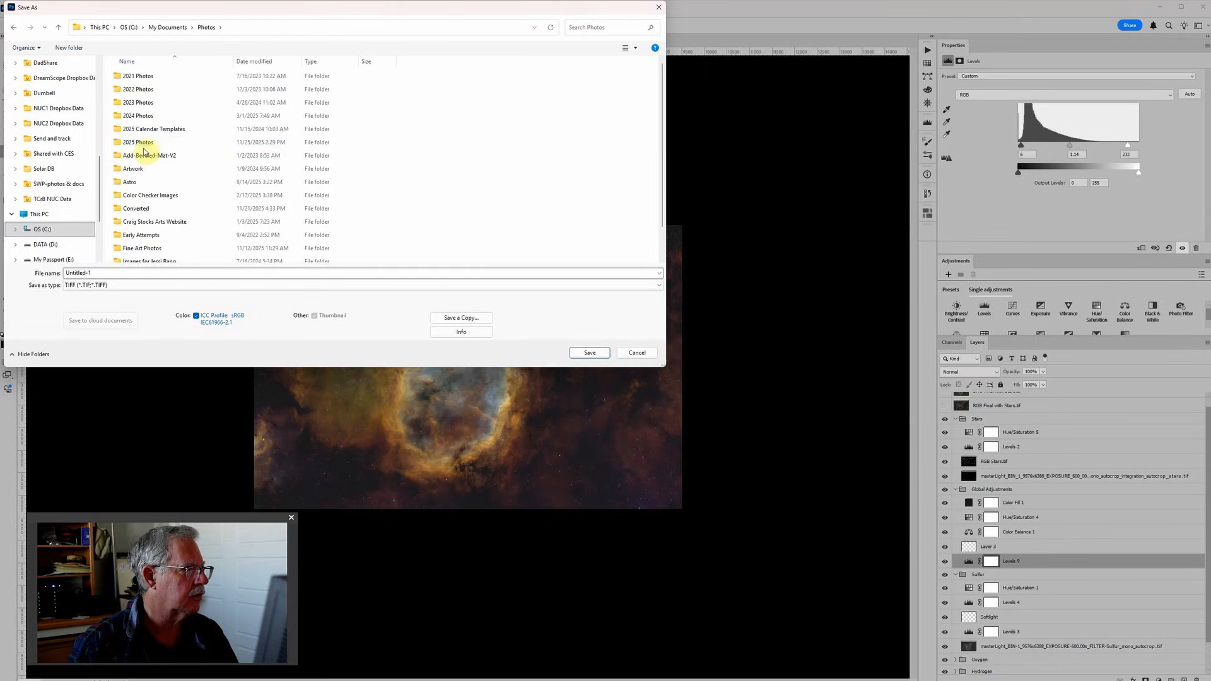
Save the composite in Large Document Format (PSB) as Heart Nebula SHO for the recipient, ending the file name with the recipient's first name
click(117, 289)
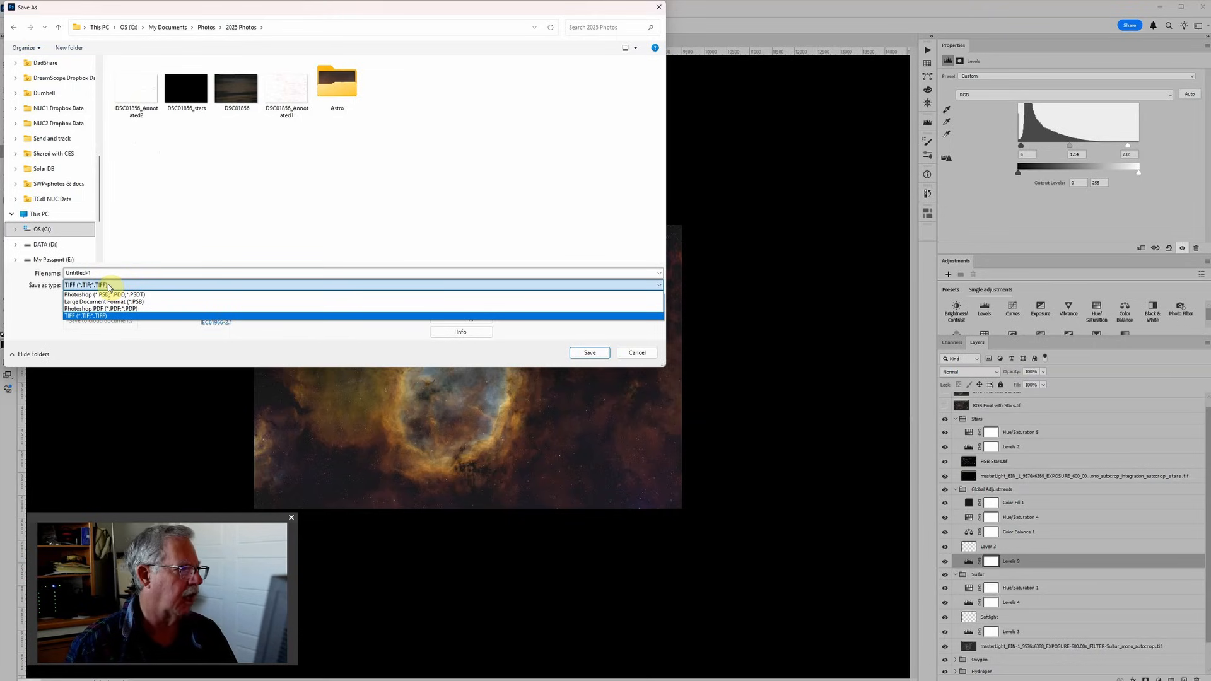
click(105, 302)
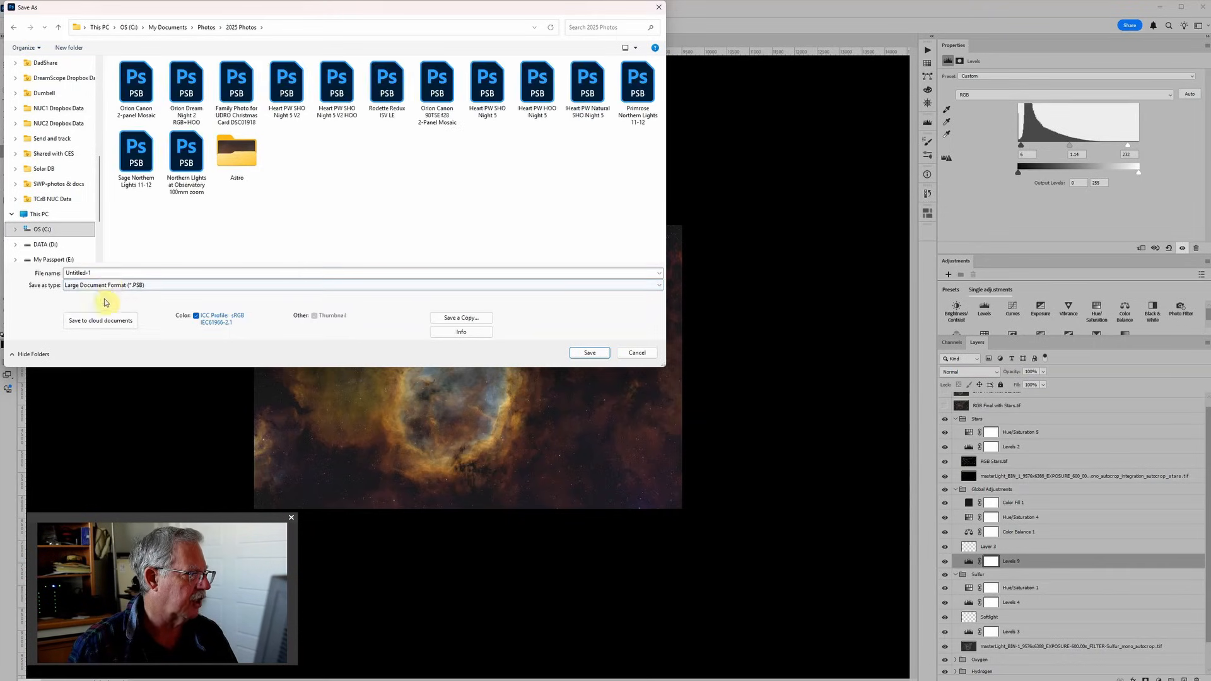
double_click(104, 273)
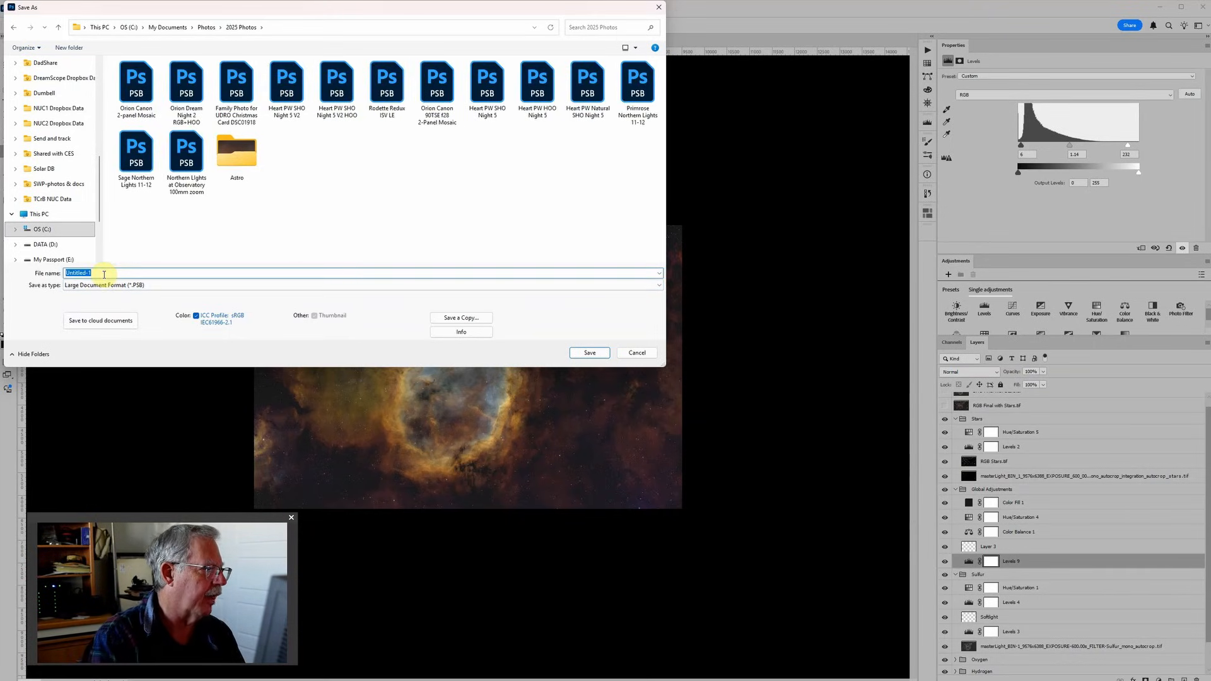
text(He)
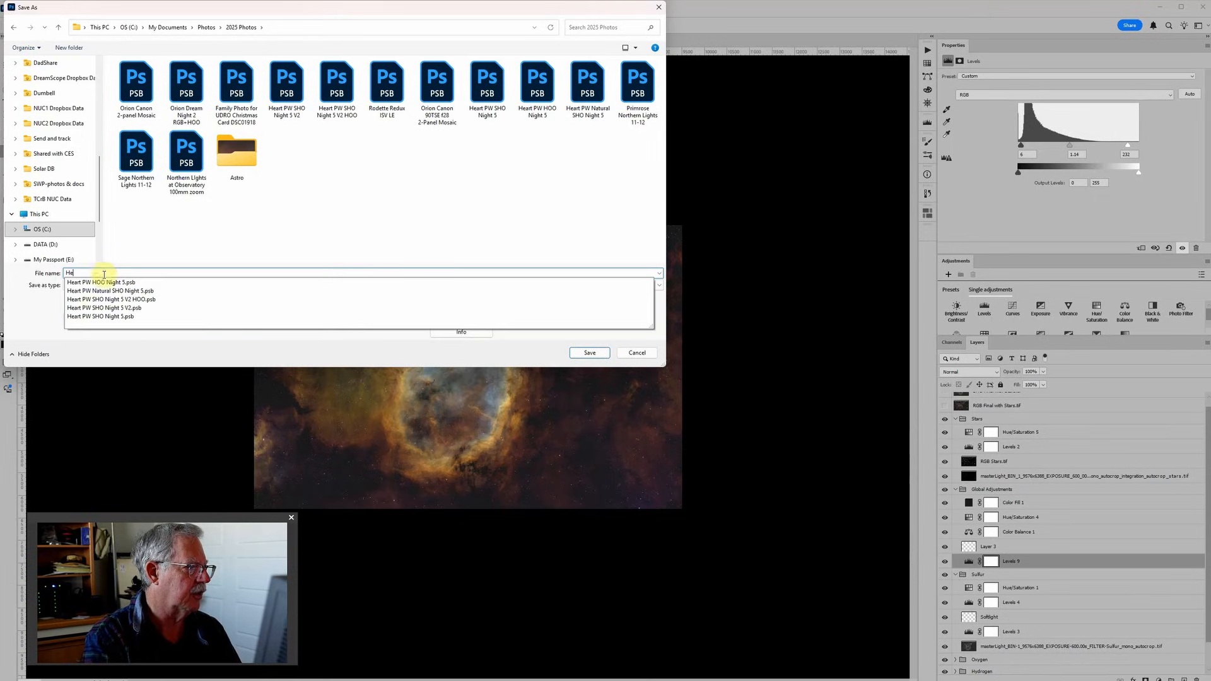
text(art Nebula SHO for Scott)
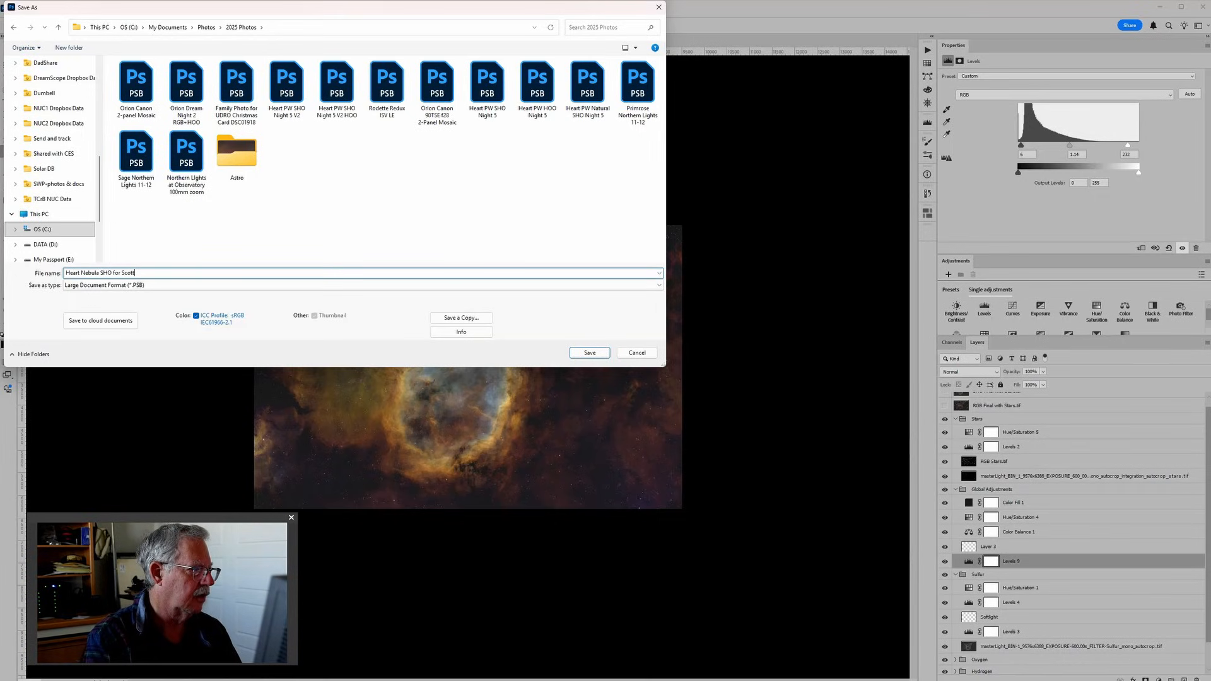
key(Return)
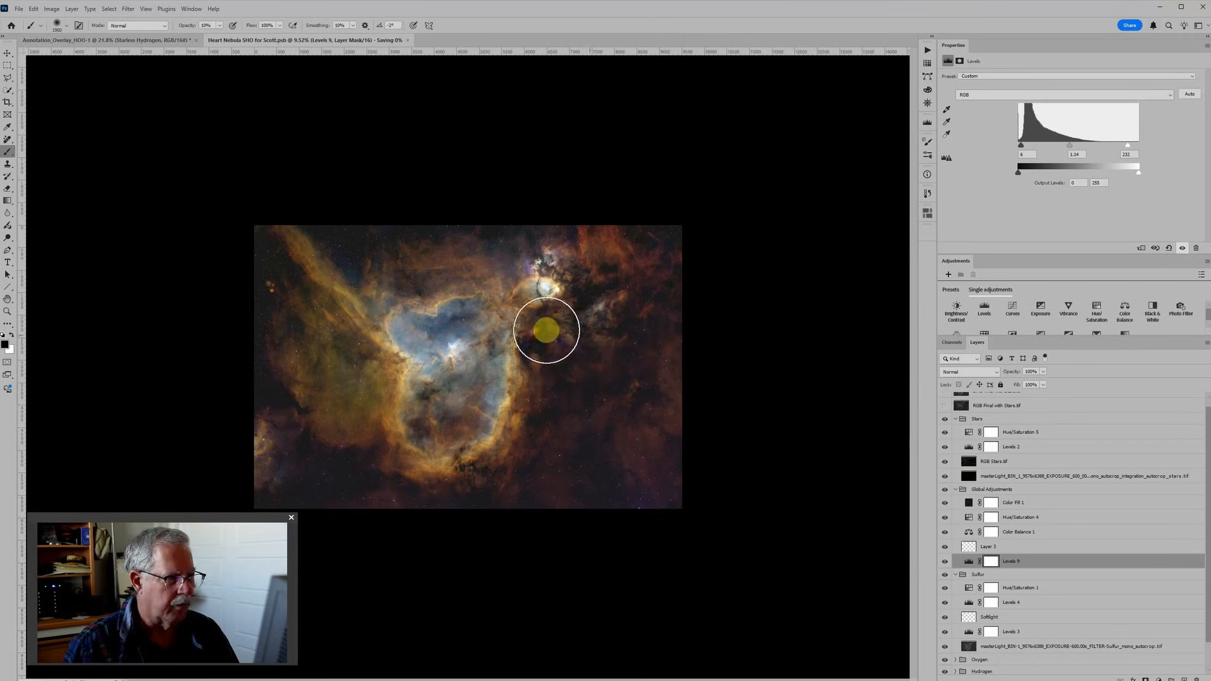
scroll(681, 387, down, 2)
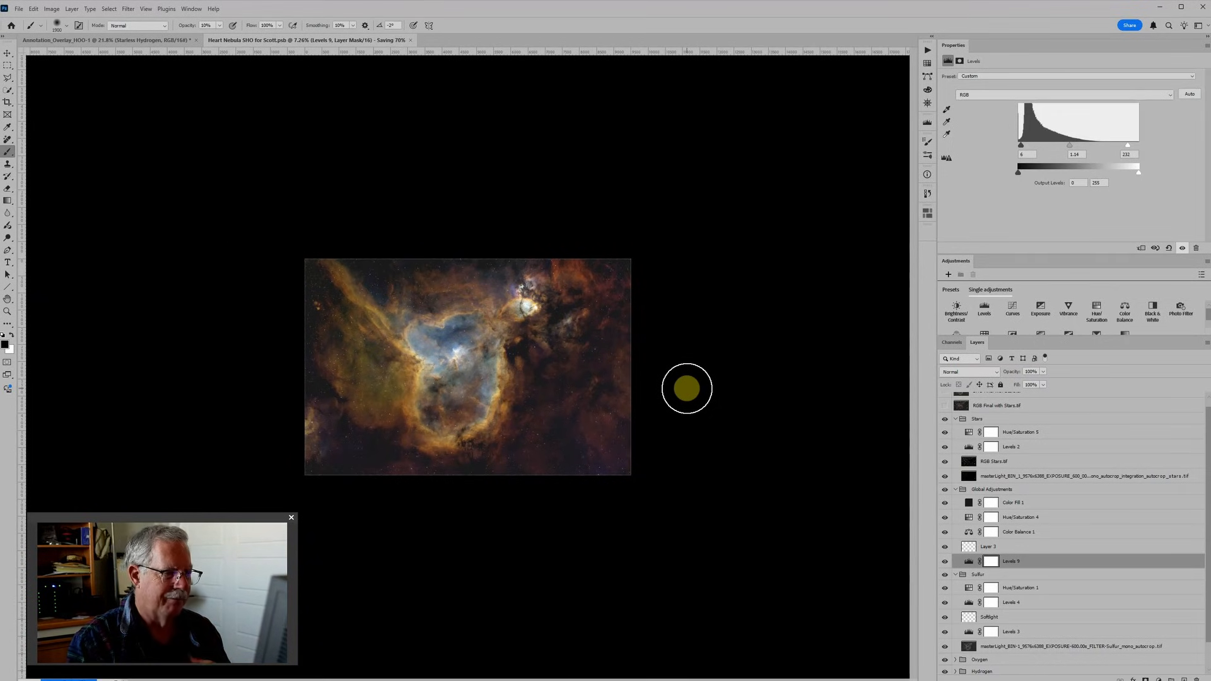
scroll(660, 376, up, 3)
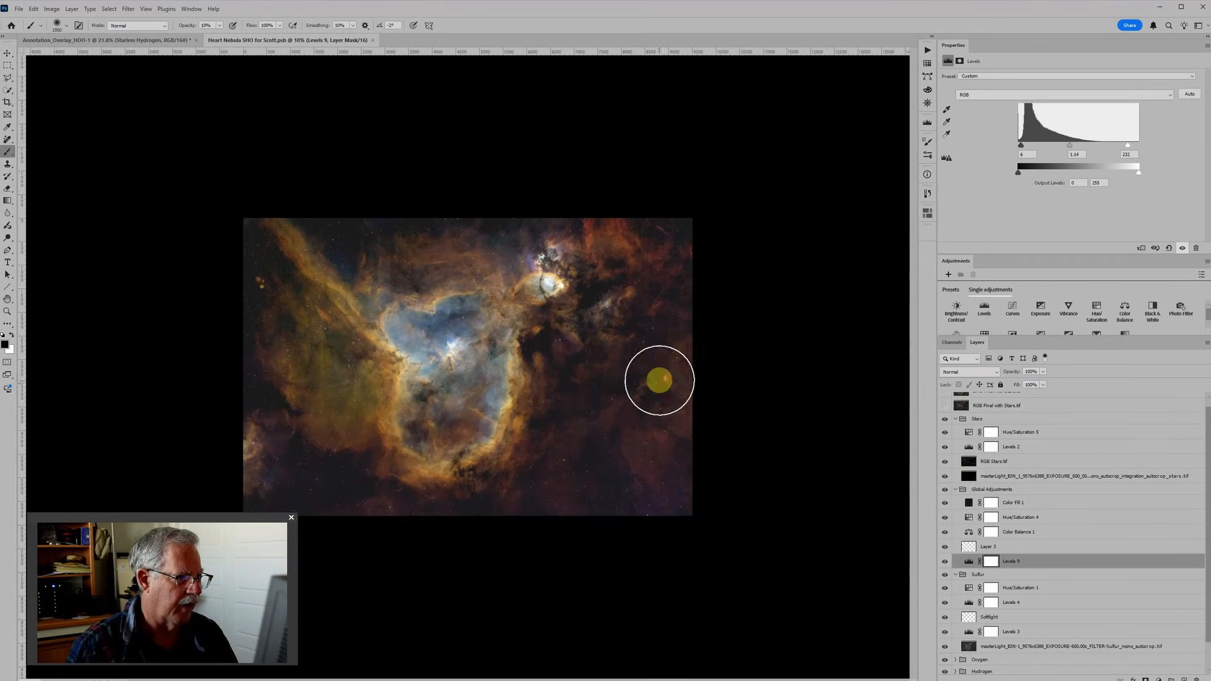
scroll(512, 445, up, 3)
scroll(523, 414, up, 1)
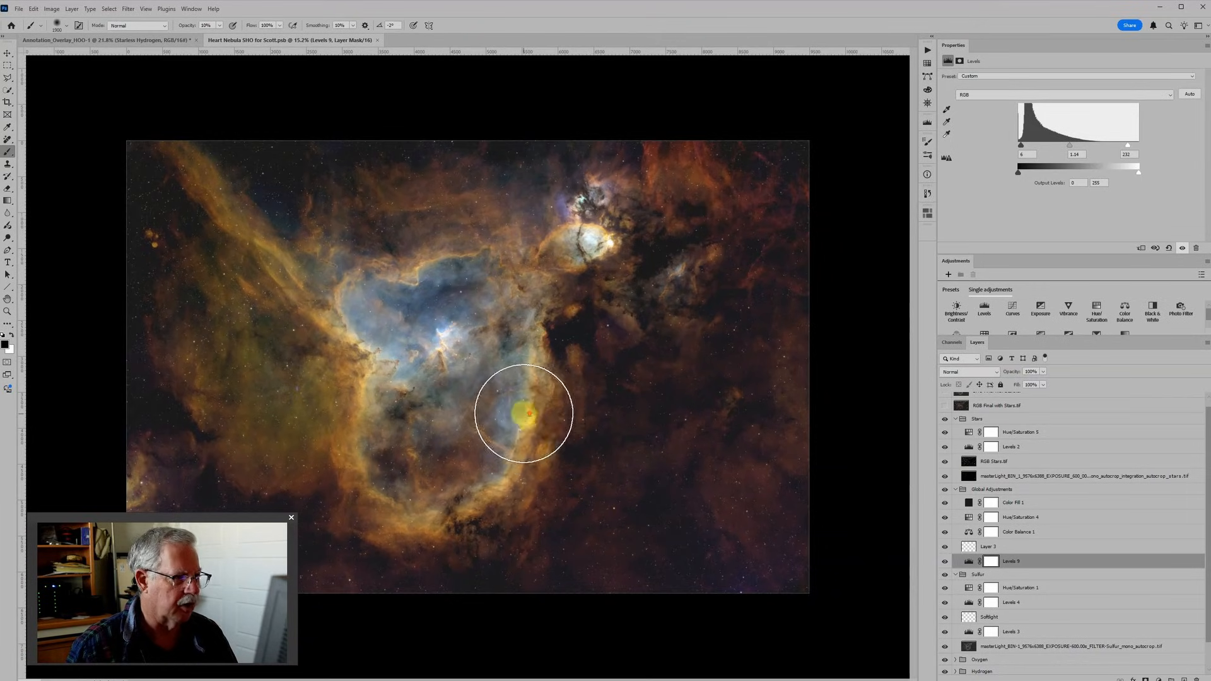
scroll(524, 414, down, 1)
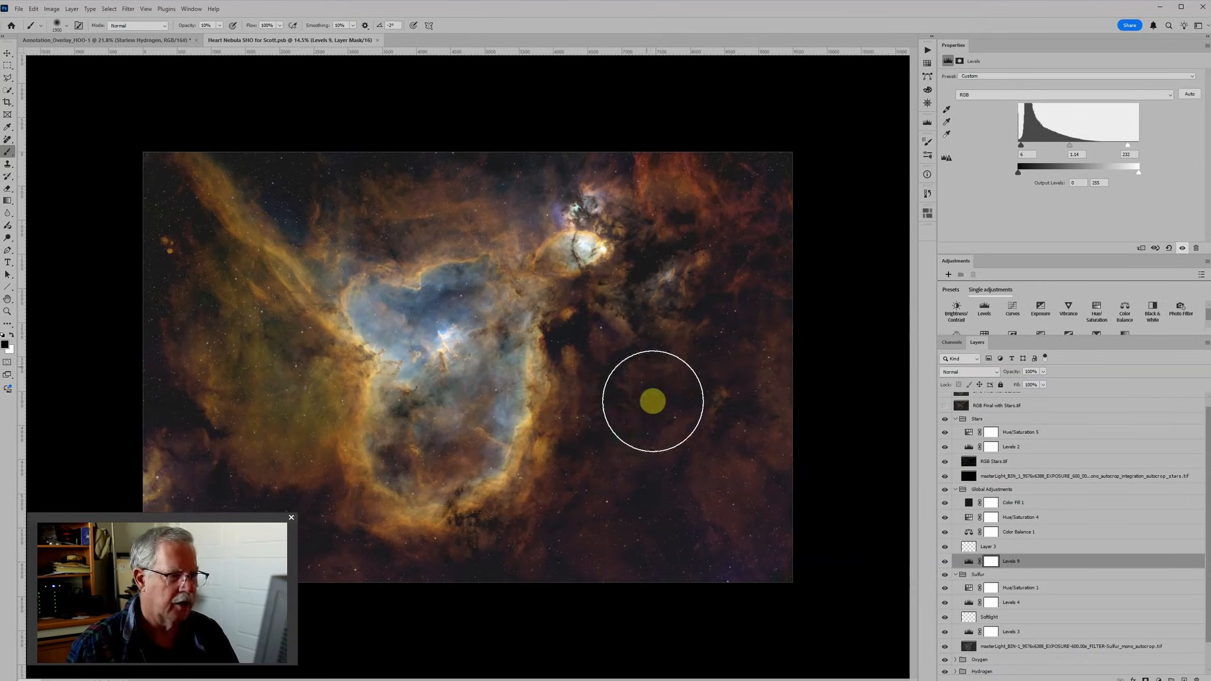
Save a TIFF copy of the composite in the same folder without layers, using LZW image compression and IBM PC byte order
click(19, 9)
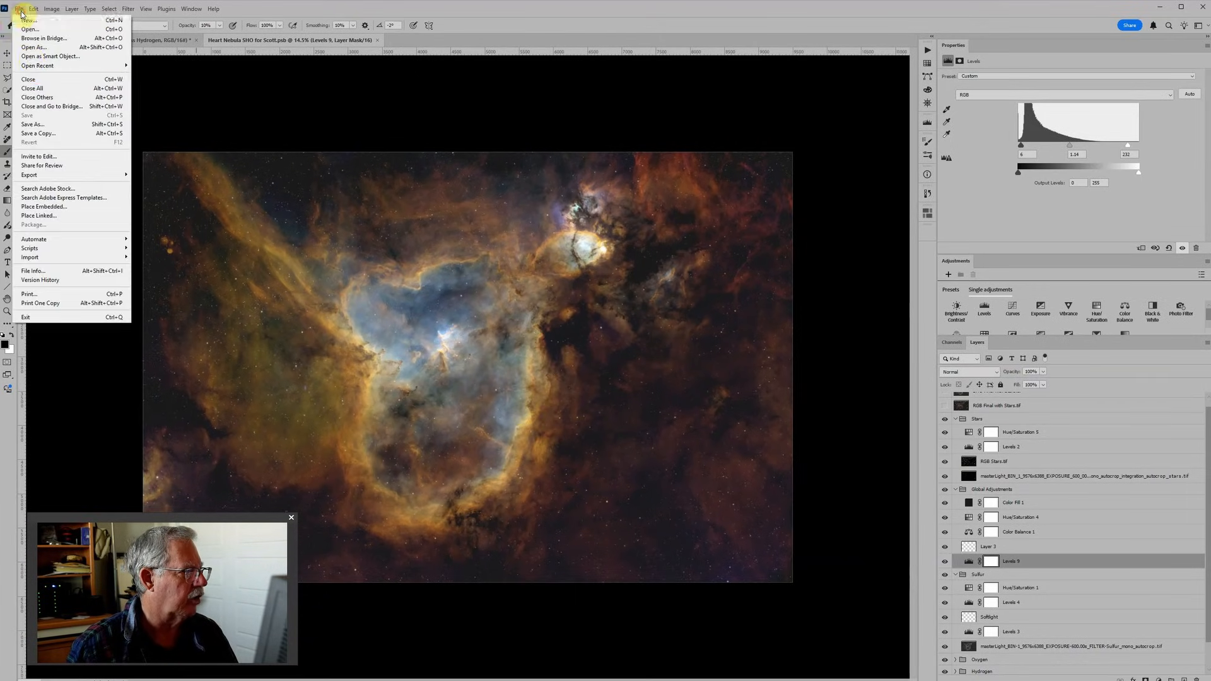
click(44, 134)
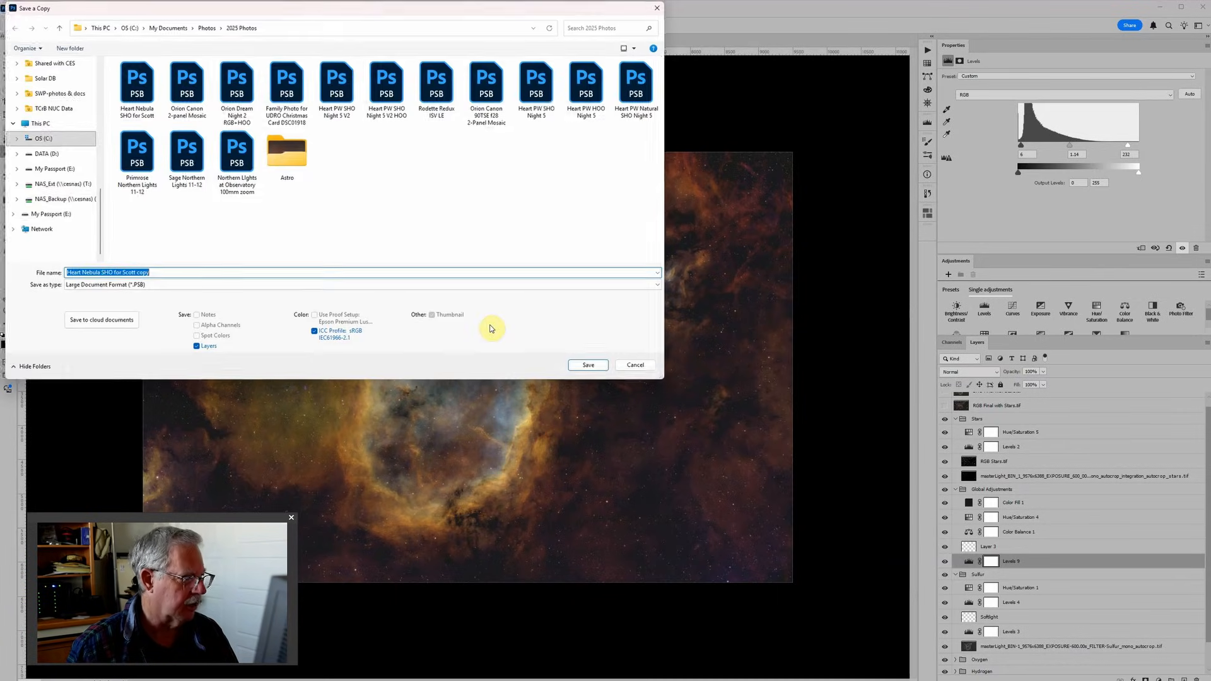
click(196, 347)
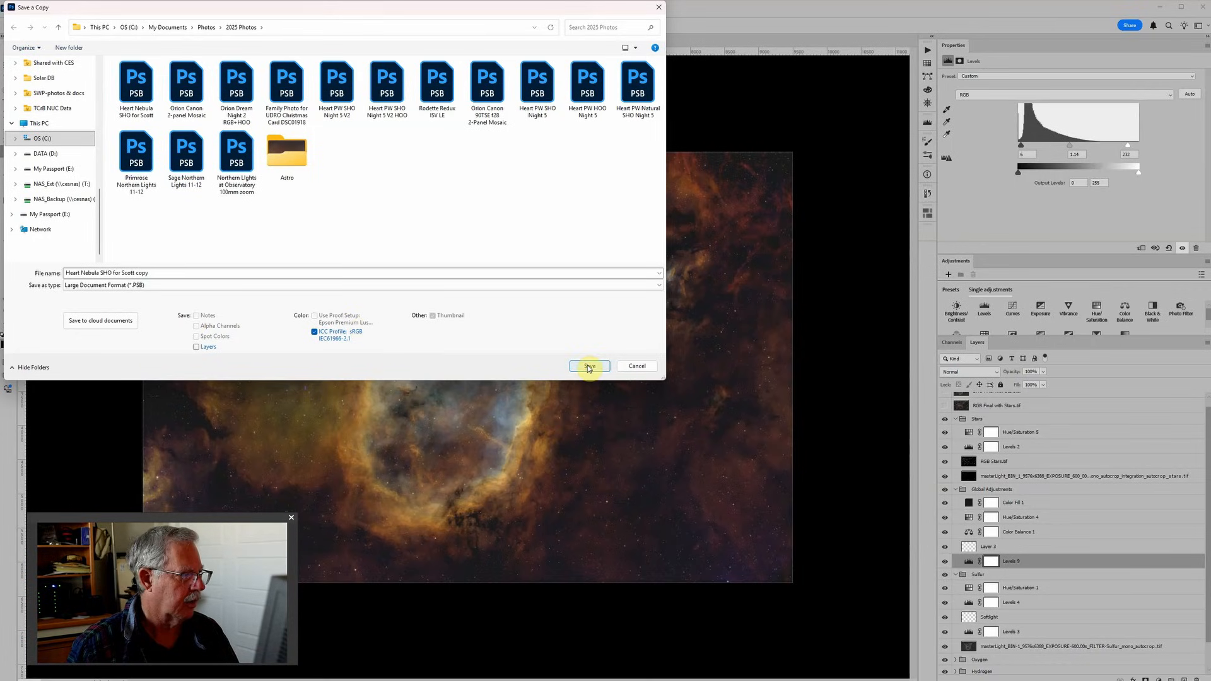
click(247, 285)
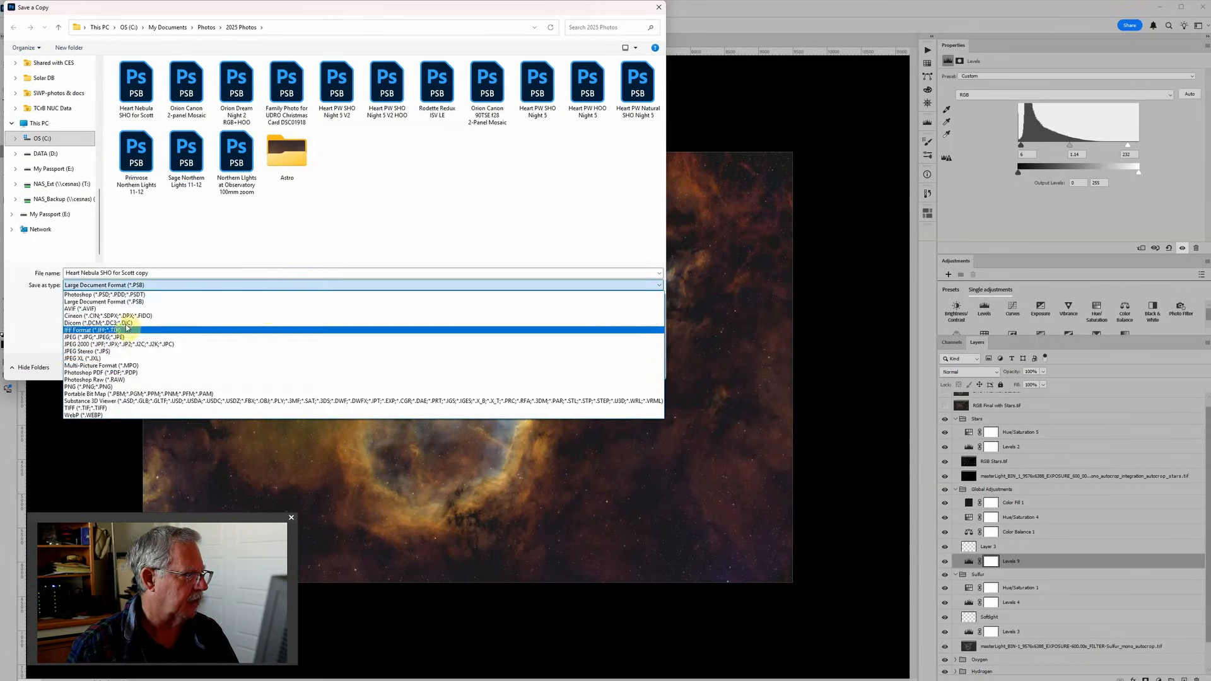
click(90, 408)
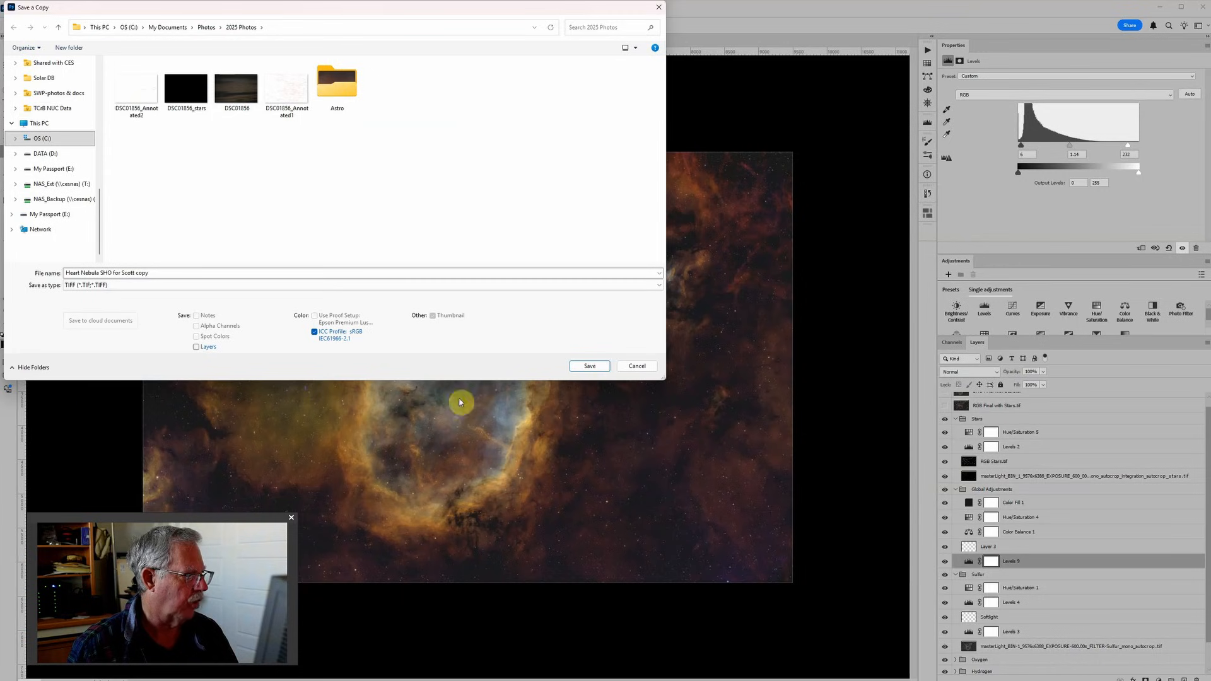
click(600, 366)
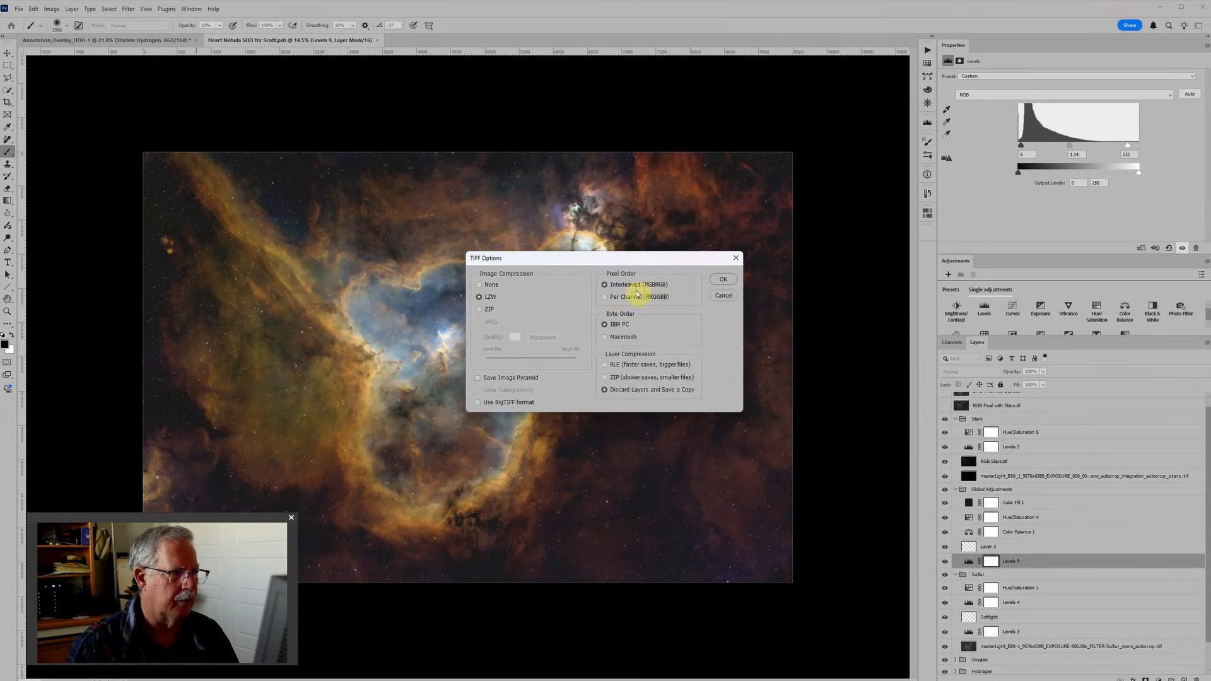
click(723, 281)
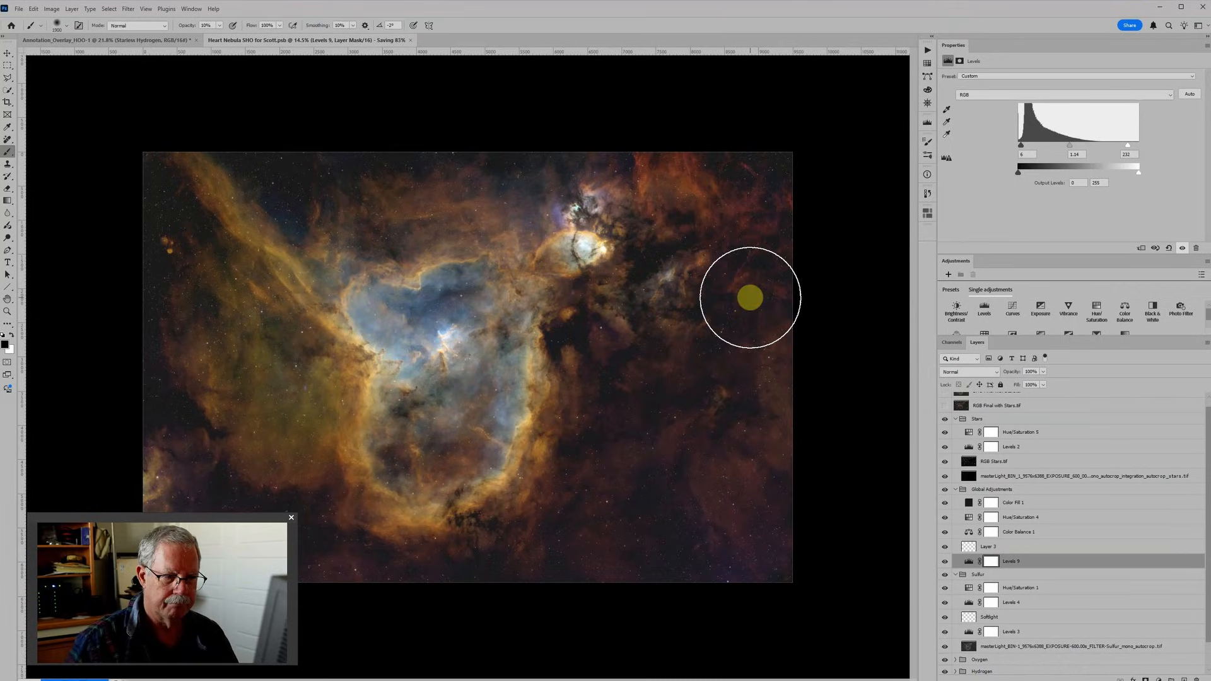
Collapse the Sulfur group and select the Soft Light paint layer above Levels 9 in the Global Adjustments group
scroll(657, 289, down, 2)
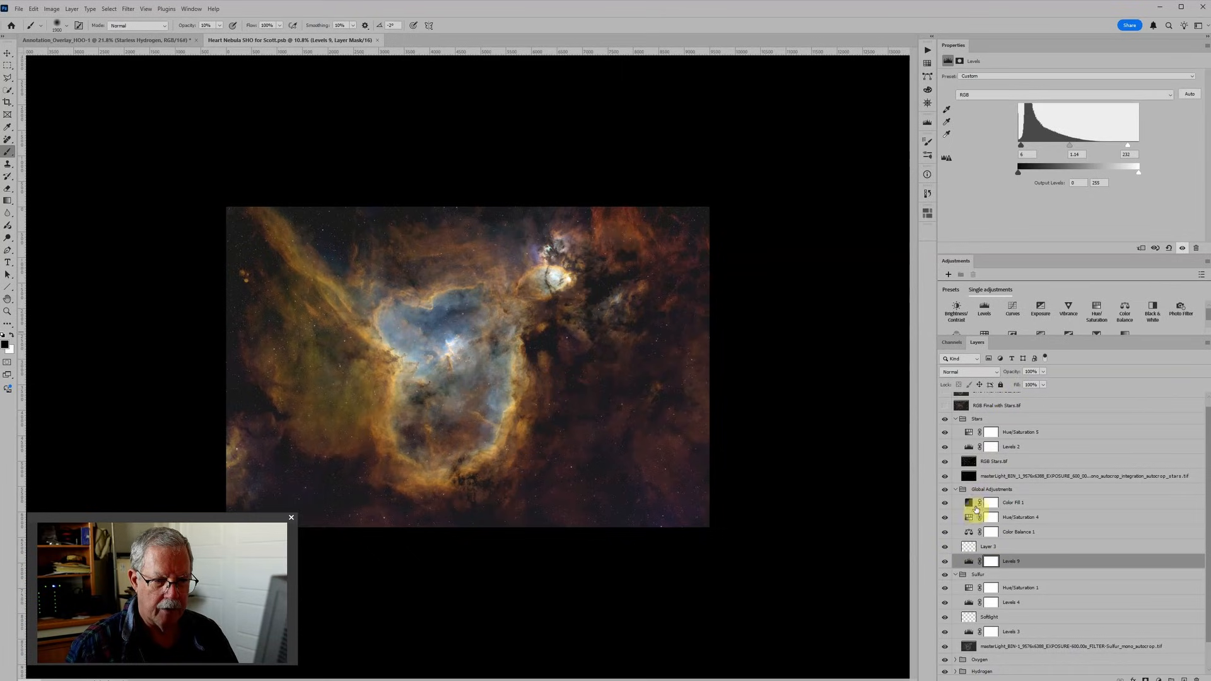
click(955, 575)
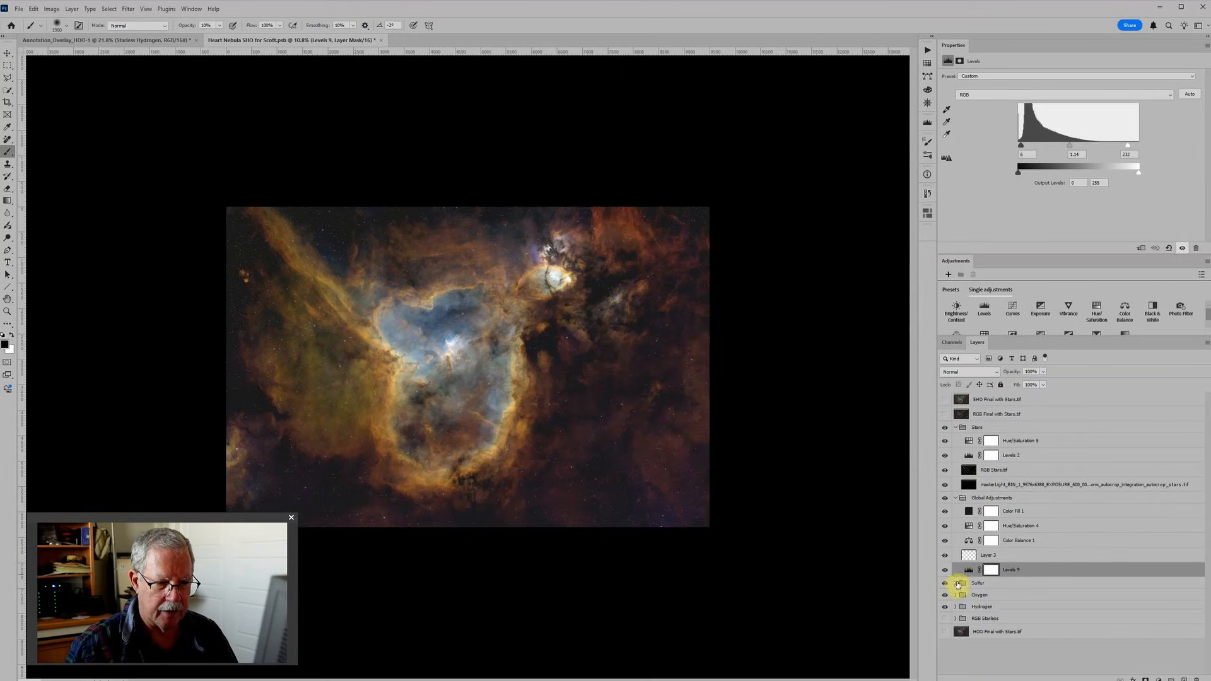
click(970, 560)
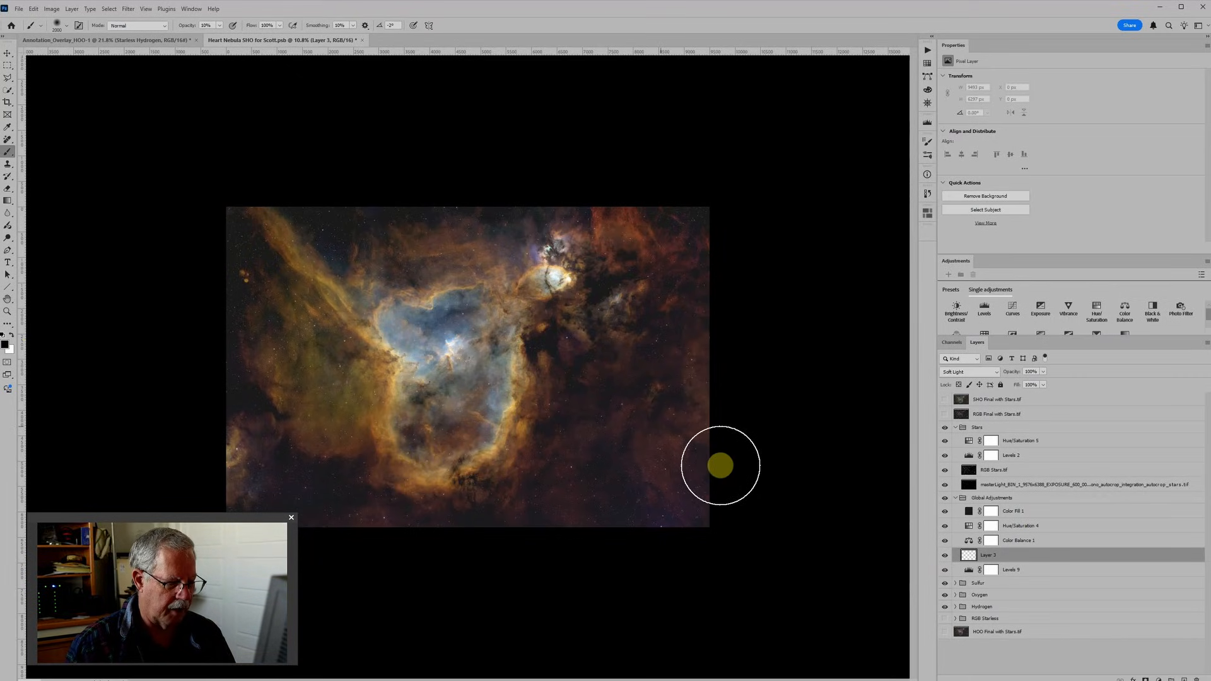
With a greatly enlarged brush on the Soft Light layer, lighten the lower-right background with white and darken the area left of the heart with black
key(bracketright)
key(bracketright)
key(bracketright)
key(bracketright)
key(bracketright)
key(bracketright)
key(bracketright)
key(bracketright)
key(bracketright)
key(bracketright)
key(bracketright)
key(bracketright)
key(bracketright)
key(bracketright)
key(bracketright)
key(bracketright)
key(bracketright)
key(bracketright)
key(bracketright)
key(bracketright)
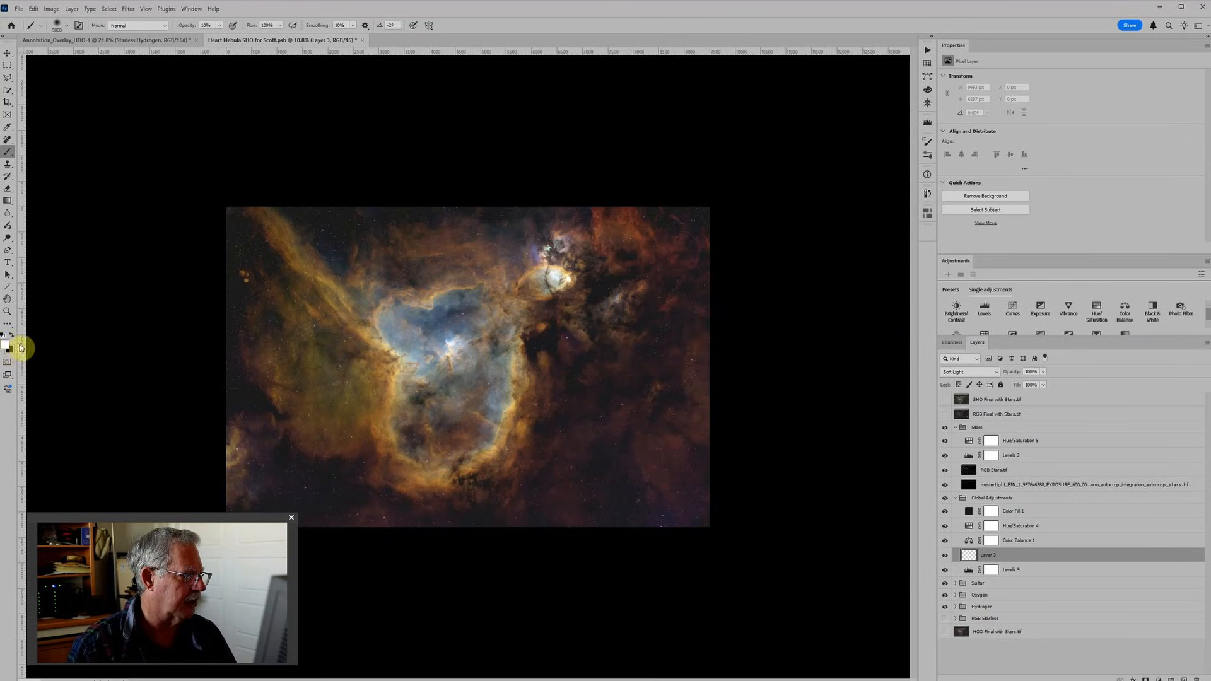
key(x)
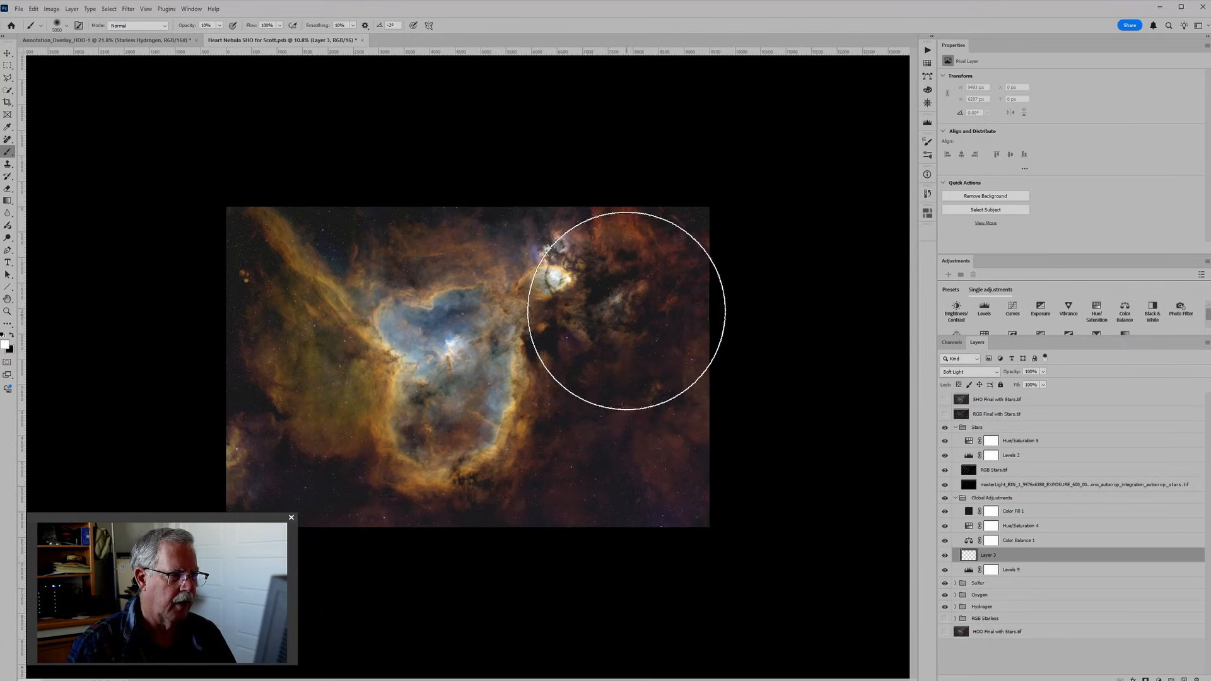
drag(610, 432, 586, 485)
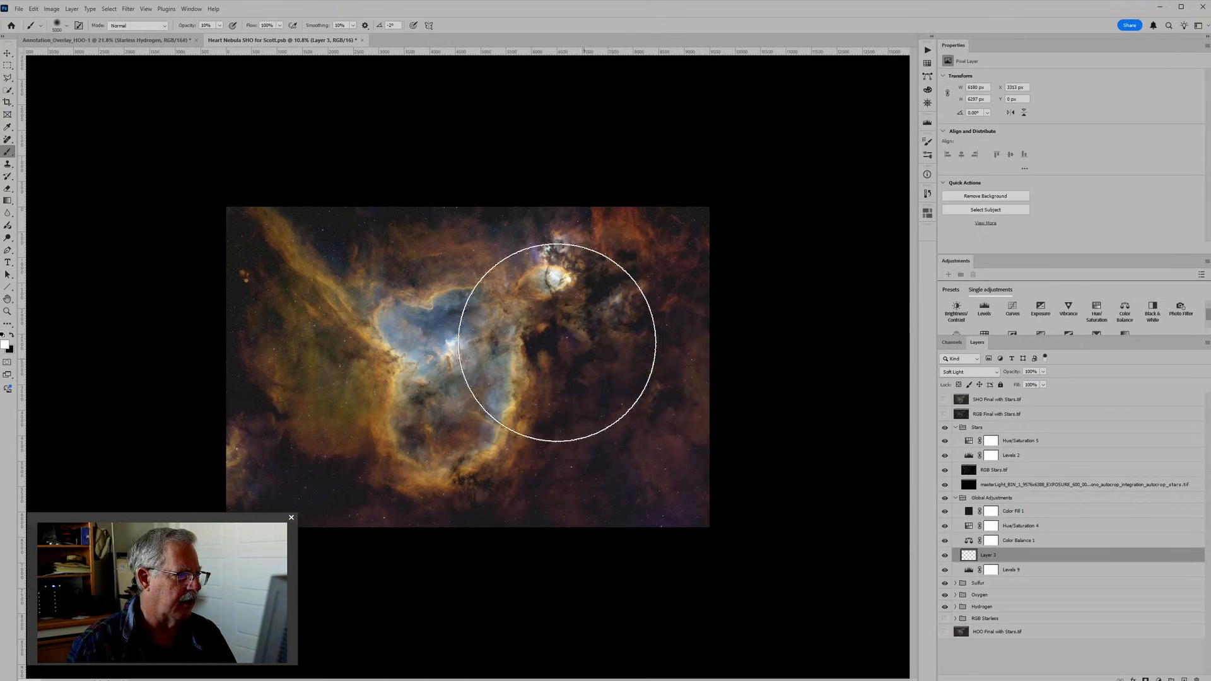
key(x)
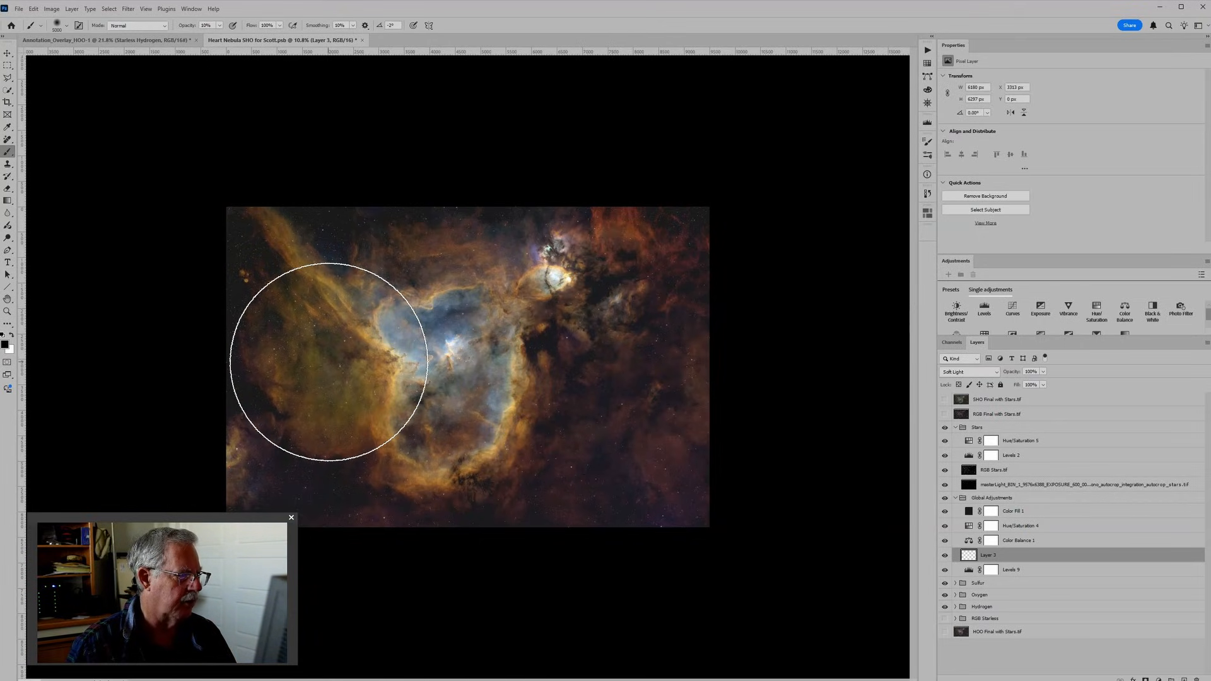
drag(329, 362, 324, 357)
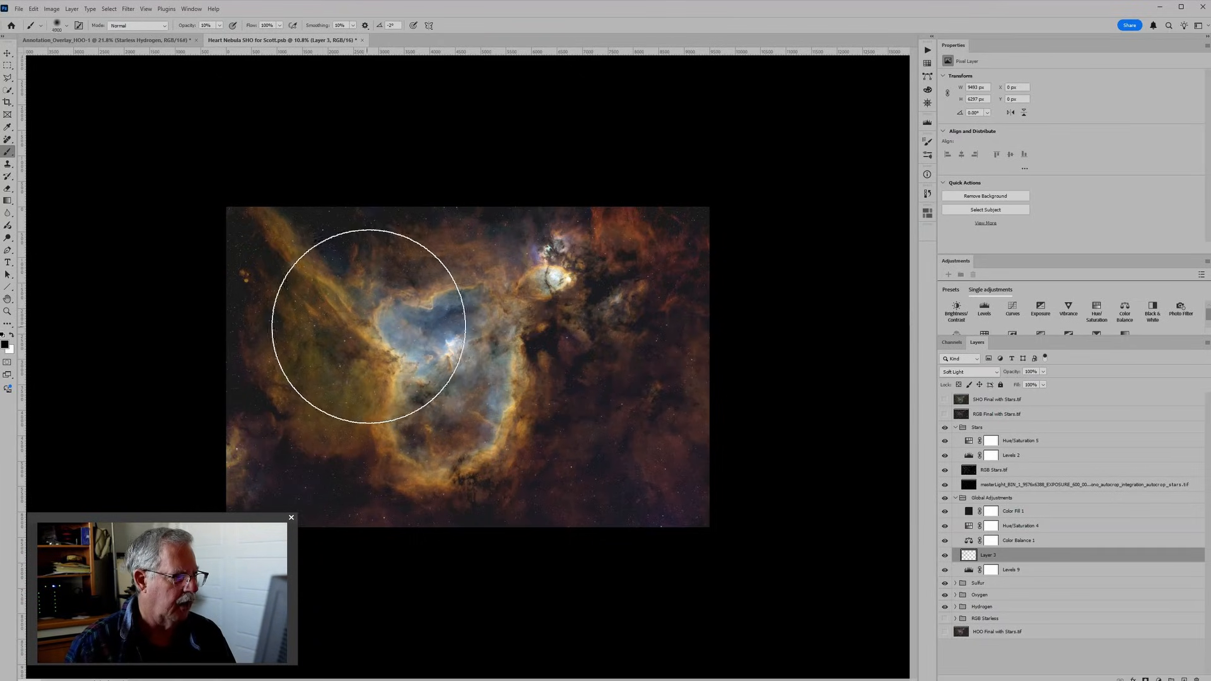
Shrink the brush and darken the blue gas in the upper part of the heart with black on the Soft Light layer
key(bracketleft)
key(bracketleft)
key(bracketleft)
key(bracketleft)
key(bracketleft)
key(bracketleft)
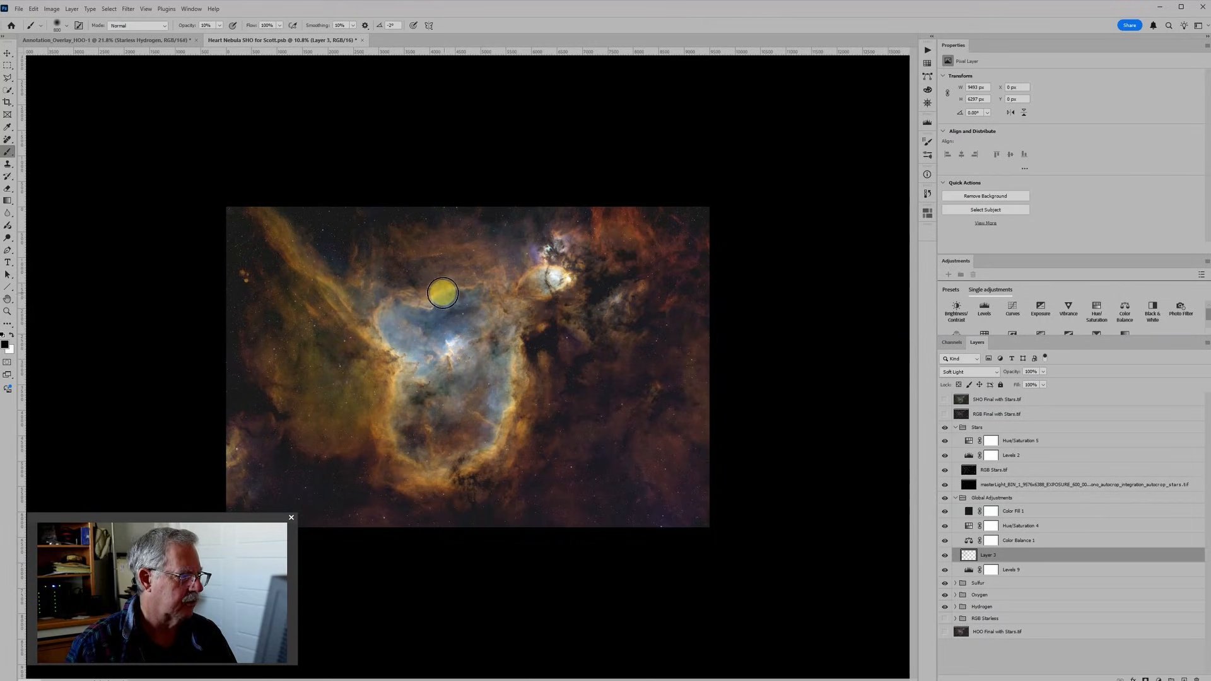
key(x)
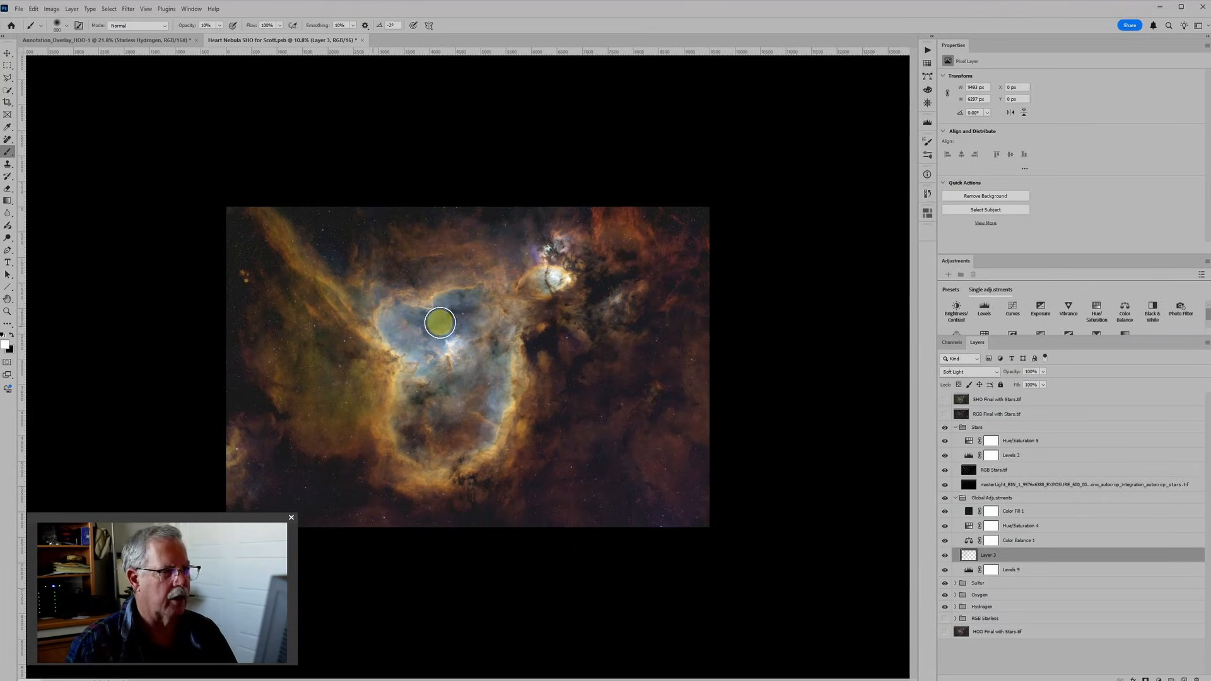
key(x)
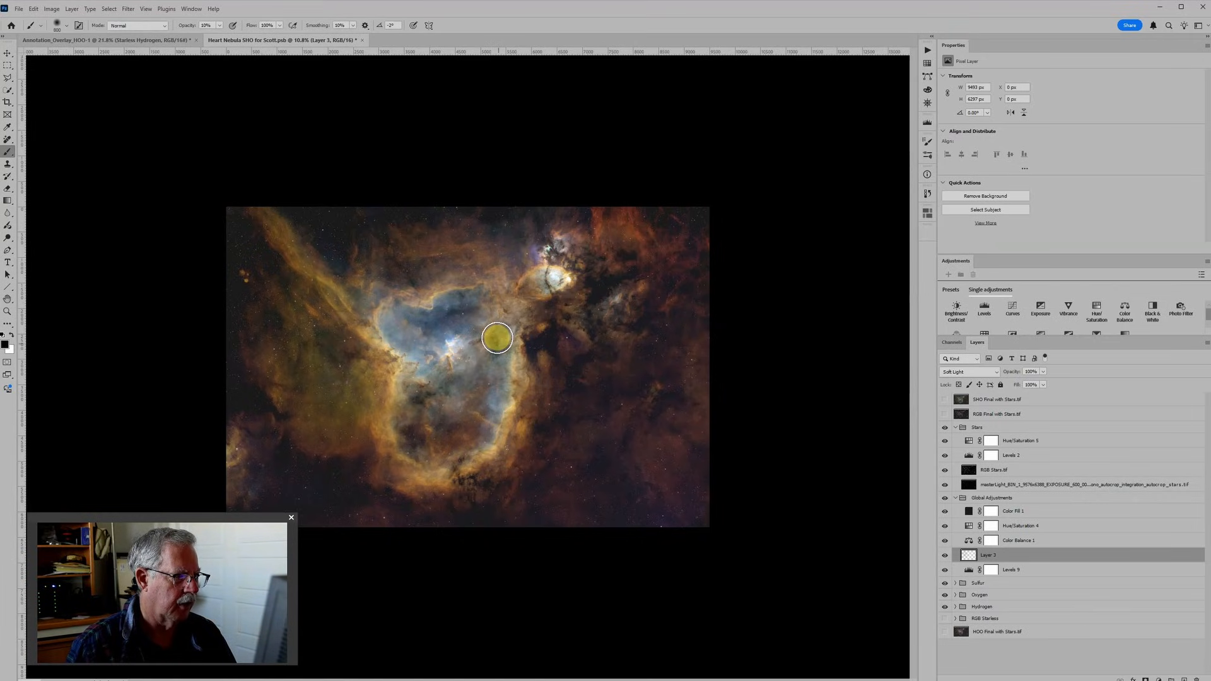
mouse_move(441, 305)
mouse_down()
mouse_move(450, 348)
mouse_move(423, 346)
mouse_move(430, 316)
mouse_move(393, 310)
mouse_move(389, 323)
mouse_move(407, 342)
mouse_move(403, 411)
mouse_move(416, 449)
mouse_move(484, 425)
mouse_move(510, 359)
mouse_move(493, 306)
mouse_move(458, 300)
mouse_move(498, 325)
mouse_up()
Paint over the bright nebula knot at the heart's upper right to deepen its contrast on the Soft Light layer
scroll(556, 286, up, 1)
scroll(556, 286, up, 2)
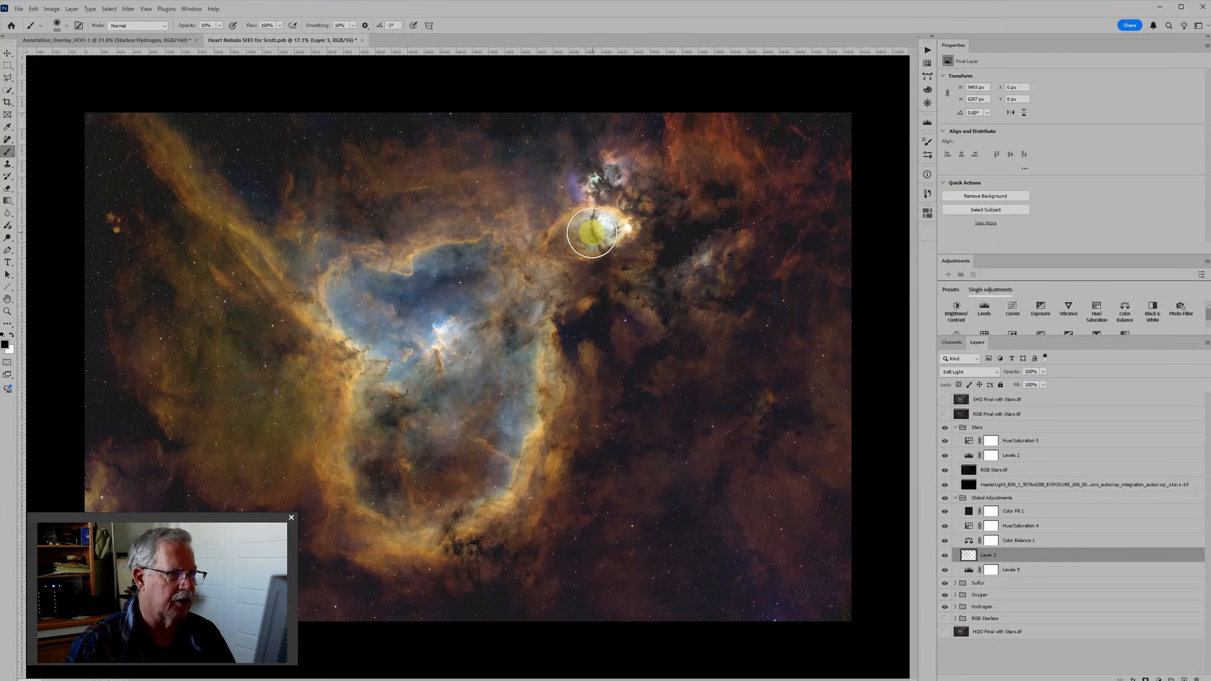
key(x)
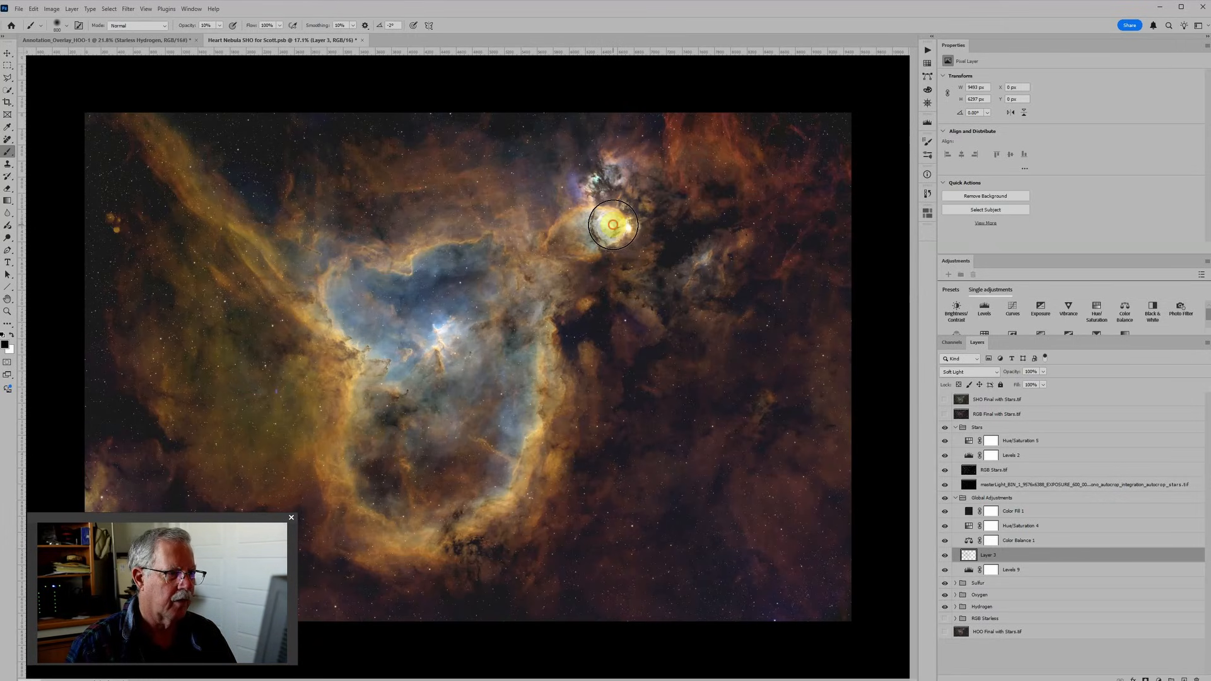
mouse_move(613, 224)
mouse_down()
mouse_move(604, 171)
mouse_move(650, 205)
mouse_move(564, 264)
mouse_move(552, 258)
mouse_move(528, 297)
mouse_move(542, 248)
mouse_move(533, 289)
mouse_move(512, 223)
mouse_move(585, 331)
mouse_move(553, 282)
mouse_move(565, 389)
mouse_up()
key(x)
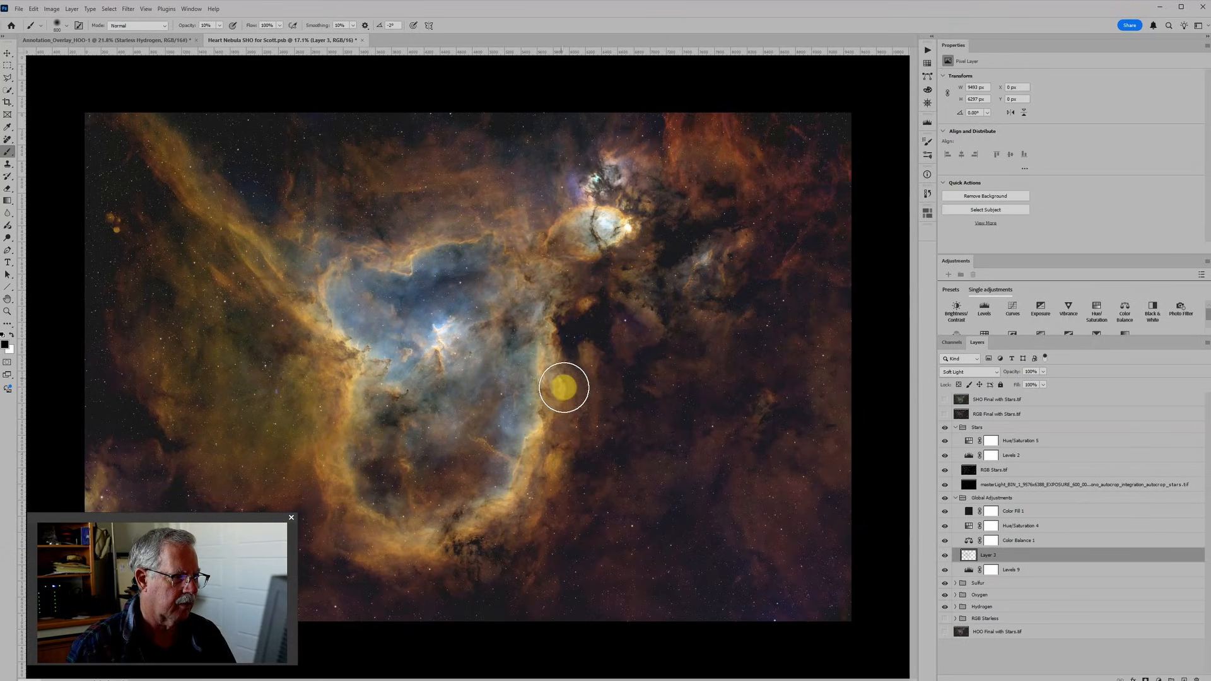
Alternate between white and black brush strokes around the heart's rim and interior to build local contrast
key(x)
mouse_move(546, 323)
mouse_down()
mouse_move(410, 500)
mouse_move(384, 433)
mouse_move(433, 299)
mouse_move(418, 357)
mouse_move(455, 328)
mouse_move(399, 364)
mouse_move(509, 284)
mouse_move(474, 275)
mouse_move(382, 369)
mouse_move(360, 470)
mouse_move(392, 474)
mouse_move(560, 377)
mouse_move(533, 475)
mouse_move(455, 557)
mouse_move(422, 554)
mouse_move(341, 492)
mouse_move(355, 395)
mouse_move(377, 362)
mouse_move(332, 340)
mouse_move(342, 250)
mouse_move(559, 235)
mouse_move(487, 209)
mouse_move(306, 238)
mouse_move(401, 234)
mouse_move(292, 251)
mouse_move(271, 316)
mouse_up()
key(x)
key(x)
key(x)
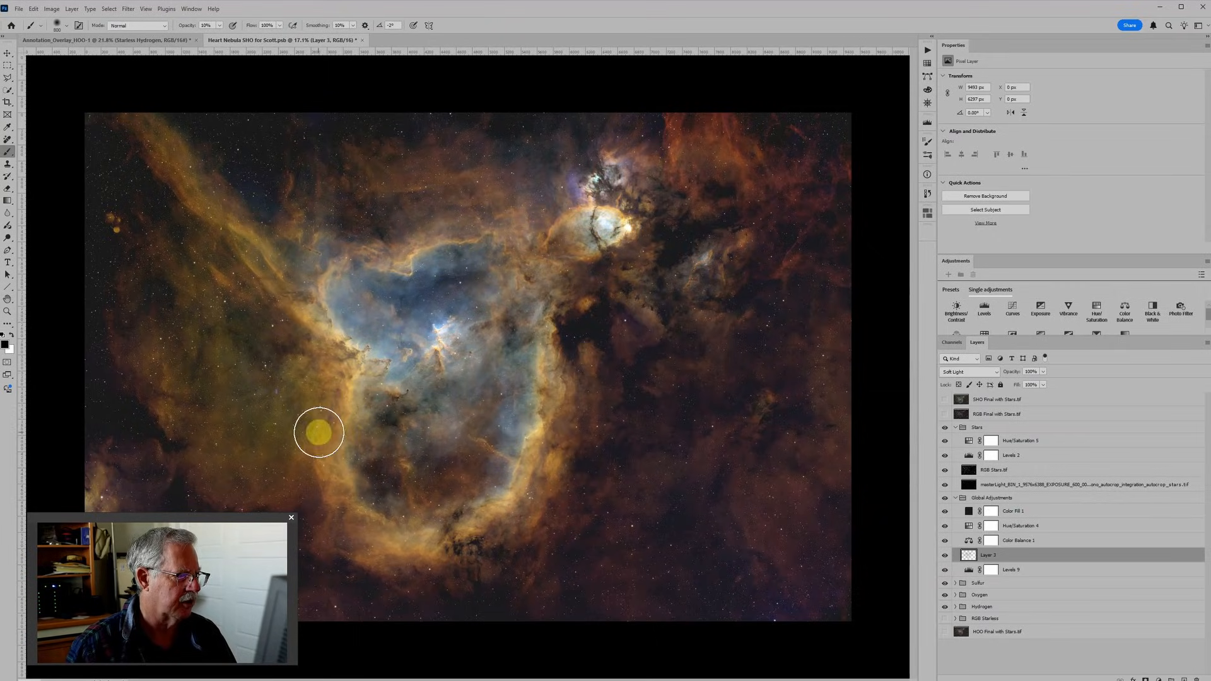
Toggle the Soft Light paint layer's visibility several times to compare the image with and without the dodging and burning
scroll(319, 432, down, 2)
click(945, 557)
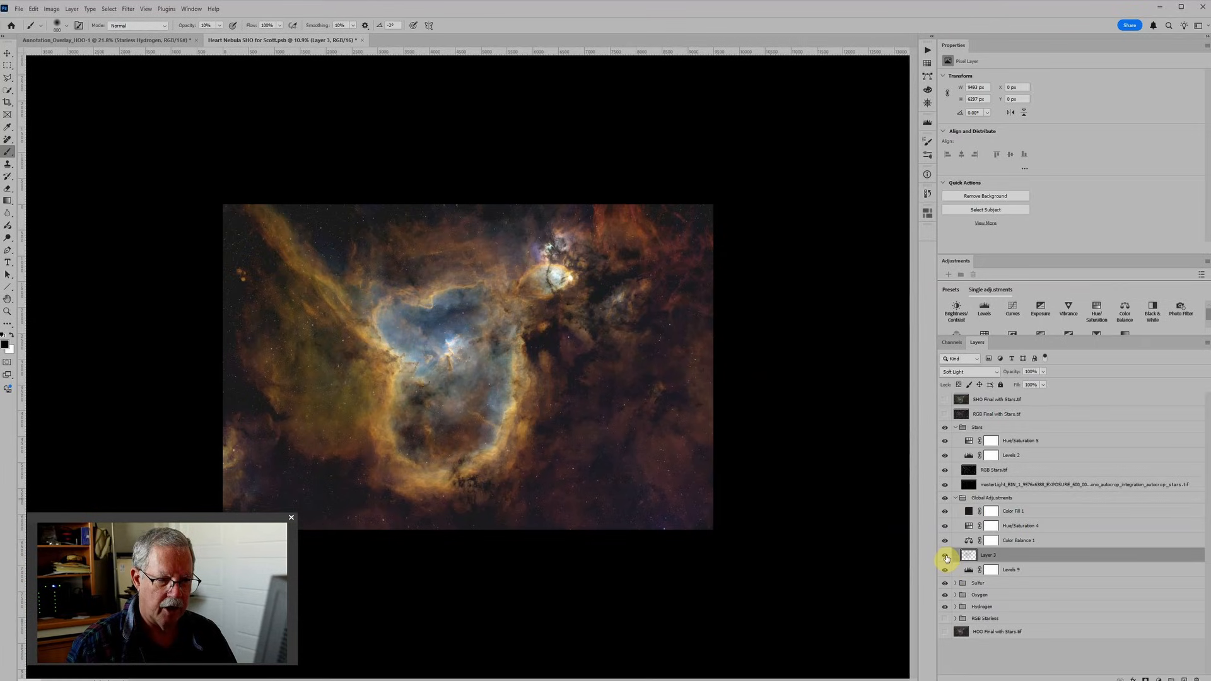
click(946, 557)
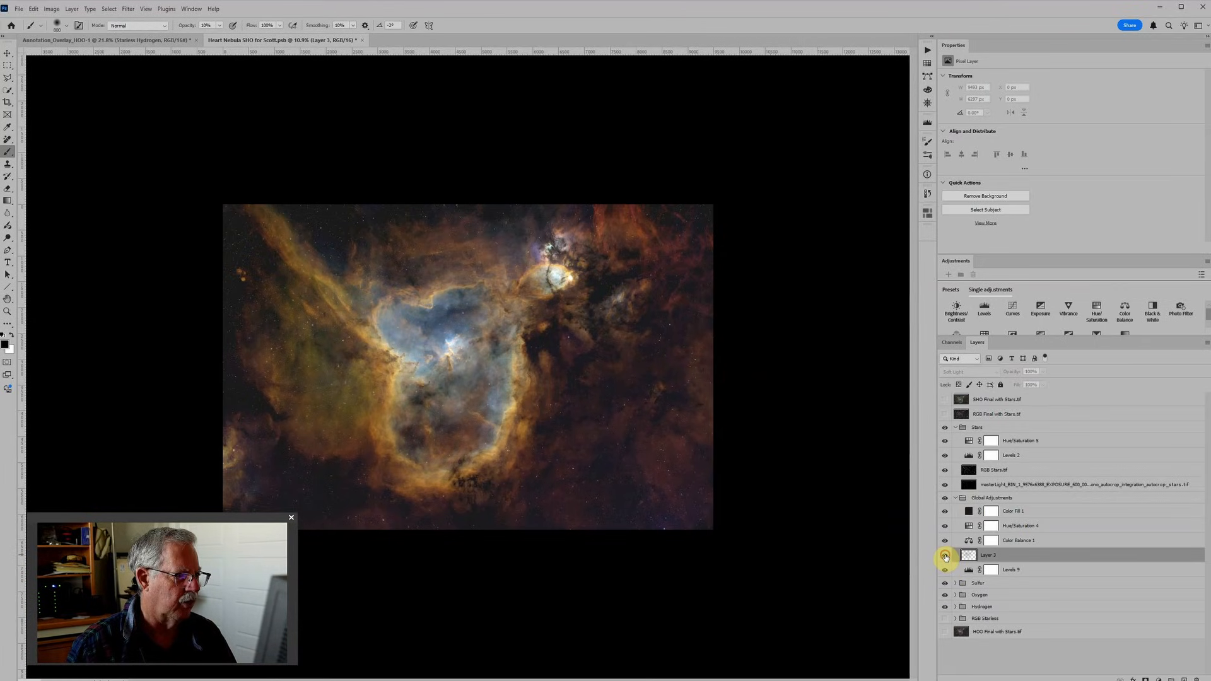
click(945, 557)
click(945, 557)
click(946, 557)
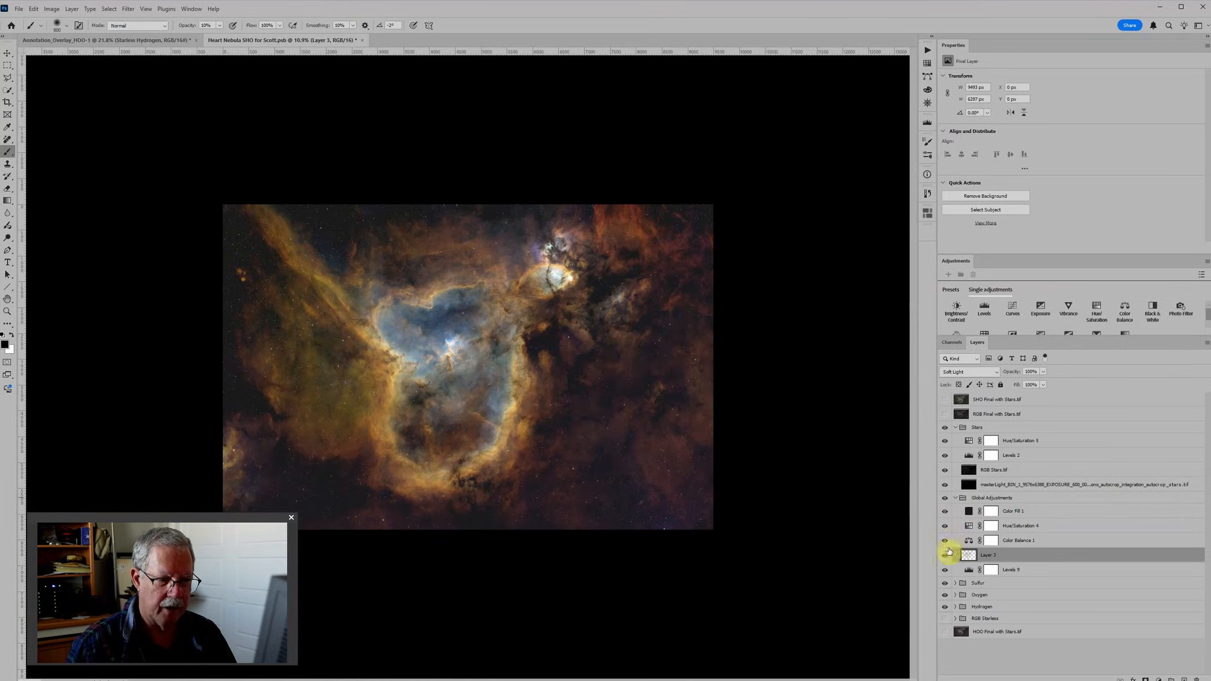
click(944, 557)
click(946, 557)
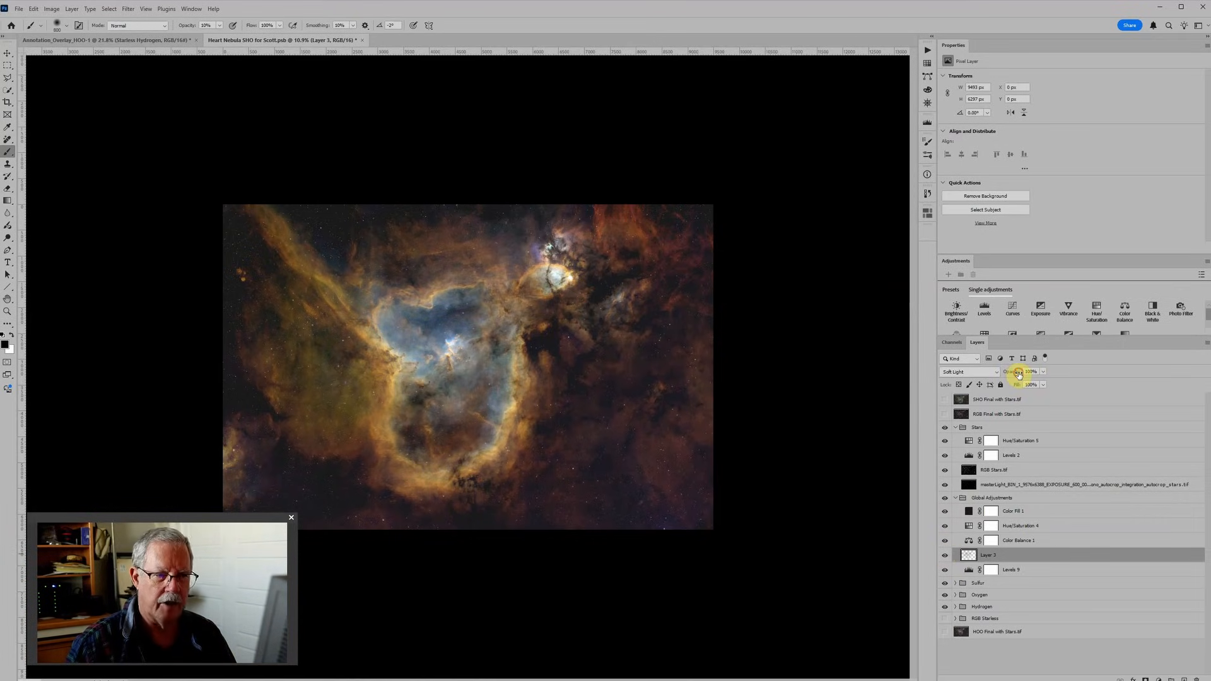
Lower the Soft Light paint layer's opacity to about 80% and check the effect on the nebula
mouse_move(1018, 374)
mouse_down()
mouse_move(1004, 375)
mouse_move(1017, 374)
mouse_up()
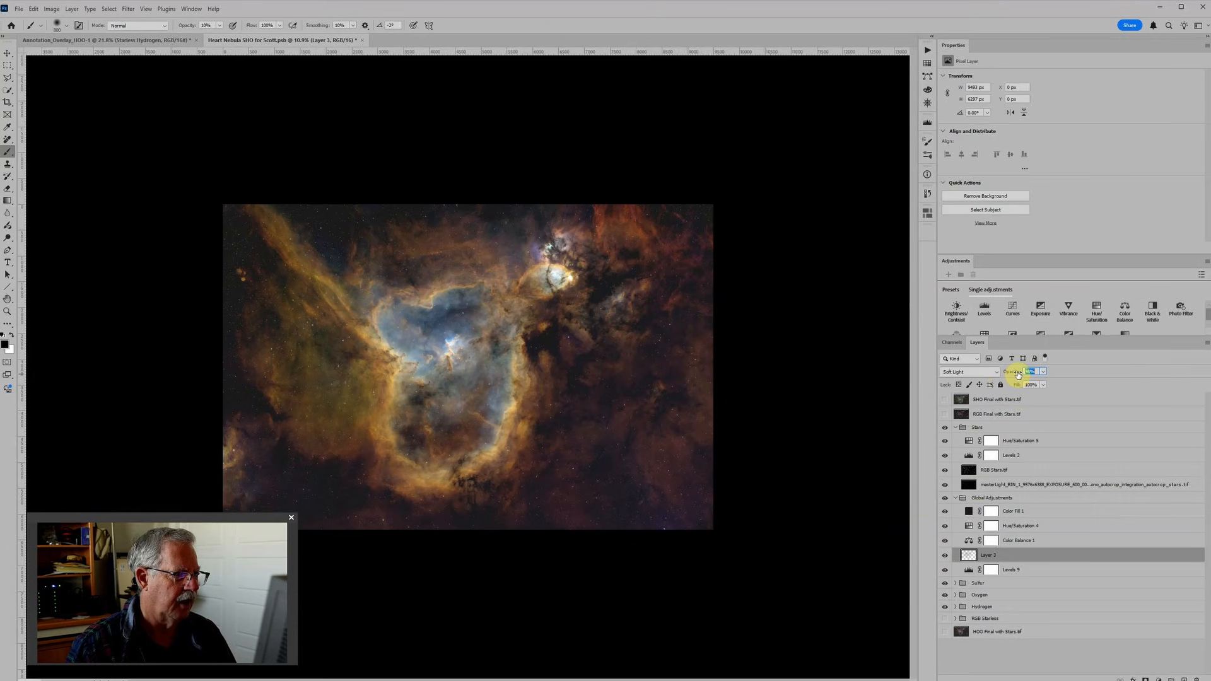
scroll(714, 400, up, 7)
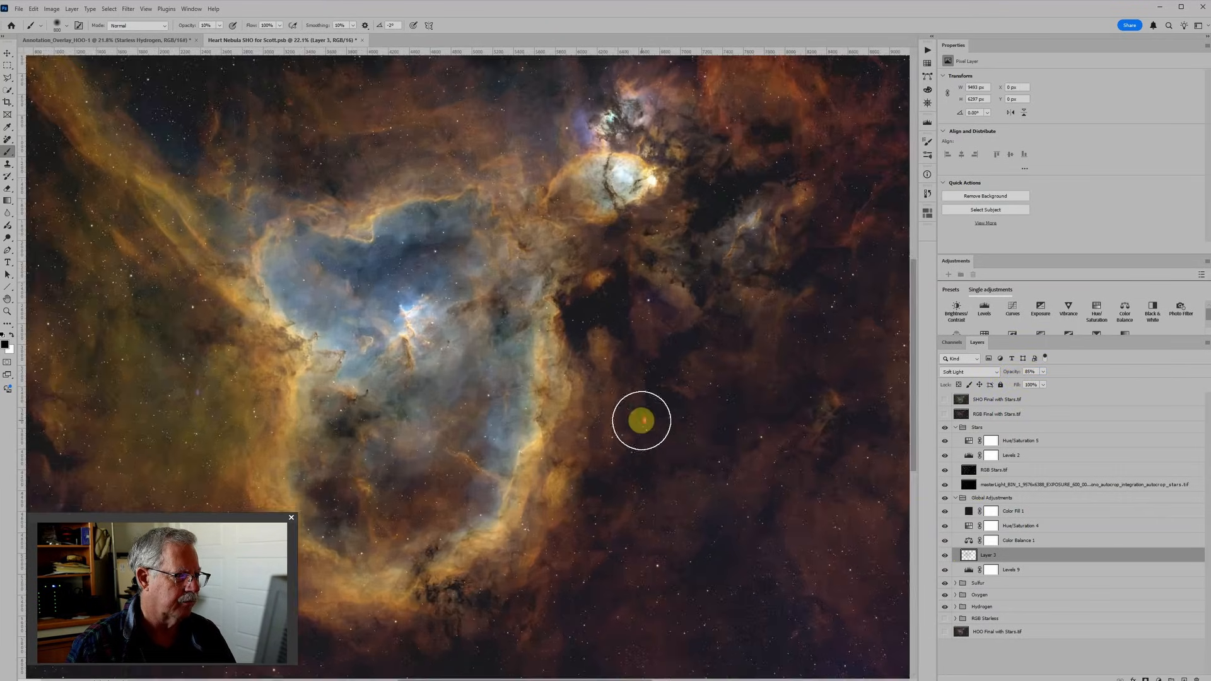
scroll(660, 423, down, 1)
scroll(660, 424, down, 2)
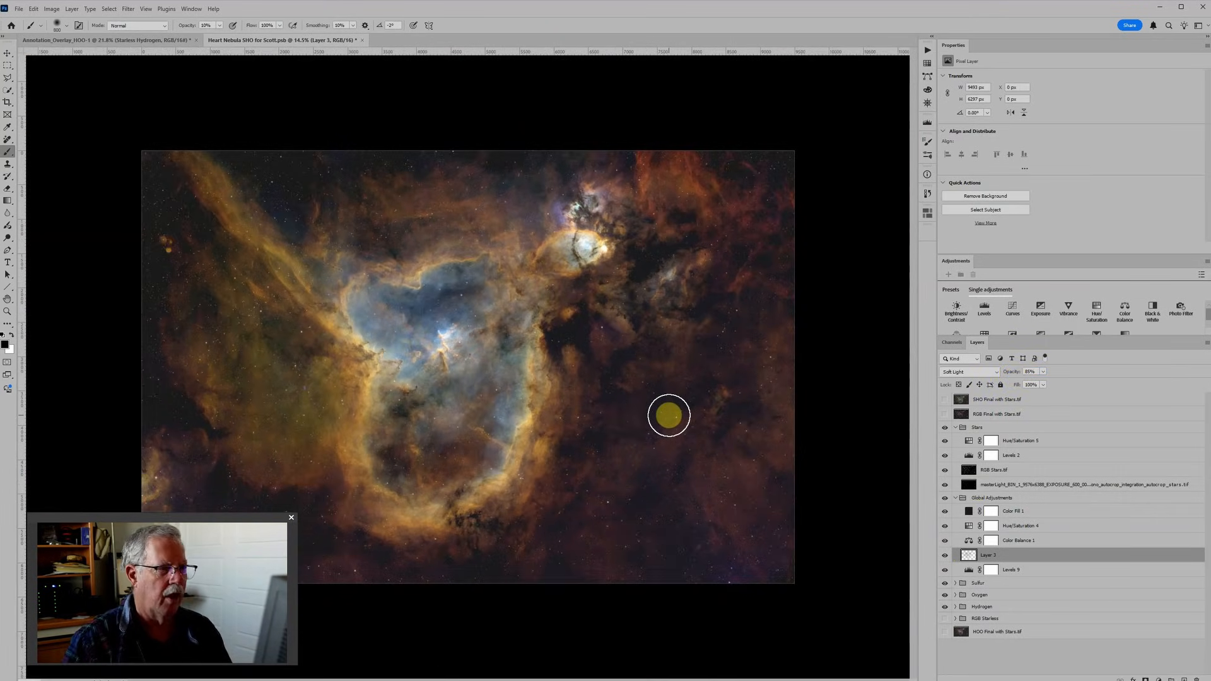